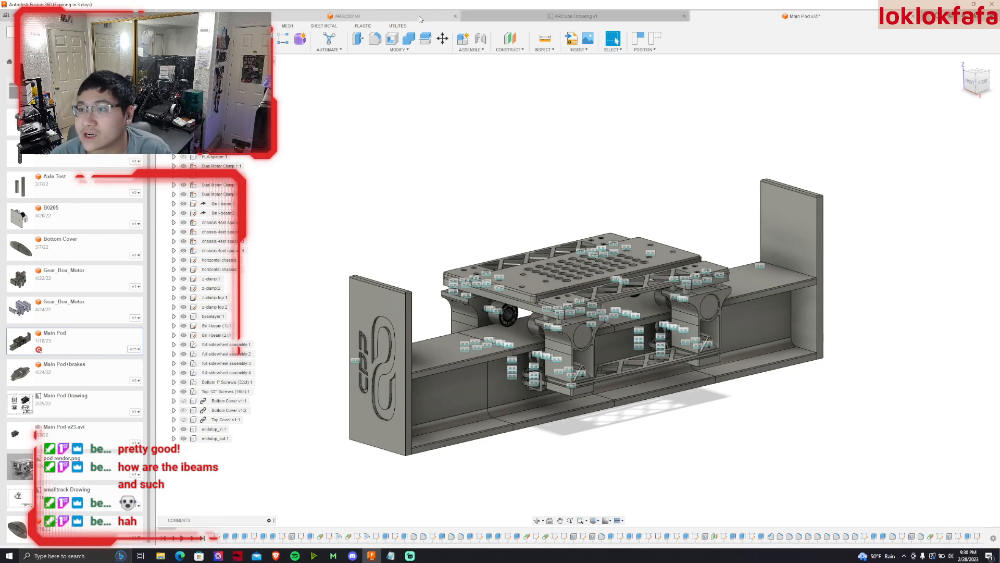
Start copying the Main Pod design and choose the ROBOTIS-Summer2022 folder of the UAV BANSHEE Robotics project as its destination.
{"action": "key", "text": "ctrl+Tab"}
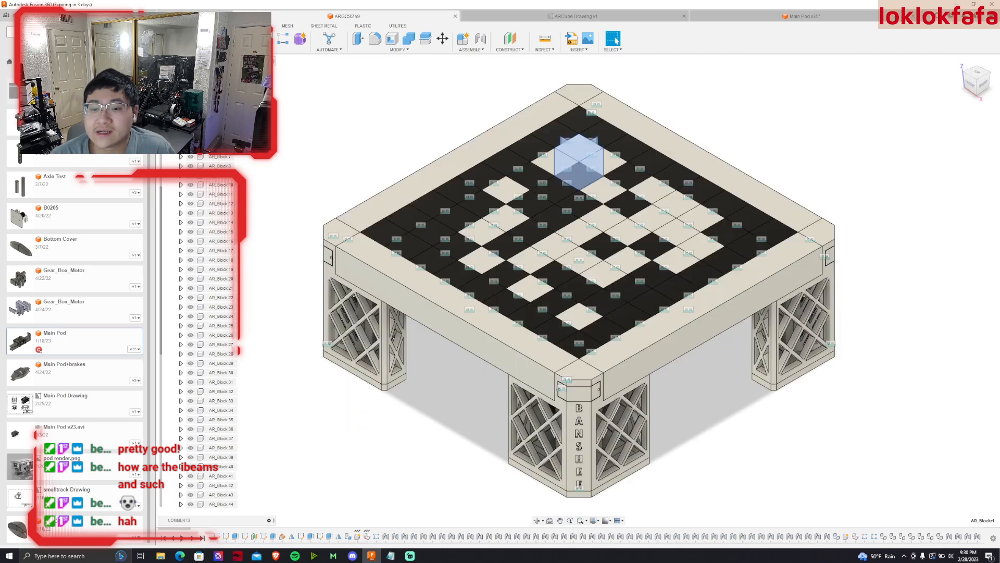
{"action": "right_click", "coordinate": [66, 339]}
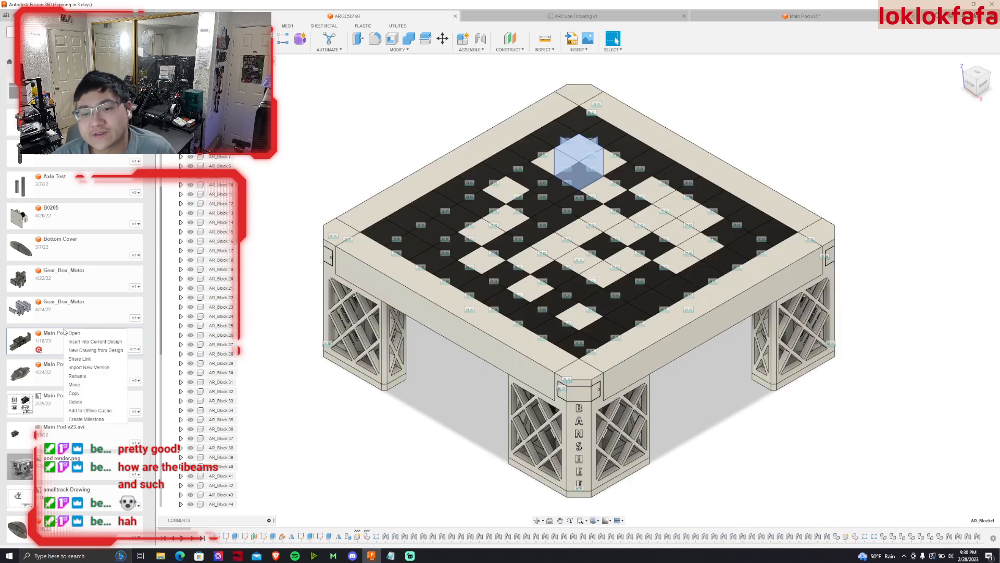
{"action": "left_click", "coordinate": [73, 394]}
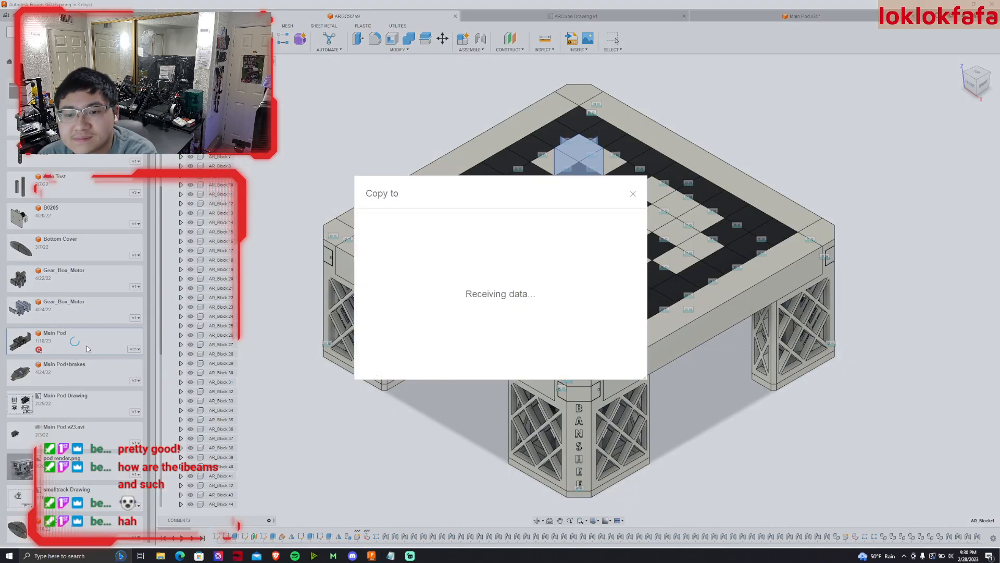
{"action": "scroll", "coordinate": [380, 253], "scroll_direction": "up", "scroll_amount": 1}
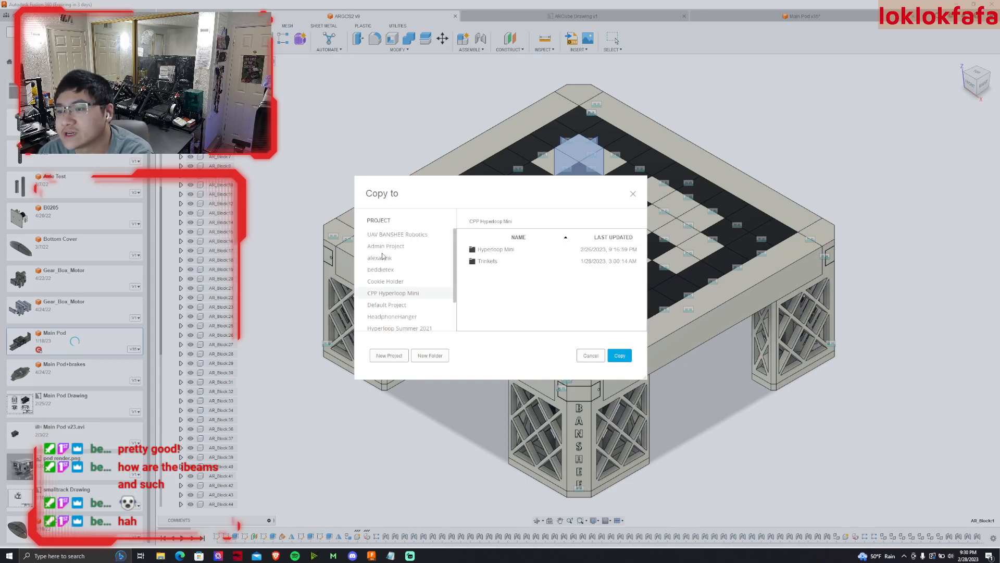
{"action": "left_click", "coordinate": [388, 236]}
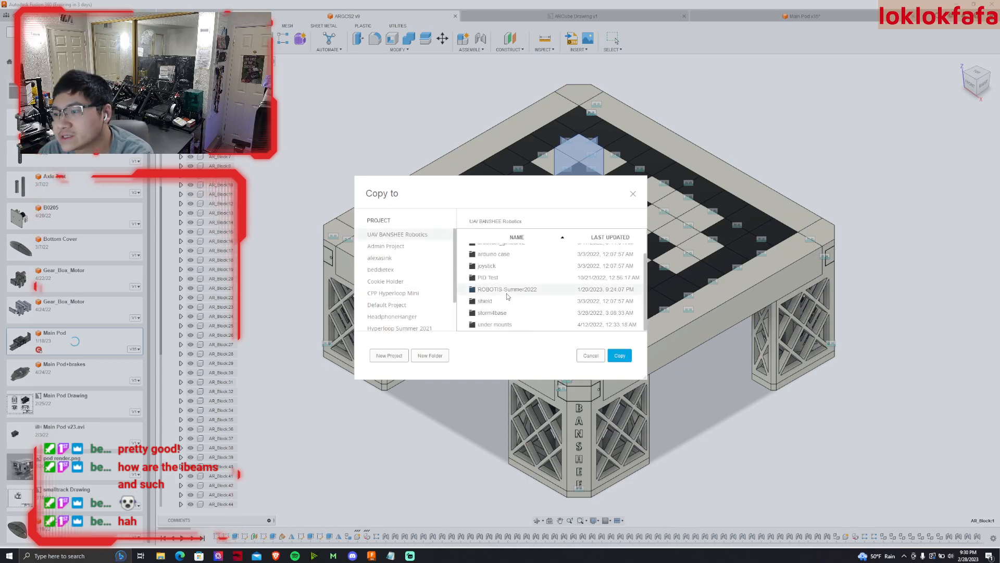
{"action": "double_click", "coordinate": [515, 288]}
Create a MiniPod folder inside ROBOTIS-Summer2022 and copy the Main Pod design into it.
{"action": "left_click", "coordinate": [430, 355]}
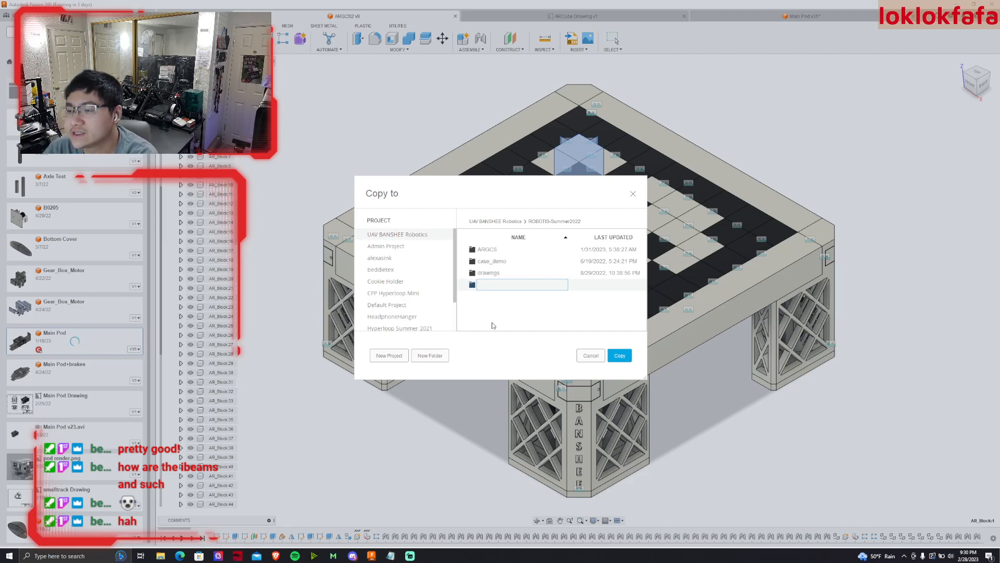
{"action": "type", "text": "MiniPod"}
{"action": "key", "text": "Return"}
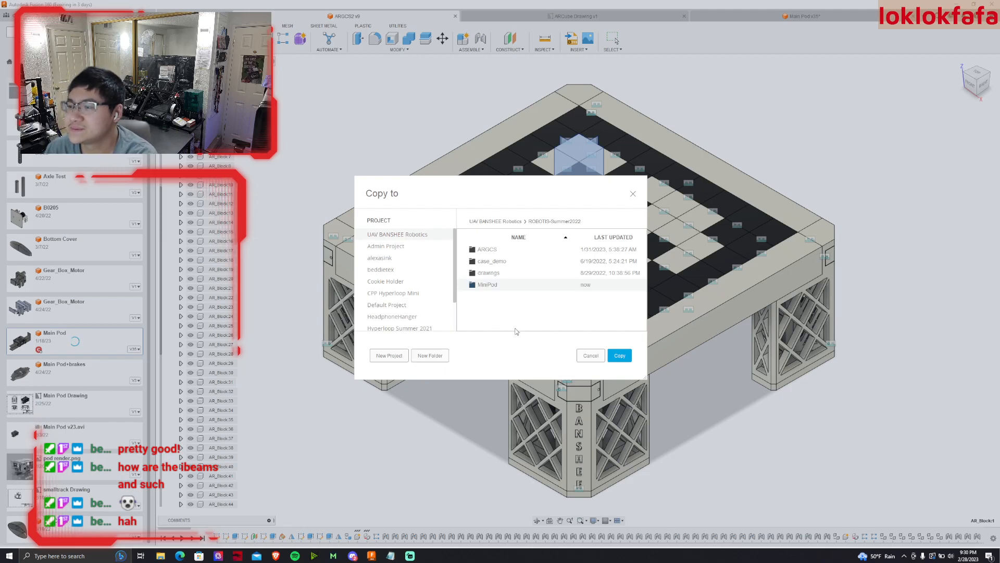
{"action": "double_click", "coordinate": [502, 285]}
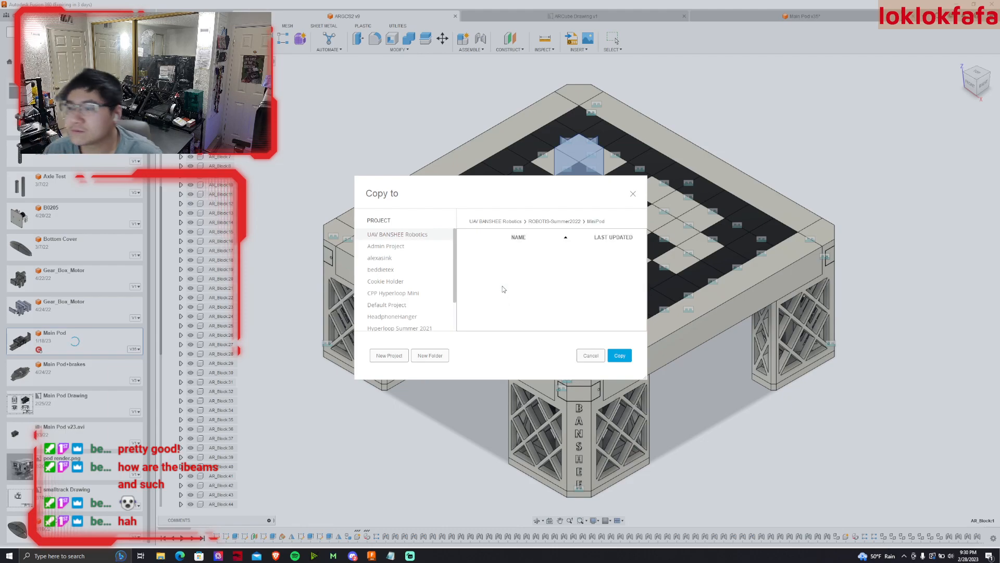
{"action": "left_click", "coordinate": [621, 356]}
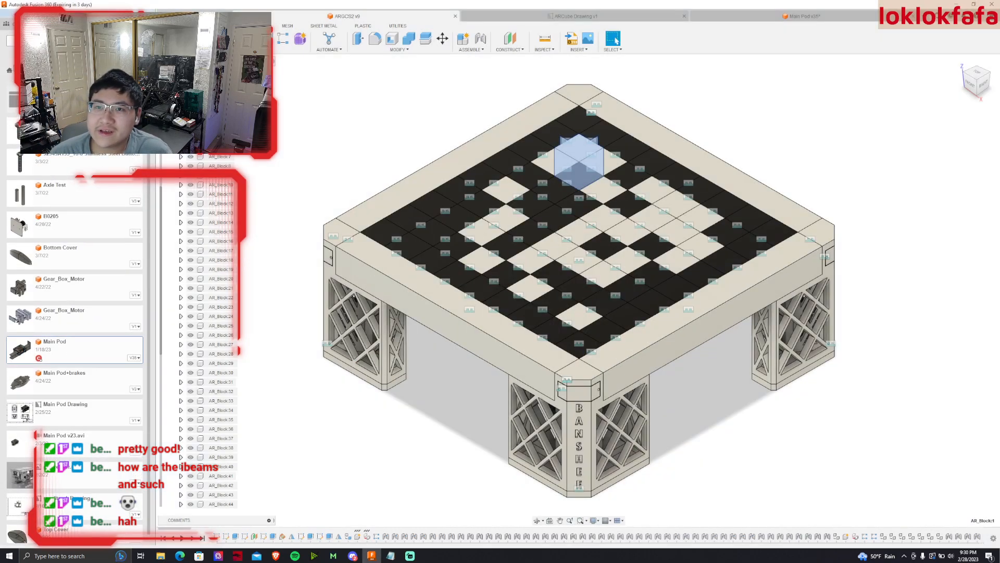
Close the ARCube drawing and open the battery-arc design from UAV BANSHEE Robotics, ROBOTIS-Summer2022.
{"action": "left_click", "coordinate": [10, 71]}
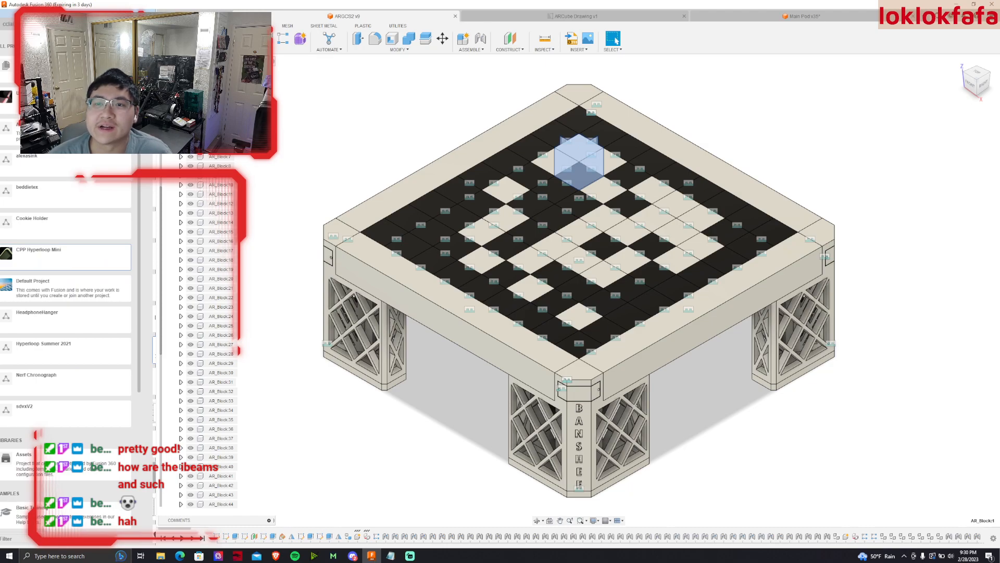
{"action": "double_click", "coordinate": [68, 96]}
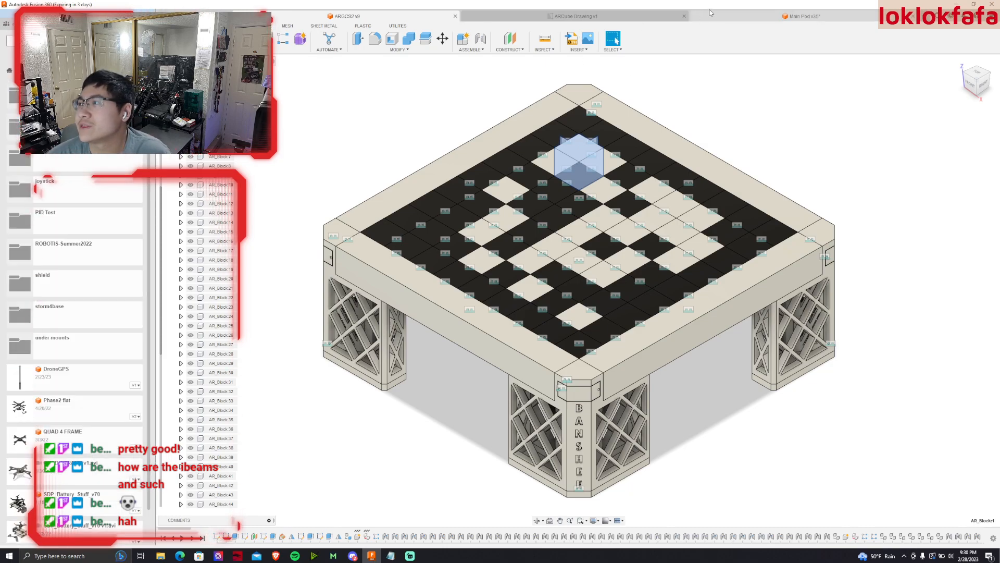
{"action": "left_click", "coordinate": [684, 16]}
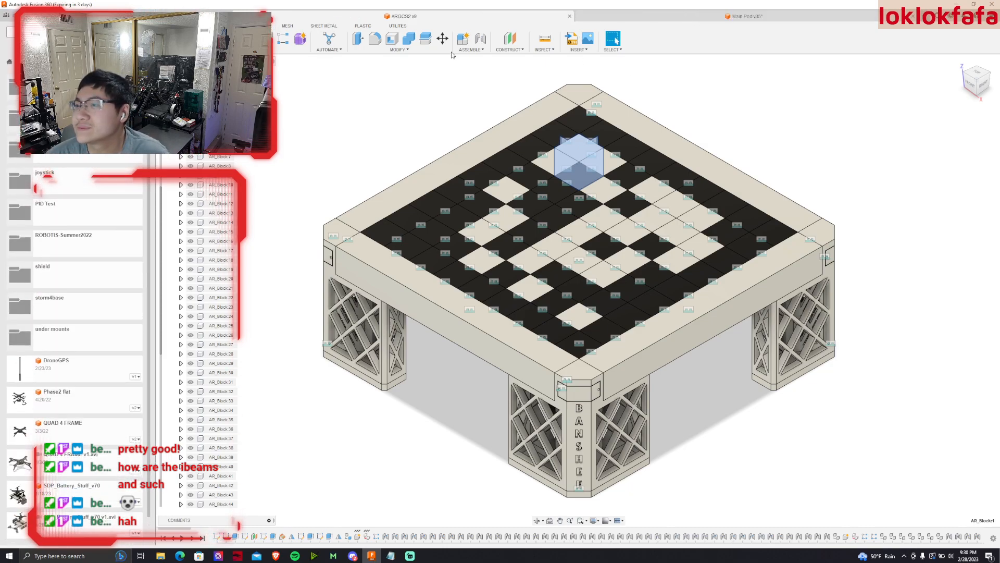
{"action": "left_click", "coordinate": [83, 237]}
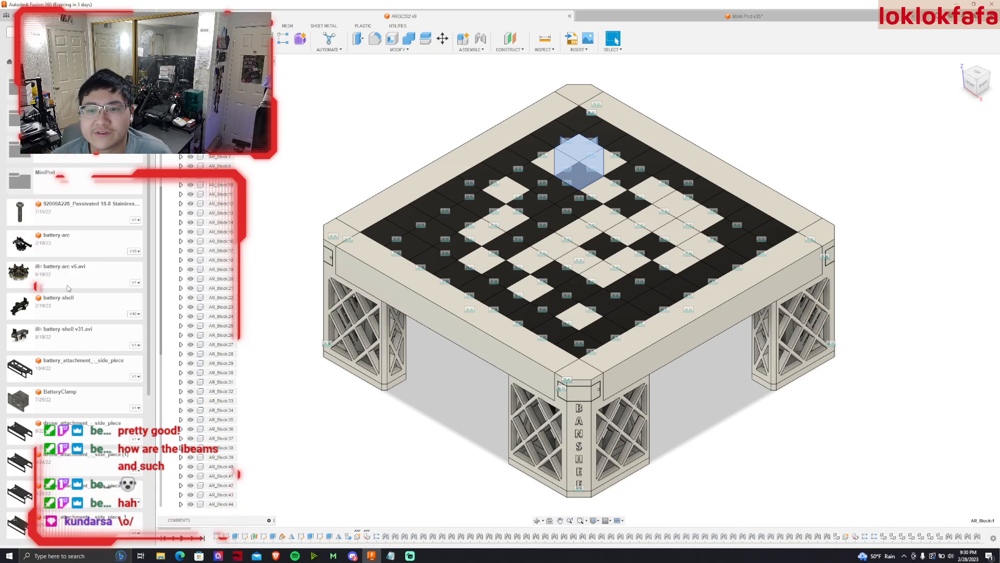
{"action": "double_click", "coordinate": [88, 243]}
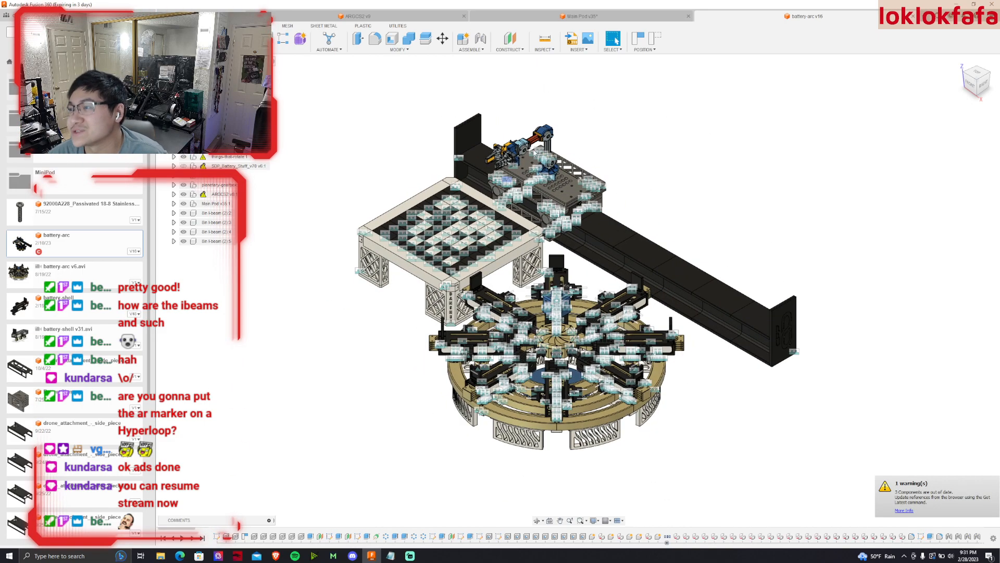
Save the Main Pod design with the default version description, and close both it and the ARGCS2 design.
{"action": "left_click", "coordinate": [614, 15]}
{"action": "key", "text": "ctrl+s"}
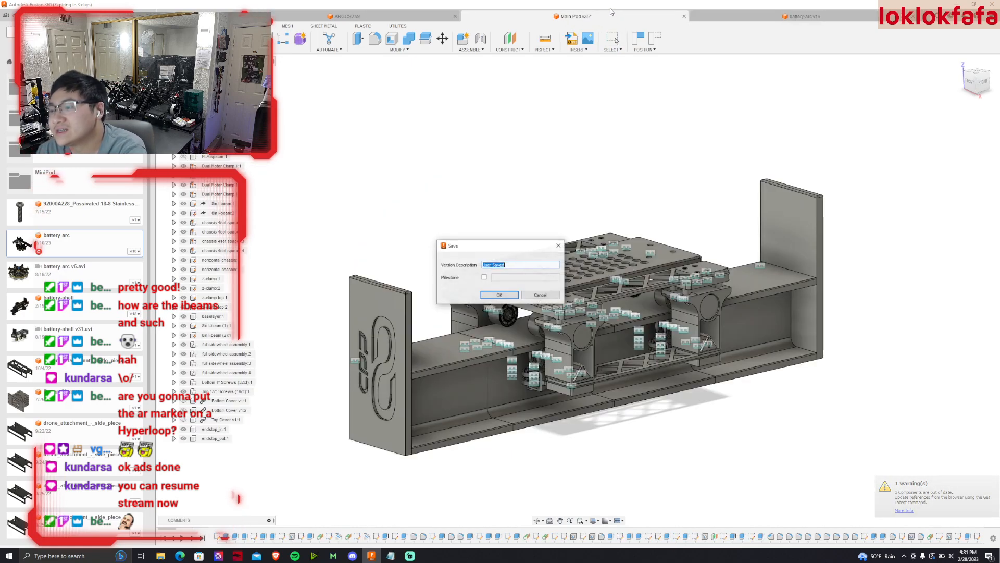
{"action": "left_click", "coordinate": [497, 295]}
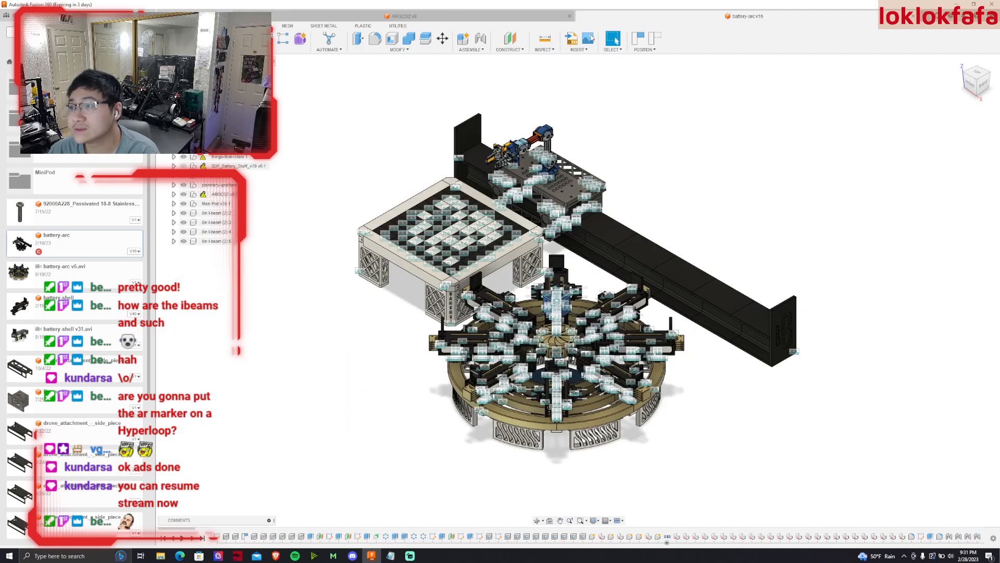
{"action": "left_click", "coordinate": [563, 19]}
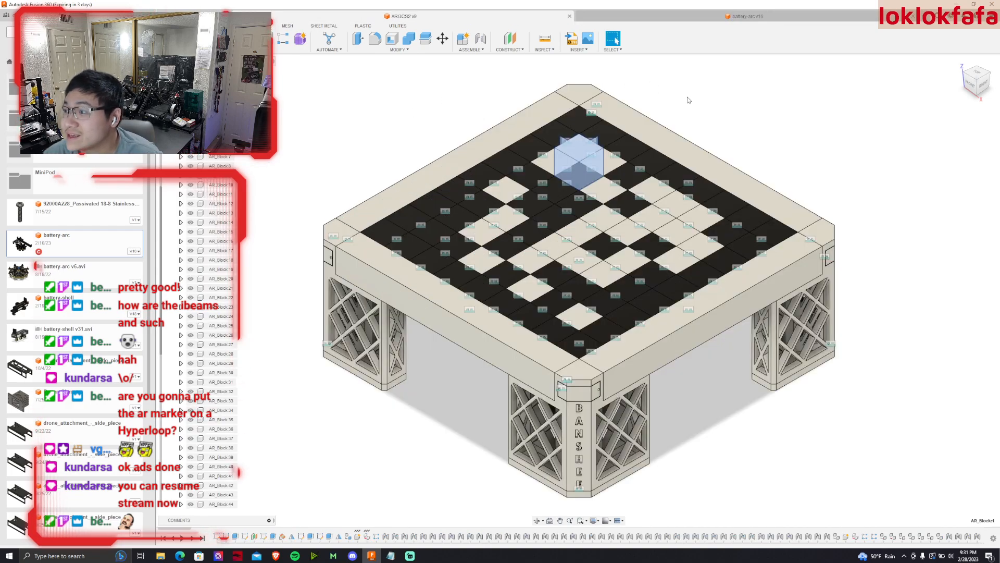
{"action": "left_click", "coordinate": [569, 17]}
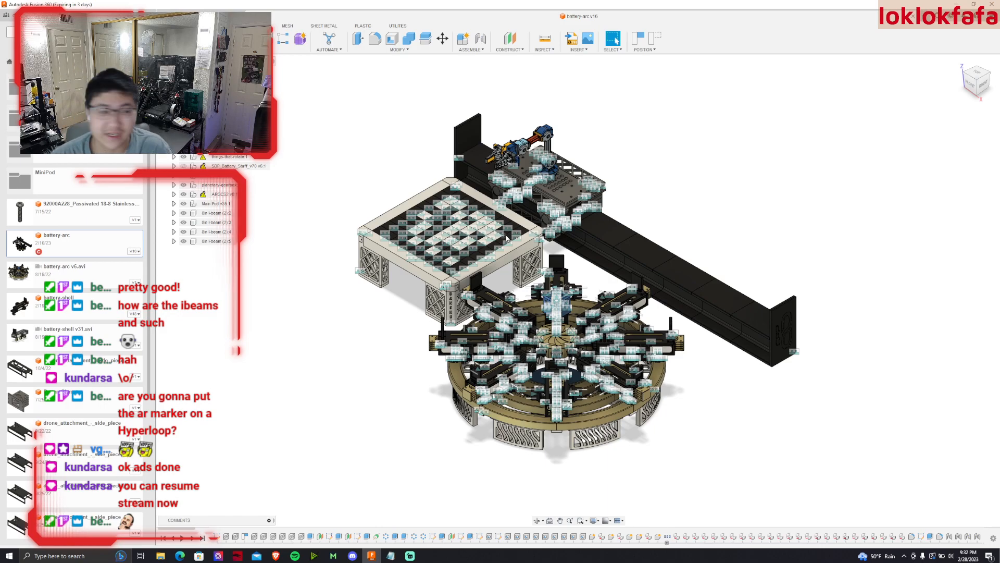
Examine the robotic arm's mounting on the pod's perforated top plate next to the checkered marker table.
{"action": "middle_click_drag", "start_coordinate": [579, 291], "coordinate": [448, 313], "text": "shift"}
{"action": "scroll", "coordinate": [730, 235], "scroll_direction": "up", "scroll_amount": 5}
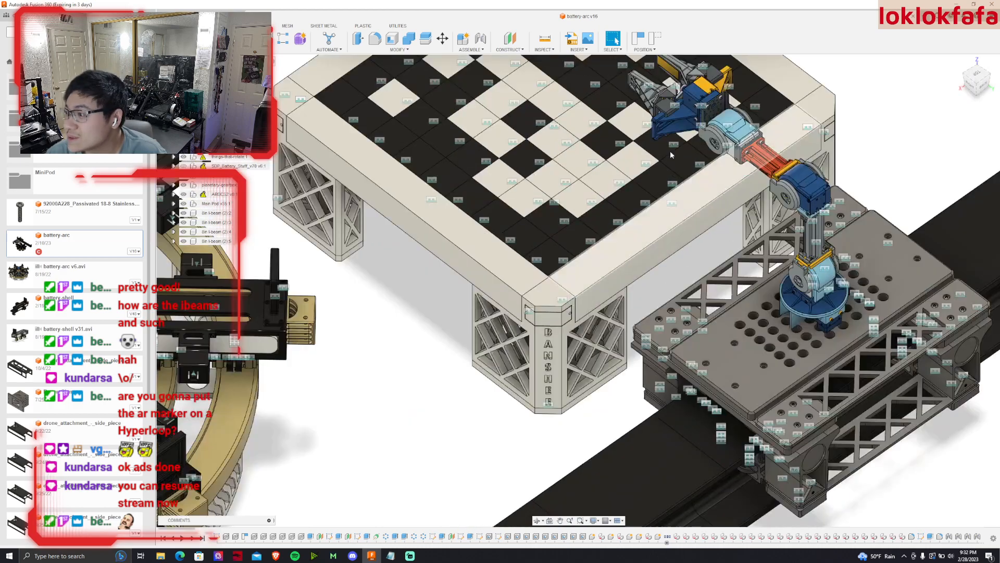
{"action": "scroll", "coordinate": [685, 161], "scroll_direction": "down", "scroll_amount": 8}
{"action": "scroll", "coordinate": [685, 160], "scroll_direction": "up", "scroll_amount": 2}
{"action": "scroll", "coordinate": [686, 161], "scroll_direction": "down", "scroll_amount": 2}
{"action": "scroll", "coordinate": [732, 268], "scroll_direction": "down", "scroll_amount": 1}
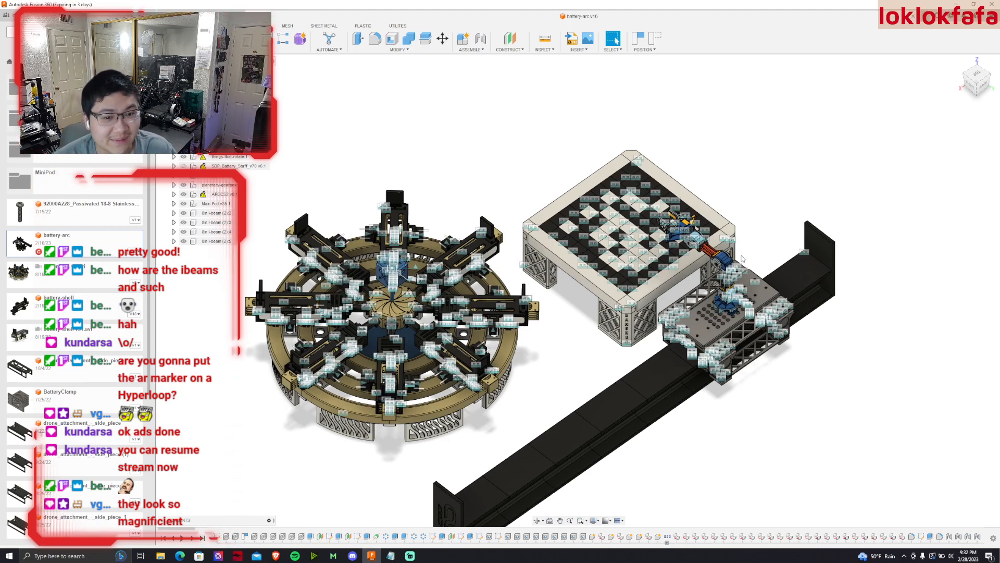
{"action": "scroll", "coordinate": [742, 259], "scroll_direction": "up", "scroll_amount": 6}
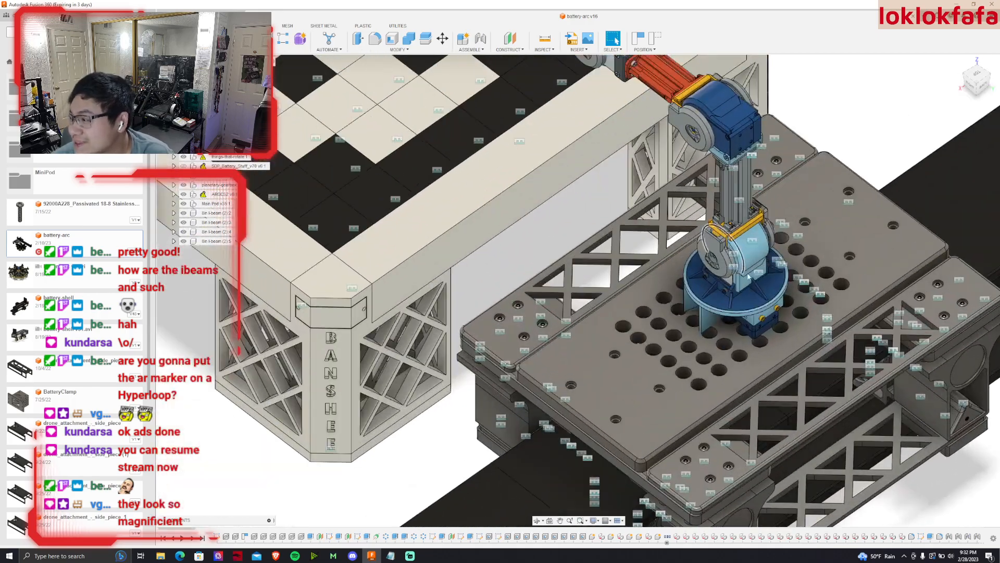
{"action": "scroll", "coordinate": [745, 273], "scroll_direction": "up", "scroll_amount": 8}
{"action": "scroll", "coordinate": [740, 364], "scroll_direction": "down", "scroll_amount": 6}
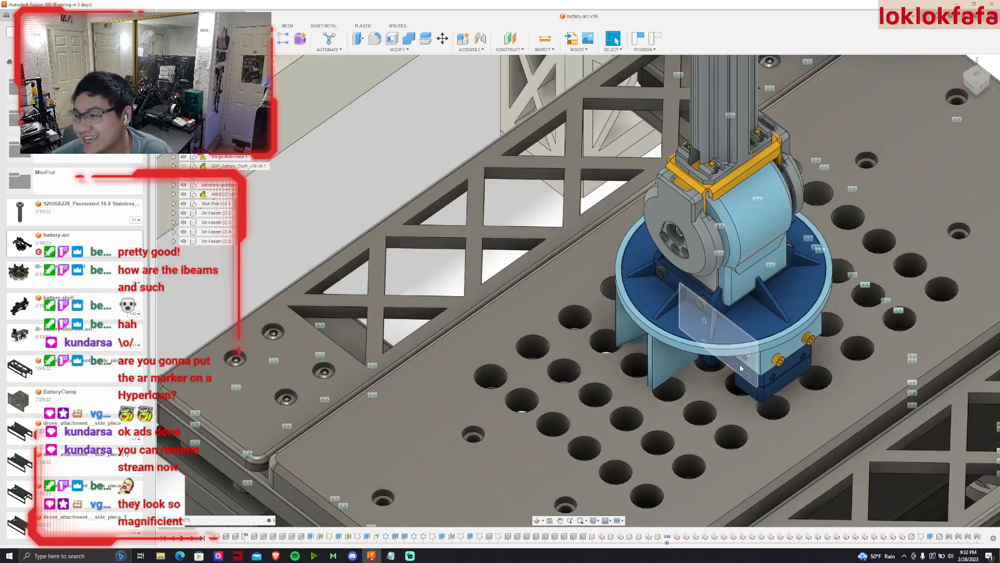
{"action": "scroll", "coordinate": [740, 365], "scroll_direction": "down", "scroll_amount": 10}
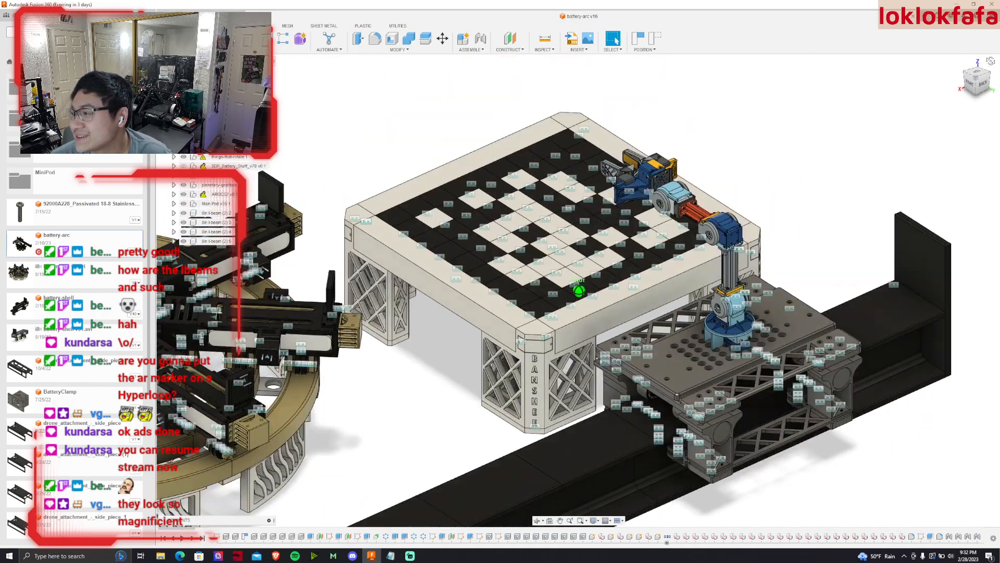
Examine the assembly from the right side, comparing the heights of the battery carousel, marker table and pod with its arm.
{"action": "left_click", "coordinate": [972, 88]}
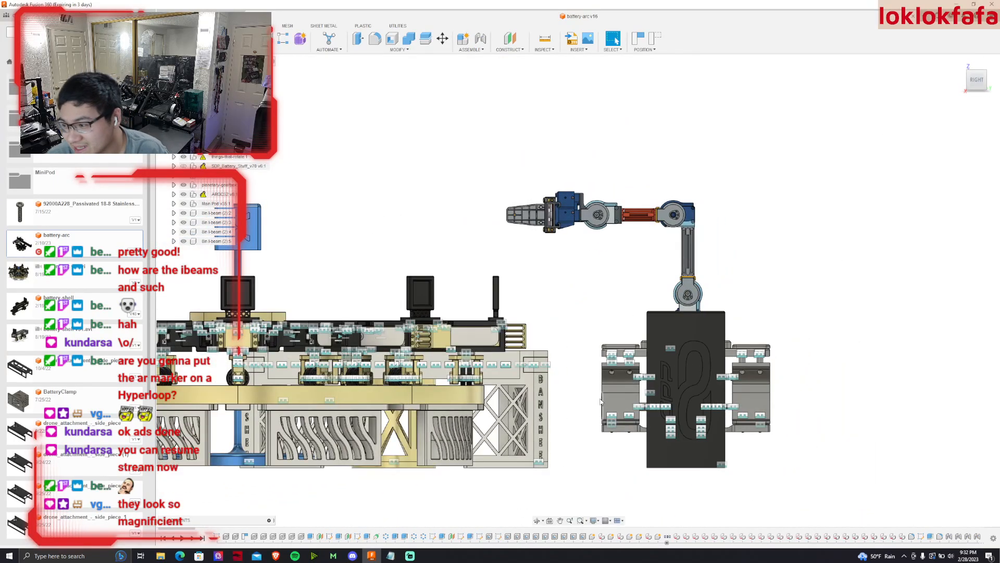
{"action": "scroll", "coordinate": [604, 391], "scroll_direction": "up", "scroll_amount": 3}
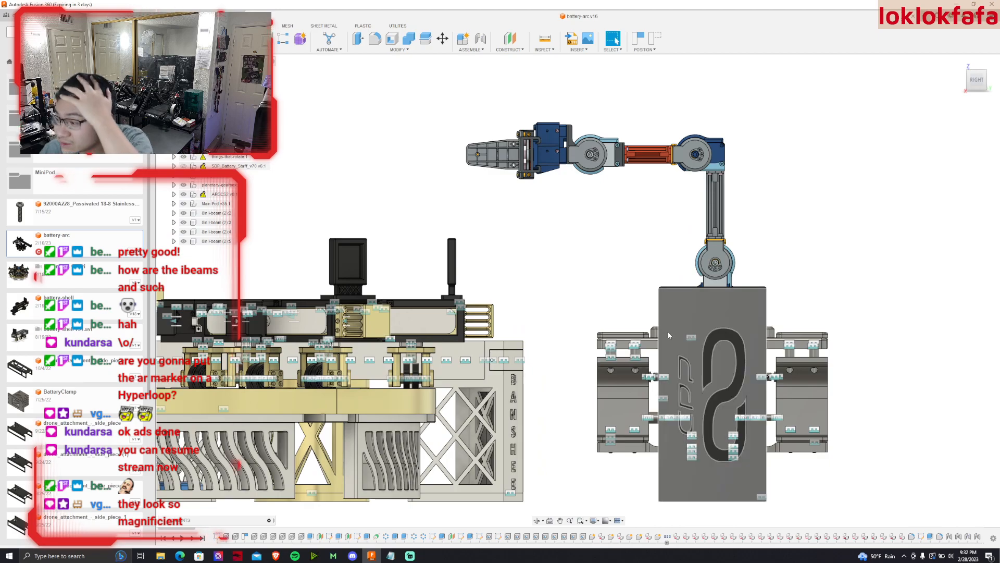
{"action": "scroll", "coordinate": [655, 330], "scroll_direction": "up", "scroll_amount": 1}
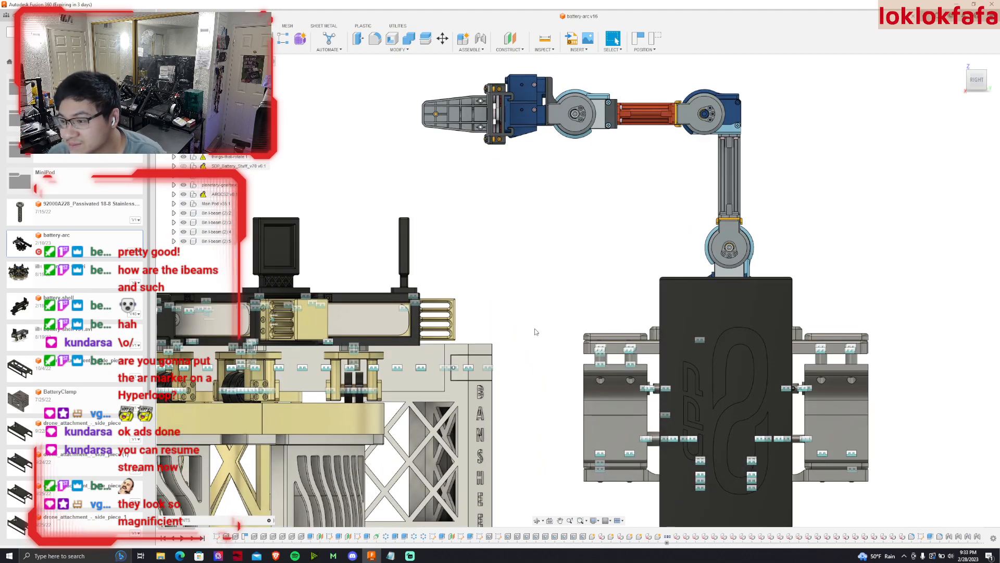
{"action": "scroll", "coordinate": [469, 334], "scroll_direction": "down", "scroll_amount": 1}
{"action": "scroll", "coordinate": [453, 302], "scroll_direction": "up", "scroll_amount": 2}
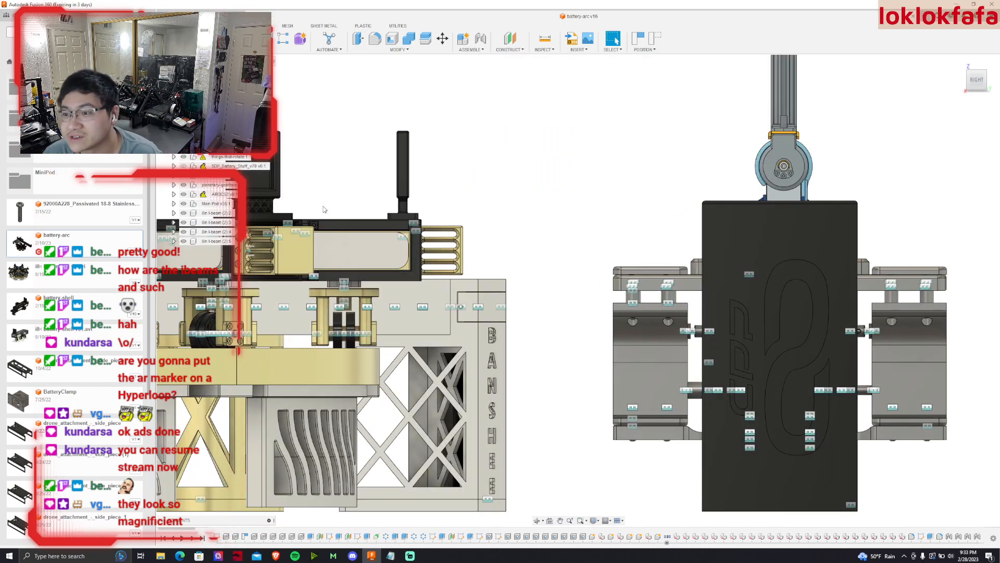
{"action": "scroll", "coordinate": [400, 282], "scroll_direction": "down", "scroll_amount": 3}
{"action": "left_click", "coordinate": [986, 70]}
{"action": "scroll", "coordinate": [726, 229], "scroll_direction": "down", "scroll_amount": 3}
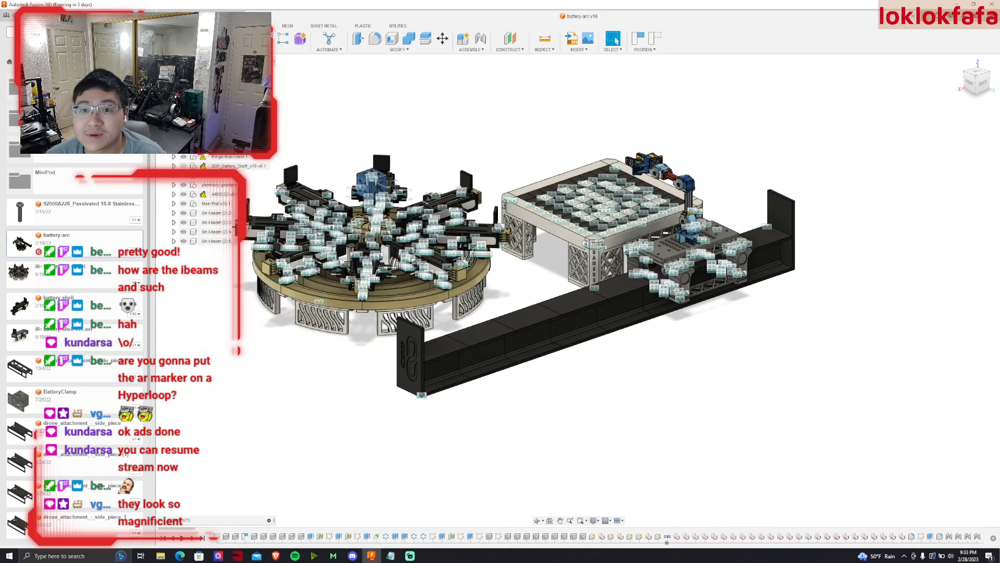
Examine the I-beam track segments and how the pod's wheels and side-wheel assemblies sit along the beam.
{"action": "scroll", "coordinate": [420, 333], "scroll_direction": "up", "scroll_amount": 5}
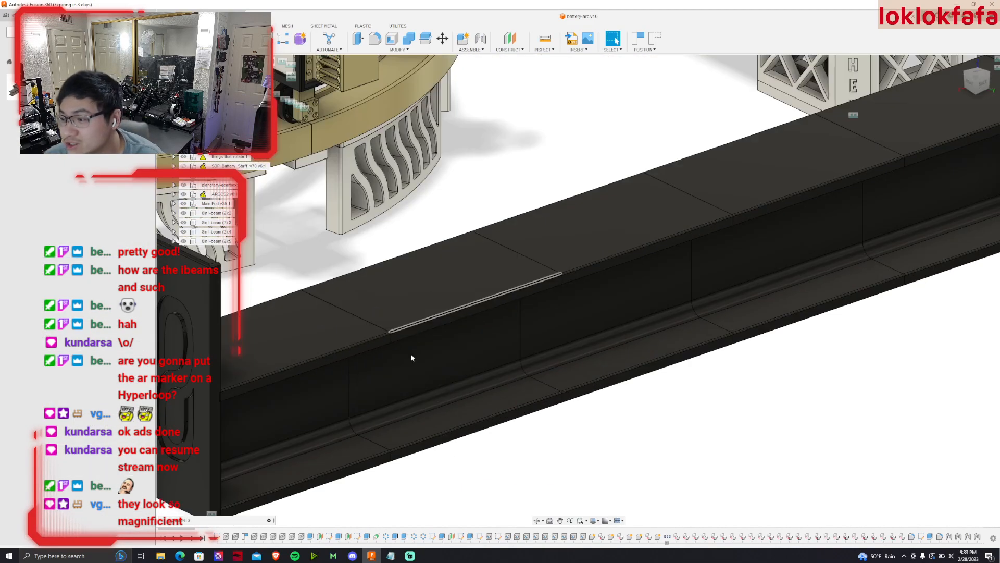
{"action": "scroll", "coordinate": [421, 338], "scroll_direction": "down", "scroll_amount": 5}
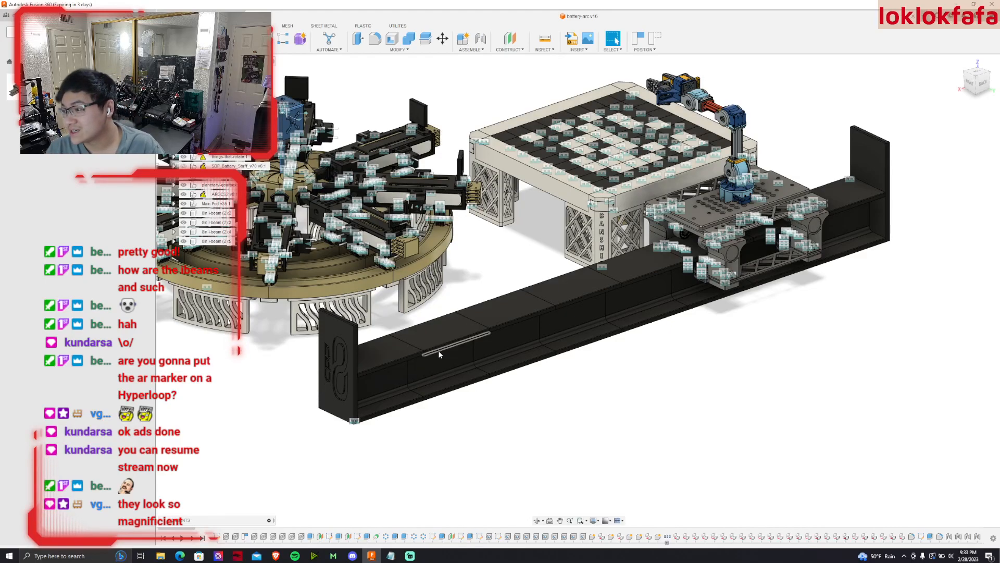
{"action": "left_click", "coordinate": [987, 82]}
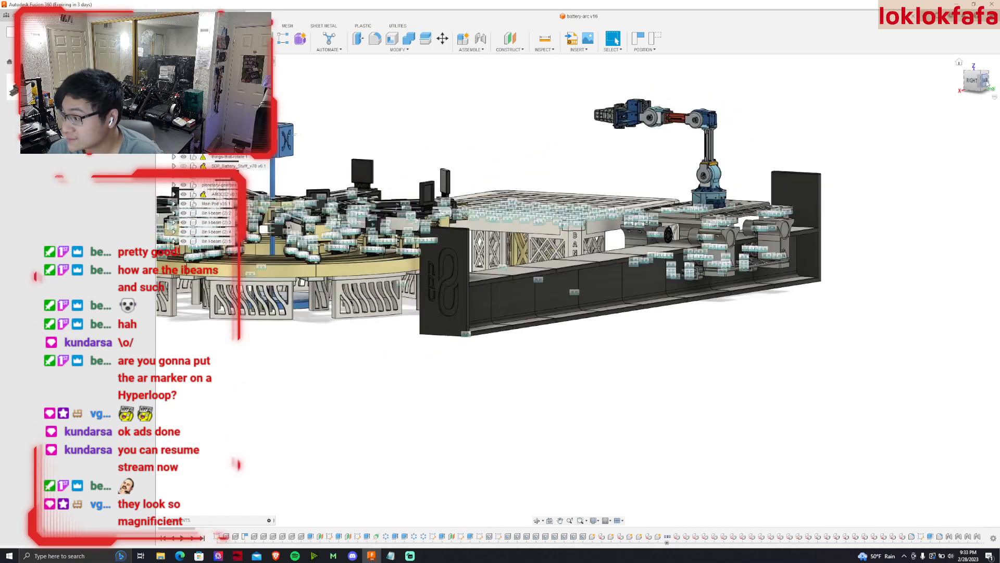
{"action": "scroll", "coordinate": [485, 284], "scroll_direction": "up", "scroll_amount": 6}
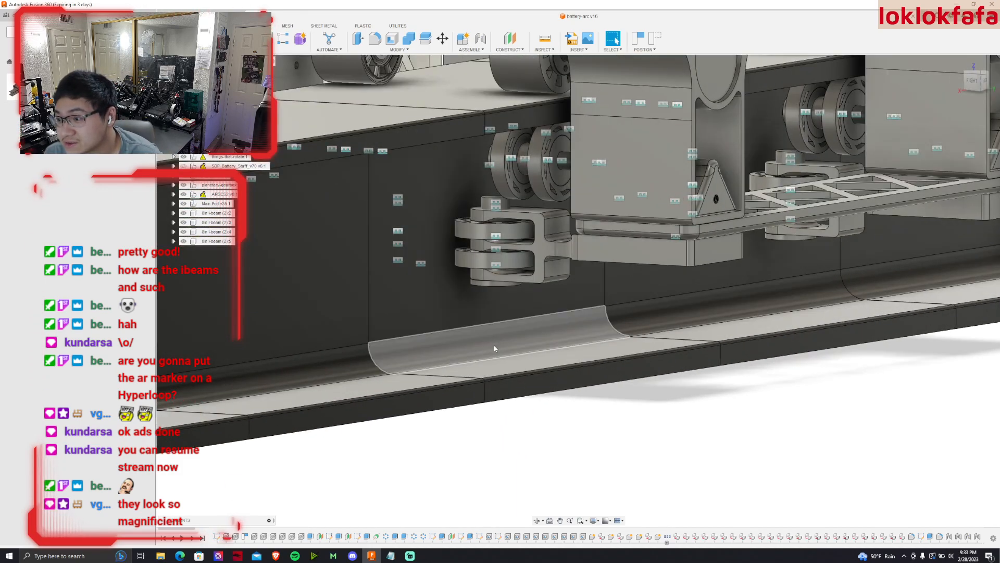
{"action": "scroll", "coordinate": [519, 311], "scroll_direction": "down", "scroll_amount": 5}
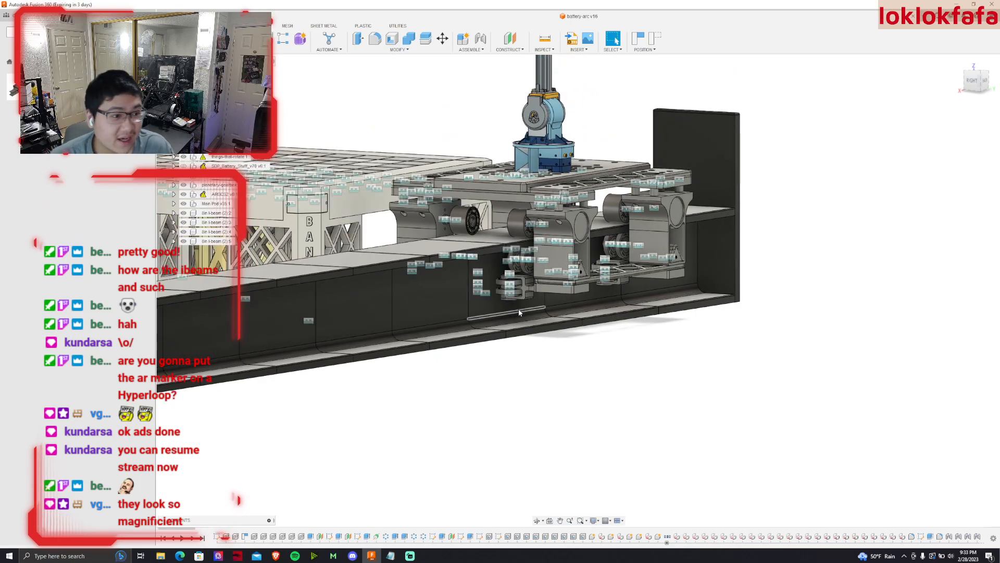
{"action": "scroll", "coordinate": [518, 308], "scroll_direction": "down", "scroll_amount": 4}
{"action": "middle_click_drag", "start_coordinate": [578, 291], "coordinate": [717, 241], "text": "shift"}
{"action": "scroll", "coordinate": [717, 241], "scroll_direction": "down", "scroll_amount": 3}
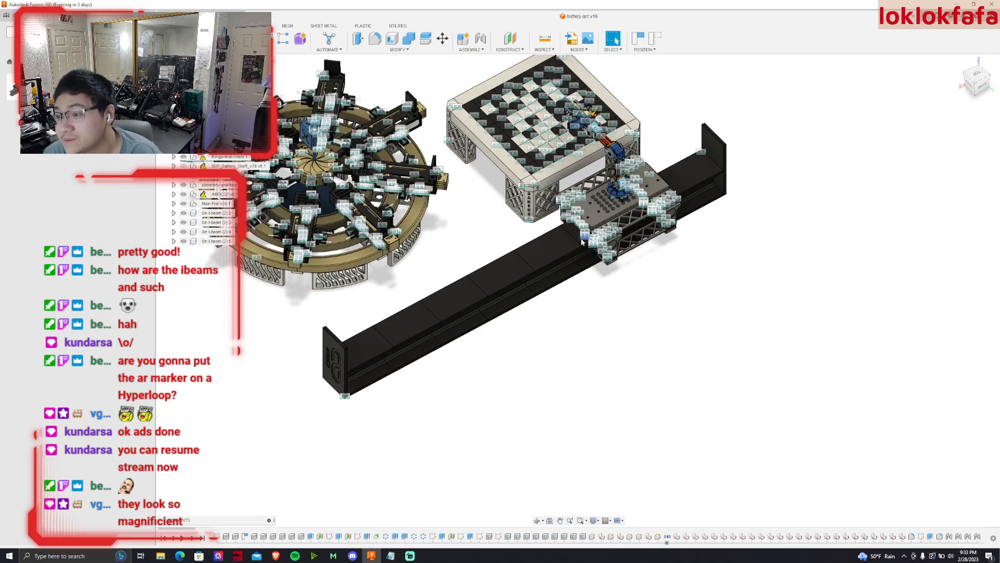
{"action": "scroll", "coordinate": [581, 244], "scroll_direction": "up", "scroll_amount": 2}
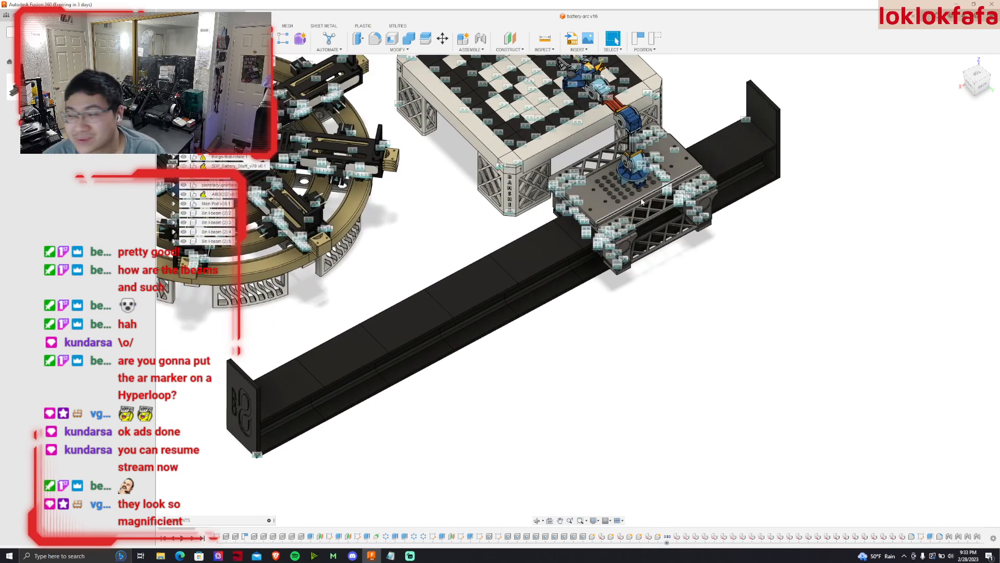
Examine the battery-arc assembly from a lower angle, focusing on the arm-carrying pod, the full I-beam track and the marker table.
{"action": "scroll", "coordinate": [641, 192], "scroll_direction": "down", "scroll_amount": 2}
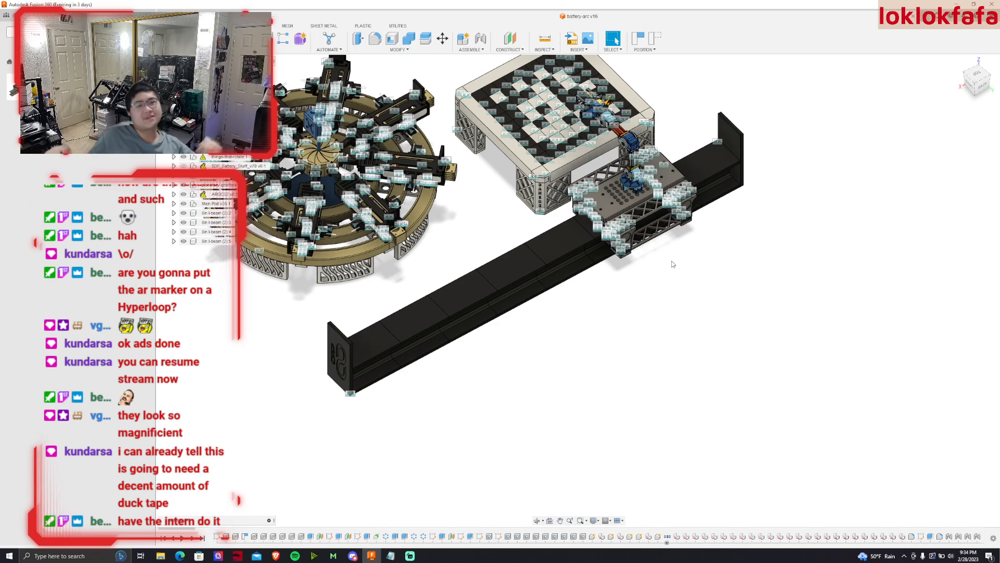
{"action": "scroll", "coordinate": [763, 271], "scroll_direction": "up", "scroll_amount": 3}
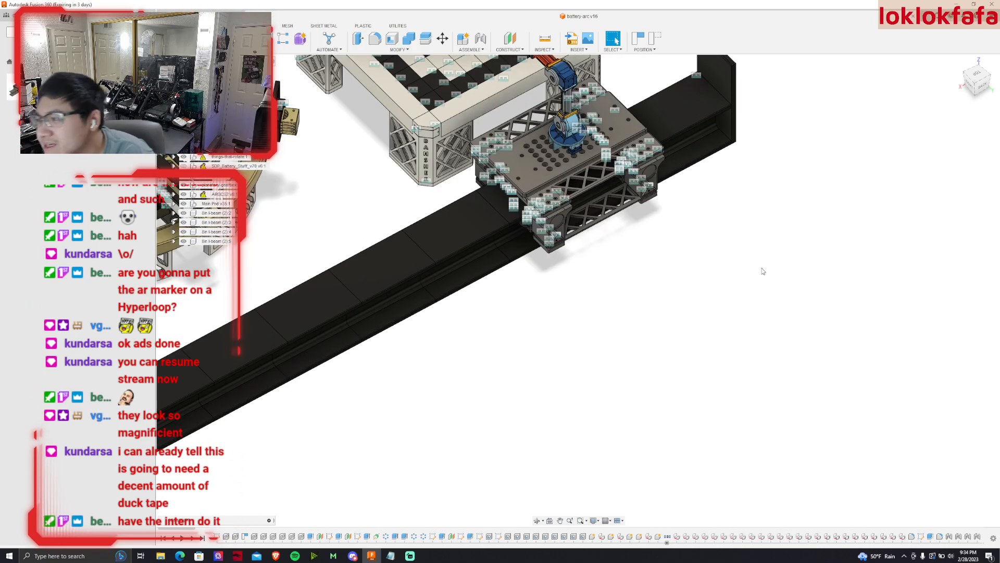
{"action": "scroll", "coordinate": [762, 271], "scroll_direction": "down", "scroll_amount": 3}
{"action": "left_click_drag", "start_coordinate": [978, 80], "coordinate": [970, 62]}
{"action": "scroll", "coordinate": [547, 269], "scroll_direction": "up", "scroll_amount": 5}
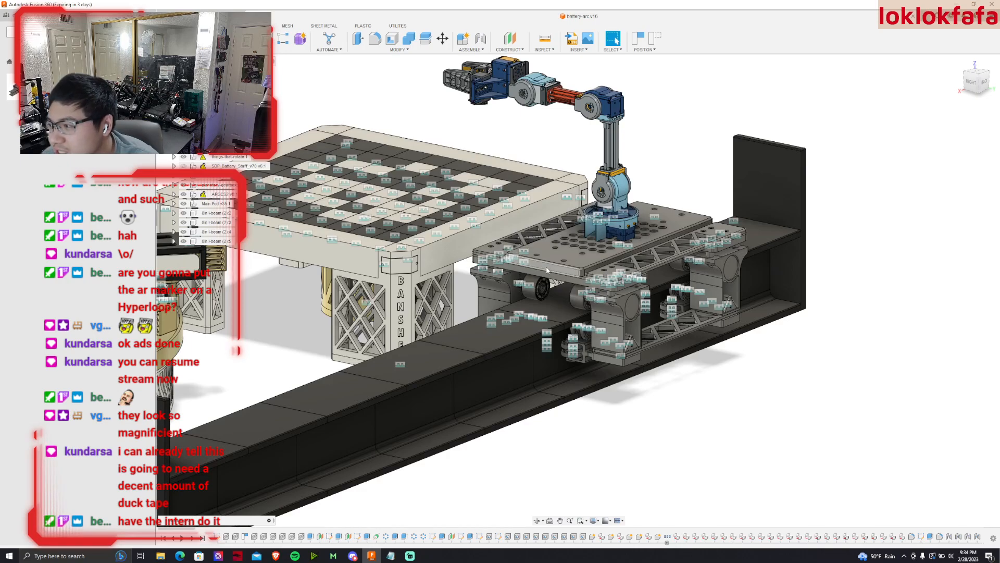
{"action": "scroll", "coordinate": [662, 236], "scroll_direction": "down", "scroll_amount": 3}
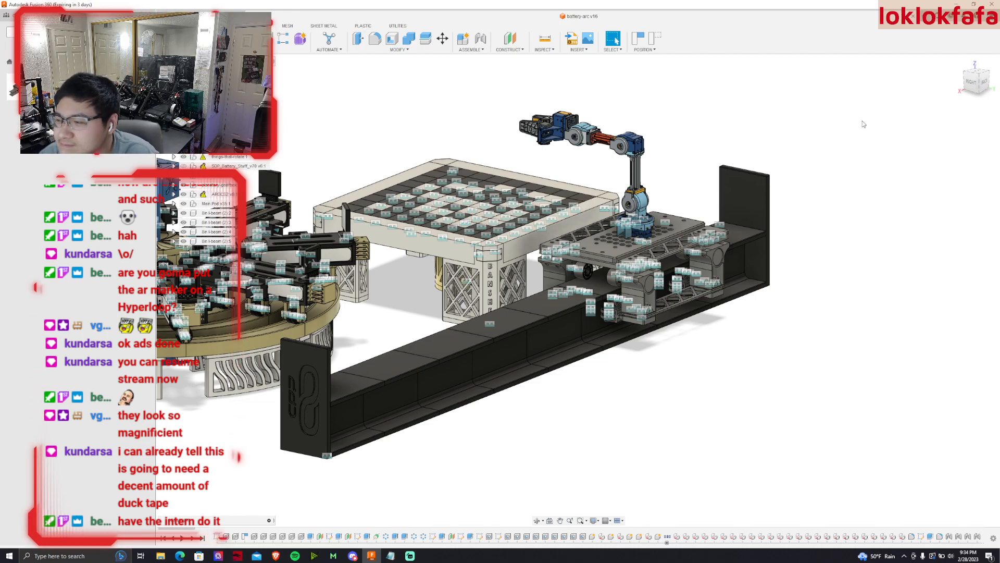
{"action": "middle_click_drag", "start_coordinate": [583, 205], "coordinate": [563, 225], "text": "shift"}
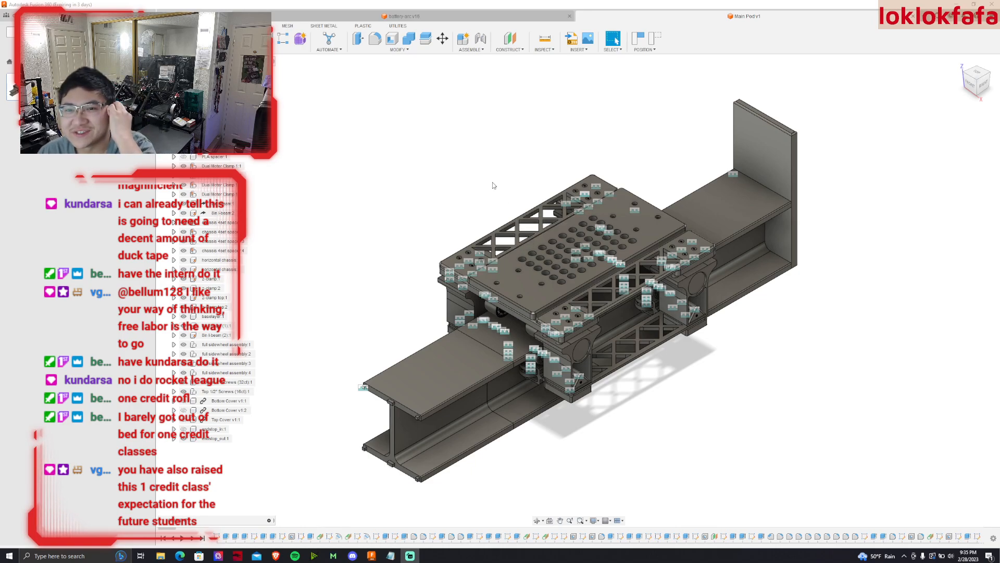
{"action": "scroll", "coordinate": [450, 187], "scroll_direction": "down", "scroll_amount": 2}
{"action": "scroll", "coordinate": [461, 285], "scroll_direction": "up", "scroll_amount": 2}
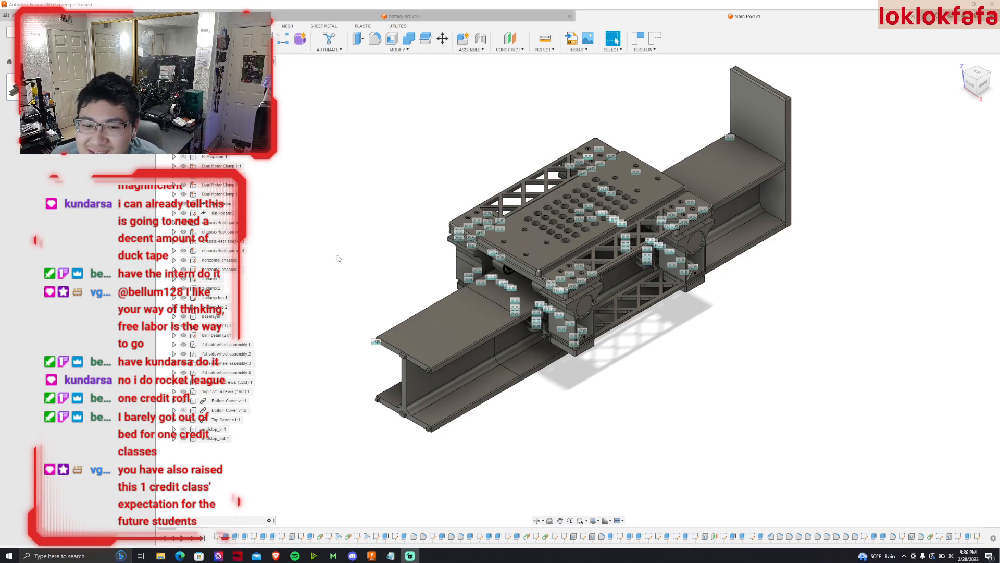
{"action": "scroll", "coordinate": [817, 187], "scroll_direction": "down", "scroll_amount": 2}
{"action": "scroll", "coordinate": [810, 193], "scroll_direction": "down", "scroll_amount": 1}
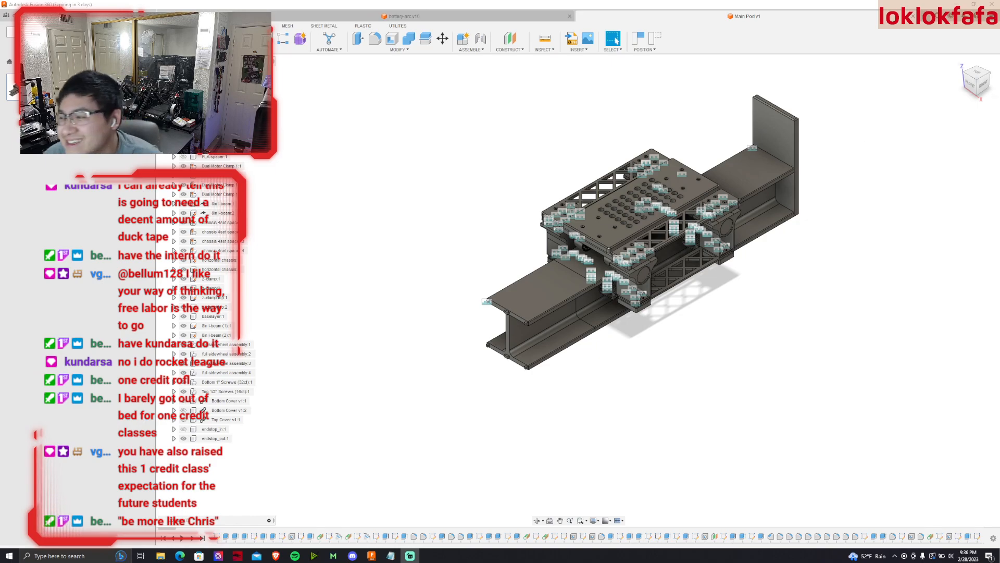
{"action": "scroll", "coordinate": [344, 341], "scroll_direction": "up", "scroll_amount": 5}
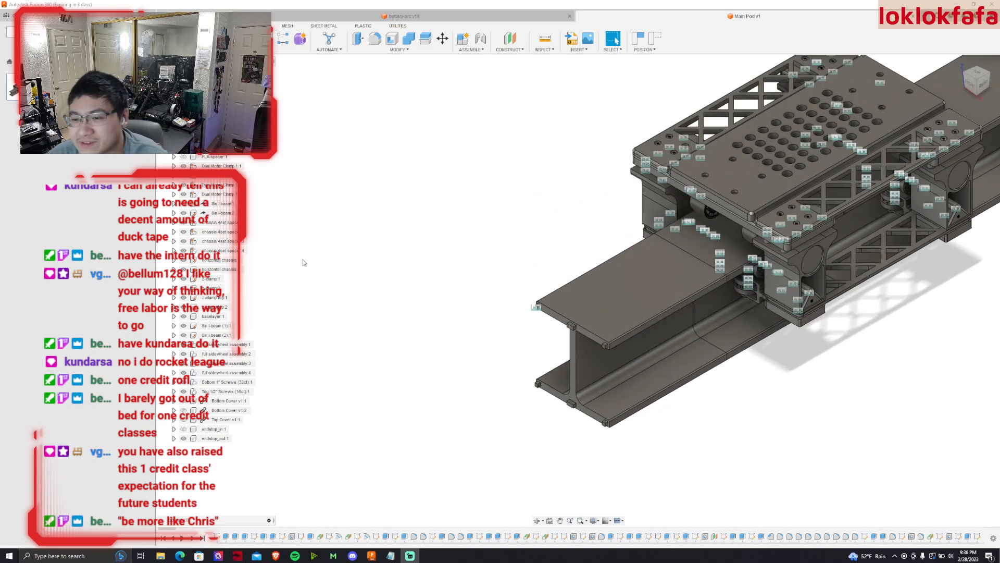
{"action": "scroll", "coordinate": [342, 327], "scroll_direction": "down", "scroll_amount": 1}
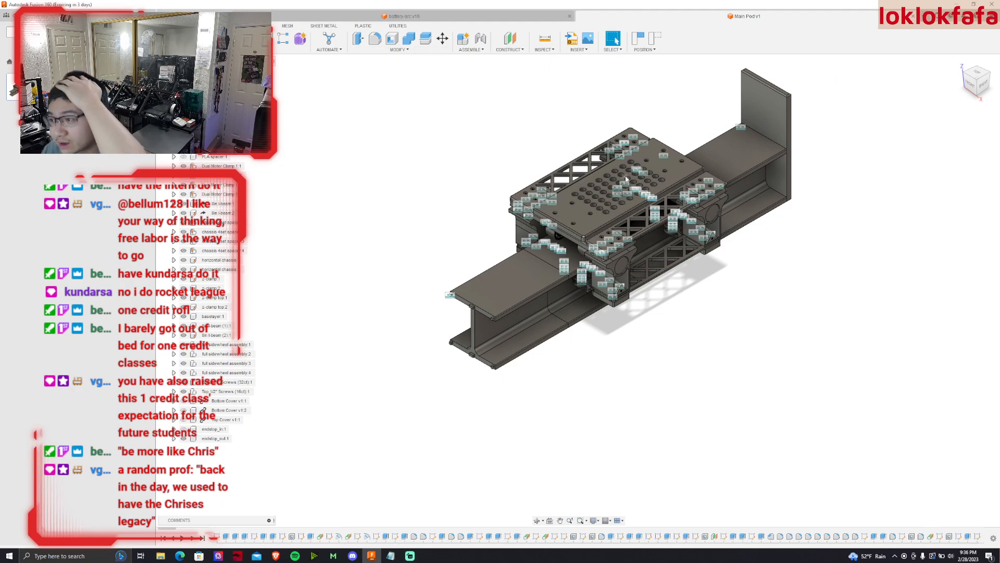
Create an internal standard component named MainPod in the Main Pod design.
{"action": "left_click", "coordinate": [480, 38]}
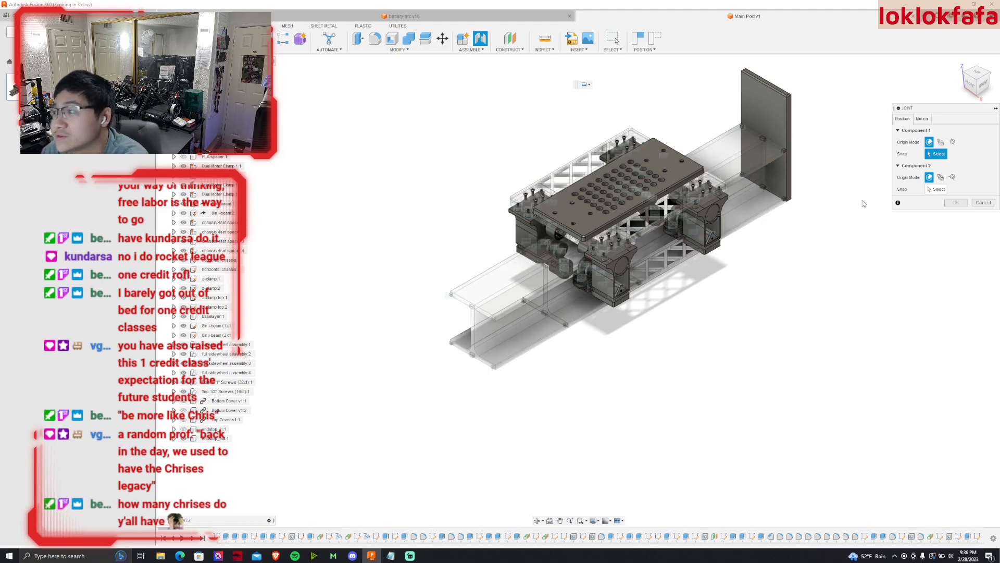
{"action": "left_click", "coordinate": [979, 203]}
{"action": "left_click", "coordinate": [462, 39]}
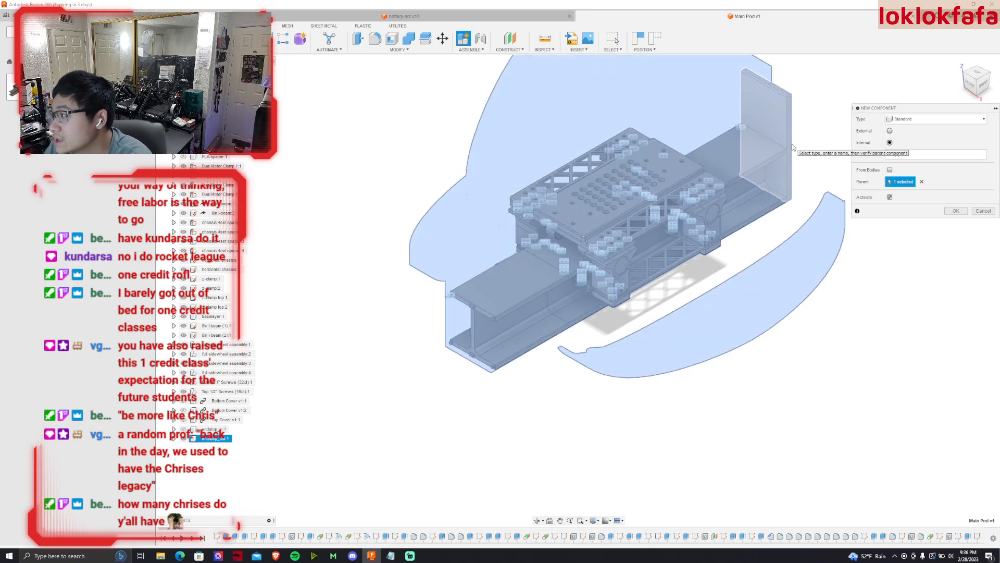
{"action": "type", "text": "MainP"}
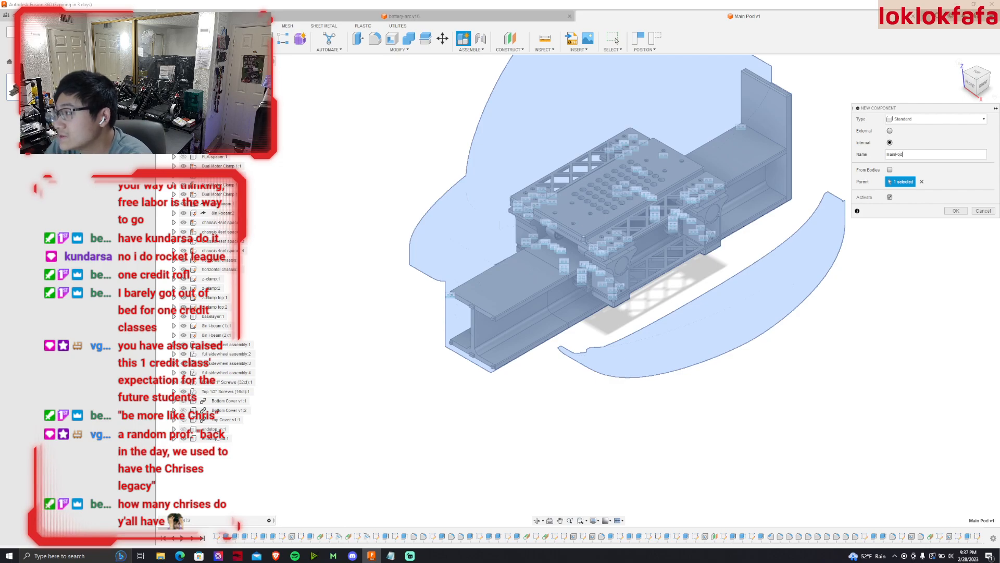
{"action": "type", "text": "od"}
{"action": "key", "text": "Return"}
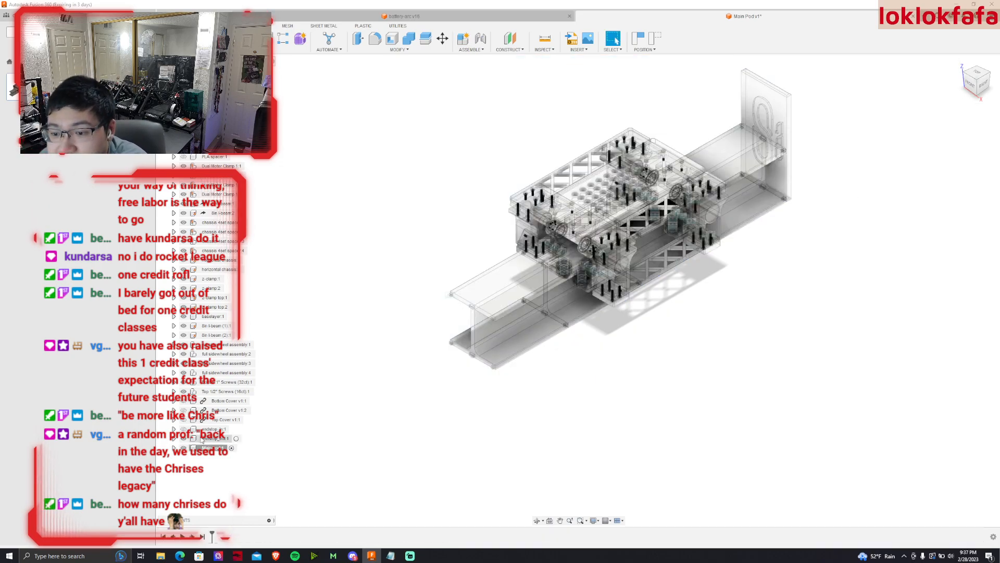
Move the dual motor clamps and everything from the chassis spacers through the top 1/2" screws, including the two I-beams, into the MainPod component.
{"action": "left_click", "coordinate": [224, 392]}
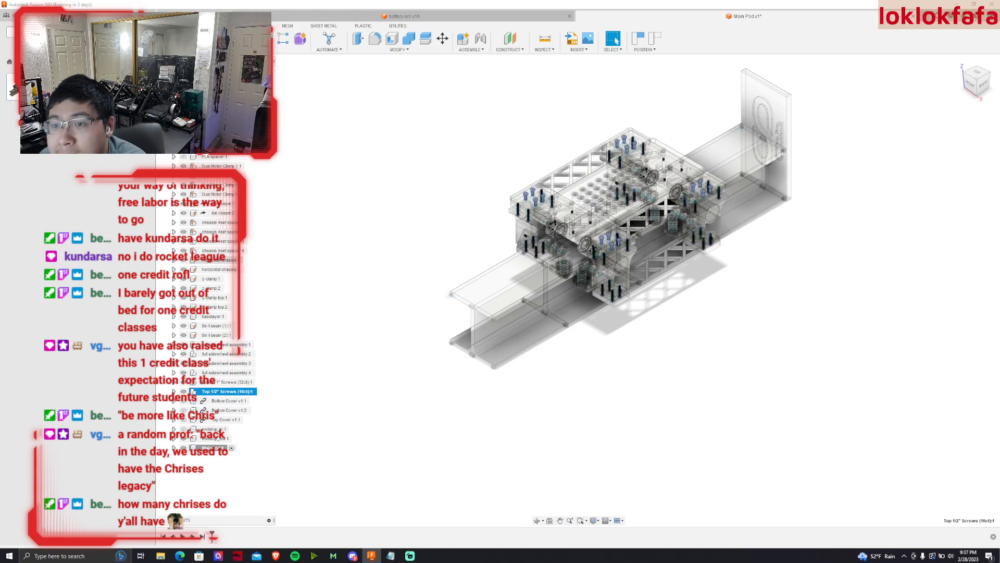
{"action": "left_click", "coordinate": [222, 224], "text": "shift"}
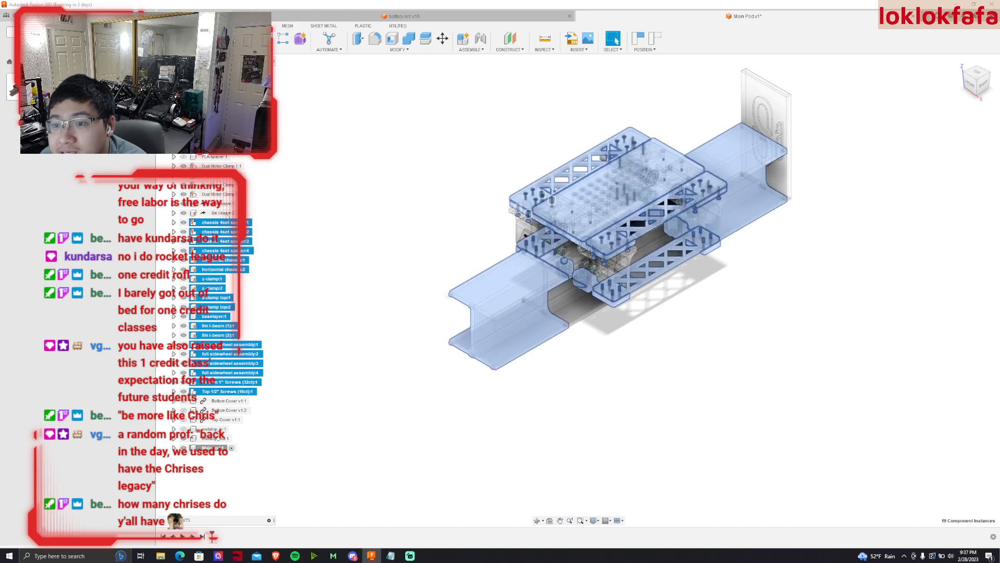
{"action": "left_click", "coordinate": [225, 194], "text": "ctrl"}
{"action": "left_click", "coordinate": [226, 166], "text": "shift"}
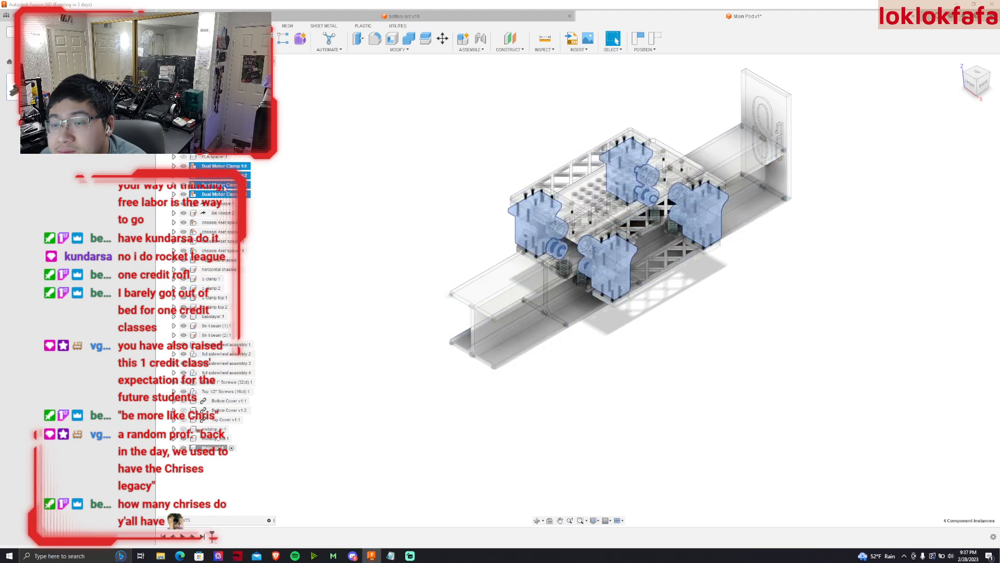
{"action": "left_click", "coordinate": [218, 223], "text": "ctrl"}
{"action": "left_click", "coordinate": [217, 232], "text": "ctrl"}
{"action": "left_click", "coordinate": [218, 241], "text": "ctrl"}
{"action": "left_click", "coordinate": [217, 250], "text": "ctrl"}
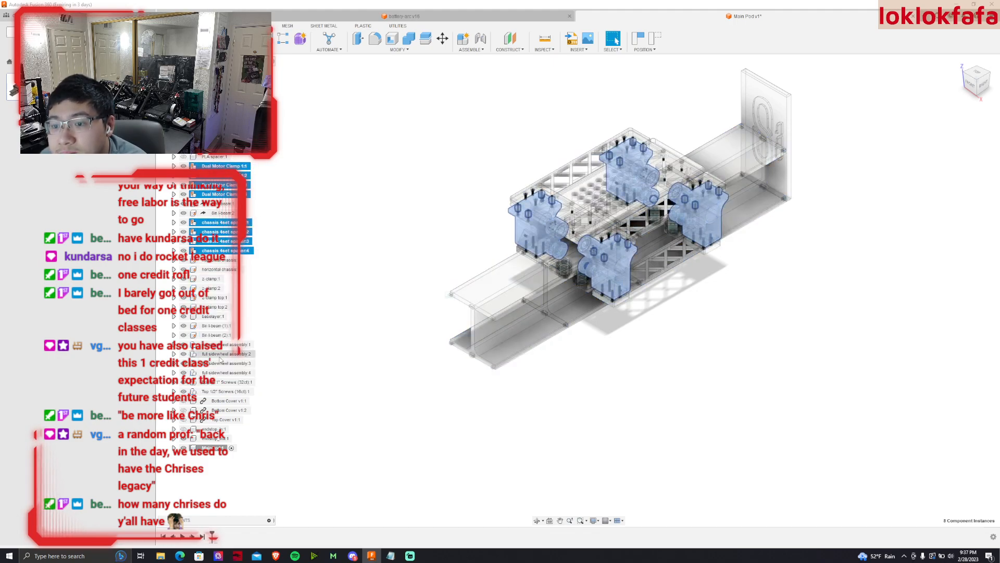
{"action": "left_click", "coordinate": [216, 391], "text": "shift"}
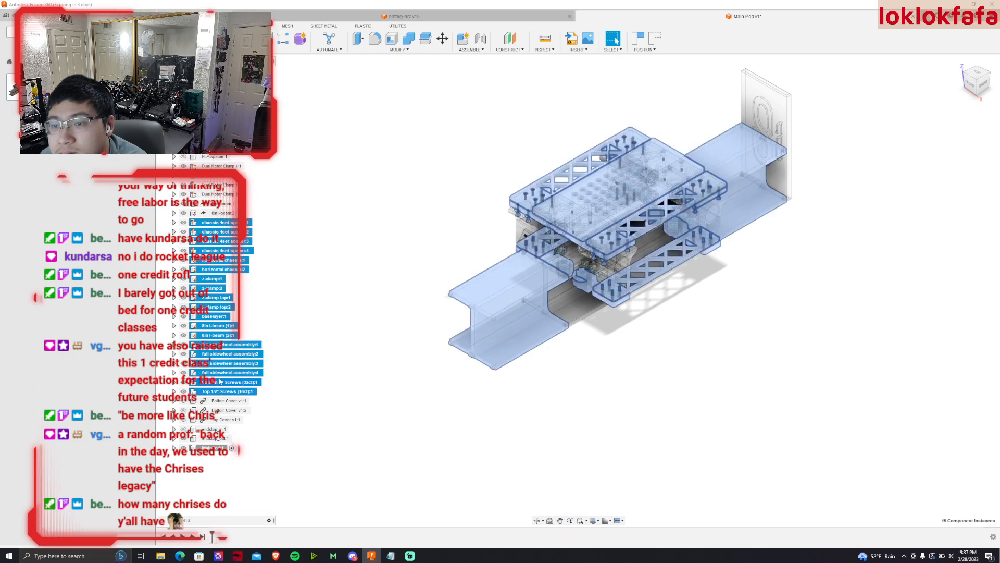
{"action": "left_click", "coordinate": [219, 166], "text": "shift"}
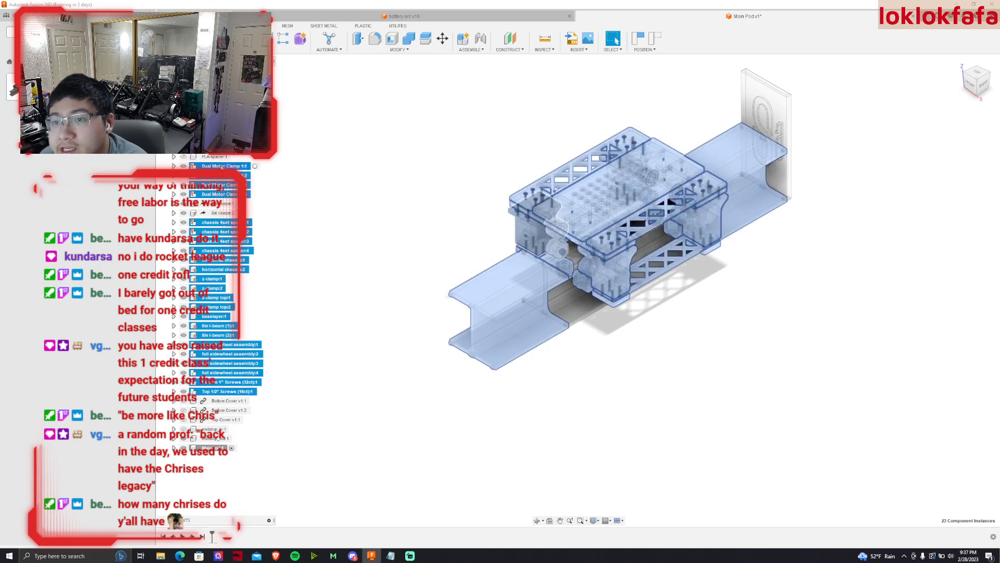
{"action": "left_click_drag", "start_coordinate": [219, 166], "coordinate": [205, 448]}
{"action": "left_click", "coordinate": [565, 293]}
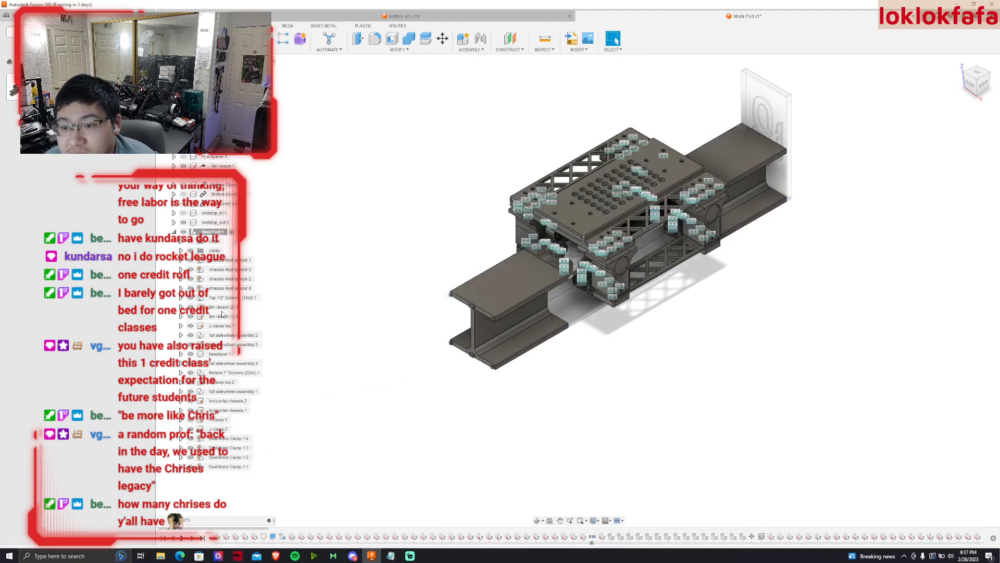
Move the two 8in I-beam components out of MainPod back to the top level of the design.
{"action": "left_click", "coordinate": [219, 316]}
{"action": "left_click", "coordinate": [220, 307], "text": "ctrl"}
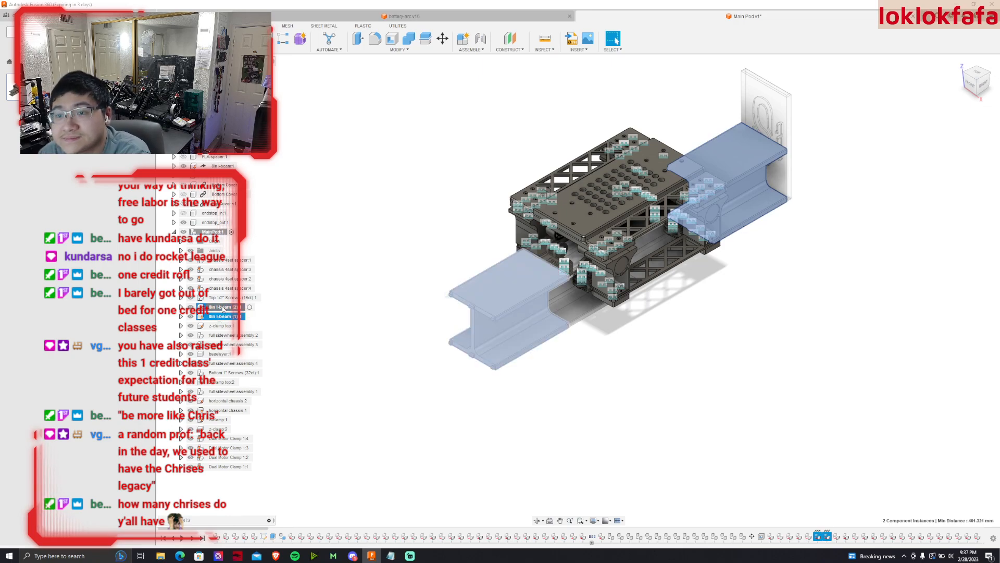
{"action": "left_click_drag", "start_coordinate": [219, 307], "coordinate": [208, 72]}
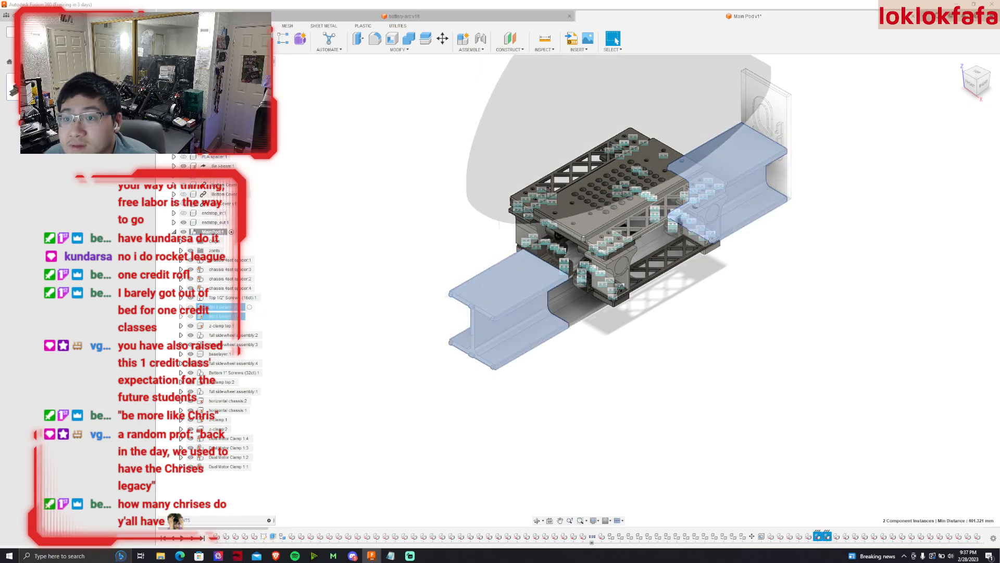
{"action": "left_click", "coordinate": [174, 250]}
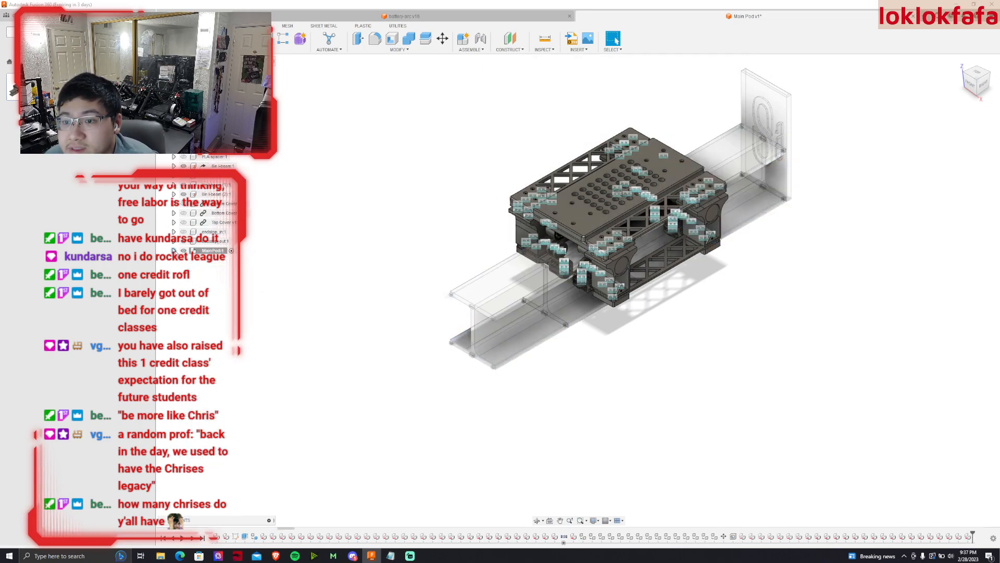
Make MainPod a rigid group including its child components, and show the hidden endstop_in component.
{"action": "right_click", "coordinate": [211, 252]}
{"action": "left_click", "coordinate": [230, 295]}
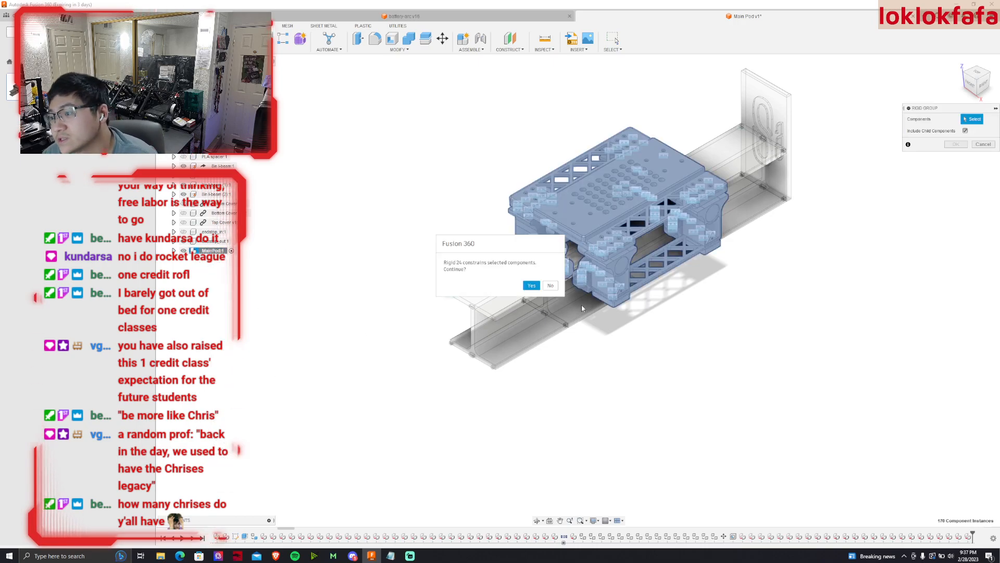
{"action": "left_click", "coordinate": [526, 287]}
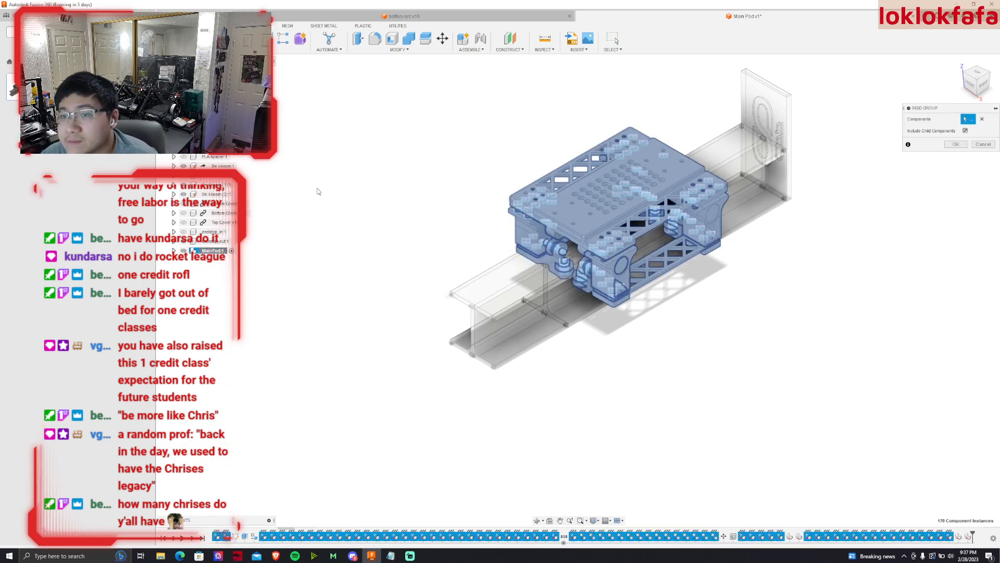
{"action": "left_click", "coordinate": [956, 144]}
{"action": "left_click", "coordinate": [183, 231]}
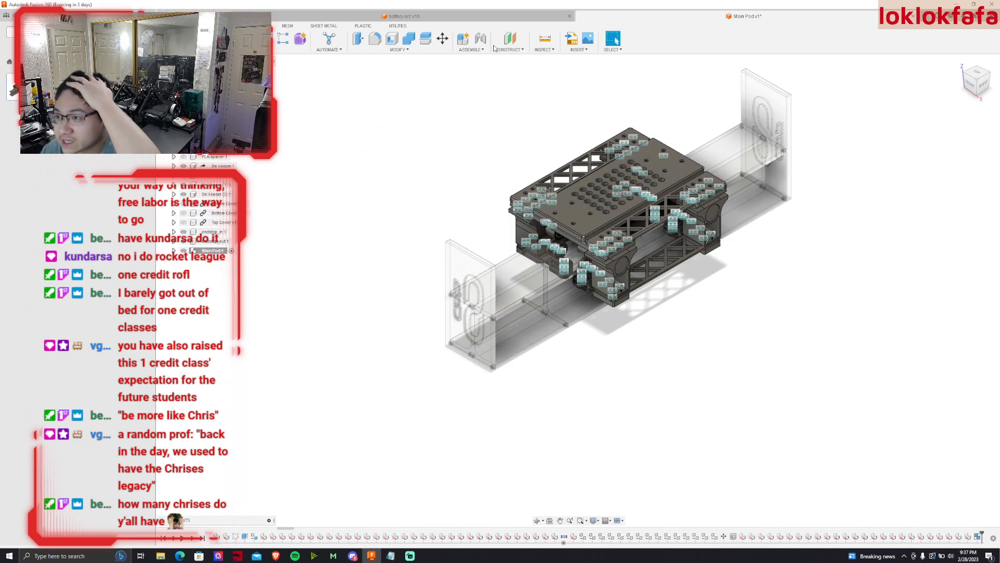
Create an internal component named OldTrack and place it at the top level, outside MainPod.
{"action": "left_click", "coordinate": [463, 39]}
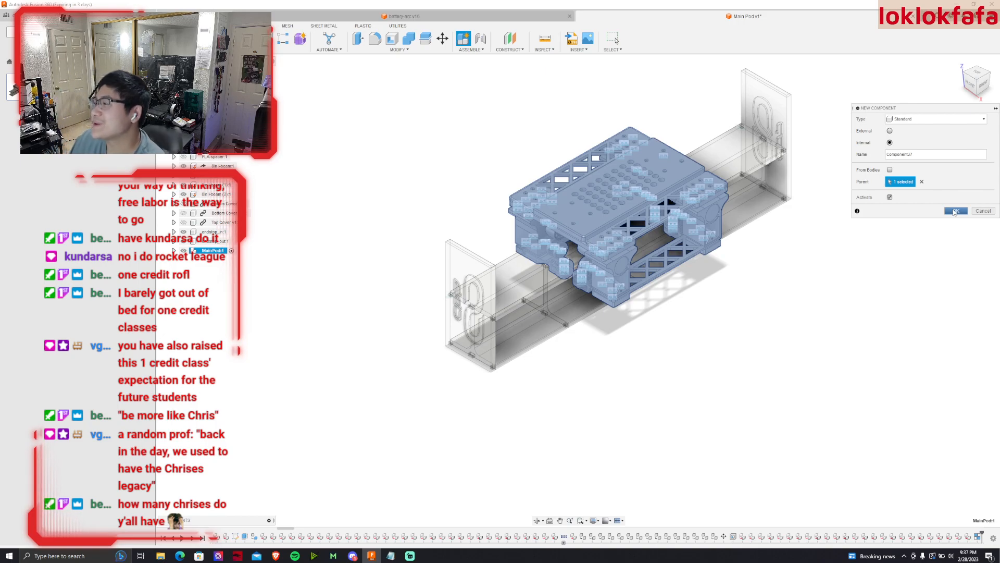
{"action": "left_click_drag", "start_coordinate": [924, 156], "coordinate": [884, 154]}
{"action": "type", "text": "Track"}
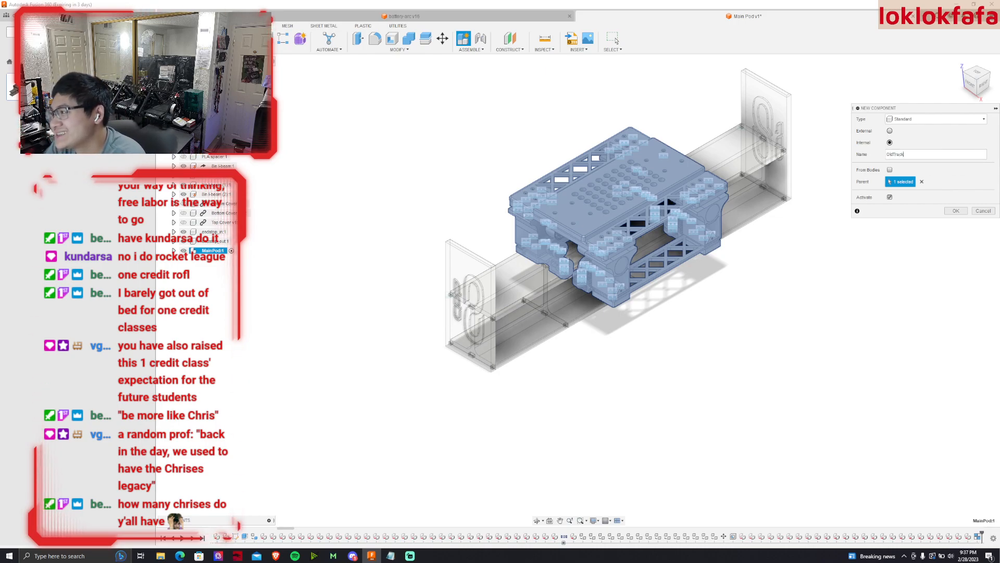
{"action": "key", "text": "Return"}
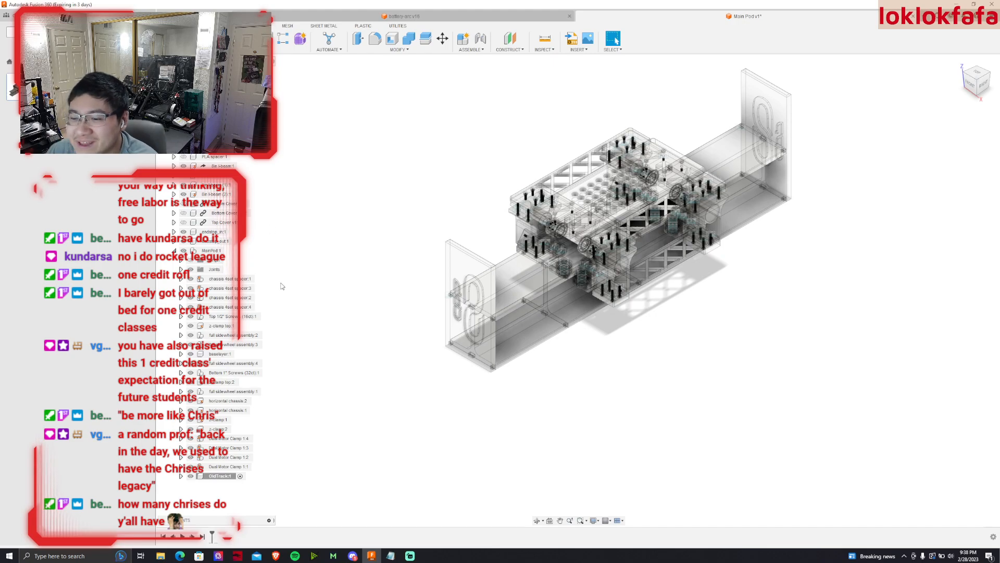
{"action": "left_click_drag", "start_coordinate": [203, 476], "coordinate": [237, 478]}
{"action": "left_click", "coordinate": [174, 250]}
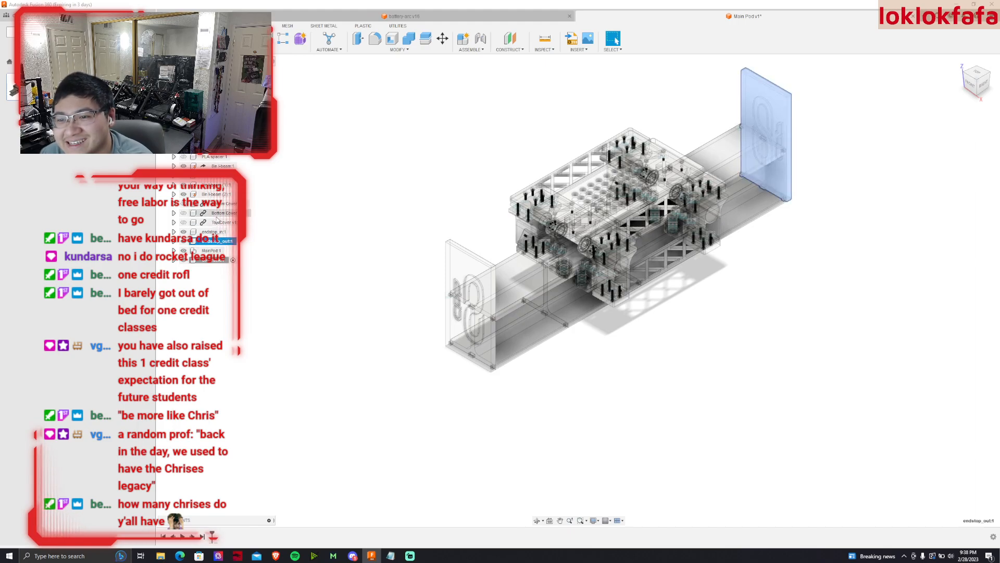
Try to move the 8in I-beam components with endstop_in and endstop_out into OldTrack.
{"action": "left_click", "coordinate": [216, 194]}
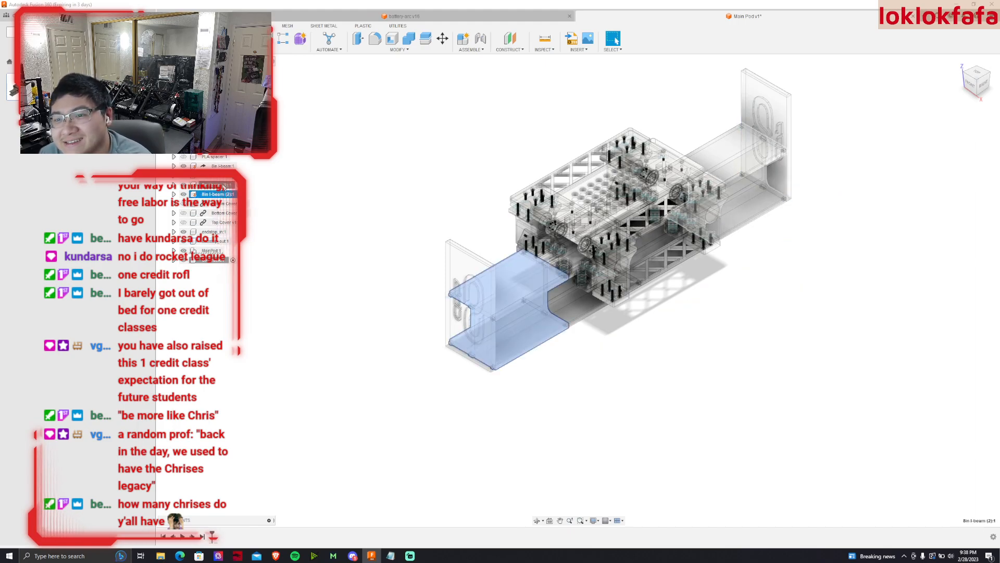
{"action": "left_click", "coordinate": [223, 185]}
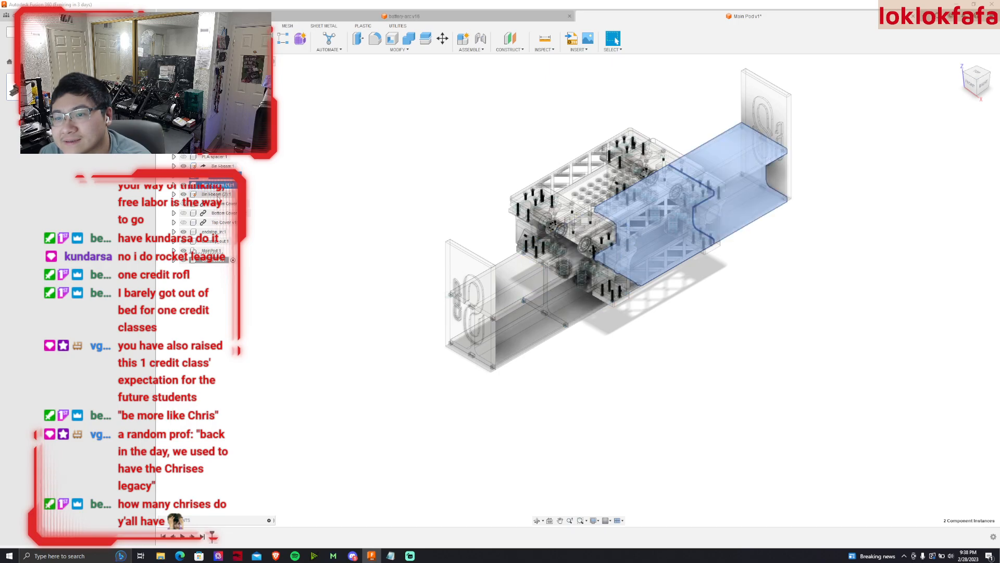
{"action": "left_click", "coordinate": [214, 232], "text": "shift"}
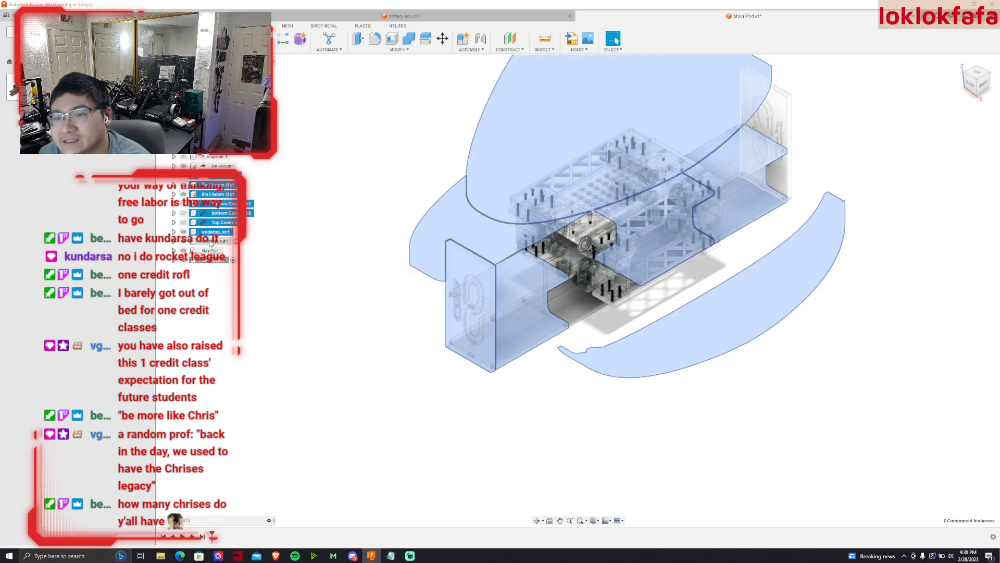
{"action": "left_click", "coordinate": [214, 204], "text": "ctrl"}
{"action": "left_click", "coordinate": [214, 222], "text": "ctrl"}
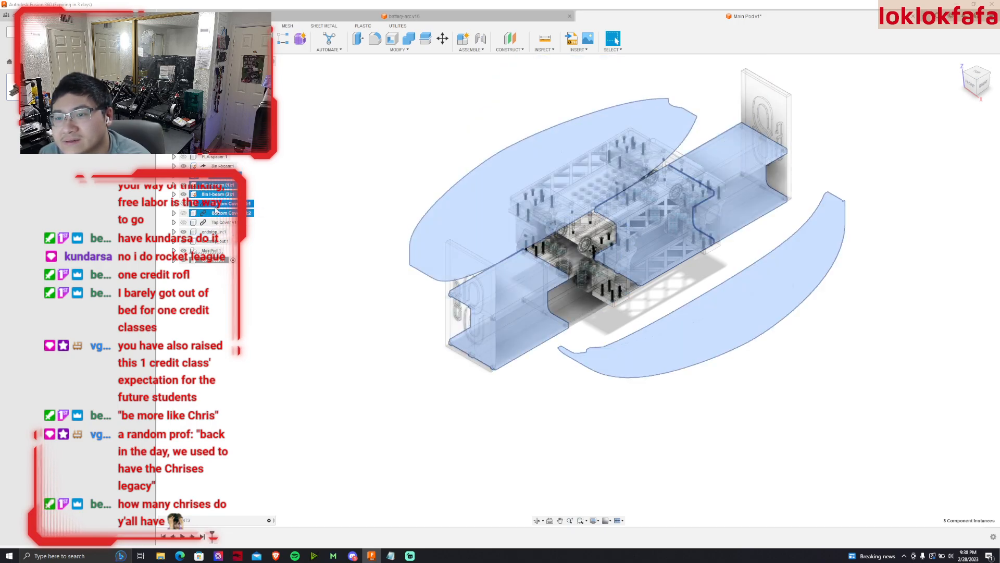
{"action": "left_click", "coordinate": [213, 213], "text": "ctrl"}
{"action": "left_click", "coordinate": [216, 231], "text": "ctrl"}
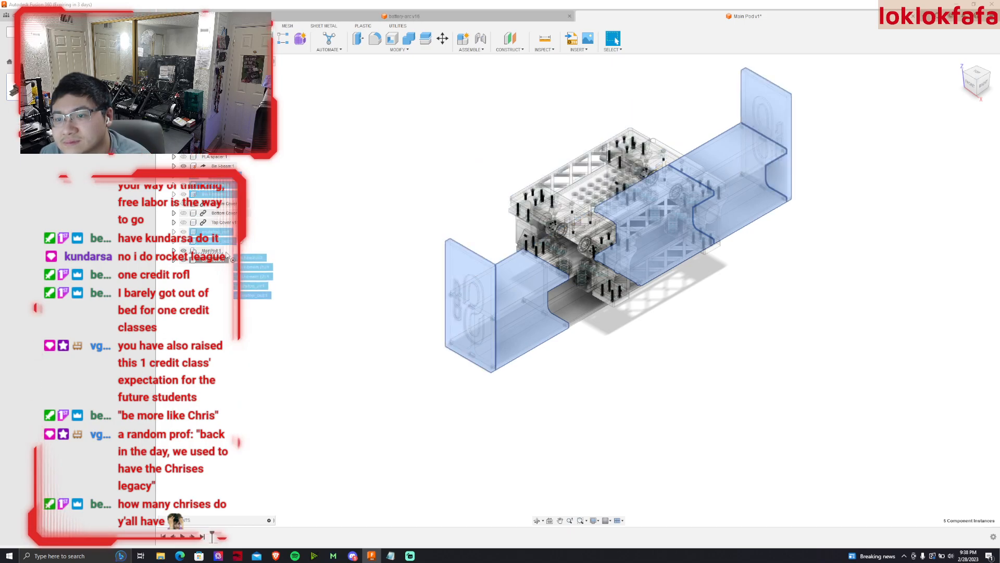
{"action": "key", "text": "ctrl+x"}
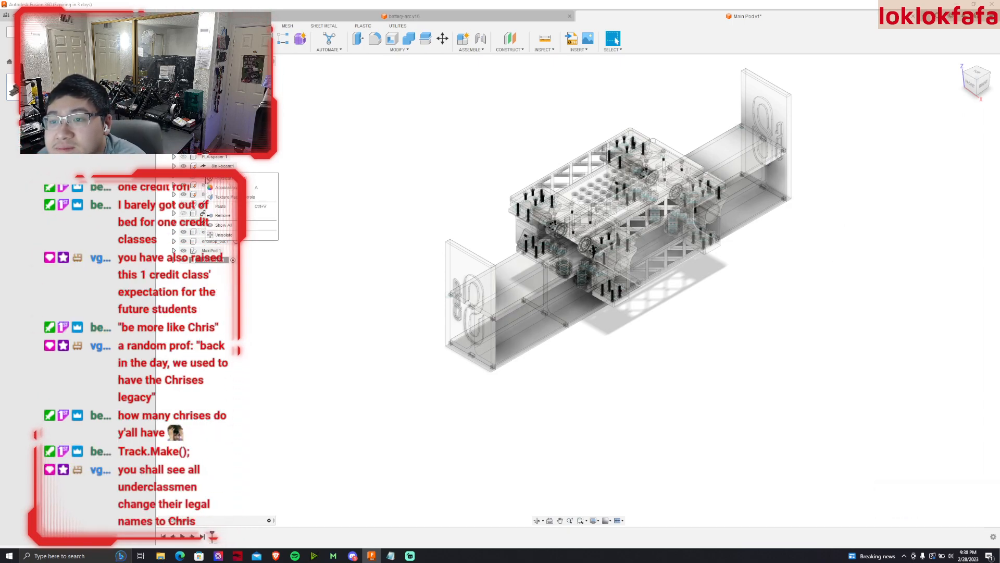
Break the external link of the top-level 8in I-beam component.
{"action": "right_click", "coordinate": [231, 176]}
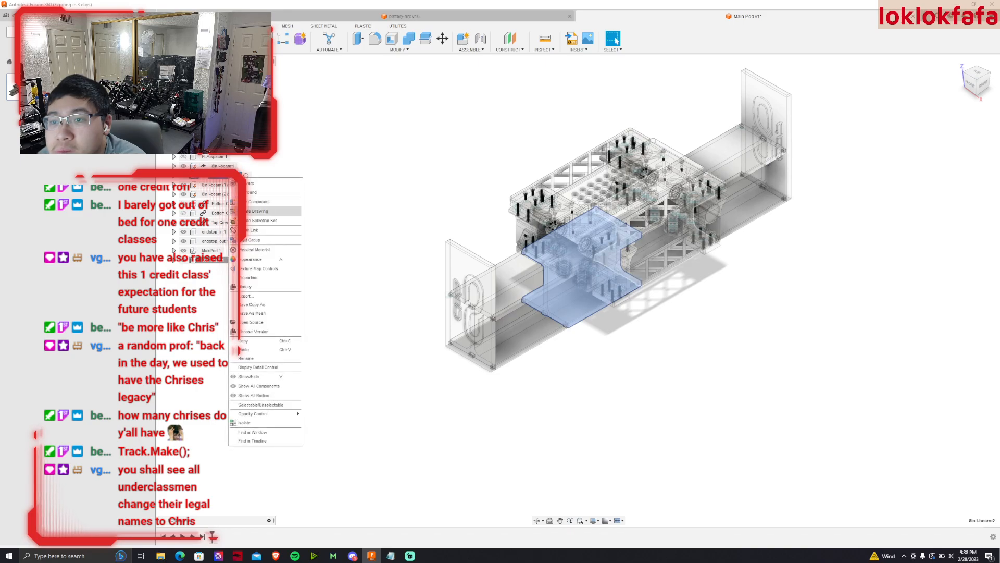
{"action": "left_click", "coordinate": [254, 232]}
{"action": "left_click", "coordinate": [557, 292]}
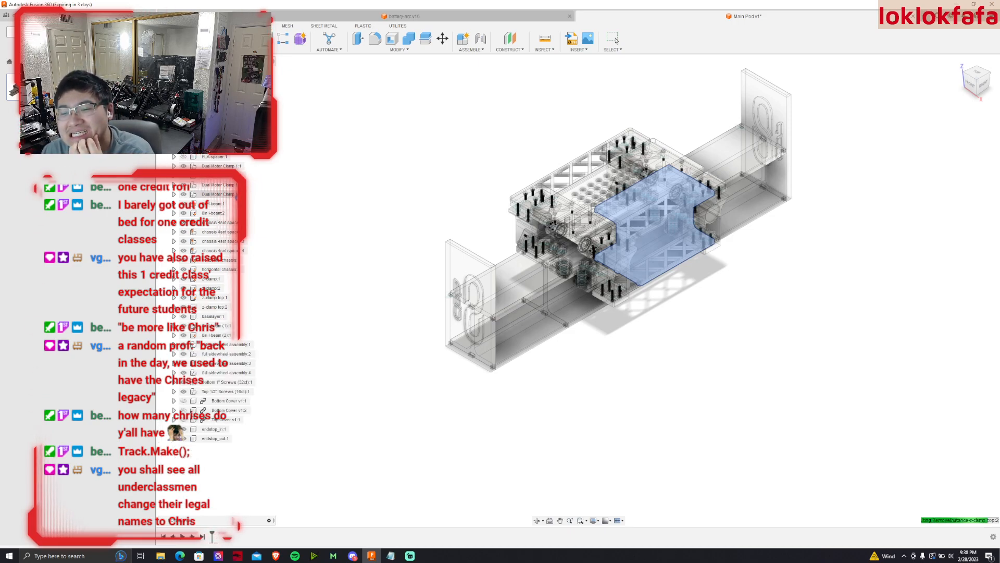
{"action": "key", "text": "Escape"}
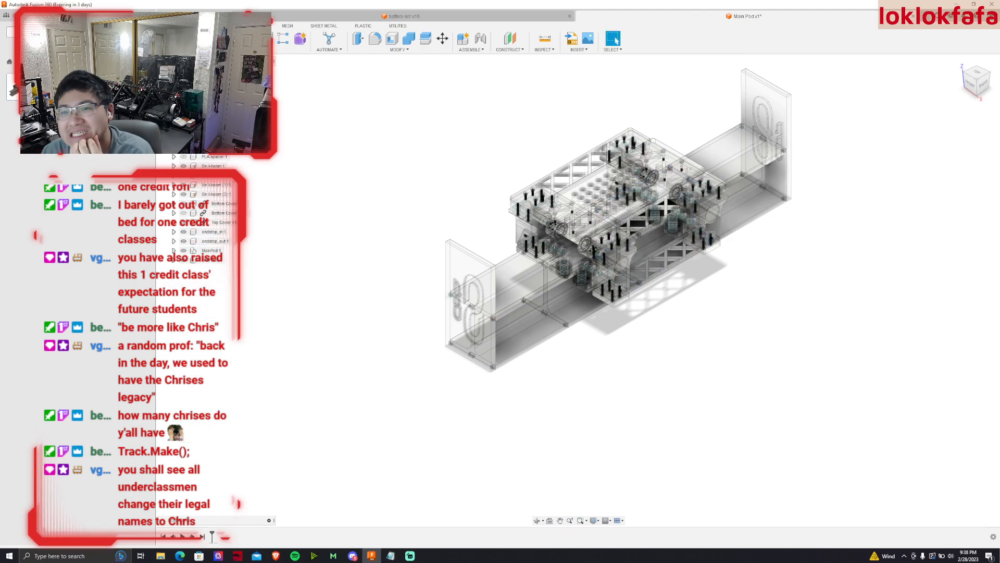
Move all four 8in I-beams together with endstop_in and endstop_out into the OldTrack component.
{"action": "left_click", "coordinate": [214, 166]}
{"action": "left_click", "coordinate": [203, 185], "text": "ctrl"}
{"action": "left_click", "coordinate": [203, 194], "text": "ctrl"}
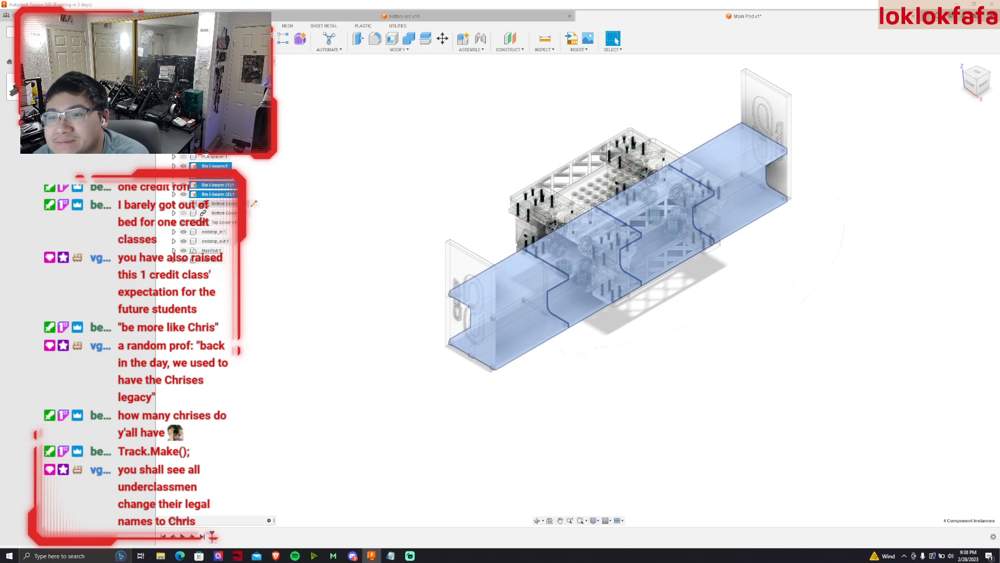
{"action": "left_click", "coordinate": [204, 232], "text": "ctrl"}
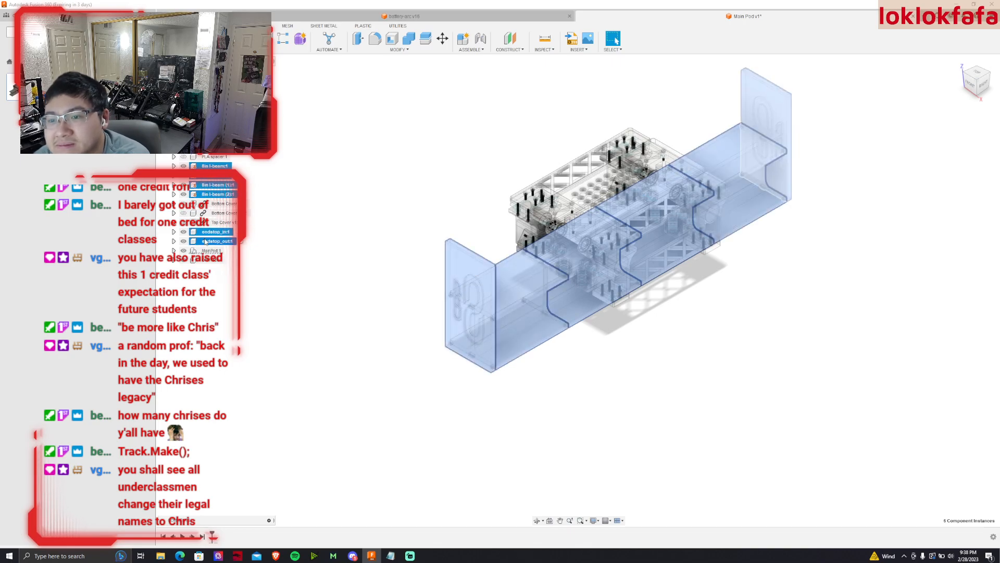
{"action": "left_click", "coordinate": [205, 241], "text": "ctrl"}
{"action": "left_click_drag", "start_coordinate": [214, 264], "coordinate": [213, 261]}
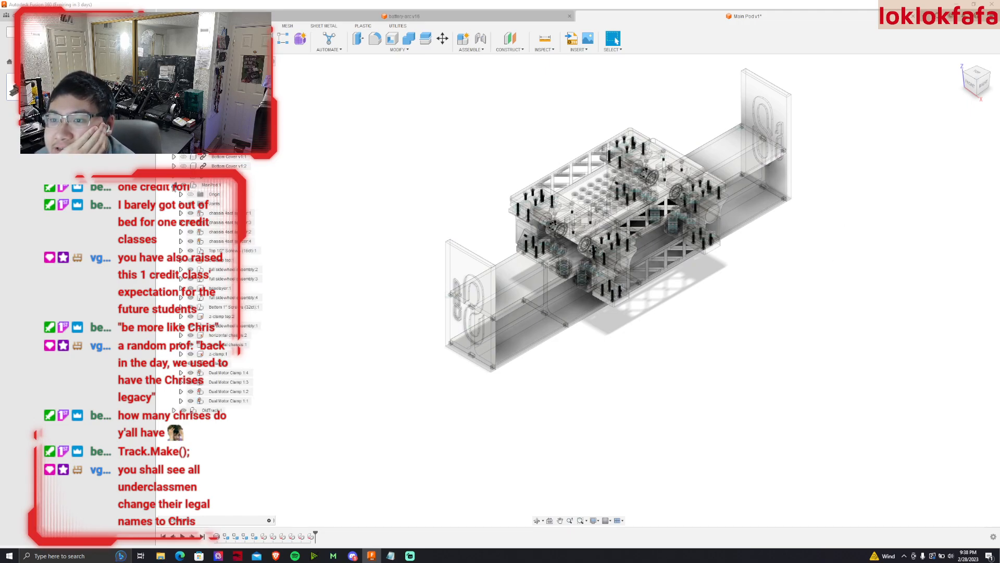
With the whole design active, hide MainPod and the endstop_in component inside OldTrack.
{"action": "left_click", "coordinate": [174, 195]}
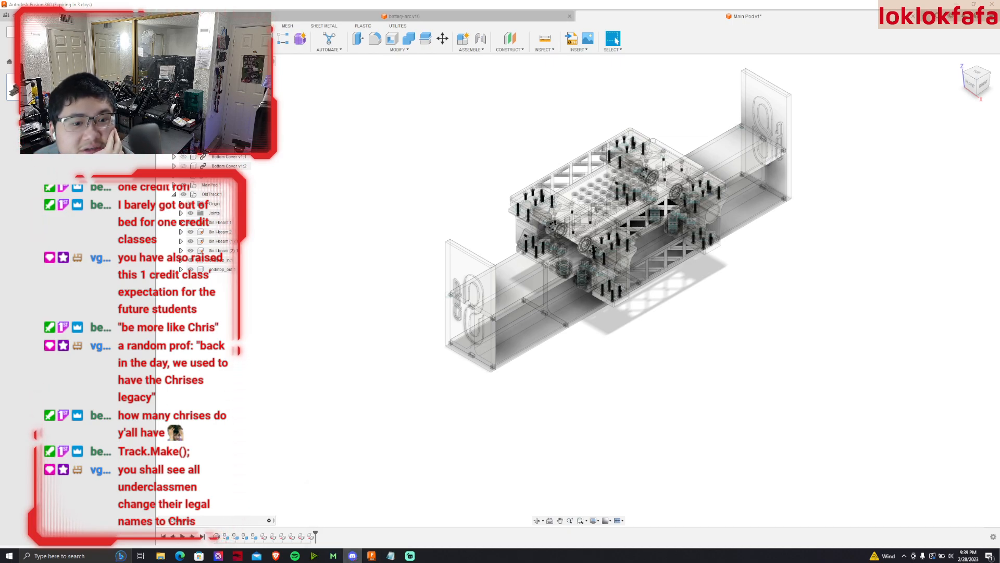
{"action": "left_click", "coordinate": [174, 195]}
{"action": "left_click", "coordinate": [211, 193]}
{"action": "left_click", "coordinate": [399, 214]}
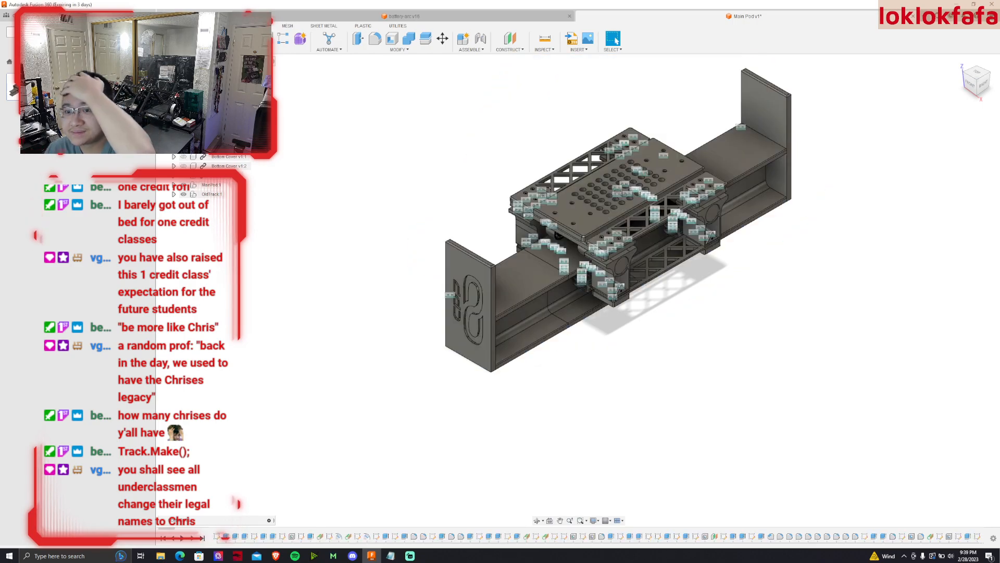
{"action": "left_click", "coordinate": [183, 185]}
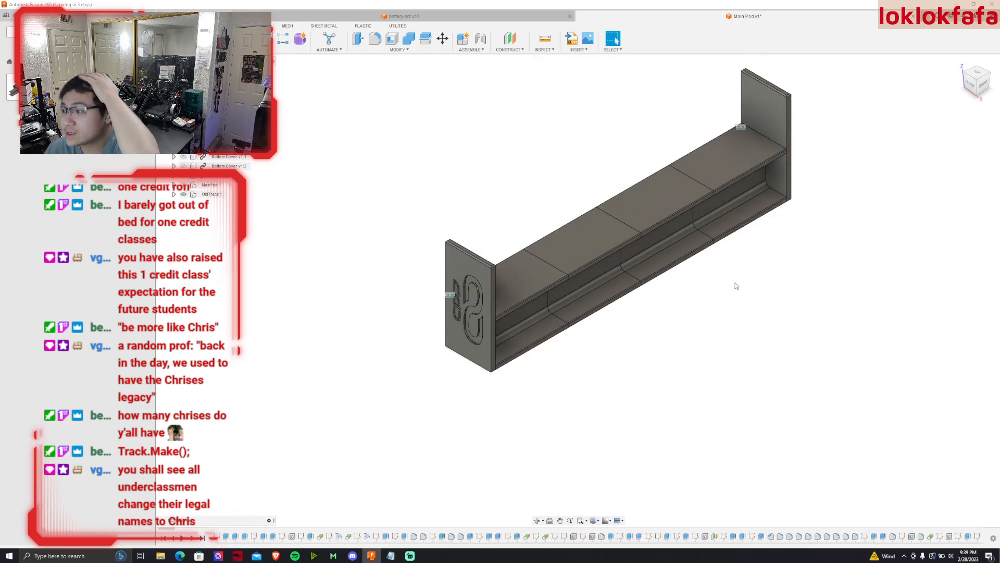
{"action": "left_click", "coordinate": [174, 194]}
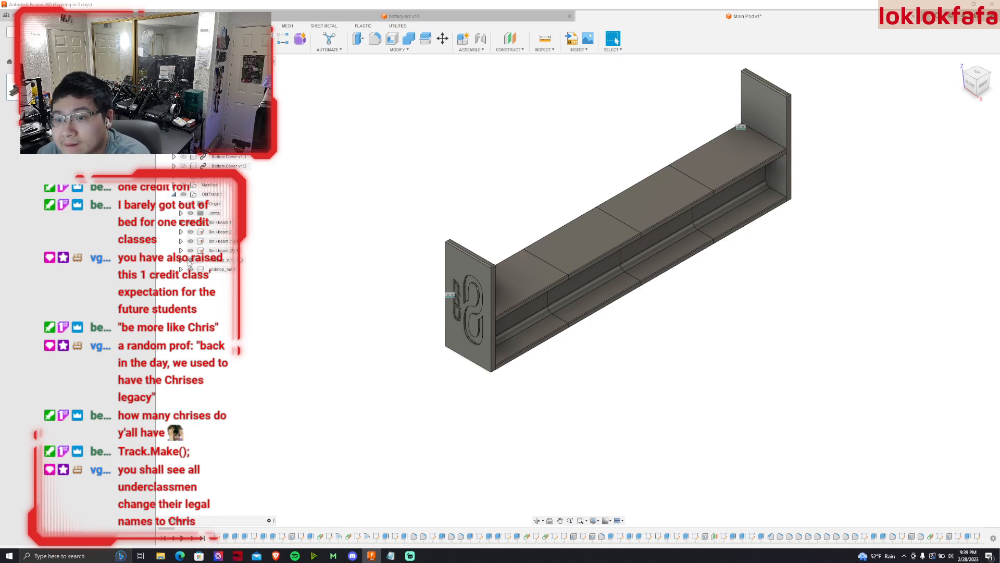
{"action": "left_click", "coordinate": [190, 260]}
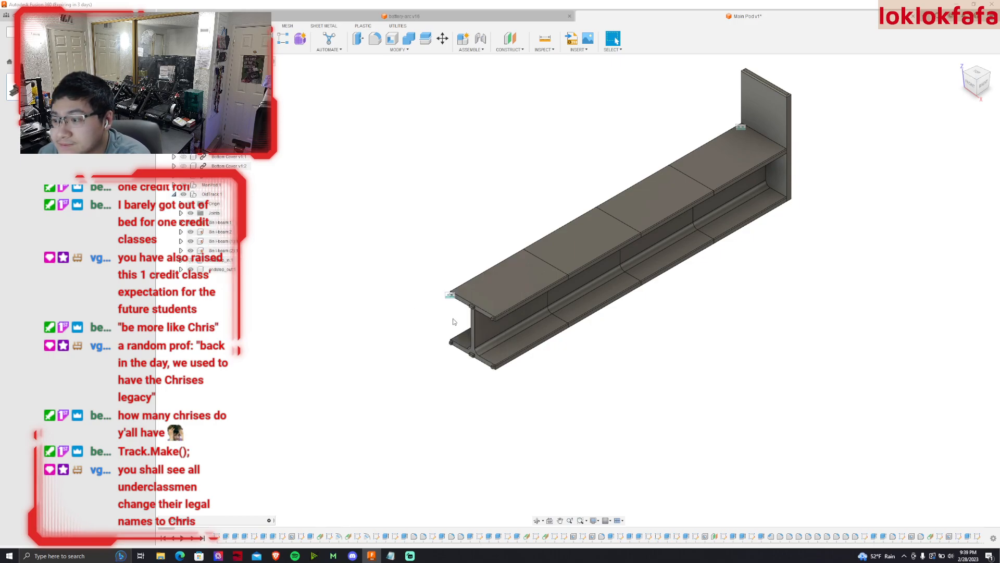
Examine the I-beam track's end profile from the front.
{"action": "left_click", "coordinate": [968, 89]}
{"action": "scroll", "coordinate": [548, 206], "scroll_direction": "up", "scroll_amount": 3}
{"action": "scroll", "coordinate": [324, 180], "scroll_direction": "down", "scroll_amount": 1}
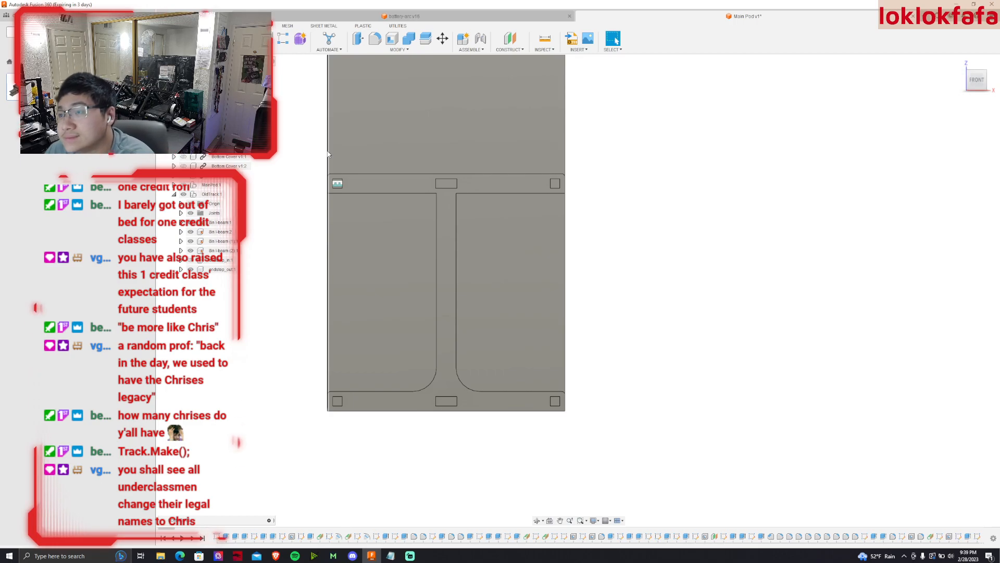
{"action": "left_click", "coordinate": [545, 38]}
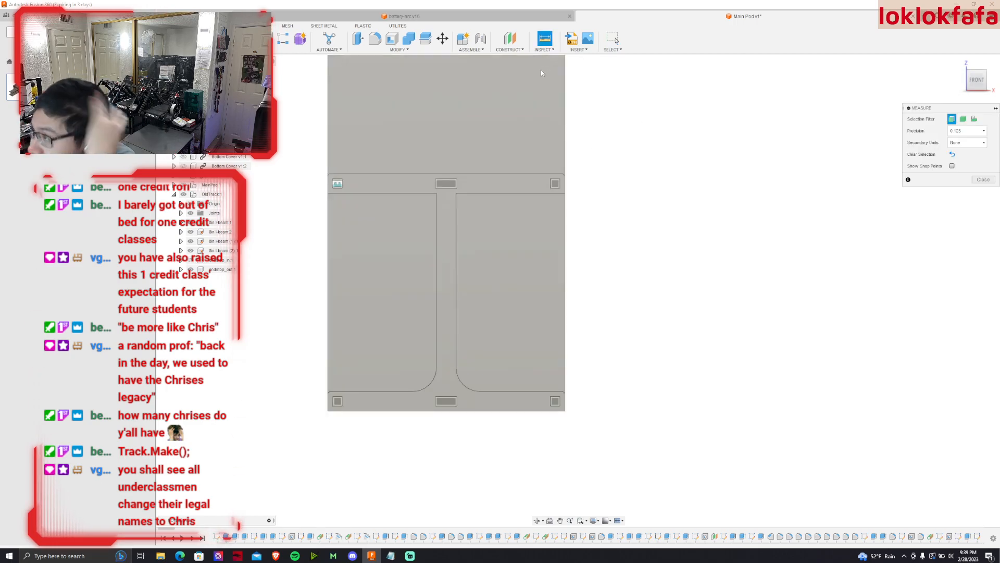
{"action": "left_click", "coordinate": [983, 179]}
{"action": "scroll", "coordinate": [644, 228], "scroll_direction": "down", "scroll_amount": 3}
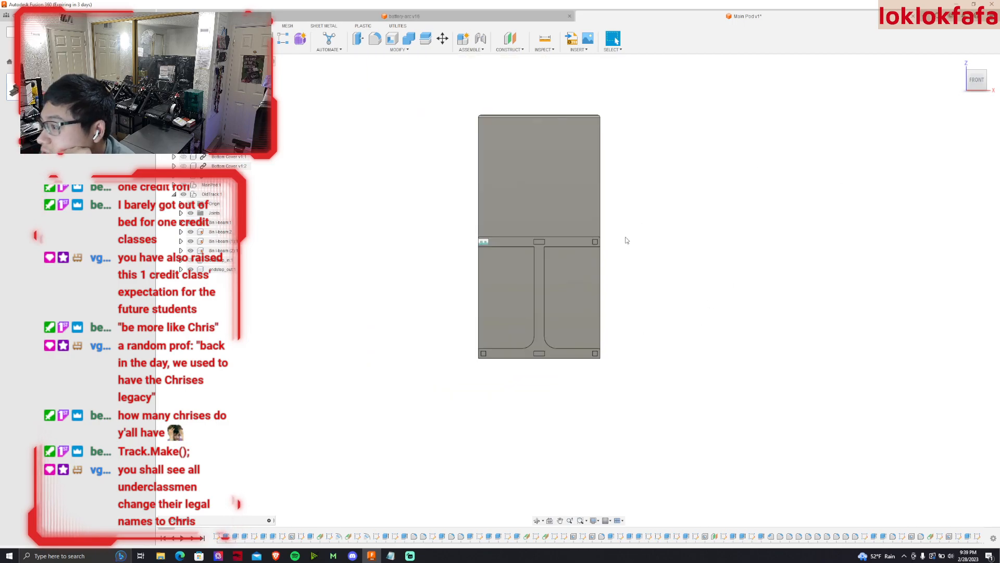
{"action": "scroll", "coordinate": [573, 255], "scroll_direction": "up", "scroll_amount": 2}
{"action": "scroll", "coordinate": [744, 151], "scroll_direction": "down", "scroll_amount": 3}
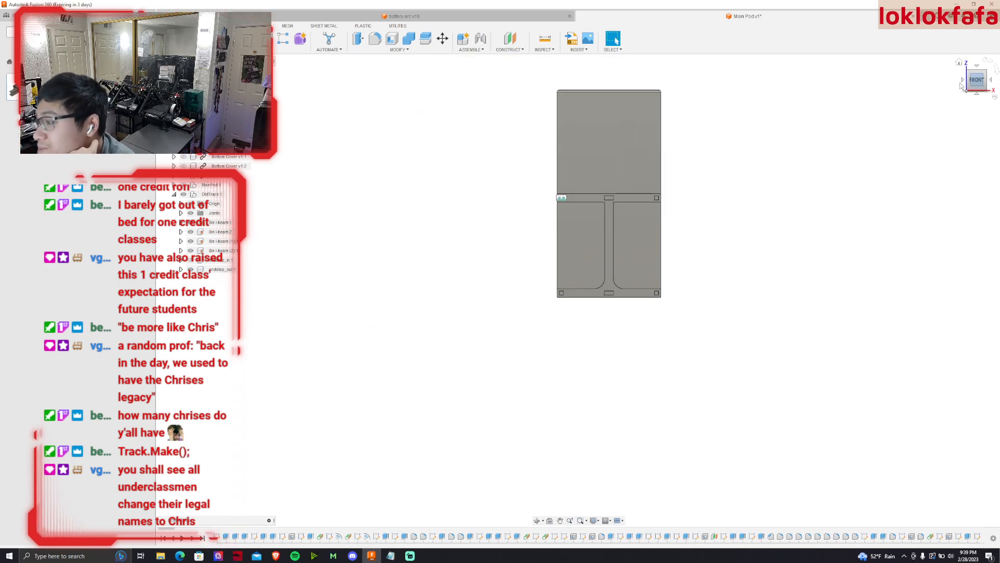
{"action": "left_click", "coordinate": [966, 85]}
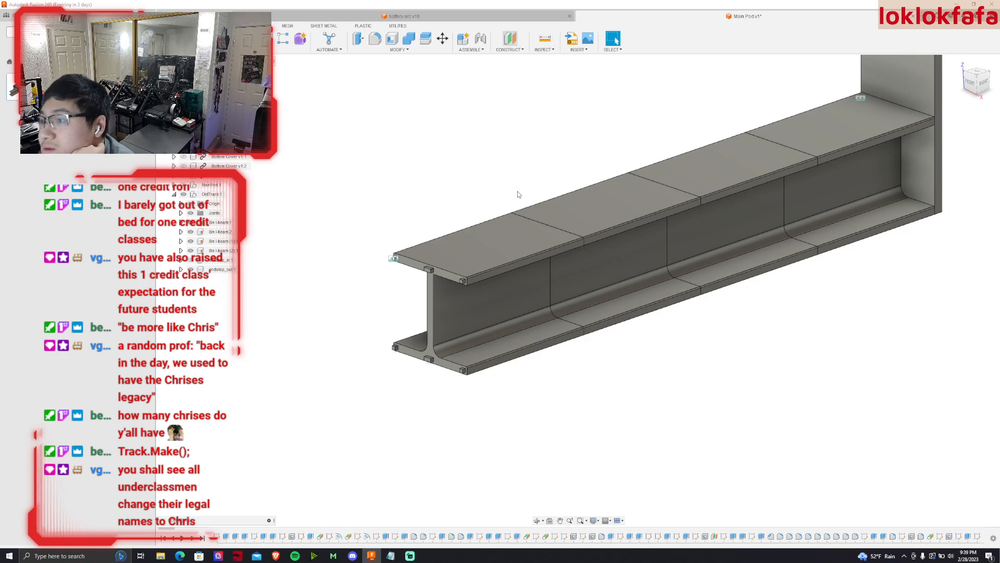
Create an offset plane at 0.00 mm on the exposed end face of the I-beam track.
{"action": "left_click", "coordinate": [510, 38]}
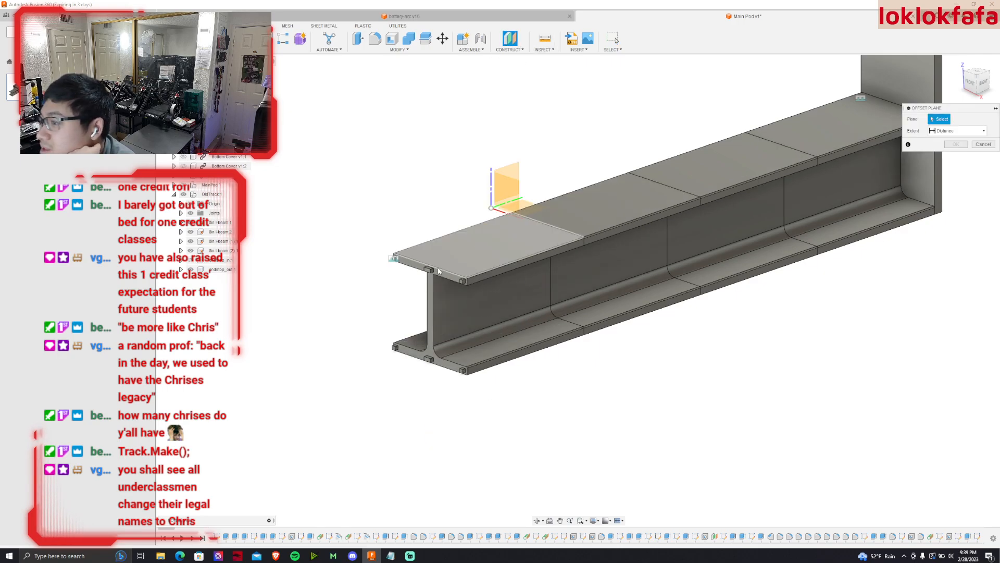
{"action": "left_click", "coordinate": [430, 312]}
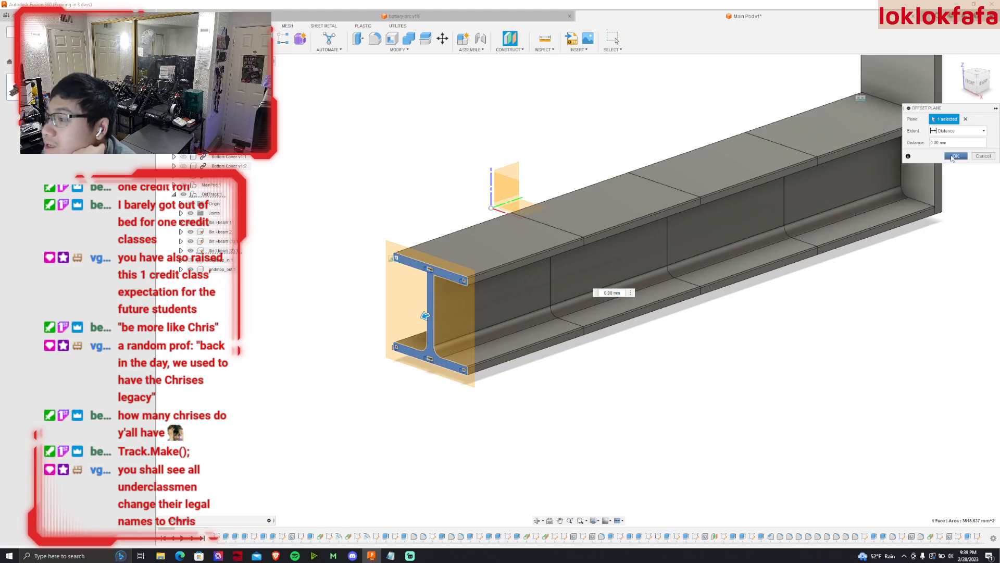
{"action": "left_click", "coordinate": [955, 156]}
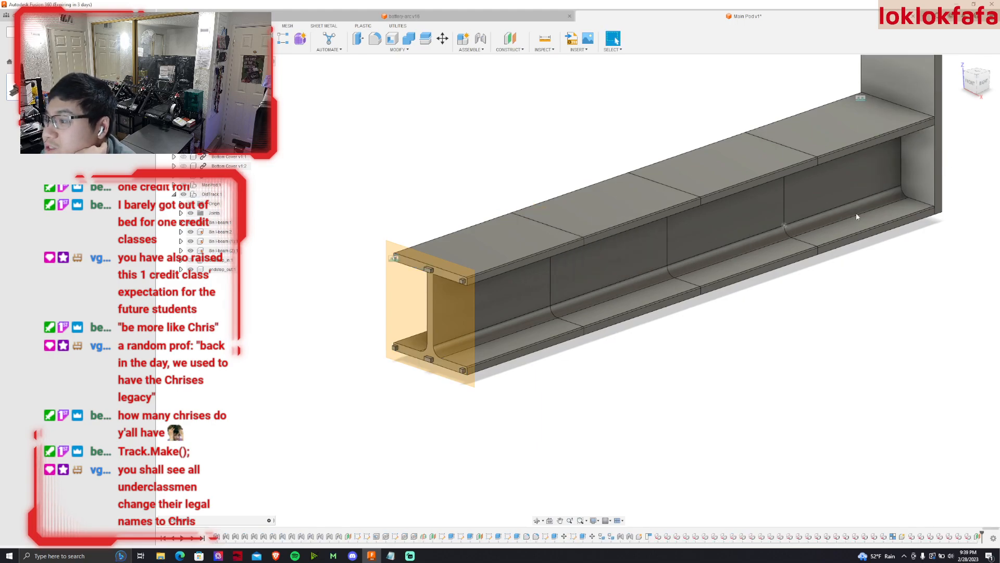
Start a sketch on the new plane and project the I-beam end face's profile into it.
{"action": "left_click", "coordinate": [446, 309]}
{"action": "key", "text": "p"}
{"action": "scroll", "coordinate": [708, 268], "scroll_direction": "up", "scroll_amount": 4}
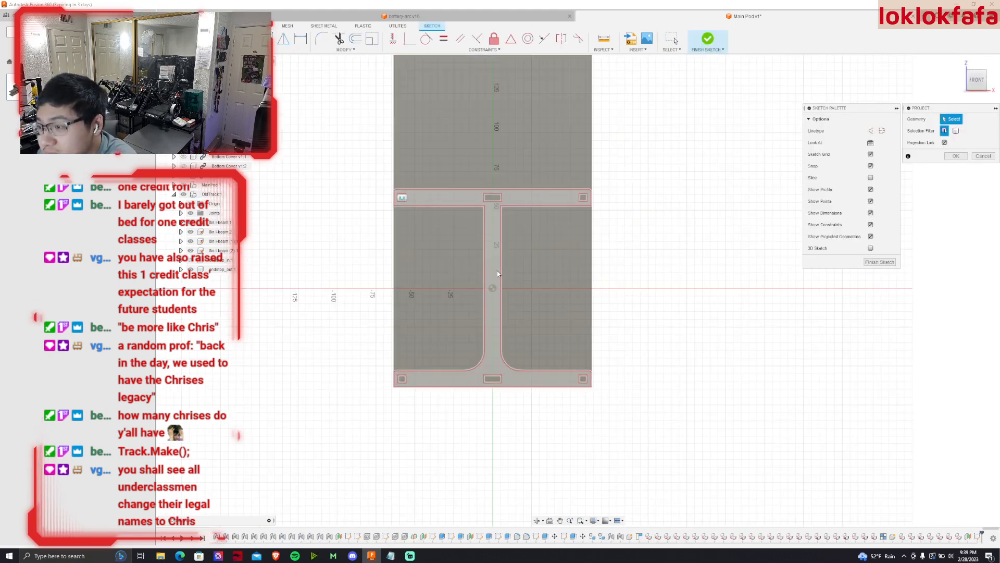
{"action": "left_click", "coordinate": [495, 274]}
{"action": "key", "text": "Return"}
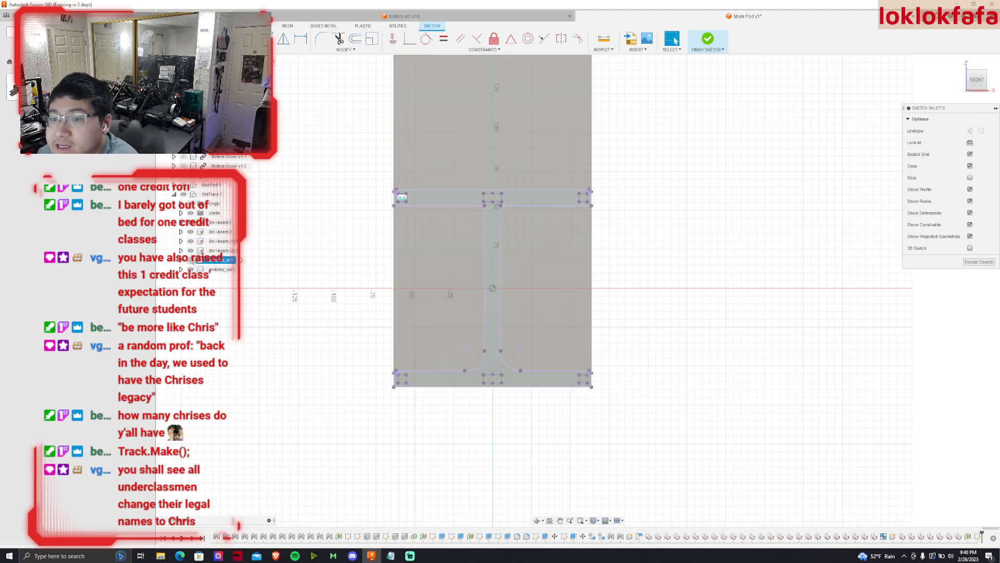
Hide OldTrack and delete the two vertical web lines from the projected I-beam profile.
{"action": "left_click", "coordinate": [183, 194]}
{"action": "scroll", "coordinate": [490, 156], "scroll_direction": "up", "scroll_amount": 2}
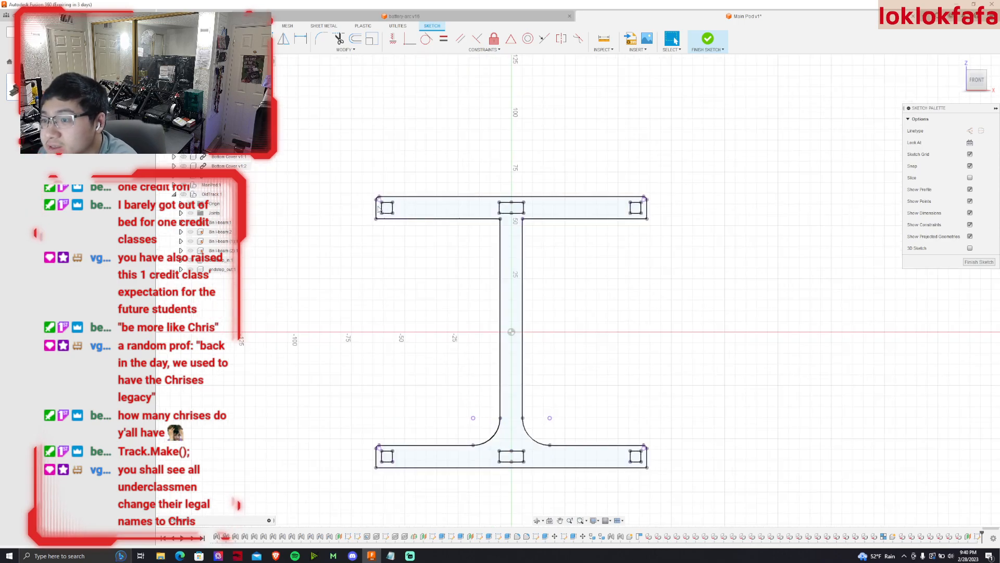
{"action": "scroll", "coordinate": [511, 208], "scroll_direction": "up", "scroll_amount": 2}
{"action": "mouse_move", "coordinate": [716, 219]}
{"action": "left_mouse_down"}
{"action": "mouse_move", "coordinate": [564, 206]}
{"action": "mouse_move", "coordinate": [584, 217]}
{"action": "left_mouse_up"}
{"action": "middle_click_drag", "start_coordinate": [621, 284], "coordinate": [605, 115]}
{"action": "scroll", "coordinate": [580, 219], "scroll_direction": "up", "scroll_amount": 1}
{"action": "scroll", "coordinate": [563, 227], "scroll_direction": "down", "scroll_amount": 3}
{"action": "left_click", "coordinate": [528, 226]}
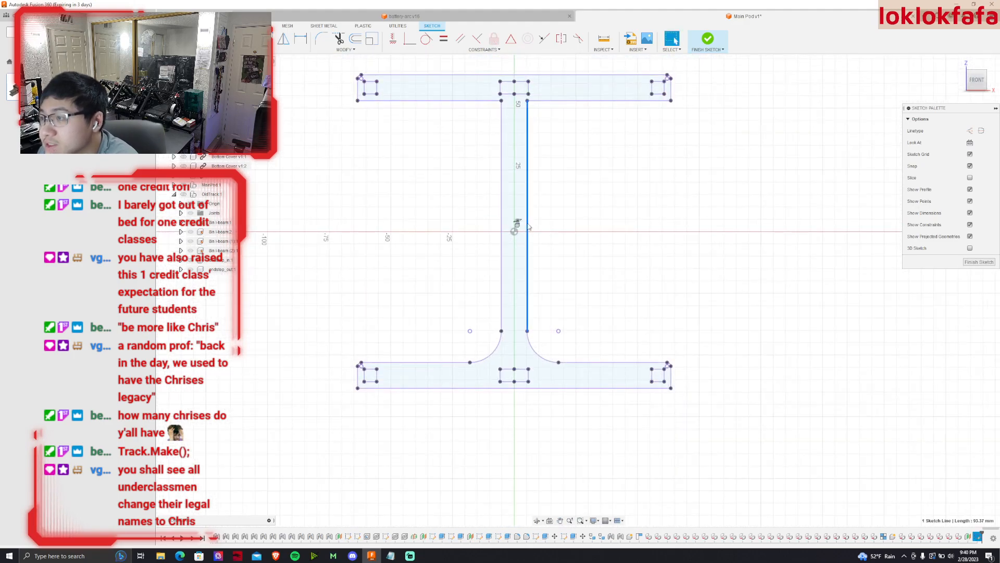
{"action": "key", "text": "Delete"}
{"action": "left_click", "coordinate": [501, 216]}
{"action": "key", "text": "Delete"}
{"action": "middle_click_drag", "start_coordinate": [503, 212], "coordinate": [505, 231]}
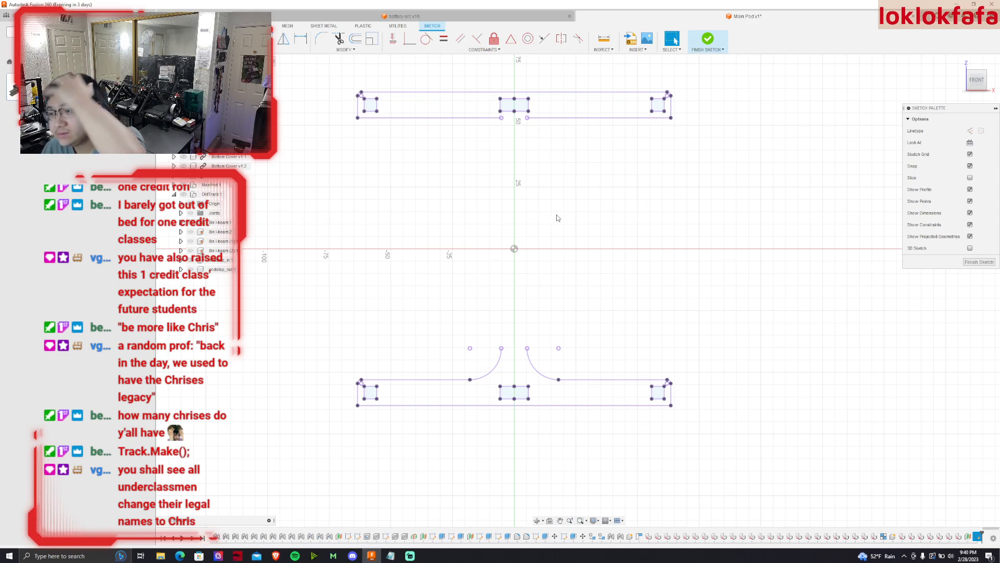
{"action": "mouse_move", "coordinate": [313, 58]}
{"action": "left_mouse_down"}
{"action": "mouse_move", "coordinate": [700, 181]}
{"action": "mouse_move", "coordinate": [675, 163]}
{"action": "left_mouse_up"}
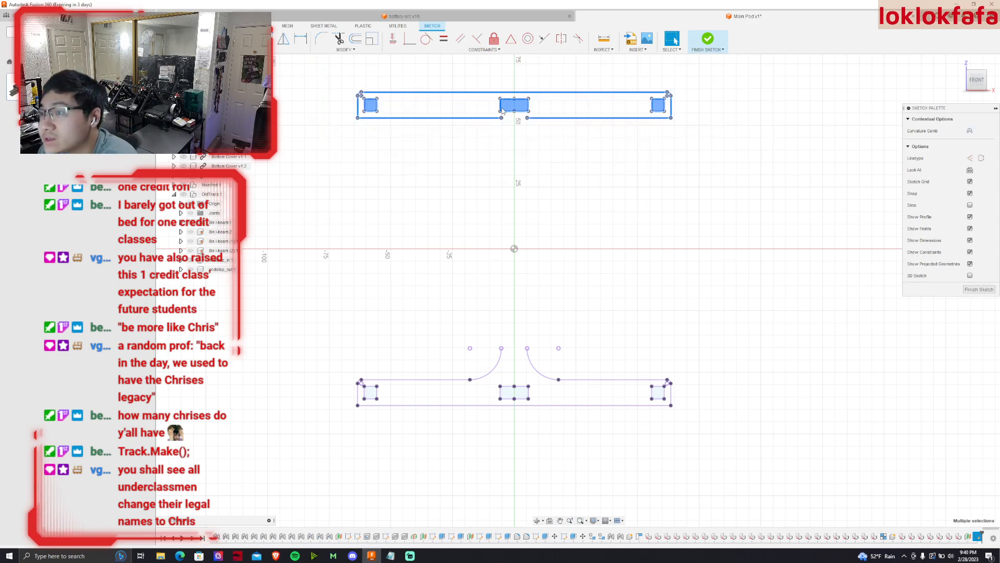
{"action": "left_click", "coordinate": [517, 121]}
{"action": "left_click_drag", "start_coordinate": [868, 156], "coordinate": [313, 82]}
{"action": "key", "text": "m"}
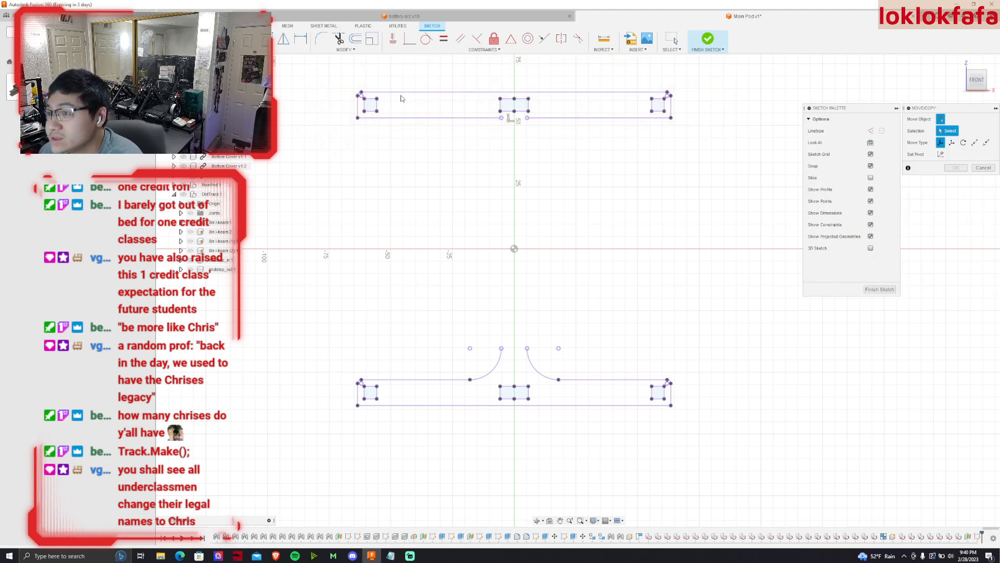
{"action": "left_click", "coordinate": [979, 168]}
{"action": "mouse_move", "coordinate": [649, 266]}
{"action": "left_mouse_down"}
{"action": "mouse_move", "coordinate": [363, 76]}
{"action": "mouse_move", "coordinate": [377, 74]}
{"action": "left_mouse_up"}
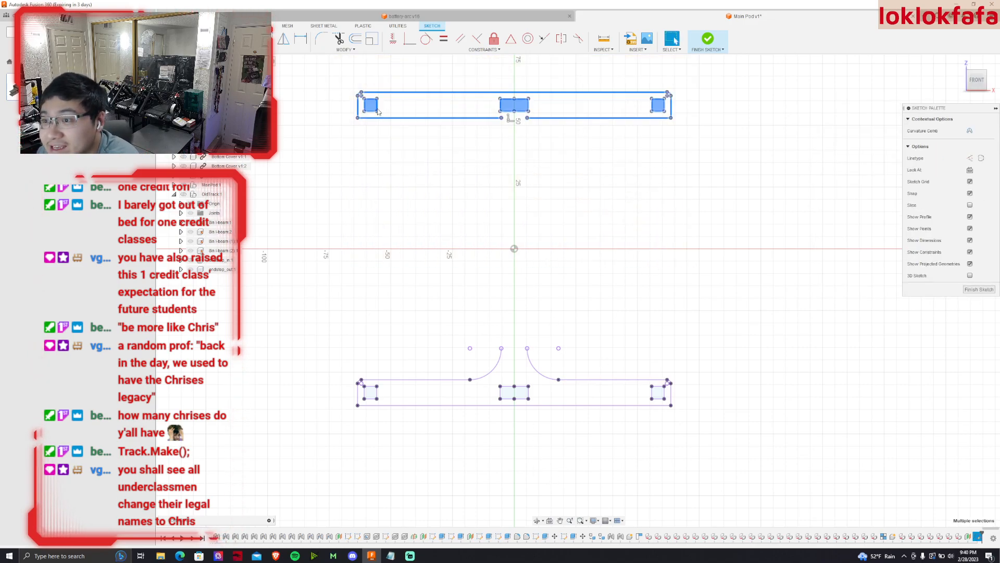
{"action": "scroll", "coordinate": [355, 130], "scroll_direction": "down", "scroll_amount": 2}
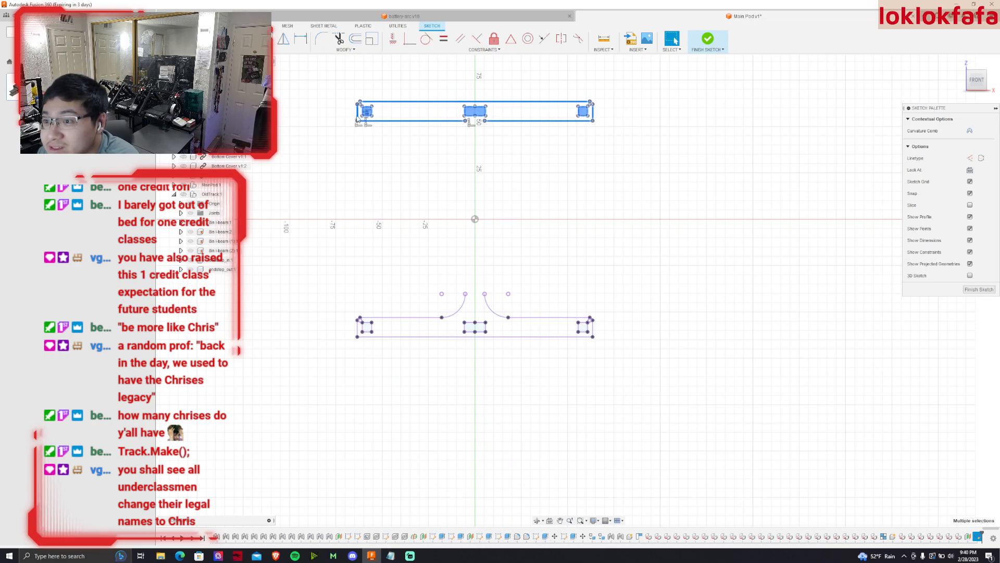
{"action": "left_click", "coordinate": [354, 126]}
{"action": "left_click_drag", "start_coordinate": [655, 128], "coordinate": [573, 123]}
{"action": "scroll", "coordinate": [497, 122], "scroll_direction": "up", "scroll_amount": 2}
{"action": "left_click", "coordinate": [493, 133]}
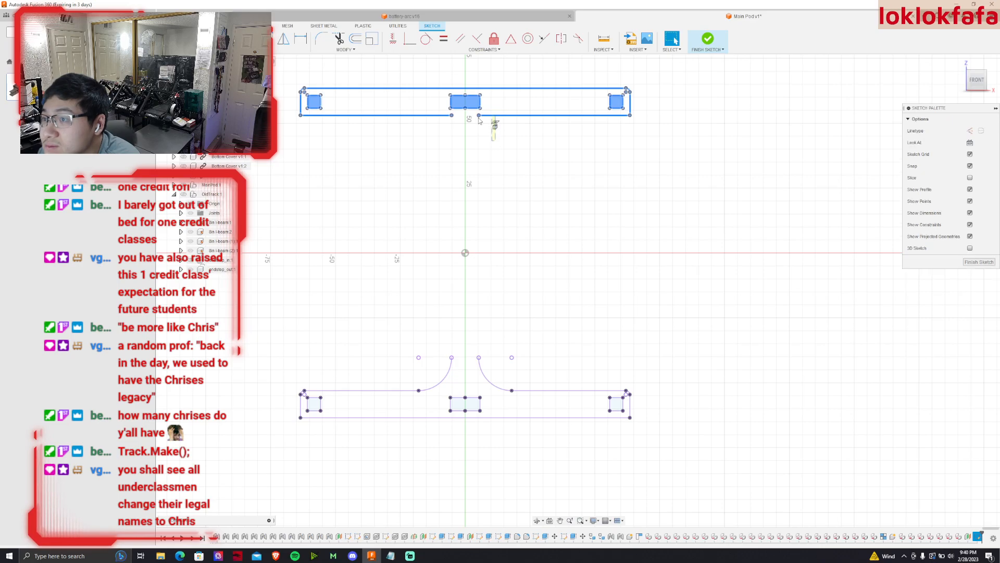
{"action": "left_click_drag", "start_coordinate": [278, 55], "coordinate": [281, 57]}
{"action": "left_click", "coordinate": [344, 50]}
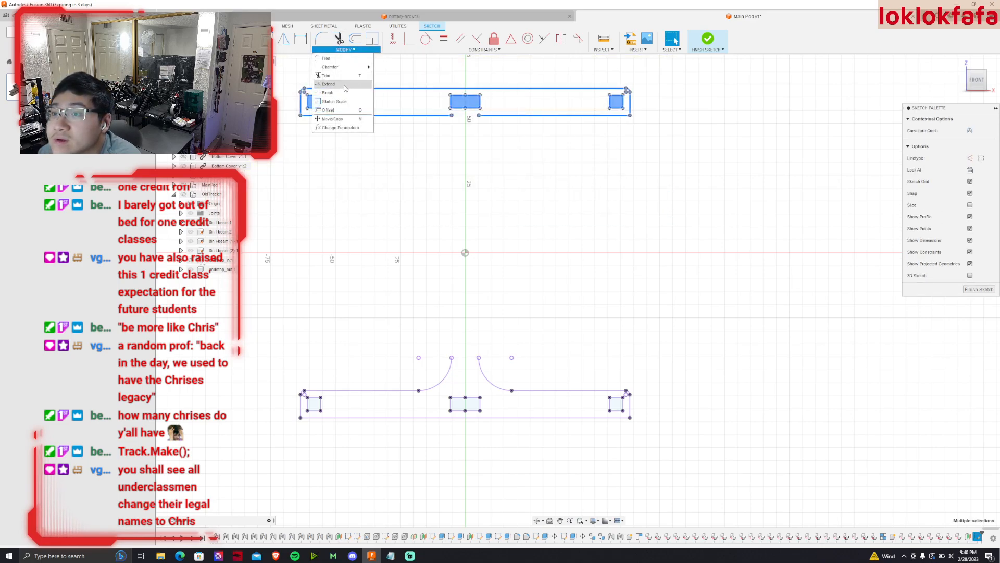
{"action": "left_click", "coordinate": [327, 118]}
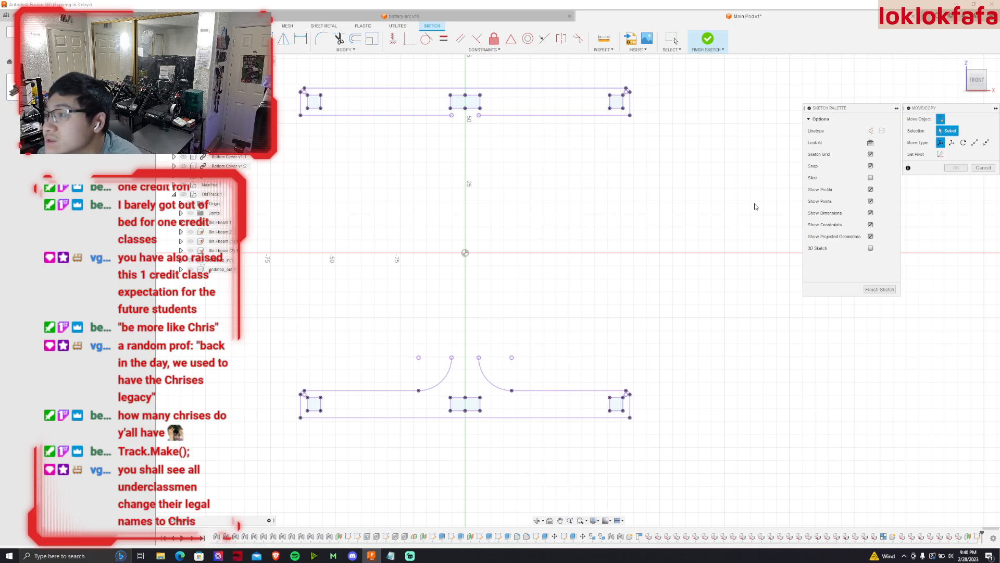
{"action": "left_click", "coordinate": [995, 168]}
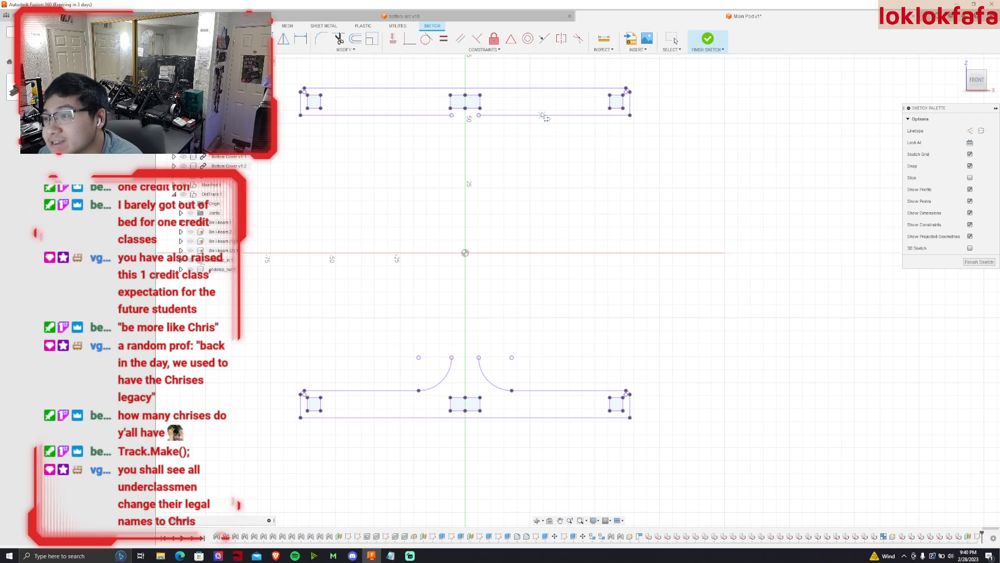
Draw a line over the upper flange's bottom edge, from the right end of the web gap to the lower right corner.
{"action": "scroll", "coordinate": [492, 117], "scroll_direction": "up", "scroll_amount": 4}
{"action": "left_click", "coordinate": [486, 113]}
{"action": "middle_click_drag", "start_coordinate": [492, 117], "coordinate": [376, 264]}
{"action": "scroll", "coordinate": [377, 264], "scroll_direction": "down", "scroll_amount": 1}
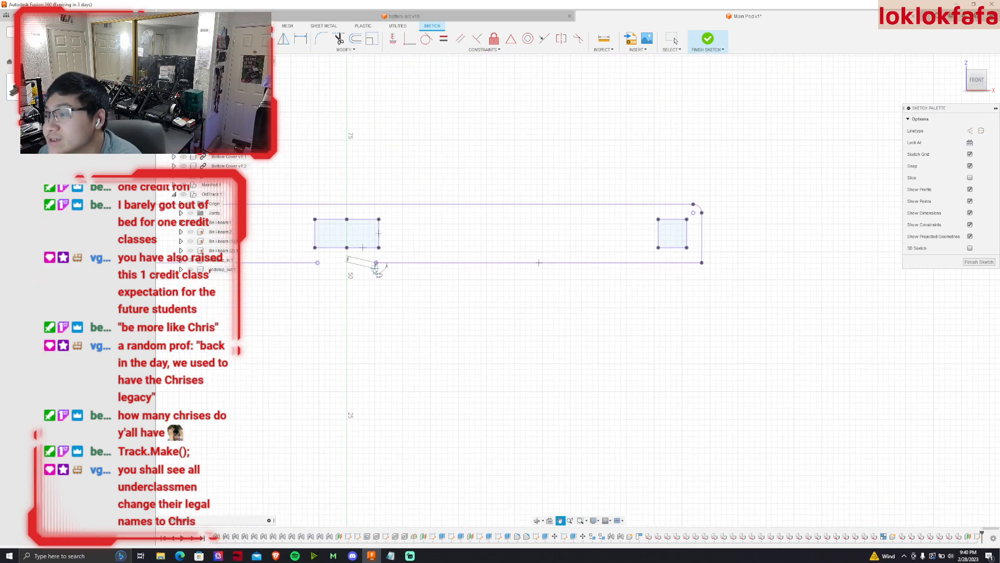
{"action": "left_click", "coordinate": [702, 263]}
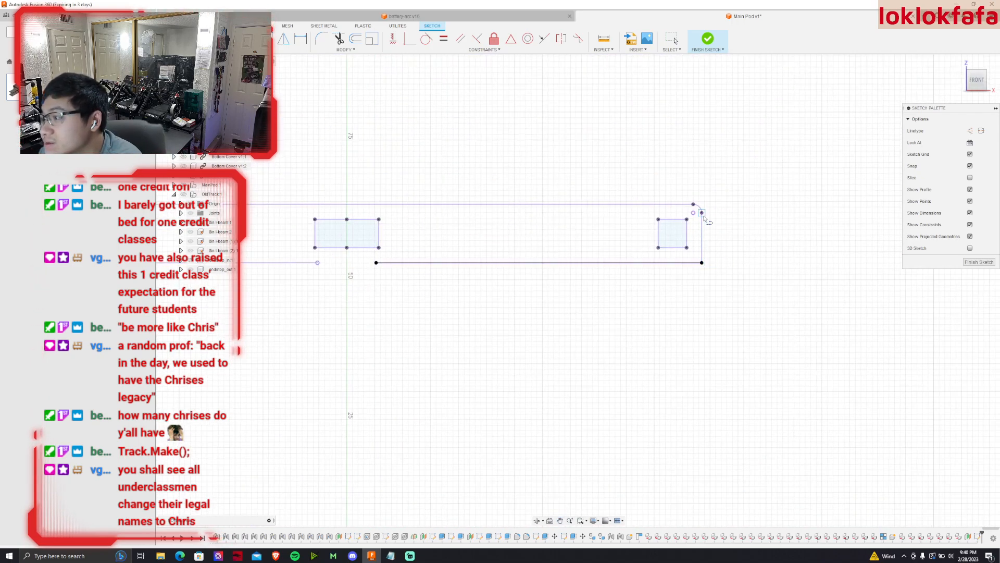
Trace the upper flange's top, left and bottom-left edges with lines, using square outer corners and leaving the web gap open.
{"action": "left_click", "coordinate": [701, 204]}
{"action": "middle_click_drag", "start_coordinate": [575, 208], "coordinate": [928, 227]}
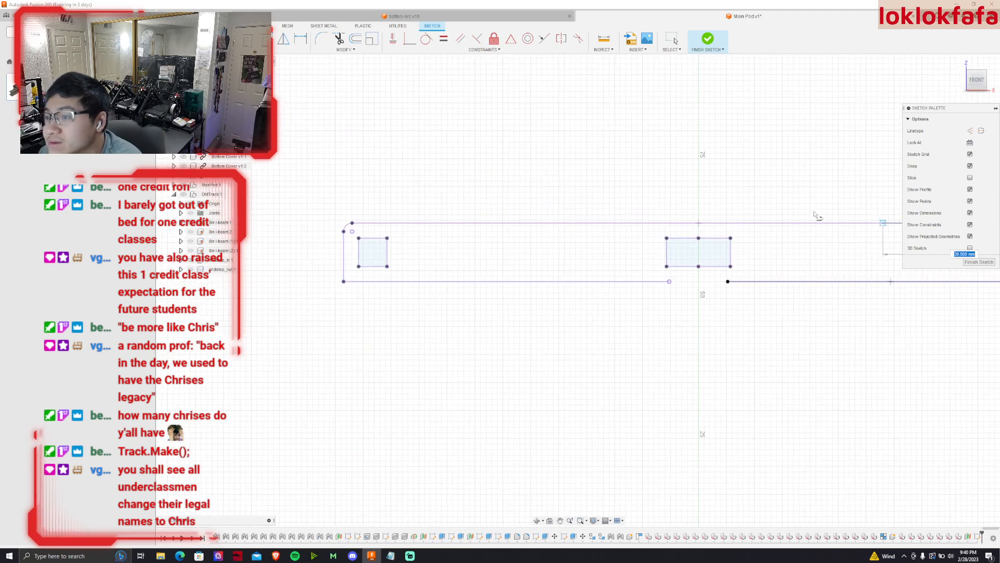
{"action": "left_click", "coordinate": [344, 224]}
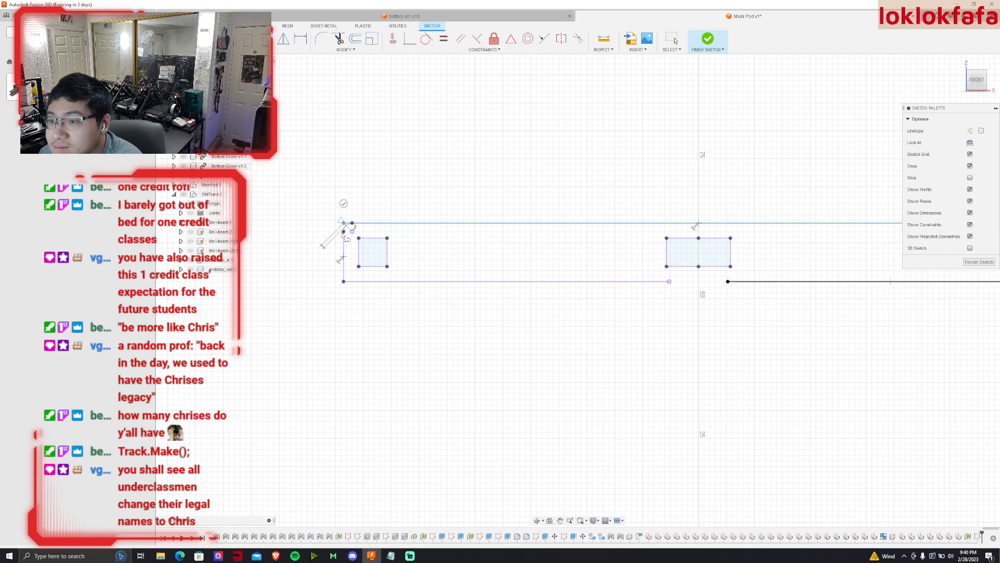
{"action": "left_click", "coordinate": [343, 282]}
{"action": "scroll", "coordinate": [329, 281], "scroll_direction": "down", "scroll_amount": 2}
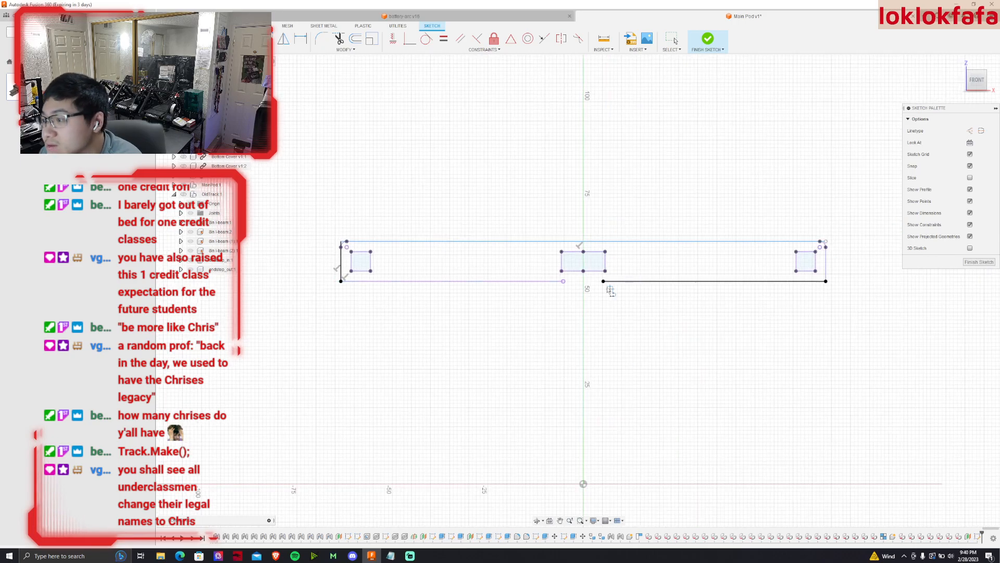
{"action": "left_click", "coordinate": [563, 281]}
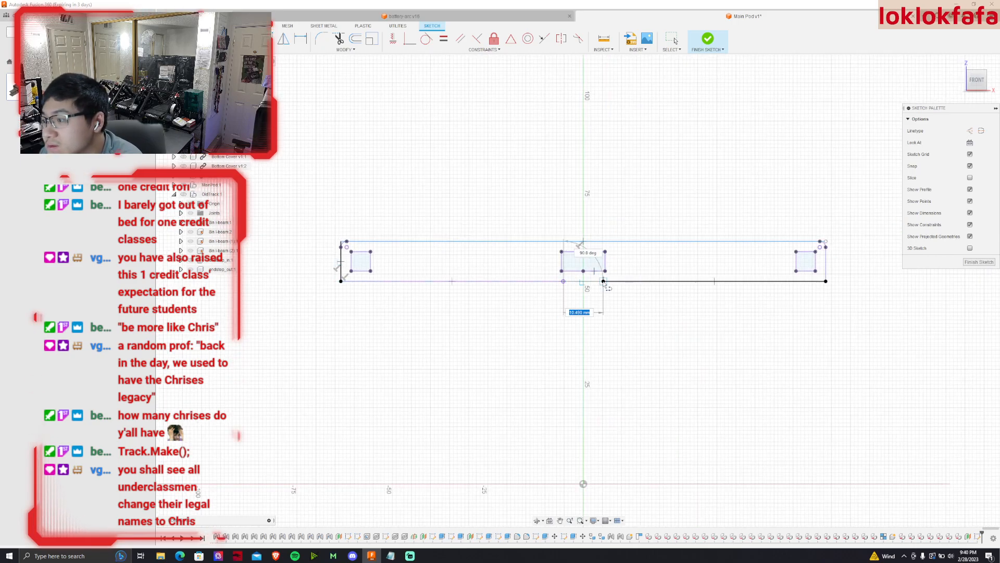
{"action": "left_click", "coordinate": [342, 282]}
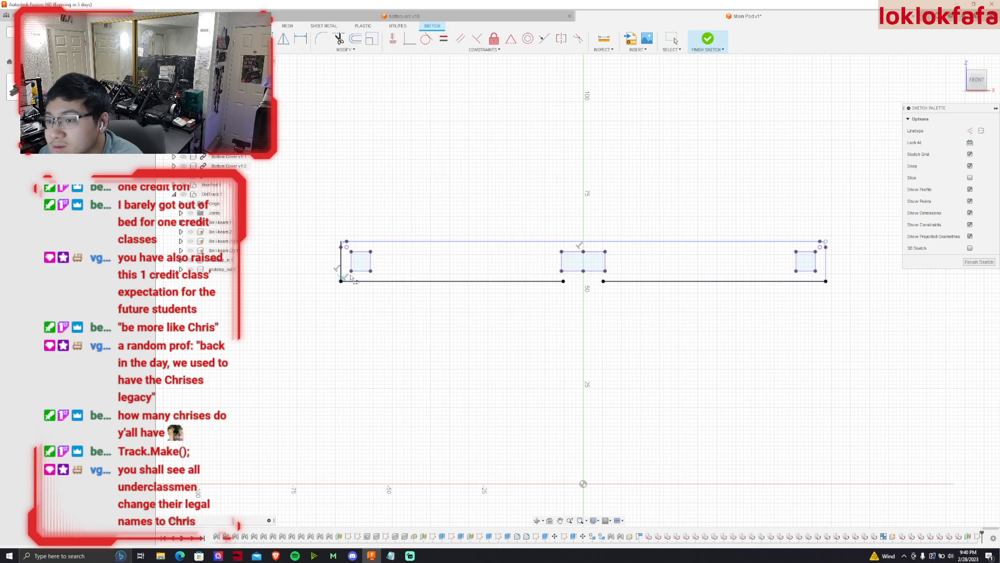
Fillet the top left corner of the upper flange outline with a 1.5 mm radius.
{"action": "scroll", "coordinate": [355, 214], "scroll_direction": "up", "scroll_amount": 2}
{"action": "left_click", "coordinate": [345, 43]}
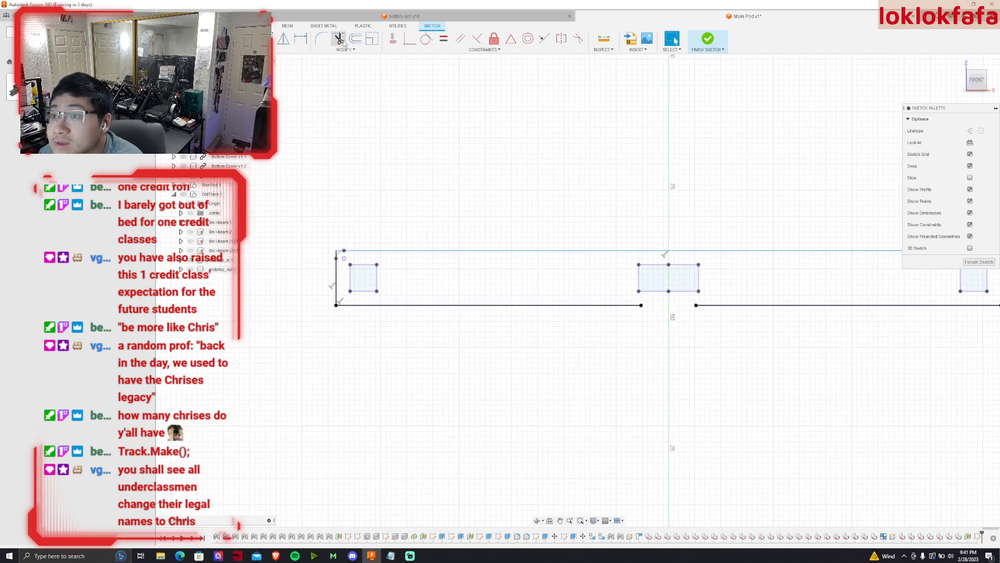
{"action": "left_click", "coordinate": [336, 251]}
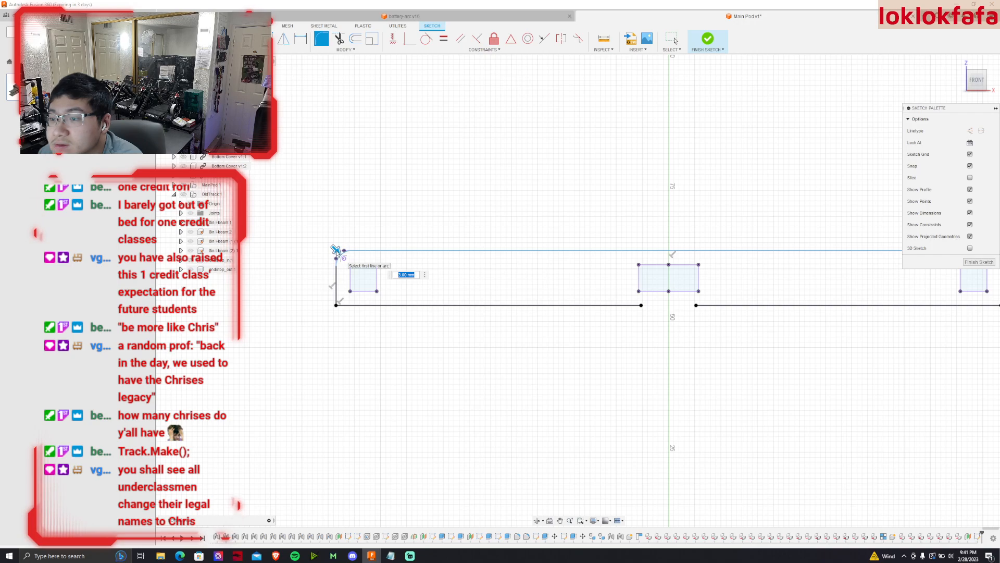
{"action": "type", "text": "2.5"}
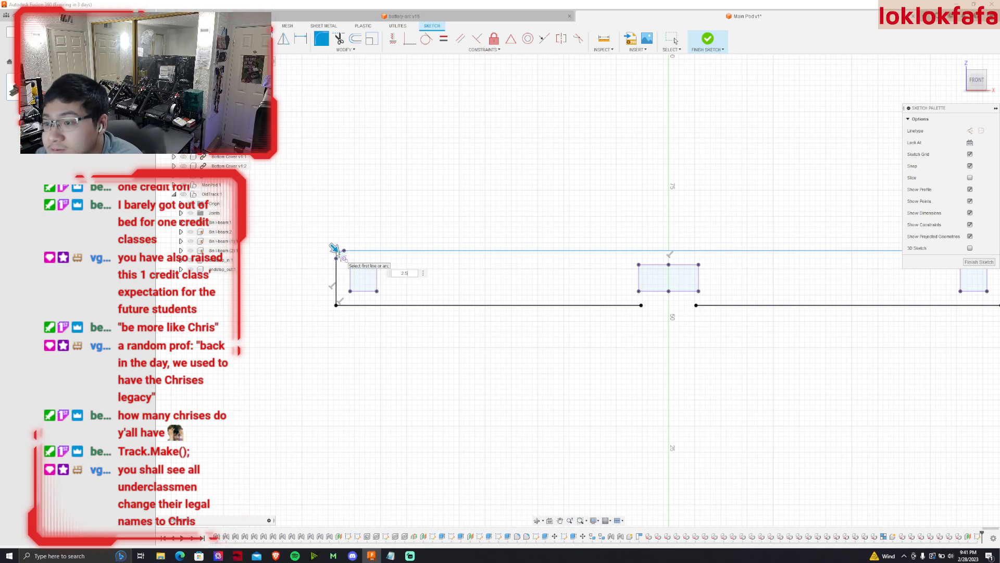
{"action": "scroll", "coordinate": [341, 238], "scroll_direction": "up", "scroll_amount": 10}
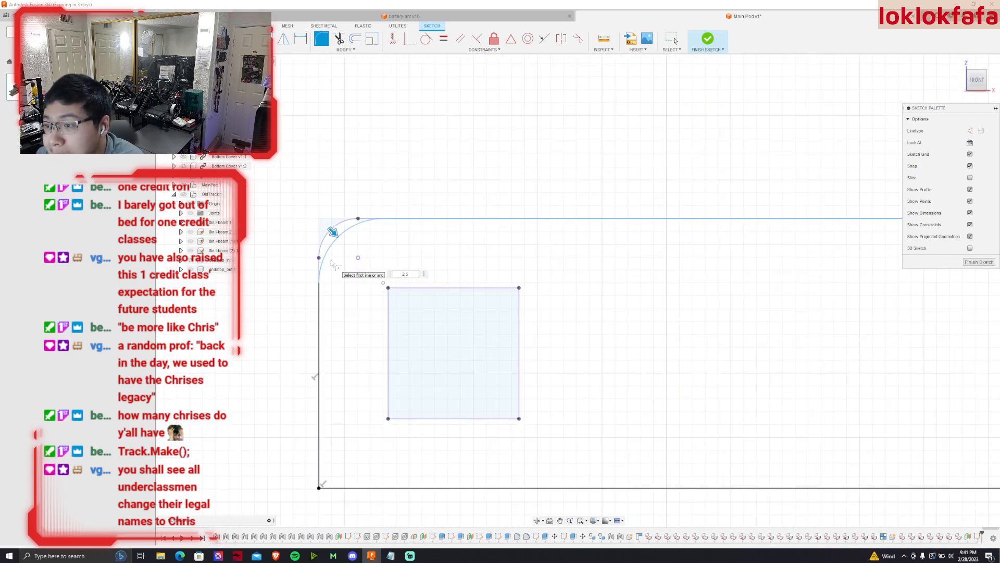
{"action": "type", "text": ".5"}
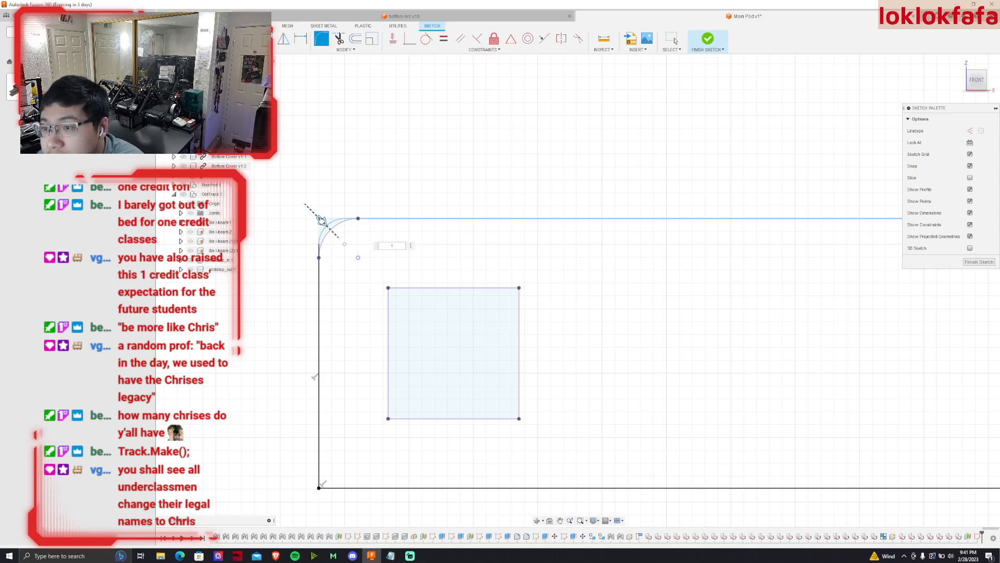
{"action": "scroll", "coordinate": [324, 224], "scroll_direction": "down", "scroll_amount": 8}
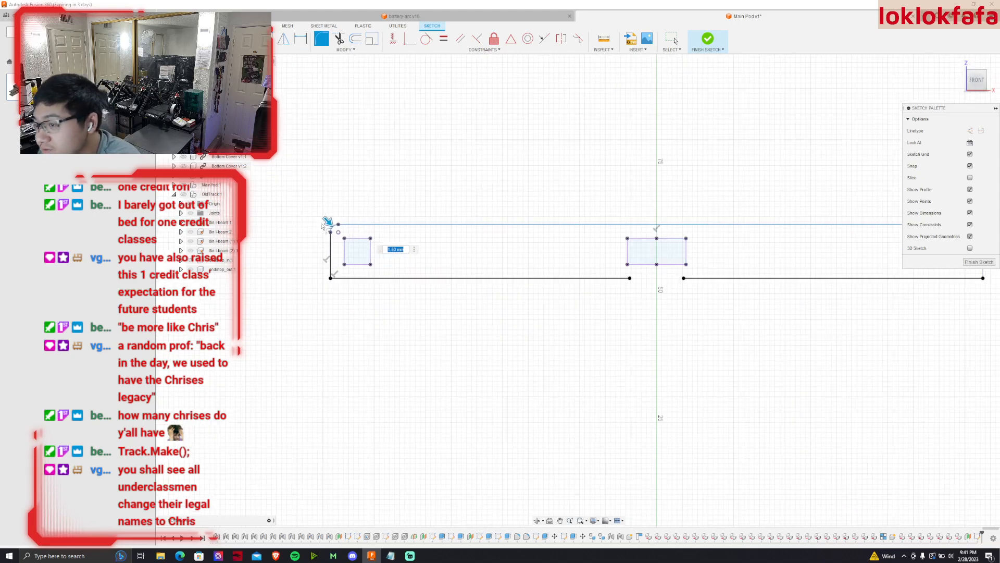
{"action": "scroll", "coordinate": [787, 261], "scroll_direction": "up", "scroll_amount": 6}
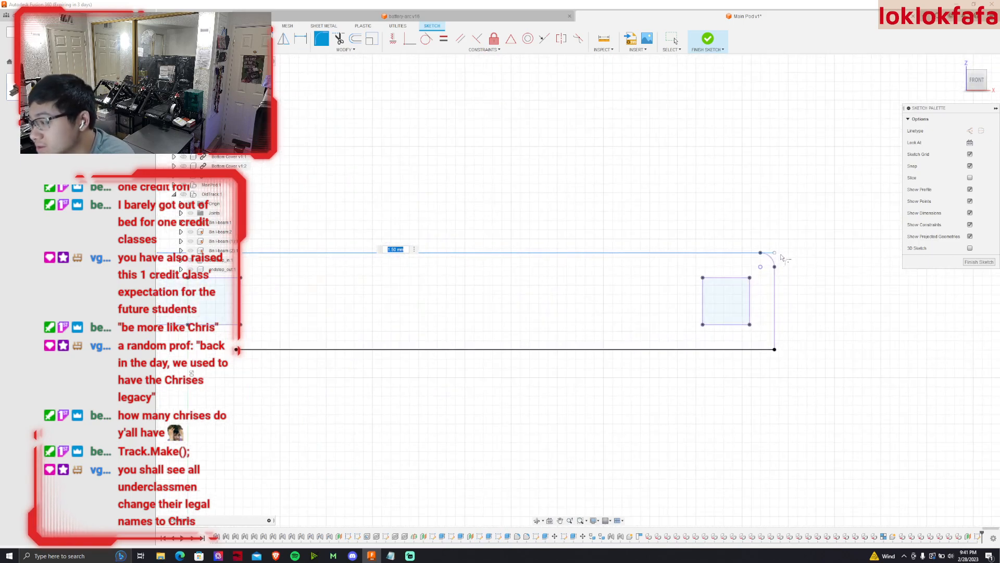
{"action": "key", "text": "Return"}
{"action": "scroll", "coordinate": [635, 243], "scroll_direction": "down", "scroll_amount": 5}
{"action": "scroll", "coordinate": [413, 275], "scroll_direction": "up", "scroll_amount": 3}
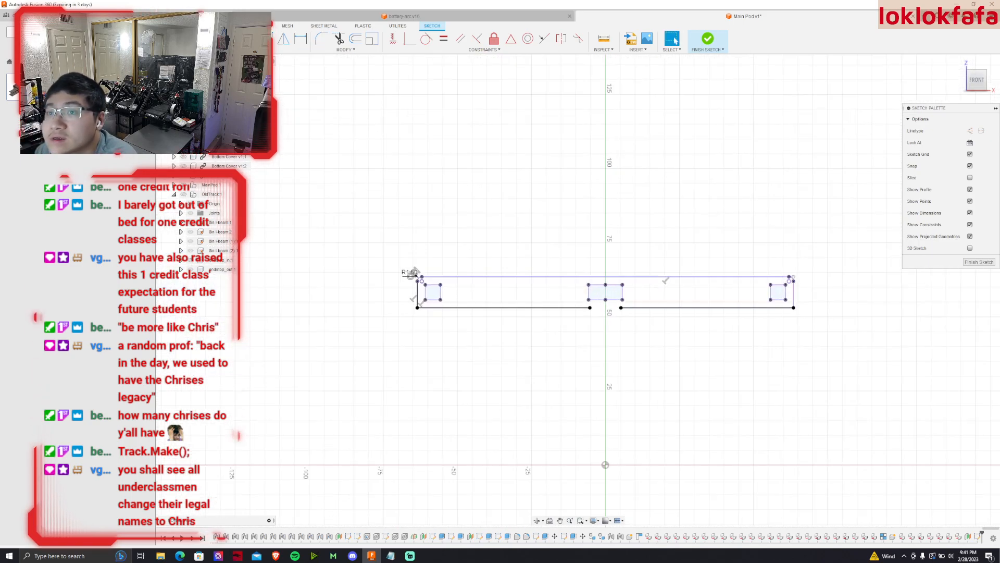
Draw the upper flange's right edge as a line and fillet its top right corner with a 1.5 mm radius.
{"action": "scroll", "coordinate": [732, 250], "scroll_direction": "up", "scroll_amount": 6}
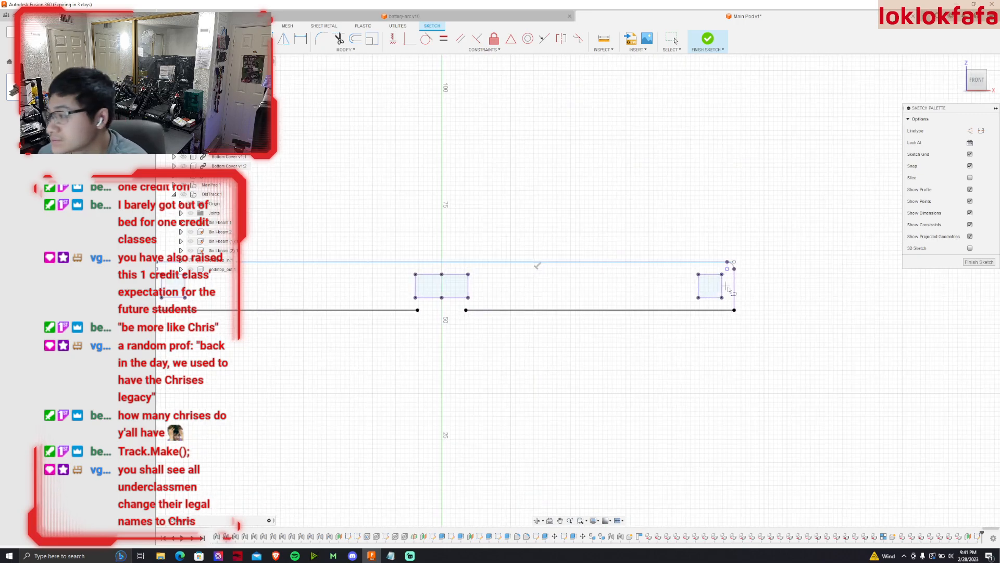
{"action": "mouse_move", "coordinate": [732, 233]}
{"action": "left_mouse_down"}
{"action": "mouse_move", "coordinate": [826, 399]}
{"action": "mouse_move", "coordinate": [734, 369]}
{"action": "left_mouse_up"}
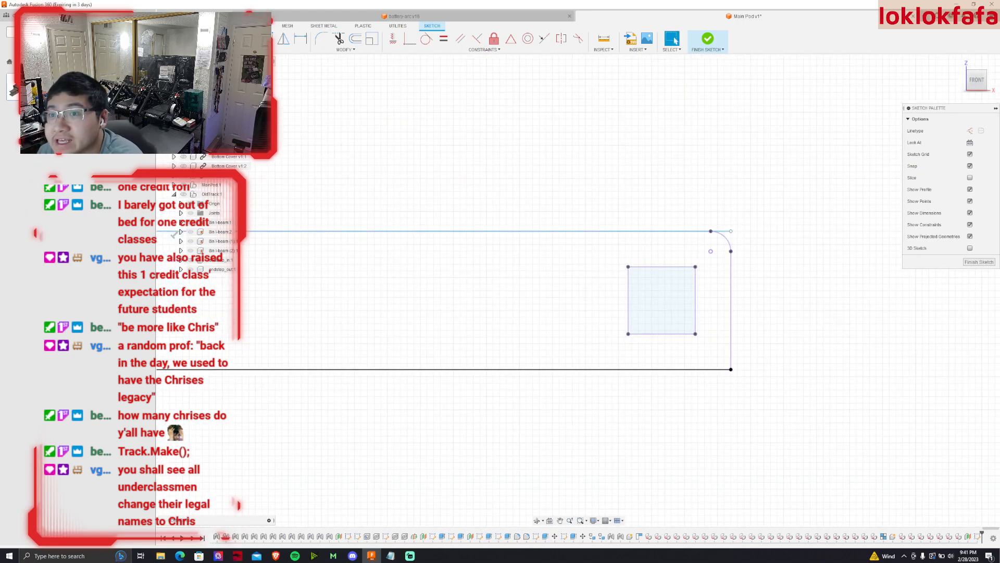
{"action": "left_click_drag", "start_coordinate": [732, 233], "coordinate": [734, 369]}
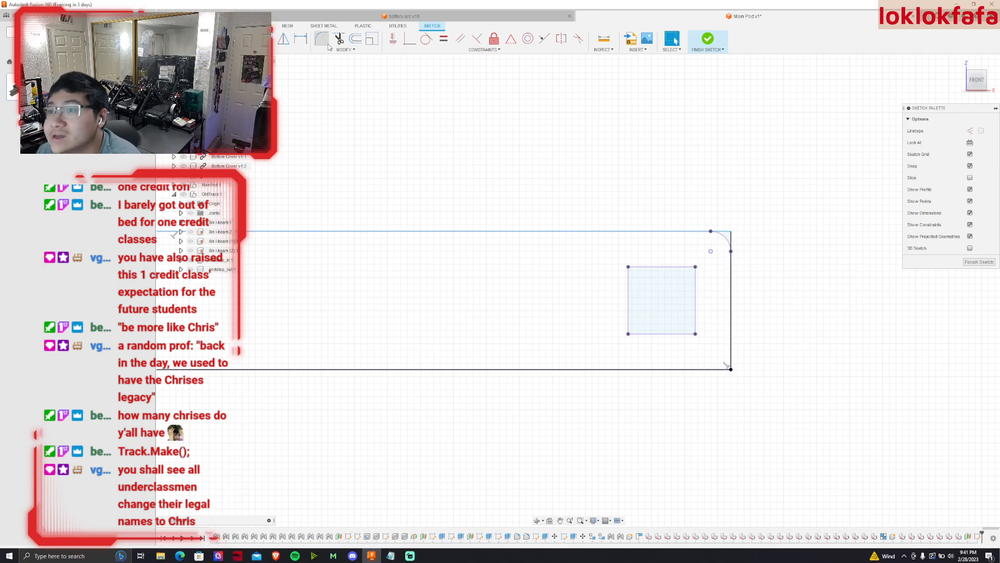
{"action": "scroll", "coordinate": [735, 236], "scroll_direction": "up", "scroll_amount": 2}
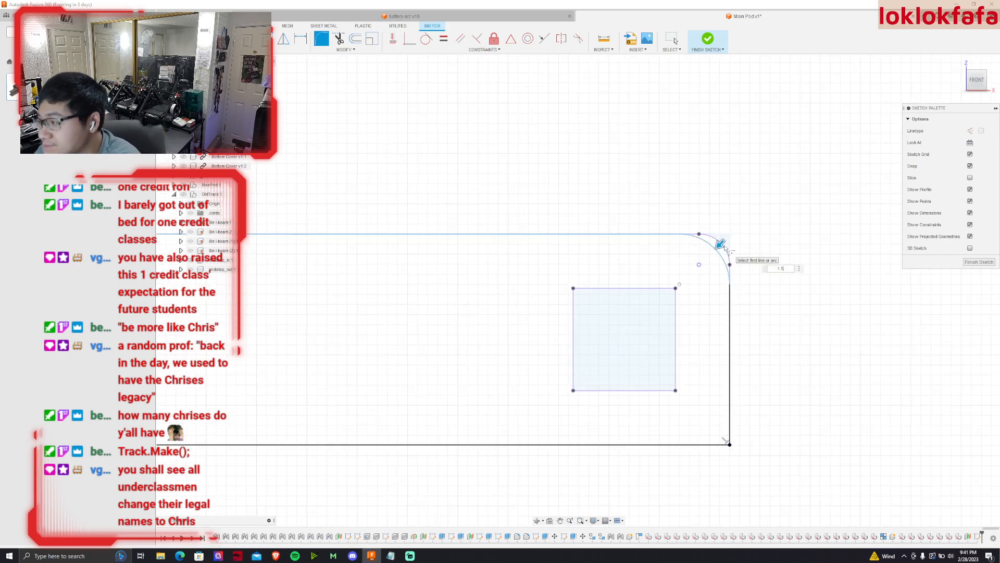
{"action": "key", "text": "Return"}
{"action": "scroll", "coordinate": [705, 234], "scroll_direction": "down", "scroll_amount": 4}
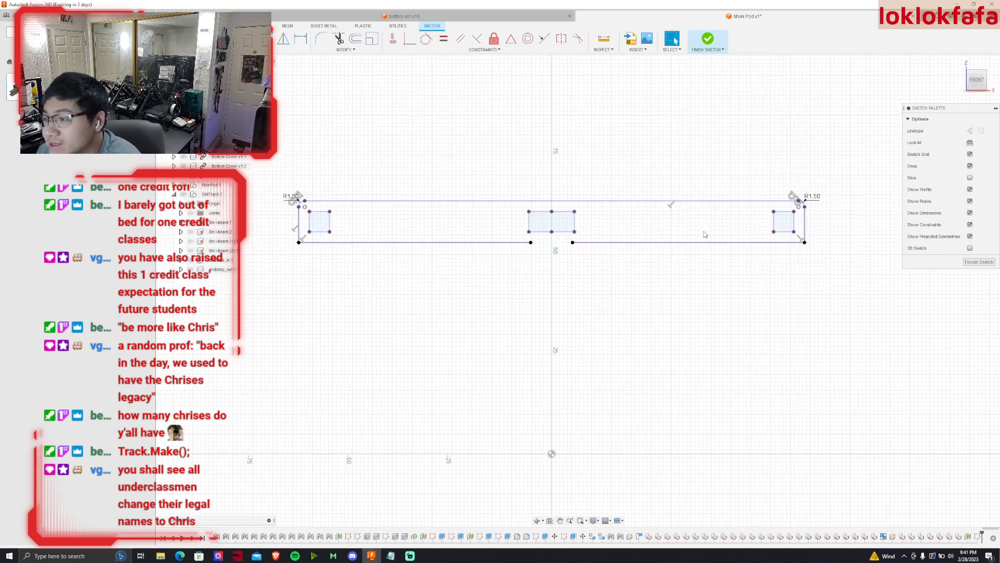
Try to move the whole upper flange profile down 25 mm with Move/Copy.
{"action": "scroll", "coordinate": [405, 283], "scroll_direction": "down", "scroll_amount": 1}
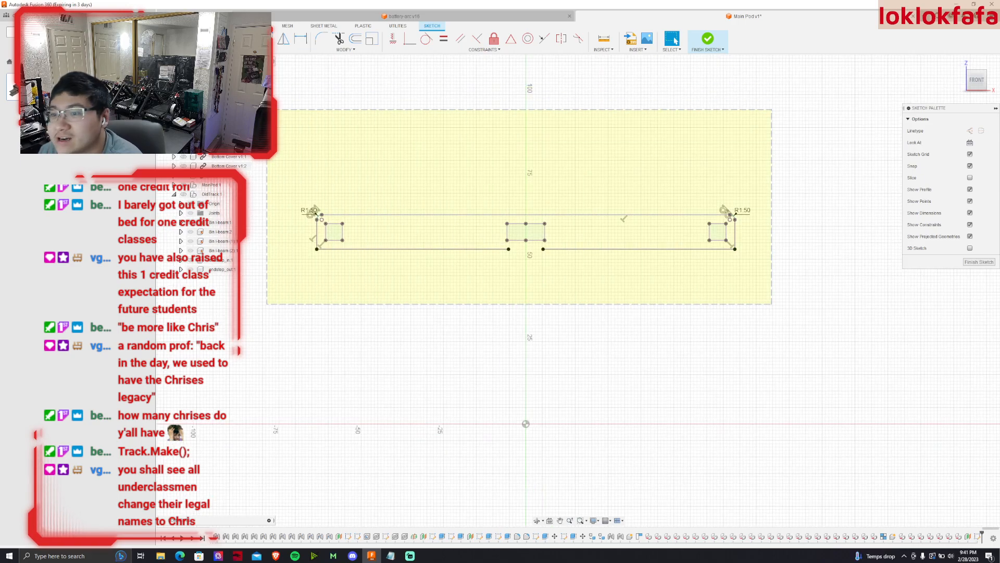
{"action": "left_click_drag", "start_coordinate": [772, 303], "coordinate": [266, 109]}
{"action": "left_click", "coordinate": [344, 49]}
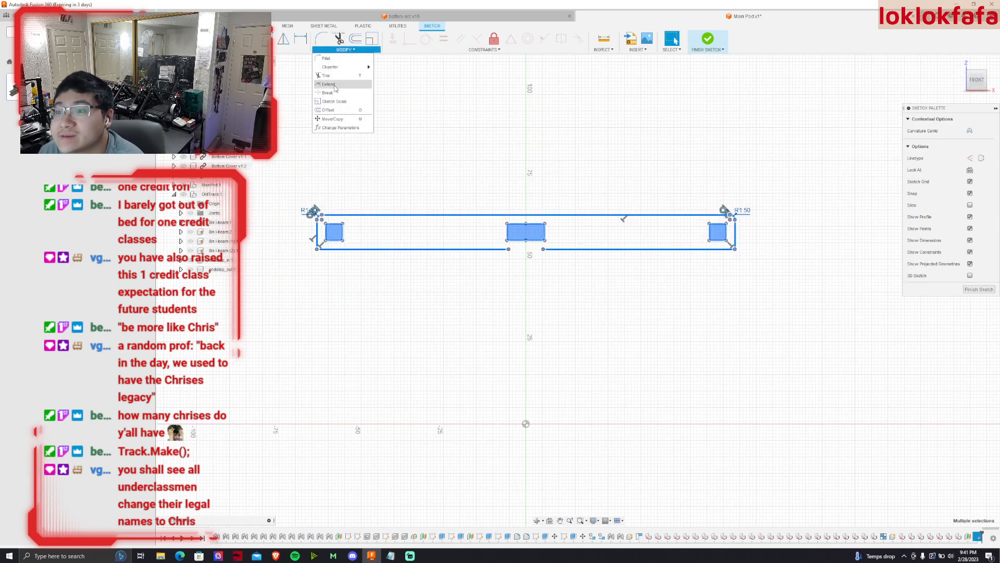
{"action": "left_click", "coordinate": [328, 119]}
{"action": "left_click_drag", "start_coordinate": [321, 201], "coordinate": [321, 268]}
{"action": "key", "text": "Return"}
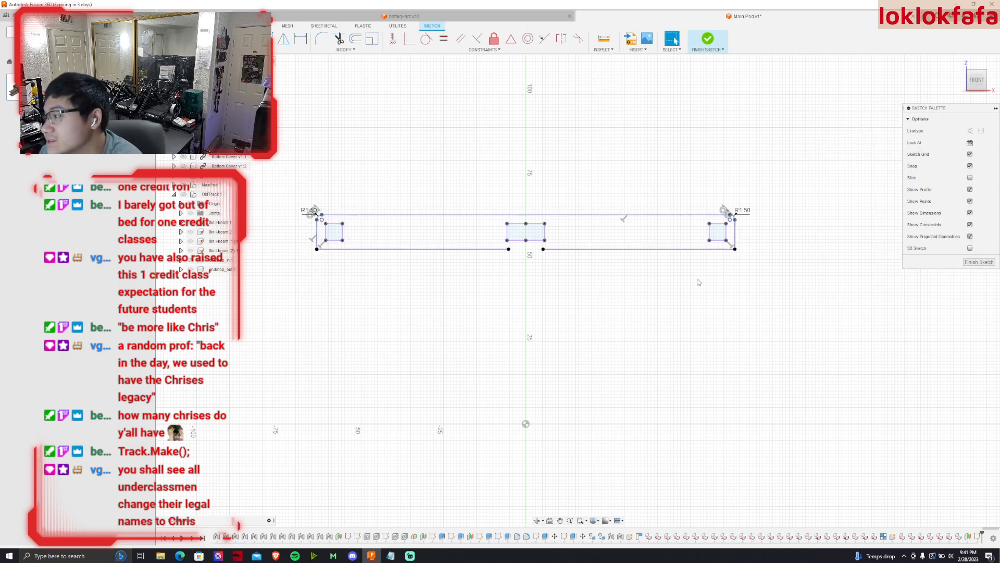
{"action": "left_click_drag", "start_coordinate": [235, 295], "coordinate": [234, 296]}
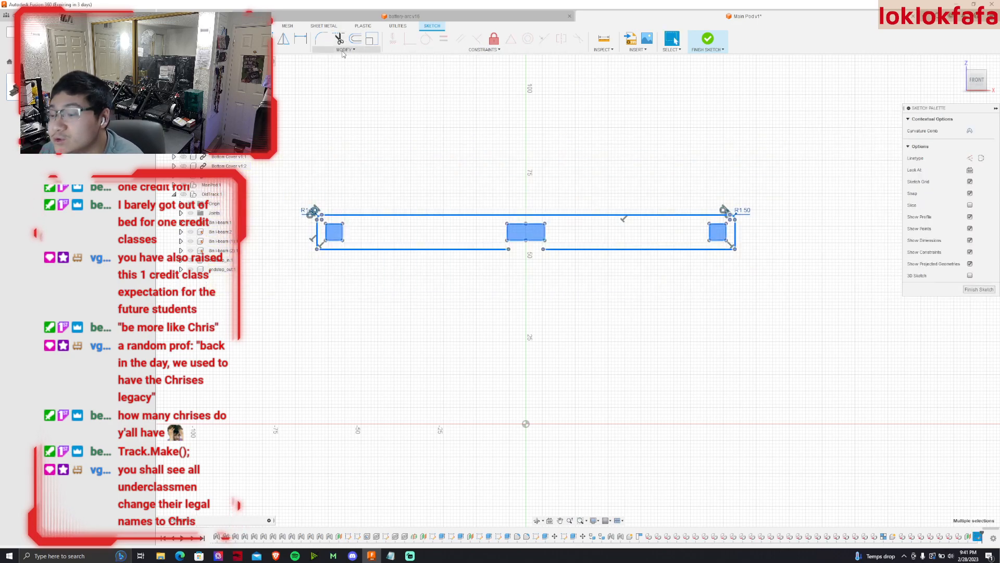
{"action": "key", "text": "m"}
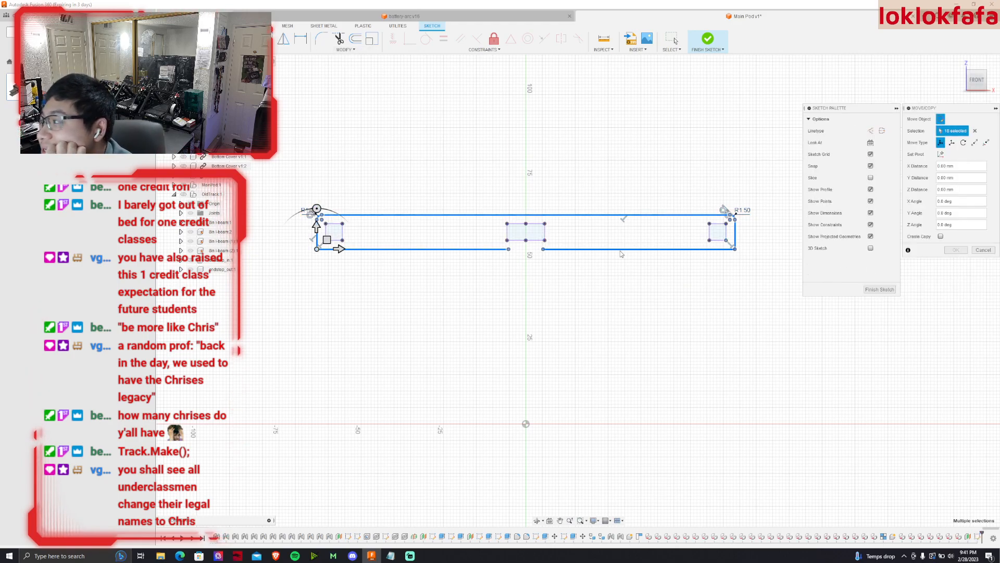
{"action": "scroll", "coordinate": [551, 121], "scroll_direction": "down", "scroll_amount": 2}
{"action": "left_click_drag", "start_coordinate": [356, 199], "coordinate": [357, 267]}
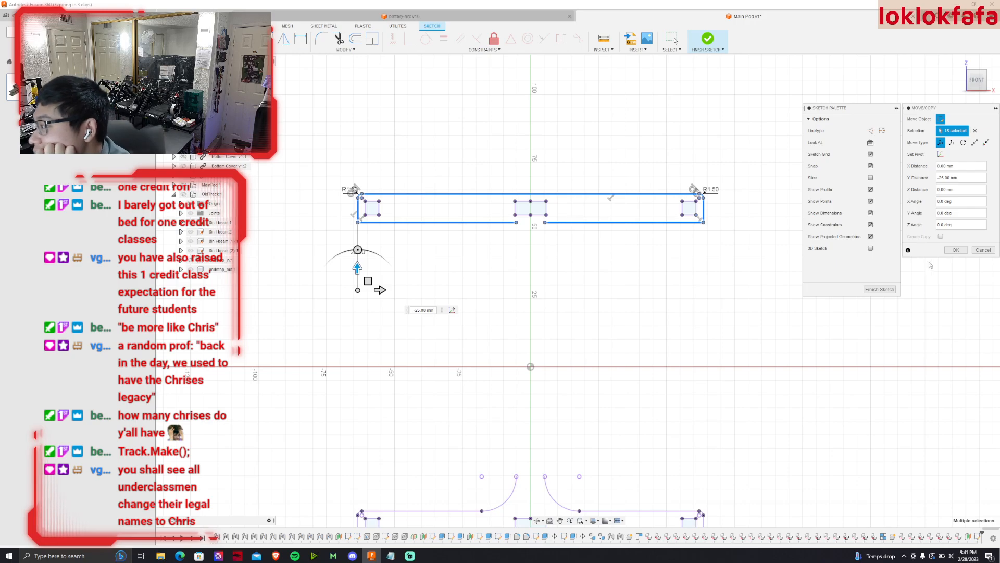
{"action": "left_click", "coordinate": [981, 250]}
{"action": "scroll", "coordinate": [698, 190], "scroll_direction": "up", "scroll_amount": 2}
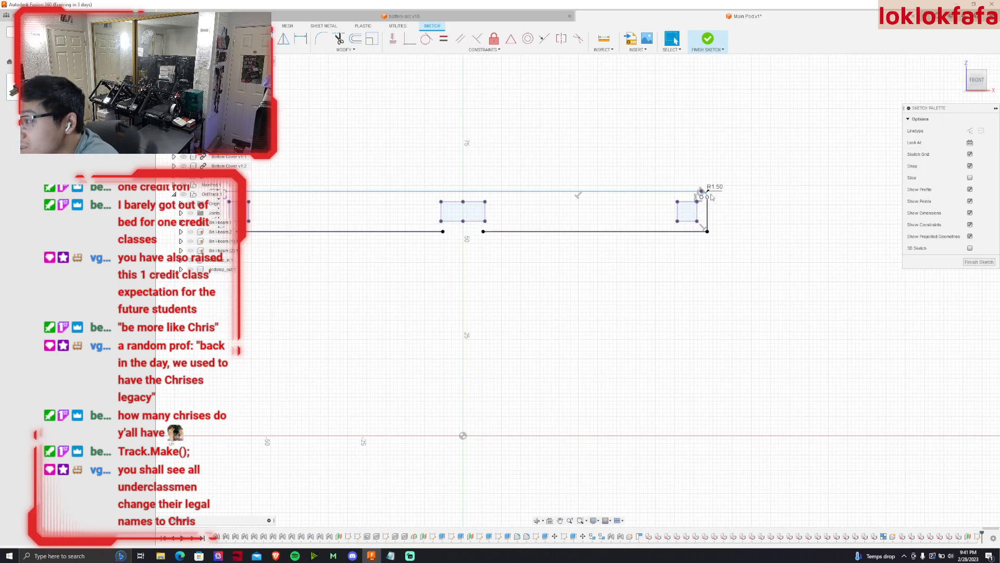
{"action": "scroll", "coordinate": [711, 196], "scroll_direction": "up", "scroll_amount": 3}
{"action": "scroll", "coordinate": [542, 213], "scroll_direction": "down", "scroll_amount": 6}
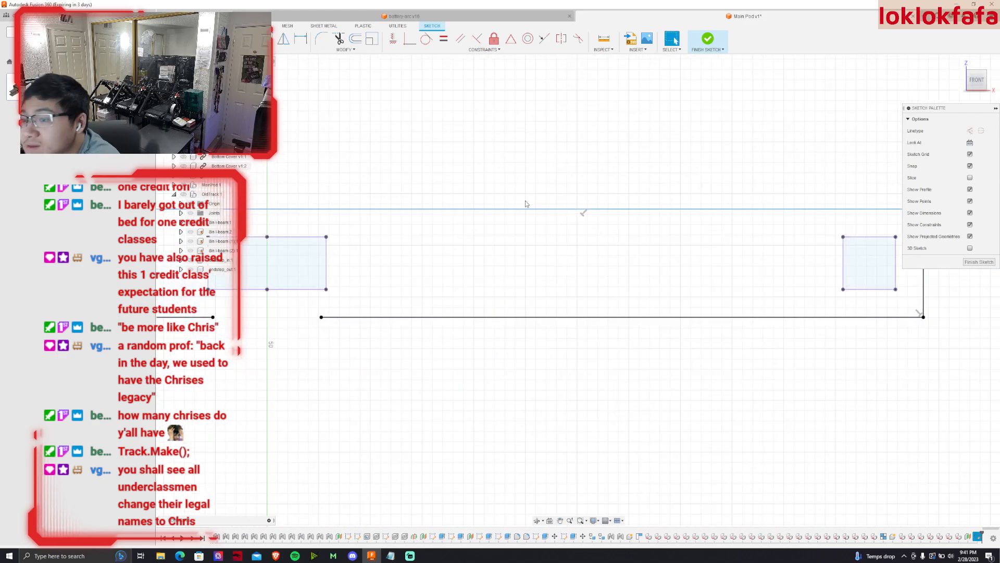
{"action": "scroll", "coordinate": [383, 194], "scroll_direction": "up", "scroll_amount": 4}
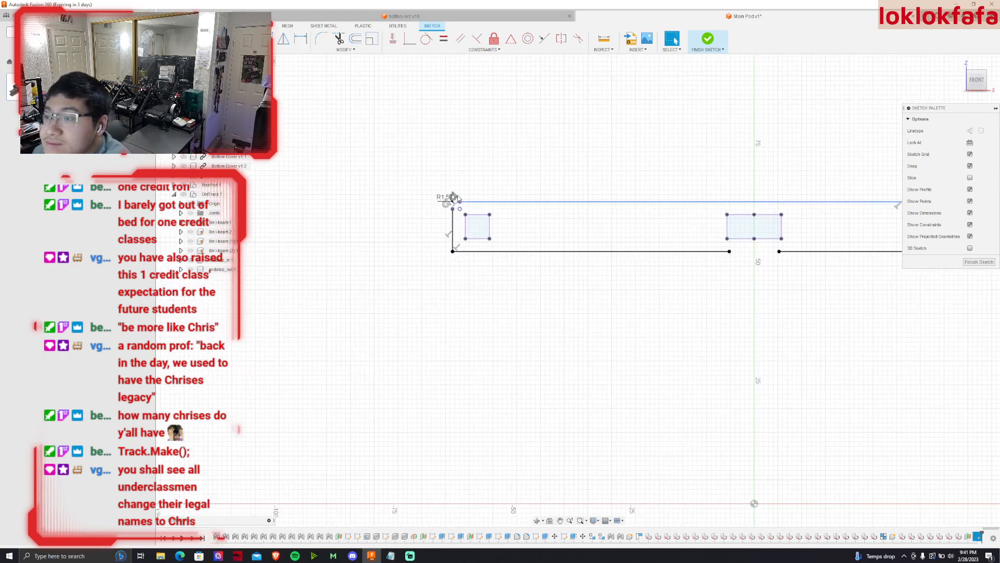
Try again to move the whole upper flange profile and its cutouts straight down with Move/Copy.
{"action": "scroll", "coordinate": [441, 221], "scroll_direction": "down", "scroll_amount": 3}
{"action": "mouse_move", "coordinate": [333, 150]}
{"action": "left_mouse_down"}
{"action": "mouse_move", "coordinate": [537, 241]}
{"action": "mouse_move", "coordinate": [589, 250]}
{"action": "left_mouse_up"}
{"action": "left_click_drag", "start_coordinate": [827, 287], "coordinate": [339, 135]}
{"action": "key", "text": "m"}
{"action": "left_click_drag", "start_coordinate": [379, 169], "coordinate": [379, 229]}
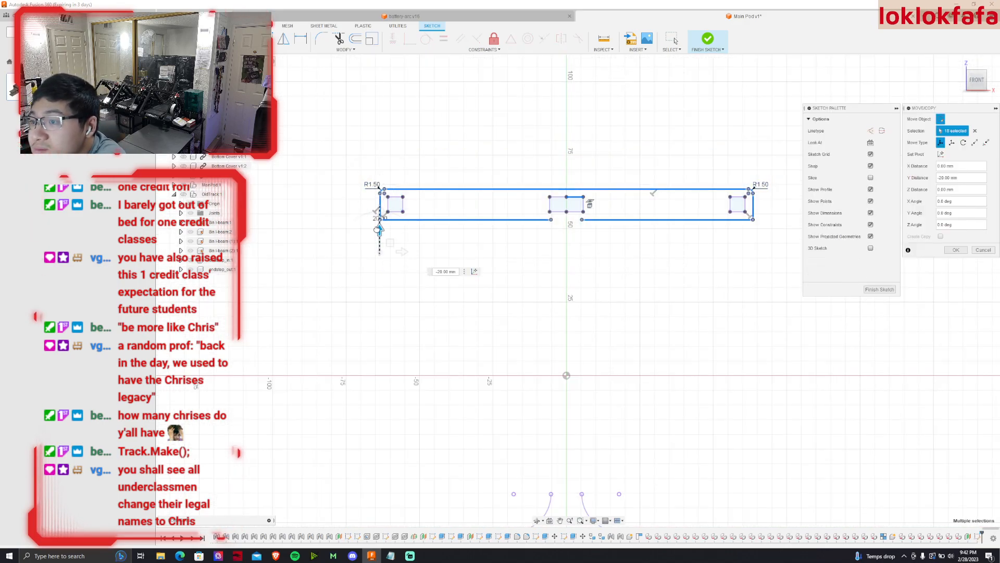
{"action": "left_click", "coordinate": [983, 250]}
Delete the perpendicular constraints at the right and left corners of the upper flange outline.
{"action": "scroll", "coordinate": [677, 219], "scroll_direction": "down", "scroll_amount": 3}
{"action": "scroll", "coordinate": [753, 217], "scroll_direction": "up", "scroll_amount": 5}
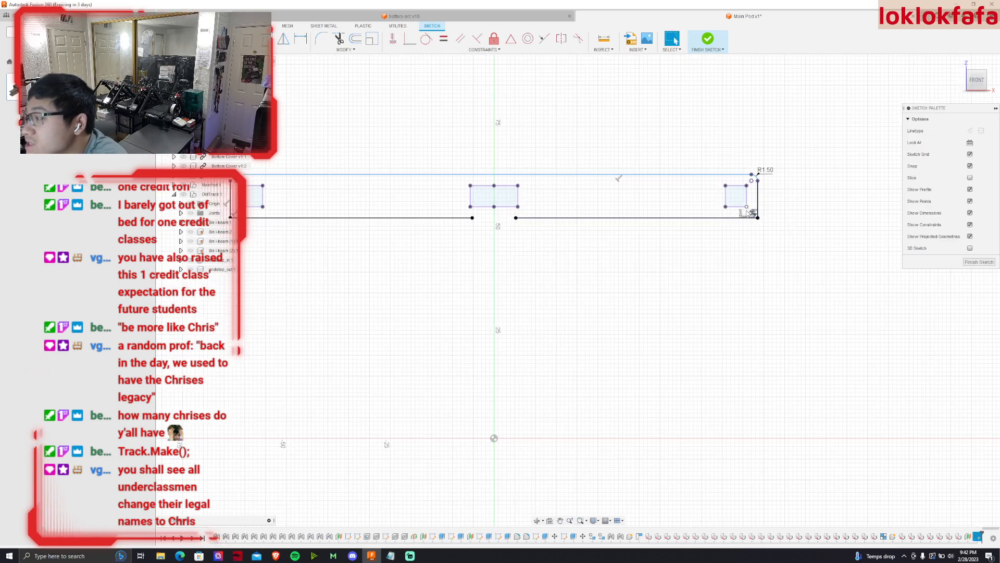
{"action": "left_click", "coordinate": [748, 218]}
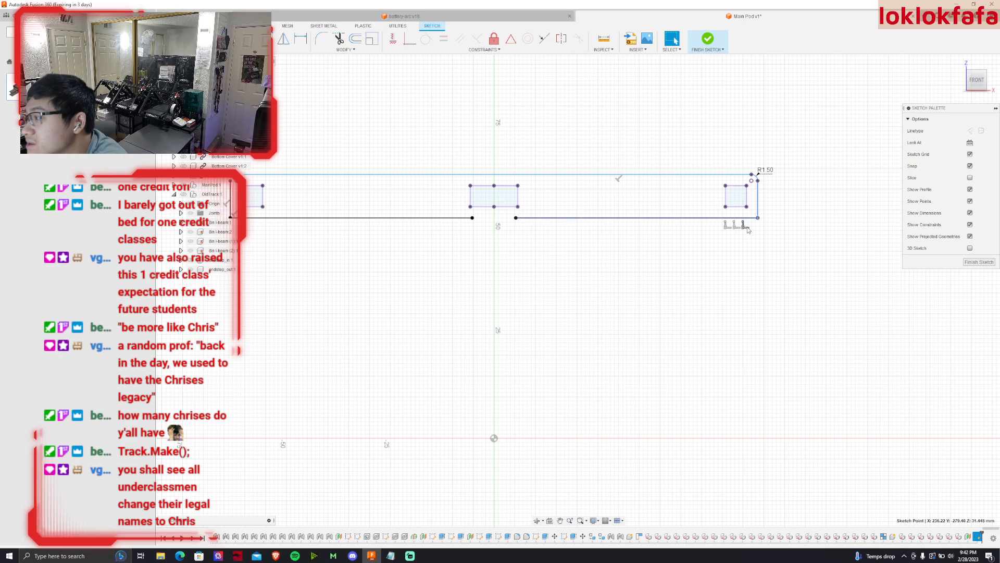
{"action": "middle_click_drag", "start_coordinate": [262, 219], "coordinate": [530, 218]}
{"action": "left_click", "coordinate": [496, 206]}
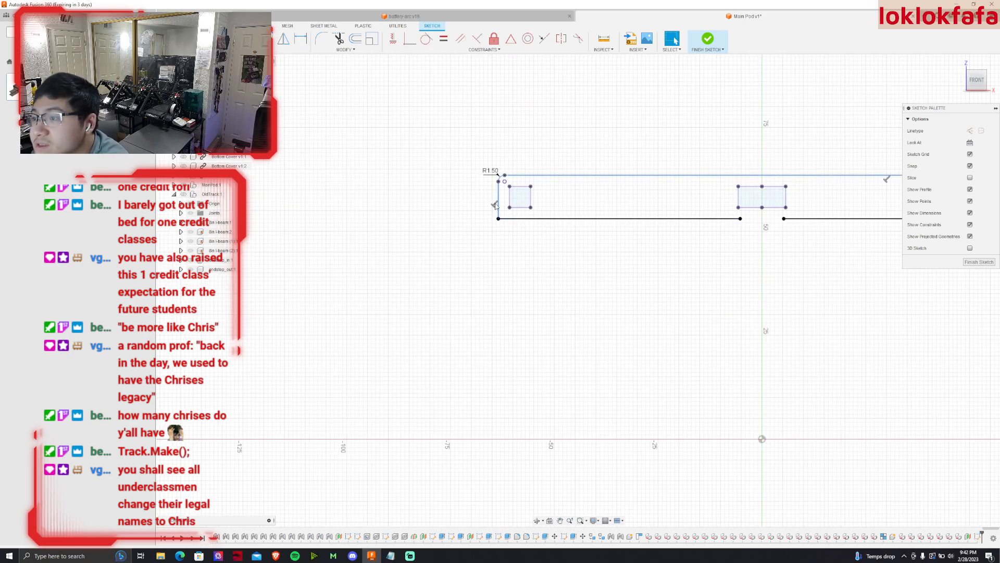
Try to move the upper flange profile down with Move/Copy once its corner constraints are removed.
{"action": "scroll", "coordinate": [484, 243], "scroll_direction": "down", "scroll_amount": 2}
{"action": "left_click_drag", "start_coordinate": [433, 153], "coordinate": [791, 246]}
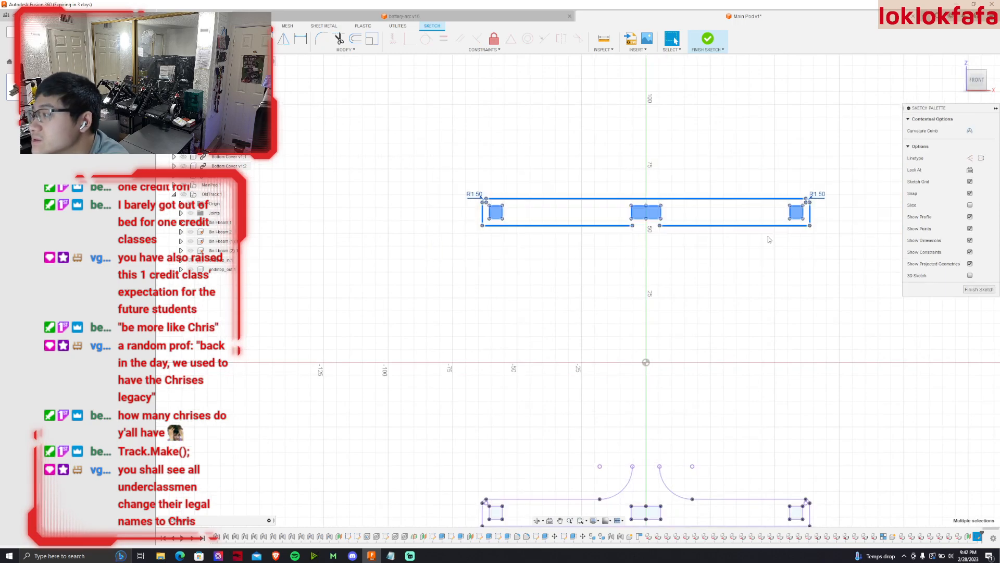
{"action": "key", "text": "m"}
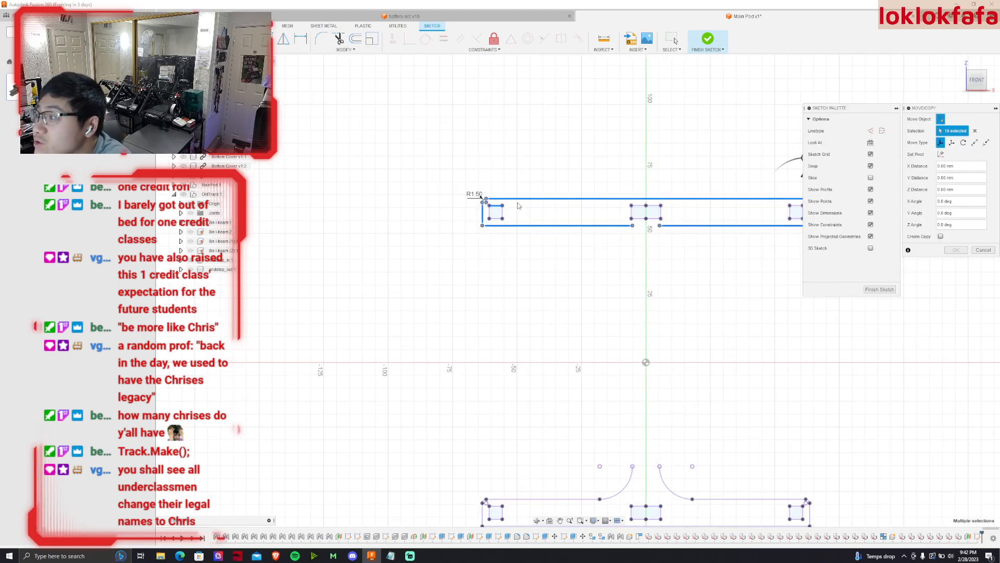
{"action": "scroll", "coordinate": [380, 207], "scroll_direction": "down", "scroll_amount": 2}
{"action": "left_click_drag", "start_coordinate": [698, 177], "coordinate": [698, 200]}
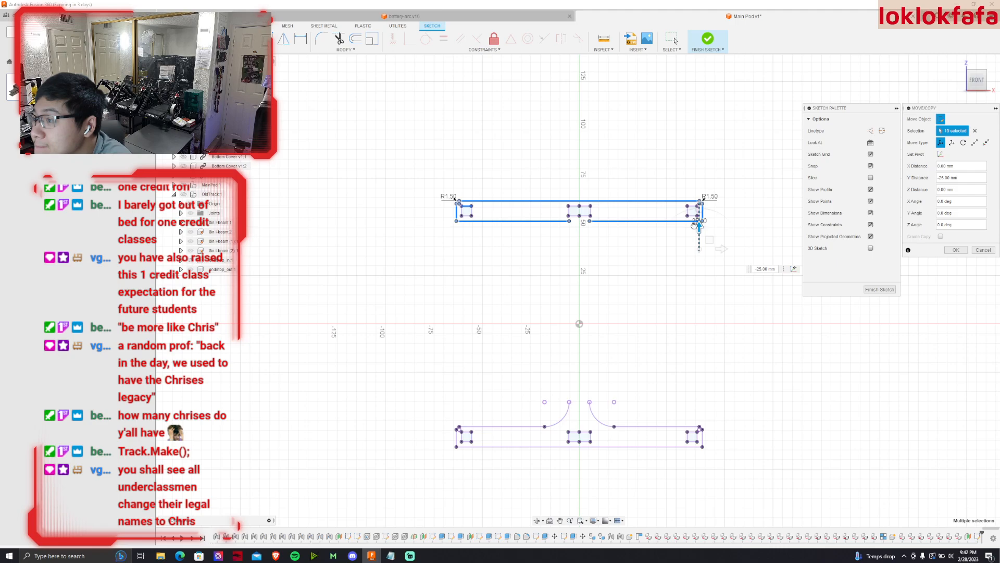
{"action": "scroll", "coordinate": [573, 206], "scroll_direction": "up", "scroll_amount": 2}
{"action": "left_click", "coordinate": [983, 251]}
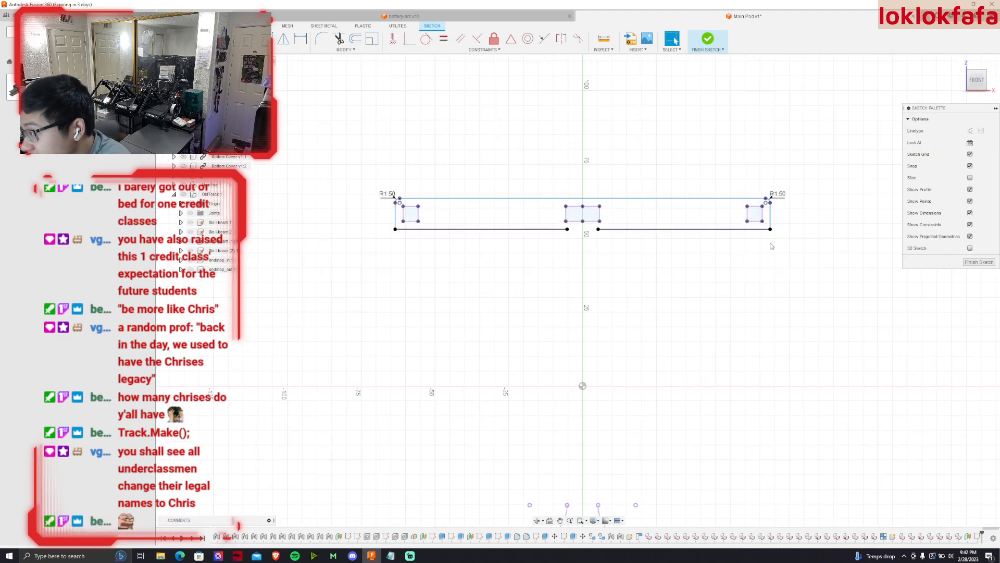
{"action": "scroll", "coordinate": [772, 204], "scroll_direction": "up", "scroll_amount": 3}
{"action": "middle_click_drag", "start_coordinate": [482, 261], "coordinate": [598, 270]}
{"action": "left_click", "coordinate": [599, 271]}
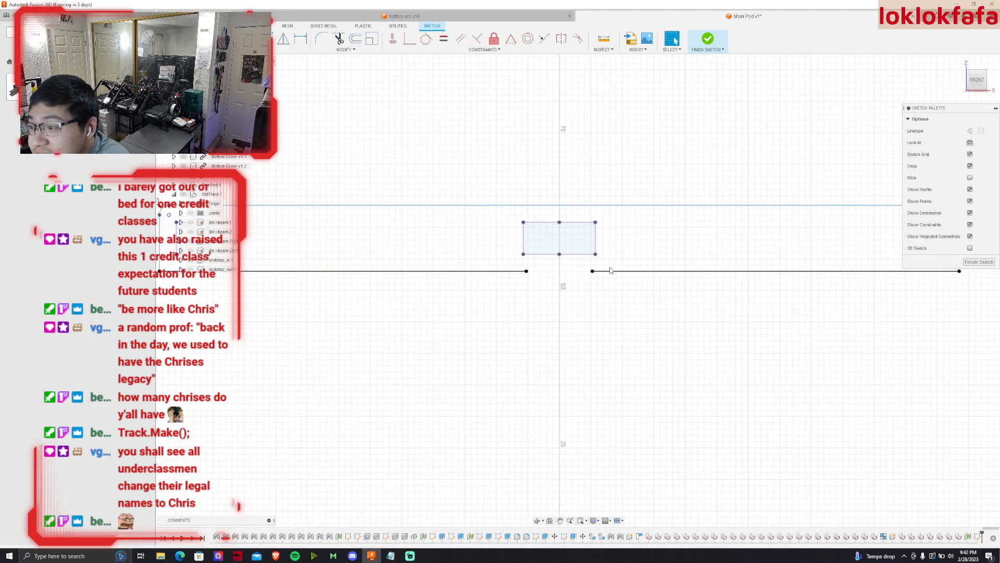
{"action": "scroll", "coordinate": [599, 271], "scroll_direction": "down", "scroll_amount": 2}
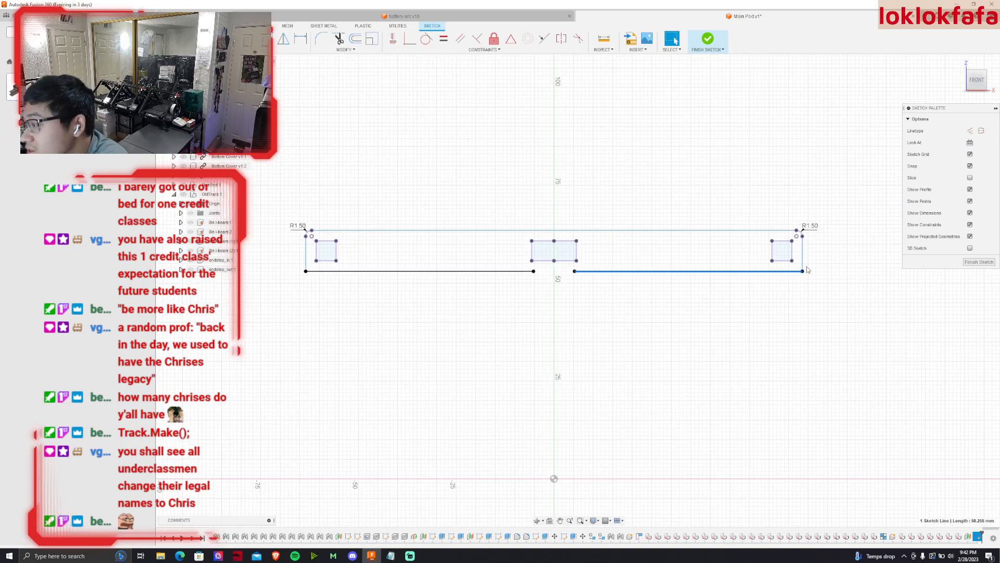
{"action": "scroll", "coordinate": [807, 269], "scroll_direction": "down", "scroll_amount": 1}
{"action": "left_click_drag", "start_coordinate": [328, 168], "coordinate": [329, 168]}
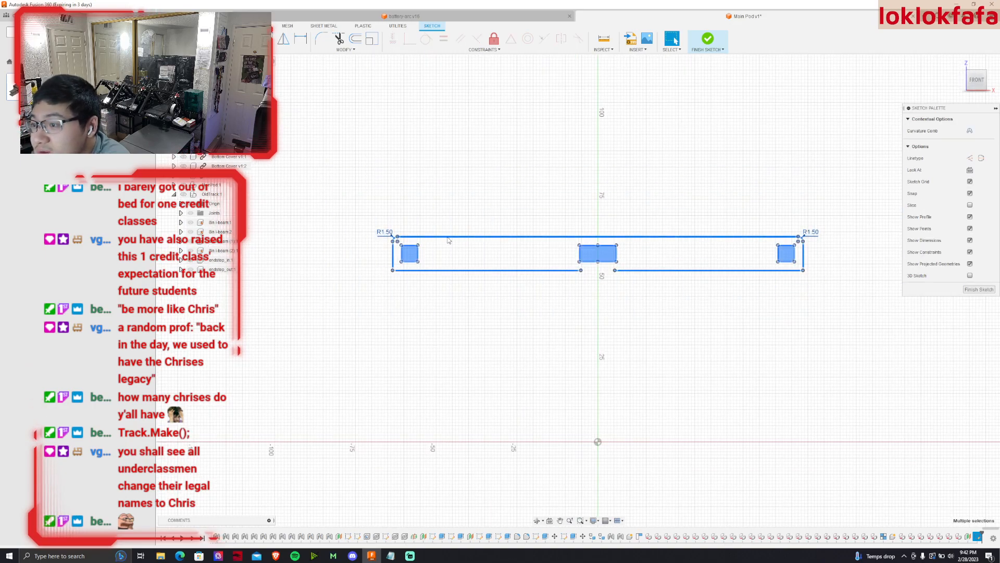
{"action": "scroll", "coordinate": [446, 274], "scroll_direction": "down", "scroll_amount": 2}
{"action": "scroll", "coordinate": [533, 261], "scroll_direction": "up", "scroll_amount": 5}
{"action": "left_click", "coordinate": [554, 305]}
{"action": "scroll", "coordinate": [561, 282], "scroll_direction": "up", "scroll_amount": 3}
{"action": "scroll", "coordinate": [560, 286], "scroll_direction": "down", "scroll_amount": 3}
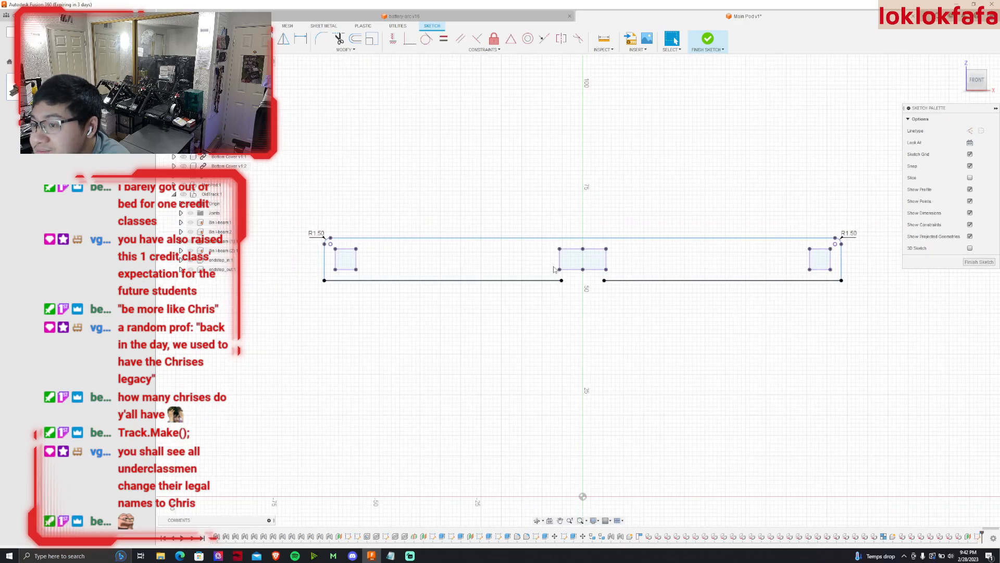
Undo the upper flange edits back to the plain projected outline, including its two lower edge lines.
{"action": "scroll", "coordinate": [550, 270], "scroll_direction": "down", "scroll_amount": 4}
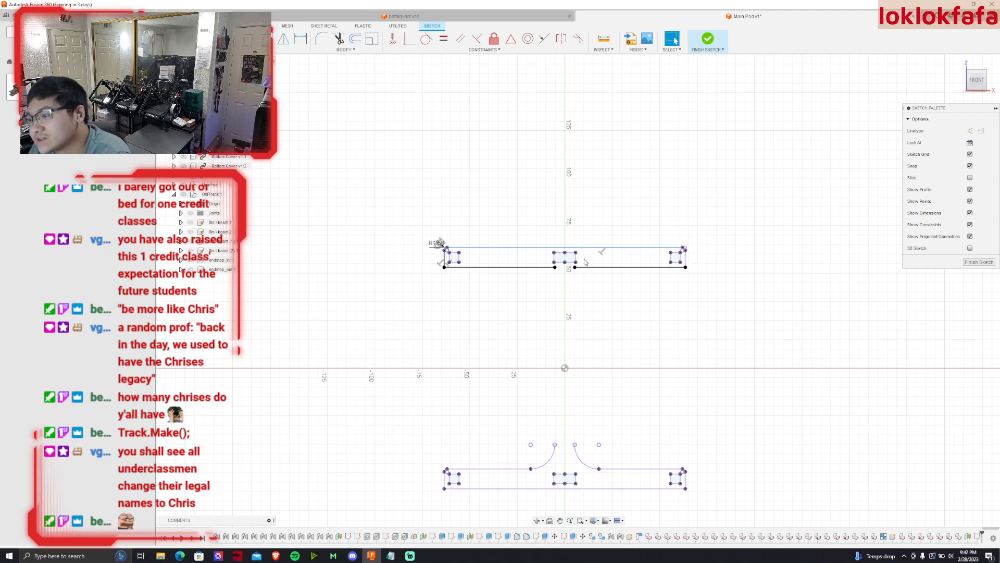
{"action": "scroll", "coordinate": [585, 261], "scroll_direction": "up", "scroll_amount": 4}
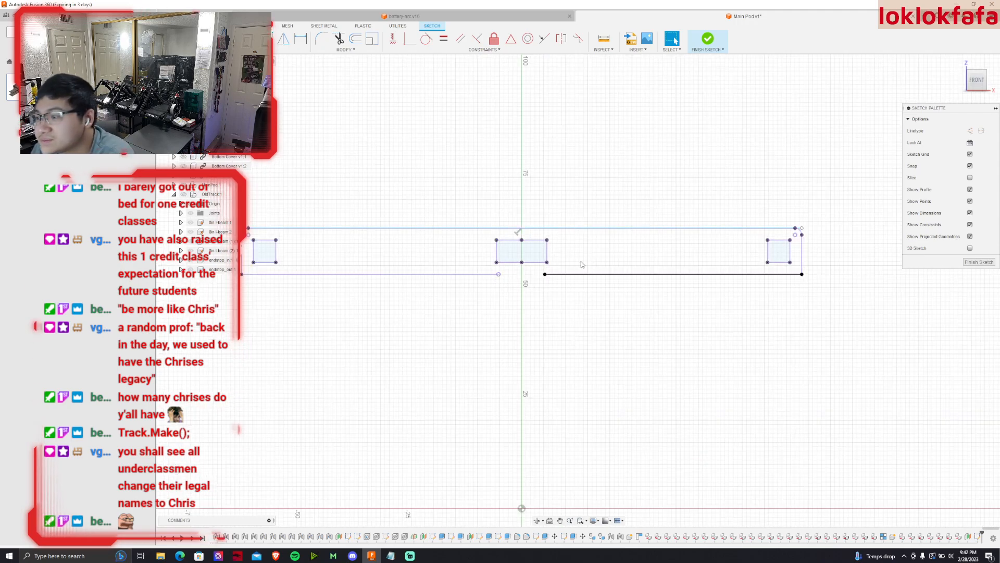
{"action": "scroll", "coordinate": [577, 263], "scroll_direction": "down", "scroll_amount": 3}
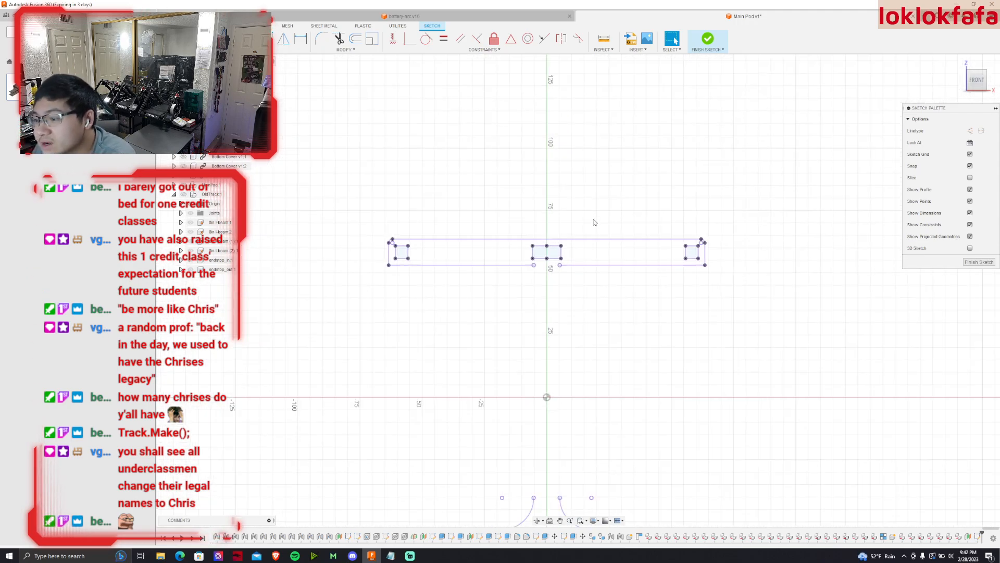
Draw a horizontal line about 127 mm long below the upper flange, aligned with its left and right ends.
{"action": "scroll", "coordinate": [552, 281], "scroll_direction": "up", "scroll_amount": 3}
{"action": "scroll", "coordinate": [323, 276], "scroll_direction": "down", "scroll_amount": 1}
{"action": "scroll", "coordinate": [279, 281], "scroll_direction": "up", "scroll_amount": 2}
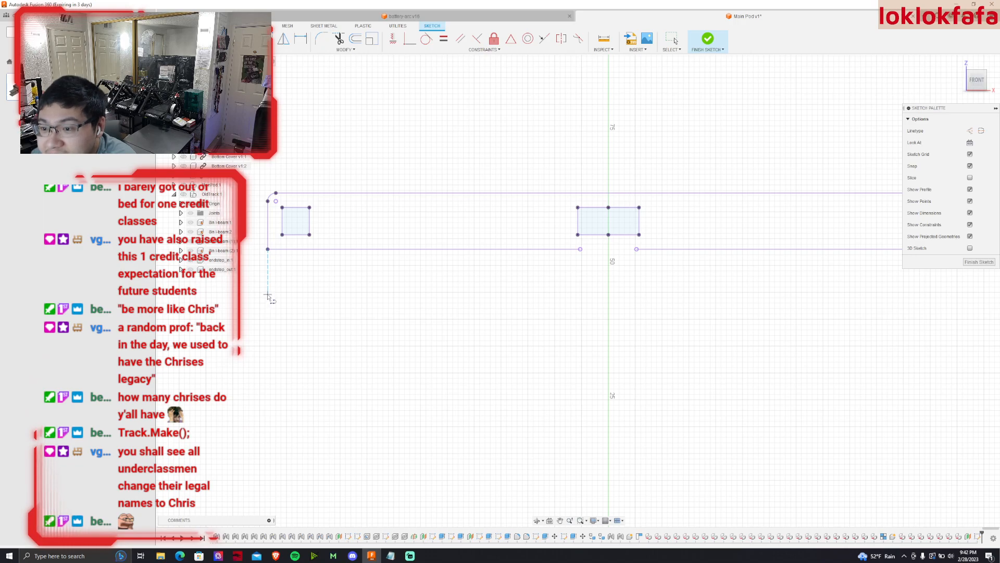
{"action": "left_click", "coordinate": [268, 295]}
{"action": "scroll", "coordinate": [268, 295], "scroll_direction": "down", "scroll_amount": 2}
{"action": "scroll", "coordinate": [536, 313], "scroll_direction": "up", "scroll_amount": 2}
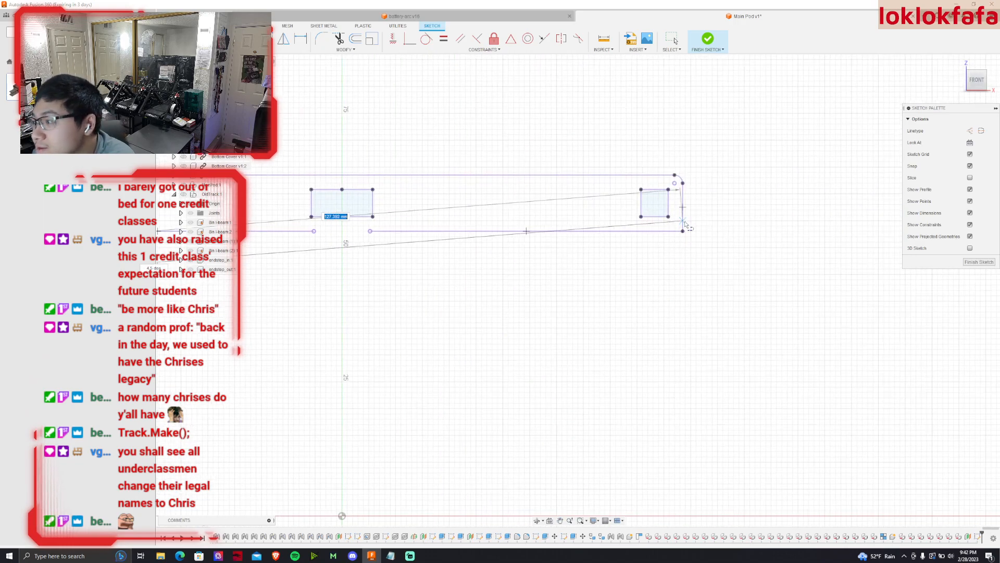
{"action": "left_click", "coordinate": [682, 275]}
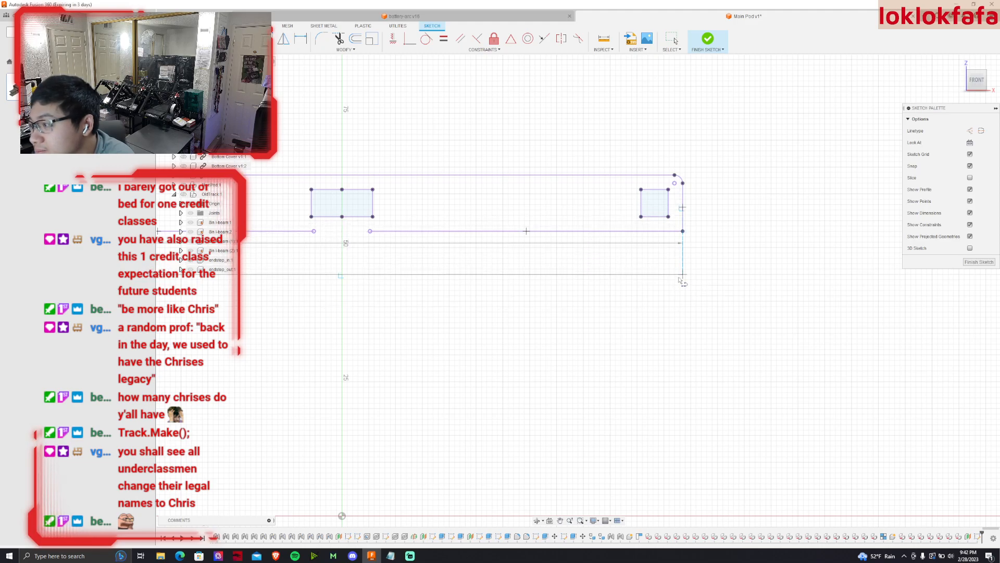
{"action": "middle_click_drag", "start_coordinate": [655, 296], "coordinate": [709, 292]}
{"action": "key", "text": "Escape"}
Measure the upper flange's thickness between its top and bottom lines.
{"action": "left_click", "coordinate": [601, 49]}
{"action": "left_click", "coordinate": [628, 171]}
{"action": "left_click", "coordinate": [629, 226]}
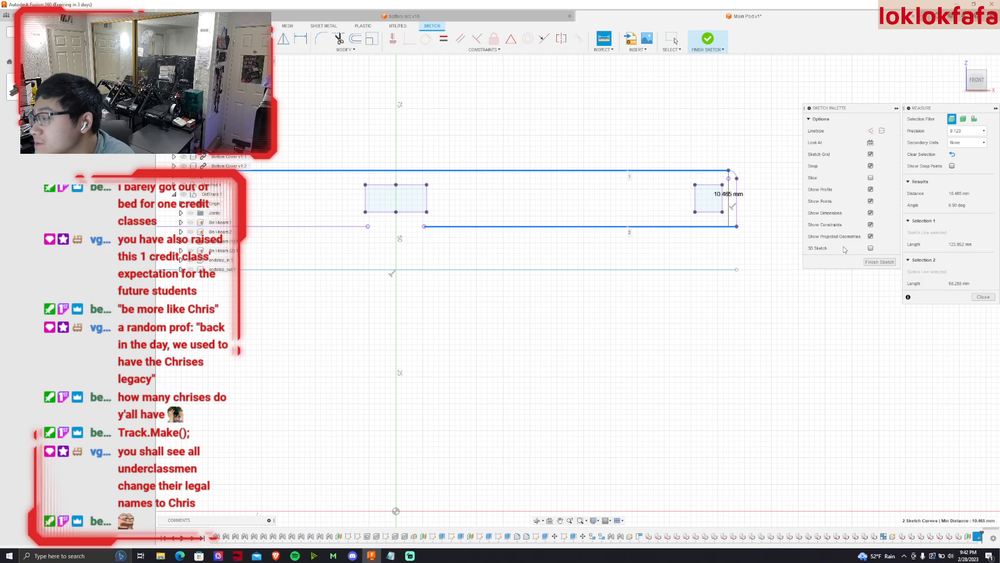
{"action": "left_click", "coordinate": [983, 297]}
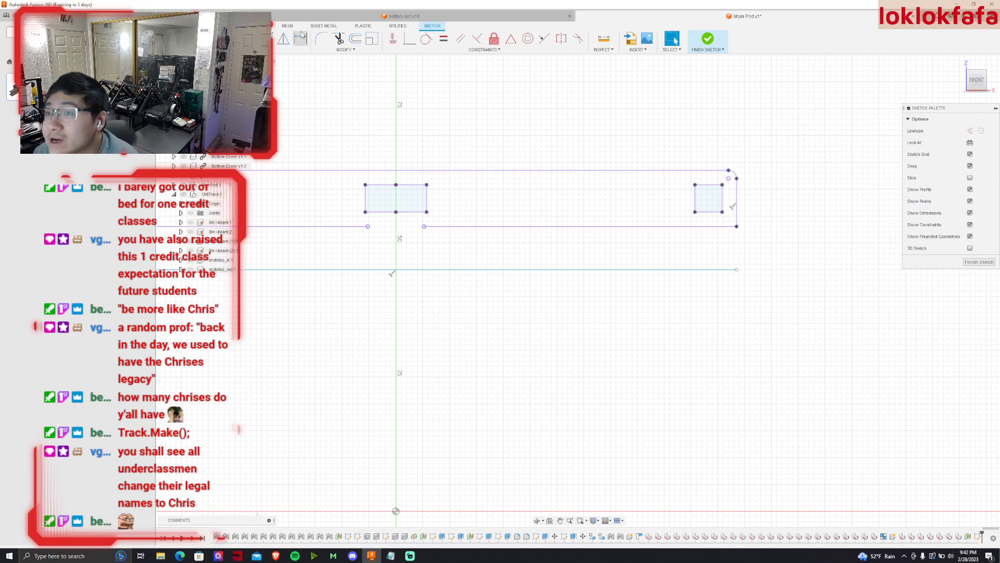
Draw a 10.465 mm vertical line down from the right end of the new horizontal line.
{"action": "left_click", "coordinate": [736, 270]}
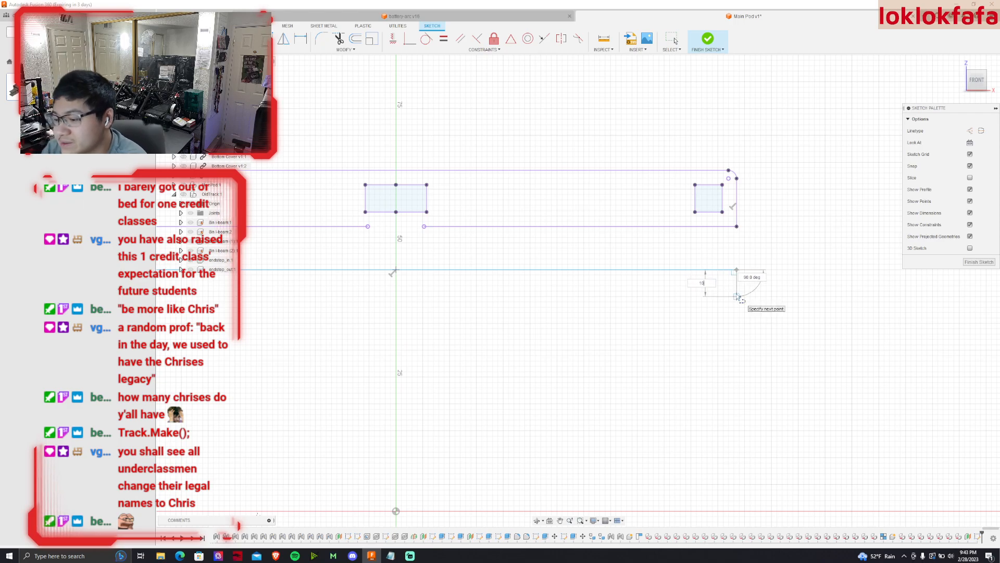
{"action": "key", "text": "Return"}
{"action": "key", "text": "Escape"}
Draw a 10.465 mm vertical line down from the left end of the new horizontal line.
{"action": "middle_click_drag", "start_coordinate": [567, 290], "coordinate": [802, 332]}
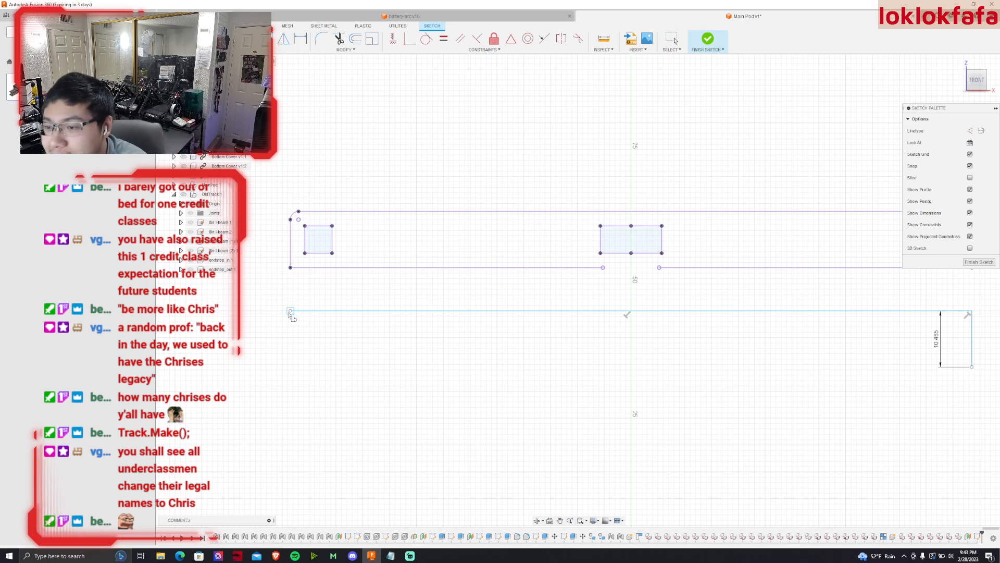
{"action": "left_click", "coordinate": [290, 311]}
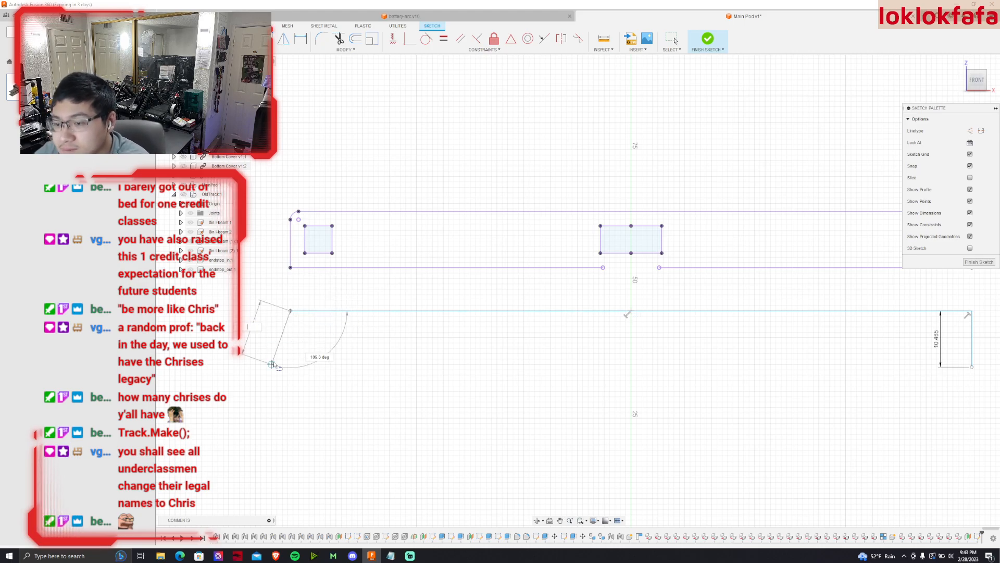
{"action": "type", "text": "10./"}
{"action": "key", "text": "BackSpace"}
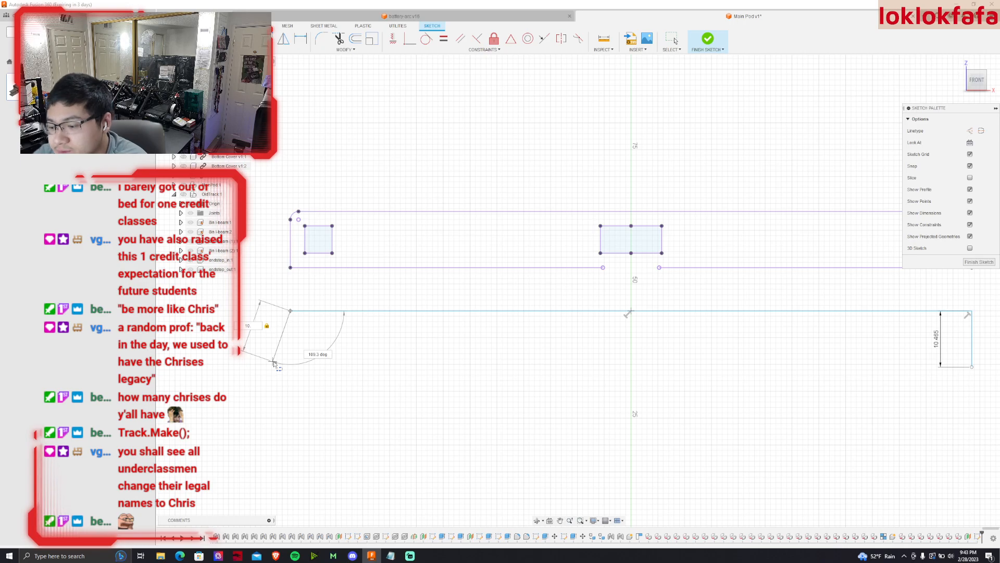
{"action": "key", "text": "Tab"}
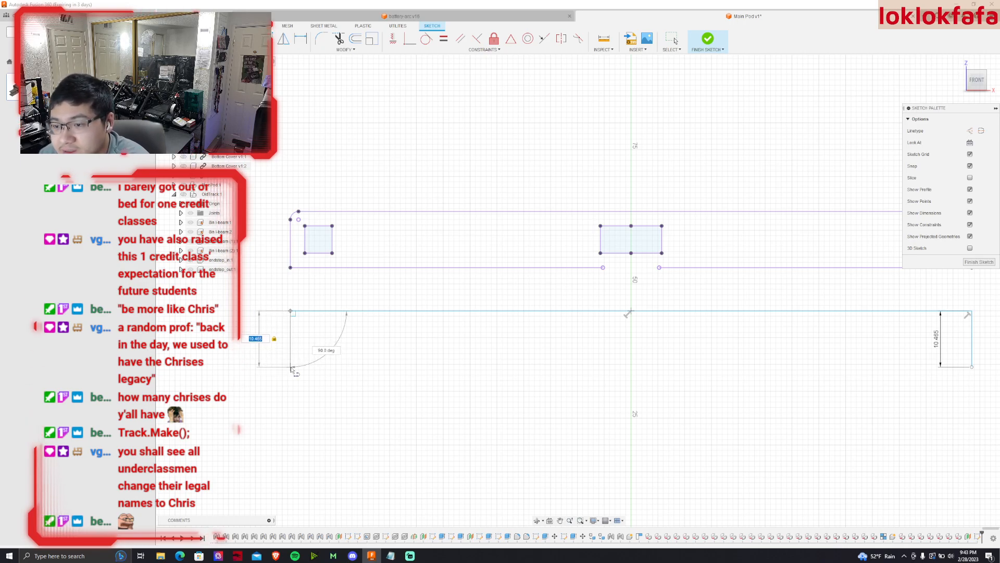
{"action": "left_click", "coordinate": [291, 366]}
Close the new flange outline with a bottom line joining the lower ends of both vertical edges.
{"action": "middle_click_drag", "start_coordinate": [471, 369], "coordinate": [126, 321]}
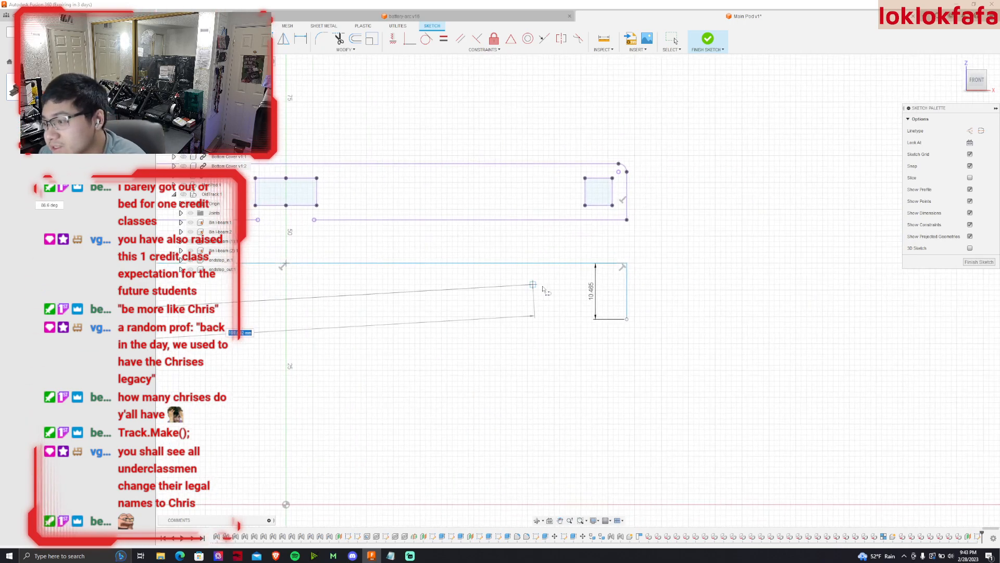
{"action": "left_click", "coordinate": [625, 319]}
{"action": "middle_click_drag", "start_coordinate": [490, 369], "coordinate": [651, 370]}
{"action": "key", "text": "Escape"}
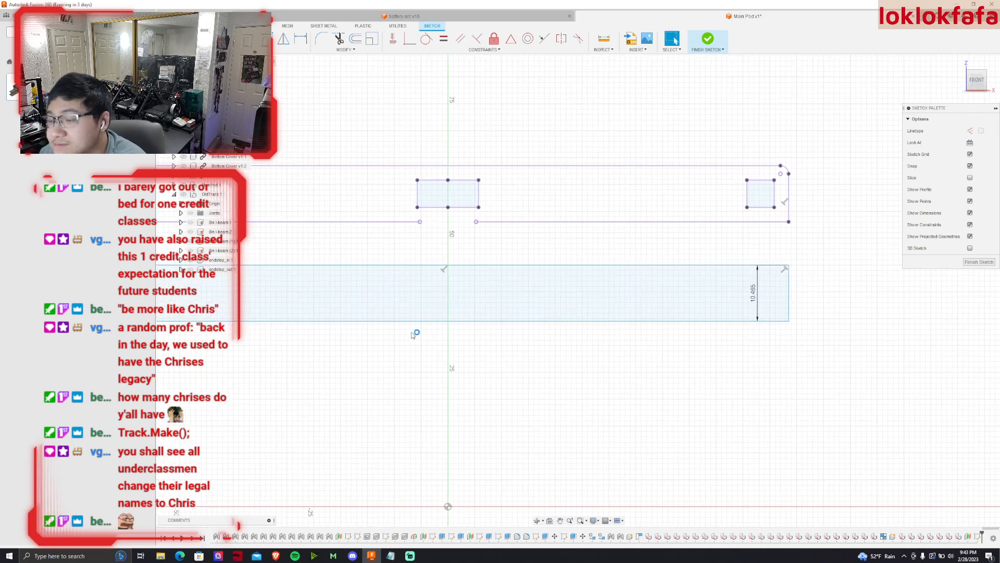
Place two points on the new outline's bottom edge, aligned with the upper flange's web gap, and trim that edge.
{"action": "middle_click_drag", "start_coordinate": [413, 331], "coordinate": [522, 327]}
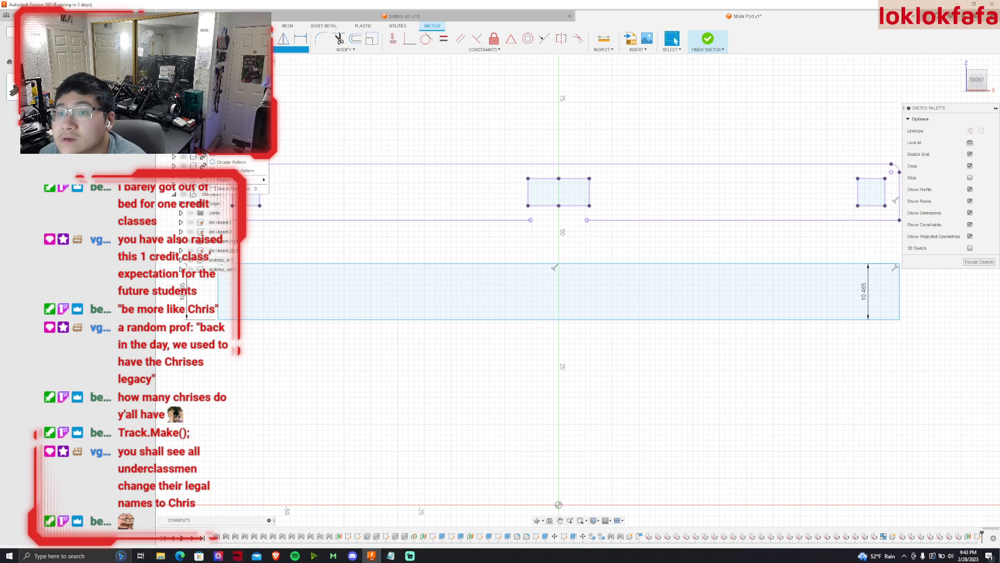
{"action": "left_click", "coordinate": [229, 136]}
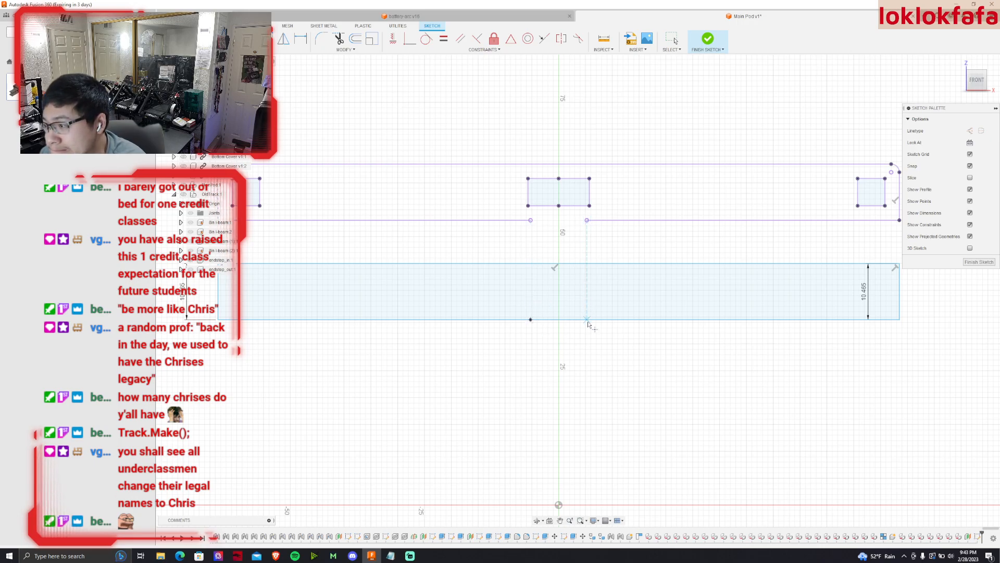
{"action": "left_click", "coordinate": [339, 38]}
{"action": "left_click", "coordinate": [569, 319]}
{"action": "mouse_move", "coordinate": [406, 326]}
{"action": "middle_mouse_down"}
{"action": "mouse_move", "coordinate": [505, 326]}
{"action": "mouse_move", "coordinate": [451, 313]}
{"action": "middle_mouse_up"}
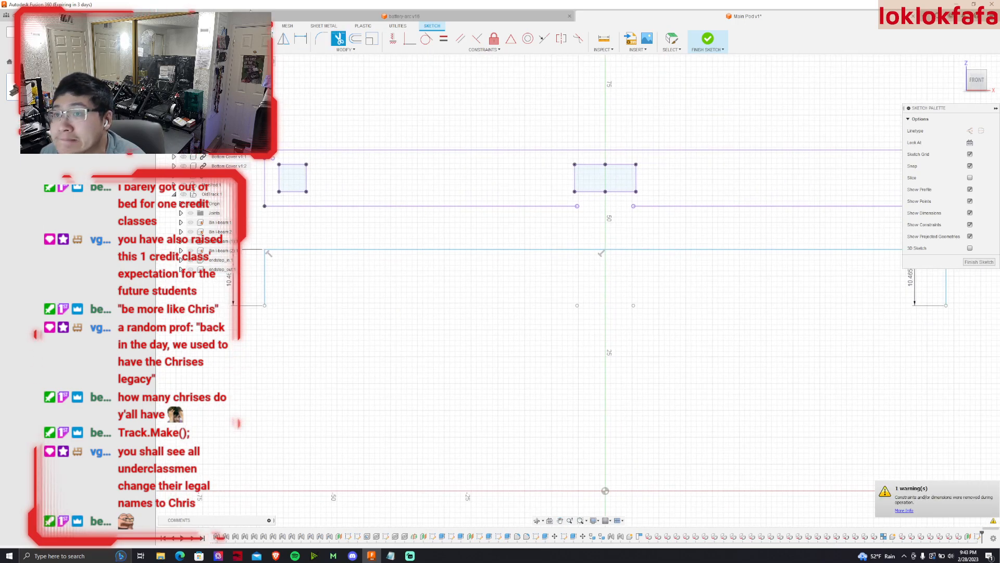
{"action": "key", "text": "Escape"}
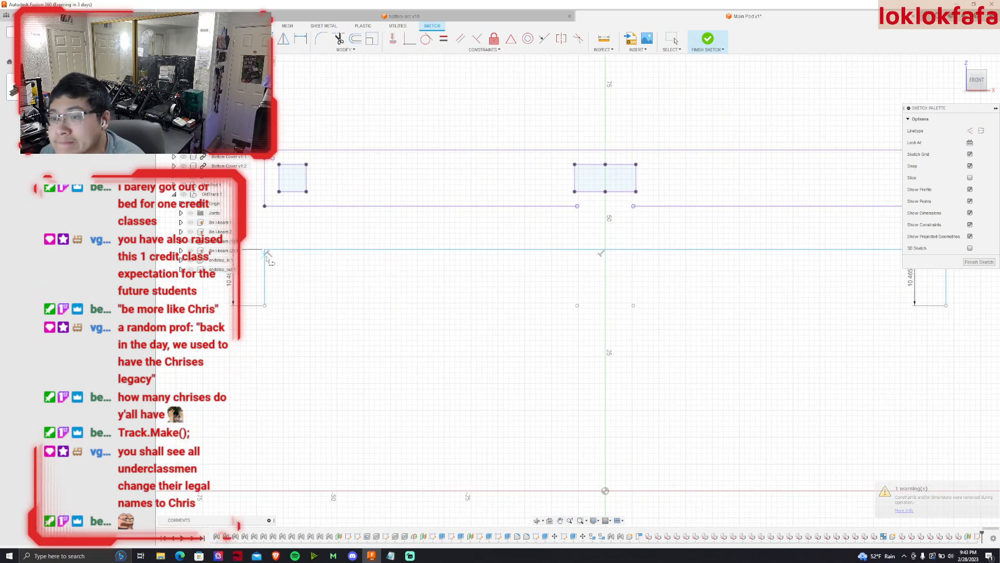
Redraw the bottom edge as two lines, each from a lower outer corner to the nearest web gap point.
{"action": "left_click", "coordinate": [264, 305]}
{"action": "left_click", "coordinate": [577, 306]}
{"action": "scroll", "coordinate": [589, 322], "scroll_direction": "down", "scroll_amount": 1}
{"action": "key", "text": "Escape"}
{"action": "key", "text": "l"}
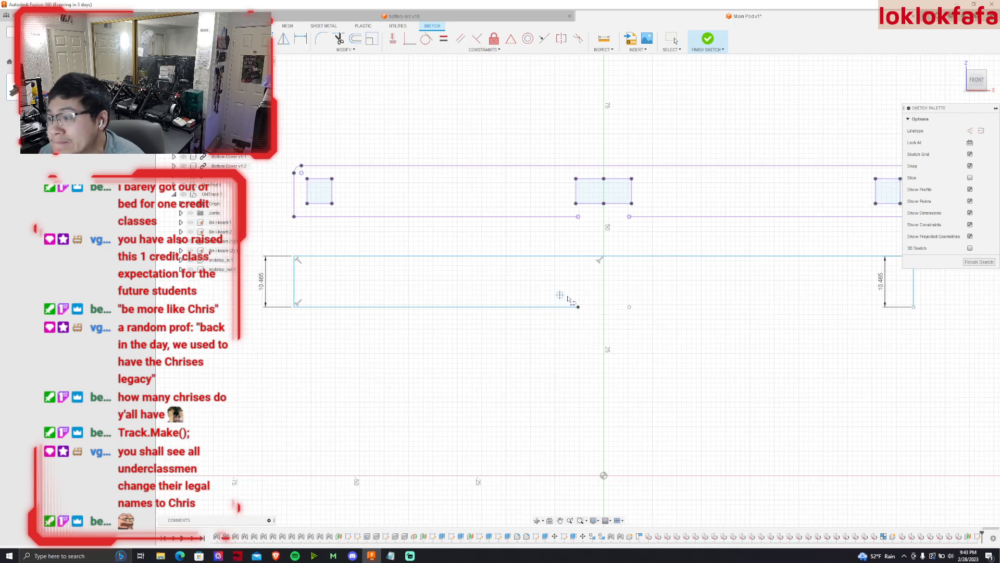
{"action": "left_click", "coordinate": [630, 306]}
{"action": "middle_click_drag", "start_coordinate": [755, 316], "coordinate": [566, 327]}
{"action": "left_click", "coordinate": [727, 319]}
Fillet the top left corner of the new flange outline.
{"action": "middle_click_drag", "start_coordinate": [265, 304], "coordinate": [506, 320]}
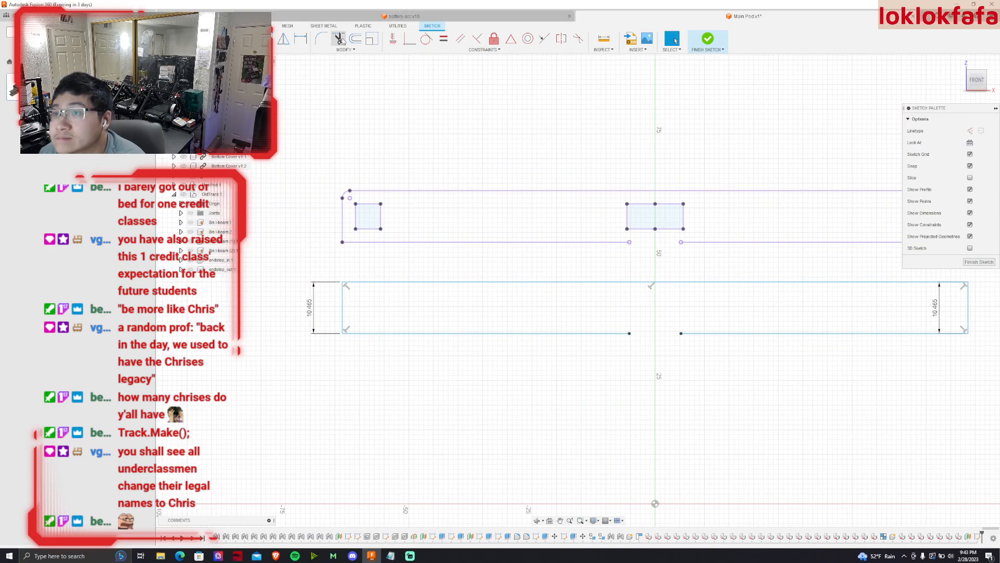
{"action": "left_click", "coordinate": [321, 38]}
{"action": "left_click", "coordinate": [359, 283]}
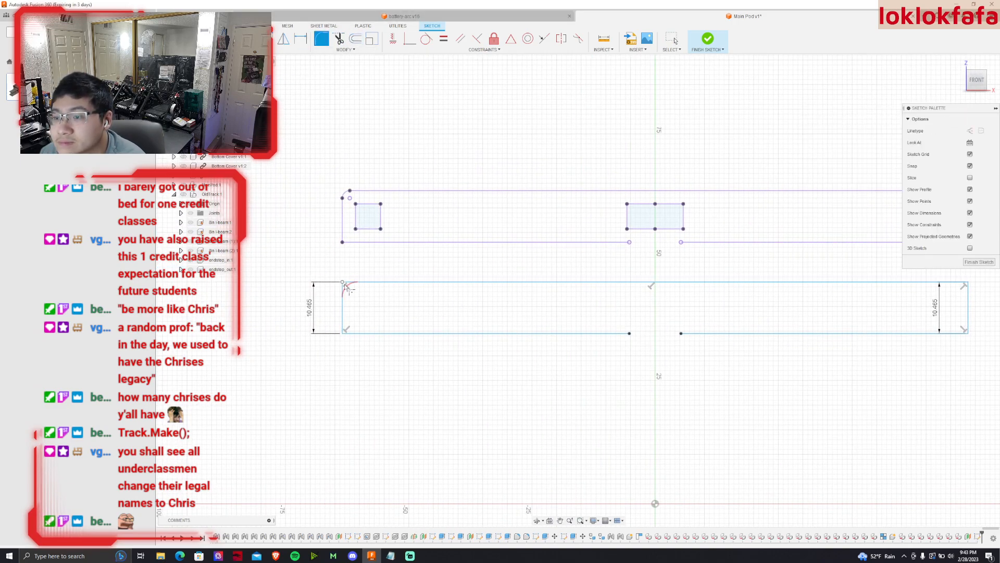
{"action": "key", "text": "Return"}
Fillet the top right corner of the new flange outline with a 1.5 mm radius.
{"action": "middle_click_drag", "start_coordinate": [374, 271], "coordinate": [130, 241]}
{"action": "left_click", "coordinate": [329, 38]}
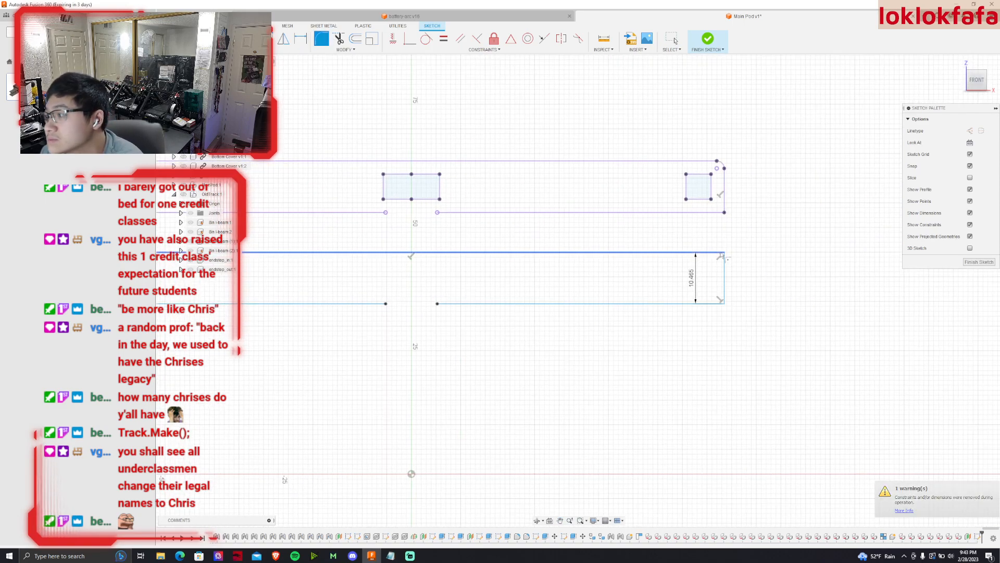
{"action": "type", "text": "1.5"}
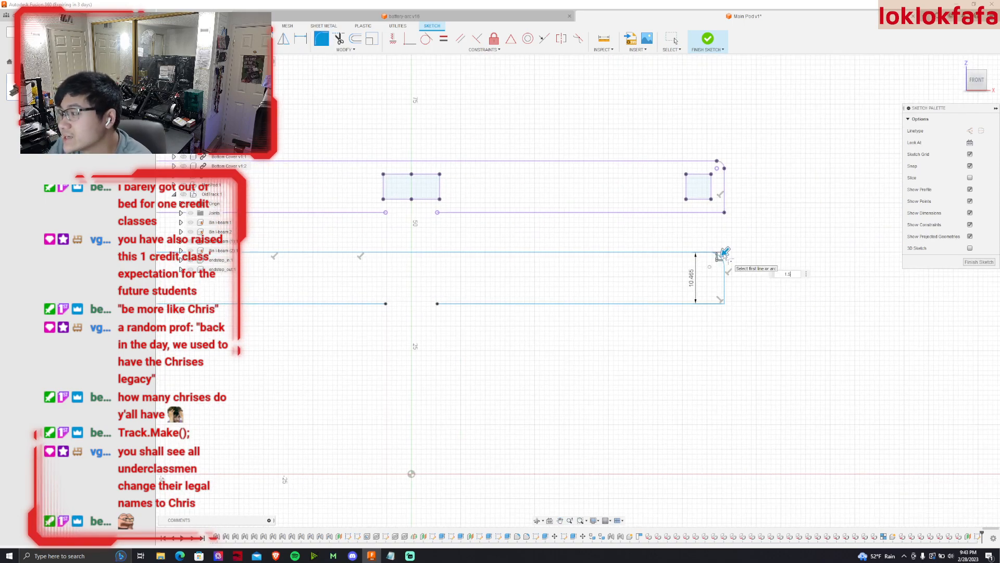
{"action": "key", "text": "Return"}
{"action": "scroll", "coordinate": [725, 235], "scroll_direction": "up", "scroll_amount": 5}
{"action": "scroll", "coordinate": [747, 274], "scroll_direction": "down", "scroll_amount": 5}
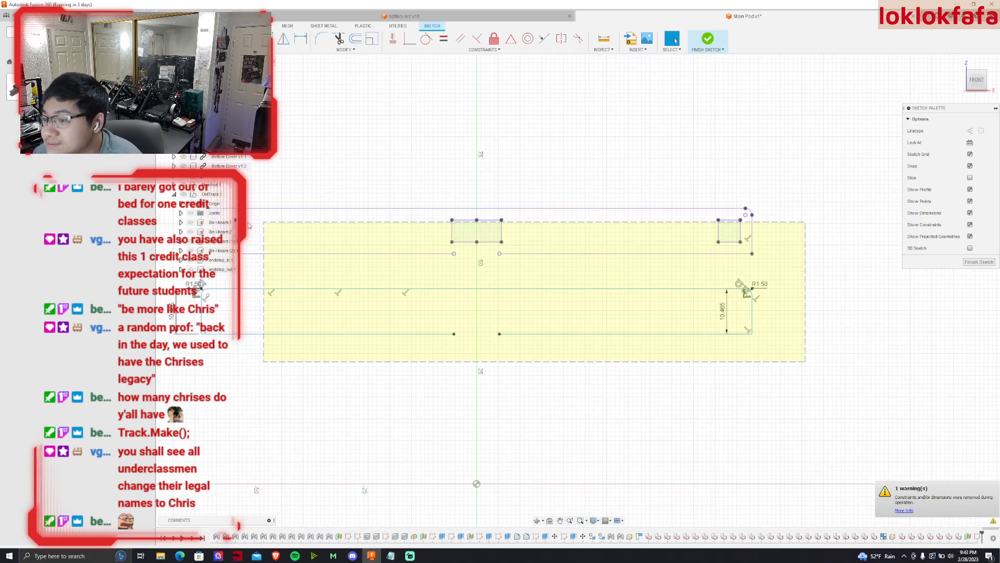
Move the whole new flange outline straight down, farther below the original upper flange.
{"action": "double_click", "coordinate": [229, 288]}
{"action": "key", "text": "m"}
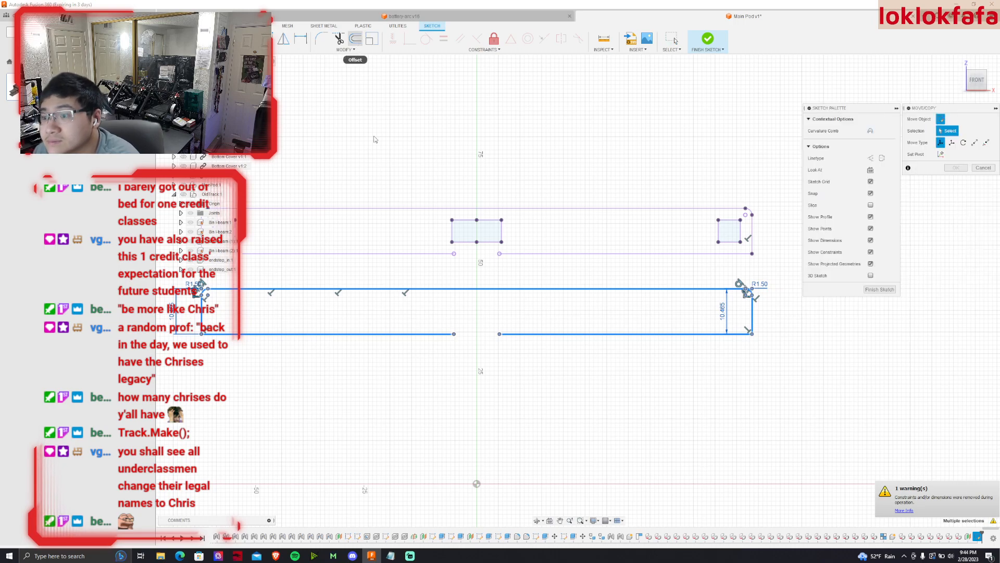
{"action": "middle_click_drag", "start_coordinate": [199, 275], "coordinate": [262, 213]}
{"action": "left_click_drag", "start_coordinate": [265, 211], "coordinate": [265, 323]}
{"action": "middle_click_drag", "start_coordinate": [446, 214], "coordinate": [474, 47]}
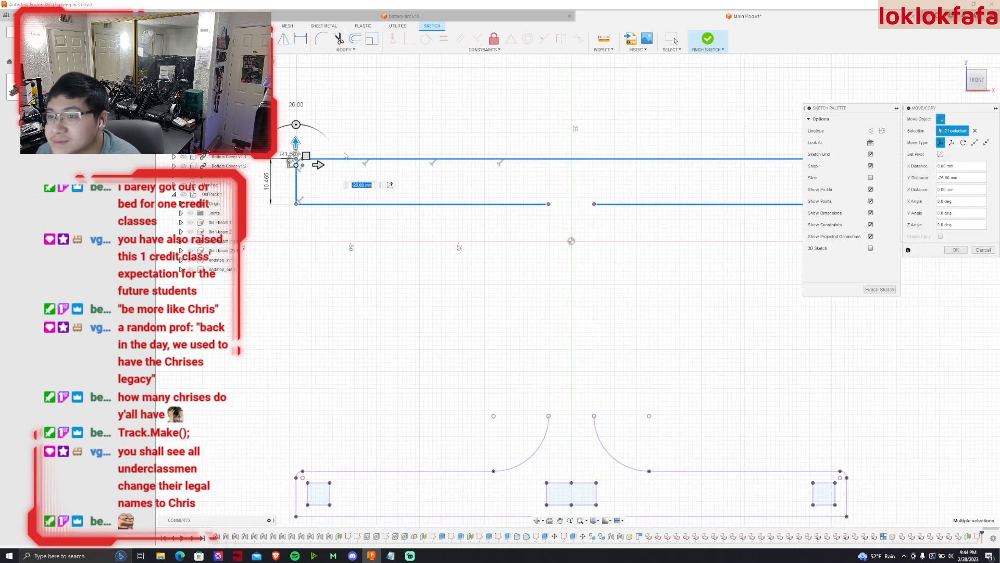
{"action": "left_click_drag", "start_coordinate": [295, 145], "coordinate": [296, 75]}
{"action": "scroll", "coordinate": [486, 232], "scroll_direction": "up", "scroll_amount": 1}
{"action": "middle_click_drag", "start_coordinate": [486, 232], "coordinate": [427, 266]}
{"action": "scroll", "coordinate": [428, 266], "scroll_direction": "up", "scroll_amount": 1}
{"action": "left_click", "coordinate": [956, 249]}
Finish the sketch and show the OldTrack component together with the pod.
{"action": "scroll", "coordinate": [557, 283], "scroll_direction": "down", "scroll_amount": 3}
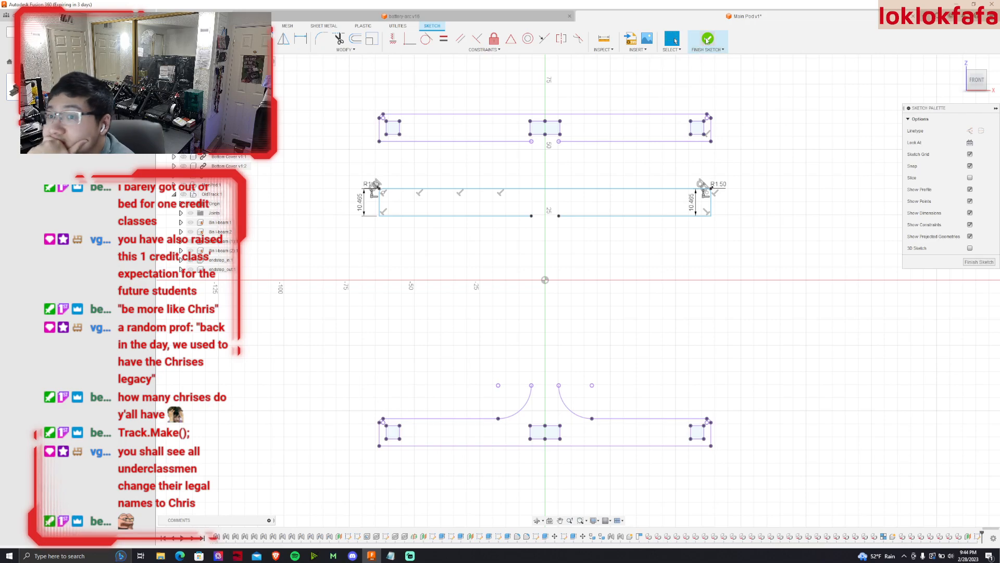
{"action": "left_click", "coordinate": [699, 48]}
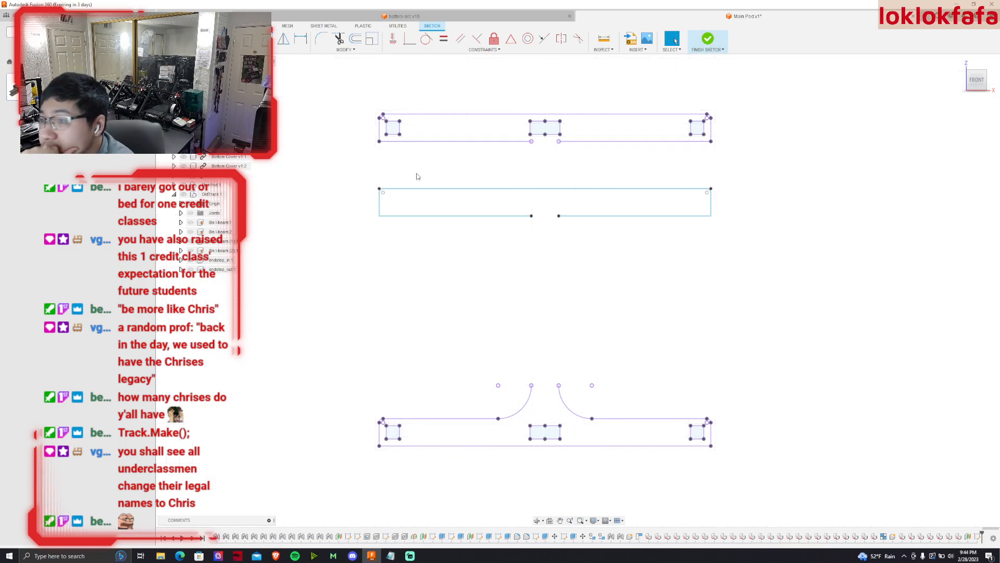
{"action": "scroll", "coordinate": [397, 287], "scroll_direction": "down", "scroll_amount": 1}
{"action": "scroll", "coordinate": [397, 287], "scroll_direction": "down", "scroll_amount": 1}
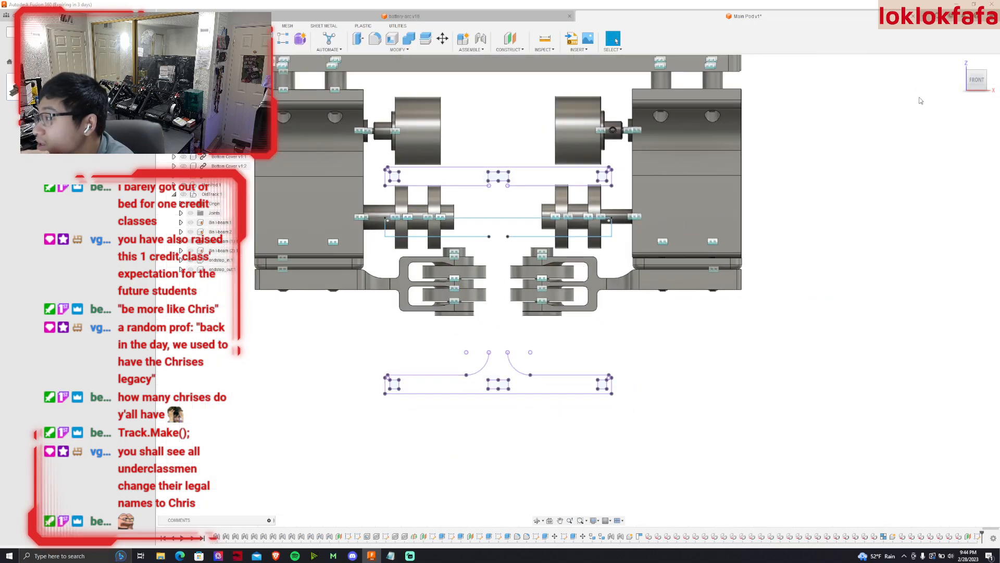
{"action": "left_click_drag", "start_coordinate": [976, 80], "coordinate": [638, 231]}
{"action": "middle_click_drag", "start_coordinate": [637, 233], "coordinate": [332, 297]}
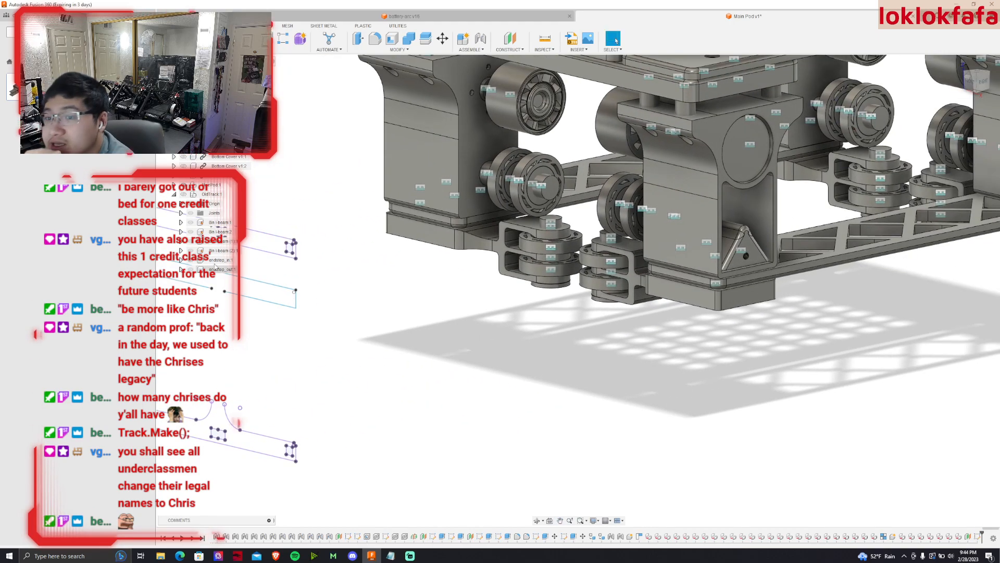
{"action": "left_click", "coordinate": [183, 194]}
{"action": "scroll", "coordinate": [693, 229], "scroll_direction": "up", "scroll_amount": 1}
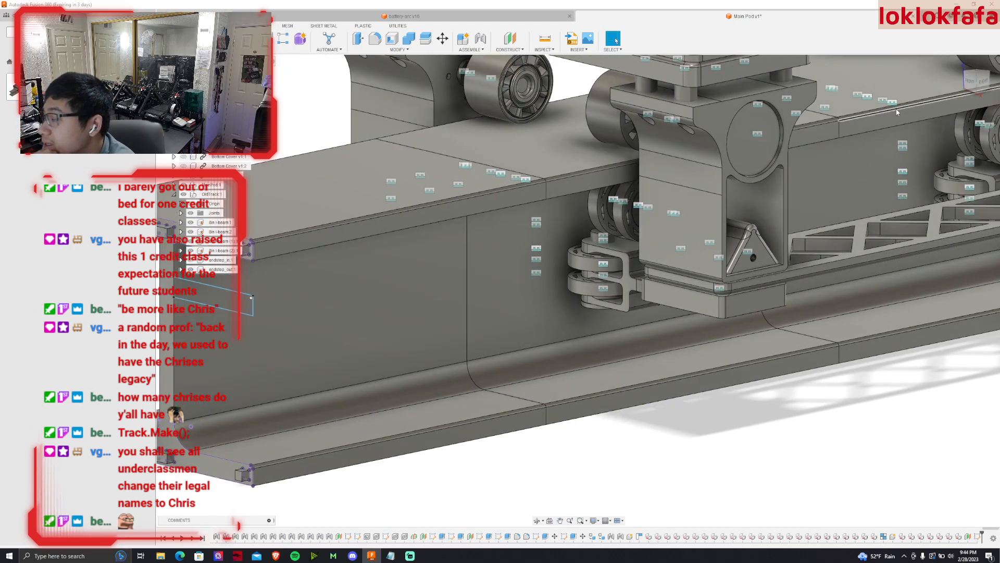
Measure the distance between the upper flange's underside and the lower flange's top face.
{"action": "mouse_move", "coordinate": [970, 82]}
{"action": "left_mouse_down"}
{"action": "mouse_move", "coordinate": [976, 63]}
{"action": "mouse_move", "coordinate": [979, 71]}
{"action": "left_mouse_up"}
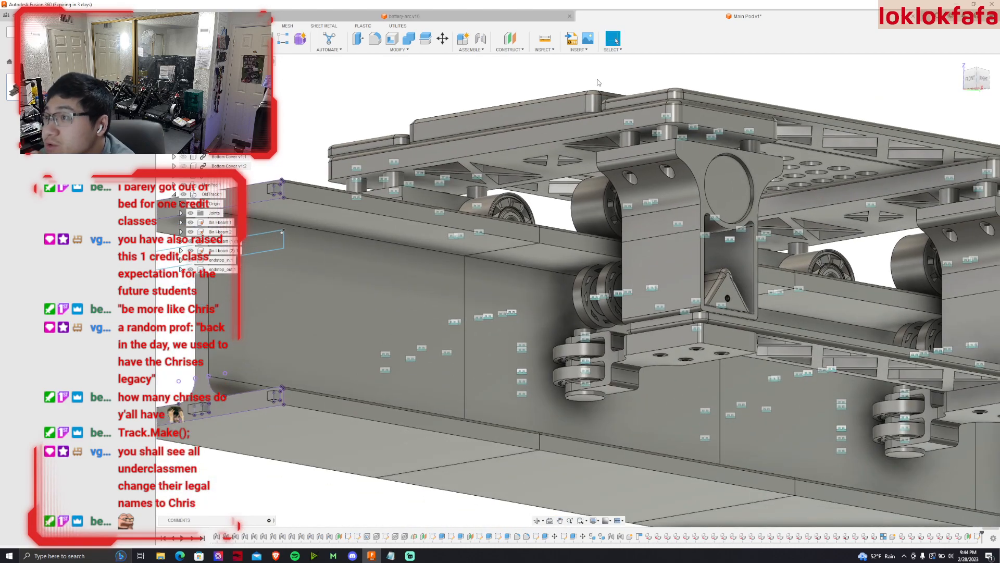
{"action": "key", "text": "i"}
{"action": "left_click", "coordinate": [558, 263]}
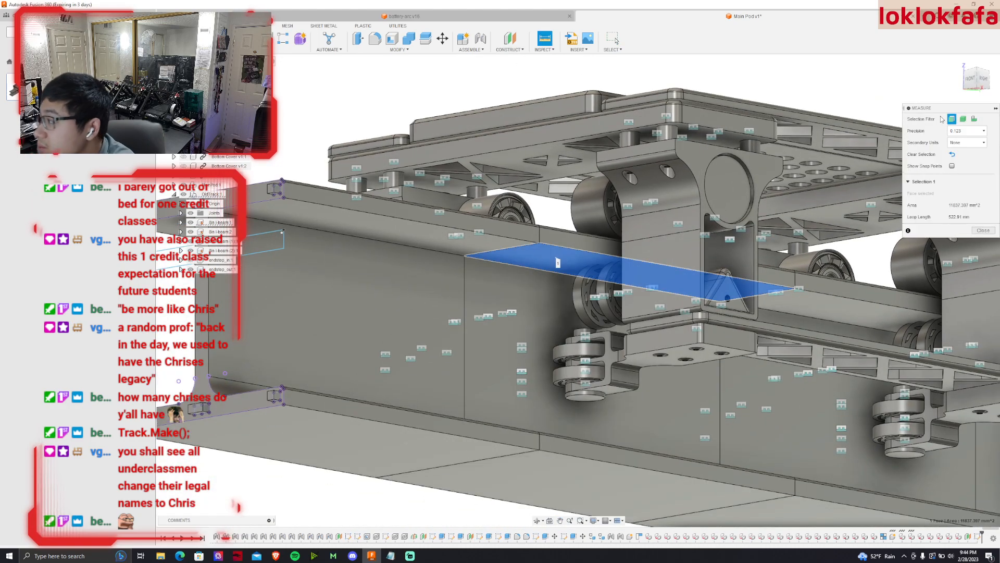
{"action": "left_click", "coordinate": [979, 91]}
{"action": "left_click", "coordinate": [581, 304]}
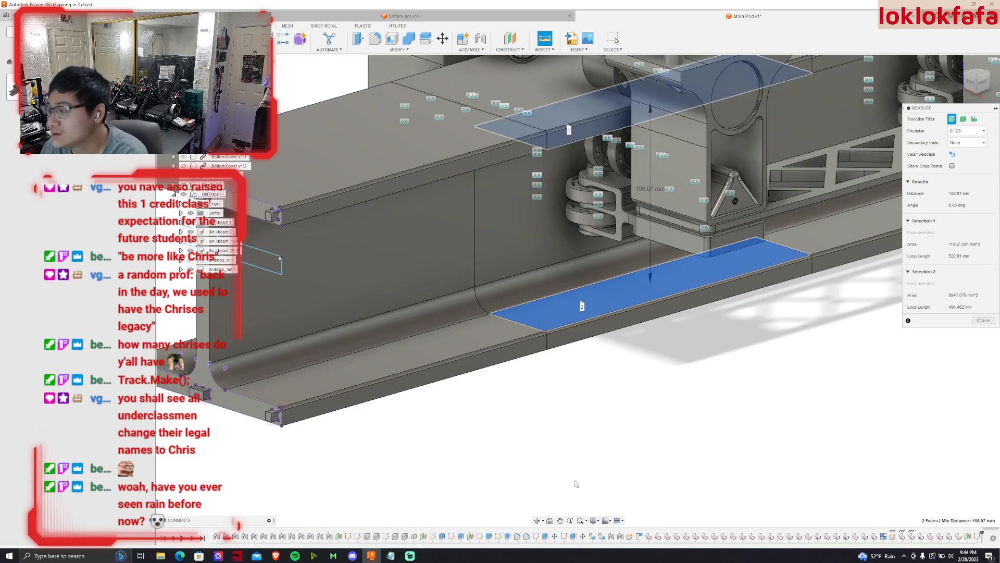
{"action": "key", "text": "Escape"}
Measure the distance from the bottom circular edge of the lower guide wheel's axle to the lower flange's top face.
{"action": "scroll", "coordinate": [599, 172], "scroll_direction": "down", "scroll_amount": 1}
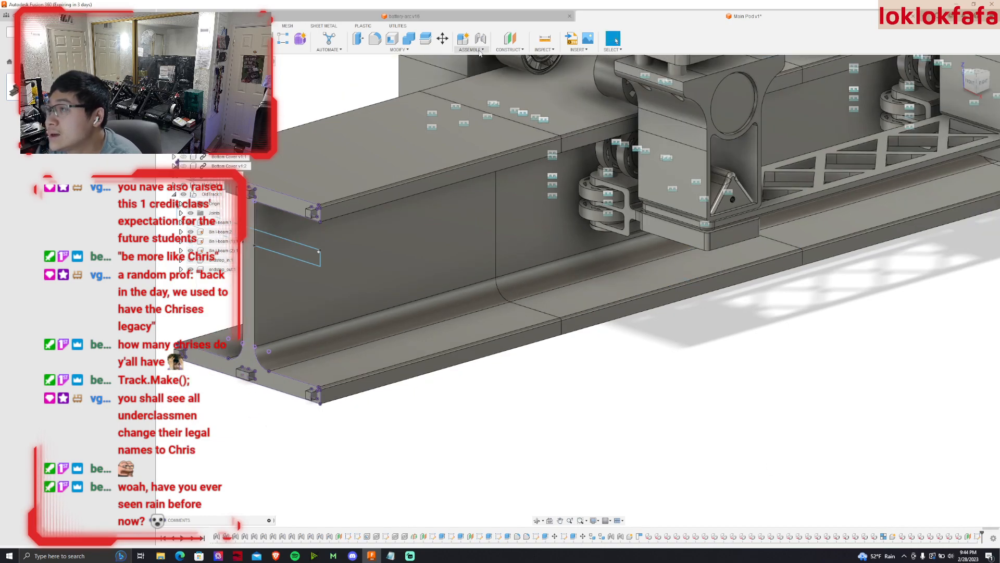
{"action": "left_click", "coordinate": [545, 38]}
{"action": "middle_click_drag", "start_coordinate": [583, 344], "coordinate": [617, 427], "text": "shift"}
{"action": "left_click", "coordinate": [609, 435]}
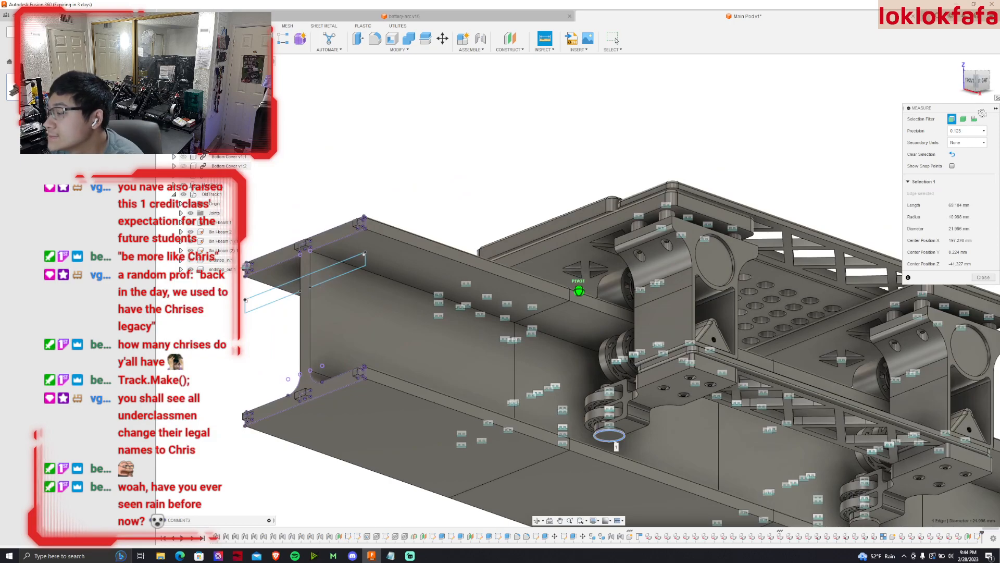
{"action": "middle_click_drag", "start_coordinate": [579, 290], "coordinate": [586, 266], "text": "shift"}
{"action": "left_click", "coordinate": [585, 260]}
{"action": "scroll", "coordinate": [605, 249], "scroll_direction": "up", "scroll_amount": 2}
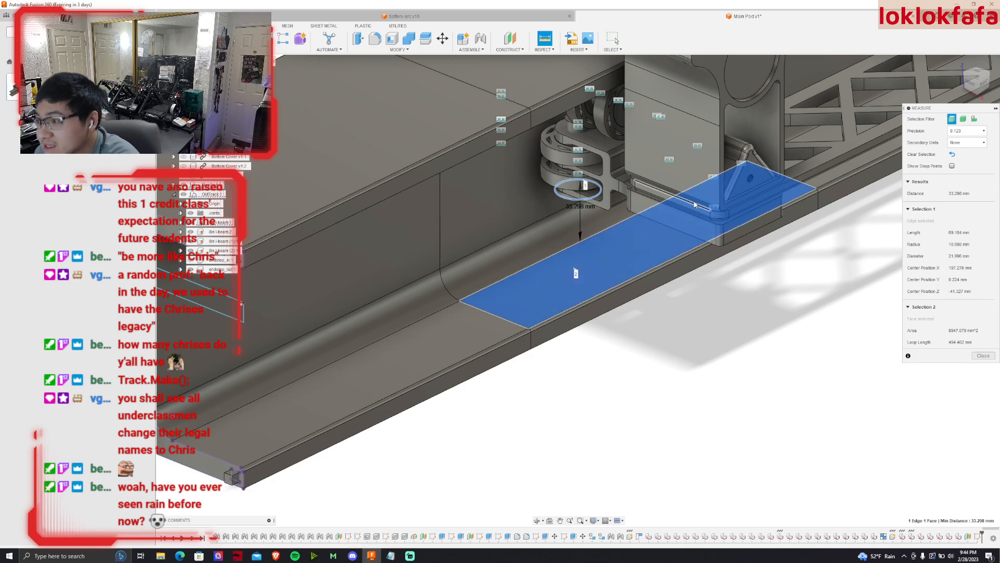
{"action": "left_click", "coordinate": [985, 59]}
{"action": "left_click", "coordinate": [985, 59]}
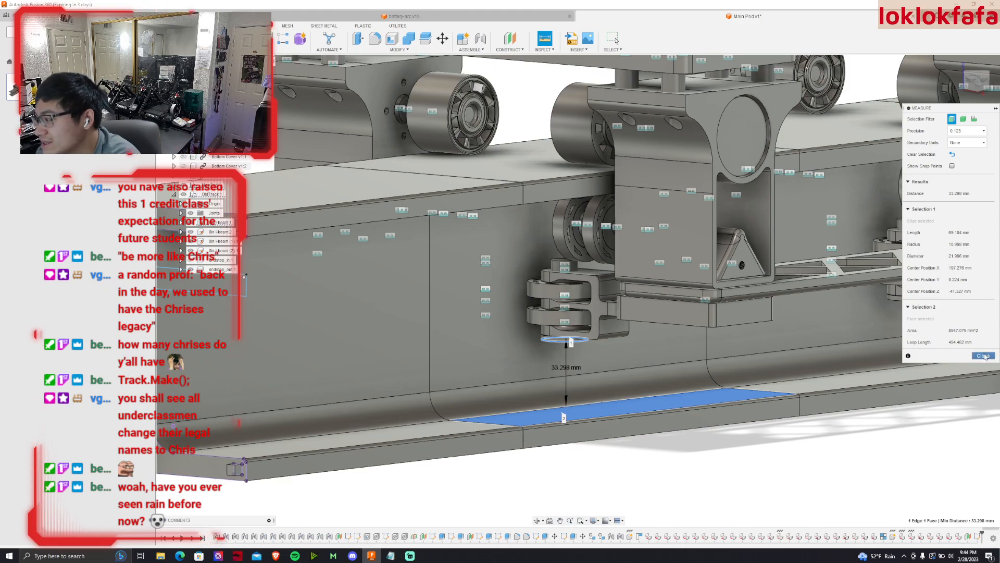
{"action": "key", "text": "Escape"}
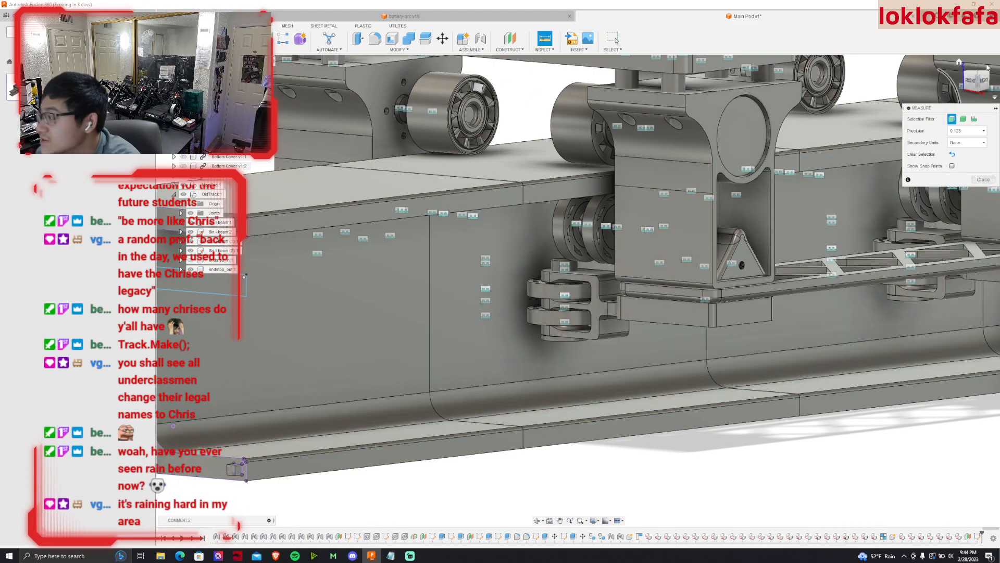
Measure the distance from the guide wheel axle's bottom edge to the upper edge of the web fillet.
{"action": "left_click", "coordinate": [555, 340]}
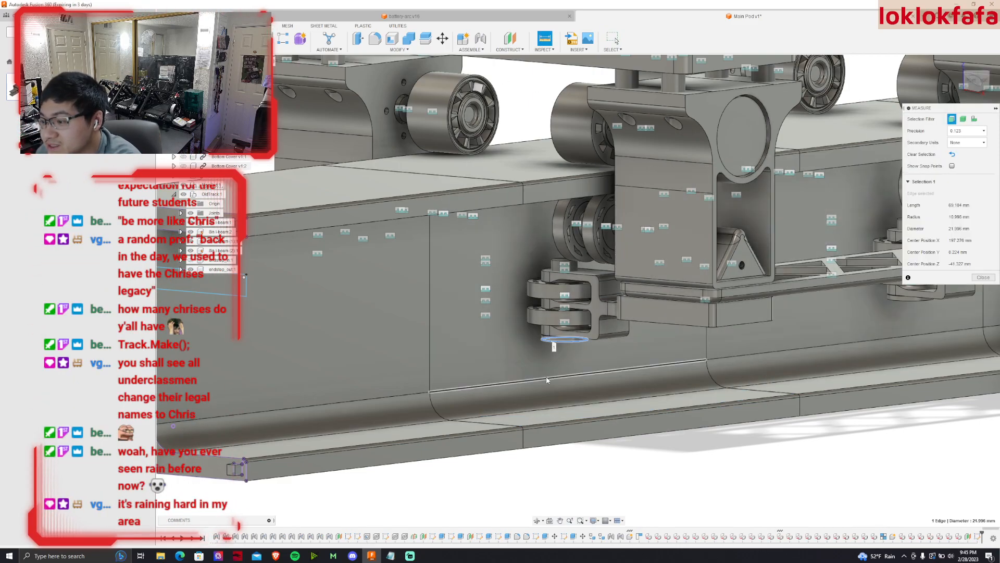
{"action": "left_click", "coordinate": [547, 377]}
{"action": "scroll", "coordinate": [607, 339], "scroll_direction": "up", "scroll_amount": 3}
{"action": "middle_click_drag", "start_coordinate": [884, 212], "coordinate": [922, 276], "text": "shift"}
{"action": "left_click", "coordinate": [983, 343]}
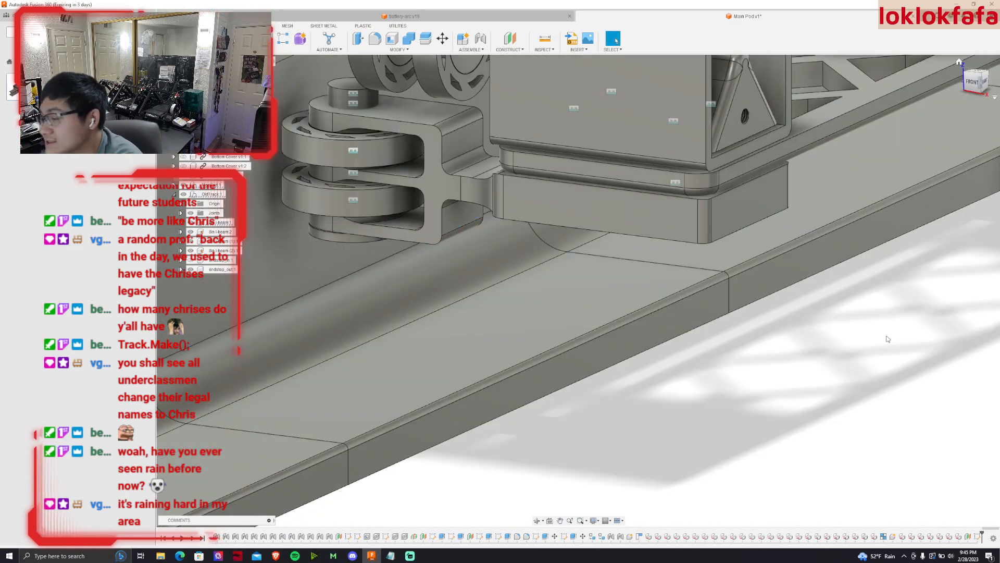
Measure the height from the web fillet's upper edge to the lower flange's top face.
{"action": "middle_click_drag", "start_coordinate": [625, 235], "coordinate": [409, 287], "text": "shift"}
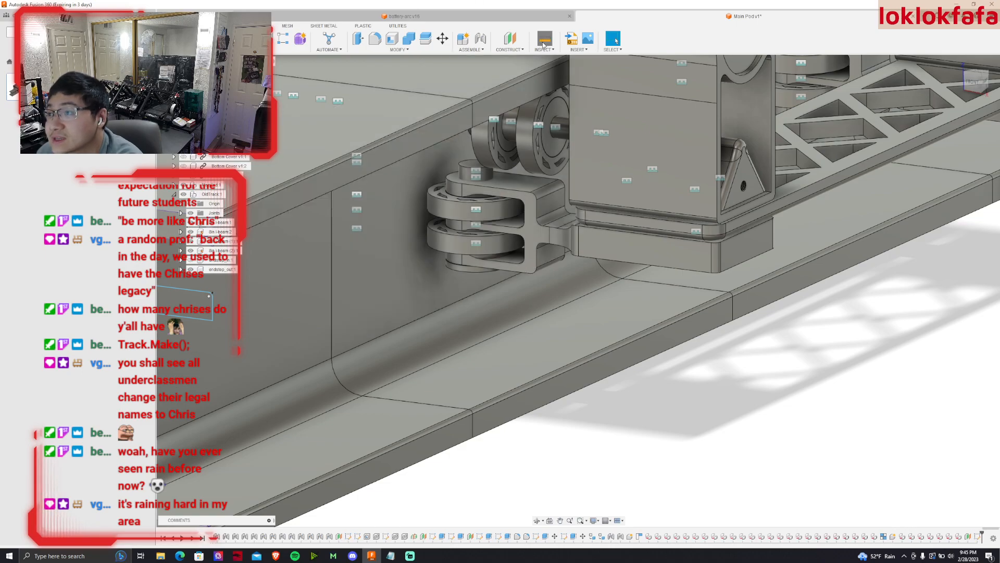
{"action": "left_click", "coordinate": [544, 45]}
{"action": "left_click", "coordinate": [451, 310]}
{"action": "left_click", "coordinate": [496, 372]}
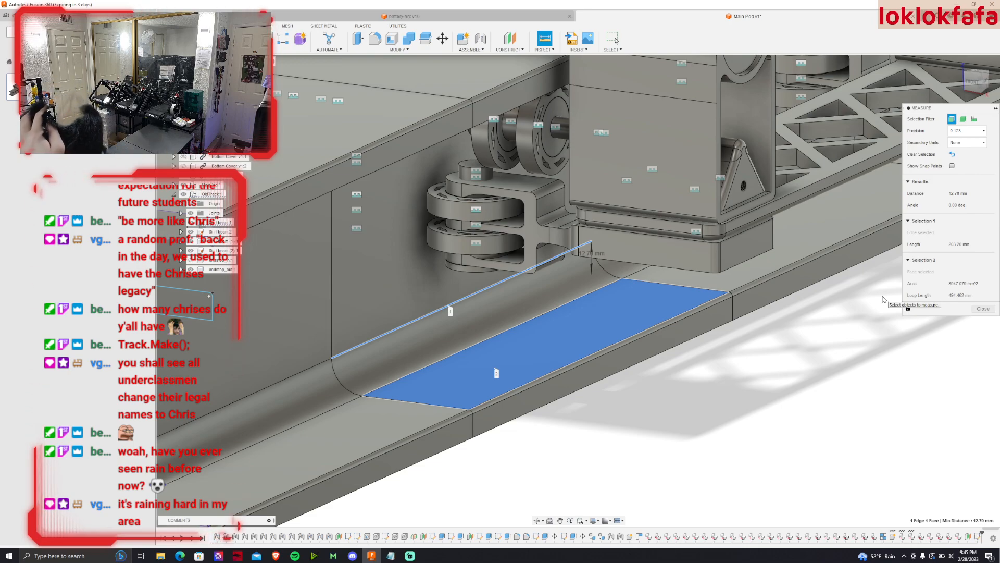
Examine the clearance between the lower guide wheels and the I-beam's lower fillet from the front and at an angle.
{"action": "scroll", "coordinate": [781, 232], "scroll_direction": "down", "scroll_amount": 5}
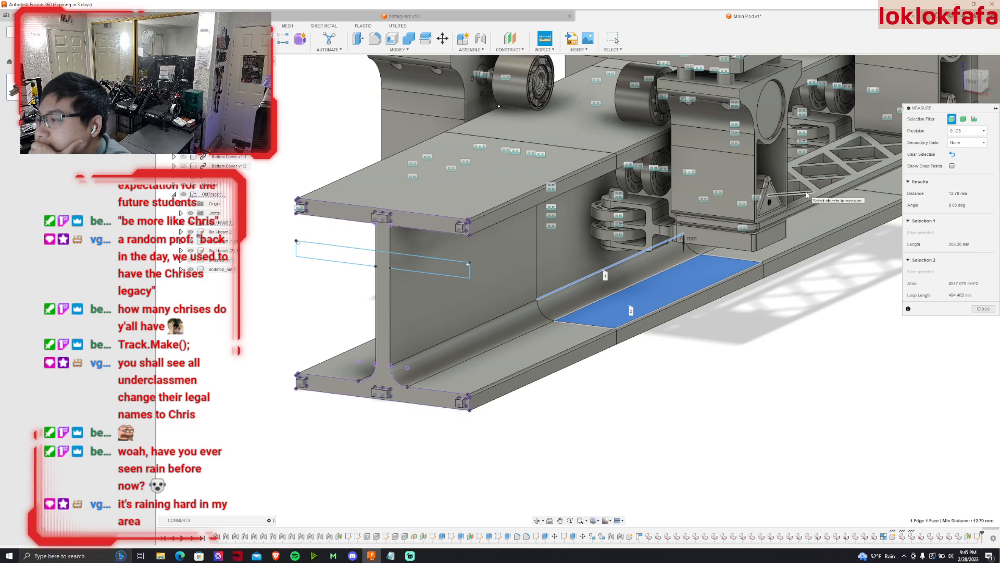
{"action": "scroll", "coordinate": [685, 301], "scroll_direction": "up", "scroll_amount": 3}
{"action": "left_click_drag", "start_coordinate": [975, 85], "coordinate": [973, 69]}
{"action": "left_click", "coordinate": [974, 80]}
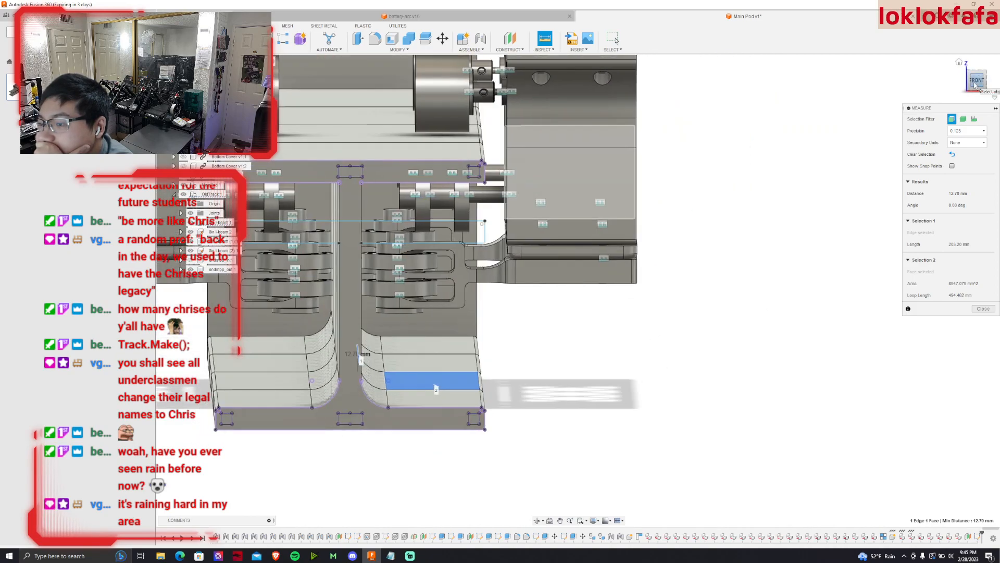
{"action": "scroll", "coordinate": [432, 362], "scroll_direction": "up", "scroll_amount": 2}
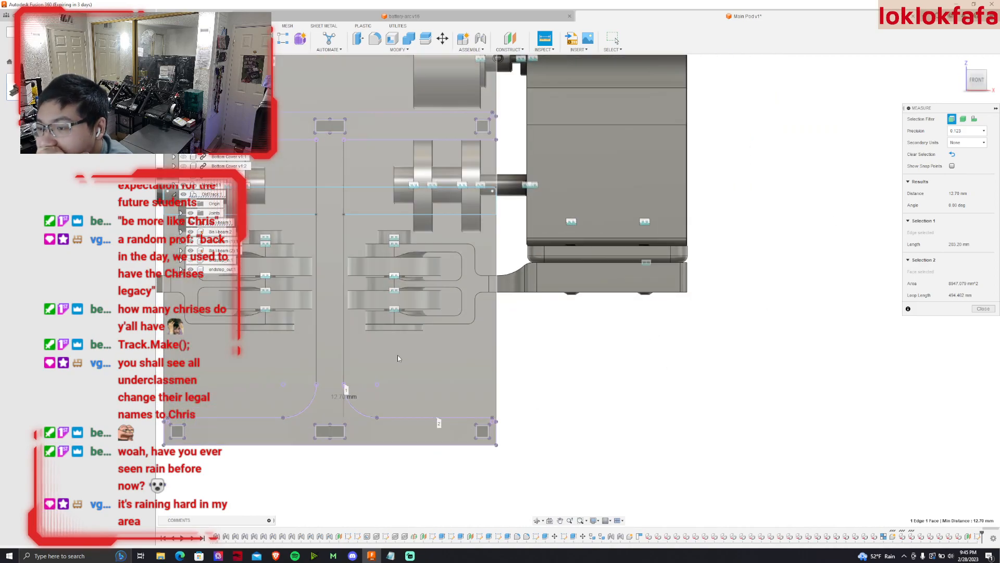
{"action": "scroll", "coordinate": [385, 360], "scroll_direction": "down", "scroll_amount": 2}
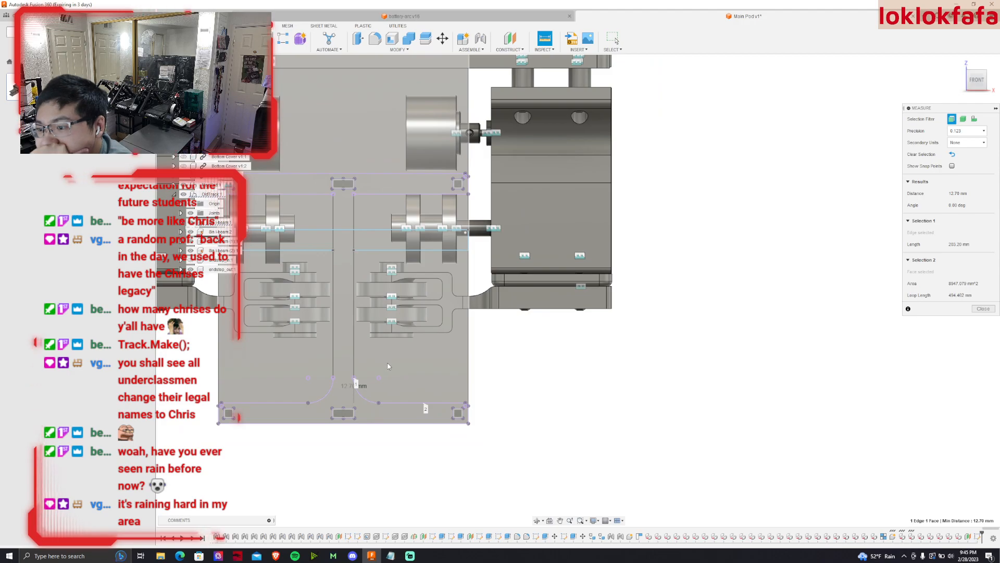
{"action": "middle_click_drag", "start_coordinate": [391, 364], "coordinate": [453, 350], "text": "shift"}
{"action": "mouse_move", "coordinate": [973, 94]}
{"action": "left_mouse_down"}
{"action": "mouse_move", "coordinate": [978, 104]}
{"action": "mouse_move", "coordinate": [979, 86]}
{"action": "left_mouse_up"}
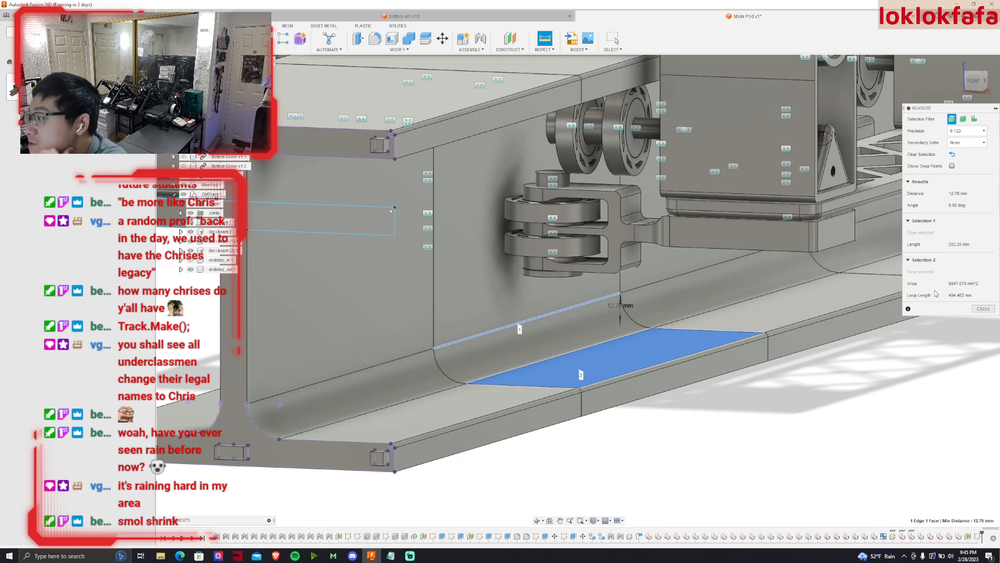
{"action": "left_click", "coordinate": [983, 309]}
Measure the distance from the guide wheel axle's bottom face to the web fillet's upper edge.
{"action": "left_click", "coordinate": [977, 99]}
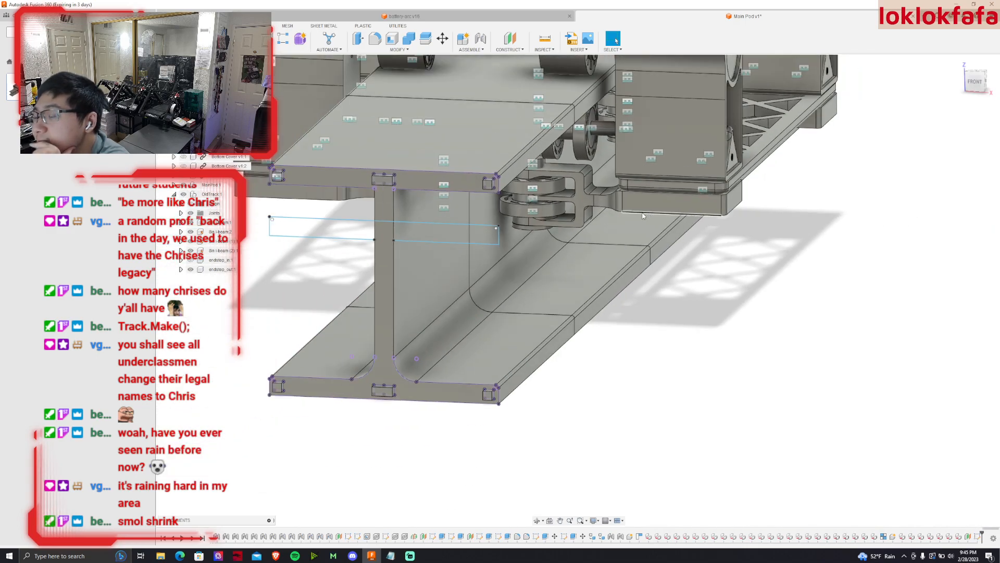
{"action": "left_click_drag", "start_coordinate": [975, 84], "coordinate": [940, 62]}
{"action": "left_click", "coordinate": [545, 38]}
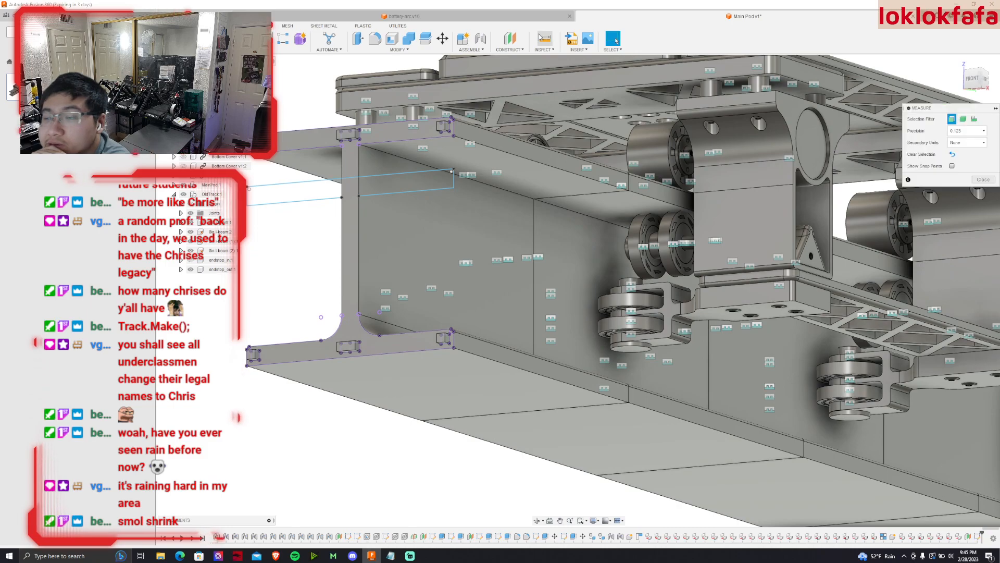
{"action": "scroll", "coordinate": [720, 348], "scroll_direction": "up", "scroll_amount": 3}
{"action": "left_click", "coordinate": [569, 345]}
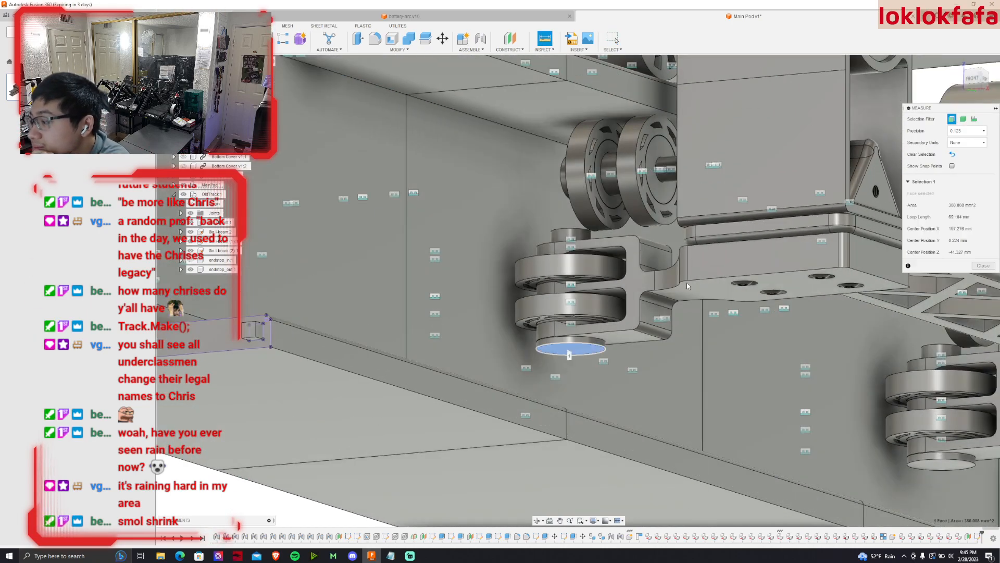
{"action": "middle_click_drag", "start_coordinate": [570, 345], "coordinate": [629, 85]}
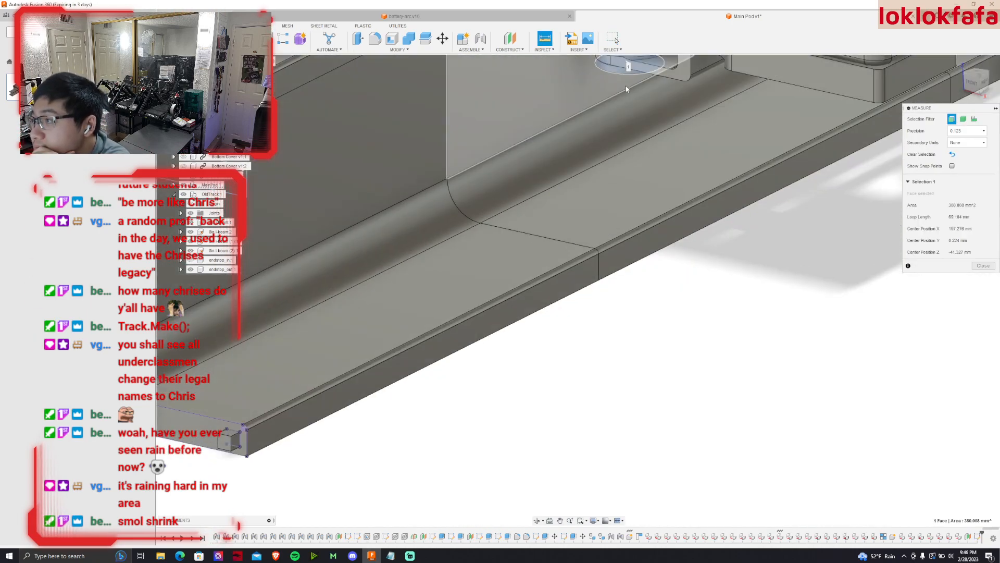
{"action": "left_click", "coordinate": [617, 96]}
{"action": "scroll", "coordinate": [576, 164], "scroll_direction": "down", "scroll_amount": 2}
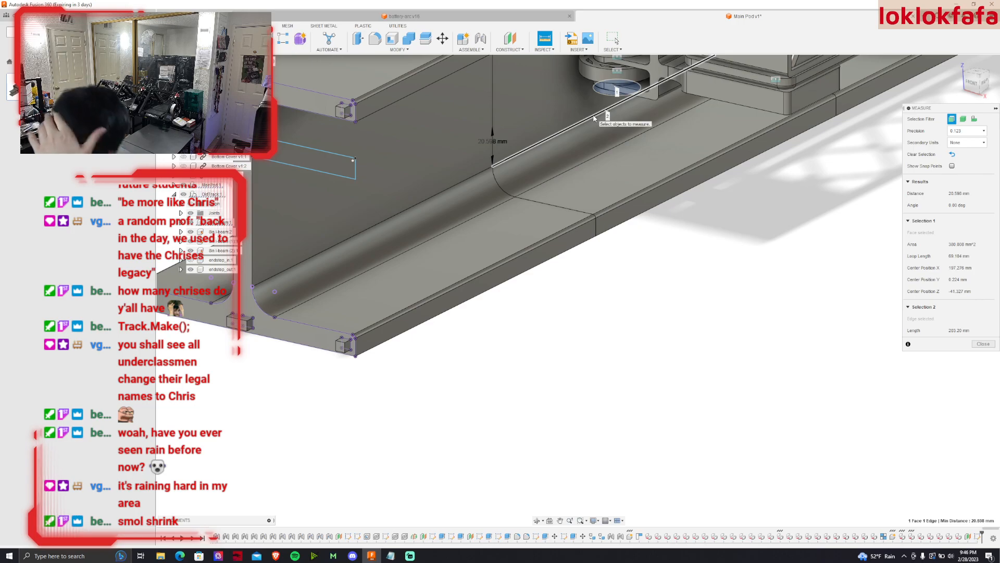
{"action": "left_click", "coordinate": [983, 344]}
Hide the MainPod and OldTrack components and reopen the track profile sketch for editing.
{"action": "scroll", "coordinate": [850, 324], "scroll_direction": "down", "scroll_amount": 3}
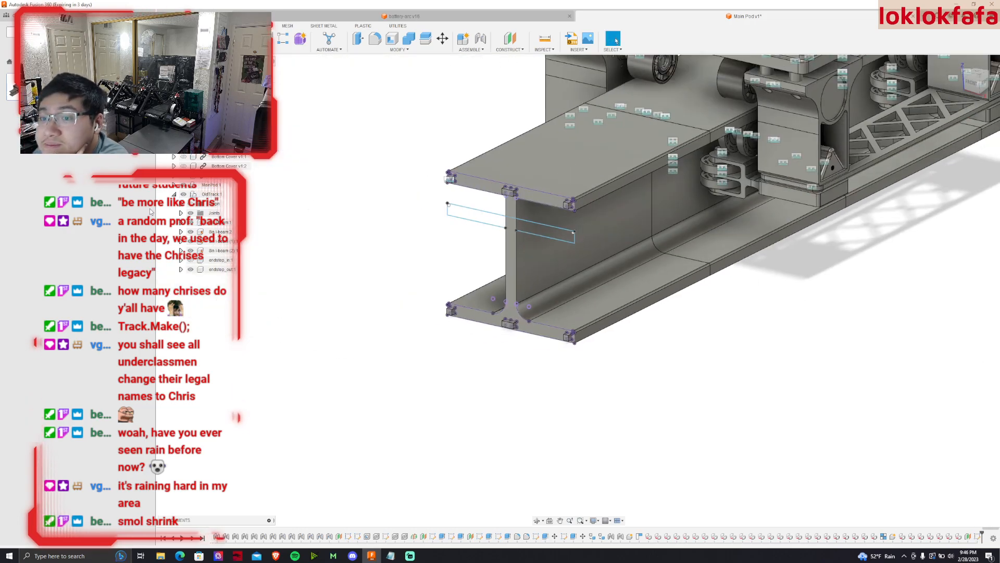
{"action": "left_click", "coordinate": [184, 184]}
{"action": "left_click", "coordinate": [183, 193]}
{"action": "double_click", "coordinate": [971, 534]}
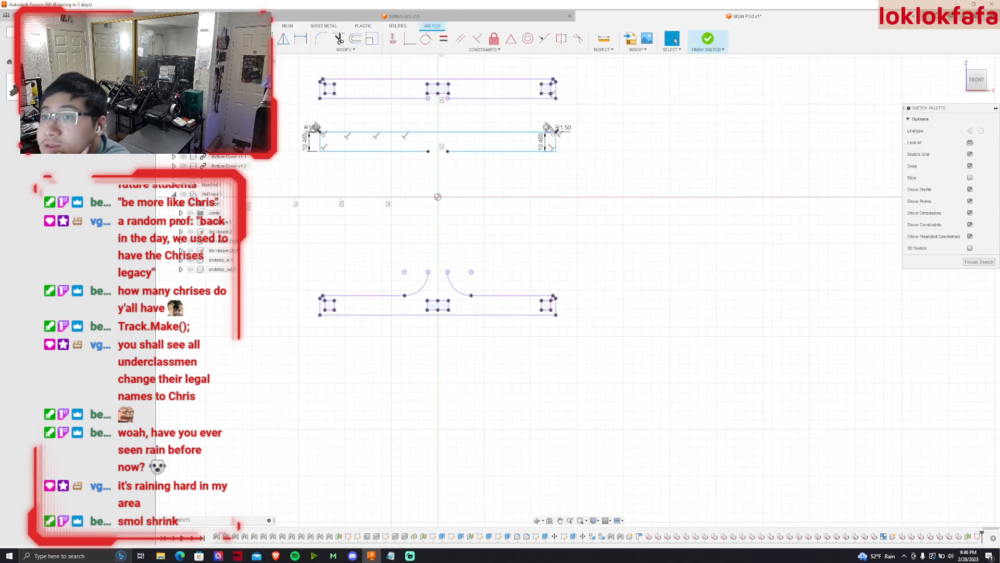
Draw an 86.07 mm vertical reference line upward from where the left web fillet meets the lower flange.
{"action": "left_click", "coordinate": [428, 272]}
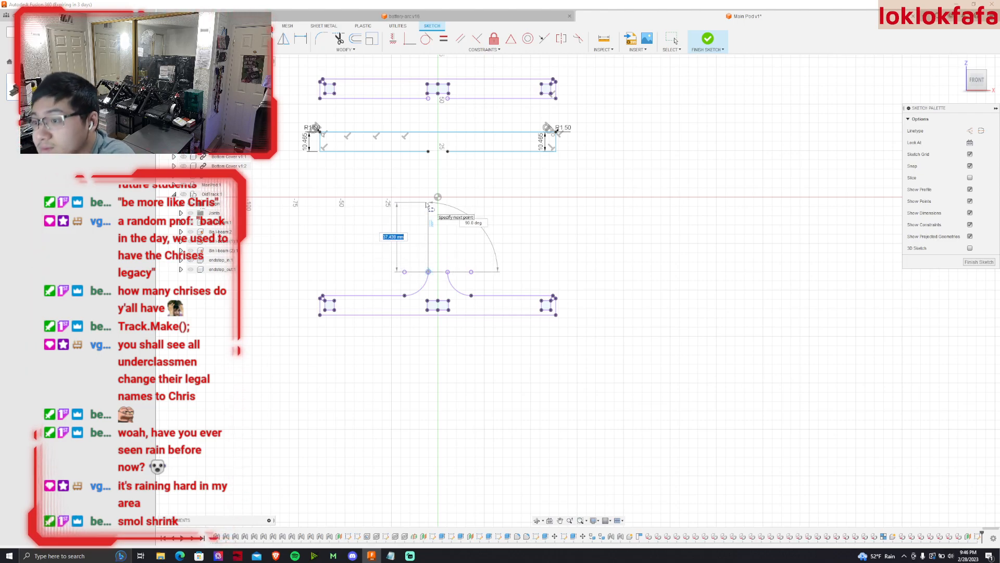
{"action": "key", "text": "Escape"}
{"action": "key", "text": "l"}
{"action": "left_click", "coordinate": [405, 295]}
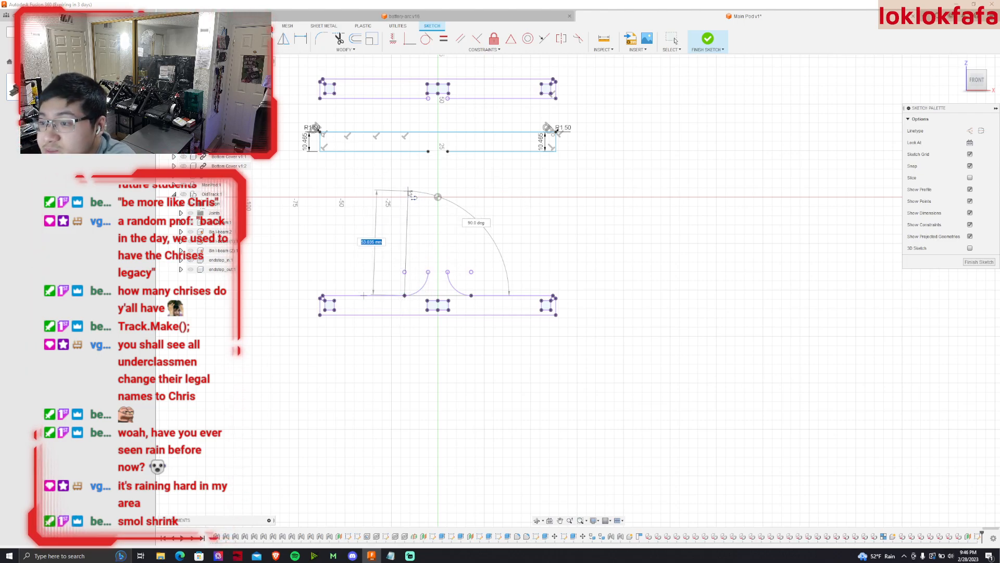
{"action": "scroll", "coordinate": [406, 180], "scroll_direction": "up", "scroll_amount": 3}
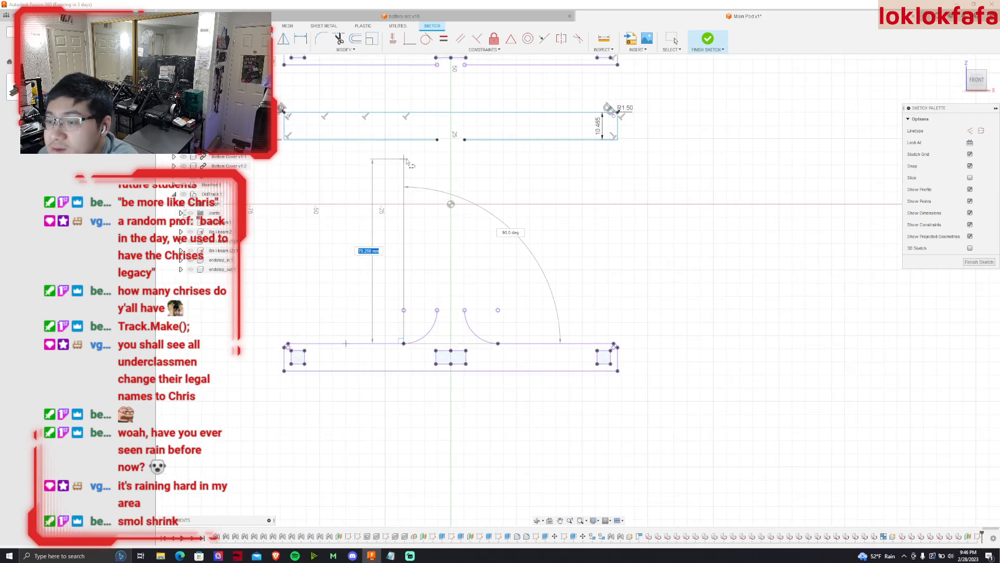
{"action": "type", "text": "80"}
{"action": "key", "text": "Tab"}
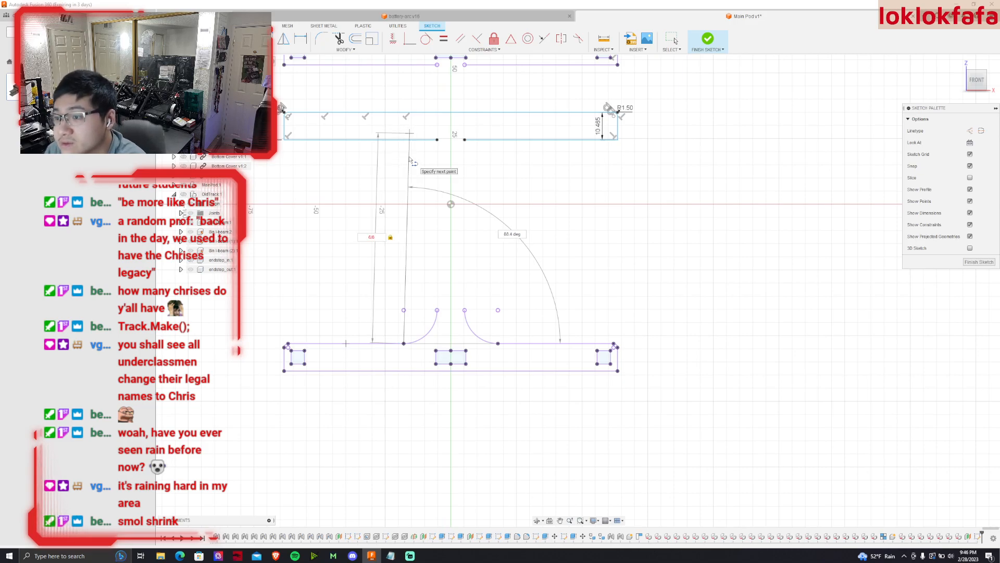
{"action": "type", "text": "6.07"}
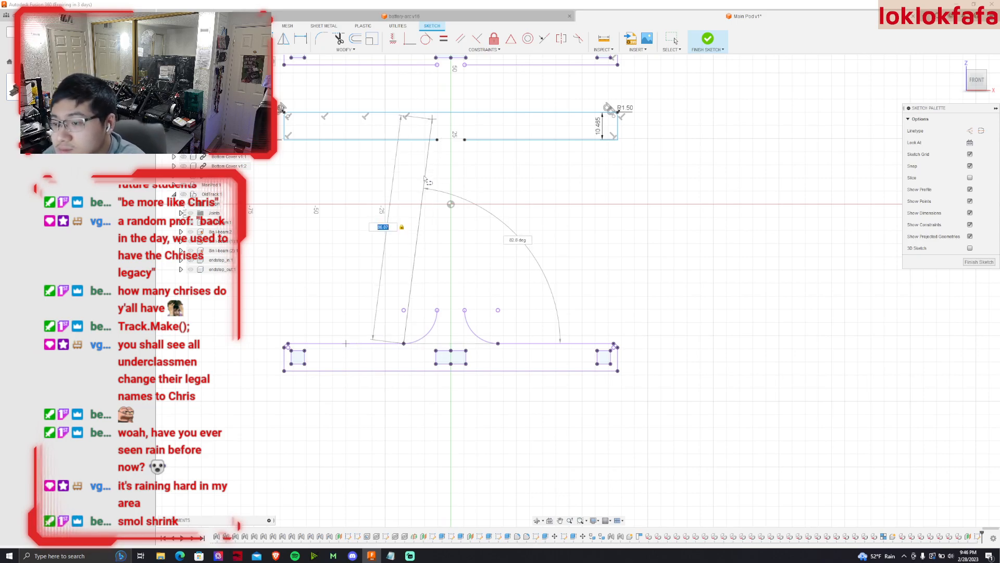
{"action": "left_click", "coordinate": [406, 190]}
{"action": "left_click", "coordinate": [672, 39]}
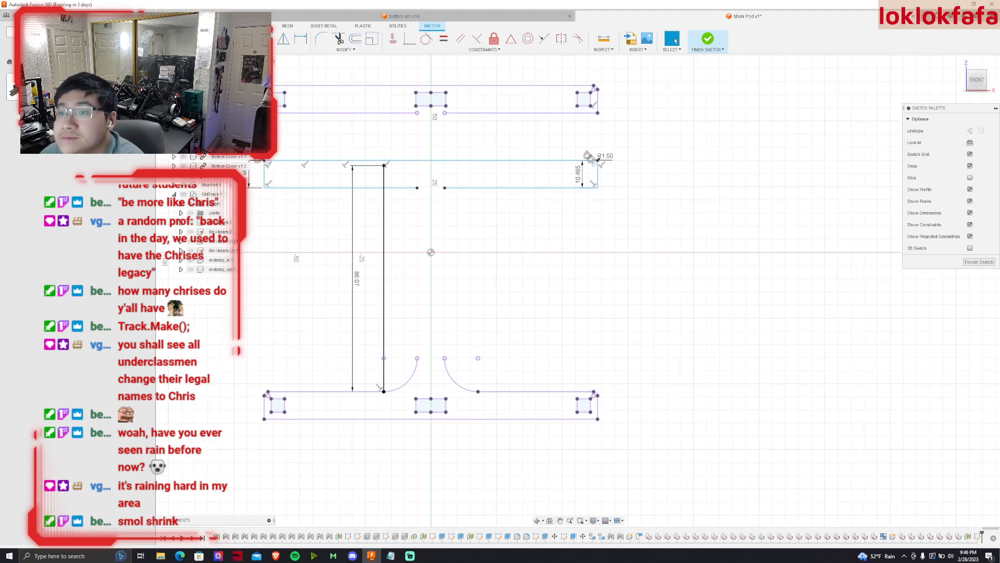
Move the copied upper flange outline up to the upper end of the 86.07 mm reference line.
{"action": "left_click_drag", "start_coordinate": [249, 142], "coordinate": [685, 219]}
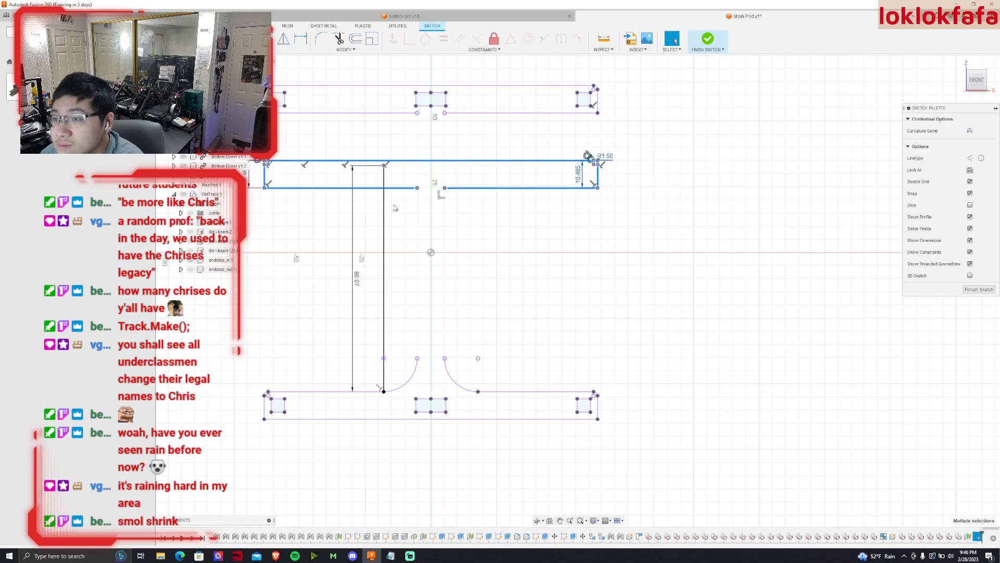
{"action": "key", "text": "m"}
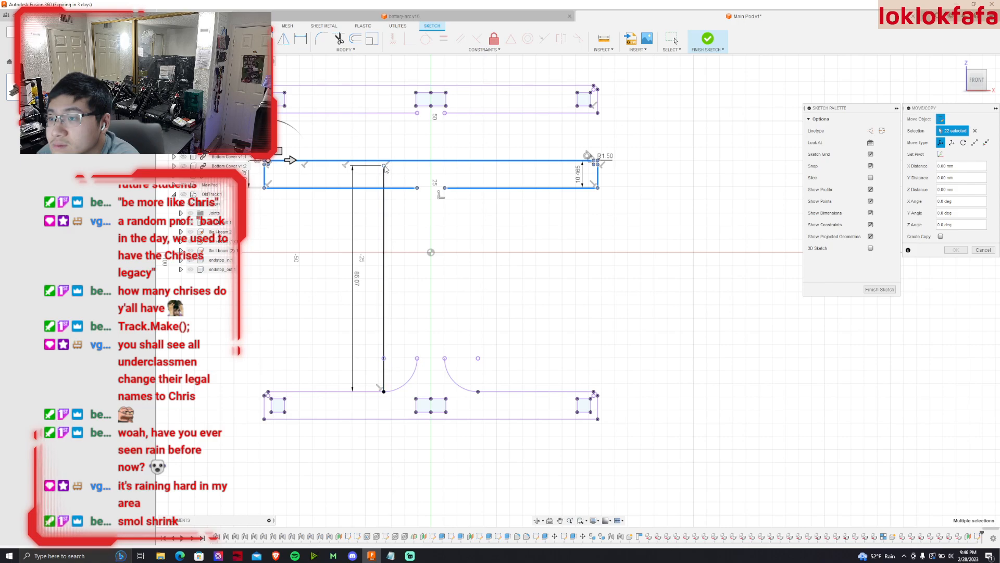
{"action": "mouse_move", "coordinate": [267, 137]}
{"action": "left_mouse_down"}
{"action": "mouse_move", "coordinate": [268, 112]}
{"action": "mouse_move", "coordinate": [287, 129]}
{"action": "mouse_move", "coordinate": [311, 116]}
{"action": "mouse_move", "coordinate": [373, 116]}
{"action": "mouse_move", "coordinate": [384, 140]}
{"action": "mouse_move", "coordinate": [377, 95]}
{"action": "left_mouse_up"}
{"action": "scroll", "coordinate": [271, 115], "scroll_direction": "up", "scroll_amount": 5}
{"action": "scroll", "coordinate": [311, 114], "scroll_direction": "up", "scroll_amount": 2}
{"action": "scroll", "coordinate": [346, 211], "scroll_direction": "down", "scroll_amount": 5}
{"action": "left_click", "coordinate": [956, 250]}
{"action": "scroll", "coordinate": [547, 206], "scroll_direction": "down", "scroll_amount": 3}
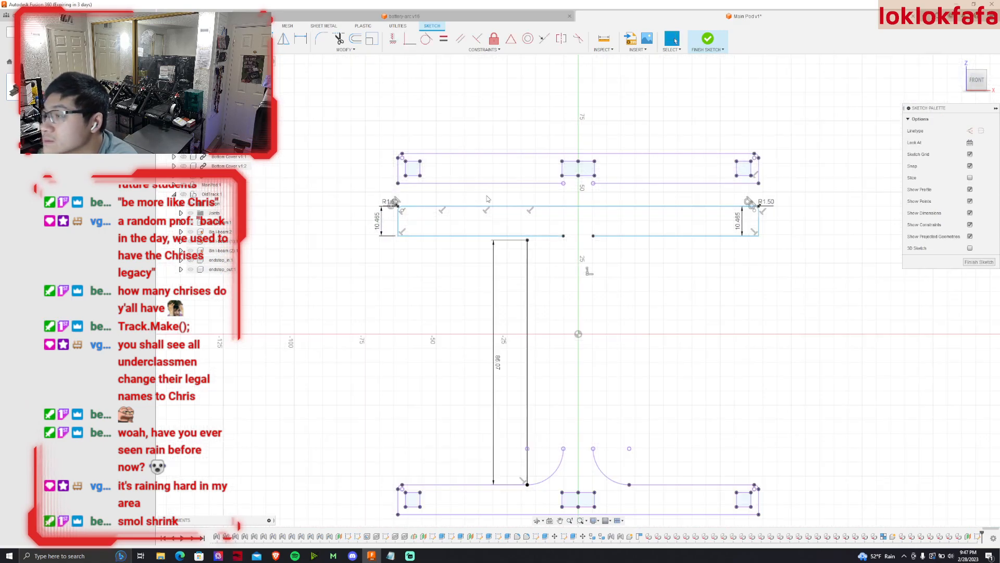
Draw both vertical web lines from the fillets' upper ends to the upper flange and delete the 86.07 mm reference line.
{"action": "left_click", "coordinate": [555, 425]}
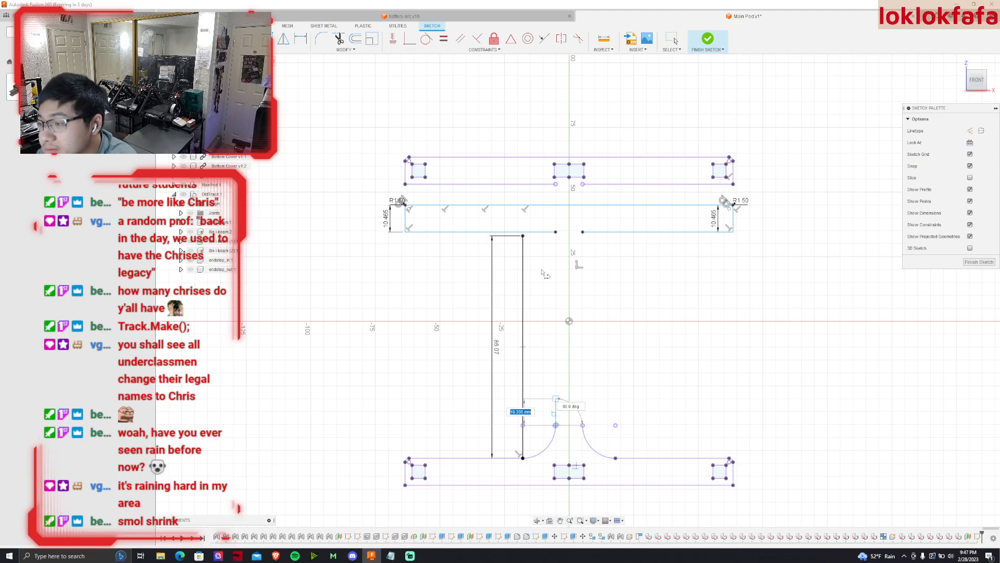
{"action": "left_click", "coordinate": [556, 236]}
{"action": "key", "text": "Escape"}
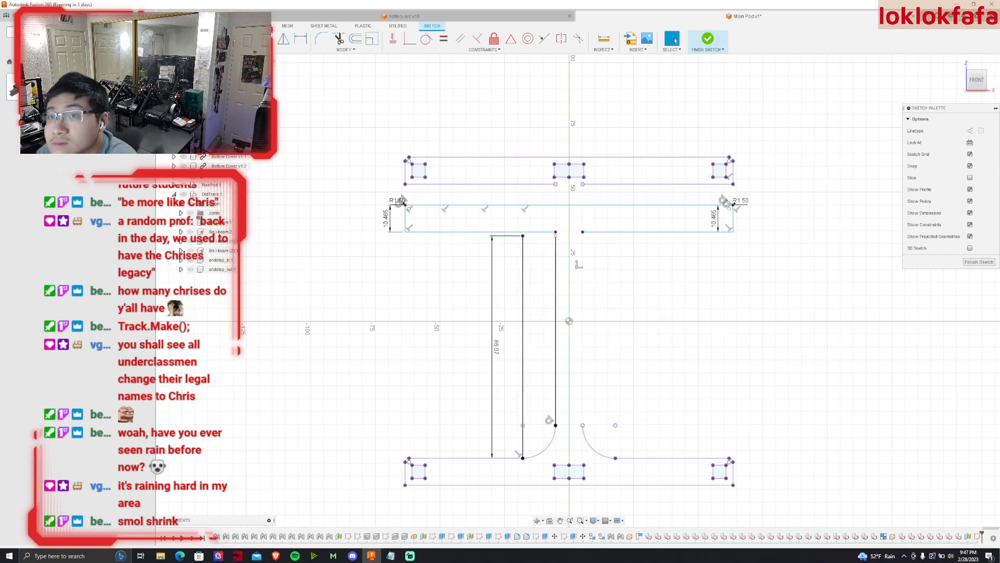
{"action": "left_click", "coordinate": [583, 425]}
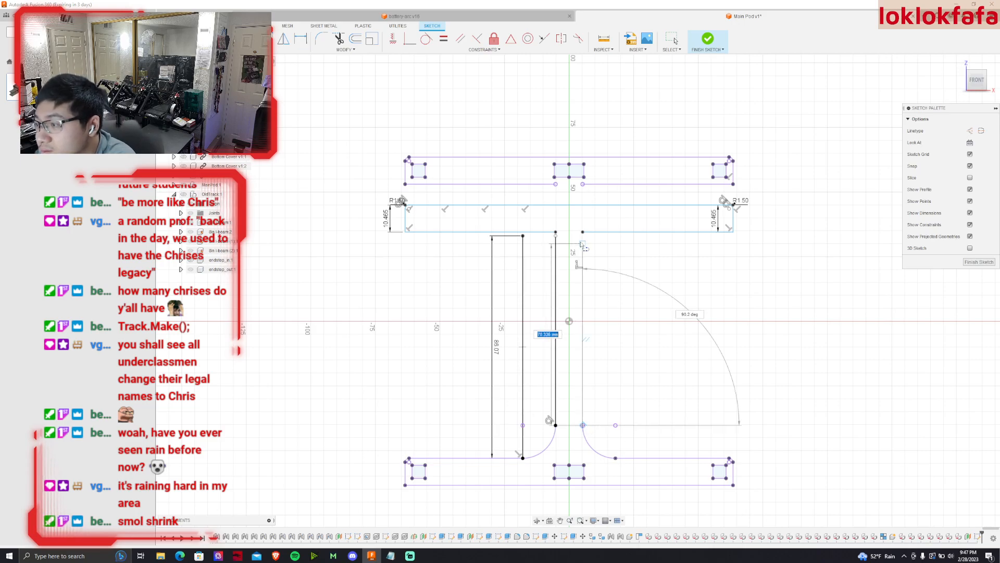
{"action": "left_click", "coordinate": [584, 237]}
{"action": "key", "text": "Escape"}
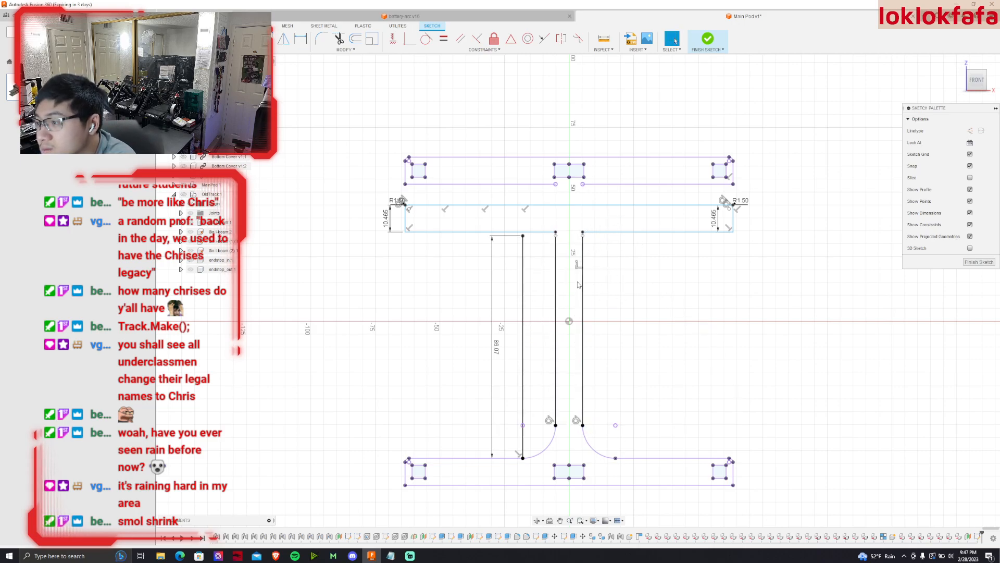
{"action": "left_click", "coordinate": [522, 268]}
{"action": "key", "text": "Delete"}
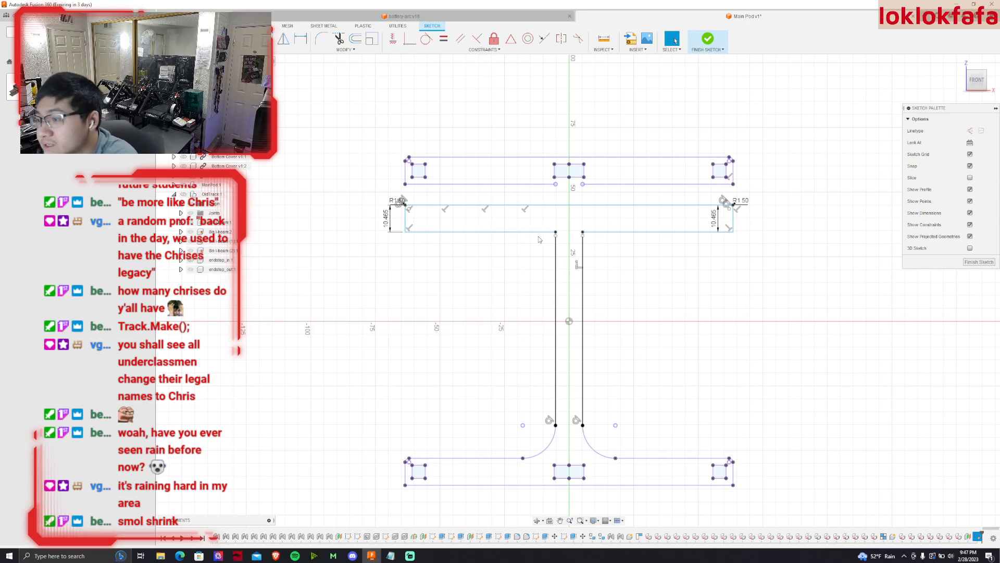
Move the upper flange outline down 1.5 mm onto the upper ends of the web lines.
{"action": "scroll", "coordinate": [597, 270], "scroll_direction": "up", "scroll_amount": 2}
{"action": "scroll", "coordinate": [541, 217], "scroll_direction": "up", "scroll_amount": 1}
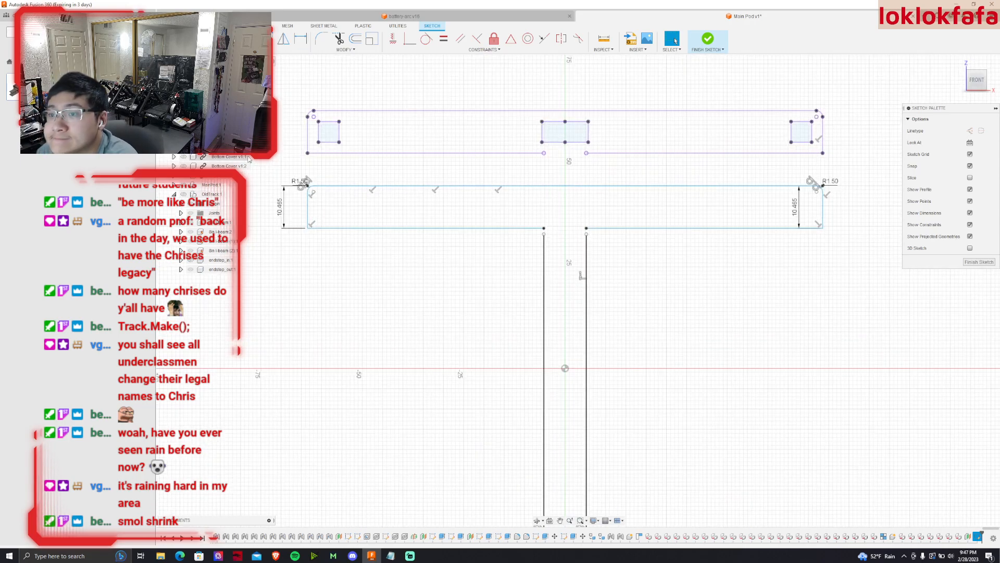
{"action": "left_click_drag", "start_coordinate": [265, 162], "coordinate": [835, 234]}
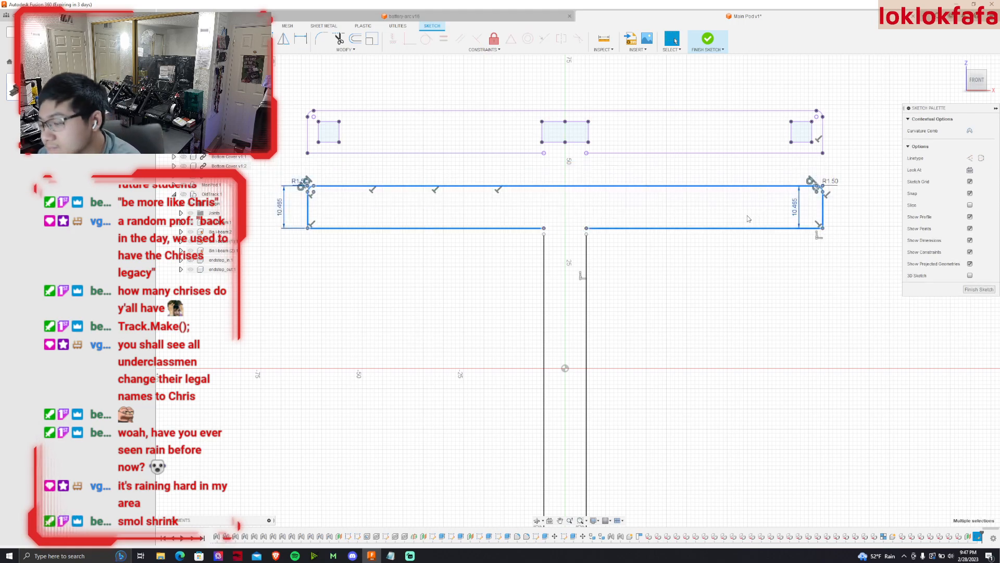
{"action": "key", "text": "m"}
{"action": "mouse_move", "coordinate": [307, 185]}
{"action": "left_mouse_down"}
{"action": "mouse_move", "coordinate": [563, 205]}
{"action": "mouse_move", "coordinate": [542, 187]}
{"action": "mouse_move", "coordinate": [675, 221]}
{"action": "mouse_move", "coordinate": [682, 189]}
{"action": "left_mouse_up"}
{"action": "scroll", "coordinate": [307, 190], "scroll_direction": "up", "scroll_amount": 1}
{"action": "scroll", "coordinate": [563, 205], "scroll_direction": "up", "scroll_amount": 2}
{"action": "scroll", "coordinate": [542, 187], "scroll_direction": "up", "scroll_amount": 2}
{"action": "scroll", "coordinate": [587, 194], "scroll_direction": "up", "scroll_amount": 2}
{"action": "scroll", "coordinate": [578, 255], "scroll_direction": "down", "scroll_amount": 5}
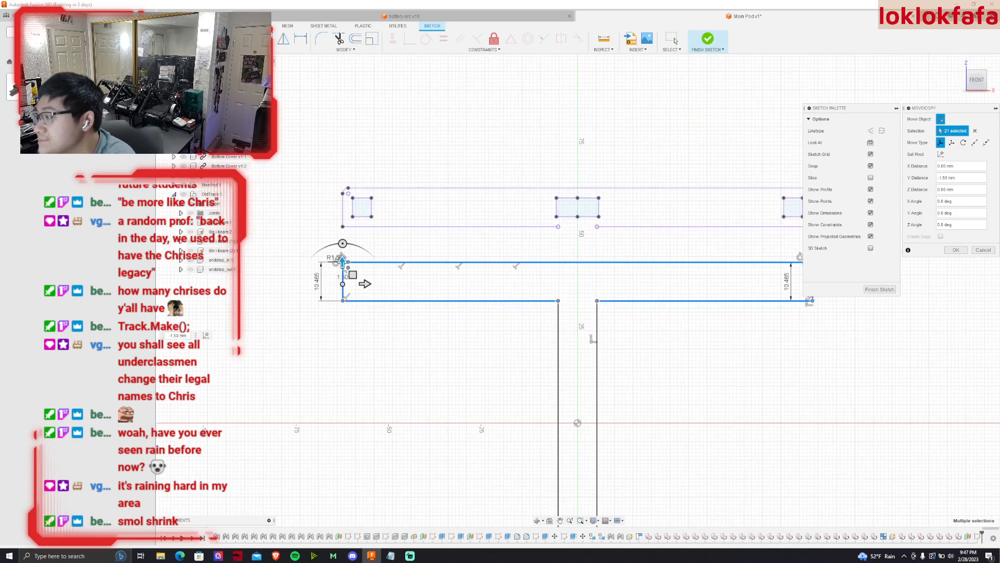
{"action": "key", "text": "Return"}
Delete the old projected upper flange with its rectangular slots above the new flange and finish the sketch.
{"action": "scroll", "coordinate": [615, 263], "scroll_direction": "down", "scroll_amount": 4}
{"action": "left_click_drag", "start_coordinate": [457, 215], "coordinate": [750, 252]}
{"action": "key", "text": "Delete"}
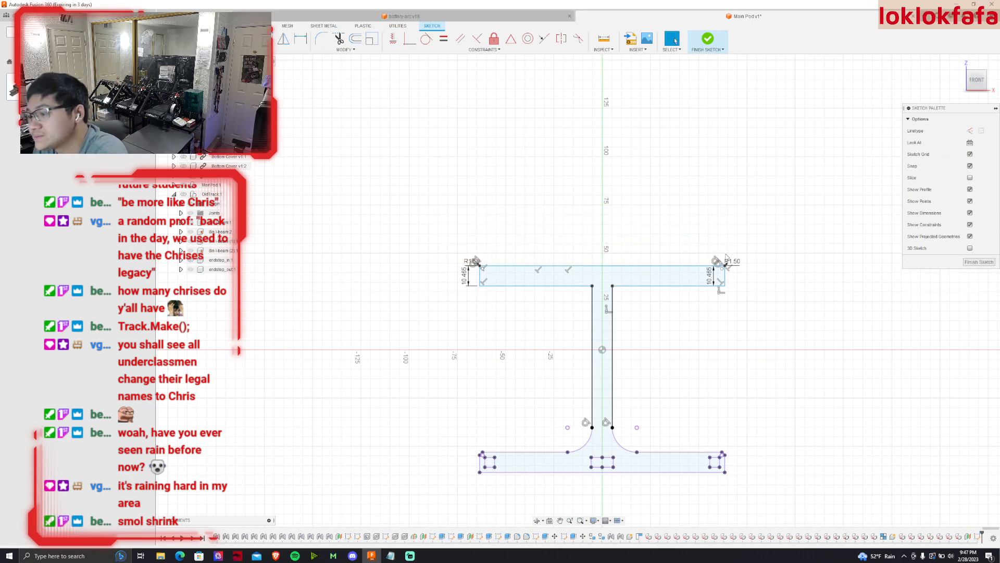
{"action": "scroll", "coordinate": [609, 278], "scroll_direction": "down", "scroll_amount": 3}
{"action": "scroll", "coordinate": [732, 360], "scroll_direction": "up", "scroll_amount": 3}
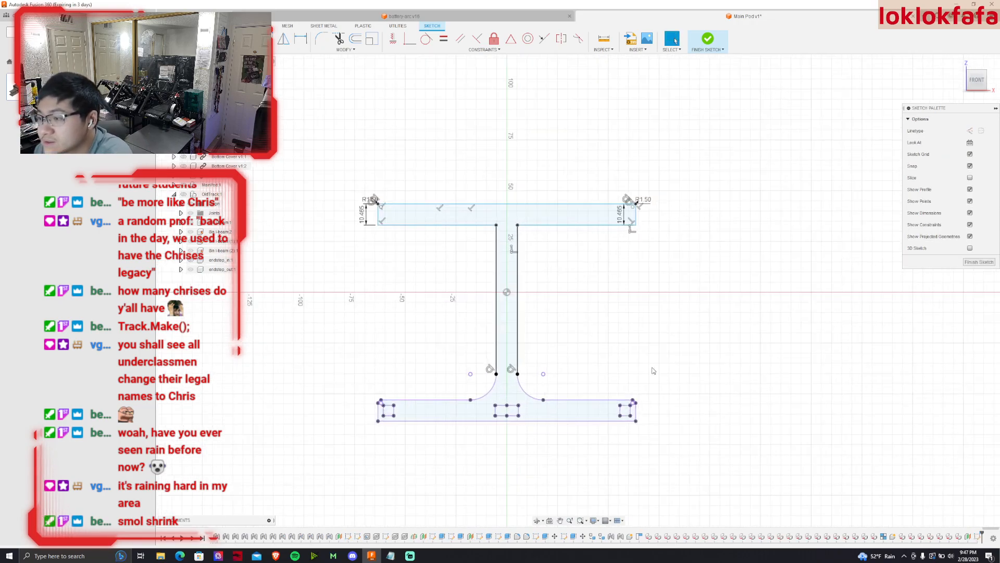
{"action": "left_click", "coordinate": [709, 41]}
Measure the profile's overall height from the upper flange's top edge to the lower flange's bottom edge.
{"action": "left_click_drag", "start_coordinate": [975, 77], "coordinate": [909, 93]}
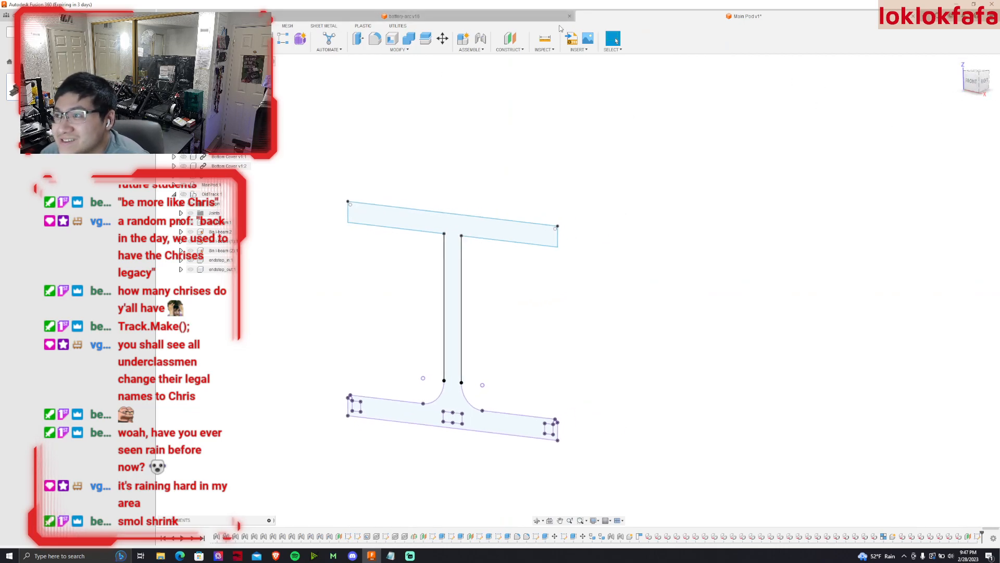
{"action": "left_click", "coordinate": [545, 38]}
{"action": "scroll", "coordinate": [489, 211], "scroll_direction": "up", "scroll_amount": 2}
{"action": "left_click", "coordinate": [455, 220]}
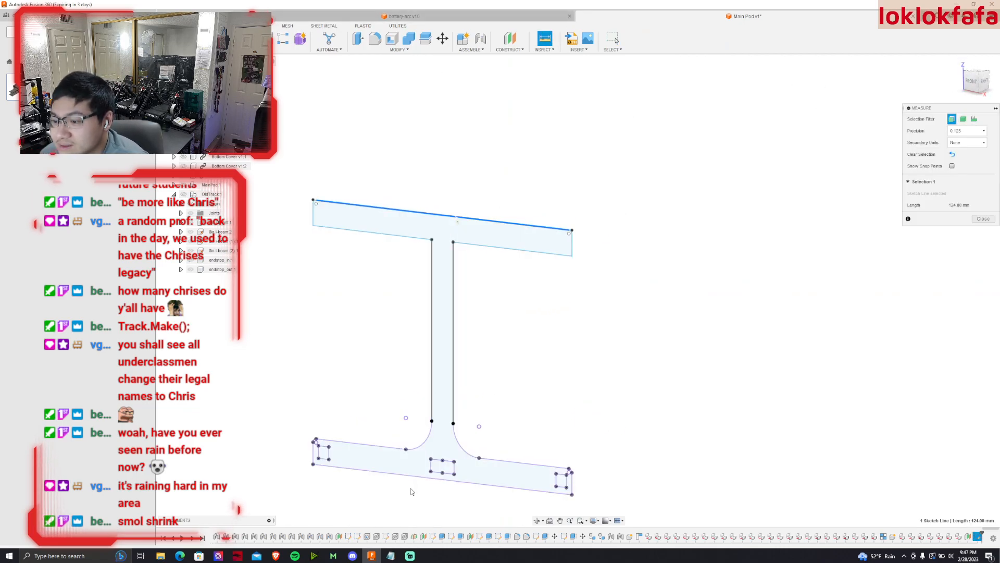
{"action": "left_click", "coordinate": [426, 477]}
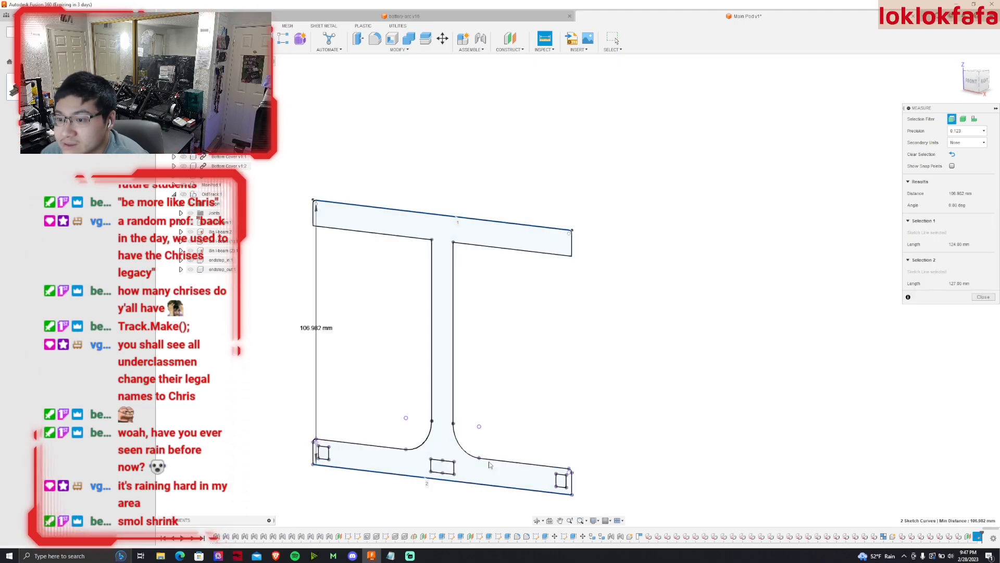
{"action": "left_click", "coordinate": [983, 296]}
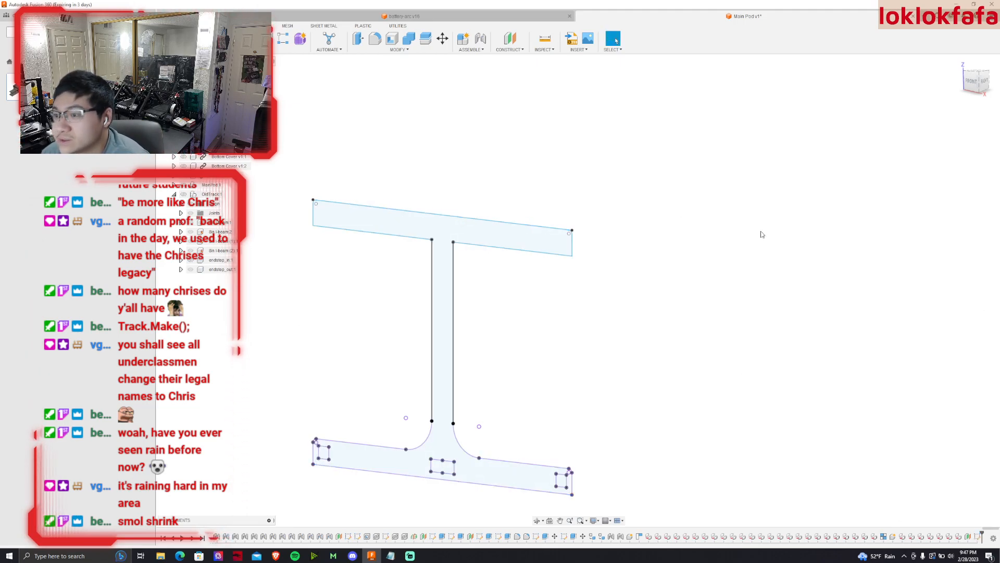
Measure the distance between the two end edges of the upper flange.
{"action": "left_click", "coordinate": [542, 42]}
{"action": "left_click", "coordinate": [313, 214]}
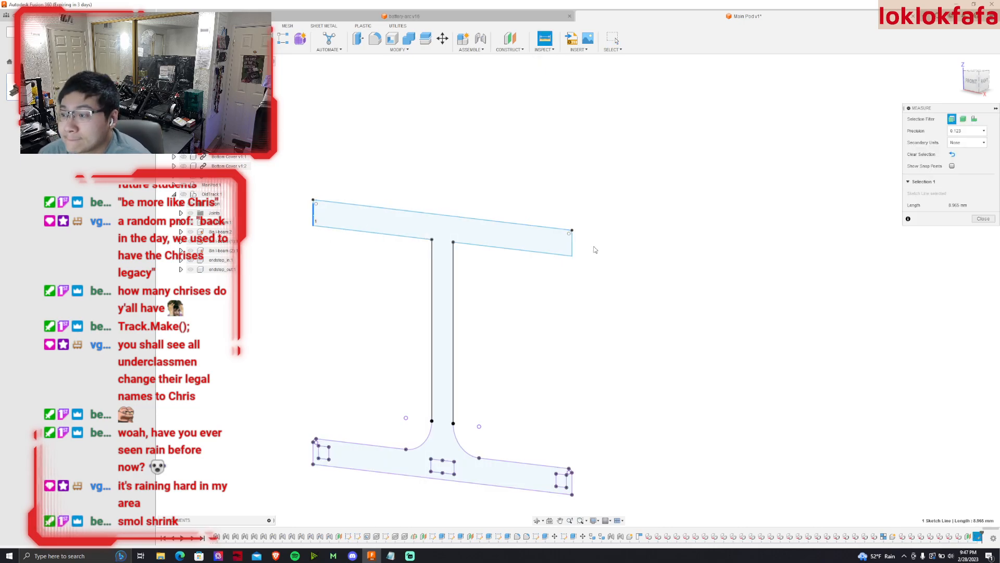
{"action": "left_click", "coordinate": [573, 245]}
{"action": "left_click", "coordinate": [979, 297]}
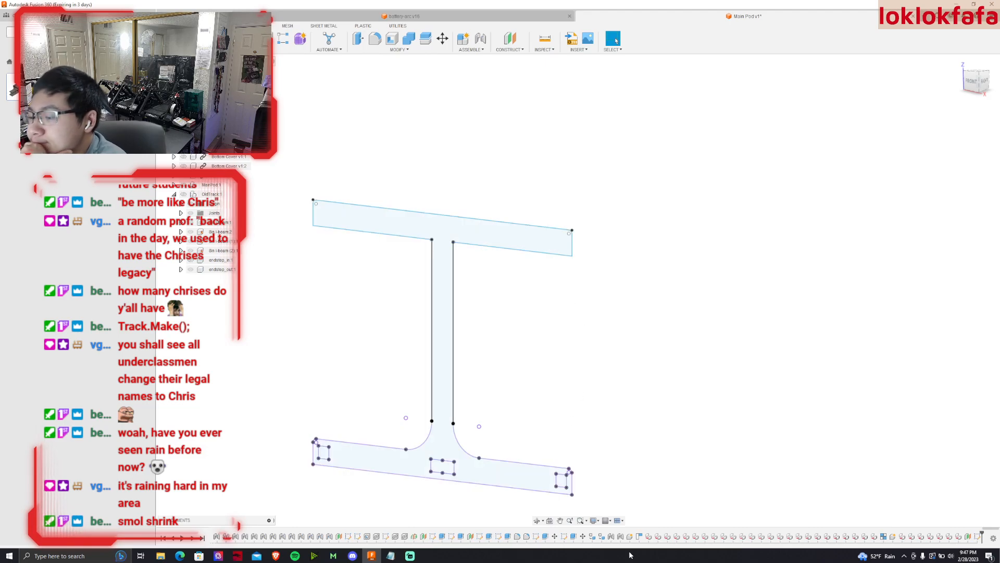
Reopen the I-beam profile sketch for editing and select the lower flange's three rectangular slots.
{"action": "double_click", "coordinate": [975, 537]}
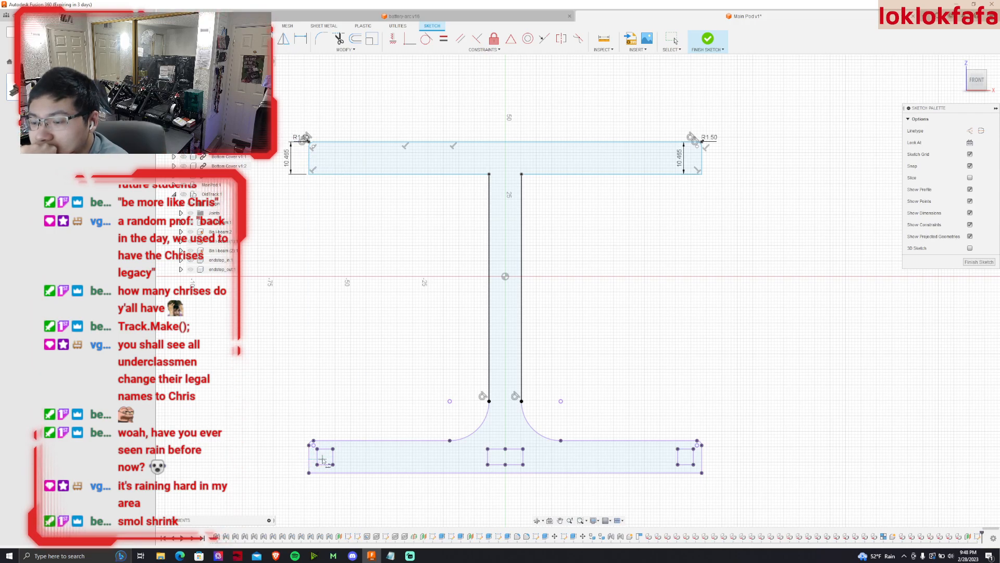
{"action": "key", "text": "Escape"}
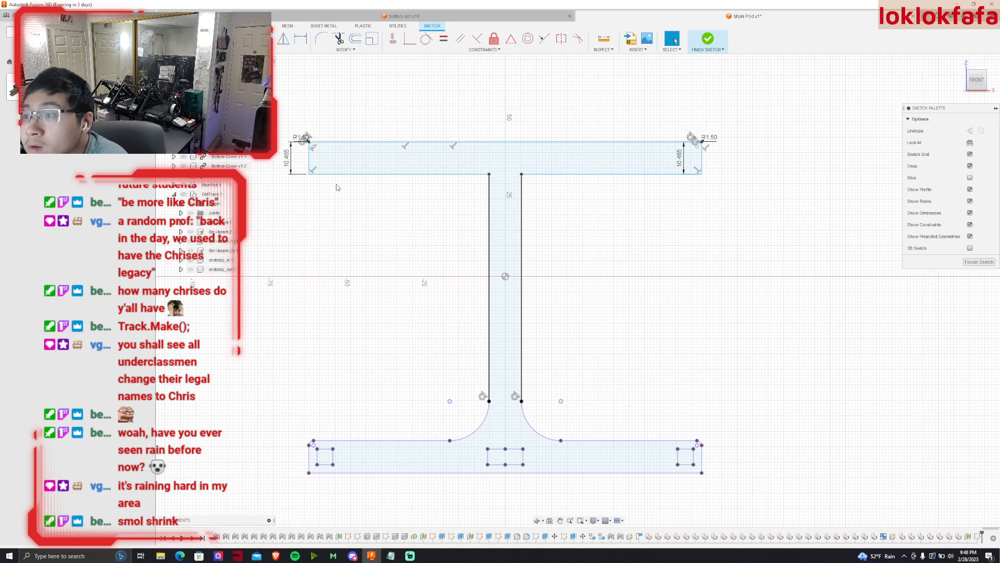
{"action": "mouse_move", "coordinate": [704, 474]}
{"action": "left_mouse_down"}
{"action": "mouse_move", "coordinate": [313, 477]}
{"action": "mouse_move", "coordinate": [696, 467]}
{"action": "mouse_move", "coordinate": [380, 460]}
{"action": "left_mouse_up"}
{"action": "left_click_drag", "start_coordinate": [315, 452], "coordinate": [318, 450]}
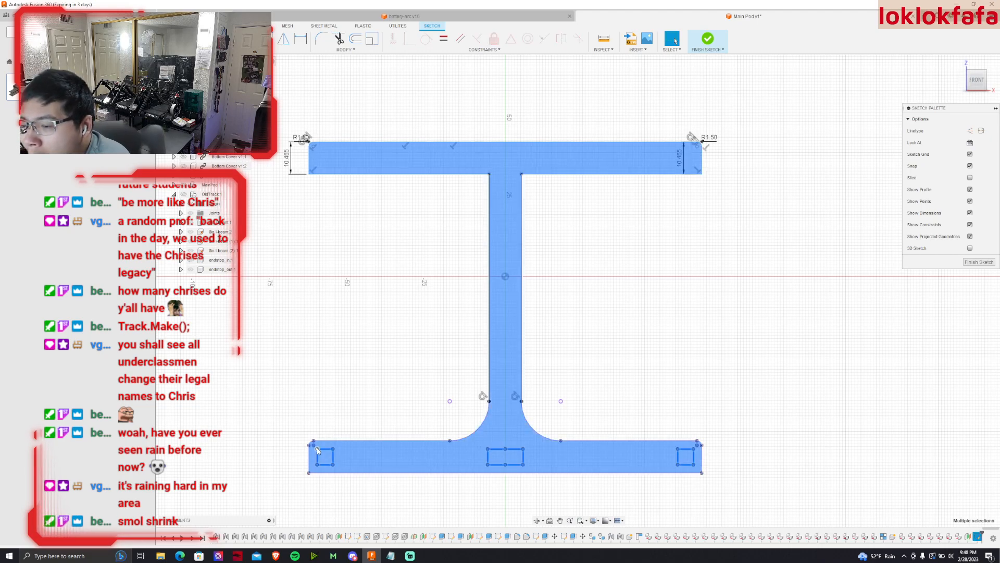
{"action": "left_click", "coordinate": [356, 418]}
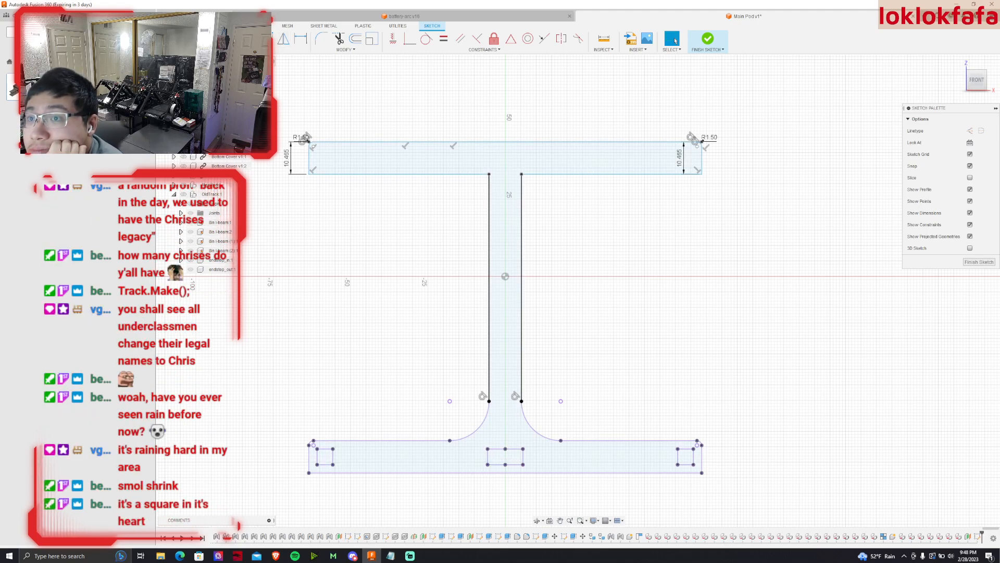
Draw a horizontal line across the upper flange joining the midpoints of its two end edges.
{"action": "left_click", "coordinate": [309, 142]}
{"action": "left_click", "coordinate": [310, 173]}
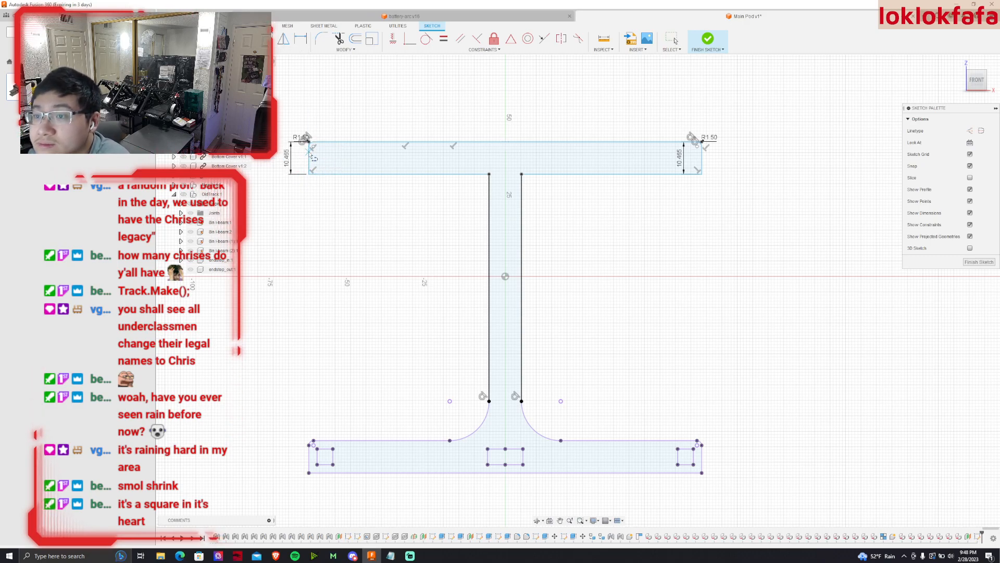
{"action": "left_click", "coordinate": [310, 158]}
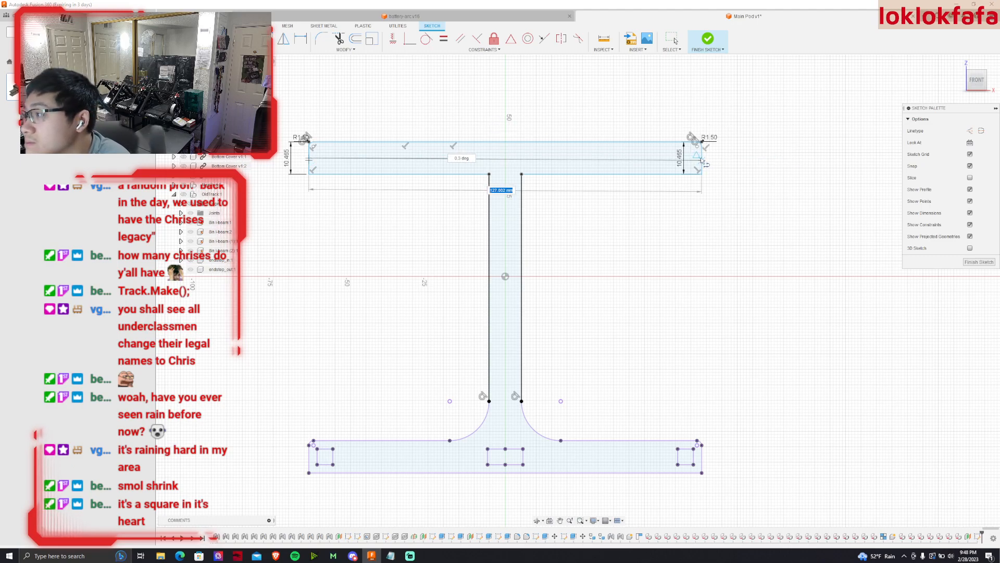
{"action": "scroll", "coordinate": [702, 160], "scroll_direction": "up", "scroll_amount": 2}
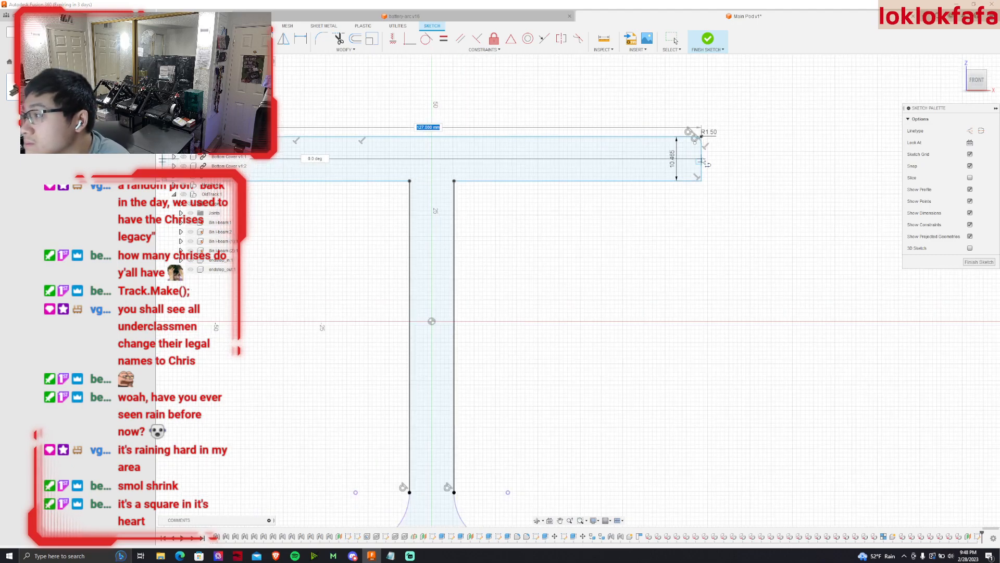
{"action": "key", "text": "Escape"}
{"action": "scroll", "coordinate": [710, 196], "scroll_direction": "down", "scroll_amount": 2}
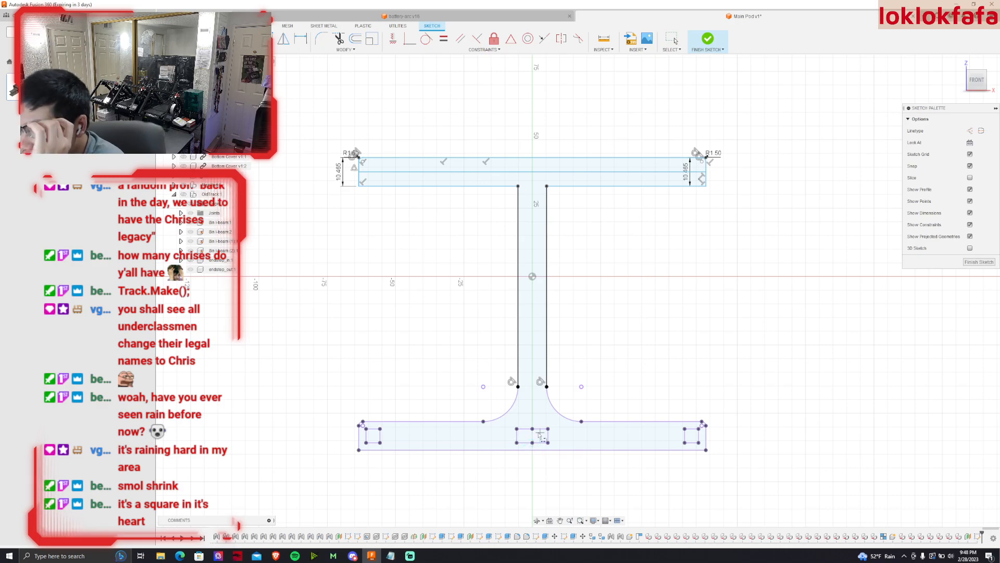
{"action": "scroll", "coordinate": [538, 441], "scroll_direction": "up", "scroll_amount": 1}
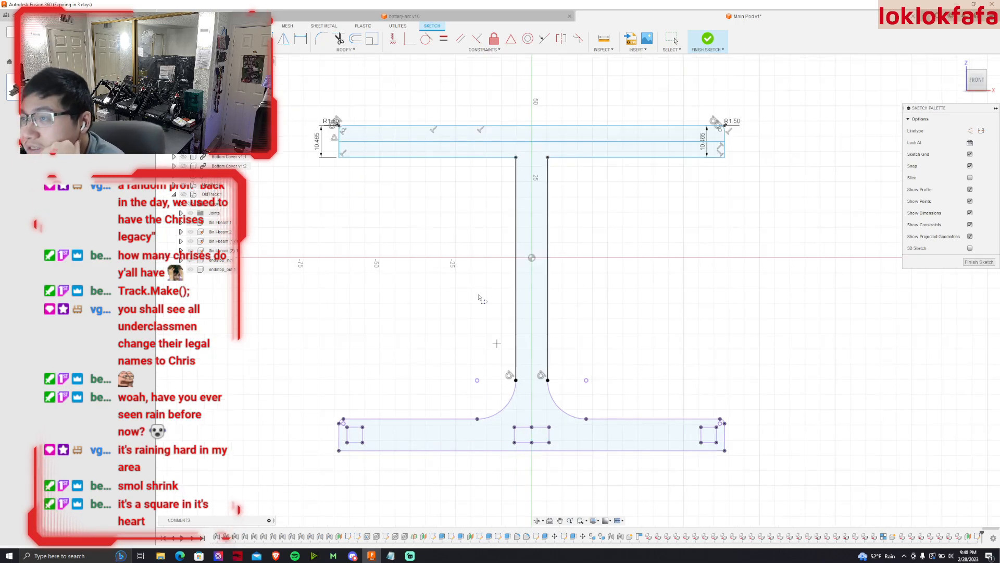
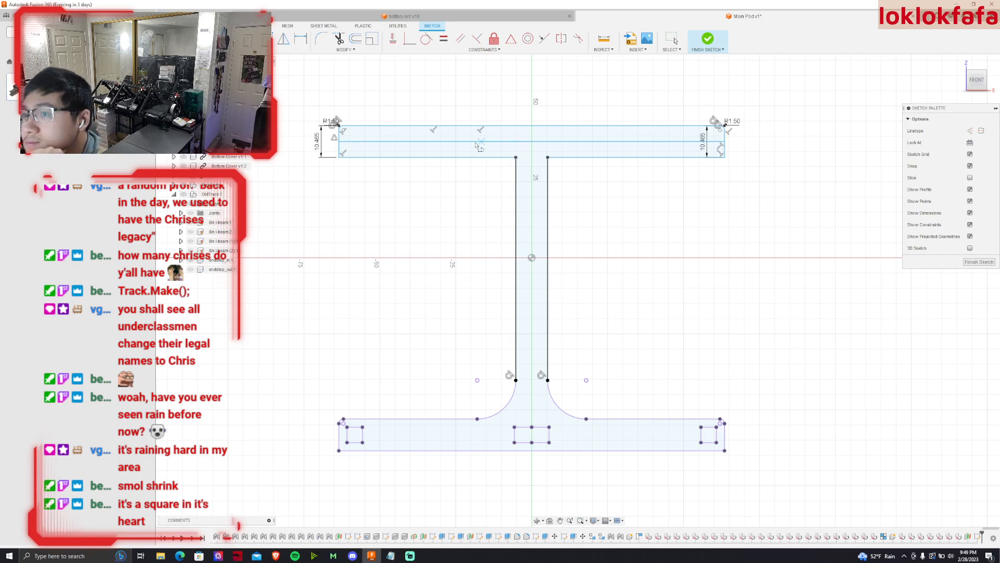
Draw a vertical line from the top-edge midpoint of the lower flange's centre slot to the upper flange's top-edge midpoint.
{"action": "left_click", "coordinate": [531, 426]}
{"action": "left_click", "coordinate": [531, 136]}
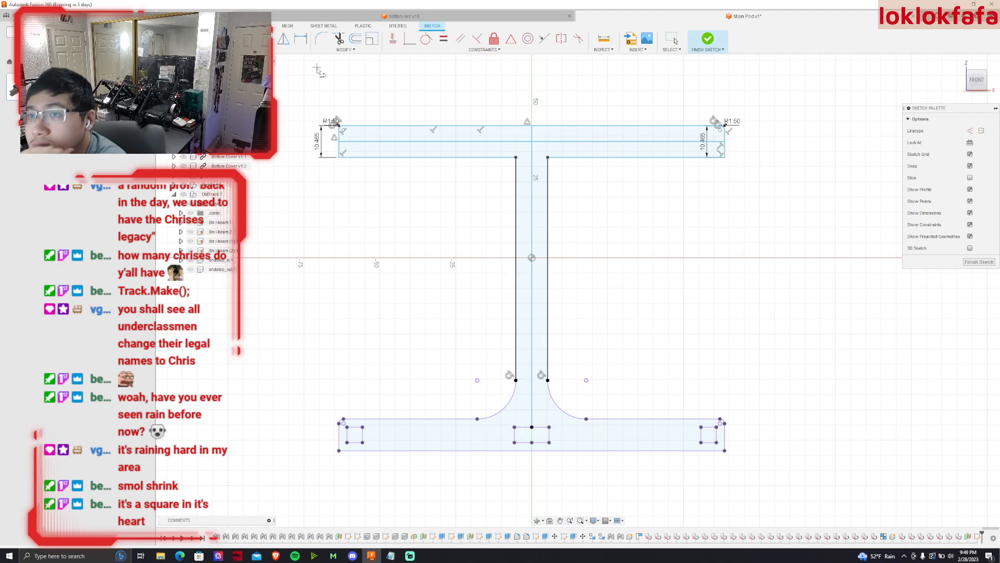
Measure the length of half the top edge of the lower flange's centre slot.
{"action": "left_click", "coordinate": [604, 38]}
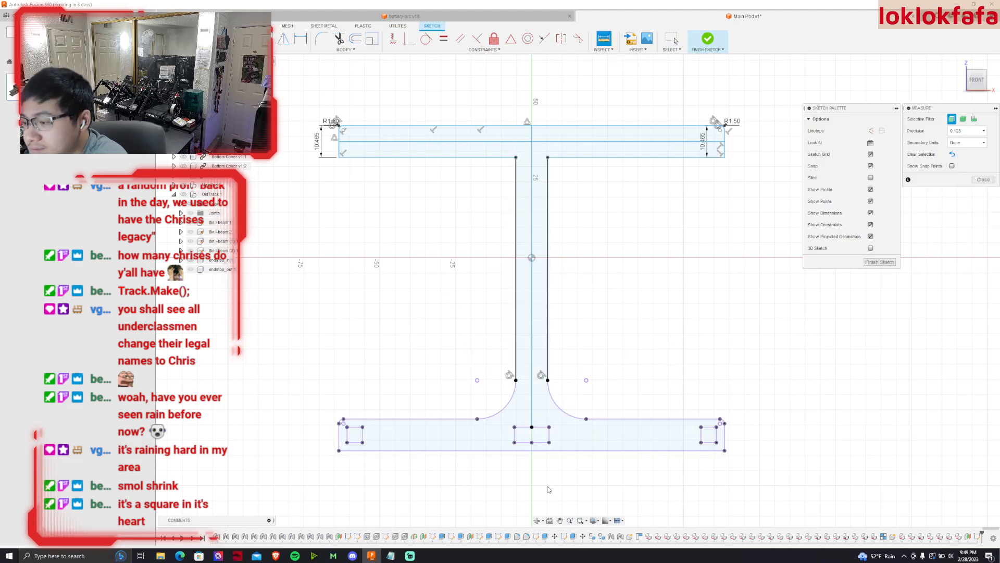
{"action": "left_click", "coordinate": [537, 427]}
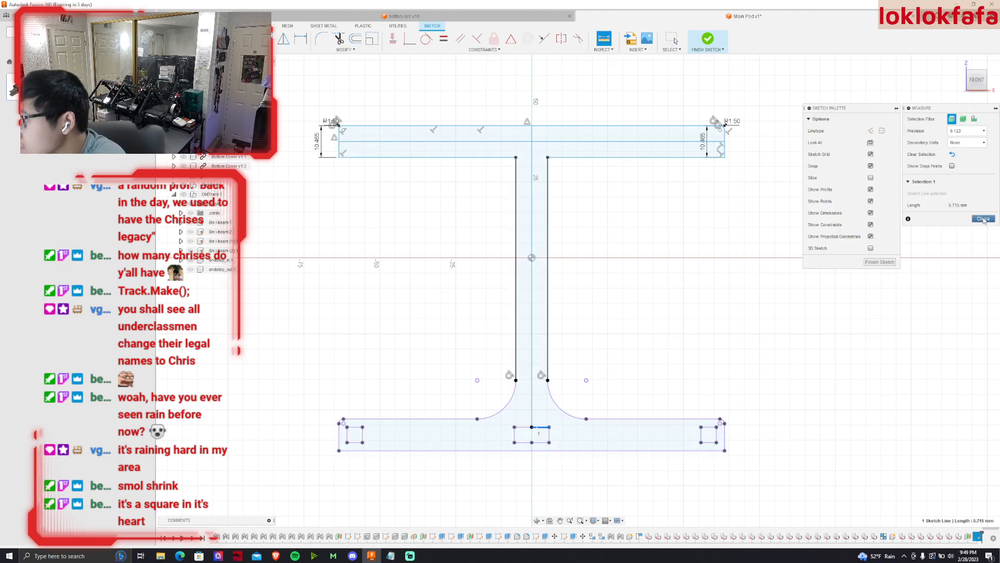
{"action": "left_click", "coordinate": [983, 219]}
{"action": "left_click", "coordinate": [603, 38]}
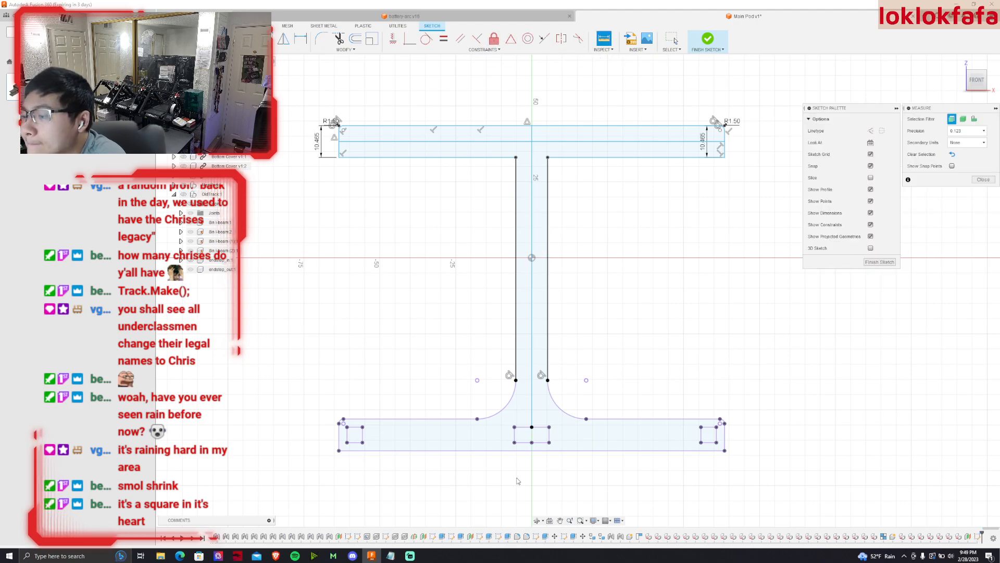
{"action": "left_click", "coordinate": [520, 439]}
{"action": "left_click", "coordinate": [514, 438]}
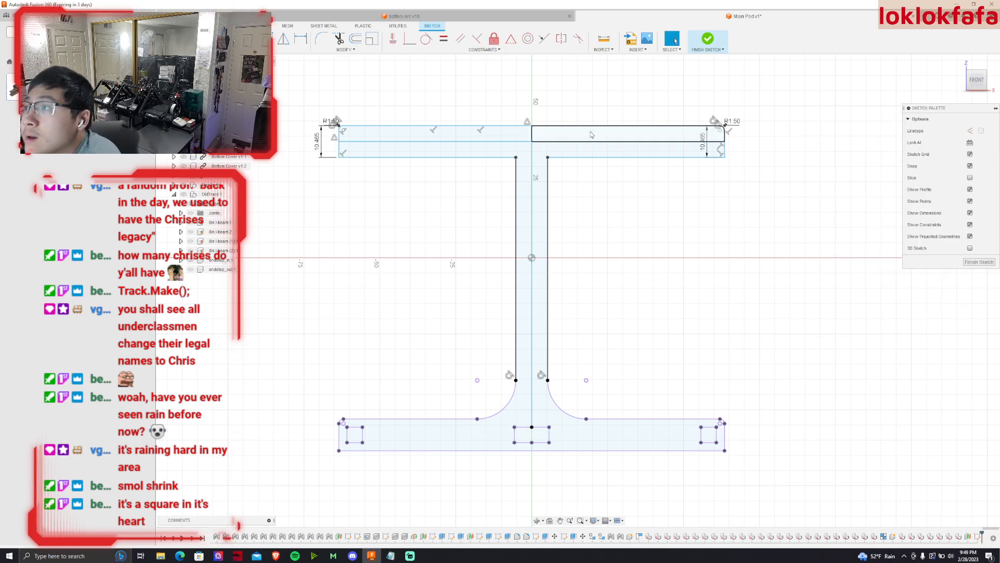
Measure the distance between the top and bottom edges of the lower flange's centre slot.
{"action": "key", "text": "Escape"}
{"action": "key", "text": "i"}
{"action": "left_click", "coordinate": [541, 426]}
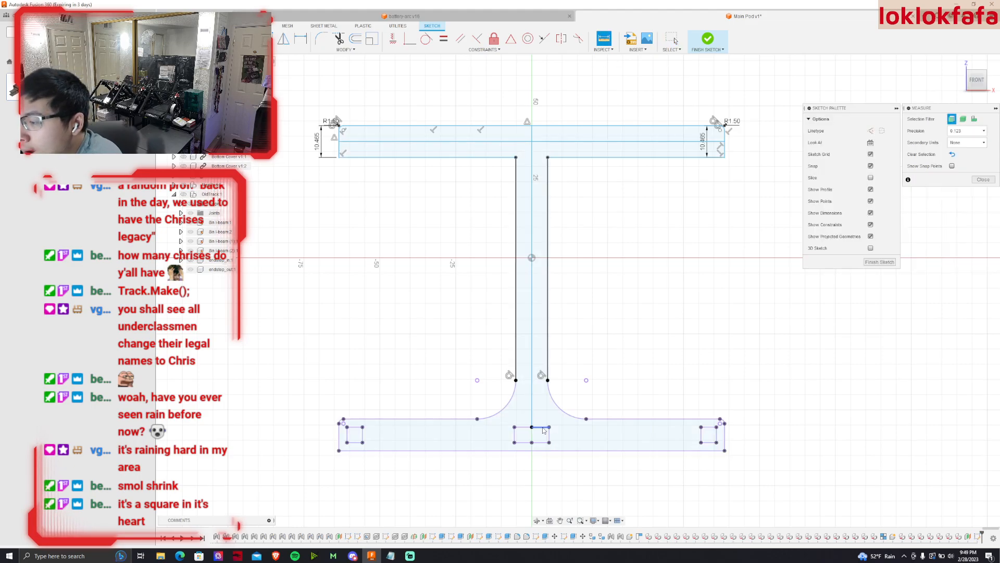
{"action": "left_click", "coordinate": [542, 442]}
{"action": "scroll", "coordinate": [543, 446], "scroll_direction": "up", "scroll_amount": 5}
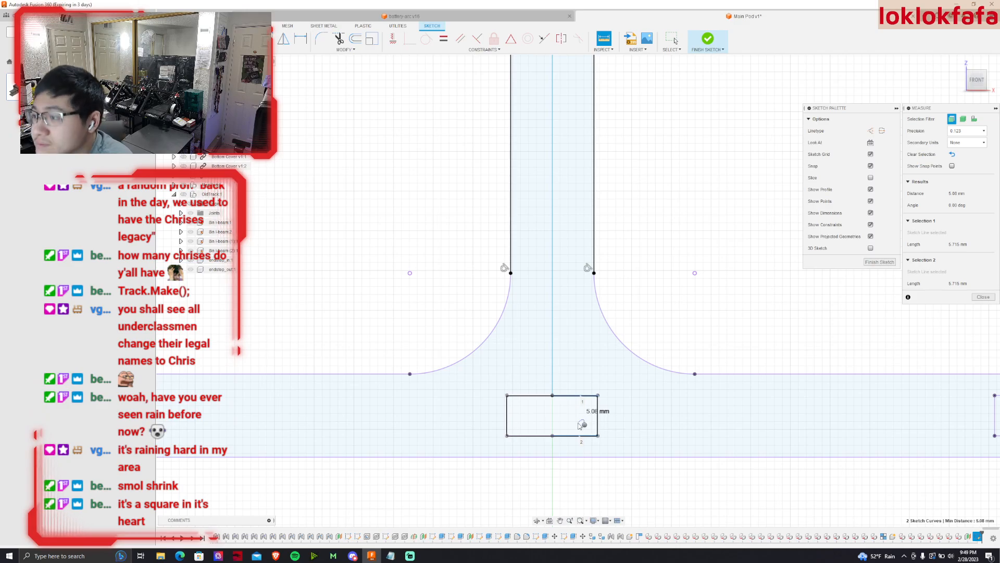
{"action": "key", "text": "Escape"}
Draw an 11.43 by 5.08 mm center rectangle where the vertical centre line crosses the upper flange's horizontal midline.
{"action": "scroll", "coordinate": [593, 354], "scroll_direction": "down", "scroll_amount": 5}
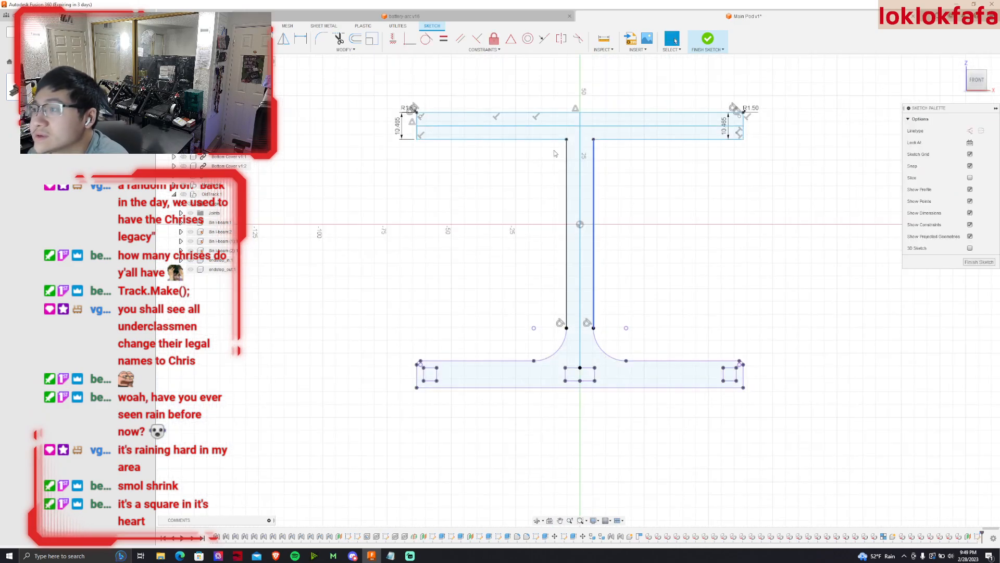
{"action": "left_click", "coordinate": [258, 49]}
{"action": "mouse_move", "coordinate": [237, 66]}
{"action": "left_click", "coordinate": [294, 84]}
{"action": "scroll", "coordinate": [615, 133], "scroll_direction": "up", "scroll_amount": 2}
{"action": "left_click", "coordinate": [571, 124]}
{"action": "type", "text": "11.43"}
{"action": "key", "text": "Tab"}
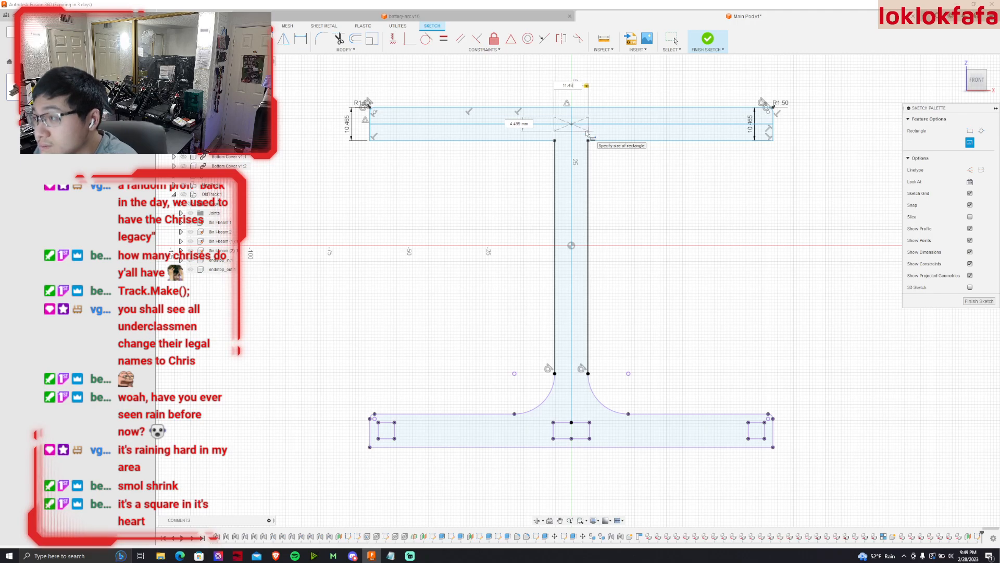
{"action": "type", "text": "5.0"}
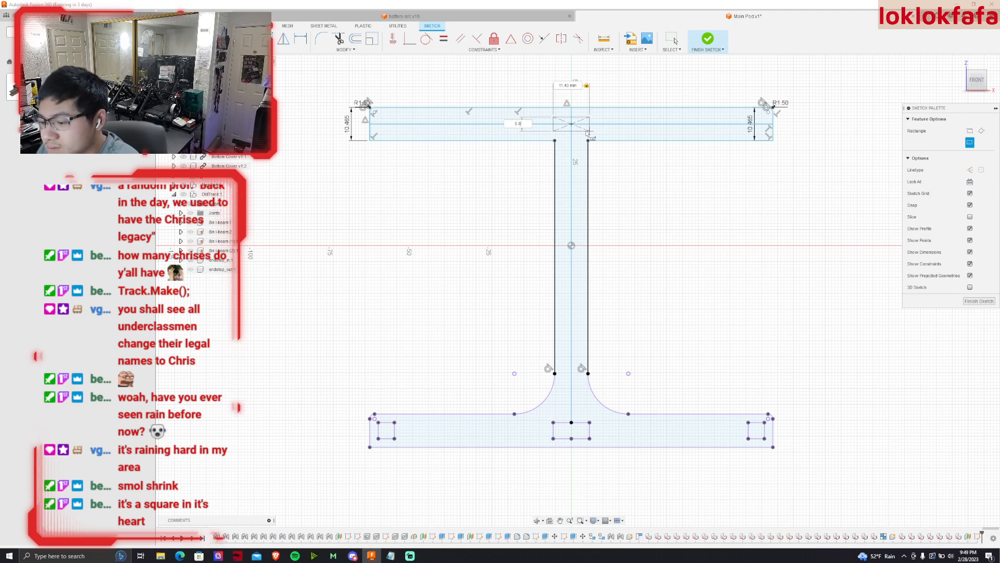
{"action": "type", "text": "0"}
{"action": "key", "text": "Tab"}
{"action": "key", "text": "Return"}
{"action": "key", "text": "Escape"}
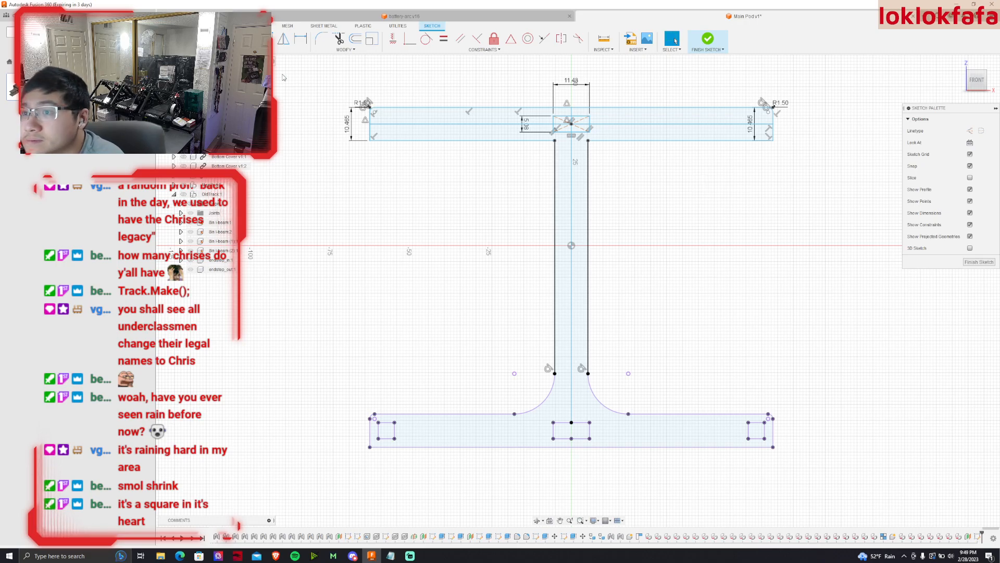
Draw a vertical line from the centre of the lower flange's left end slot to the upper flange's midline.
{"action": "left_click", "coordinate": [386, 431]}
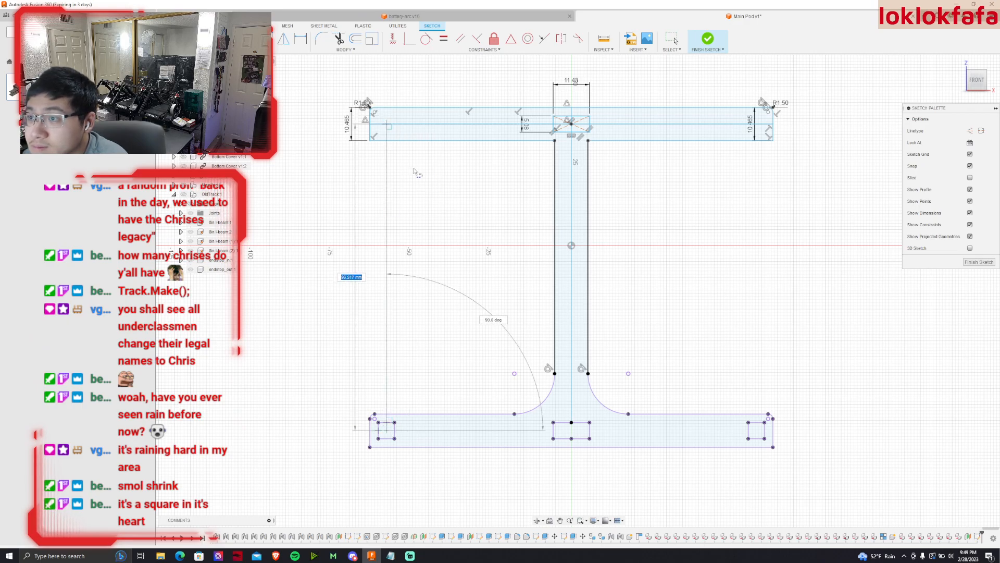
{"action": "left_click", "coordinate": [386, 124]}
{"action": "key", "text": "Escape"}
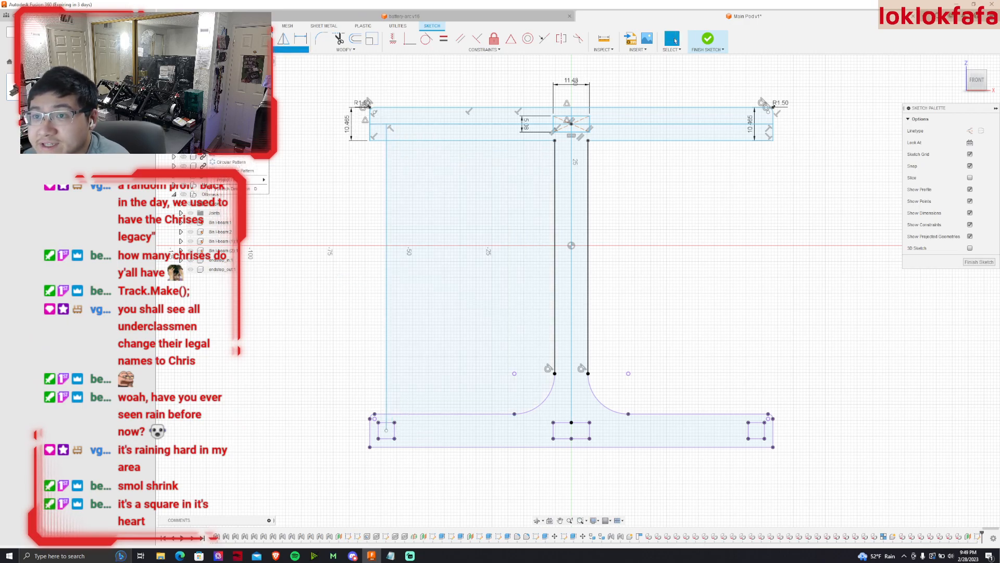
Draw a 5.08 by 5.08 mm center rectangle where the left vertical guide line meets the upper flange's midline.
{"action": "key", "text": "r"}
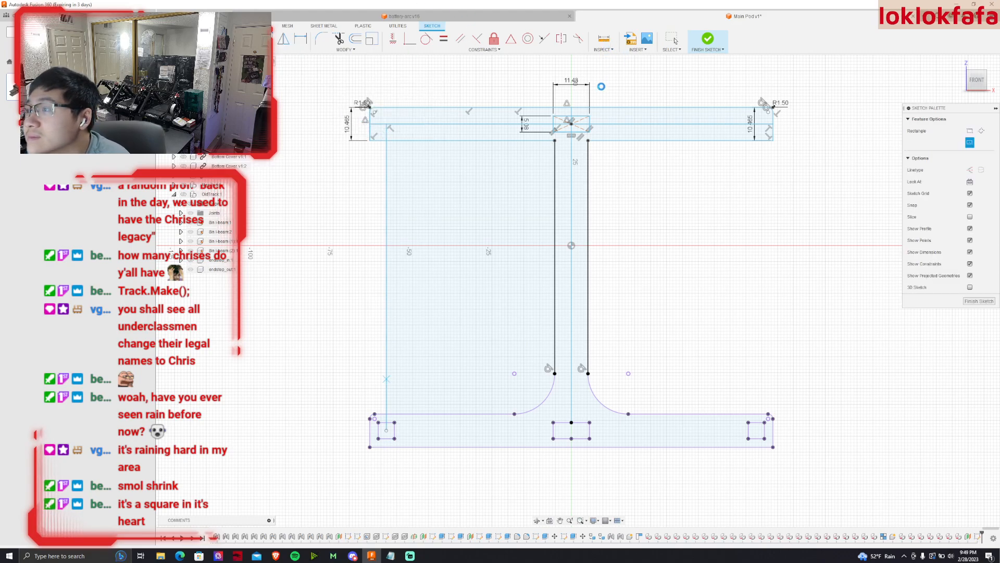
{"action": "left_click", "coordinate": [604, 39]}
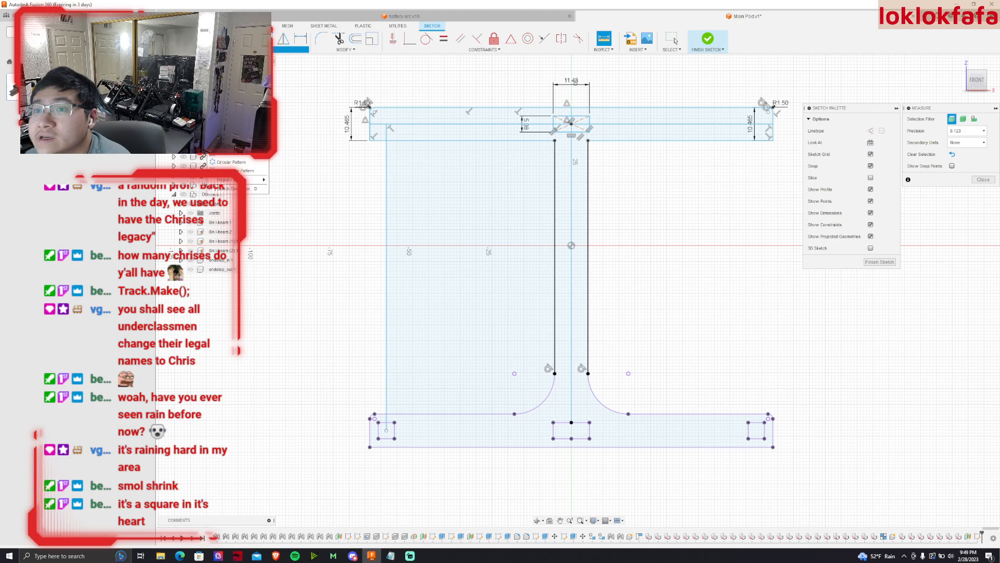
{"action": "mouse_move", "coordinate": [238, 67]}
{"action": "left_click", "coordinate": [298, 85]}
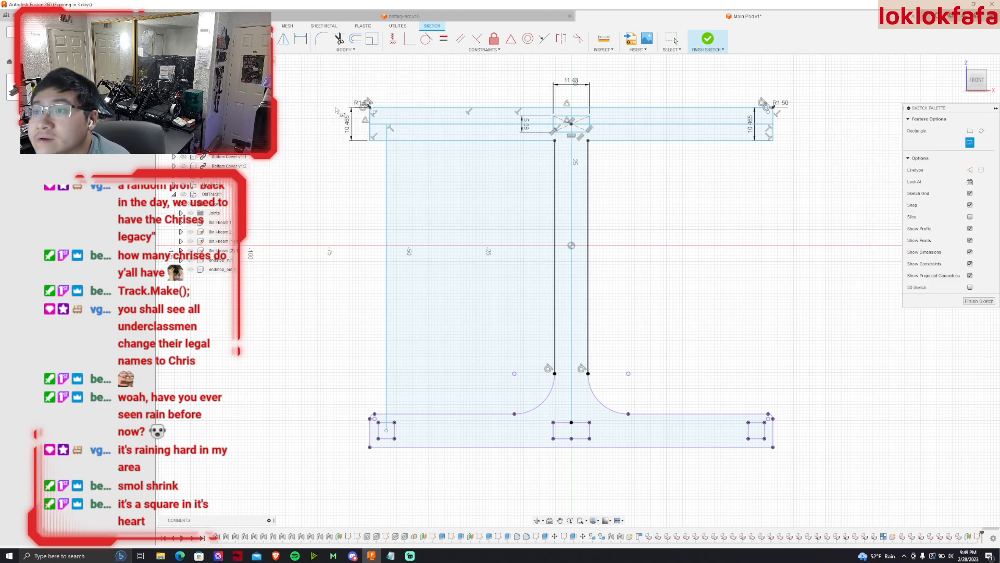
{"action": "left_click", "coordinate": [387, 124]}
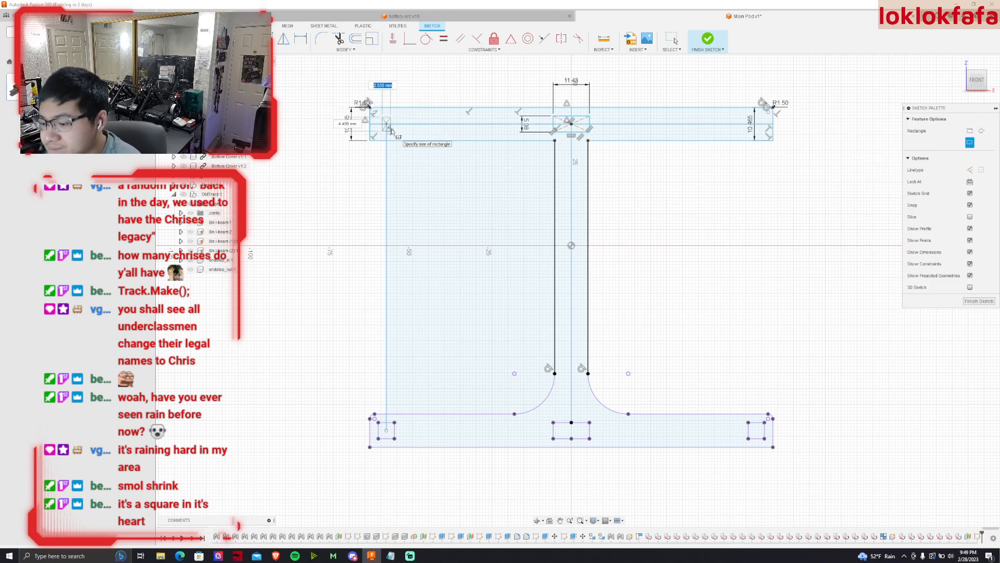
{"action": "key", "text": "Tab"}
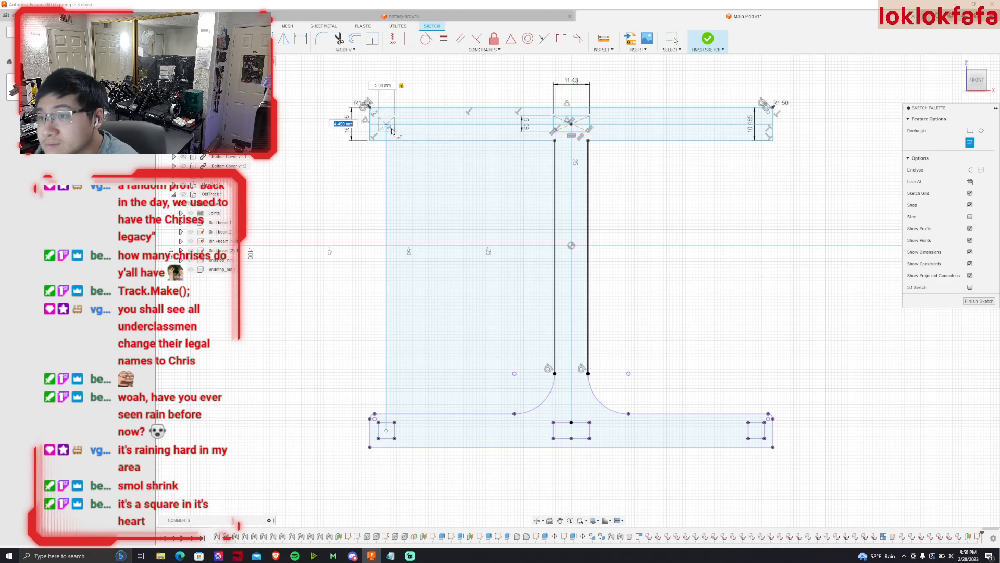
{"action": "type", "text": "5.08"}
{"action": "key", "text": "Return"}
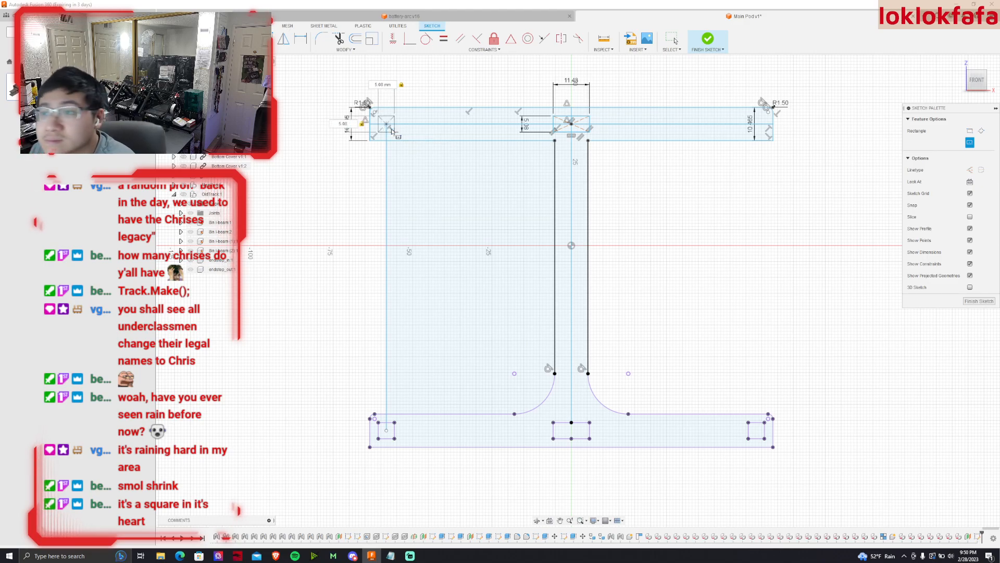
{"action": "key", "text": "Escape"}
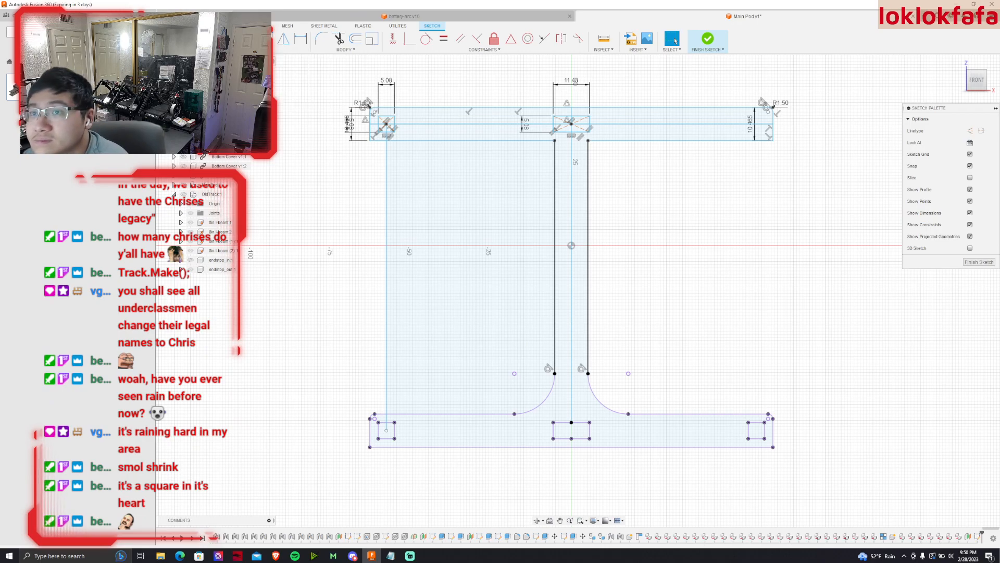
{"action": "left_click", "coordinate": [756, 430]}
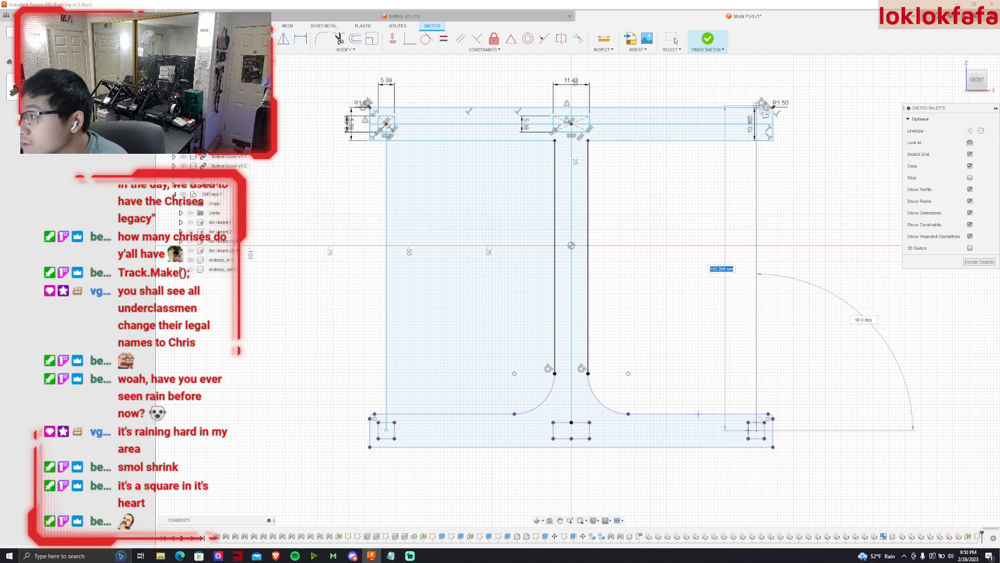
{"action": "left_click", "coordinate": [754, 127]}
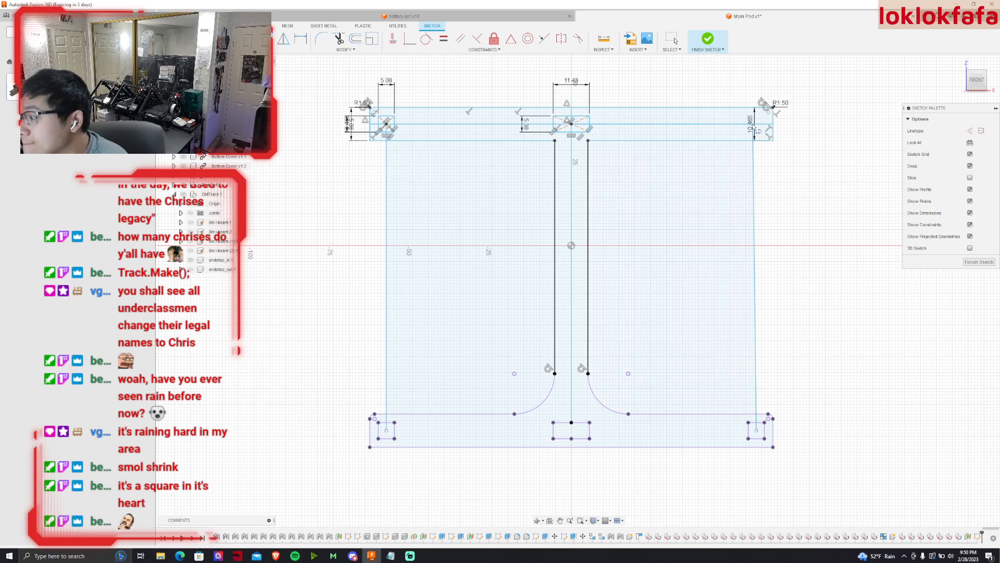
{"action": "key", "text": "Escape"}
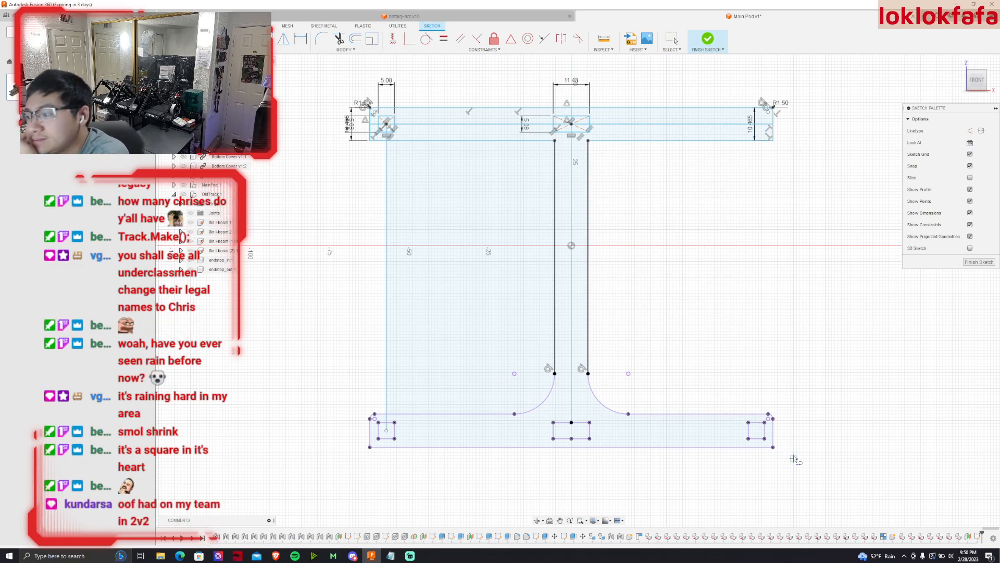
Draw a vertical line from the centre of the lower flange's right end slot to the upper flange's midline.
{"action": "key", "text": "l"}
{"action": "left_click", "coordinate": [757, 430]}
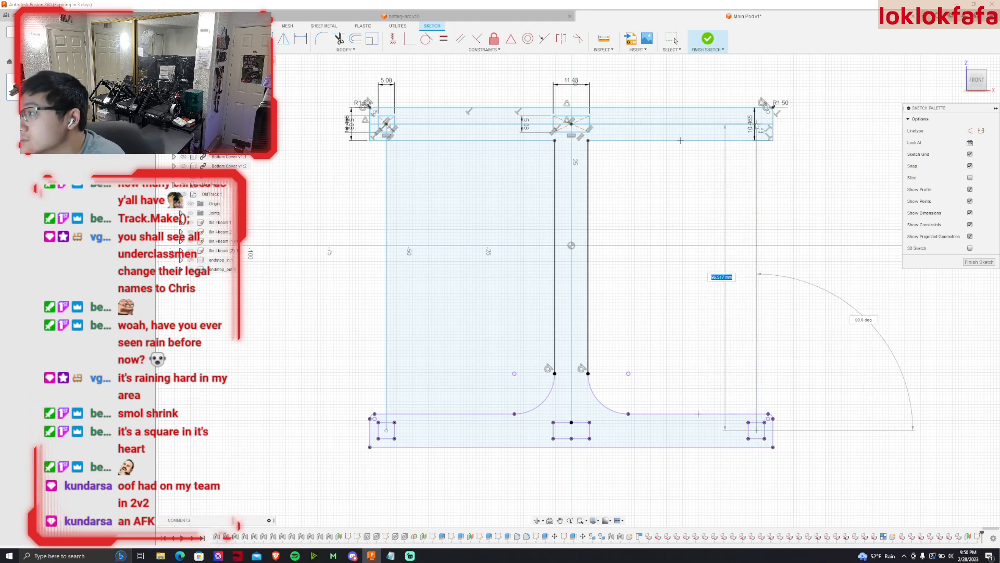
{"action": "left_click", "coordinate": [758, 127]}
{"action": "key", "text": "Escape"}
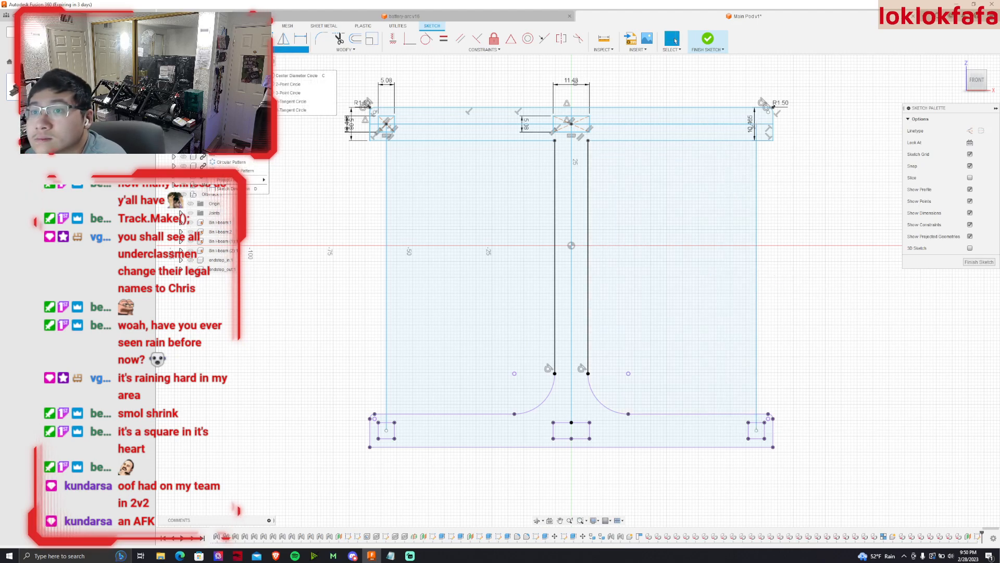
Draw a 5.08 by 5.08 mm center rectangle where the right vertical guide line meets the upper flange's midline.
{"action": "key", "text": "r"}
{"action": "left_click", "coordinate": [757, 115]}
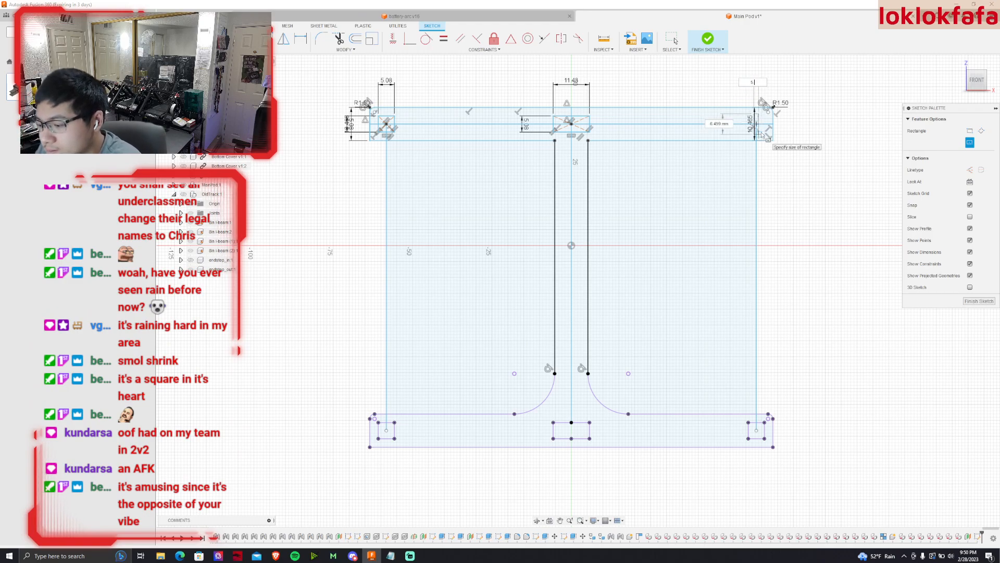
{"action": "type", "text": "5.08"}
{"action": "key", "text": "Tab"}
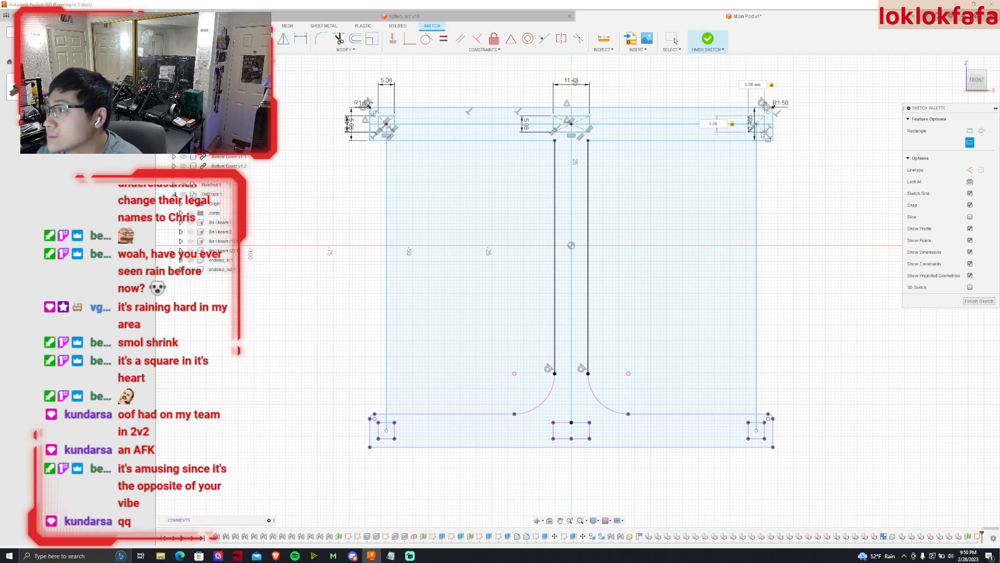
{"action": "key", "text": "Return"}
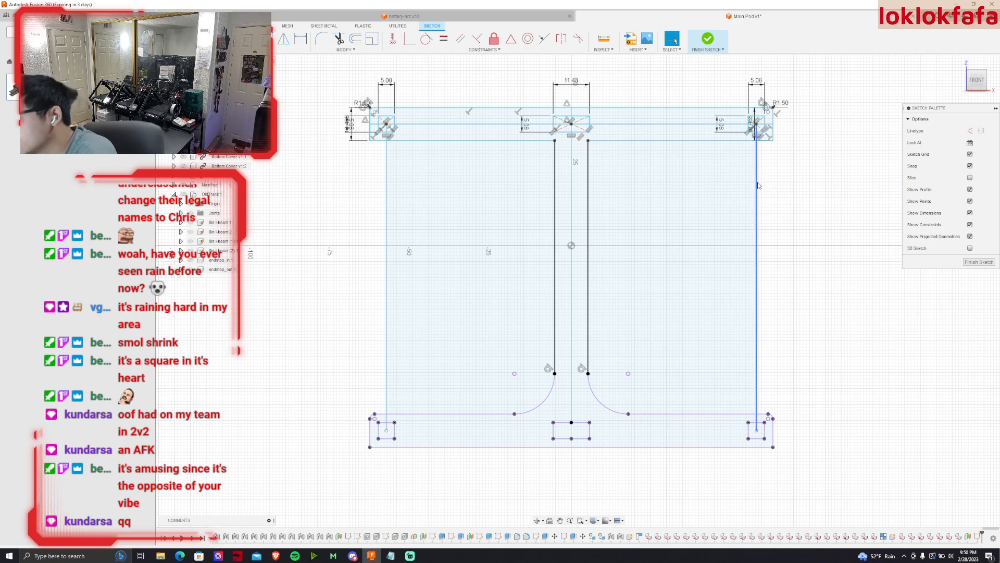
Delete the two vertical guide lines joining the upper and lower end slots, and finish the sketch.
{"action": "left_click", "coordinate": [390, 248]}
{"action": "key", "text": "Delete"}
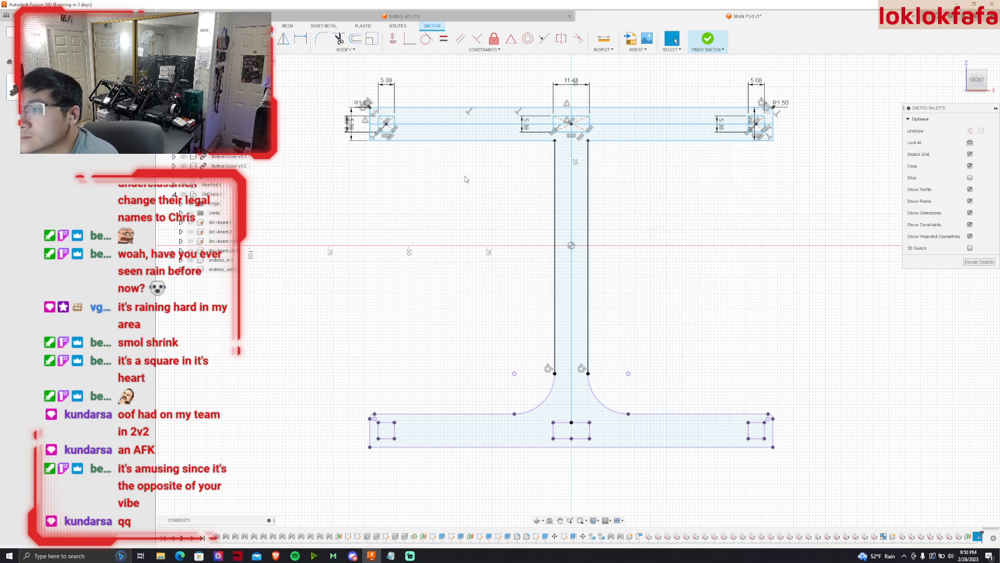
{"action": "scroll", "coordinate": [493, 125], "scroll_direction": "up", "scroll_amount": 1}
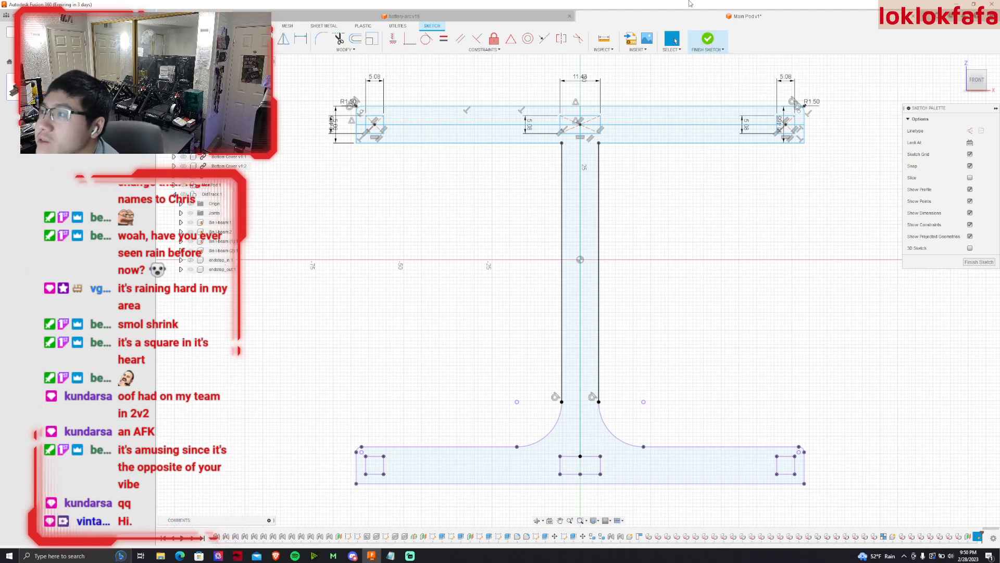
{"action": "left_click", "coordinate": [713, 46]}
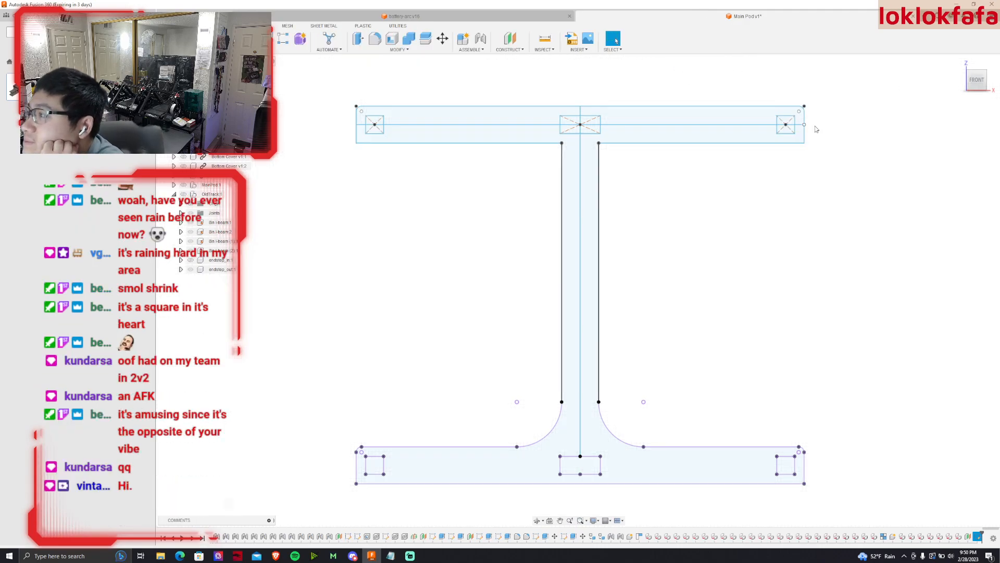
Start extruding the track sketch, selecting the web, both flanges and all three upper flange slots as profiles.
{"action": "left_click", "coordinate": [980, 82]}
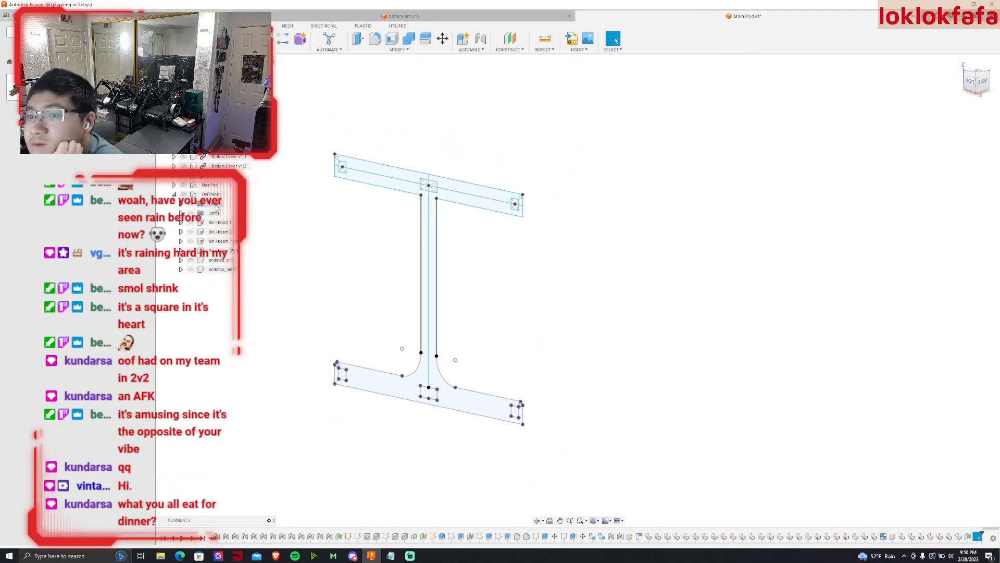
{"action": "scroll", "coordinate": [209, 257], "scroll_direction": "up", "scroll_amount": 8}
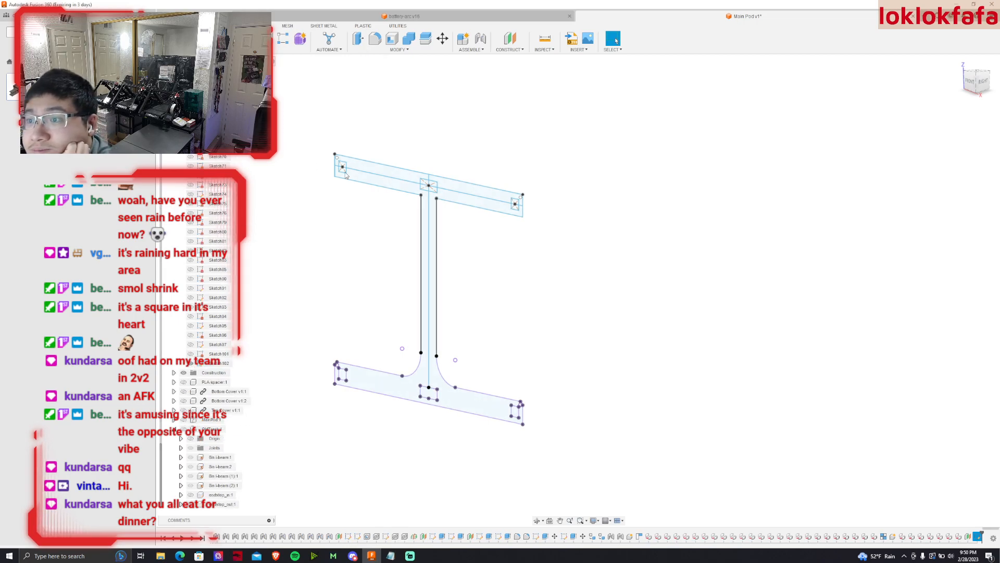
{"action": "key", "text": "e"}
{"action": "scroll", "coordinate": [354, 172], "scroll_direction": "up", "scroll_amount": 5}
{"action": "left_click", "coordinate": [317, 187]}
{"action": "left_click", "coordinate": [657, 245]}
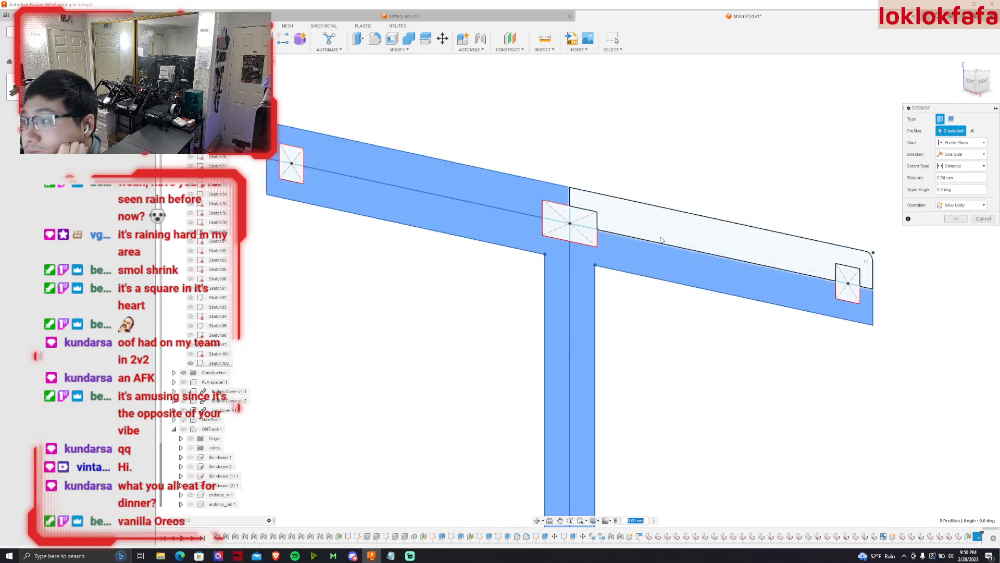
{"action": "left_click", "coordinate": [558, 213]}
{"action": "left_click", "coordinate": [583, 219]}
{"action": "left_click", "coordinate": [740, 245]}
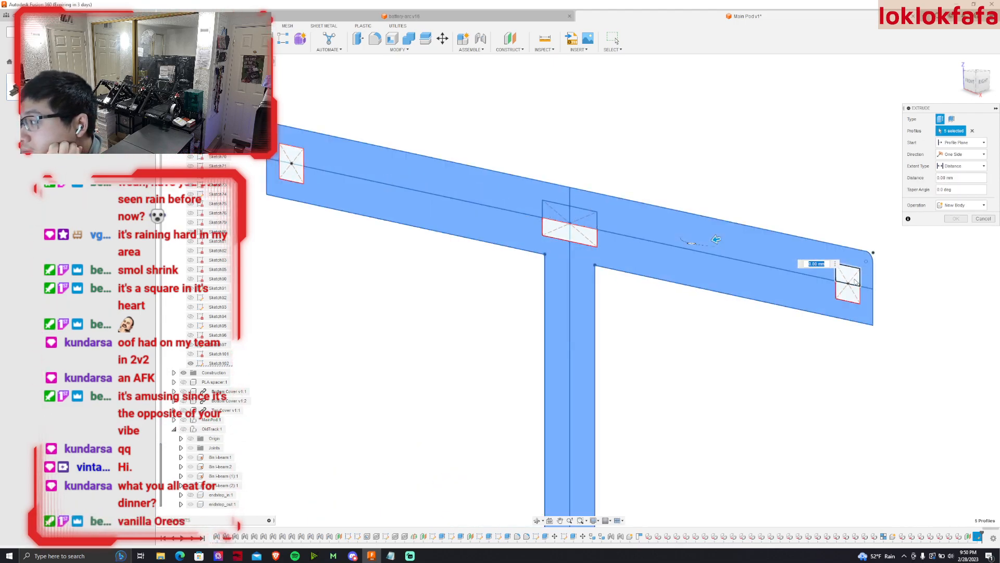
{"action": "left_click", "coordinate": [854, 279]}
{"action": "left_click", "coordinate": [848, 294]}
{"action": "left_click", "coordinate": [558, 233]}
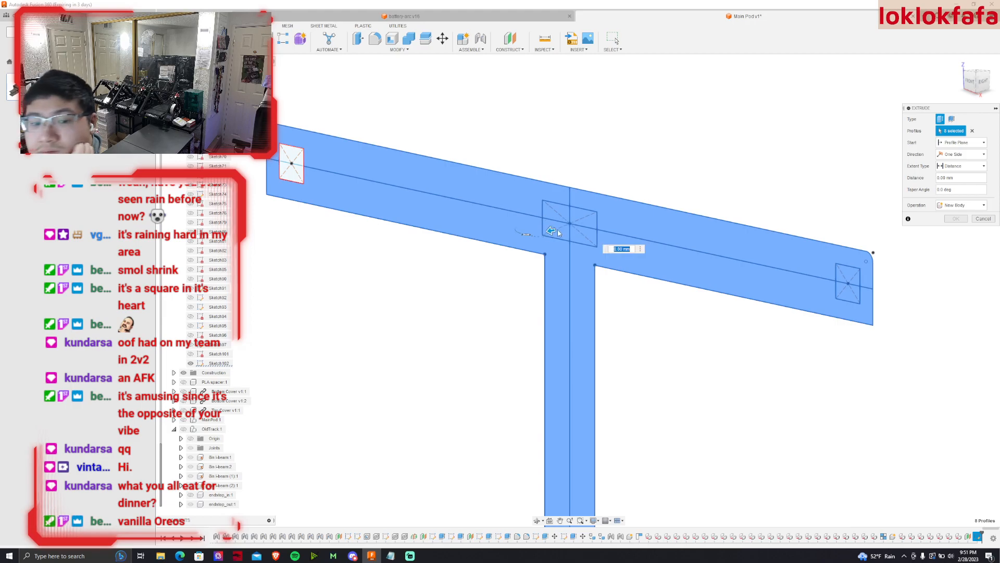
{"action": "left_click", "coordinate": [414, 189]}
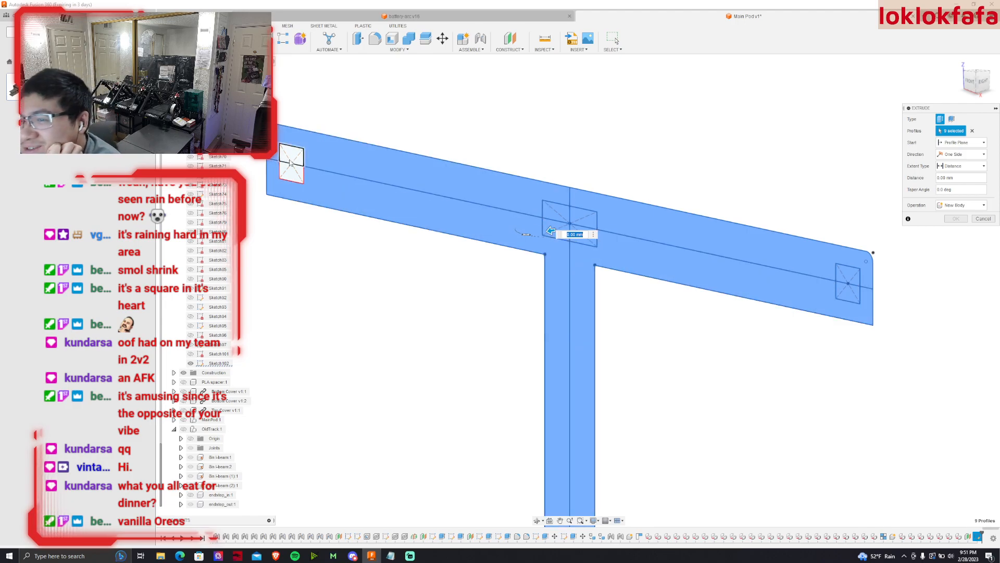
{"action": "left_click", "coordinate": [292, 177]}
{"action": "left_click", "coordinate": [292, 179]}
{"action": "scroll", "coordinate": [354, 156], "scroll_direction": "down", "scroll_amount": 5}
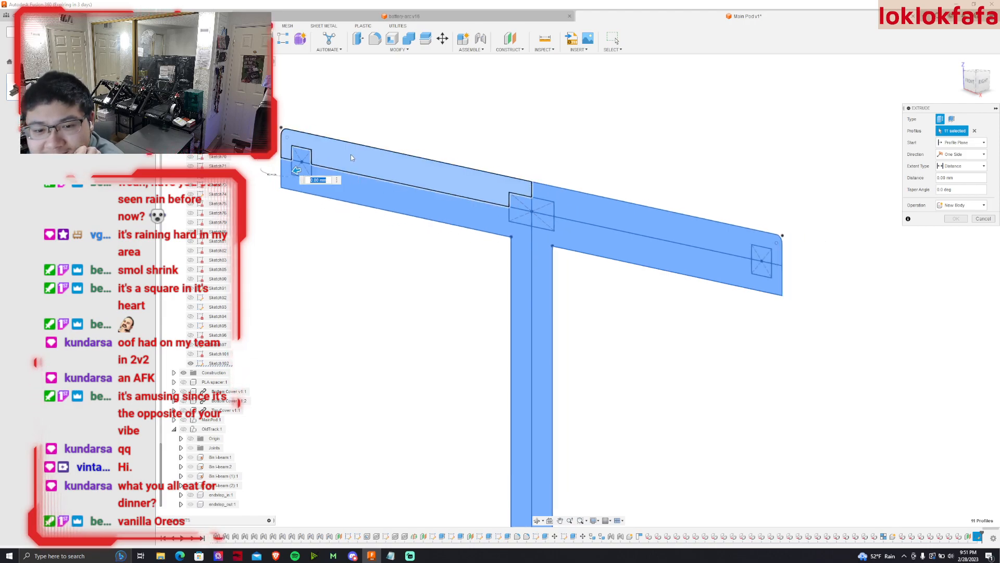
Add the three lower flange slots to the profile selection and extrude the full I-beam section -200 mm as a new body.
{"action": "scroll", "coordinate": [316, 371], "scroll_direction": "up", "scroll_amount": 3}
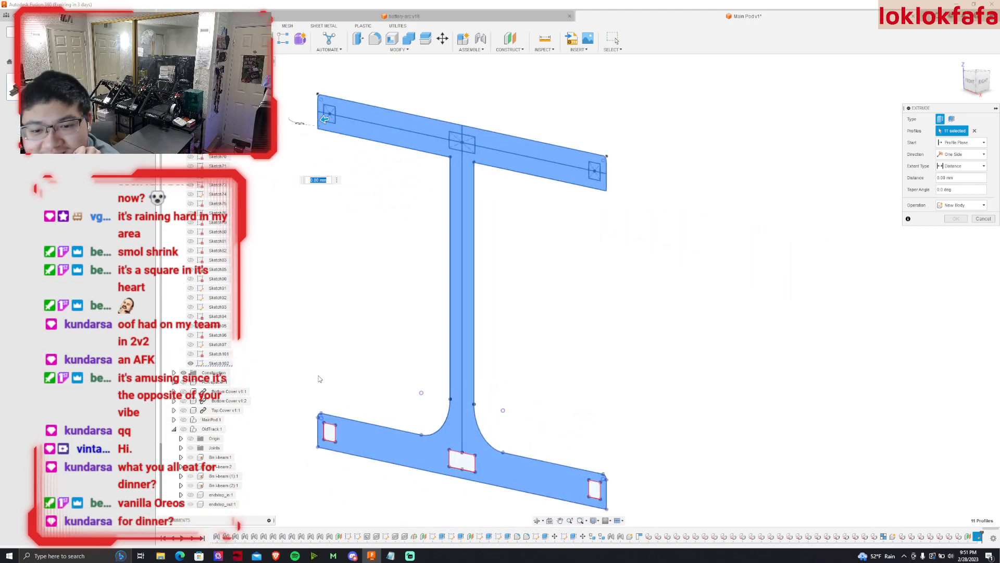
{"action": "left_click", "coordinate": [330, 438]}
{"action": "left_click", "coordinate": [478, 467]}
{"action": "left_click", "coordinate": [625, 501]}
{"action": "scroll", "coordinate": [410, 402], "scroll_direction": "down", "scroll_amount": 2}
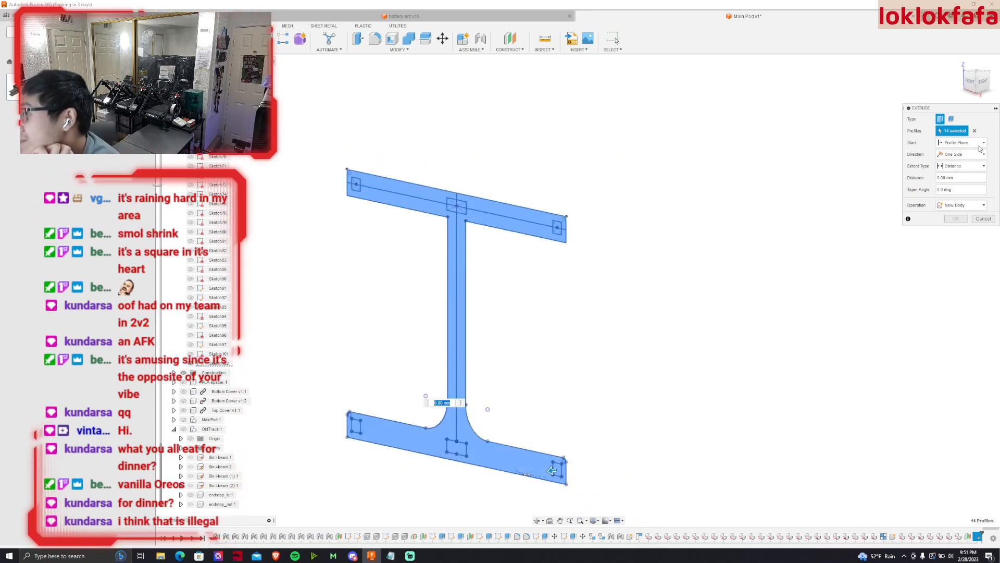
{"action": "scroll", "coordinate": [281, 251], "scroll_direction": "down", "scroll_amount": 2}
{"action": "scroll", "coordinate": [467, 397], "scroll_direction": "up", "scroll_amount": 2}
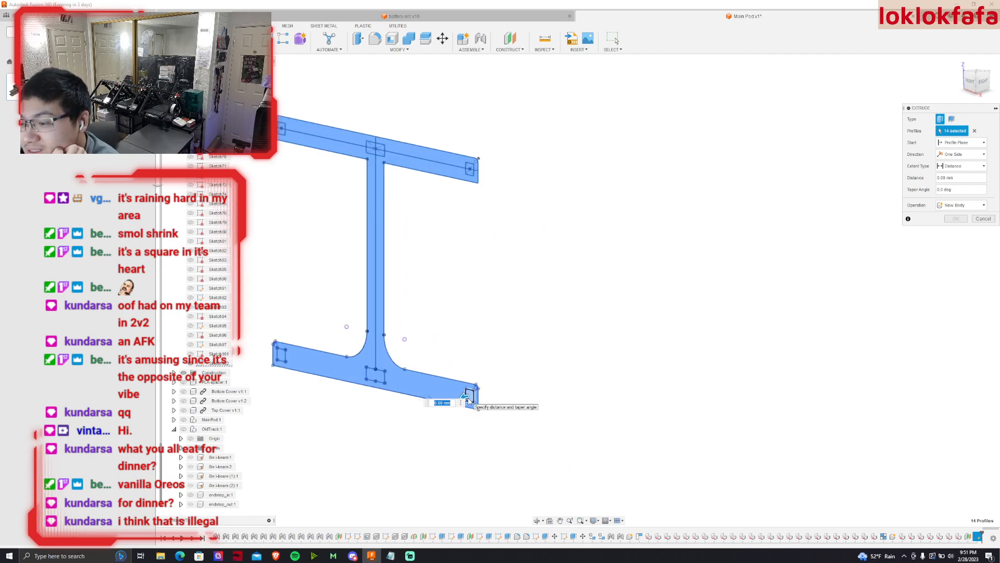
{"action": "left_click_drag", "start_coordinate": [467, 397], "coordinate": [829, 347]}
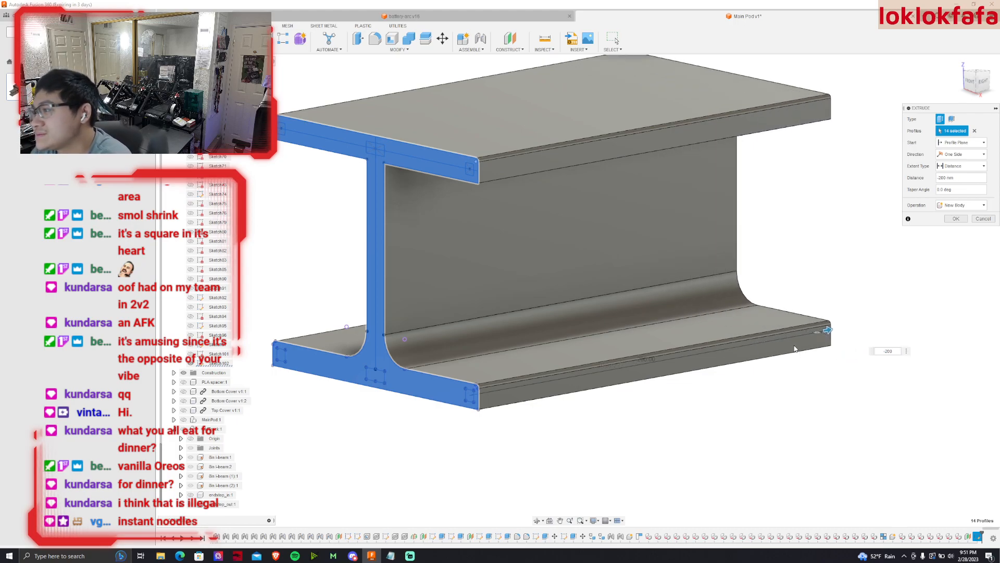
{"action": "key", "text": "Return"}
Show the track profile sketch again and select the three upper flange slots for another extrusion.
{"action": "mouse_move", "coordinate": [578, 290]}
{"action": "middle_mouse_down", "text": "shift"}
{"action": "mouse_move", "coordinate": [542, 292]}
{"action": "mouse_move", "coordinate": [562, 292]}
{"action": "middle_mouse_up", "text": "shift"}
{"action": "left_click", "coordinate": [190, 363]}
{"action": "key", "text": "e"}
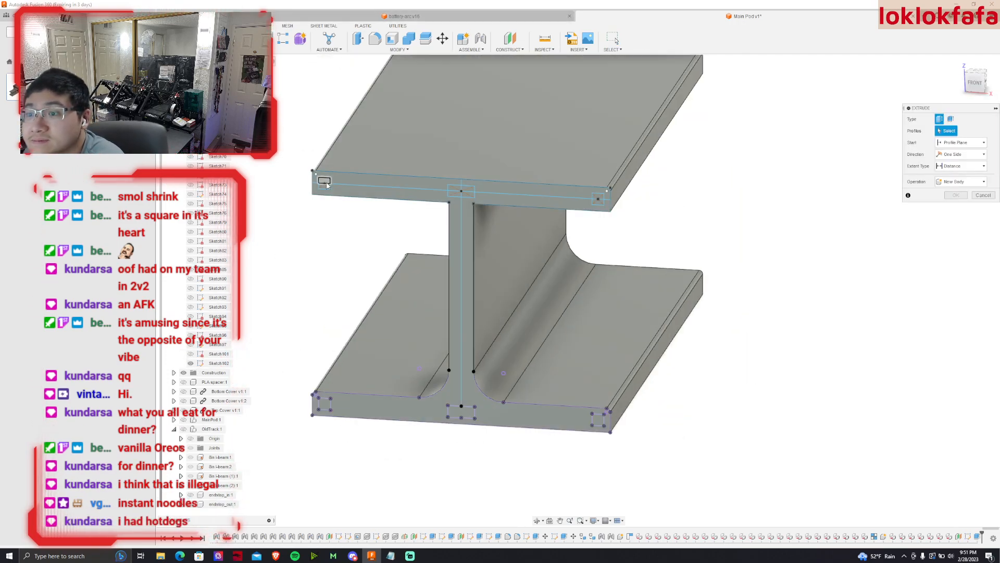
{"action": "left_click", "coordinate": [324, 182]}
{"action": "left_click", "coordinate": [467, 189]}
{"action": "left_click", "coordinate": [454, 191]}
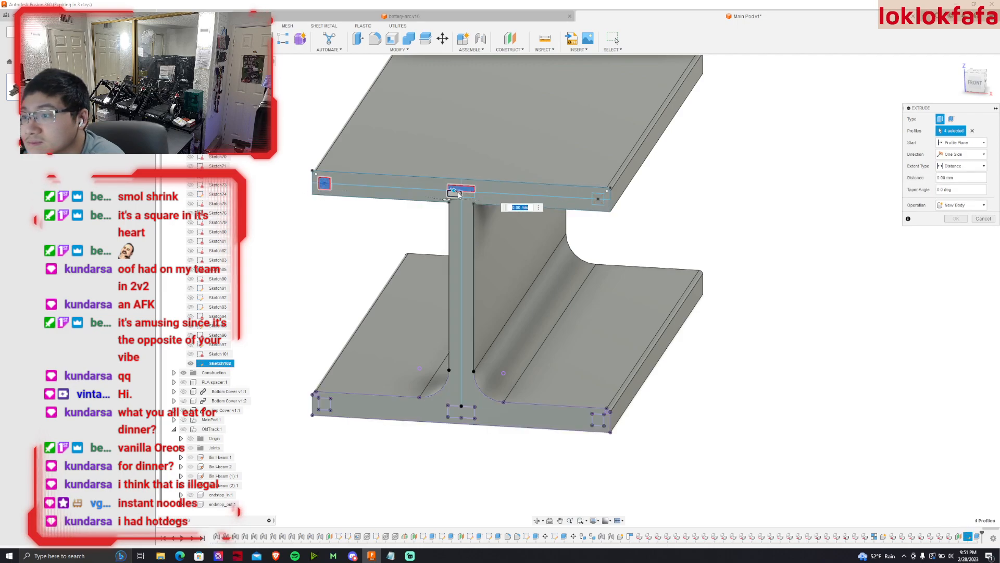
{"action": "left_click", "coordinate": [598, 197]}
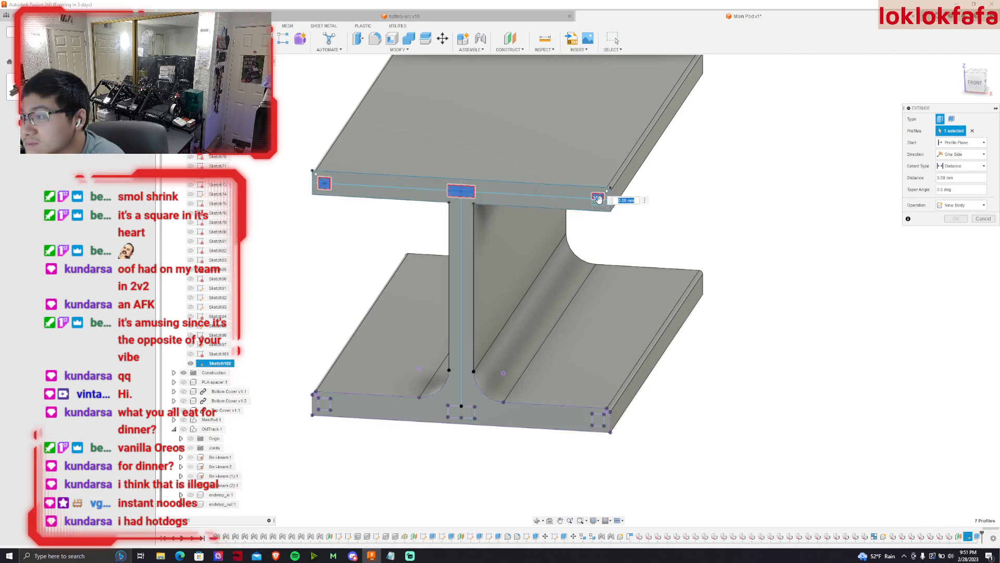
Add the three lower flange slots to the selection and cut all six slots to a distance of -5 mm.
{"action": "left_click", "coordinate": [597, 420]}
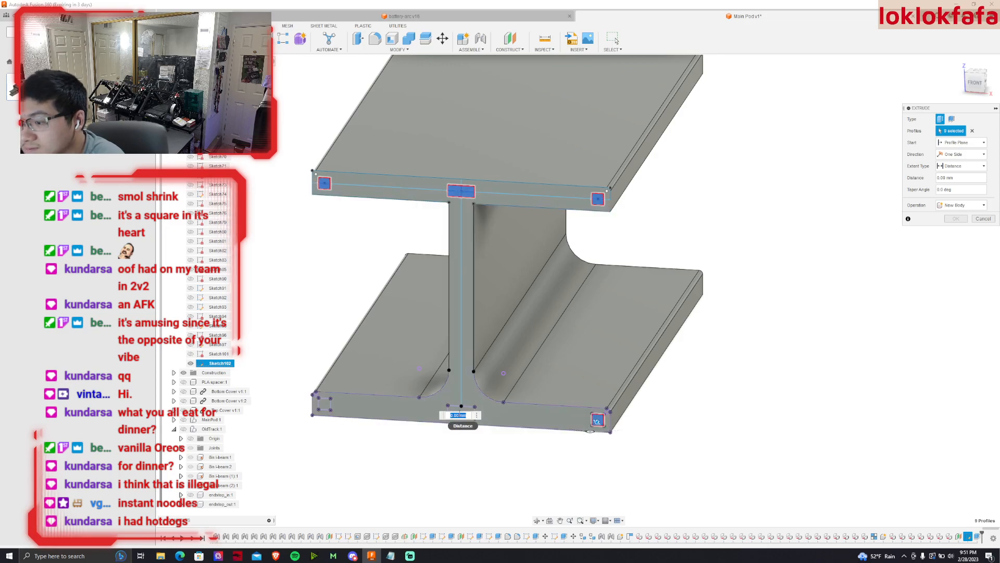
{"action": "left_click", "coordinate": [463, 412]}
{"action": "left_click", "coordinate": [324, 404]}
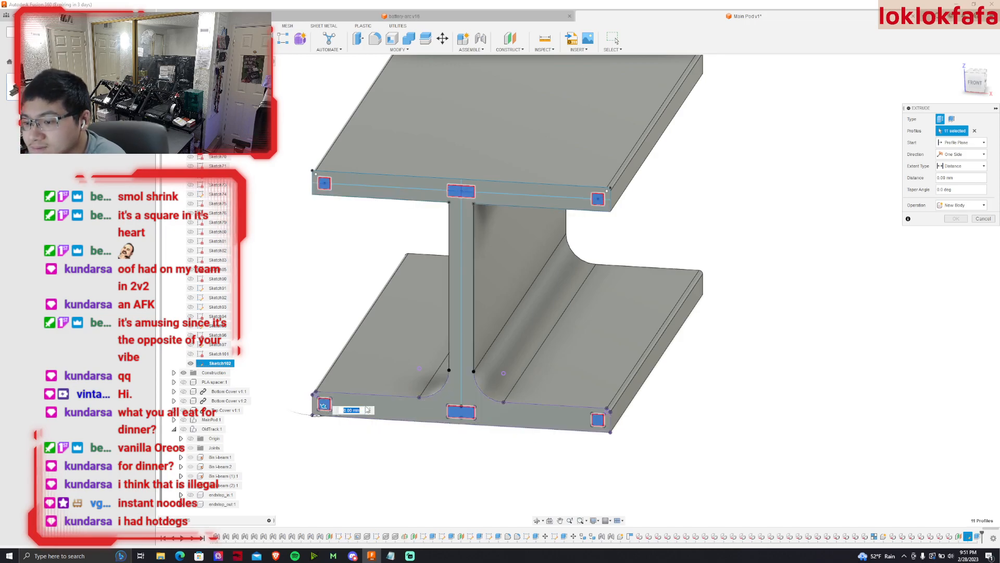
{"action": "type", "text": "-5"}
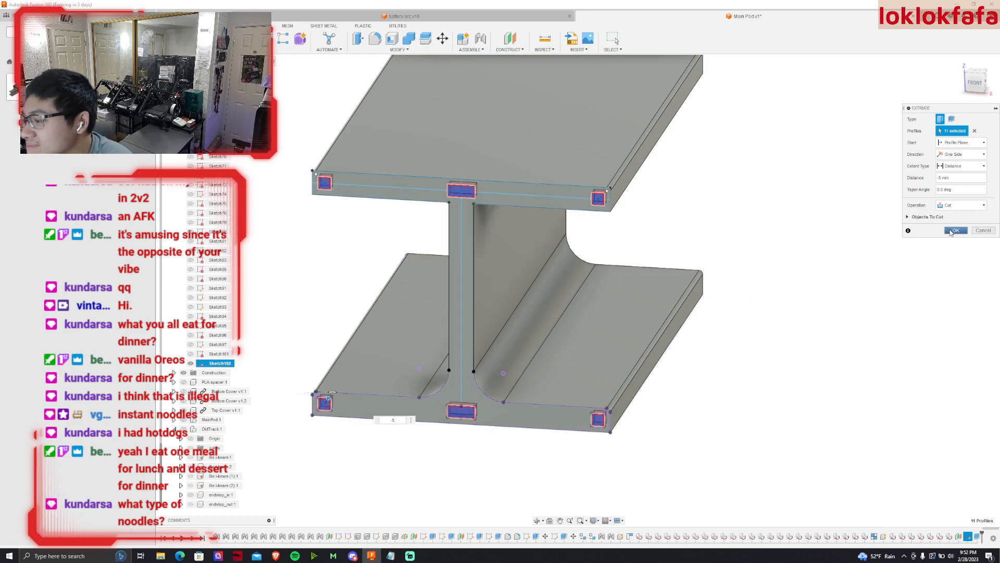
{"action": "left_click", "coordinate": [954, 230]}
Examine the slot recesses in the beam's front end and review the settings of the slot cut.
{"action": "scroll", "coordinate": [394, 165], "scroll_direction": "up", "scroll_amount": 5}
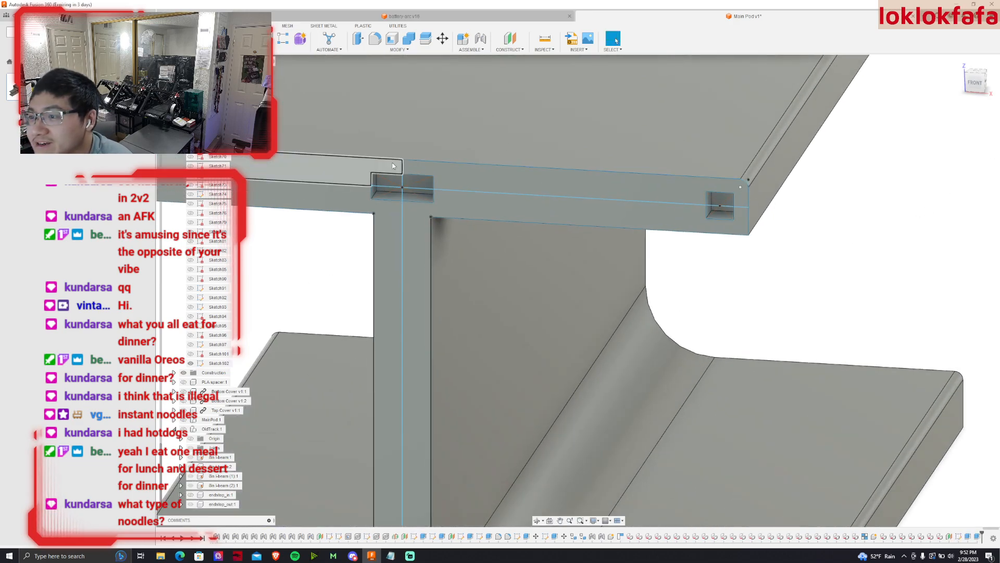
{"action": "scroll", "coordinate": [398, 191], "scroll_direction": "down", "scroll_amount": 5}
{"action": "mouse_move", "coordinate": [579, 290]}
{"action": "middle_mouse_down", "text": "shift"}
{"action": "mouse_move", "coordinate": [490, 292]}
{"action": "mouse_move", "coordinate": [435, 258]}
{"action": "mouse_move", "coordinate": [435, 284]}
{"action": "middle_mouse_up", "text": "shift"}
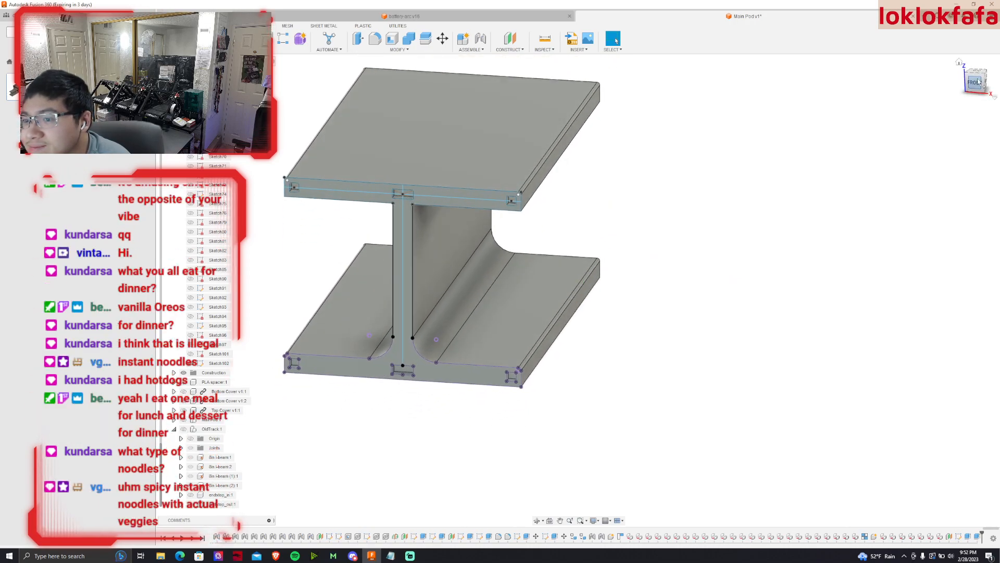
{"action": "middle_click_drag", "start_coordinate": [576, 283], "coordinate": [577, 236], "text": "shift"}
{"action": "scroll", "coordinate": [577, 236], "scroll_direction": "up", "scroll_amount": 3}
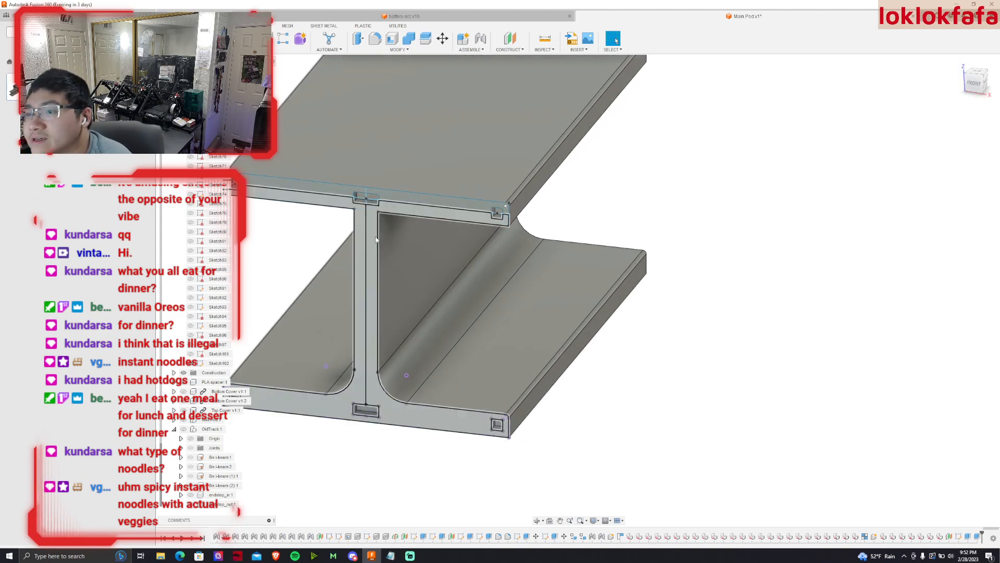
{"action": "scroll", "coordinate": [343, 193], "scroll_direction": "up", "scroll_amount": 2}
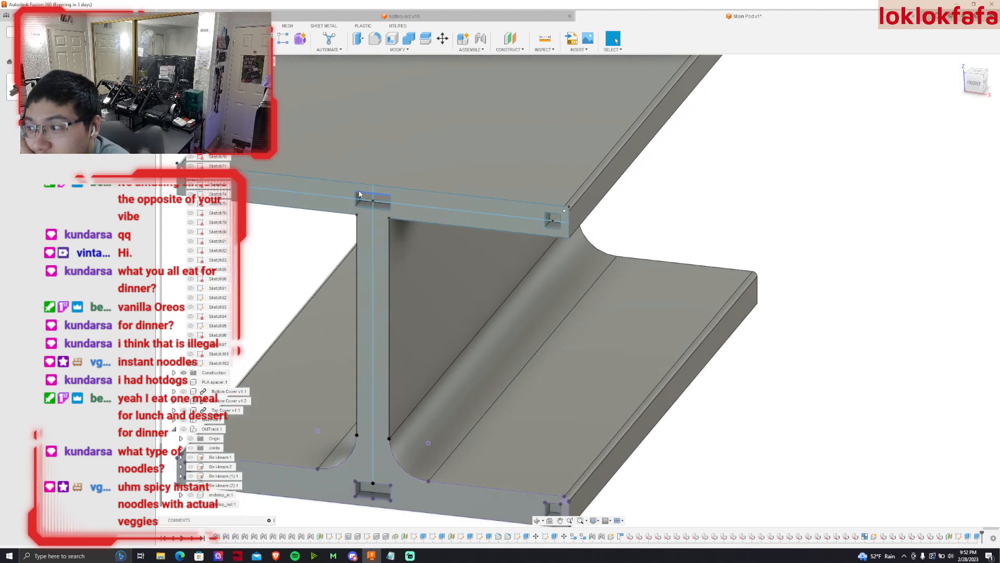
{"action": "double_click", "coordinate": [978, 541]}
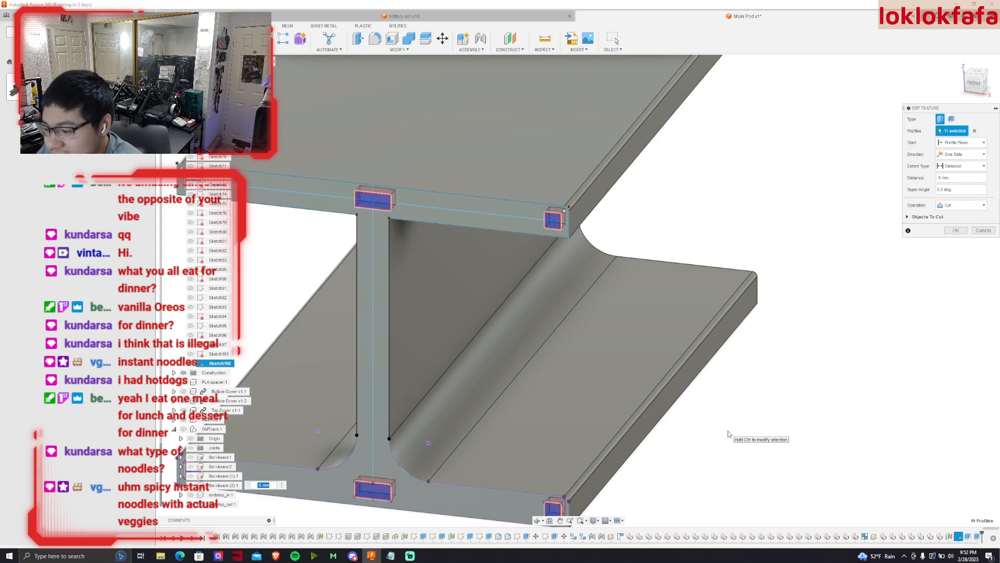
{"action": "key", "text": "Return"}
{"action": "scroll", "coordinate": [699, 396], "scroll_direction": "down", "scroll_amount": 3}
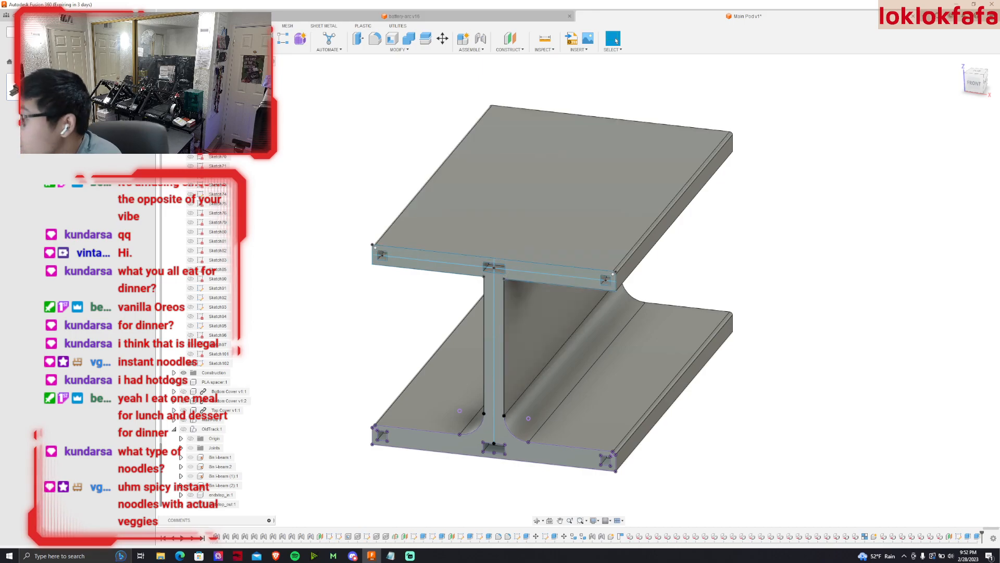
Start a sketch on the beam's back end face and project the full profile, including the slots, into it.
{"action": "left_click", "coordinate": [982, 79]}
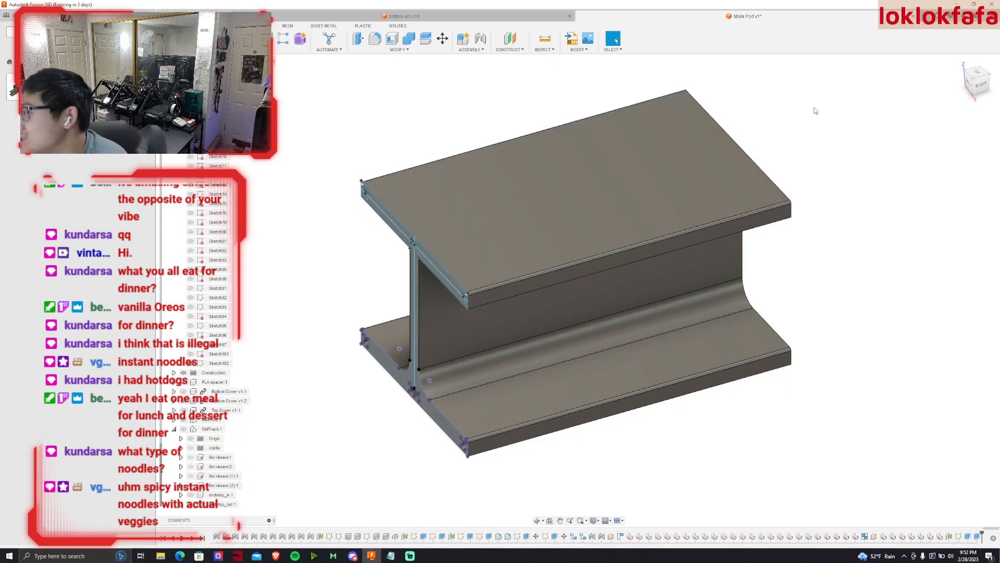
{"action": "left_click_drag", "start_coordinate": [978, 83], "coordinate": [726, 351]}
{"action": "left_click", "coordinate": [693, 253]}
{"action": "key", "text": "l"}
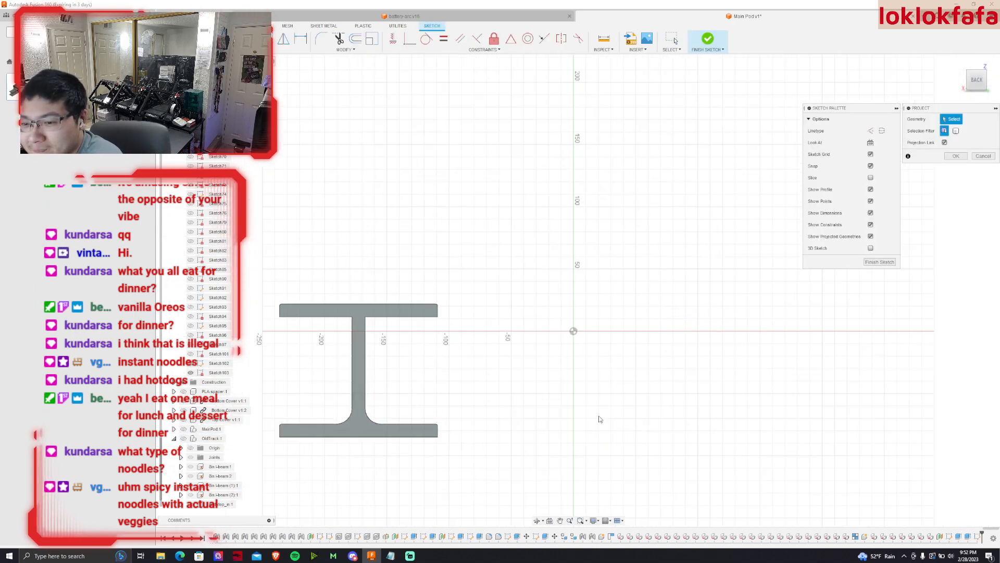
{"action": "middle_click_drag", "start_coordinate": [579, 290], "coordinate": [554, 461], "text": "shift"}
{"action": "scroll", "coordinate": [558, 441], "scroll_direction": "up", "scroll_amount": 3}
{"action": "left_click", "coordinate": [620, 339]}
{"action": "key", "text": "Return"}
Offset the outline of the upper flange's left end slot inward by -0.5 mm in the back view.
{"action": "left_click_drag", "start_coordinate": [972, 83], "coordinate": [981, 77]}
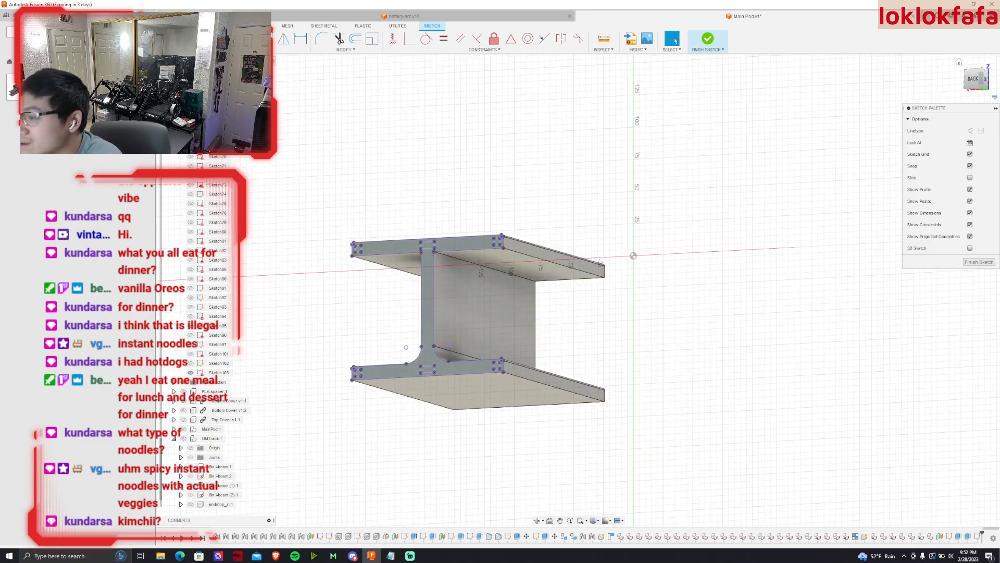
{"action": "left_click", "coordinate": [973, 82]}
{"action": "scroll", "coordinate": [678, 374], "scroll_direction": "down", "scroll_amount": 2}
{"action": "scroll", "coordinate": [272, 258], "scroll_direction": "up", "scroll_amount": 5}
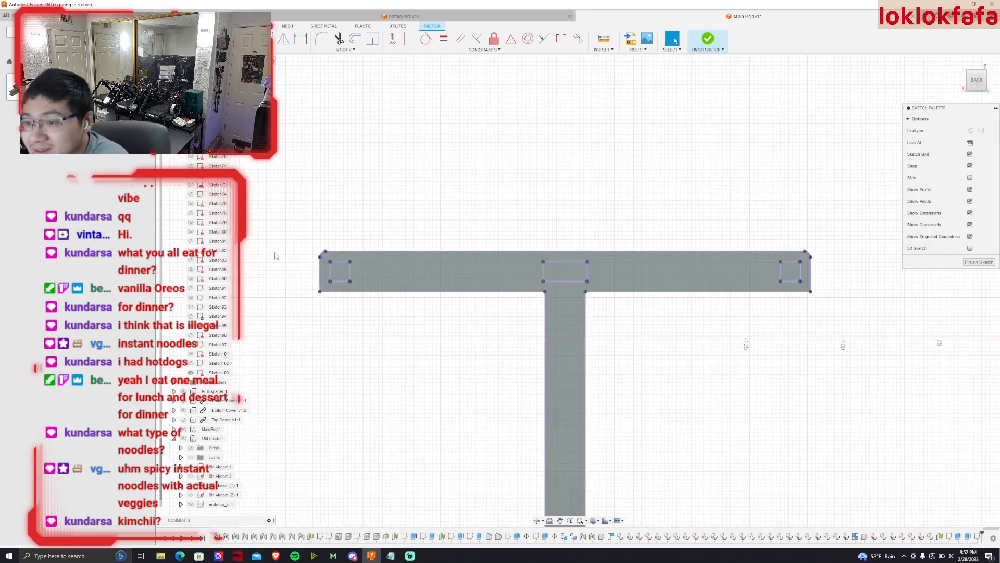
{"action": "left_click", "coordinate": [356, 39]}
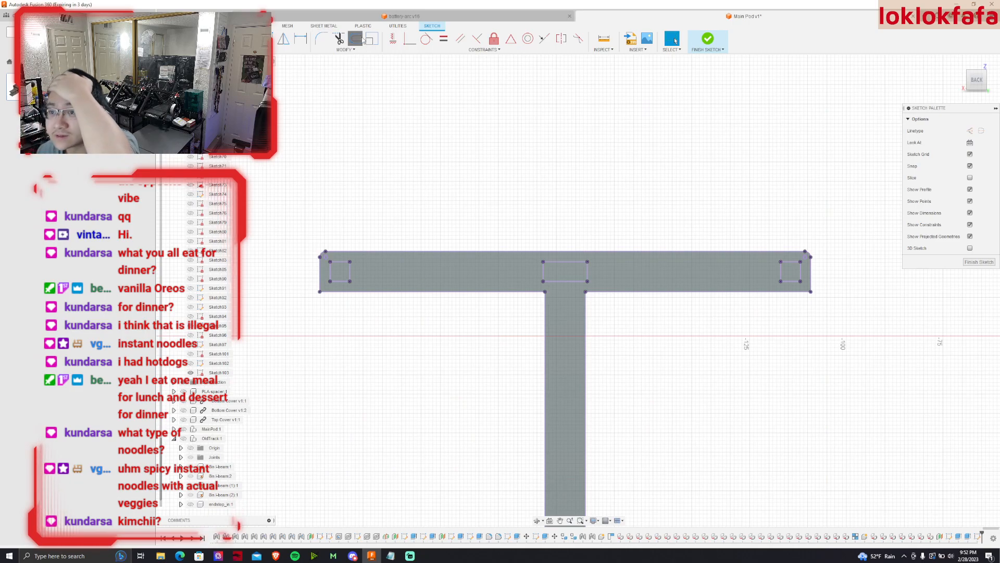
{"action": "left_click", "coordinate": [348, 267]}
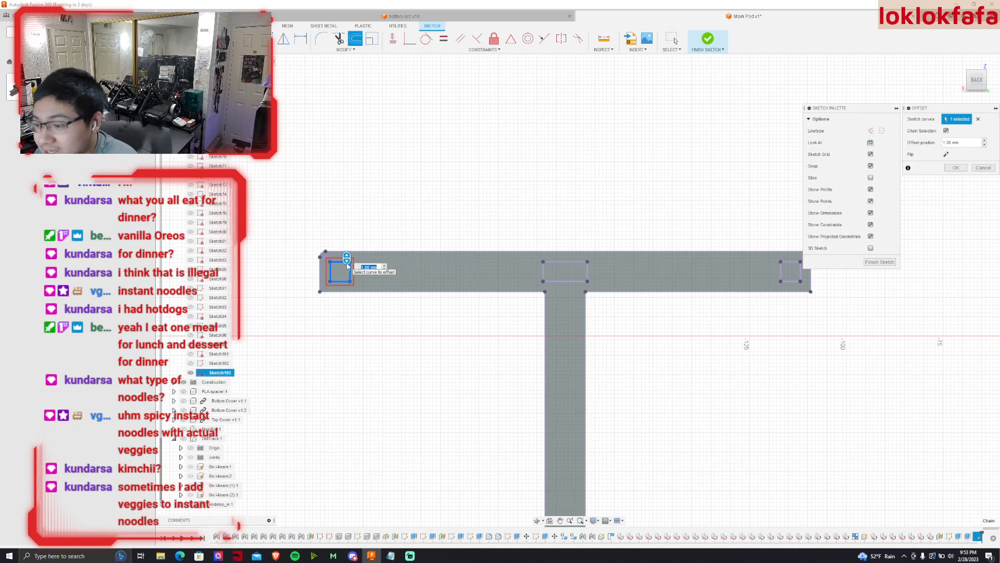
{"action": "type", "text": "-.5"}
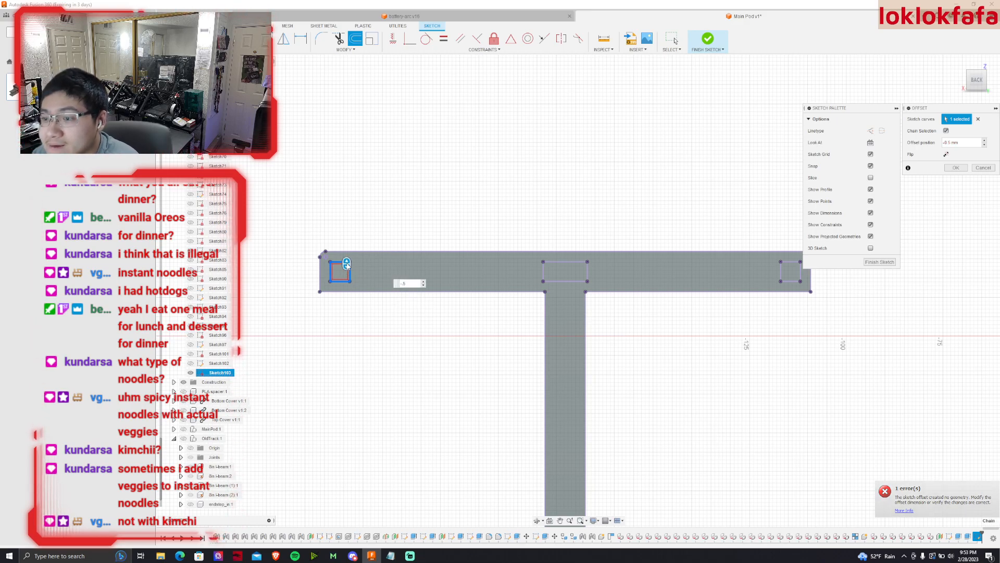
{"action": "key", "text": "Escape"}
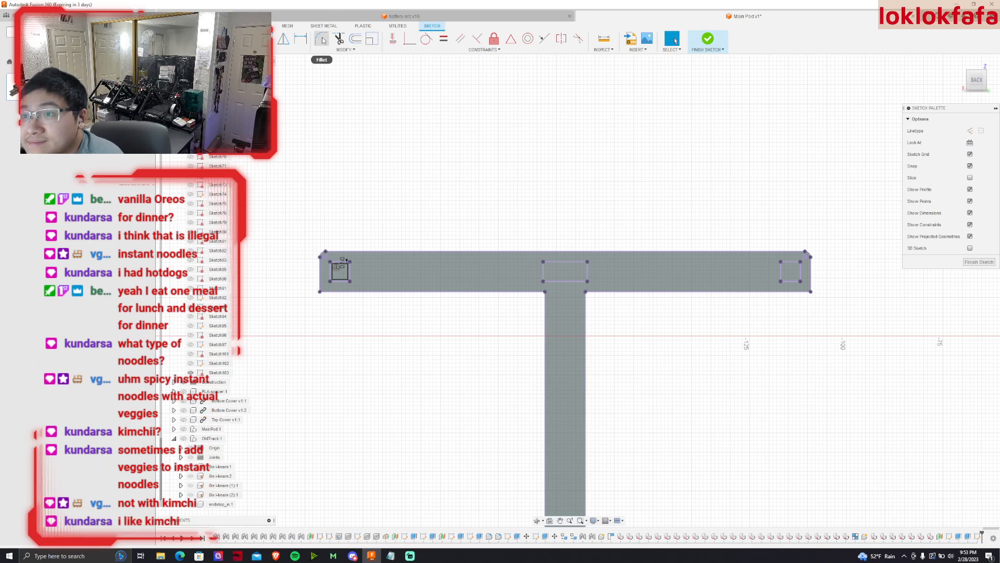
Offset the outline of the upper flange's right end slot inward.
{"action": "left_click", "coordinate": [364, 44]}
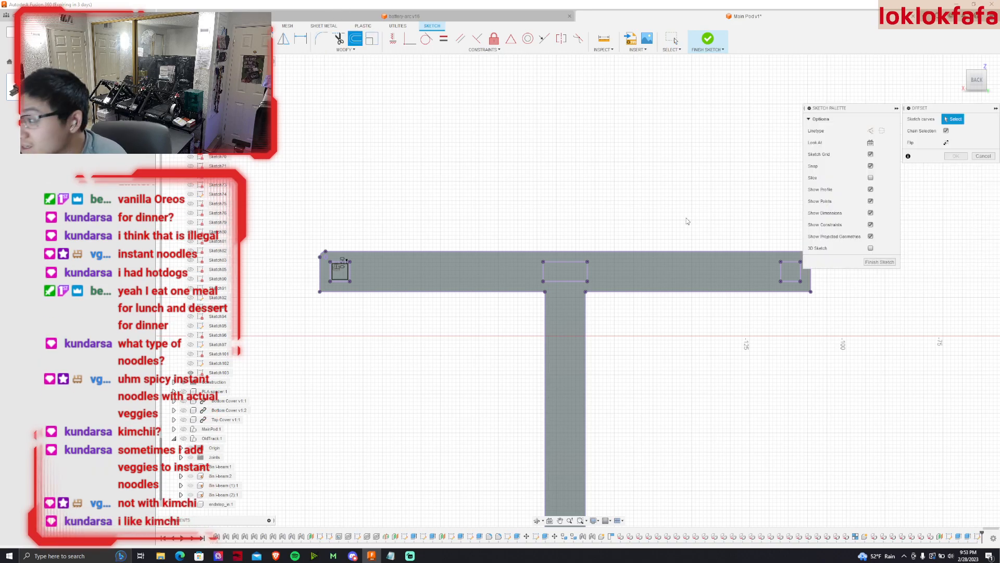
{"action": "left_click", "coordinate": [781, 271]}
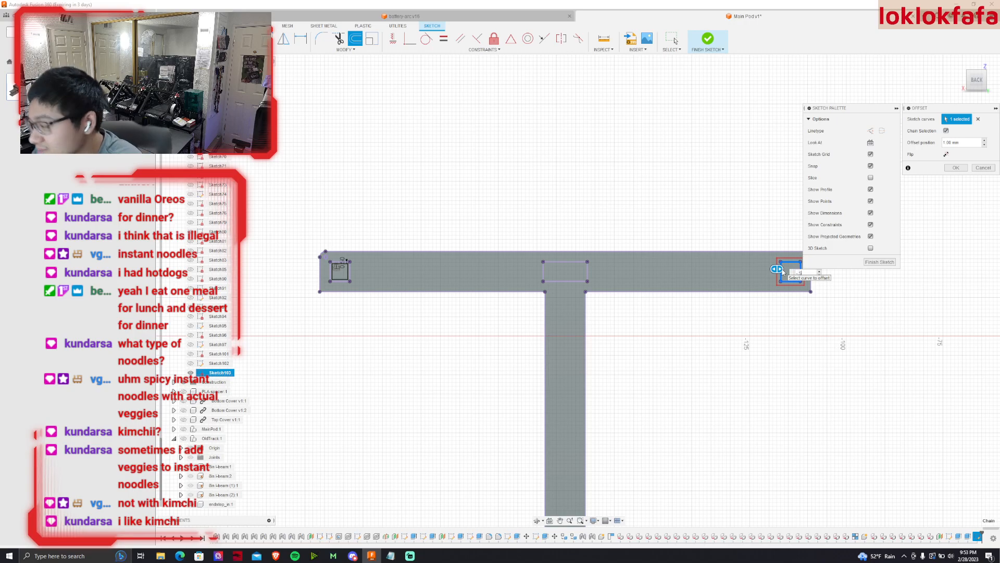
{"action": "key", "text": "Escape"}
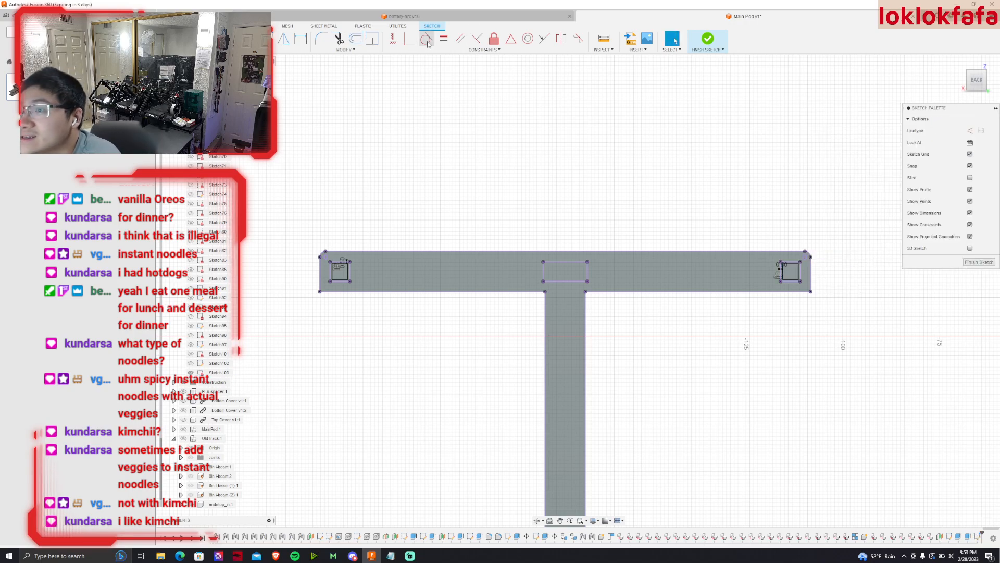
Offset the outline of the lower flange's left end slot inward in the back view.
{"action": "left_click", "coordinate": [357, 41]}
{"action": "scroll", "coordinate": [397, 201], "scroll_direction": "down", "scroll_amount": 2}
{"action": "scroll", "coordinate": [364, 478], "scroll_direction": "up", "scroll_amount": 2}
{"action": "scroll", "coordinate": [364, 524], "scroll_direction": "up", "scroll_amount": 1}
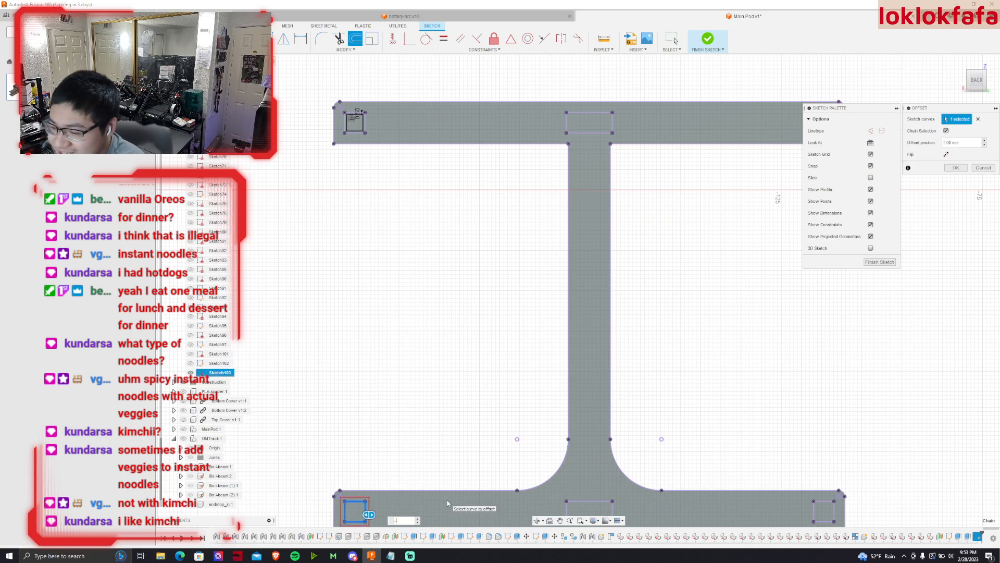
{"action": "key", "text": "Escape"}
{"action": "scroll", "coordinate": [450, 504], "scroll_direction": "down", "scroll_amount": 3}
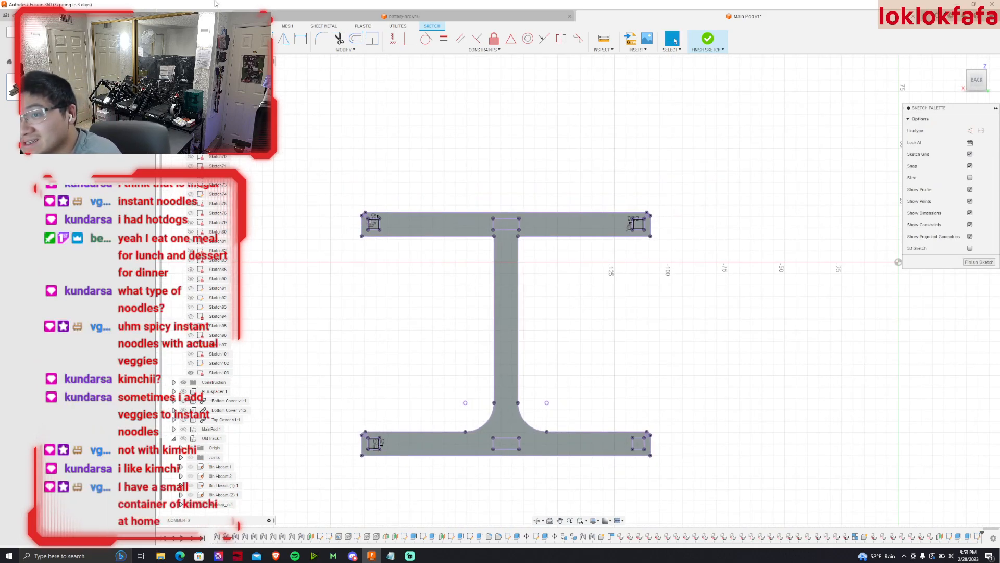
Offset the outline of the lower flange's right end slot inward by -0.5 mm and finish the sketch.
{"action": "key", "text": "o"}
{"action": "scroll", "coordinate": [635, 415], "scroll_direction": "up", "scroll_amount": 3}
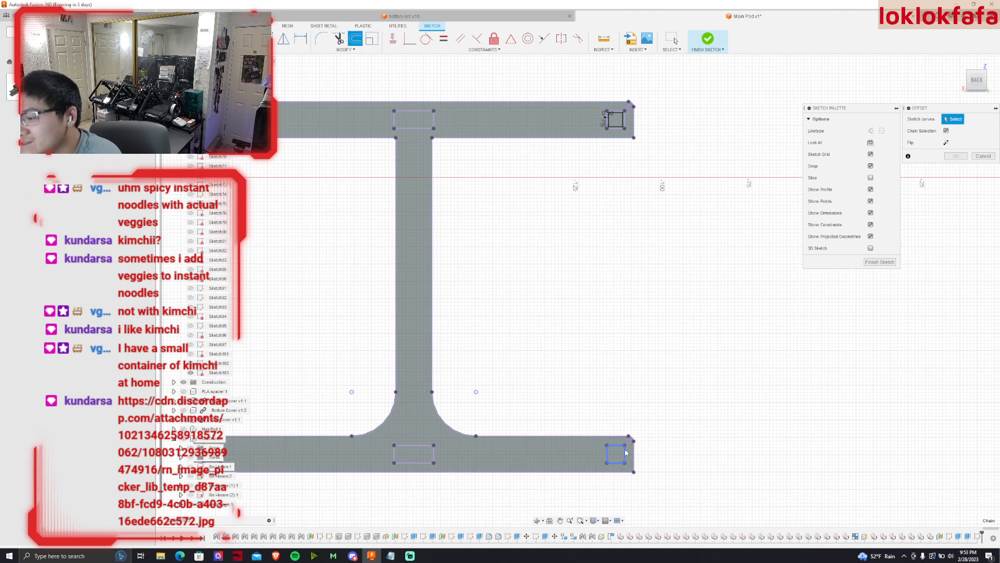
{"action": "left_click", "coordinate": [627, 449]}
{"action": "type", "text": "-.5"}
{"action": "key", "text": "Return"}
{"action": "scroll", "coordinate": [621, 360], "scroll_direction": "down", "scroll_amount": 2}
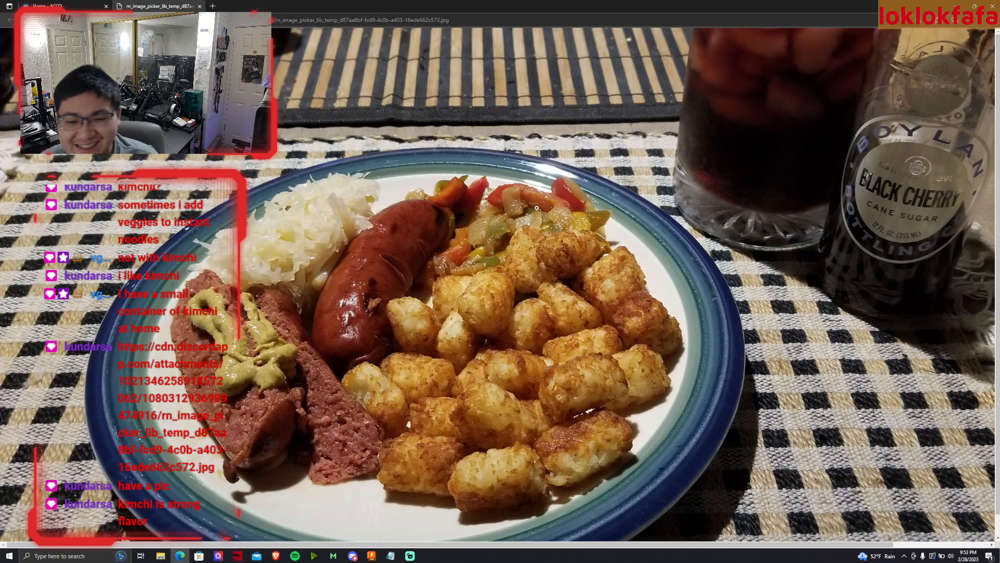
{"action": "left_click", "coordinate": [994, 5]}
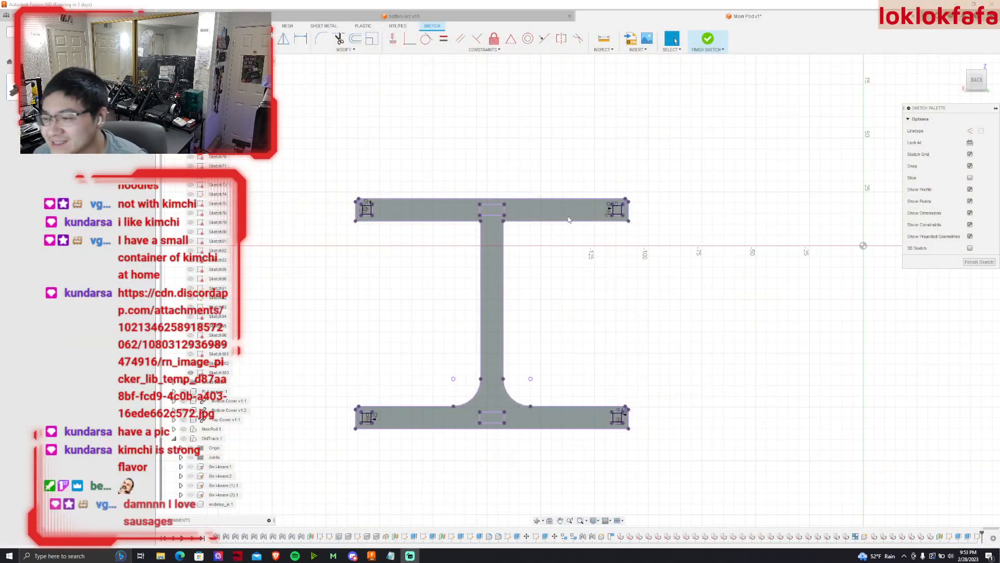
{"action": "left_click", "coordinate": [707, 39]}
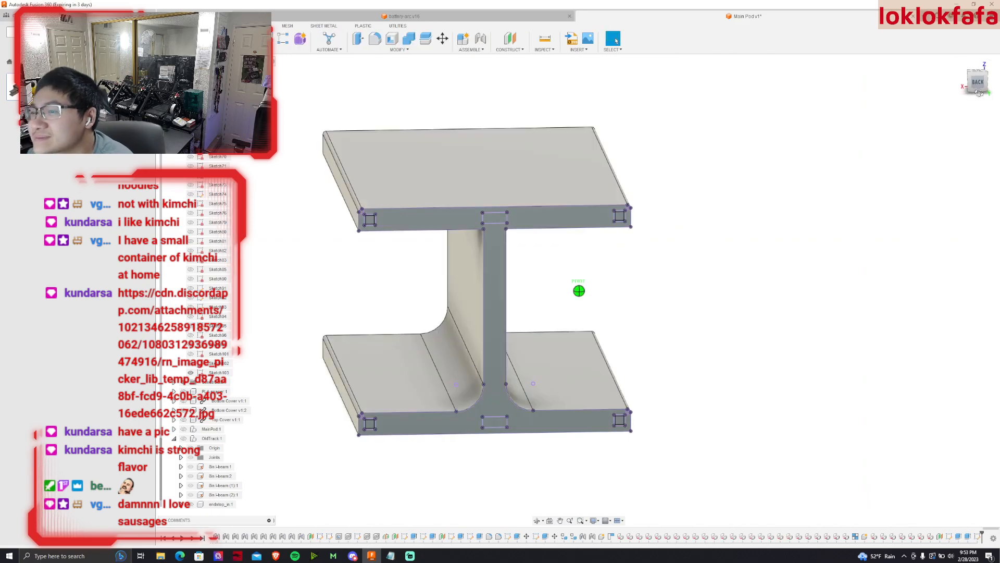
Extrude the four inner offset squares at the flange ends of the beam's back face outward by 10 mm as a join.
{"action": "key", "text": "e"}
{"action": "left_click", "coordinate": [383, 244]}
{"action": "left_click", "coordinate": [624, 220]}
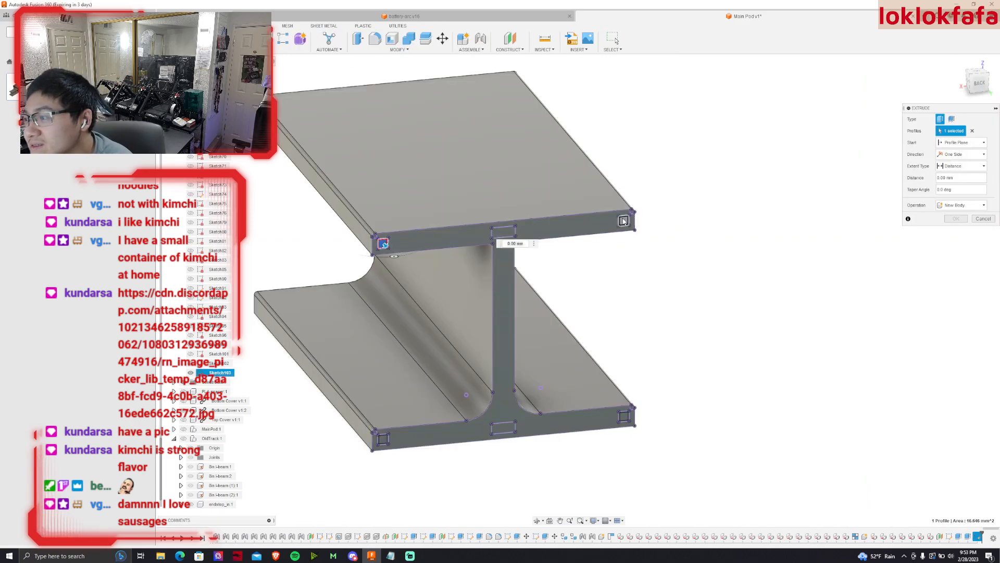
{"action": "left_click", "coordinate": [623, 413]}
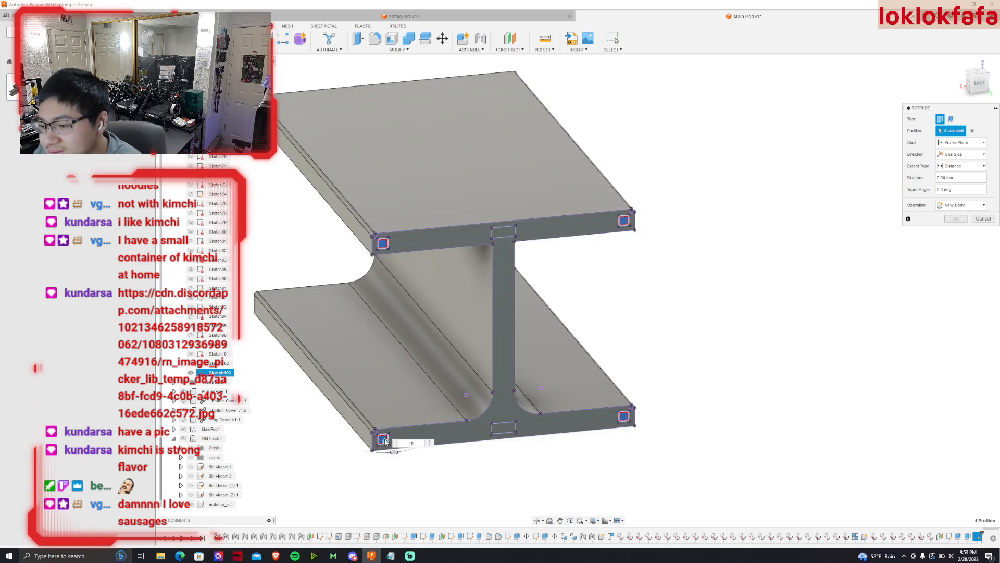
{"action": "left_click", "coordinate": [383, 439]}
{"action": "type", "text": "10"}
Examine the previewed pegs at the ends of the upper and lower flanges for length and fit.
{"action": "scroll", "coordinate": [419, 289], "scroll_direction": "up", "scroll_amount": 6}
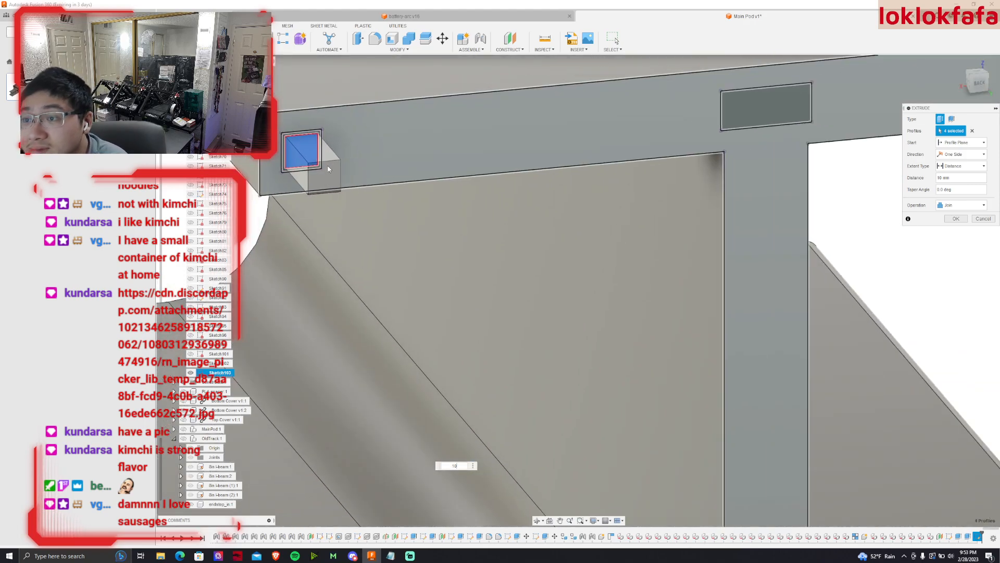
{"action": "scroll", "coordinate": [329, 162], "scroll_direction": "down", "scroll_amount": 4}
{"action": "scroll", "coordinate": [853, 84], "scroll_direction": "up", "scroll_amount": 3}
{"action": "scroll", "coordinate": [686, 137], "scroll_direction": "down", "scroll_amount": 5}
{"action": "scroll", "coordinate": [686, 137], "scroll_direction": "up", "scroll_amount": 6}
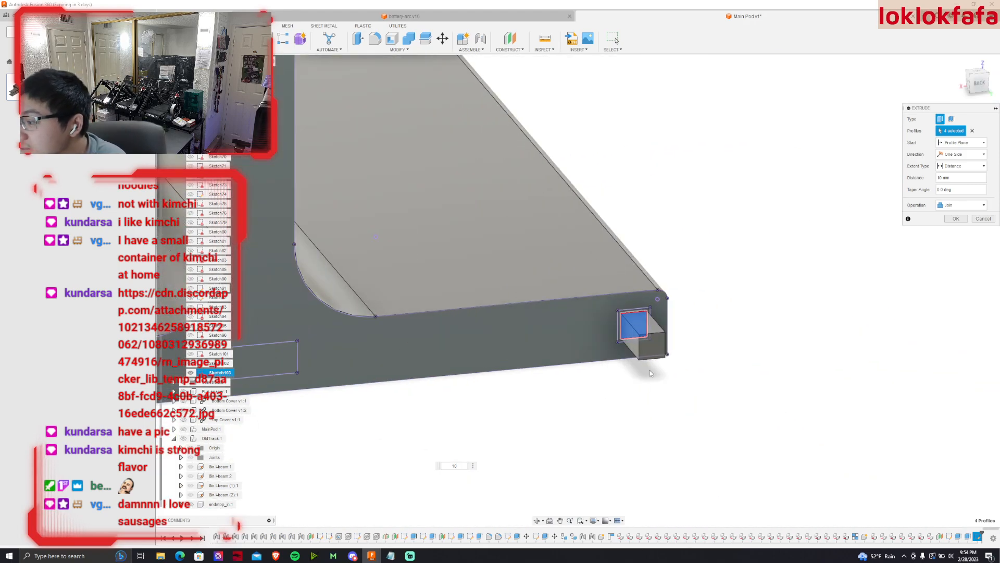
{"action": "scroll", "coordinate": [587, 265], "scroll_direction": "down", "scroll_amount": 2}
{"action": "scroll", "coordinate": [587, 265], "scroll_direction": "down", "scroll_amount": 4}
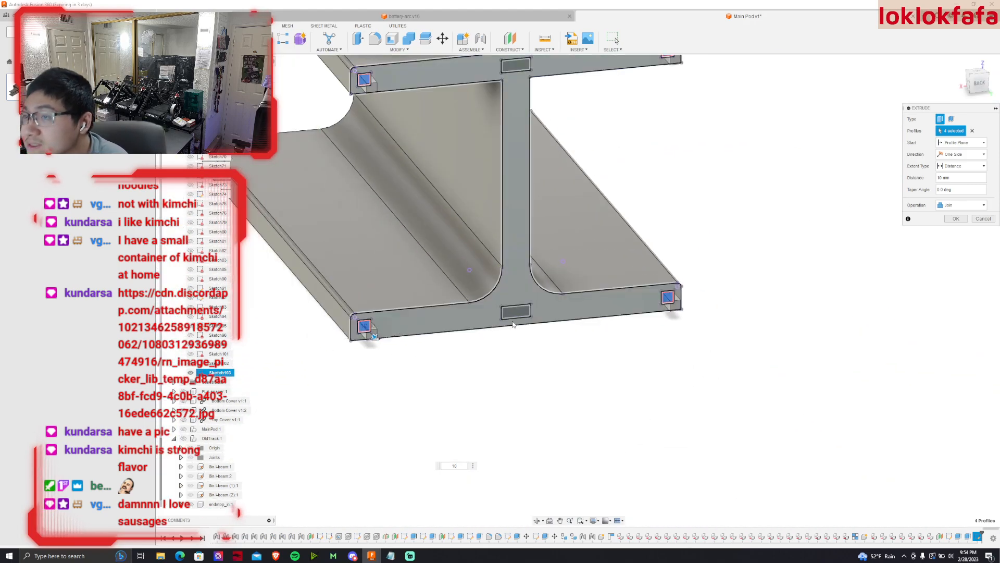
{"action": "scroll", "coordinate": [539, 284], "scroll_direction": "up", "scroll_amount": 3}
{"action": "scroll", "coordinate": [542, 286], "scroll_direction": "up", "scroll_amount": 1}
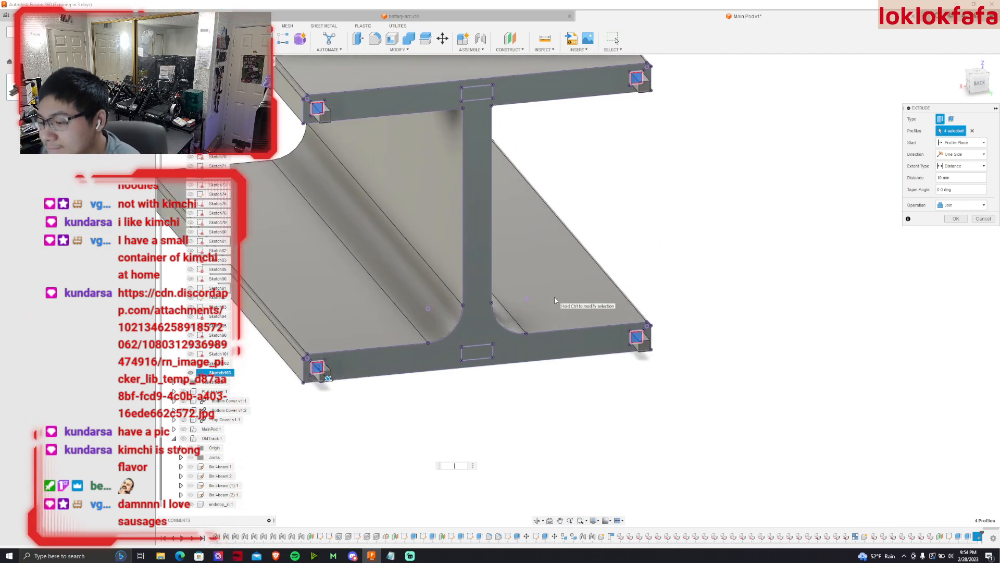
Extrude the four small square corner profiles on the I-beam's end face by 10 mm, joined to the beam.
{"action": "key", "text": "Return"}
{"action": "scroll", "coordinate": [705, 257], "scroll_direction": "down", "scroll_amount": 1}
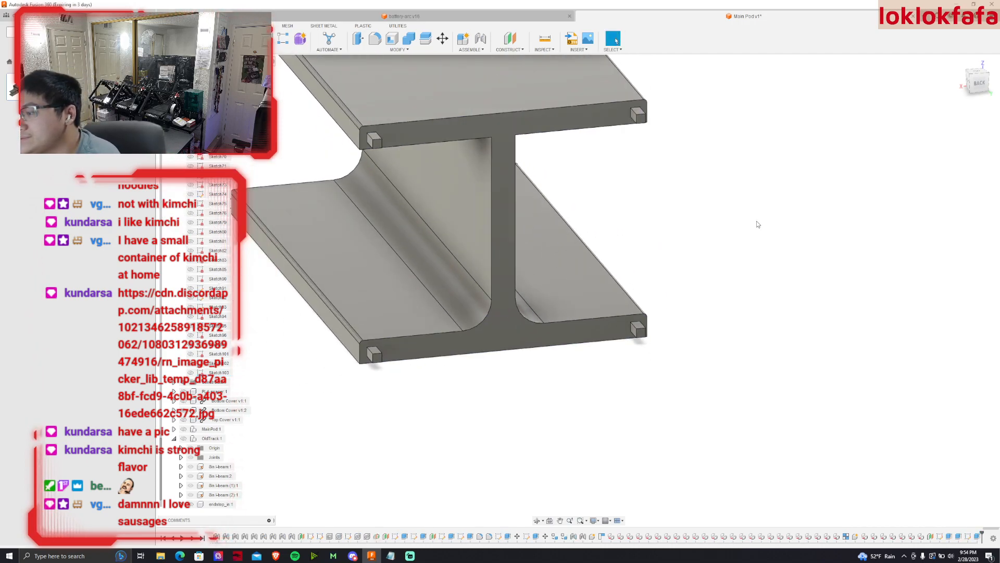
{"action": "mouse_move", "coordinate": [578, 290]}
{"action": "middle_mouse_down", "text": "shift"}
{"action": "mouse_move", "coordinate": [448, 318]}
{"action": "mouse_move", "coordinate": [433, 276]}
{"action": "mouse_move", "coordinate": [777, 228]}
{"action": "middle_mouse_up", "text": "shift"}
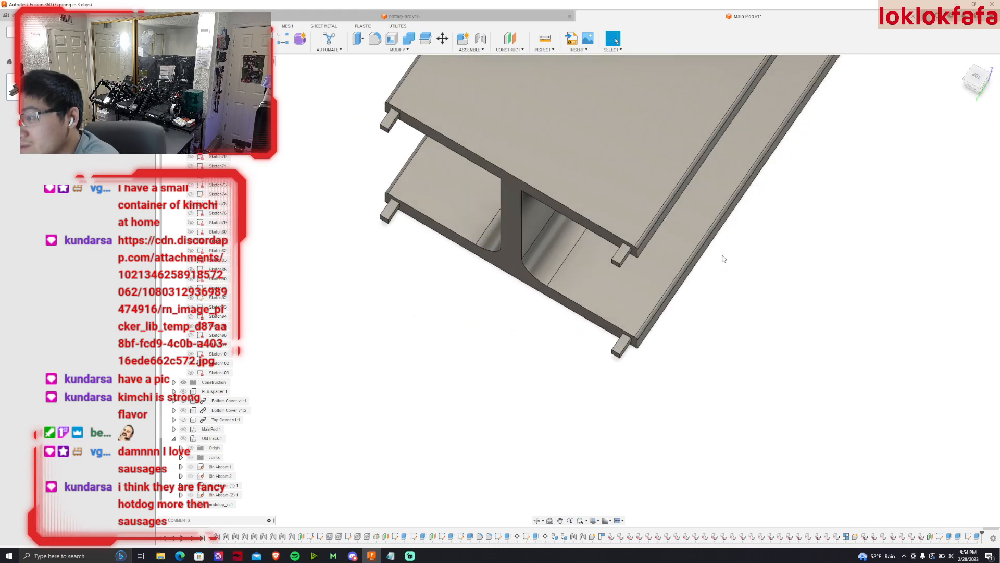
{"action": "scroll", "coordinate": [453, 308], "scroll_direction": "down", "scroll_amount": 5}
{"action": "left_click_drag", "start_coordinate": [973, 79], "coordinate": [927, 89]}
{"action": "middle_click_drag", "start_coordinate": [578, 291], "coordinate": [542, 298], "text": "shift"}
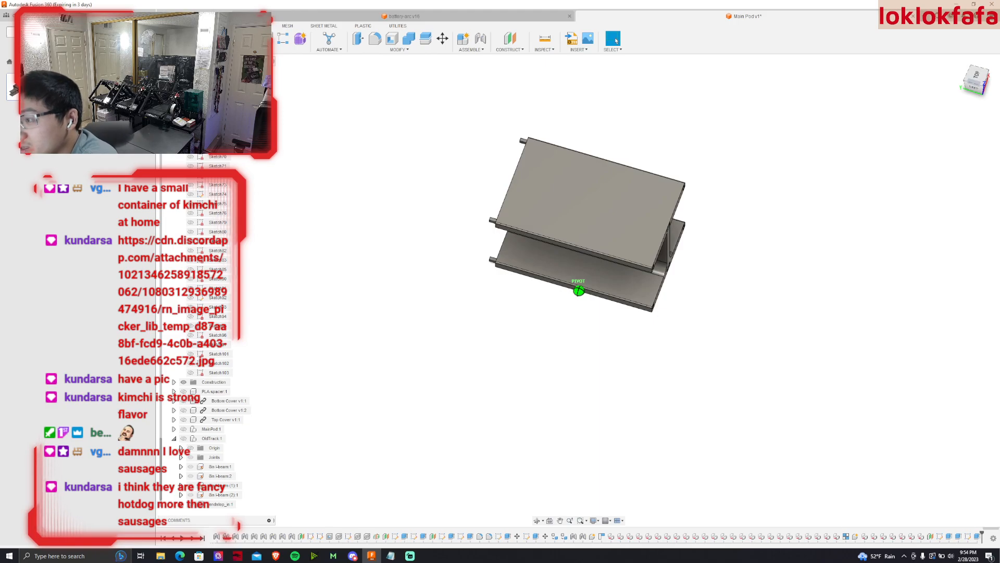
Sketch on the beam's top face: project its outline and draw a lengthwise line joining the midpoints of both end edges.
{"action": "left_click", "coordinate": [631, 225]}
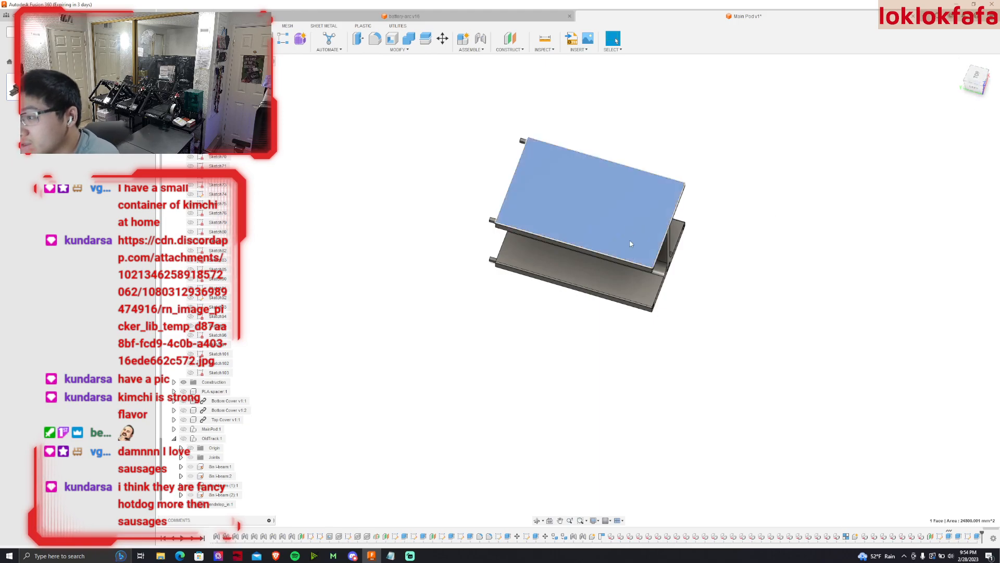
{"action": "key", "text": "p"}
{"action": "scroll", "coordinate": [561, 310], "scroll_direction": "up", "scroll_amount": 4}
{"action": "left_click", "coordinate": [558, 307]}
{"action": "key", "text": "Return"}
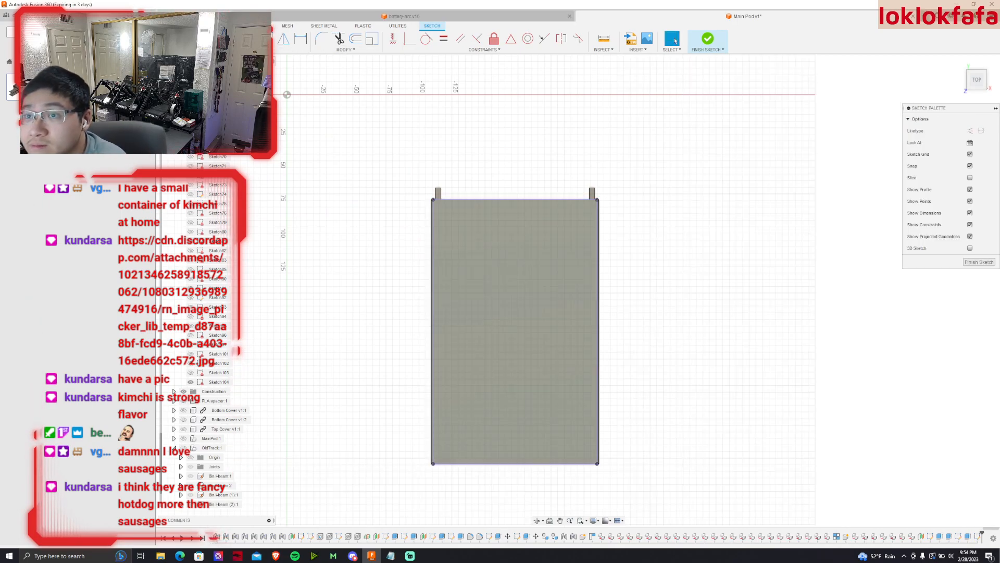
{"action": "left_click", "coordinate": [515, 200]}
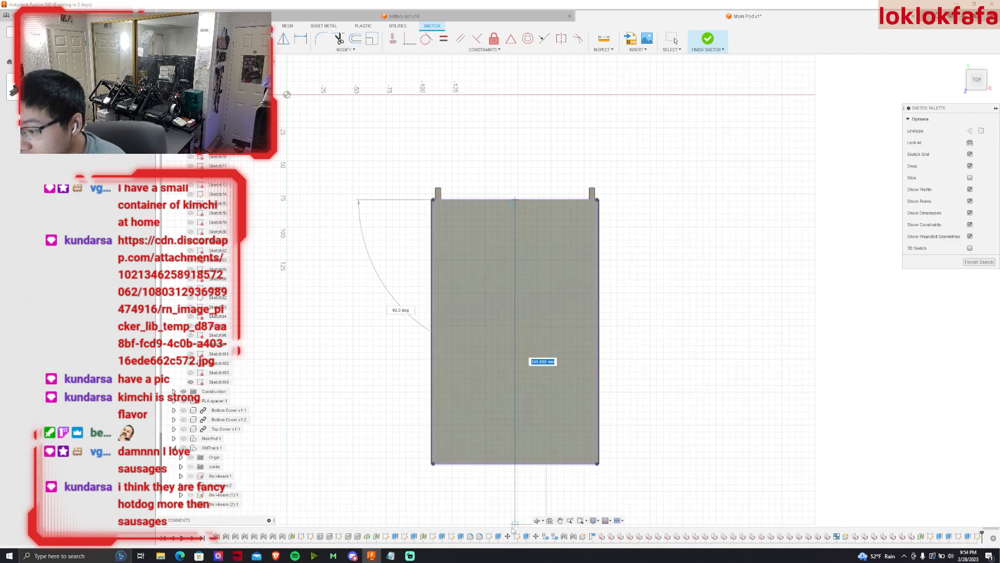
{"action": "left_click", "coordinate": [515, 463]}
{"action": "left_click", "coordinate": [291, 50]}
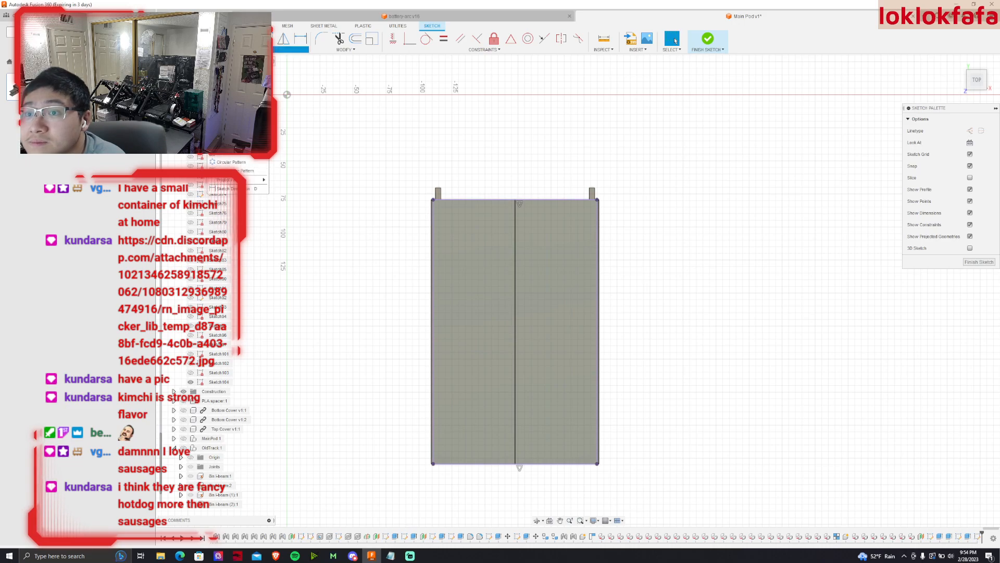
{"action": "left_click", "coordinate": [286, 76]}
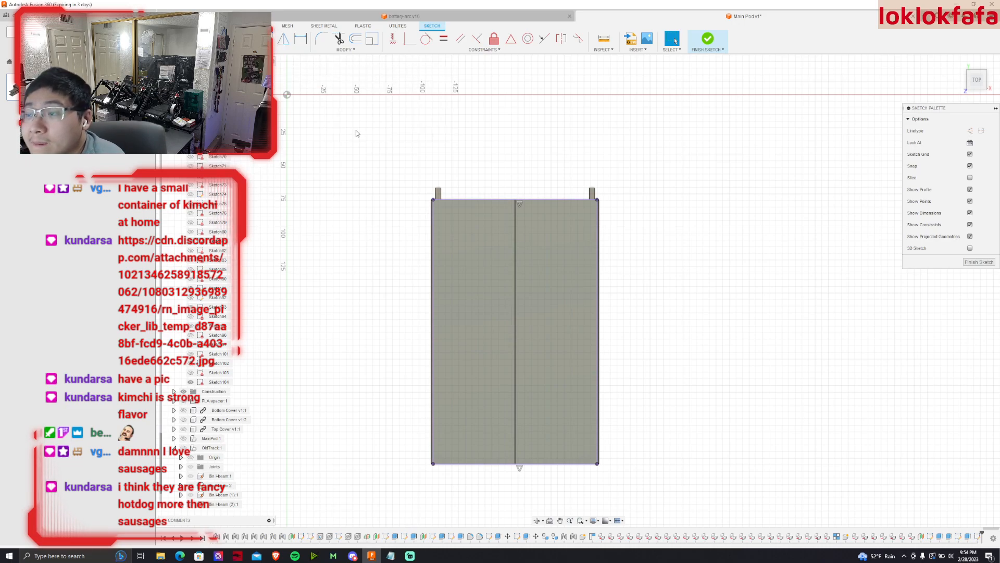
{"action": "left_click", "coordinate": [514, 198]}
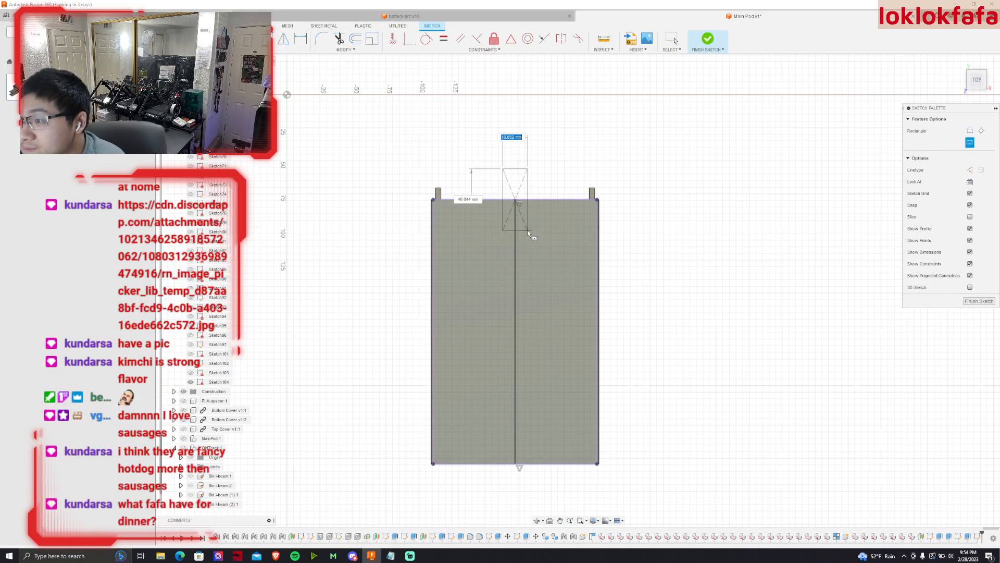
{"action": "key", "text": "Escape"}
Measure the thickness of the I-beam's vertical web between its two side faces.
{"action": "middle_click_drag", "start_coordinate": [573, 286], "coordinate": [428, 162], "text": "shift"}
{"action": "key", "text": "i"}
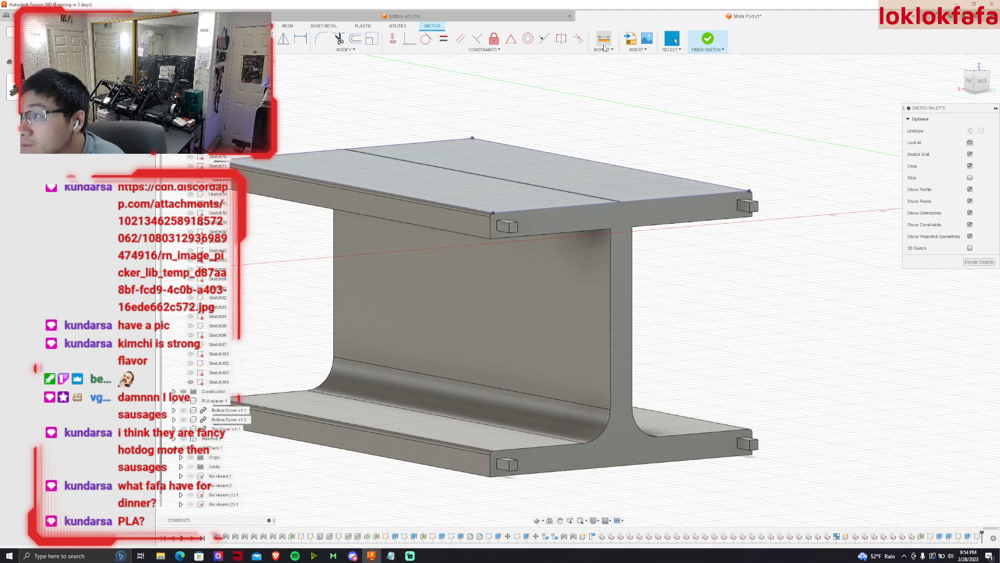
{"action": "left_click", "coordinate": [632, 334]}
{"action": "left_click", "coordinate": [608, 333]}
{"action": "scroll", "coordinate": [638, 413], "scroll_direction": "up", "scroll_amount": 2}
{"action": "scroll", "coordinate": [637, 414], "scroll_direction": "up", "scroll_amount": 2}
{"action": "scroll", "coordinate": [834, 339], "scroll_direction": "down", "scroll_amount": 2}
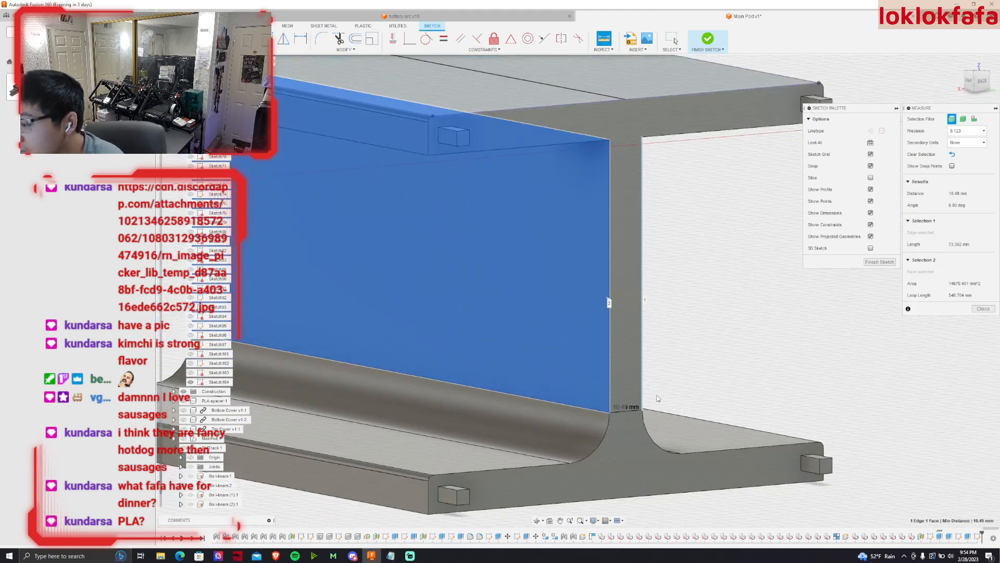
{"action": "left_click", "coordinate": [983, 308]}
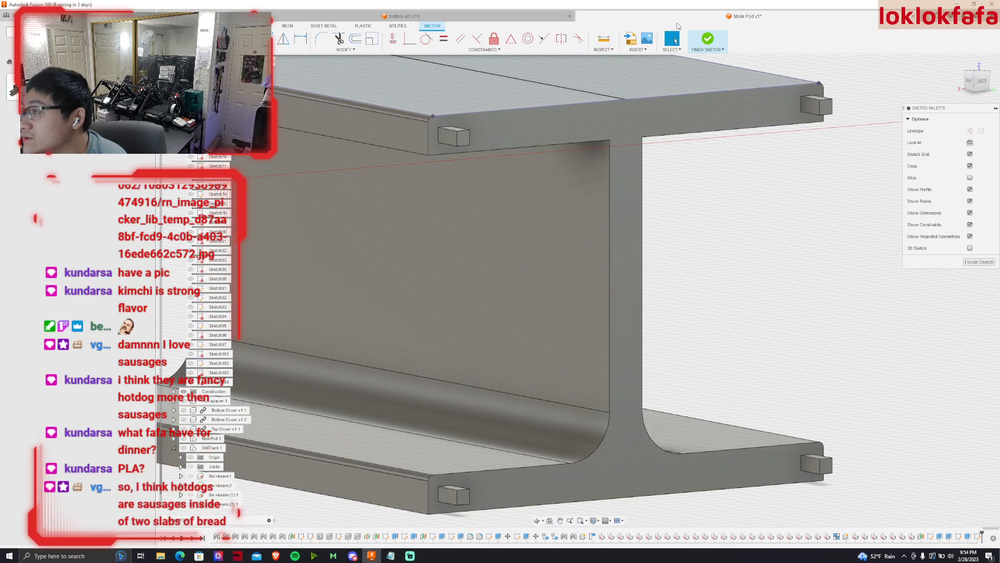
Draw a center rectangle 10.49 mm wide and 50 mm long at the centre line's endpoint on the pegged end edge.
{"action": "middle_click_drag", "start_coordinate": [578, 290], "coordinate": [578, 291], "text": "shift"}
{"action": "left_click", "coordinate": [974, 79]}
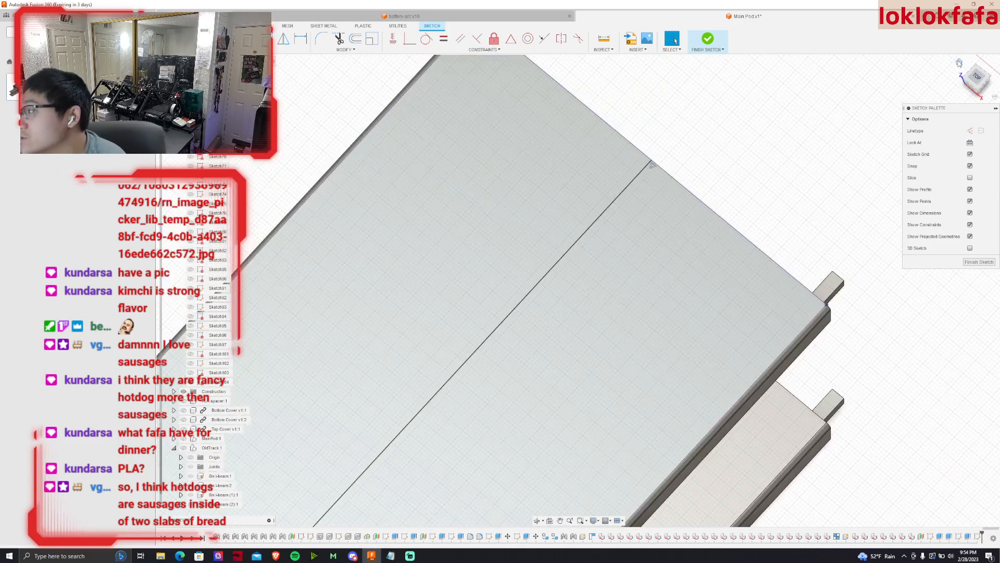
{"action": "left_click", "coordinate": [980, 78]}
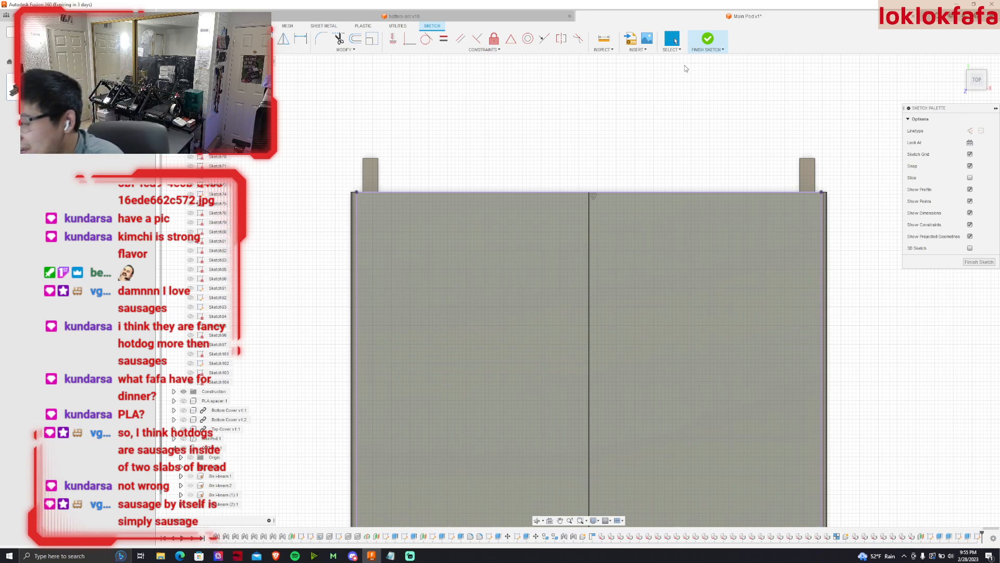
{"action": "left_click", "coordinate": [291, 49]}
{"action": "mouse_move", "coordinate": [245, 70]}
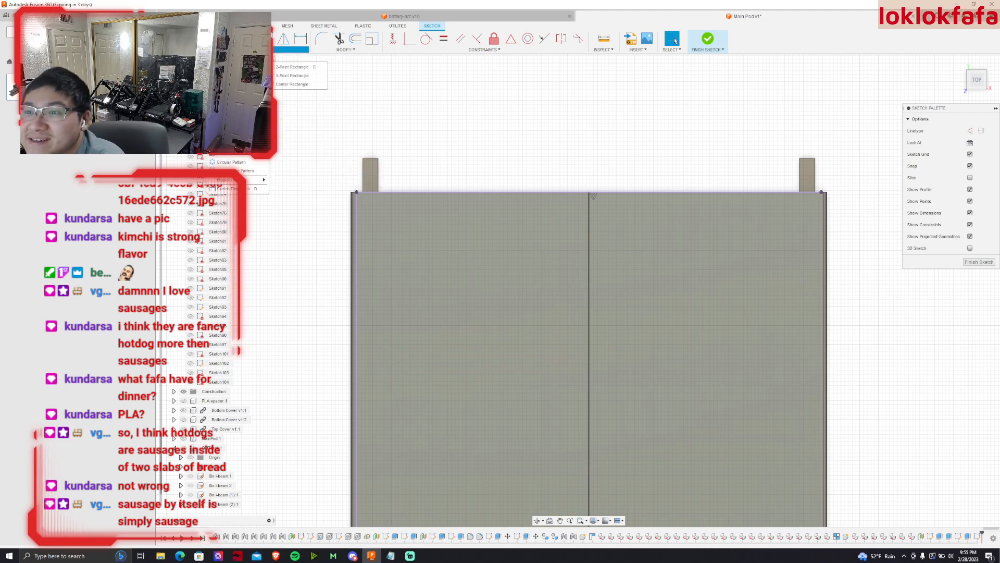
{"action": "left_click", "coordinate": [295, 73]}
{"action": "left_click", "coordinate": [589, 193]}
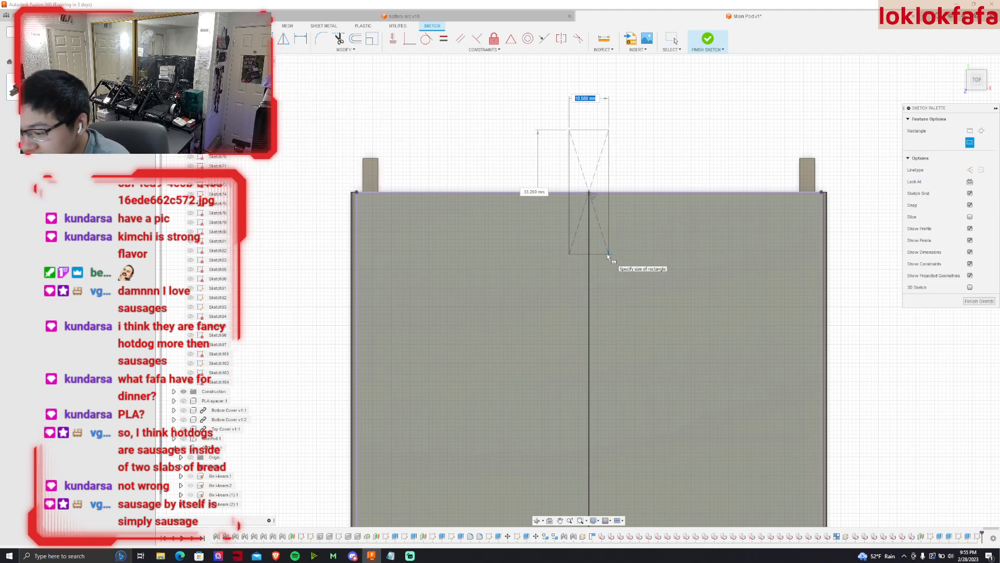
{"action": "type", "text": "10.50"}
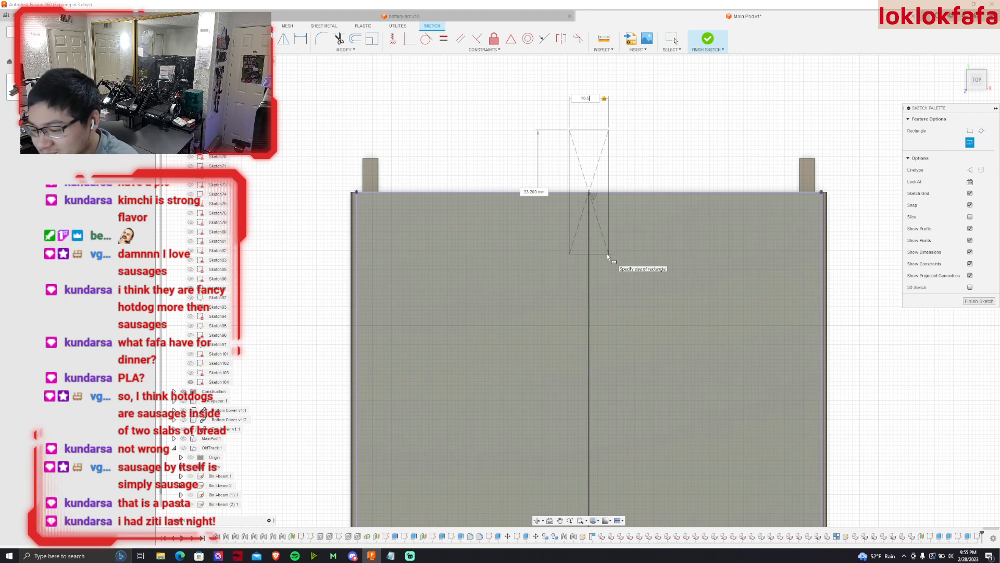
{"action": "type", "text": ".49"}
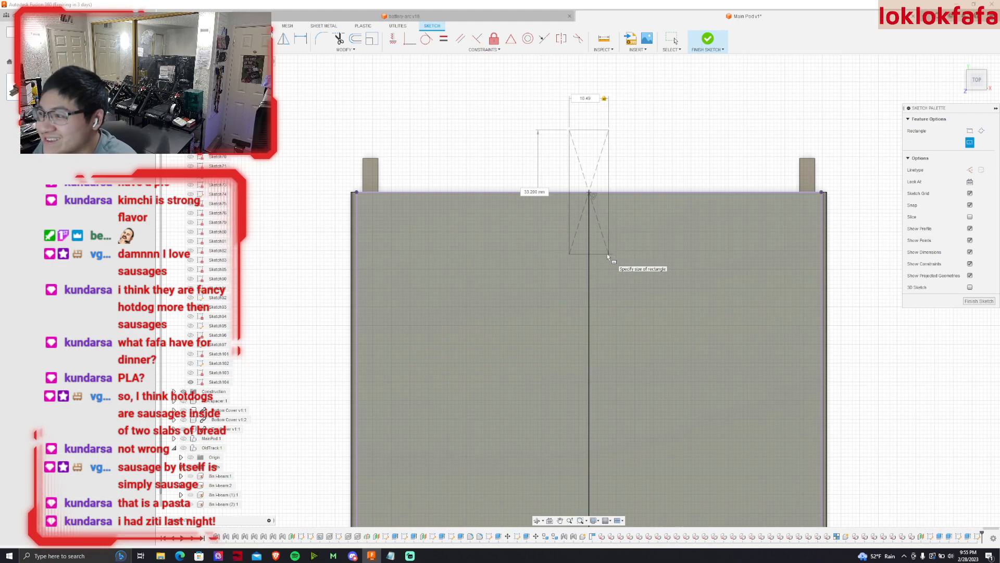
{"action": "key", "text": "Tab"}
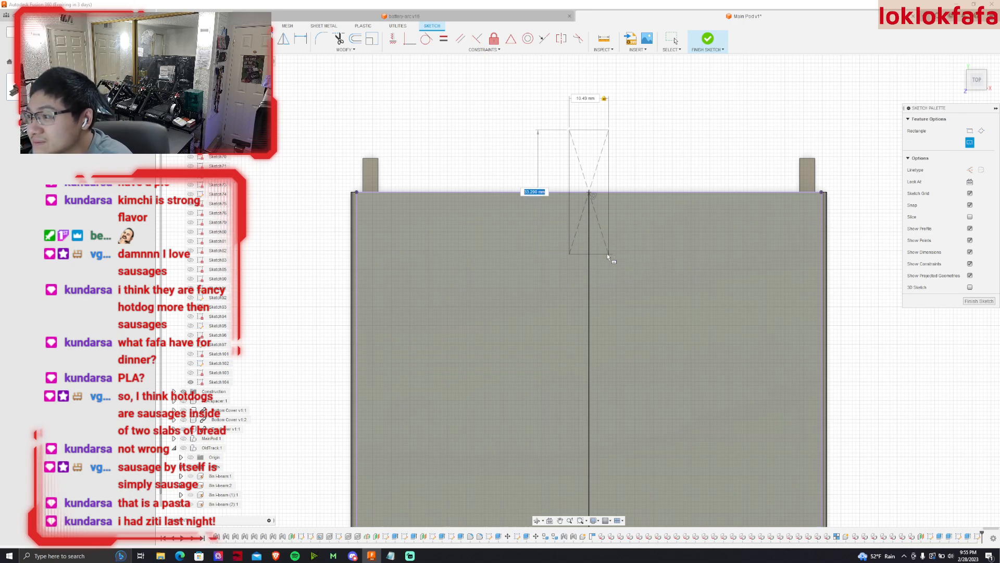
{"action": "key", "text": "Tab"}
{"action": "key", "text": "Tab"}
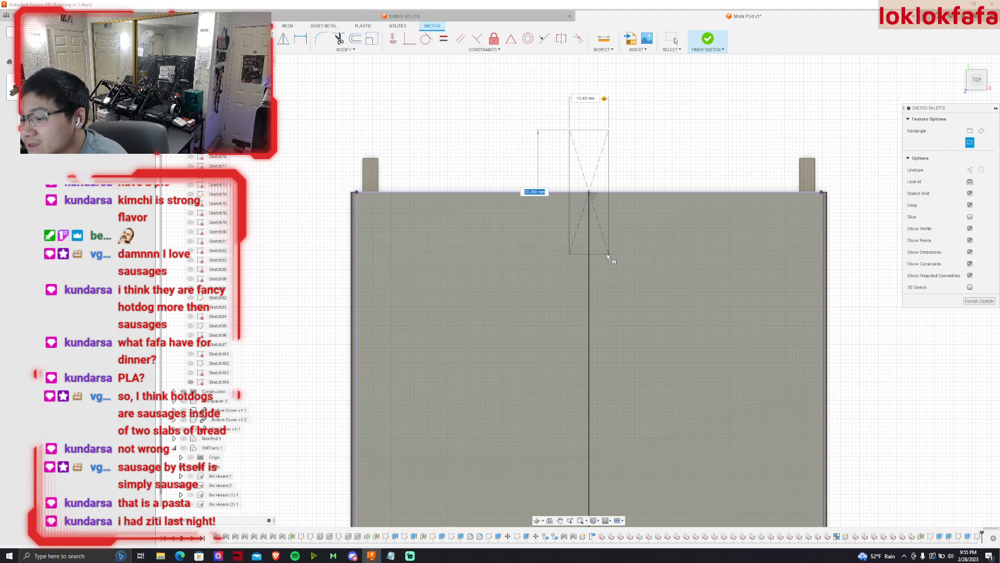
{"action": "type", "text": "50"}
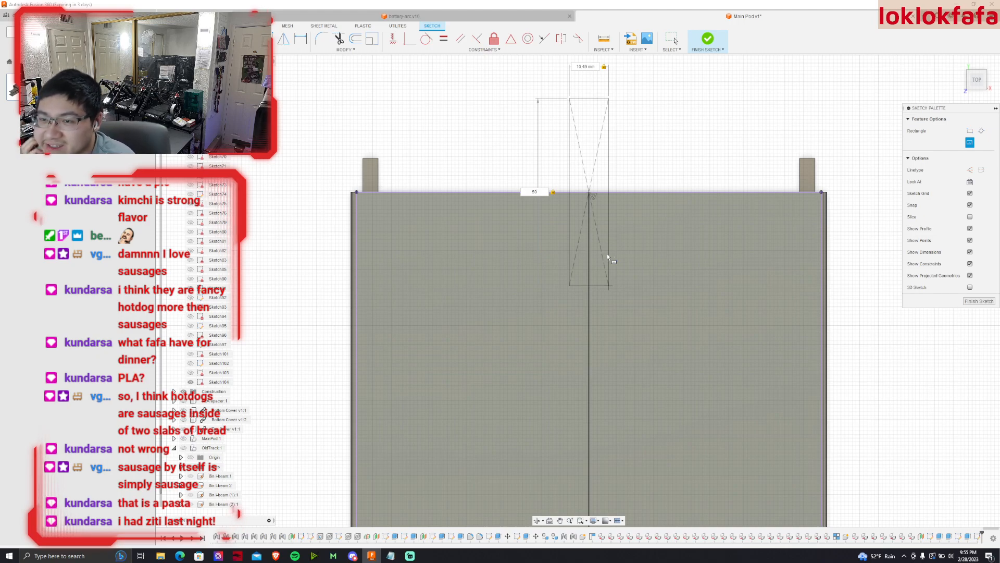
{"action": "key", "text": "Return"}
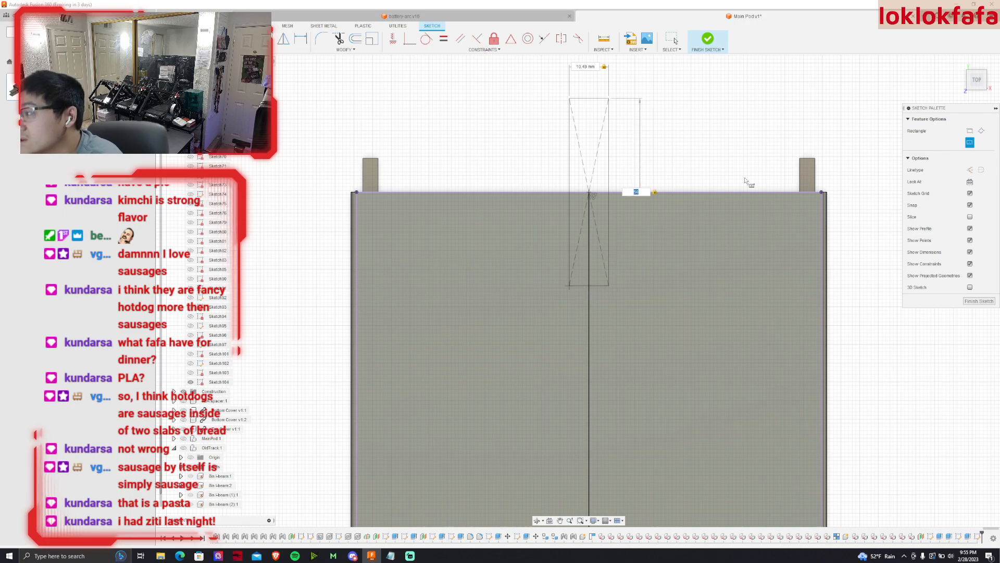
{"action": "key", "text": "e"}
{"action": "scroll", "coordinate": [660, 228], "scroll_direction": "down", "scroll_amount": 5}
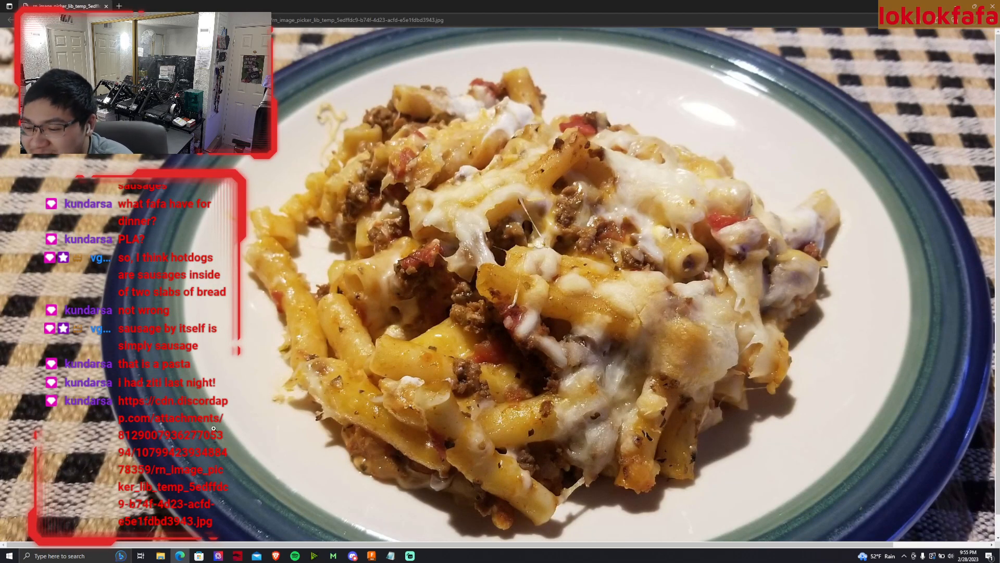
{"action": "left_click", "coordinate": [993, 5]}
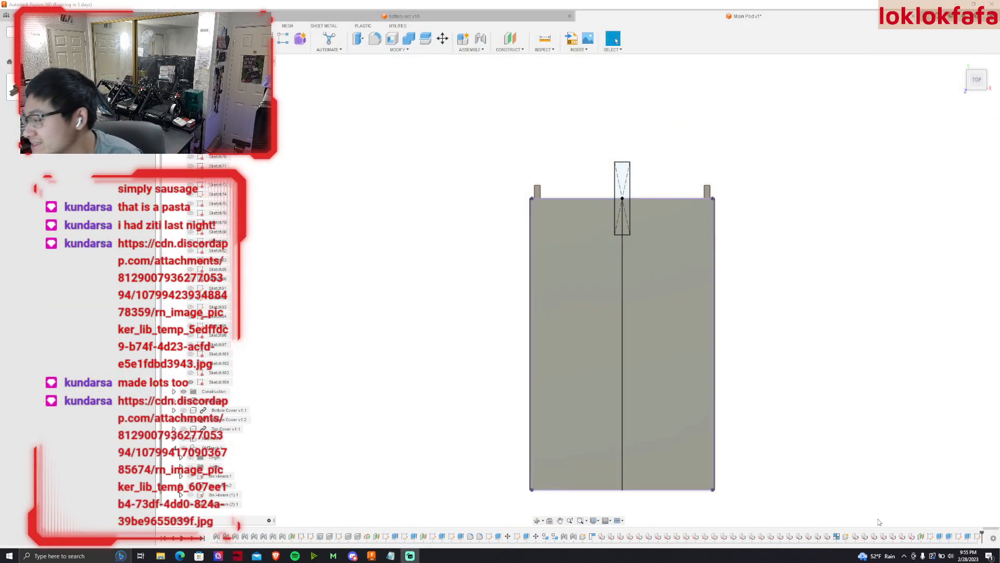
{"action": "double_click", "coordinate": [978, 536]}
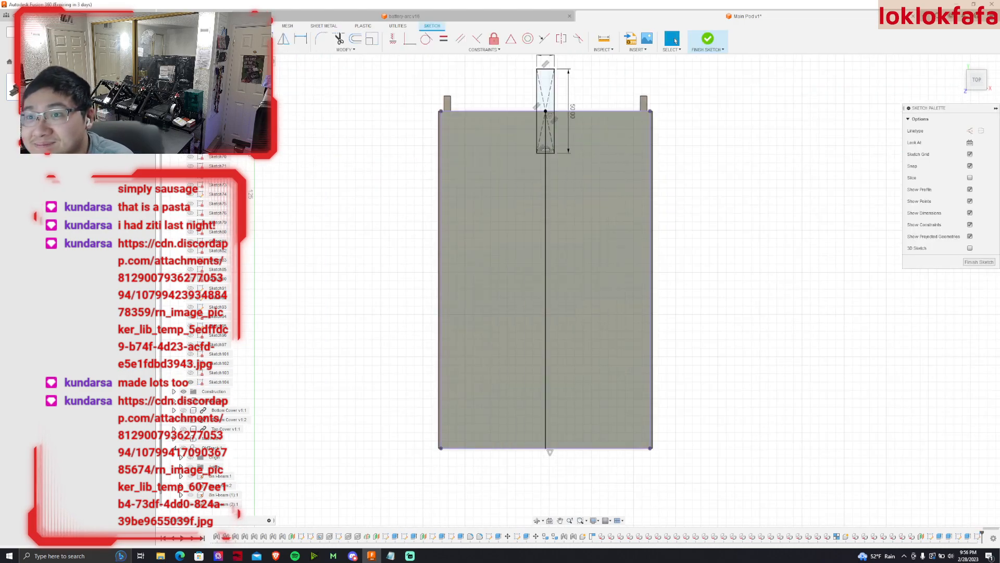
{"action": "left_click", "coordinate": [188, 49]}
{"action": "mouse_move", "coordinate": [224, 67]}
{"action": "left_click", "coordinate": [299, 86]}
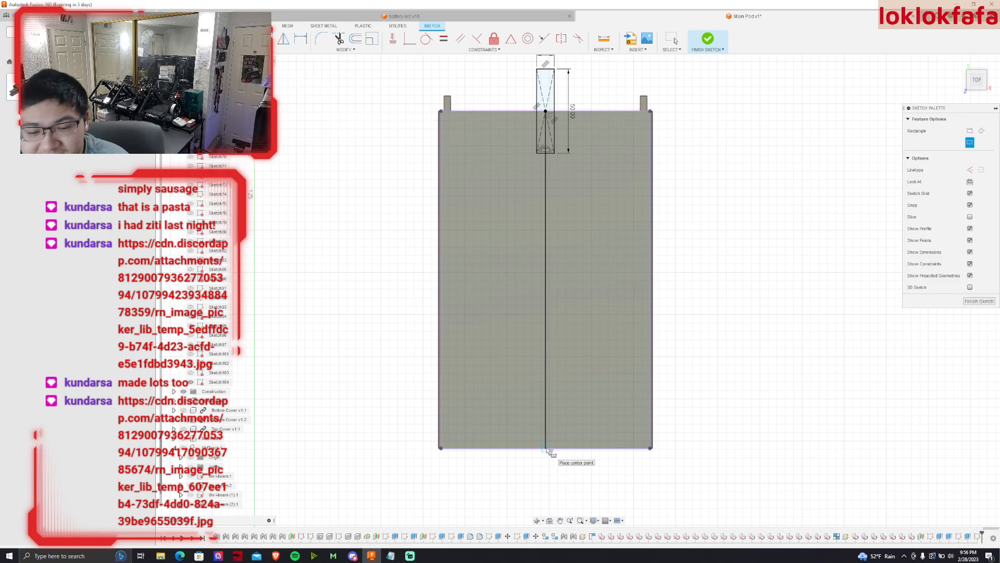
{"action": "key", "text": "Escape"}
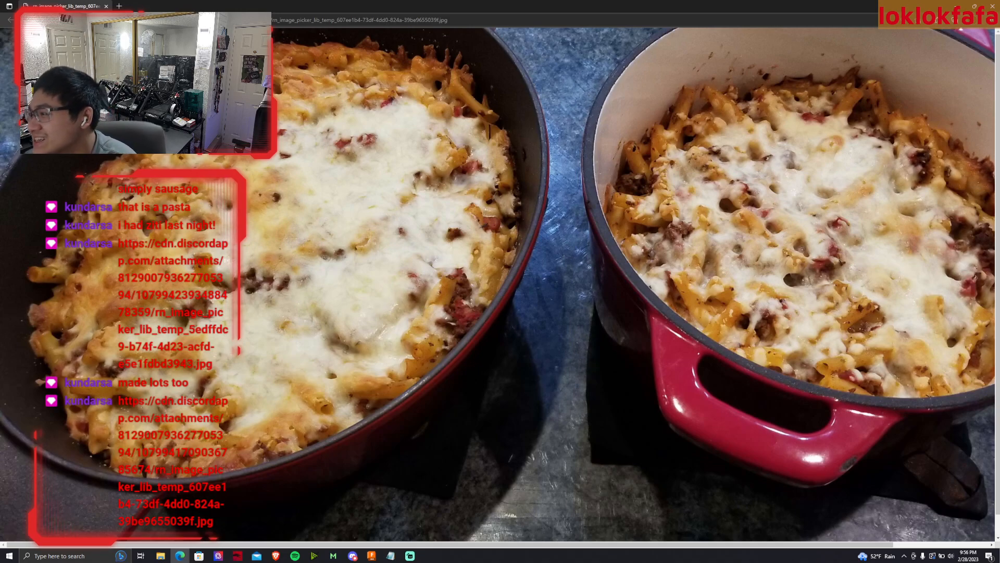
{"action": "left_click", "coordinate": [989, 7]}
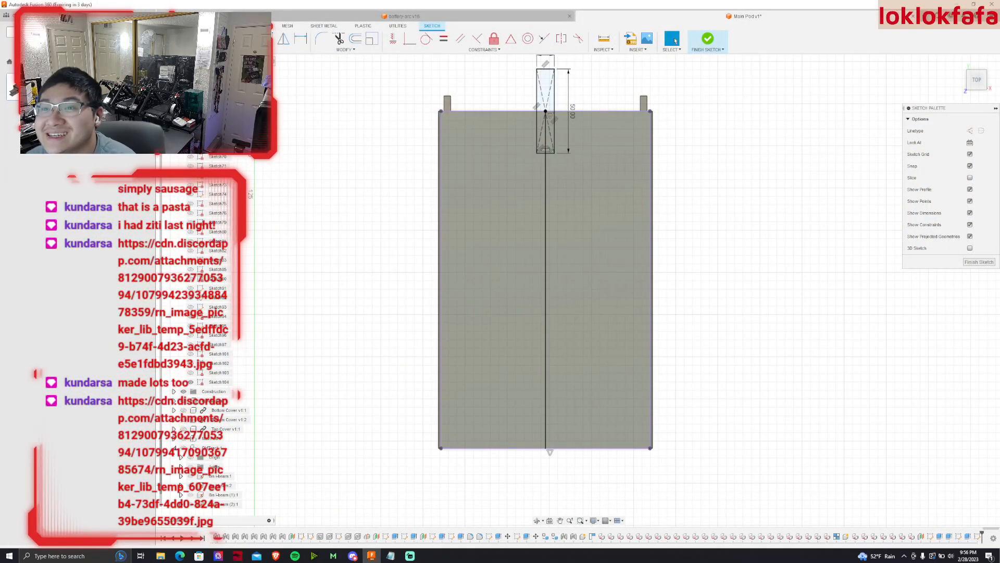
Draw a matching 10.49 × 50 mm center rectangle at the centre line's endpoint on the opposite end edge, without pegs.
{"action": "key", "text": "r"}
{"action": "left_click", "coordinate": [281, 53]}
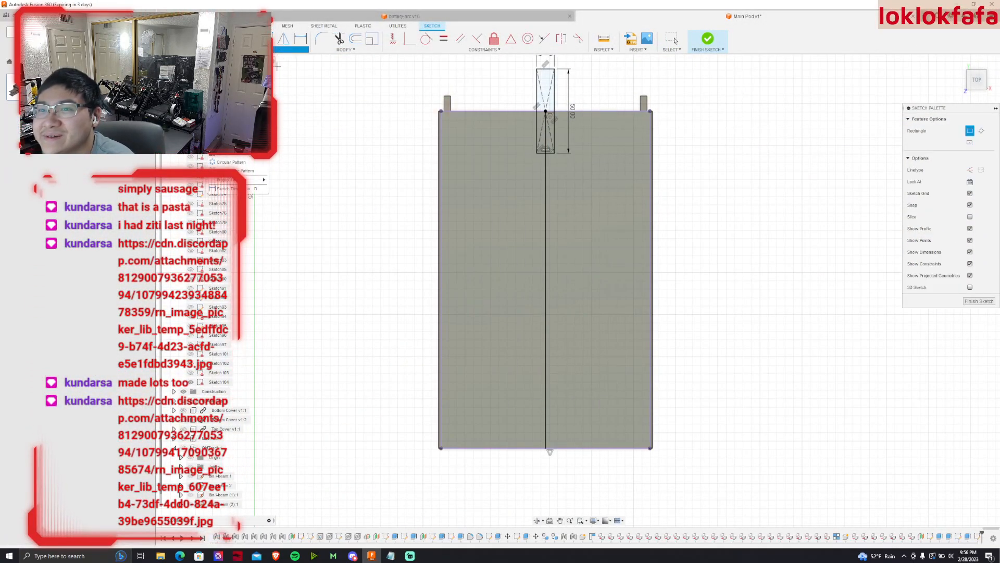
{"action": "left_click", "coordinate": [297, 88]}
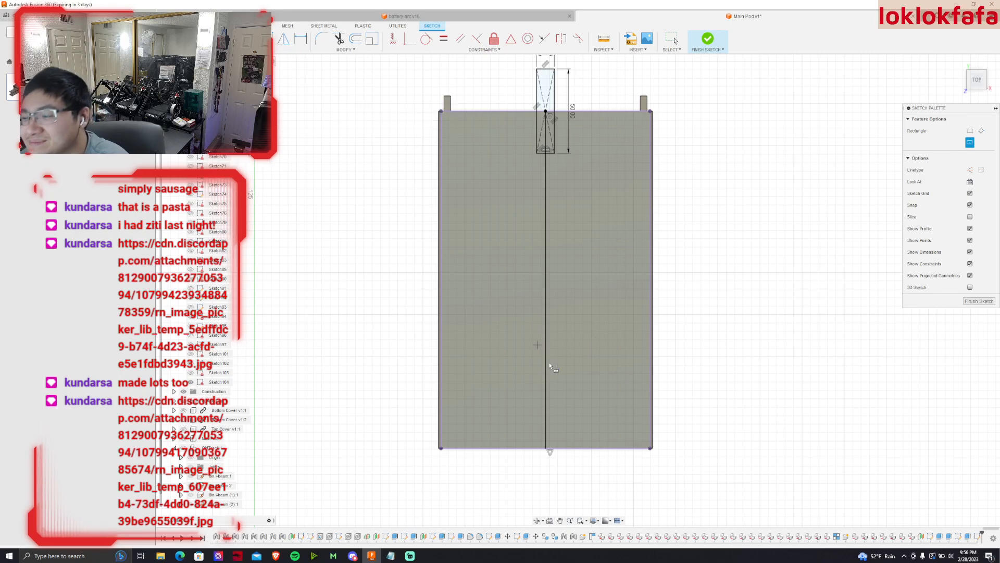
{"action": "left_click", "coordinate": [545, 448]}
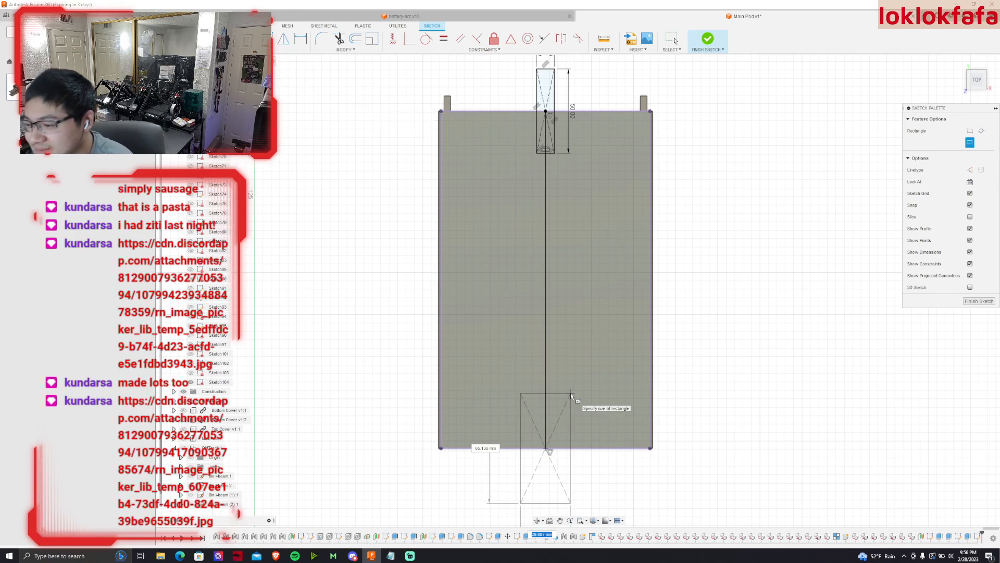
{"action": "type", "text": "10.45"}
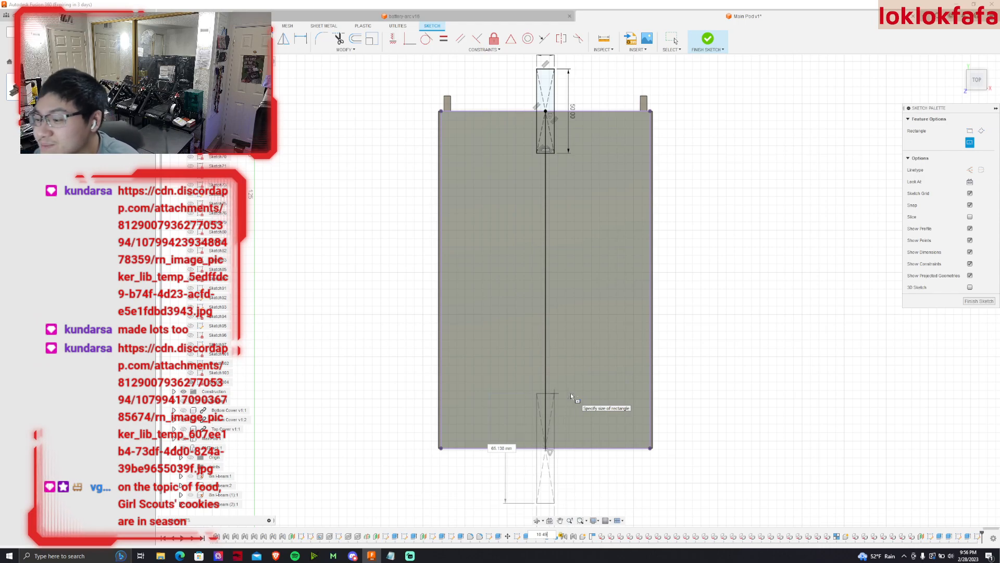
{"action": "key", "text": "Tab"}
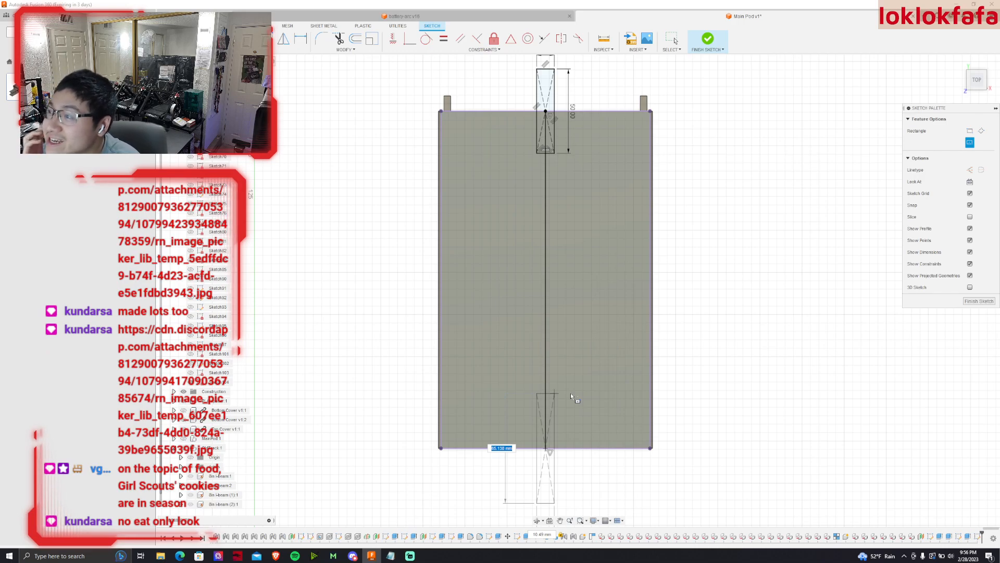
{"action": "type", "text": "50"}
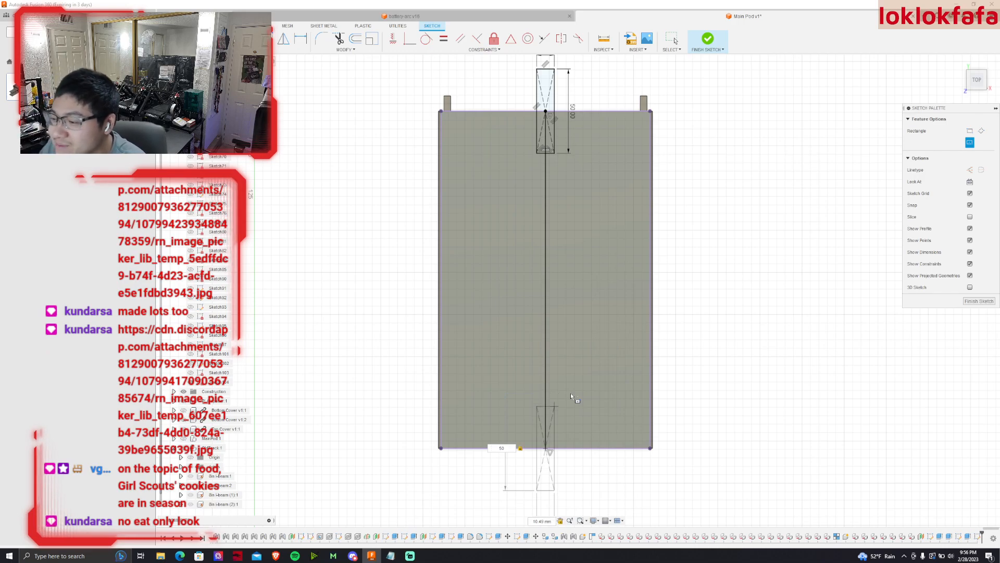
{"action": "key", "text": "Return"}
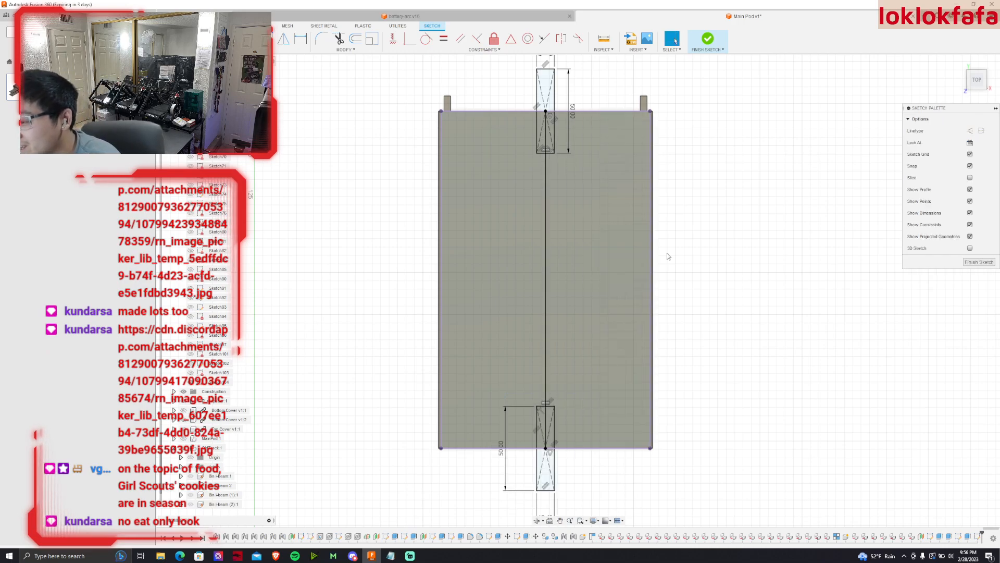
Finish the sketch and cut the rectangle areas inside the beam outline at both ends about 11 mm down into the top flange.
{"action": "scroll", "coordinate": [652, 140], "scroll_direction": "down", "scroll_amount": 1}
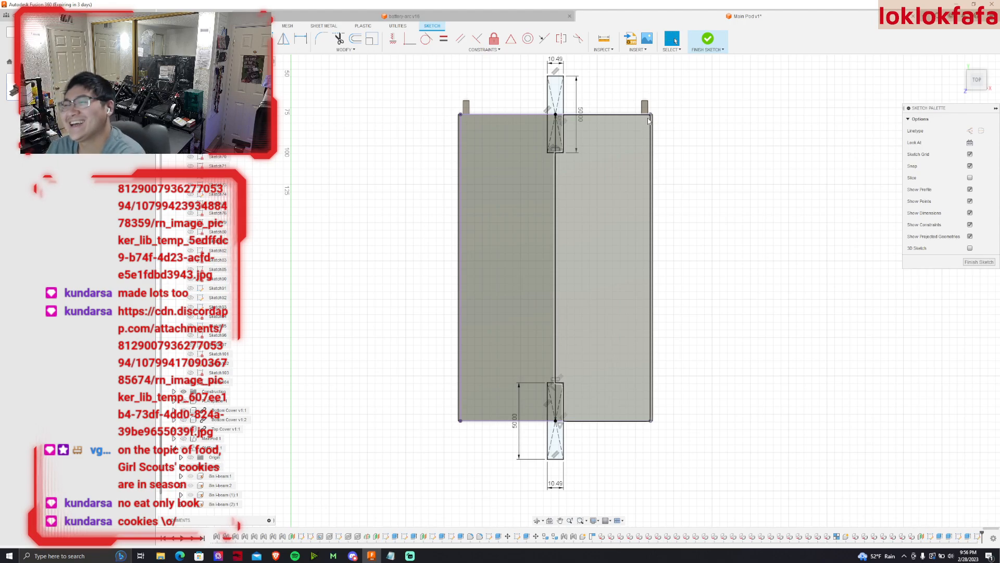
{"action": "left_click", "coordinate": [708, 39]}
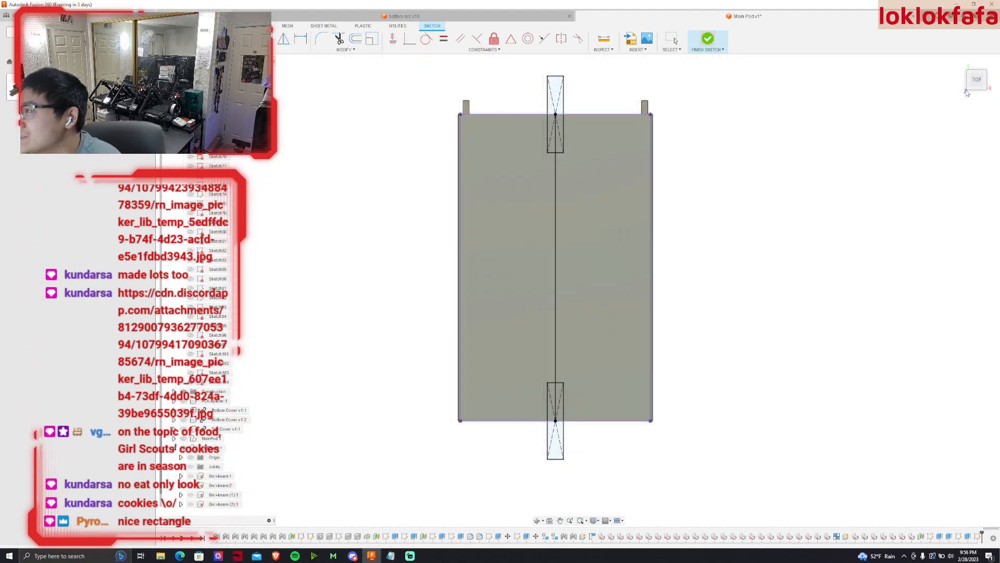
{"action": "middle_click_drag", "start_coordinate": [428, 91], "coordinate": [429, 79], "text": "shift"}
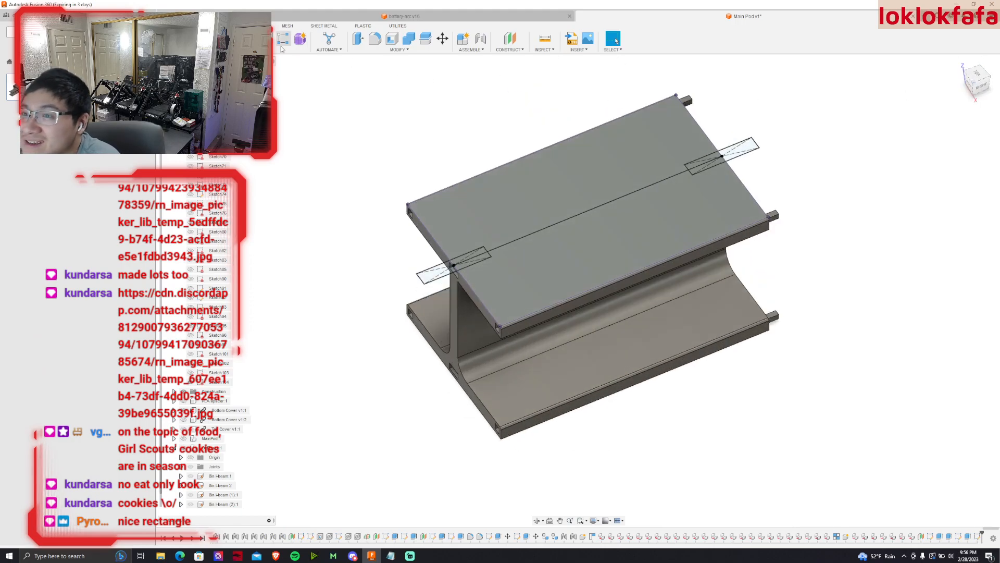
{"action": "key", "text": "e"}
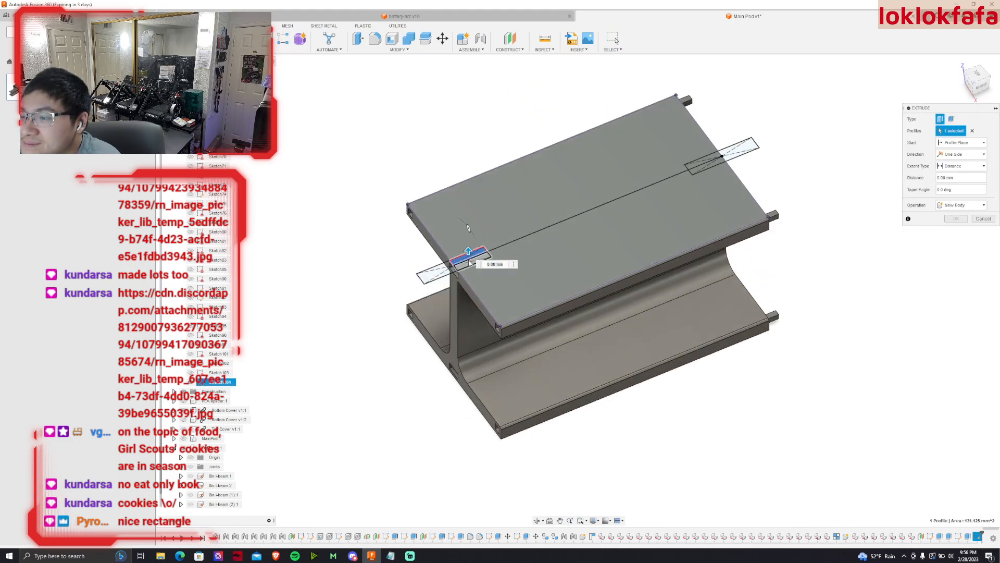
{"action": "left_click", "coordinate": [716, 165]}
{"action": "left_click", "coordinate": [716, 161]}
{"action": "scroll", "coordinate": [739, 166], "scroll_direction": "up", "scroll_amount": 2}
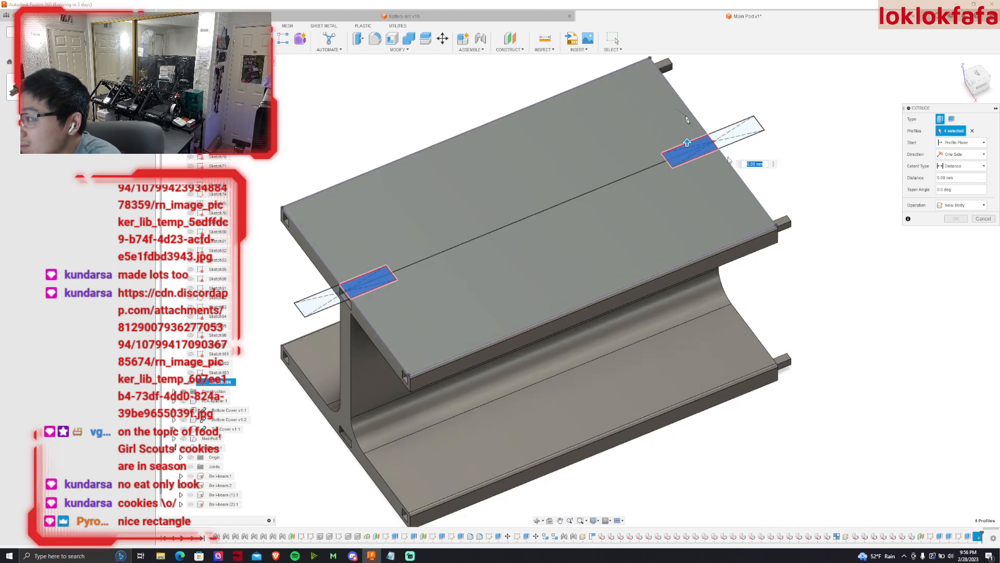
{"action": "left_click_drag", "start_coordinate": [688, 142], "coordinate": [687, 166]}
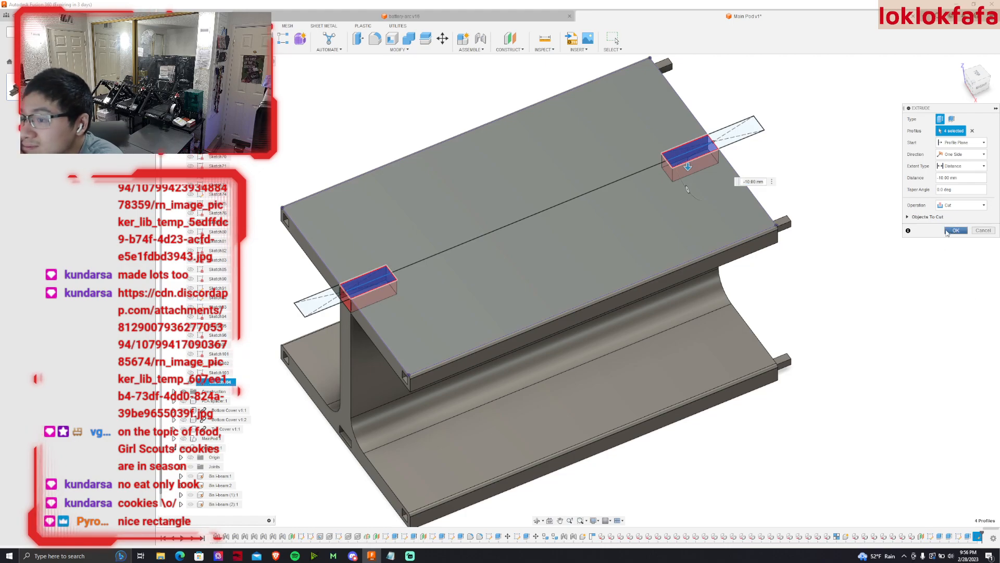
{"action": "left_click", "coordinate": [955, 231]}
Measure the top flange's thickness between the upper and lower edges of its end face.
{"action": "middle_click_drag", "start_coordinate": [946, 138], "coordinate": [505, 88], "text": "shift"}
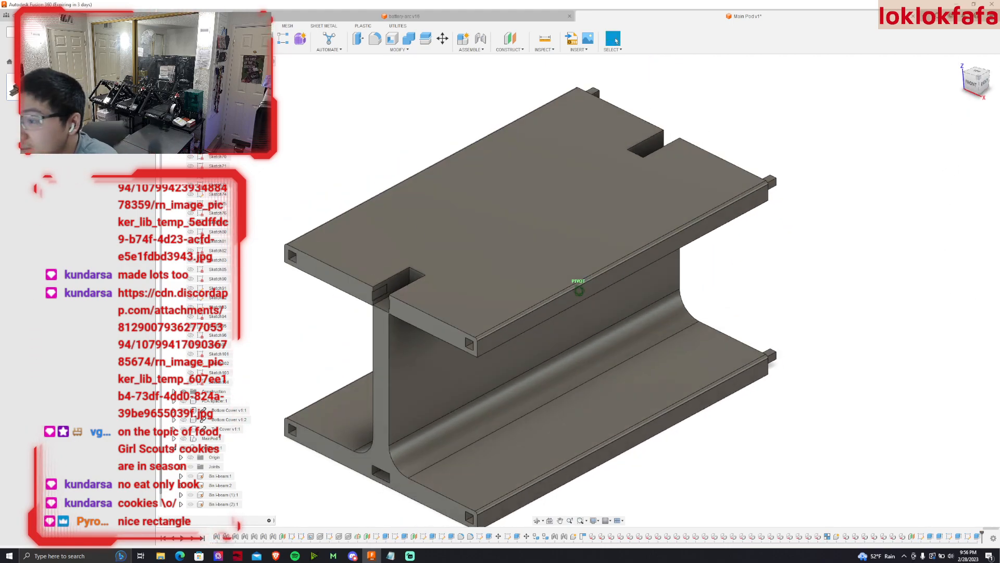
{"action": "left_click", "coordinate": [543, 44]}
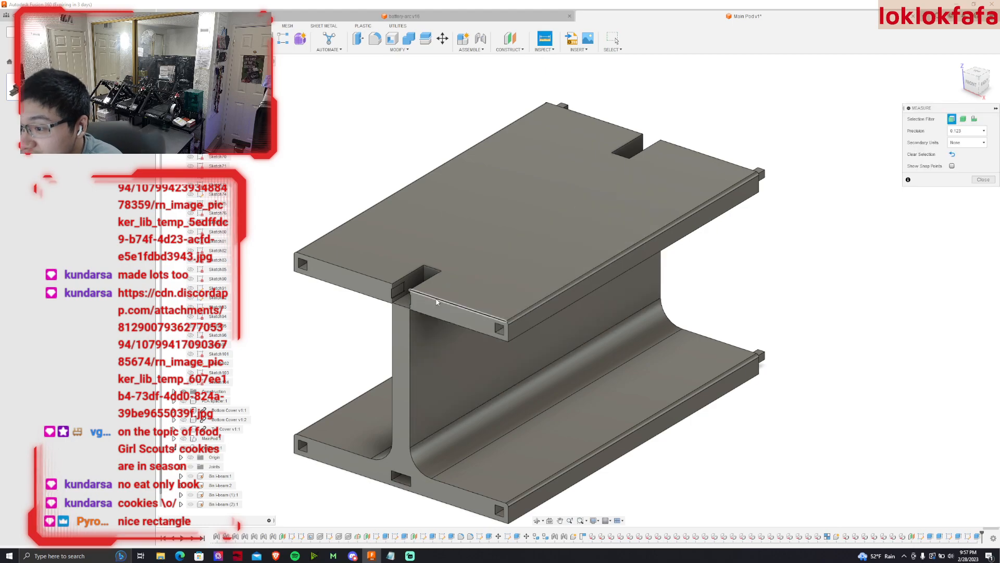
{"action": "left_click", "coordinate": [436, 301]}
{"action": "left_click", "coordinate": [430, 319]}
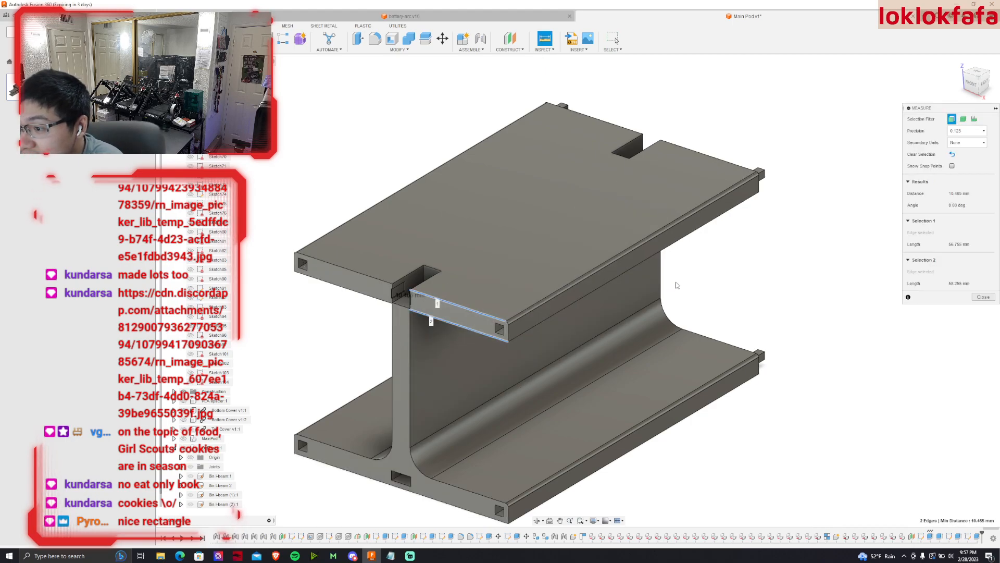
{"action": "left_click", "coordinate": [983, 296]}
Edit the slot cut in the top flange and set its depth to 10.465 mm.
{"action": "left_click", "coordinate": [977, 537]}
{"action": "double_click", "coordinate": [977, 537]}
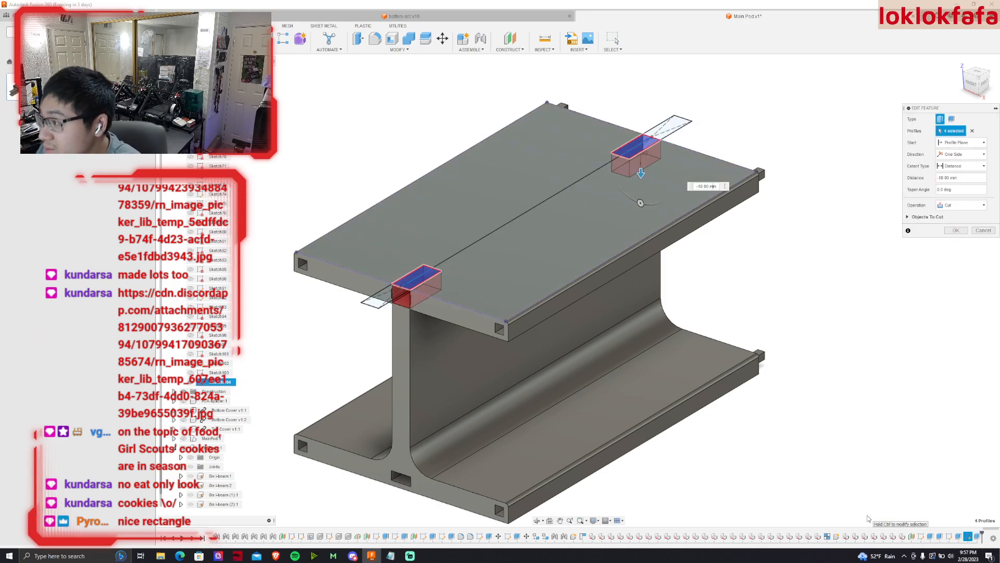
{"action": "key", "text": "BackSpace"}
{"action": "key", "text": "BackSpace"}
{"action": "type", "text": "465"}
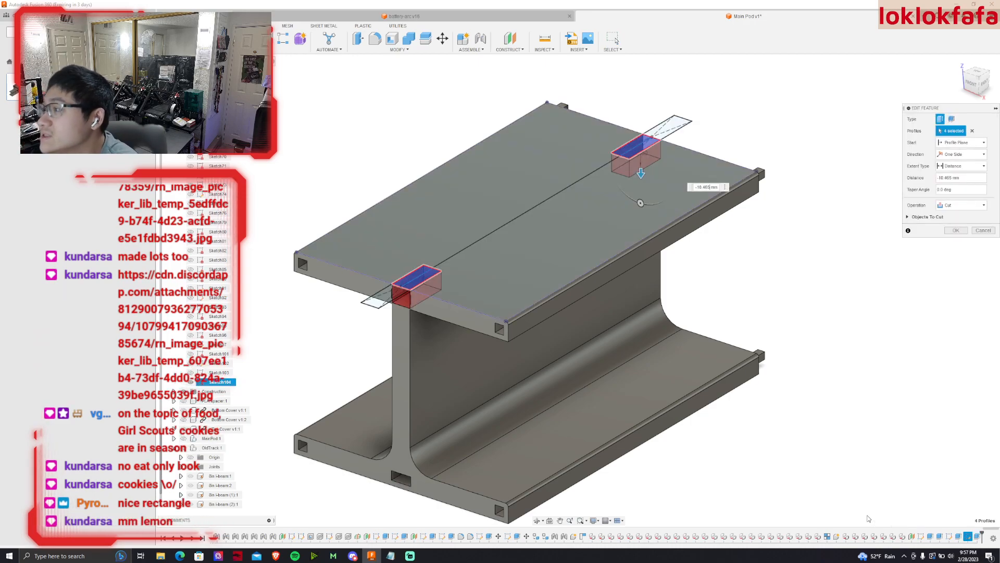
{"action": "key", "text": "Return"}
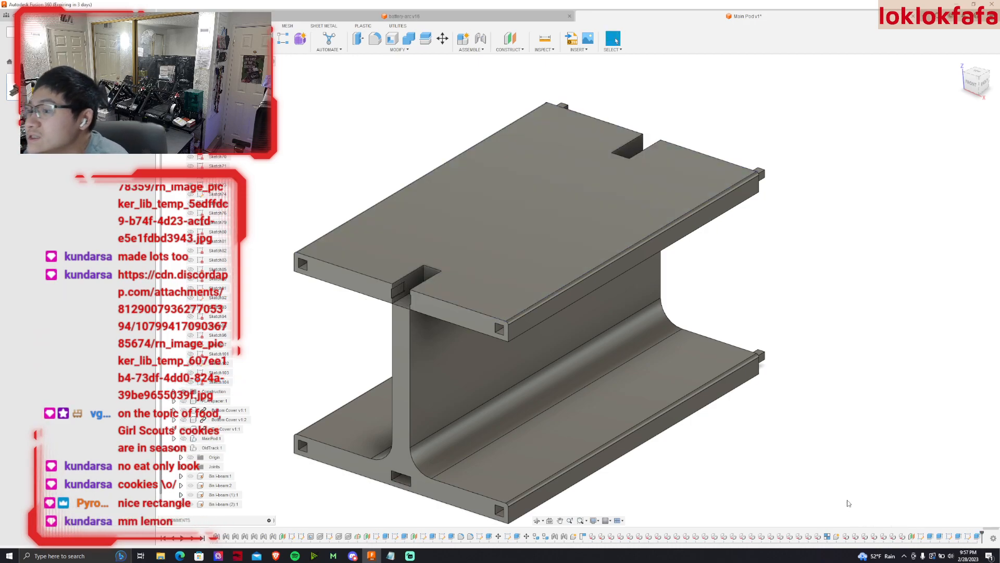
Edit the 10 mm peg-socket cut to remove the two web-centre profiles, leaving only the four corner sockets.
{"action": "double_click", "coordinate": [941, 537]}
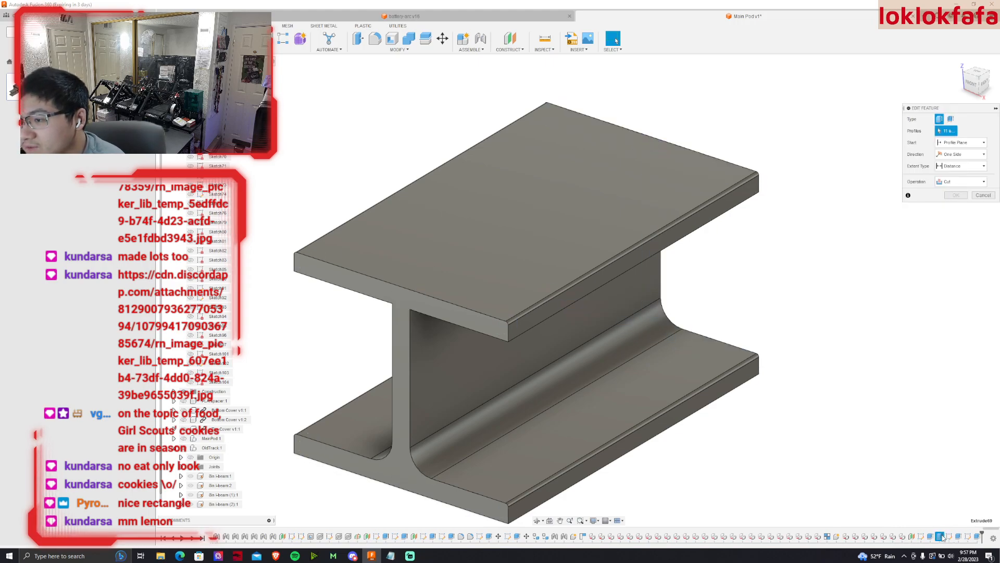
{"action": "left_click", "coordinate": [397, 299]}
{"action": "left_click", "coordinate": [395, 476]}
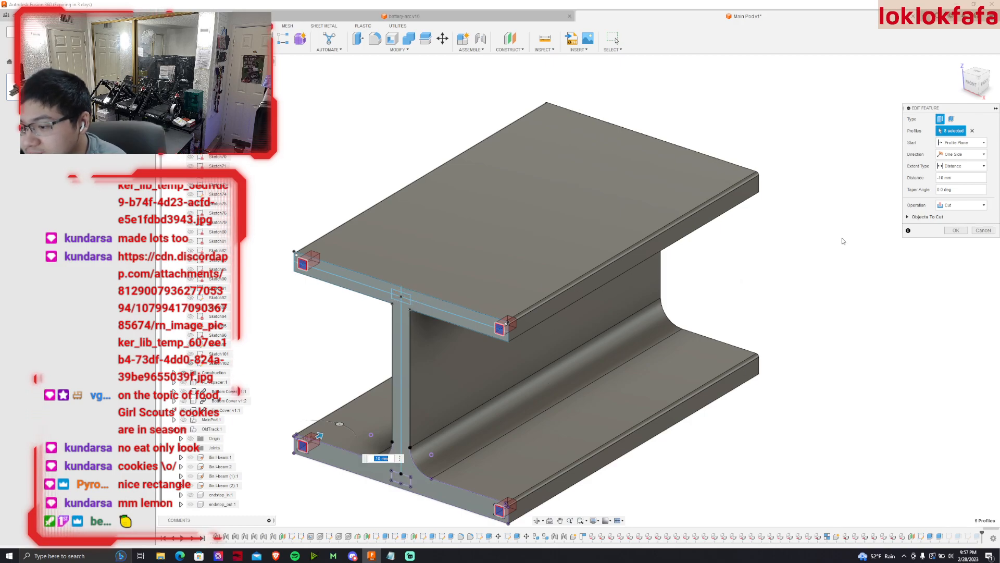
{"action": "key", "text": "Return"}
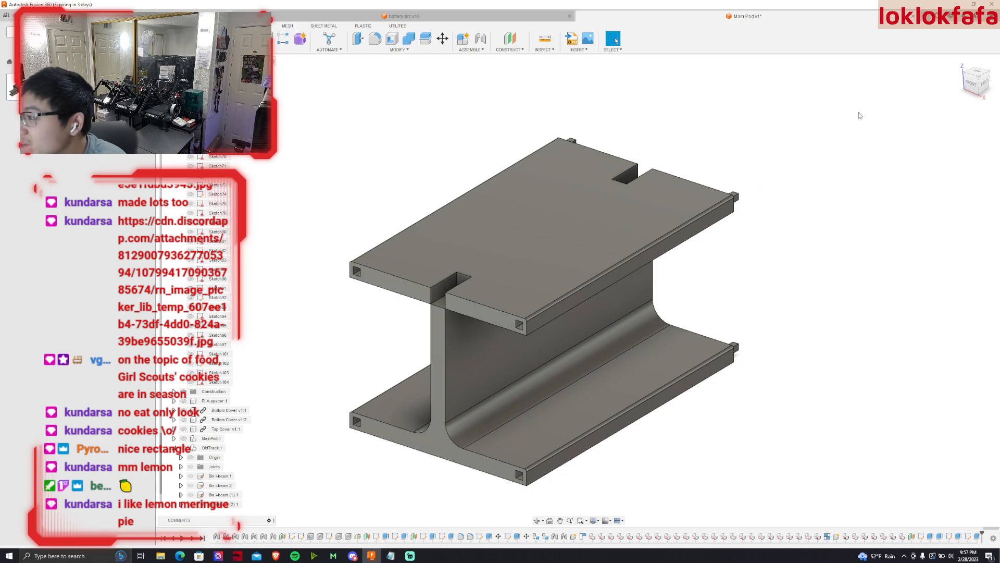
In the slot sketch, add a circle at each centre-line endpoint reaching the rectangle's inner short edge, and finish the sketch.
{"action": "mouse_move", "coordinate": [579, 290]}
{"action": "middle_mouse_down", "text": "shift"}
{"action": "mouse_move", "coordinate": [547, 385]}
{"action": "mouse_move", "coordinate": [529, 396]}
{"action": "mouse_move", "coordinate": [487, 313]}
{"action": "mouse_move", "coordinate": [443, 307]}
{"action": "mouse_move", "coordinate": [385, 279]}
{"action": "mouse_move", "coordinate": [372, 297]}
{"action": "mouse_move", "coordinate": [385, 312]}
{"action": "mouse_move", "coordinate": [469, 308]}
{"action": "mouse_move", "coordinate": [729, 177]}
{"action": "mouse_move", "coordinate": [914, 108]}
{"action": "middle_mouse_up", "text": "shift"}
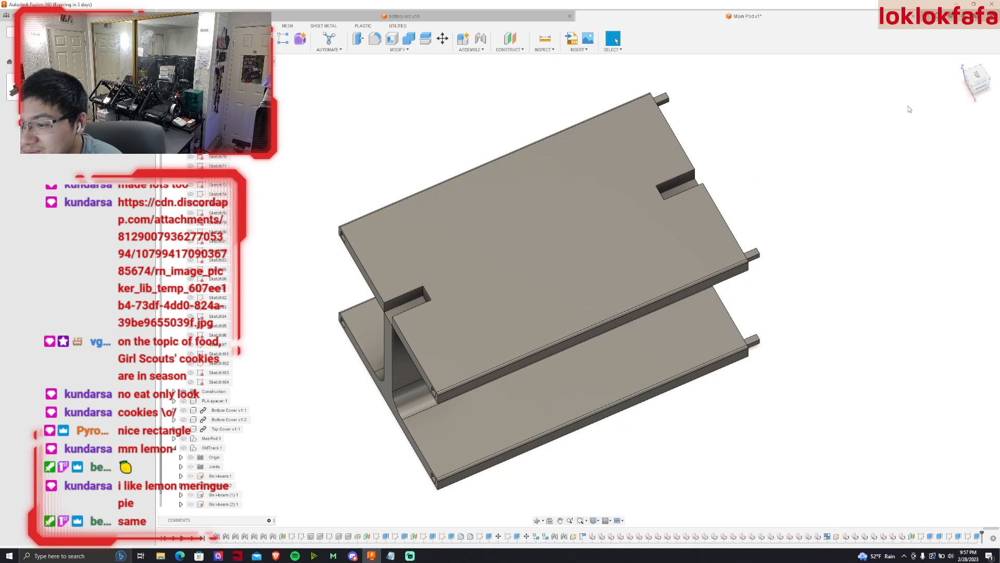
{"action": "mouse_move", "coordinate": [976, 97]}
{"action": "left_mouse_down"}
{"action": "mouse_move", "coordinate": [937, 68]}
{"action": "mouse_move", "coordinate": [907, 104]}
{"action": "mouse_move", "coordinate": [975, 92]}
{"action": "left_mouse_up"}
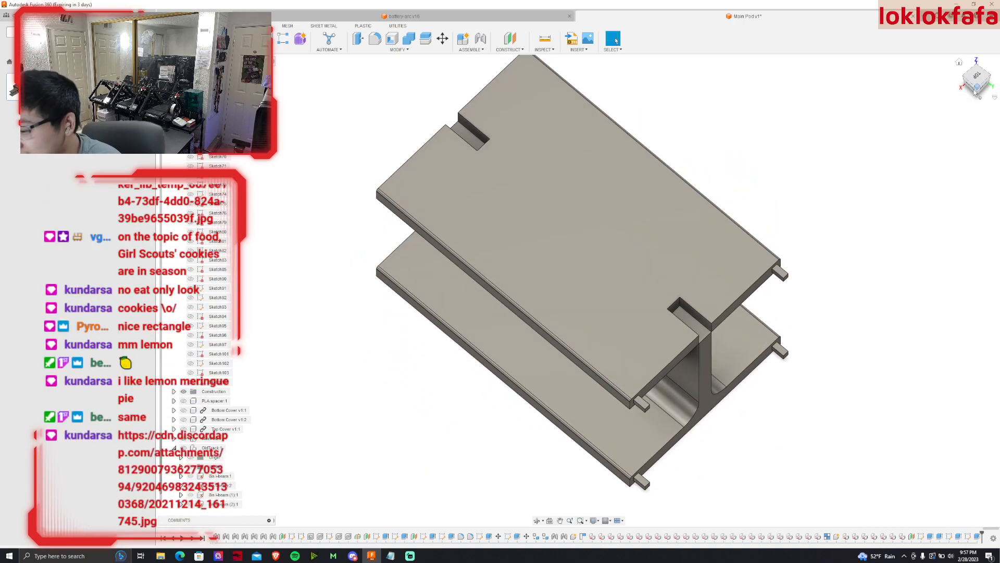
{"action": "double_click", "coordinate": [865, 538]}
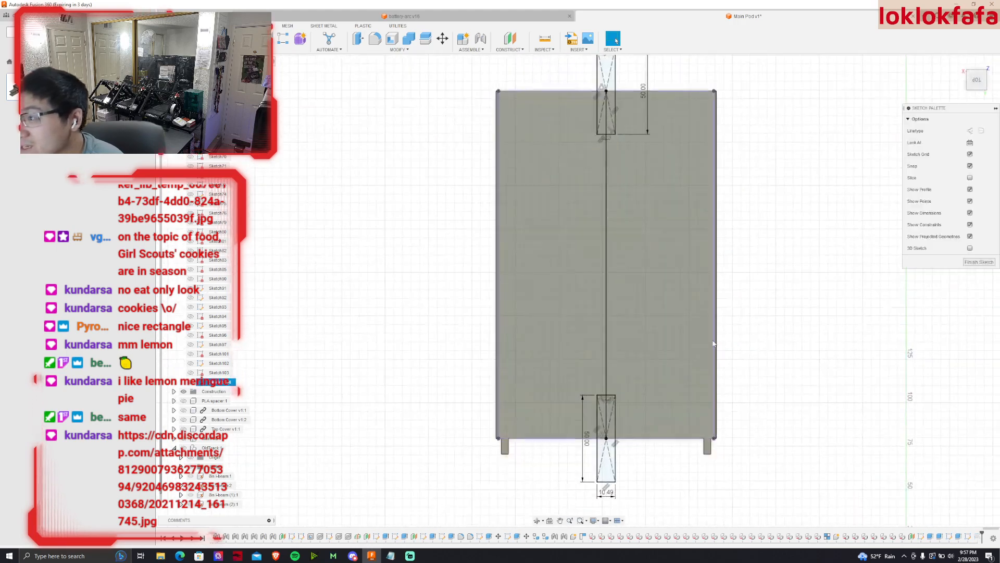
{"action": "key", "text": "c"}
{"action": "scroll", "coordinate": [718, 188], "scroll_direction": "up", "scroll_amount": 3}
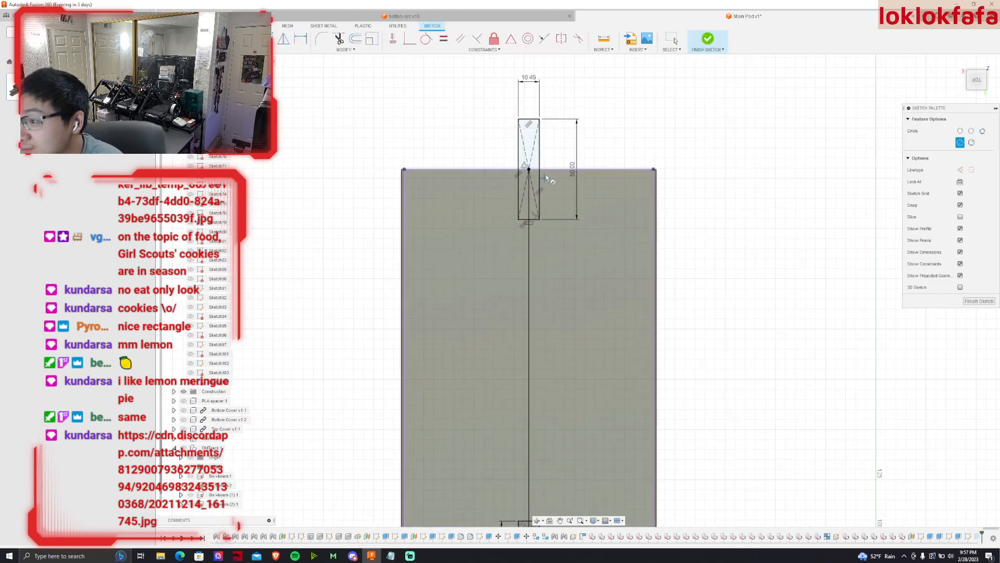
{"action": "left_click", "coordinate": [529, 169]}
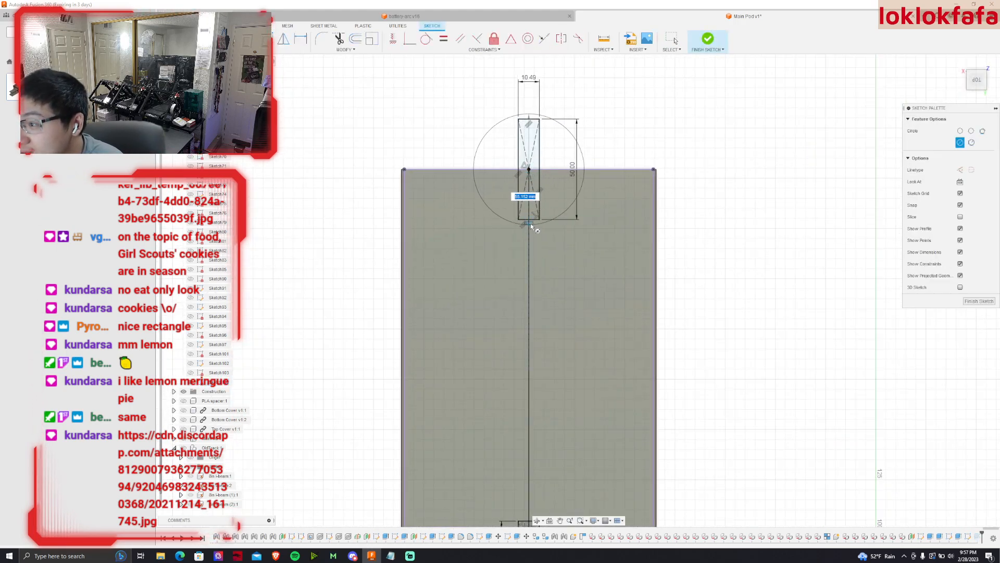
{"action": "left_click", "coordinate": [529, 222]}
{"action": "scroll", "coordinate": [532, 205], "scroll_direction": "down", "scroll_amount": 3}
{"action": "scroll", "coordinate": [520, 317], "scroll_direction": "up", "scroll_amount": 3}
{"action": "left_click", "coordinate": [504, 437]}
{"action": "key", "text": "Return"}
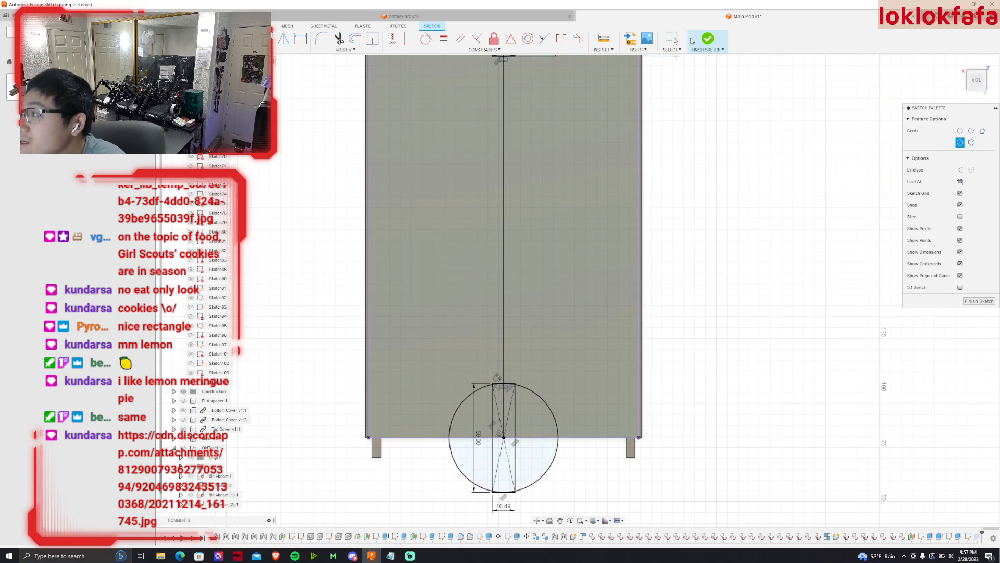
{"action": "left_click", "coordinate": [707, 41]}
Edit the slot cut to exclude the corner slivers outside the circle at the beam end without pegs.
{"action": "left_click", "coordinate": [968, 84]}
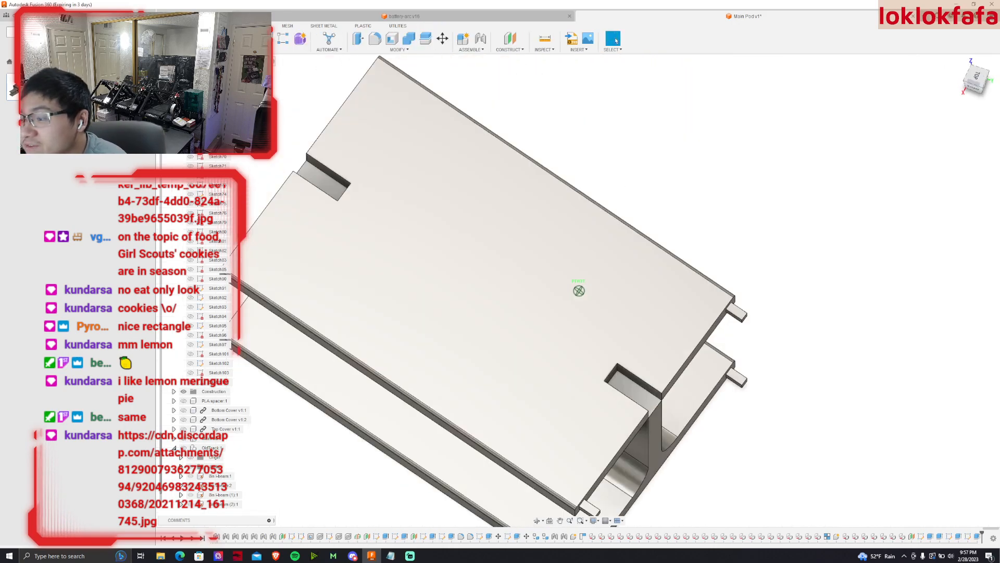
{"action": "double_click", "coordinate": [977, 537]}
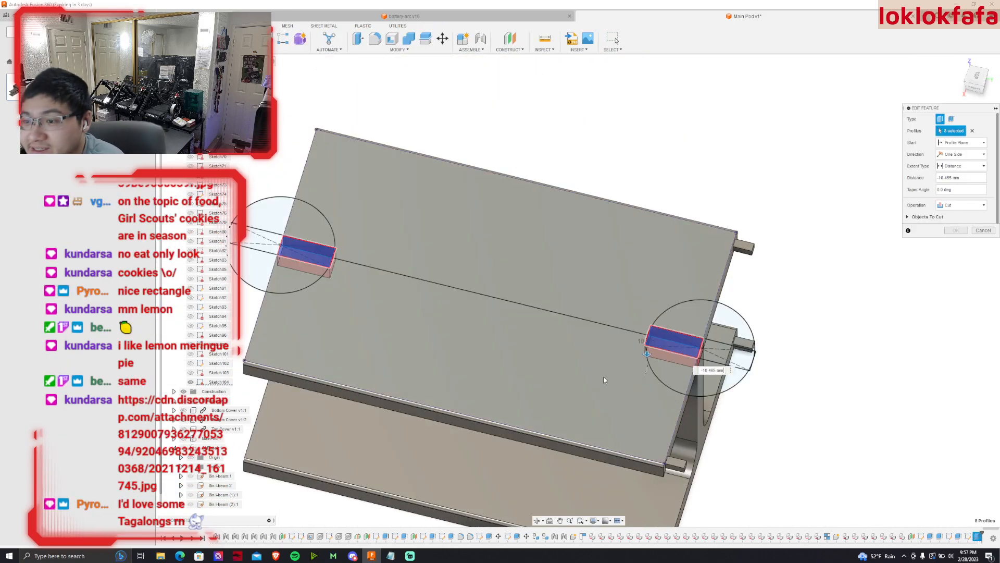
{"action": "scroll", "coordinate": [342, 266], "scroll_direction": "up", "scroll_amount": 10}
{"action": "scroll", "coordinate": [436, 292], "scroll_direction": "up", "scroll_amount": 5}
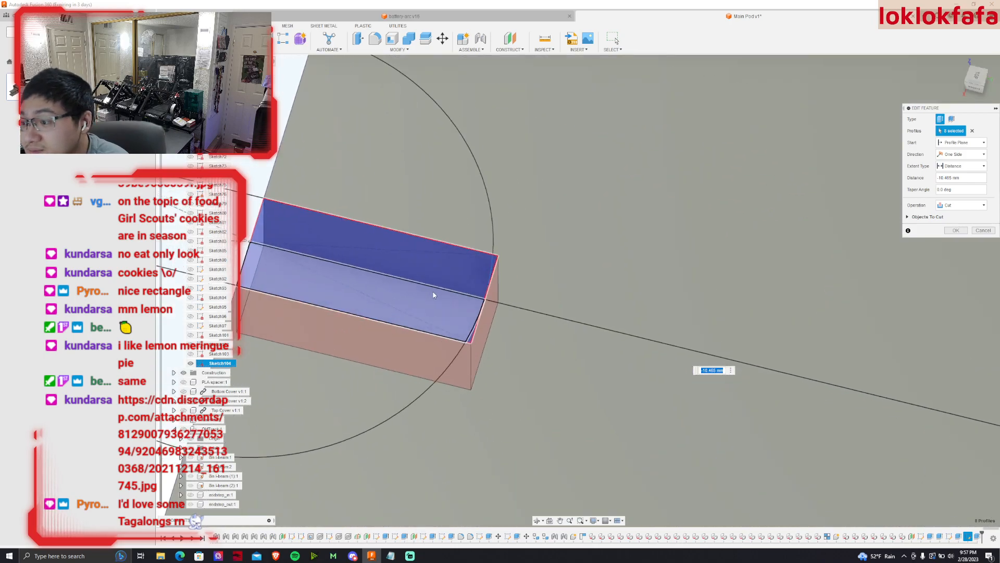
{"action": "left_click", "coordinate": [487, 341]}
{"action": "left_click", "coordinate": [487, 341]}
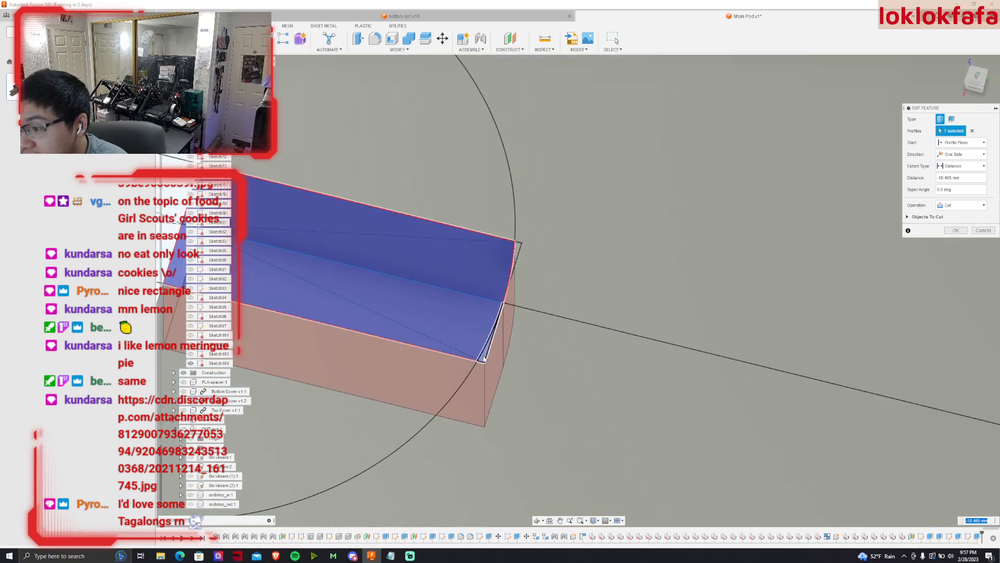
Exclude the matching corner slivers outside the circle at the pegged end and apply the slot cut.
{"action": "scroll", "coordinate": [485, 333], "scroll_direction": "down", "scroll_amount": 5}
{"action": "scroll", "coordinate": [752, 342], "scroll_direction": "up", "scroll_amount": 8}
{"action": "scroll", "coordinate": [783, 518], "scroll_direction": "up", "scroll_amount": 5}
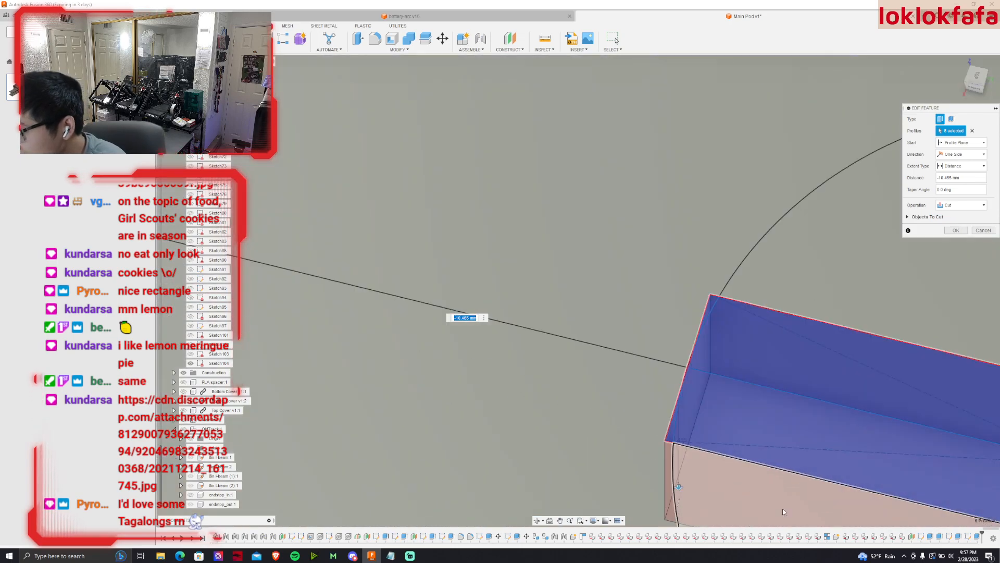
{"action": "left_click", "coordinate": [638, 395]}
{"action": "left_click", "coordinate": [639, 396]}
{"action": "scroll", "coordinate": [639, 395], "scroll_direction": "down", "scroll_amount": 5}
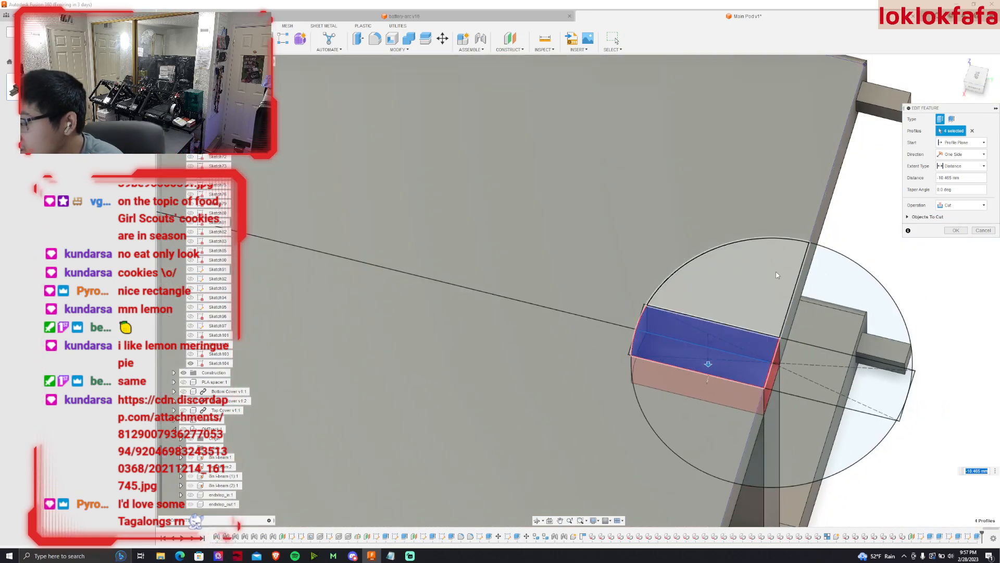
{"action": "left_click", "coordinate": [956, 230]}
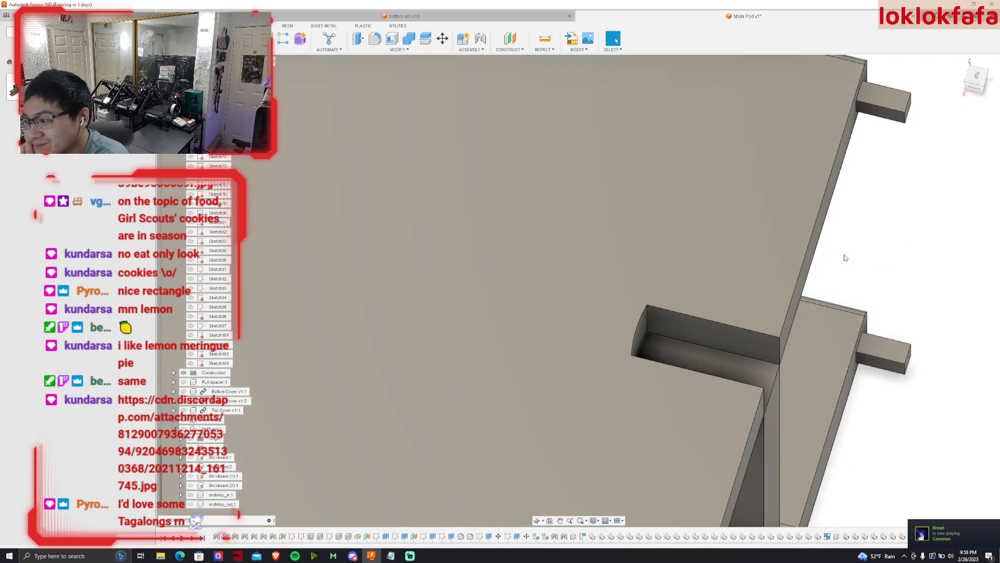
Construct a midplane between the beam's top and bottom outer faces.
{"action": "scroll", "coordinate": [792, 251], "scroll_direction": "down", "scroll_amount": 5}
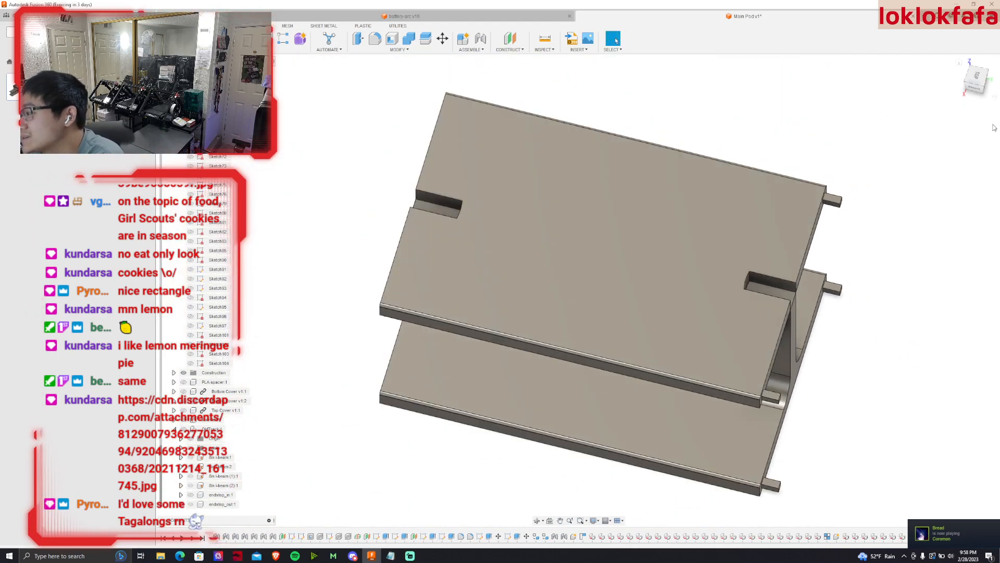
{"action": "left_click_drag", "start_coordinate": [958, 78], "coordinate": [917, 86]}
{"action": "left_click", "coordinate": [510, 41]}
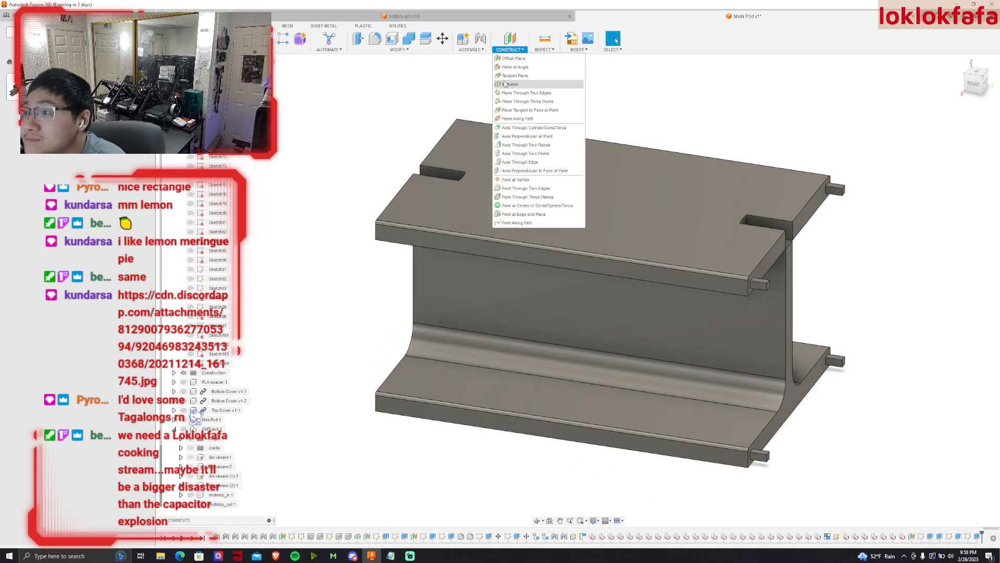
{"action": "left_click", "coordinate": [521, 78]}
{"action": "left_click", "coordinate": [556, 207]}
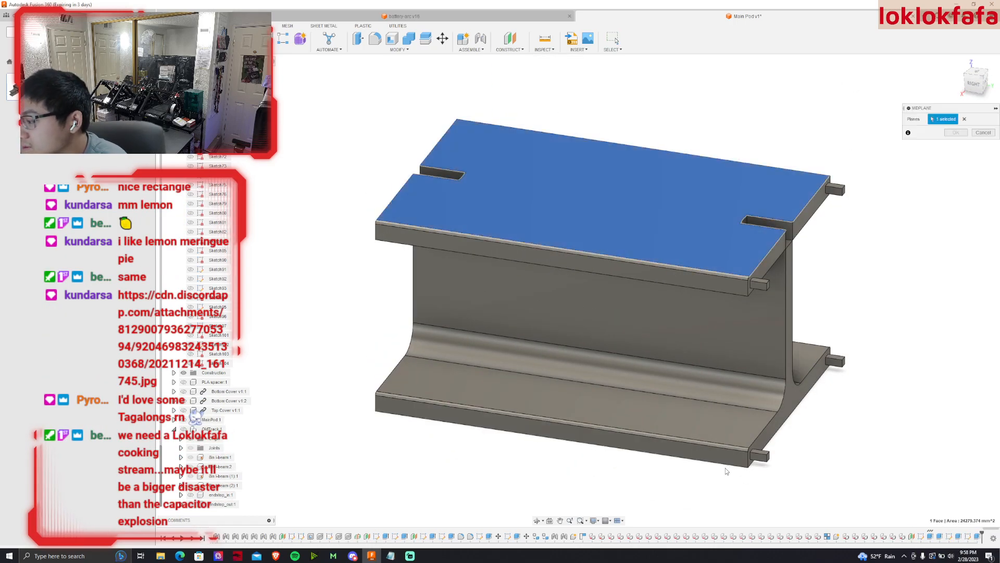
{"action": "left_click", "coordinate": [972, 93]}
{"action": "left_click", "coordinate": [599, 396]}
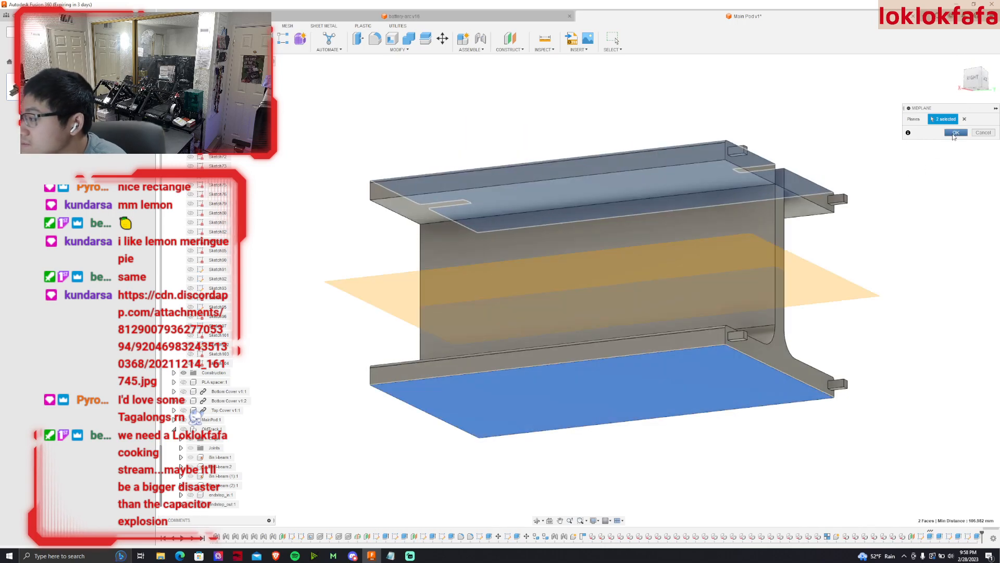
{"action": "key", "text": "Return"}
Mirror the slot cut feature across the midplane to the bottom flange, keeping the Adjust compute type.
{"action": "left_click", "coordinate": [970, 89]}
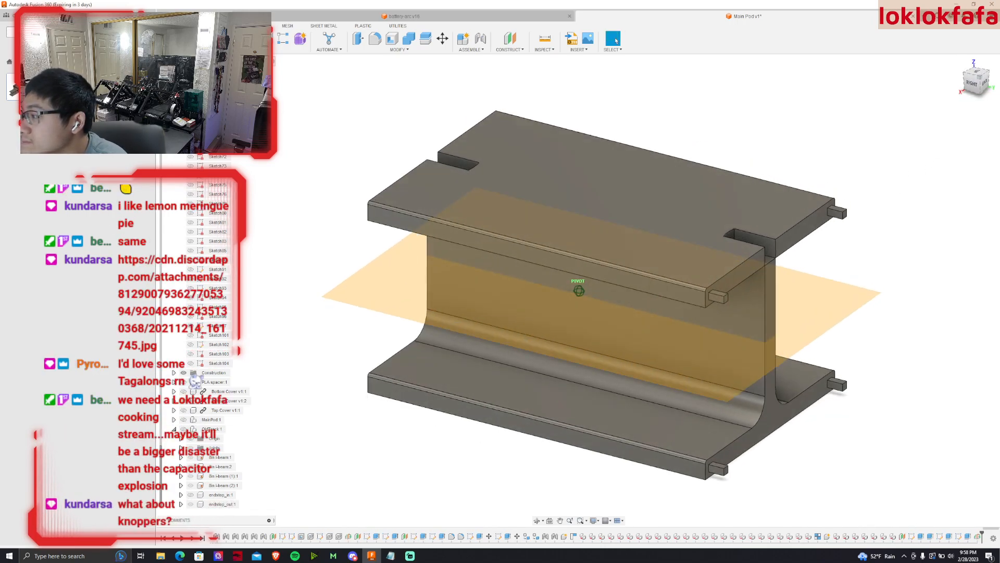
{"action": "left_click", "coordinate": [271, 49]}
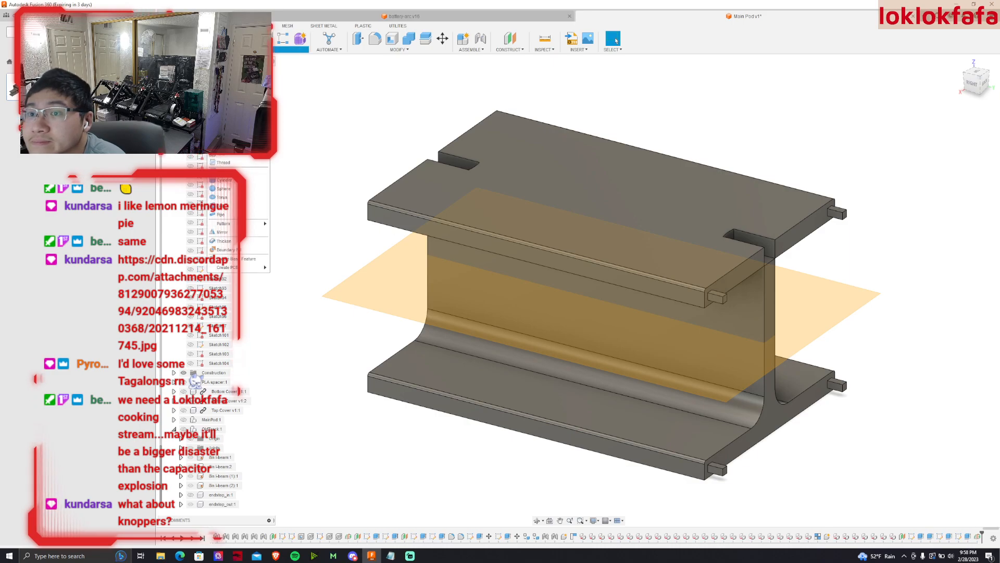
{"action": "left_click", "coordinate": [239, 237]}
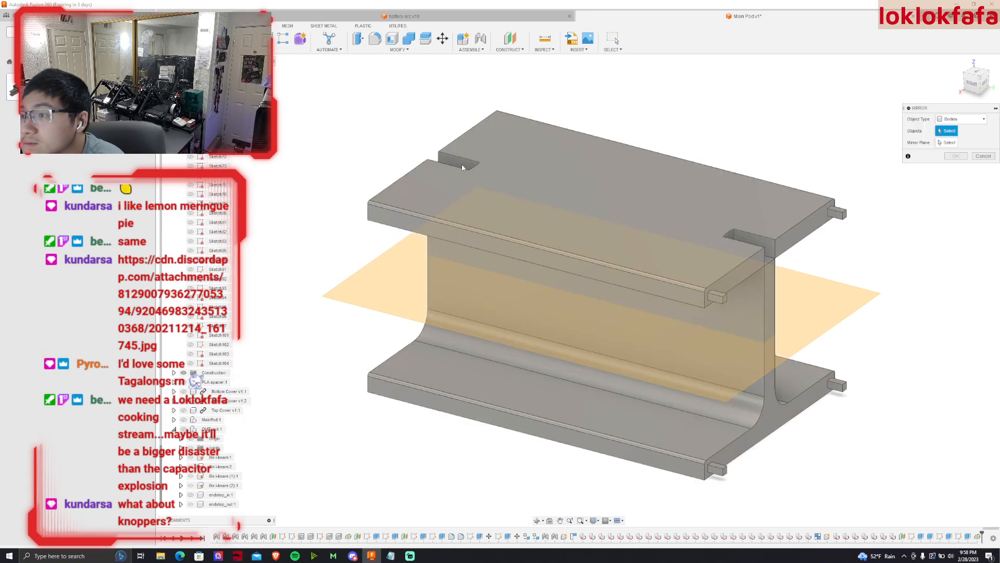
{"action": "left_click", "coordinate": [962, 119]}
{"action": "left_click", "coordinate": [952, 147]}
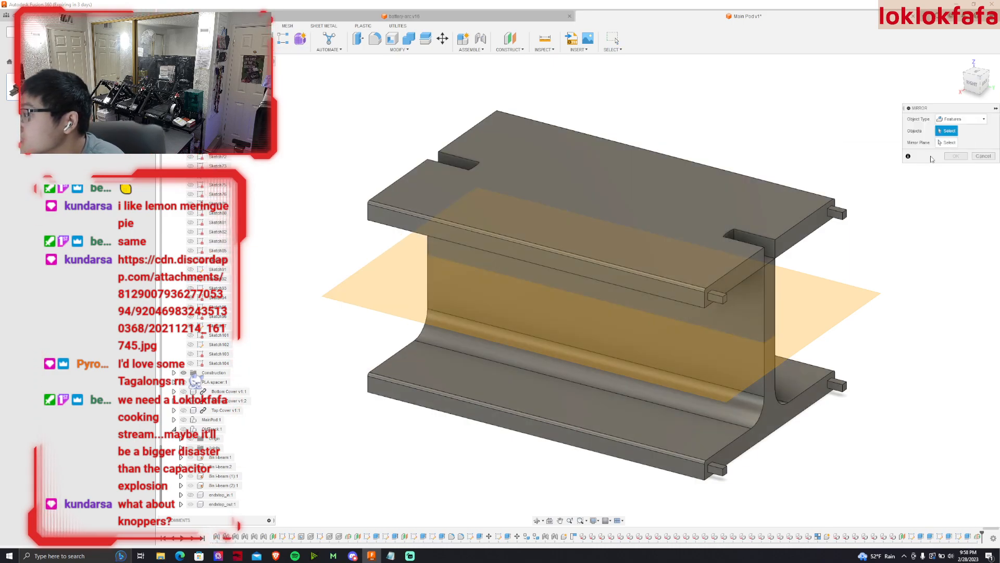
{"action": "left_click", "coordinate": [770, 247]}
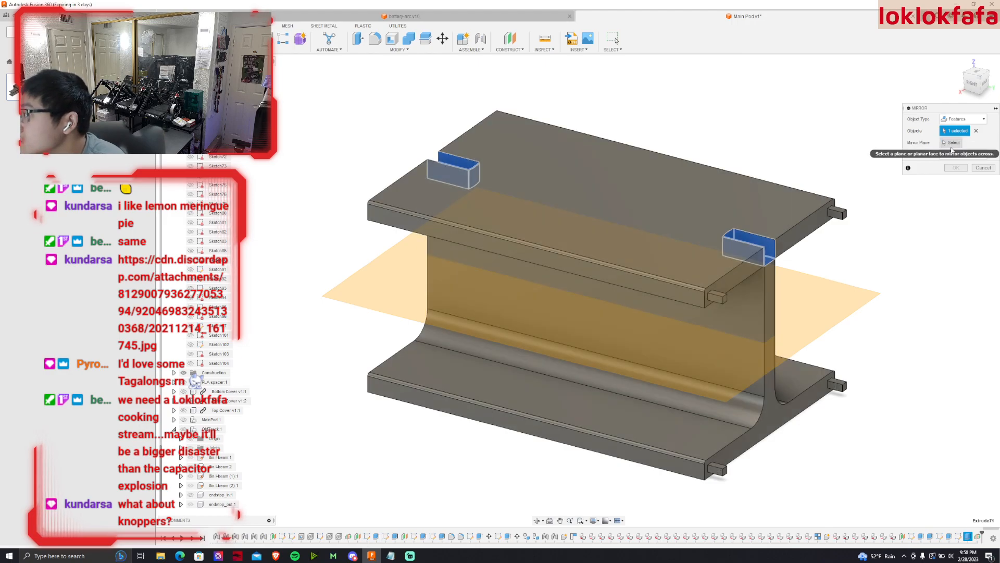
{"action": "left_click", "coordinate": [823, 312]}
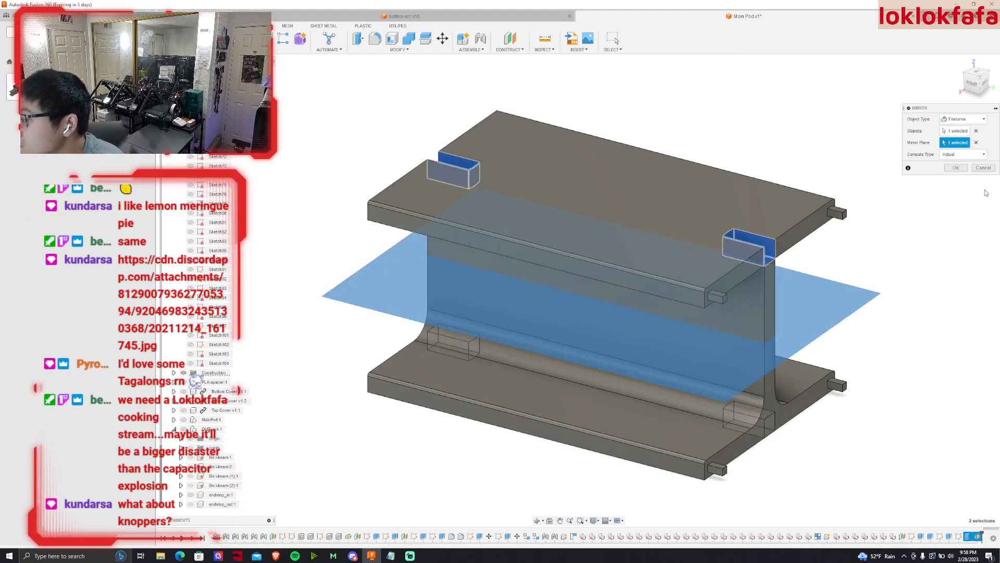
{"action": "left_click", "coordinate": [957, 168]}
{"action": "middle_click_drag", "start_coordinate": [578, 291], "coordinate": [608, 191], "text": "shift"}
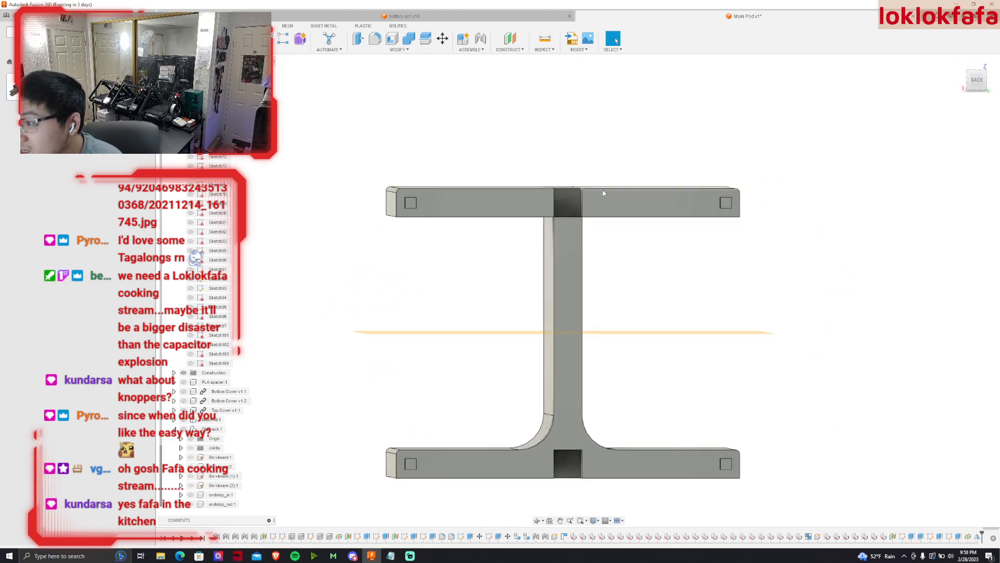
{"action": "scroll", "coordinate": [558, 218], "scroll_direction": "up", "scroll_amount": 5}
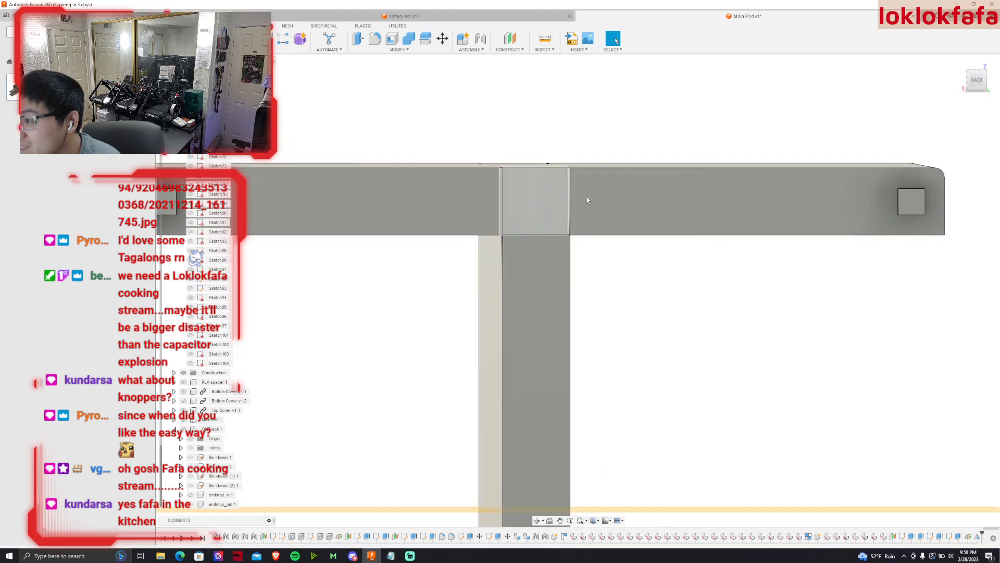
{"action": "left_click", "coordinate": [979, 79]}
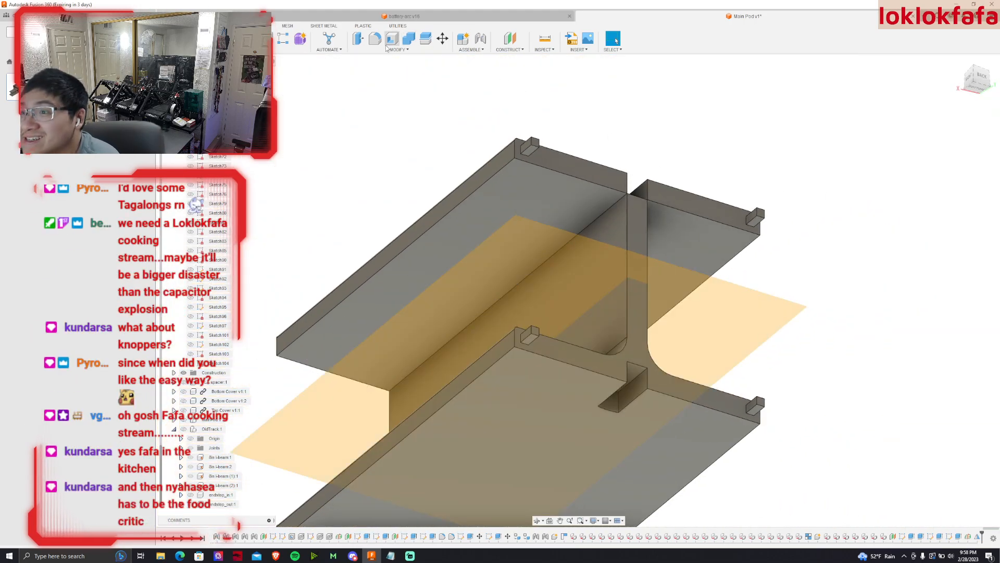
{"action": "left_click", "coordinate": [375, 39]}
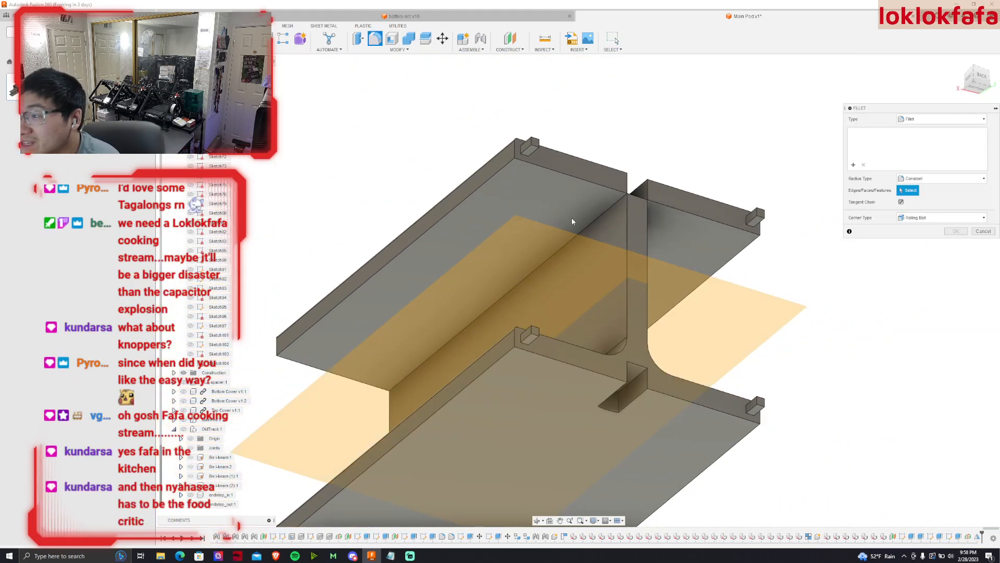
{"action": "left_click", "coordinate": [602, 214]}
{"action": "middle_click_drag", "start_coordinate": [823, 190], "coordinate": [690, 234], "text": "shift"}
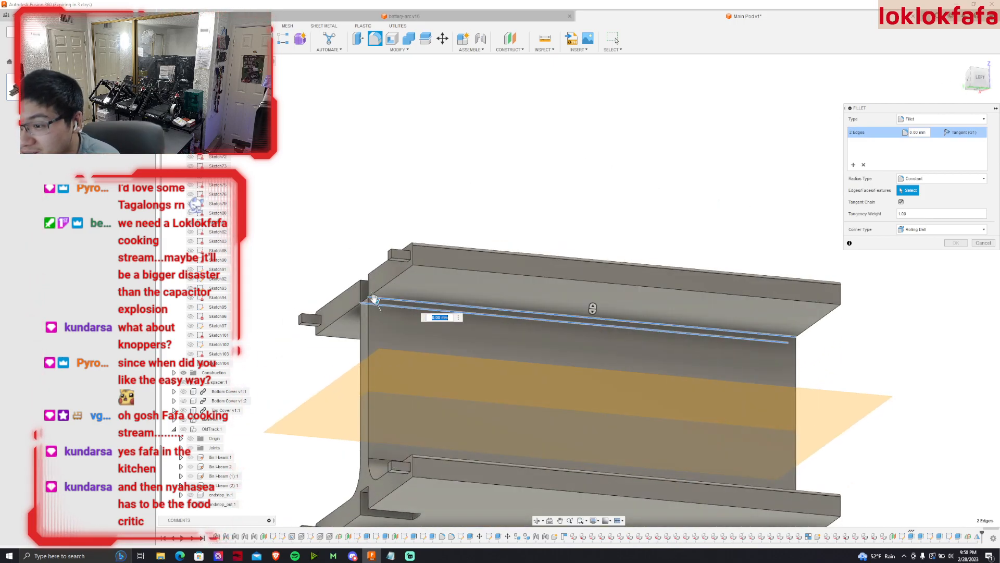
{"action": "scroll", "coordinate": [374, 305], "scroll_direction": "up", "scroll_amount": 3}
{"action": "left_click", "coordinate": [376, 302]}
{"action": "left_click", "coordinate": [376, 302]}
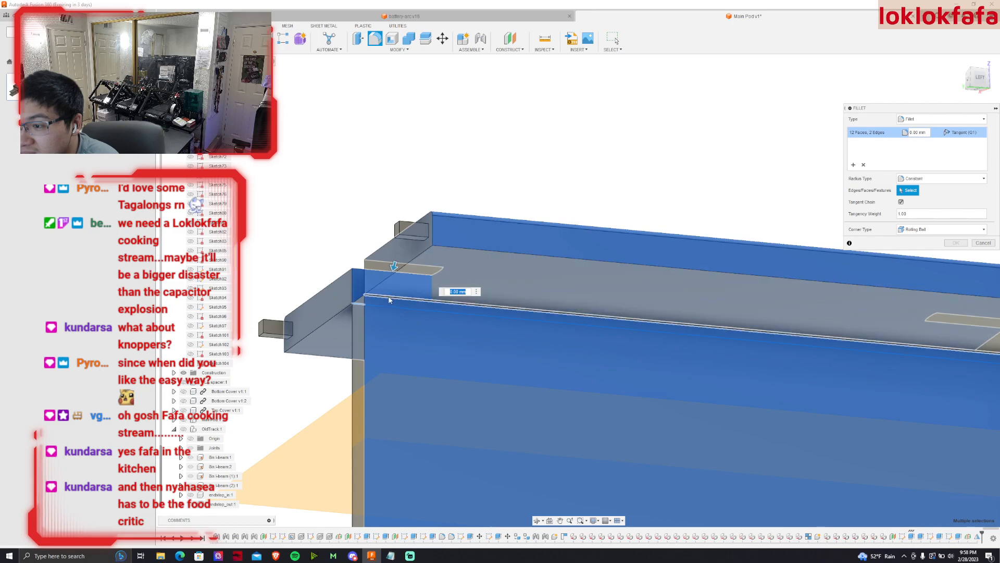
{"action": "left_click", "coordinate": [980, 242]}
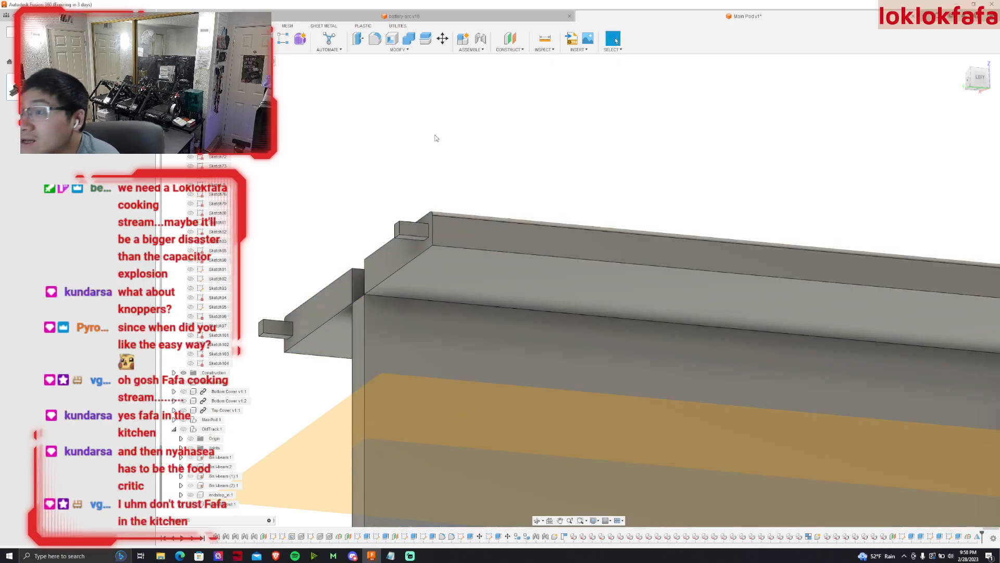
Fillet the two long edges where the web meets the underside of the top flange with a 3 mm radius.
{"action": "left_click", "coordinate": [377, 38]}
{"action": "left_click", "coordinate": [383, 298]}
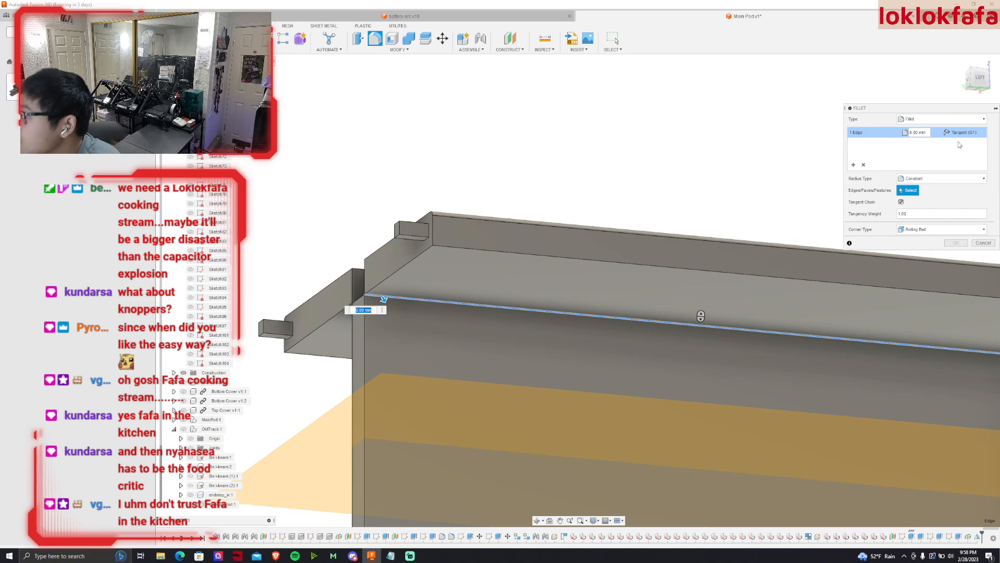
{"action": "left_click_drag", "start_coordinate": [981, 85], "coordinate": [999, 83]}
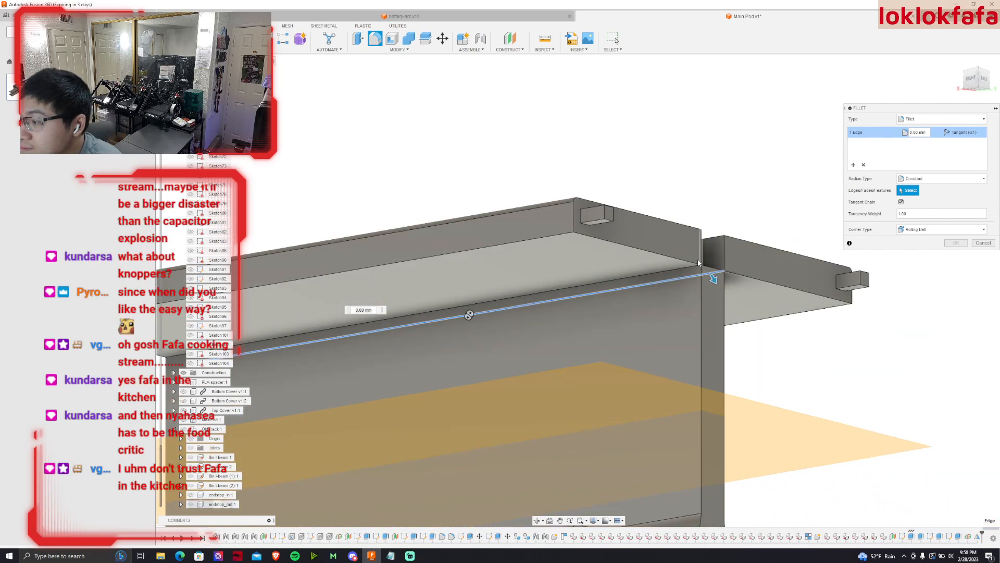
{"action": "left_click", "coordinate": [678, 269]}
{"action": "type", "text": "3"}
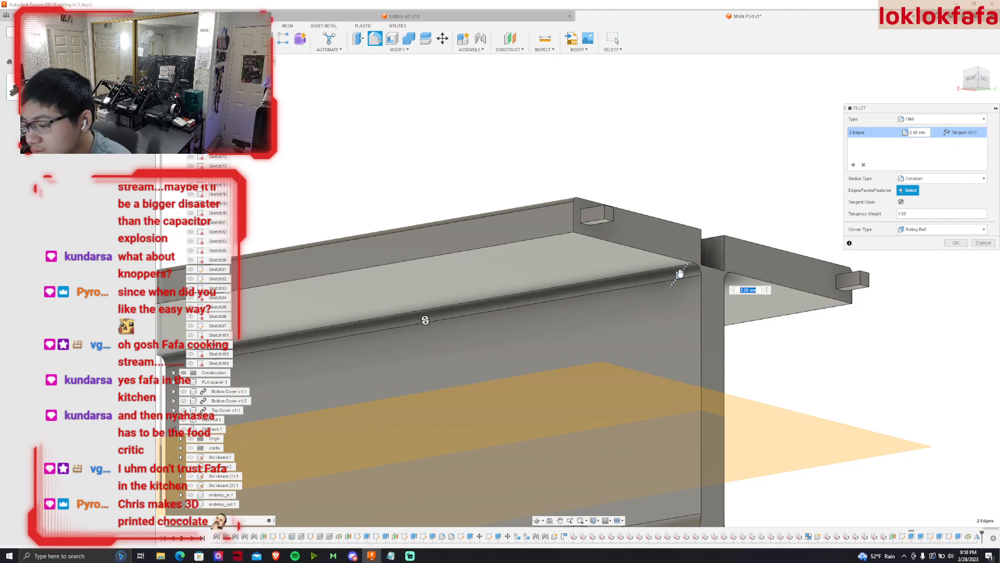
{"action": "key", "text": "Return"}
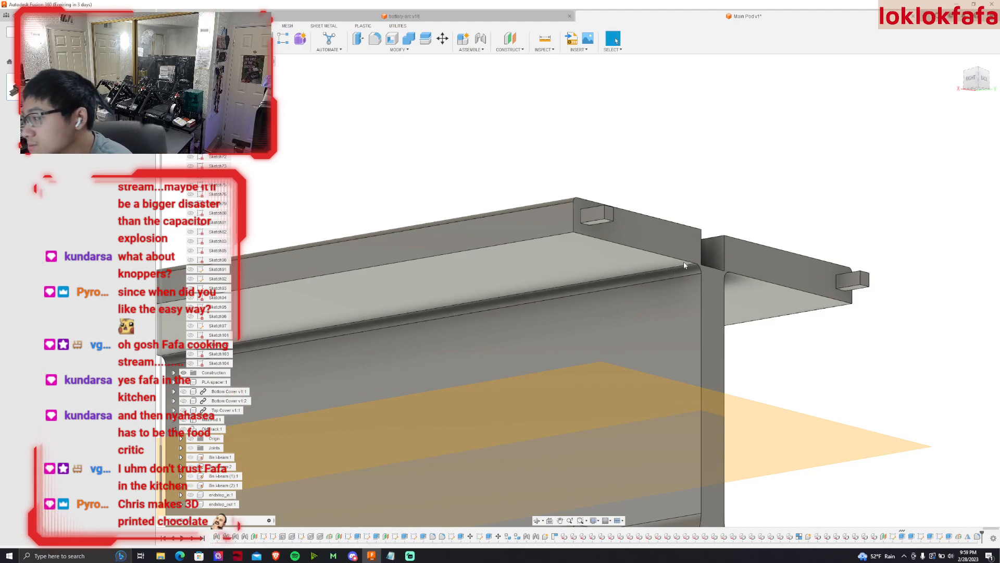
Hide the midplane between the two flanges.
{"action": "scroll", "coordinate": [682, 230], "scroll_direction": "down", "scroll_amount": 5}
{"action": "mouse_move", "coordinate": [988, 82]}
{"action": "left_mouse_down"}
{"action": "mouse_move", "coordinate": [965, 117]}
{"action": "mouse_move", "coordinate": [980, 83]}
{"action": "left_mouse_up"}
{"action": "left_click", "coordinate": [742, 411]}
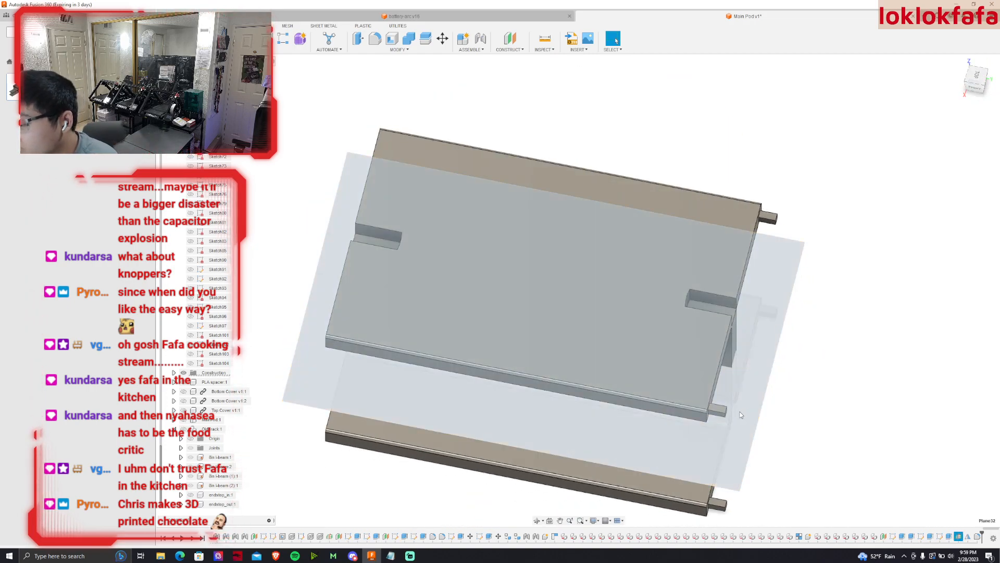
{"action": "key", "text": "v"}
Construct an offset plane at 0 mm on the floor of the top flange's slot at the end without pegs.
{"action": "left_click", "coordinate": [978, 75]}
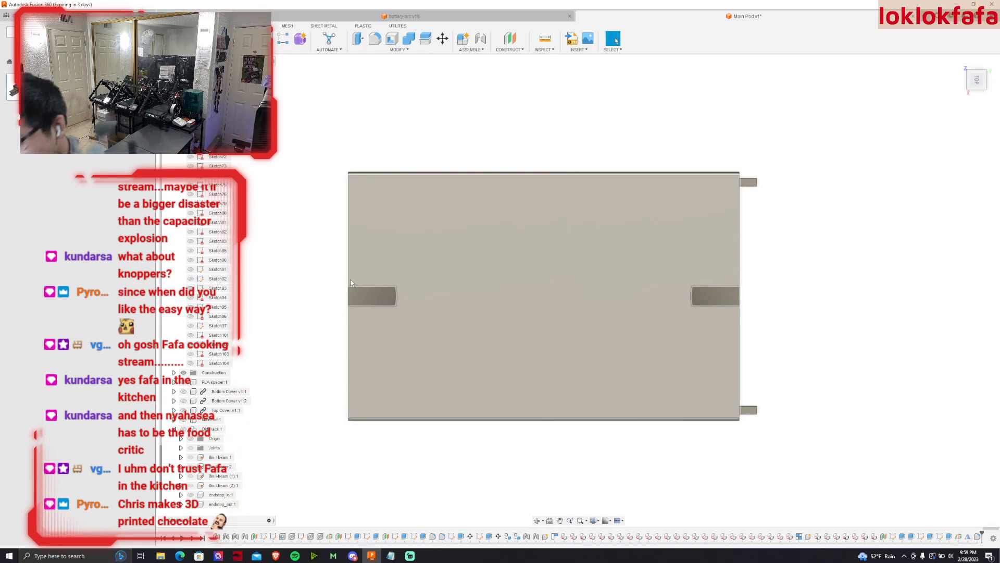
{"action": "left_click", "coordinate": [408, 278]}
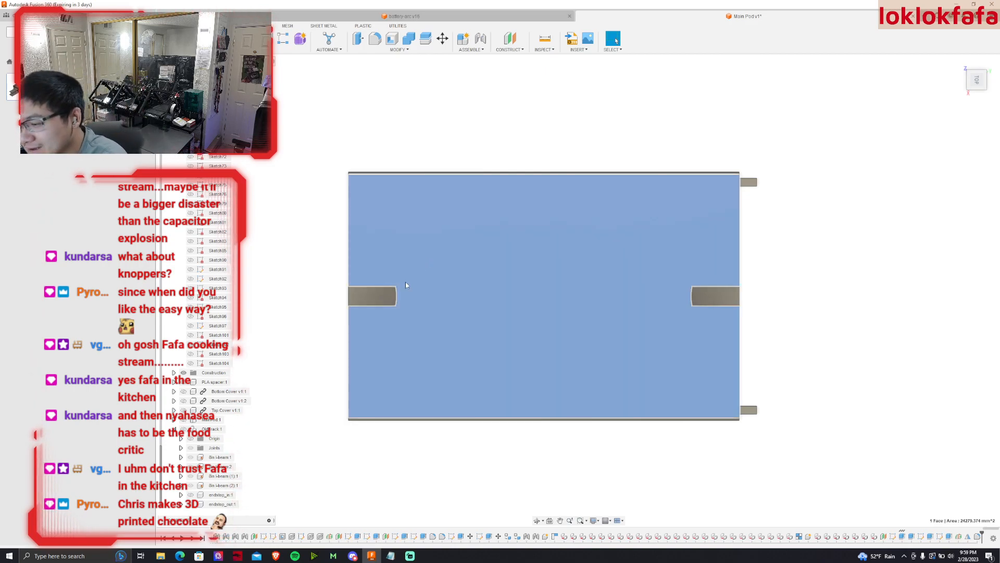
{"action": "left_click", "coordinate": [384, 295]}
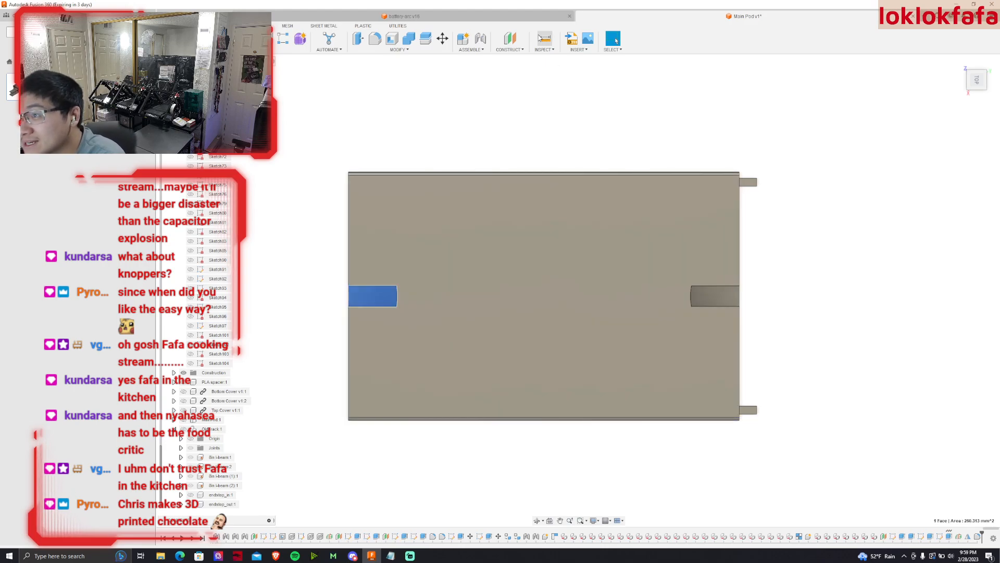
{"action": "left_click", "coordinate": [512, 40]}
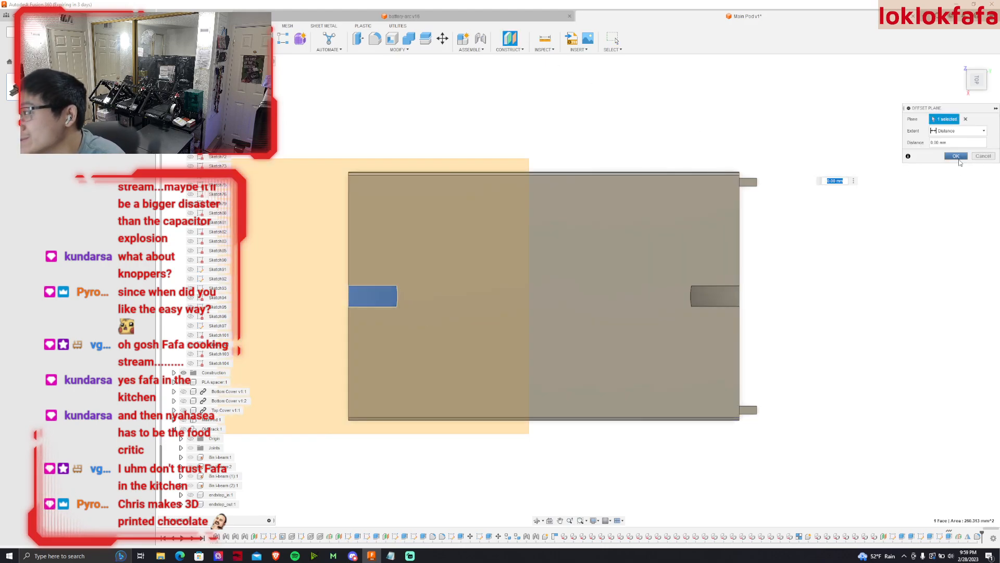
{"action": "key", "text": "Escape"}
Start a sketch on the plane at the slot floor and project the slot floor's outline into it.
{"action": "left_click", "coordinate": [312, 301]}
{"action": "key", "text": "p"}
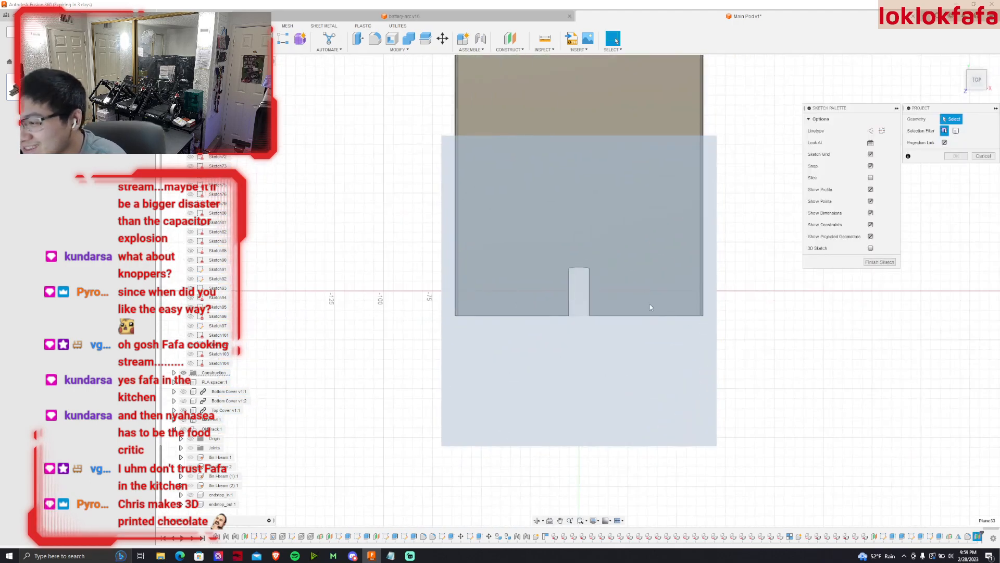
{"action": "left_click", "coordinate": [630, 293]}
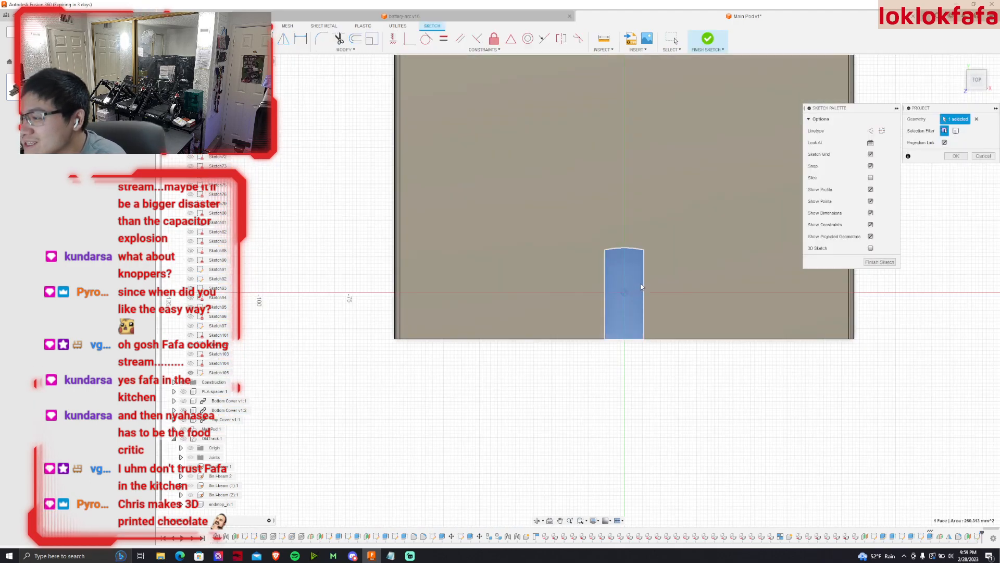
{"action": "key", "text": "Return"}
{"action": "scroll", "coordinate": [667, 278], "scroll_direction": "up", "scroll_amount": 3}
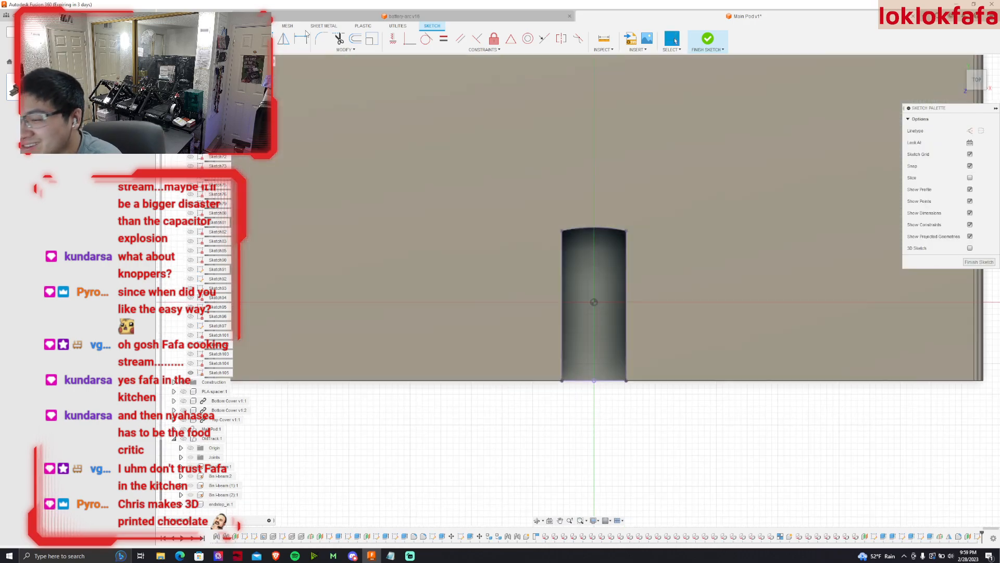
{"action": "key", "text": "r"}
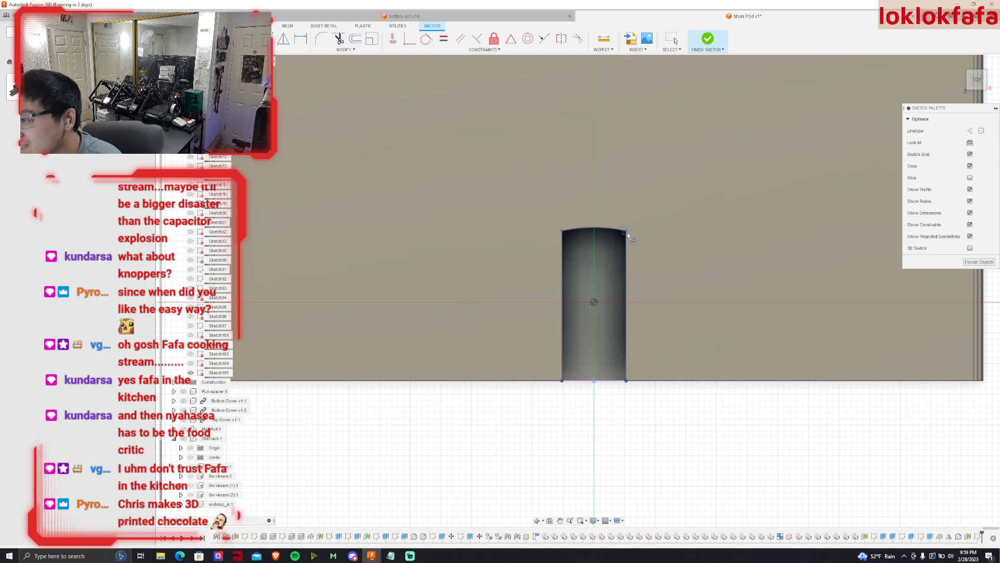
{"action": "left_click", "coordinate": [626, 380]}
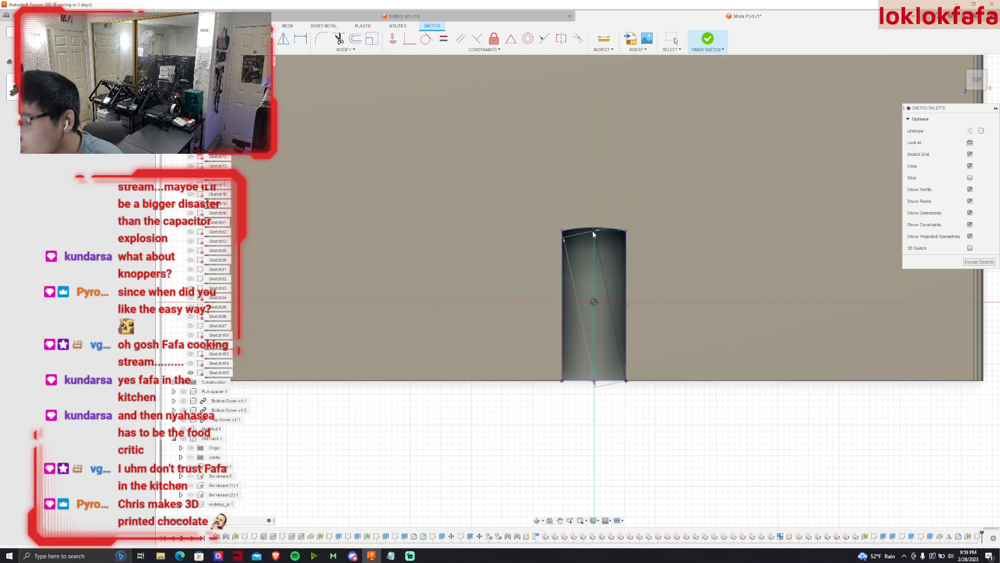
{"action": "left_click", "coordinate": [676, 41]}
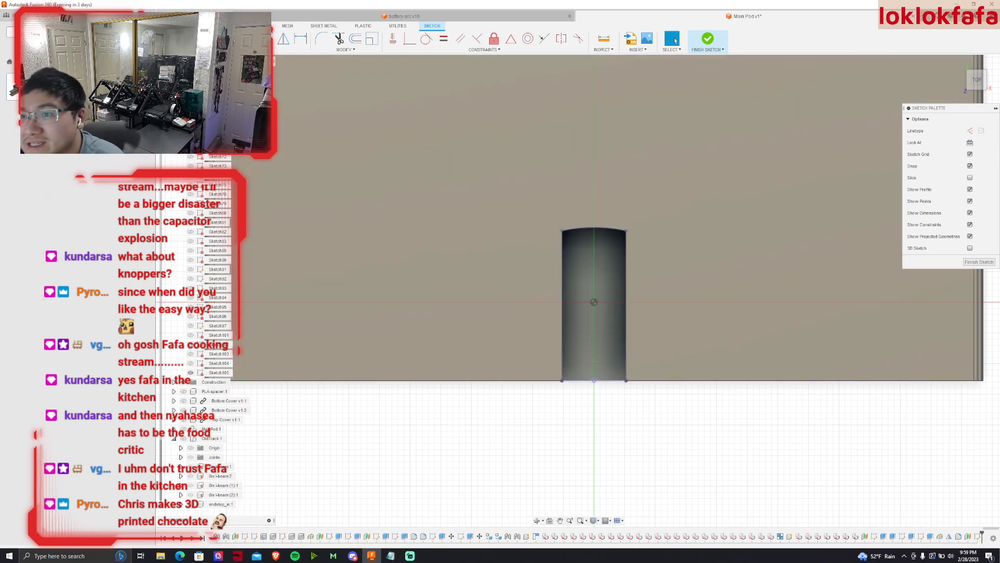
Draw a centre line from the slot's arc midpoint to its open edge's midpoint, add a point at the line's middle, and finish the sketch.
{"action": "left_click", "coordinate": [593, 228]}
{"action": "left_click", "coordinate": [594, 380]}
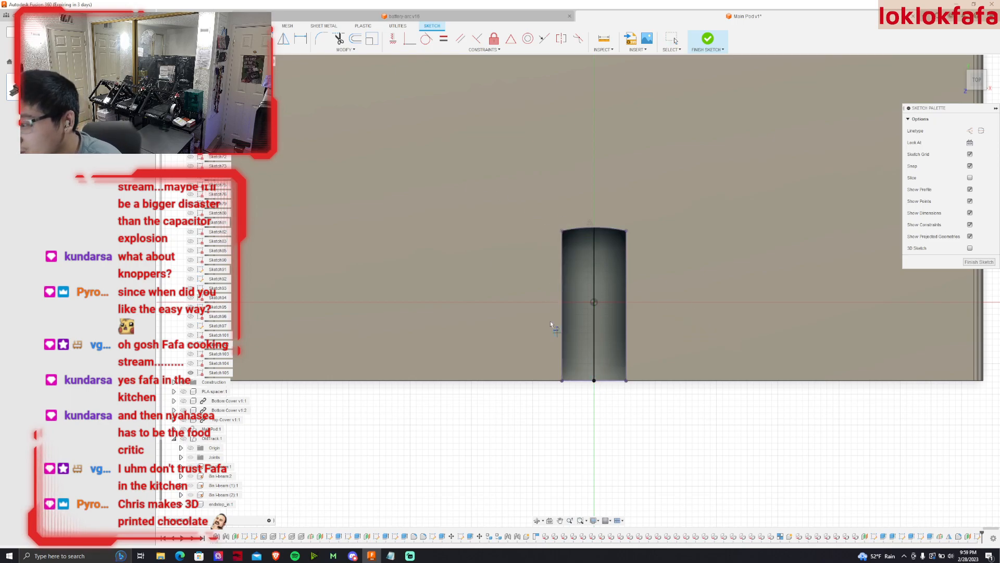
{"action": "left_click", "coordinate": [282, 49]}
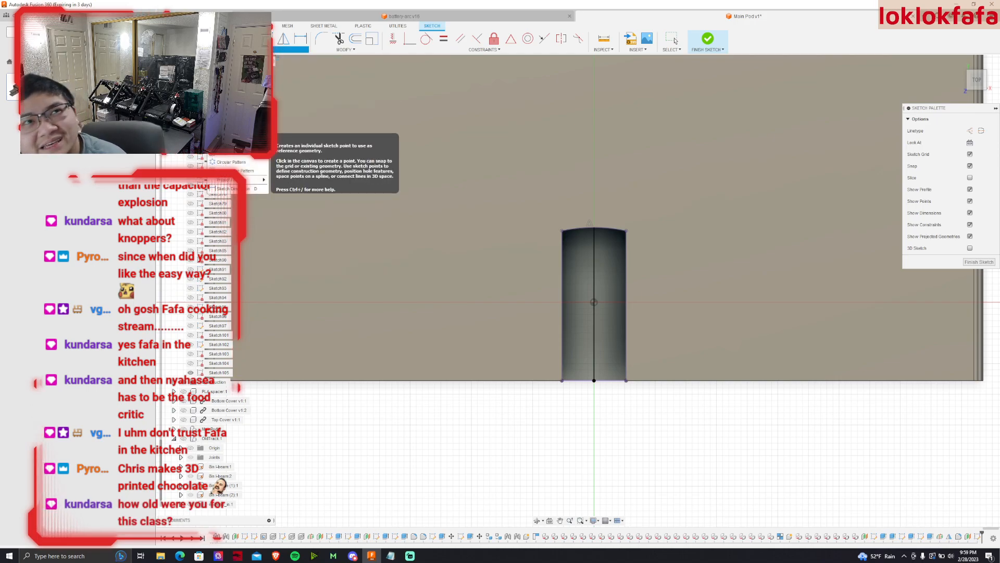
{"action": "left_click", "coordinate": [232, 136]}
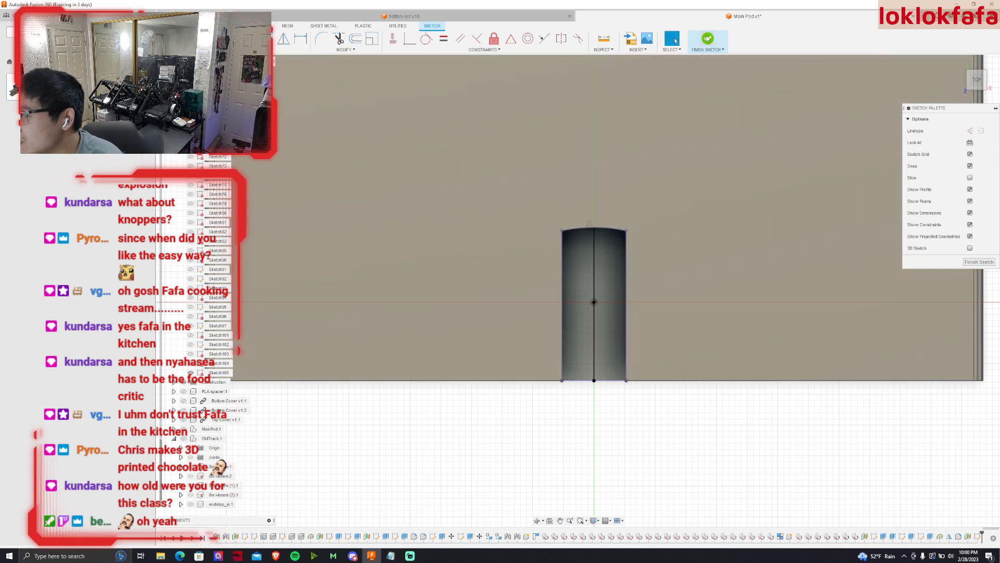
{"action": "left_click", "coordinate": [707, 39]}
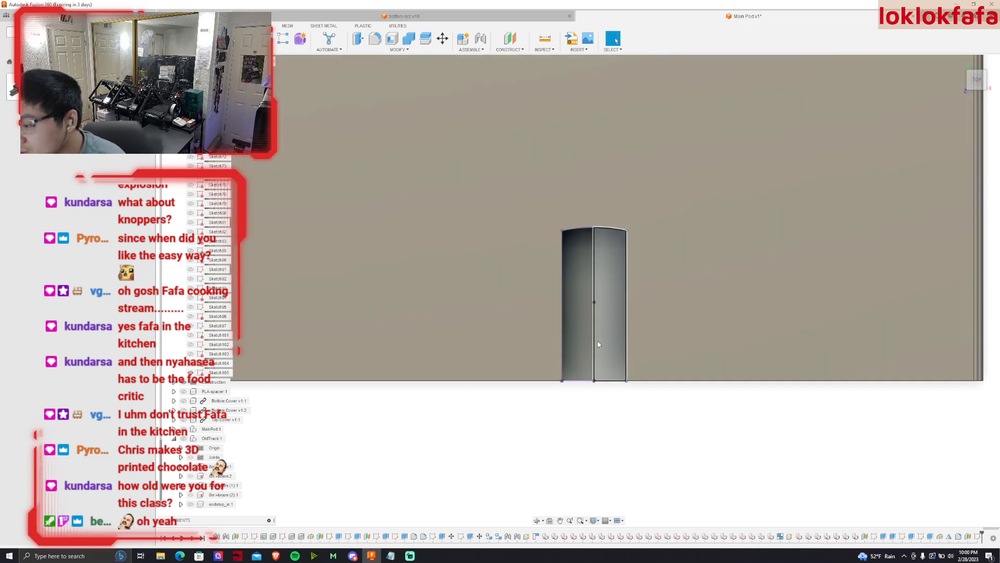
Reopen the slot-floor sketch and add a point at the middle of each half of the centre line.
{"action": "double_click", "coordinate": [978, 537]}
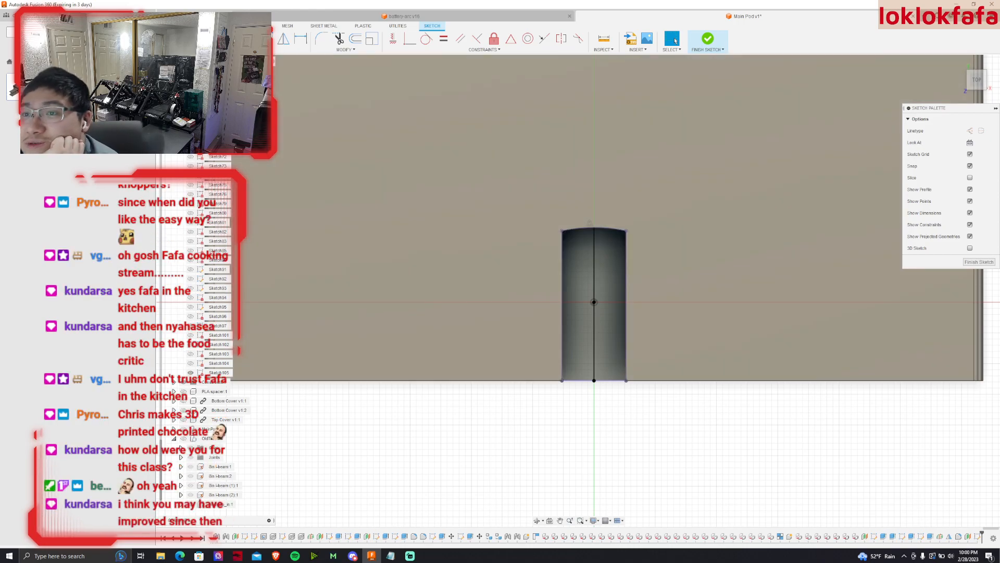
{"action": "left_click", "coordinate": [240, 49]}
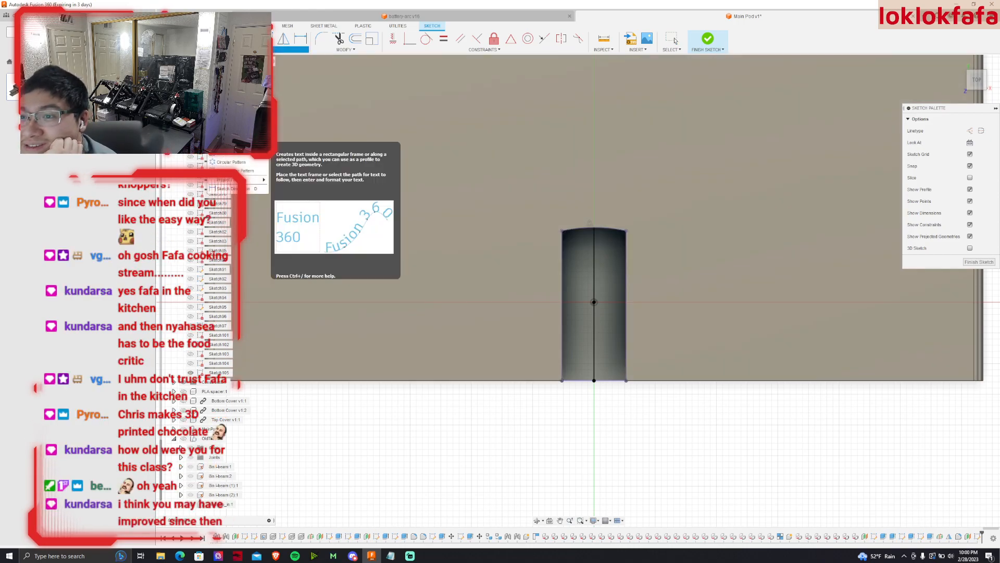
{"action": "left_click", "coordinate": [227, 144]}
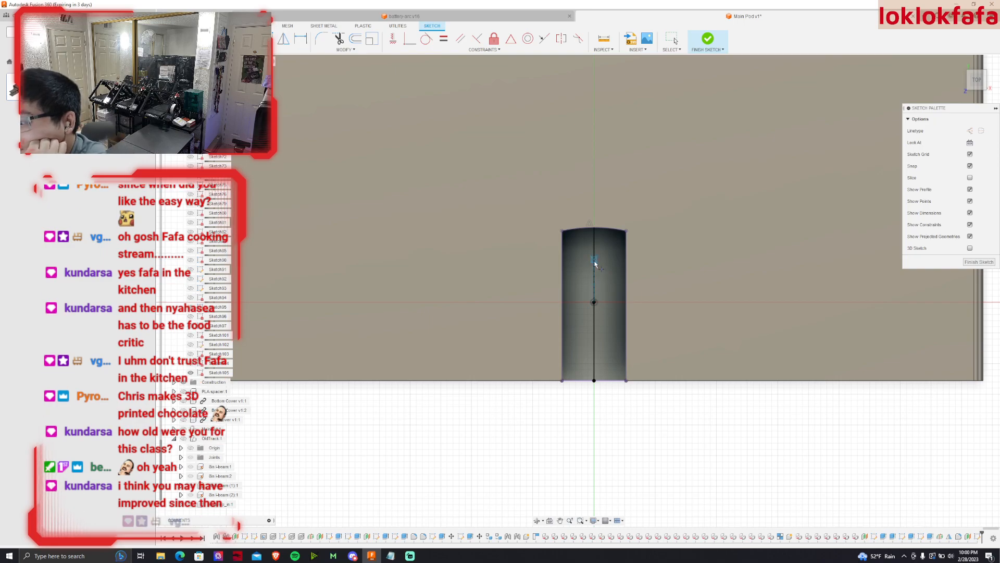
{"action": "left_click", "coordinate": [673, 39]}
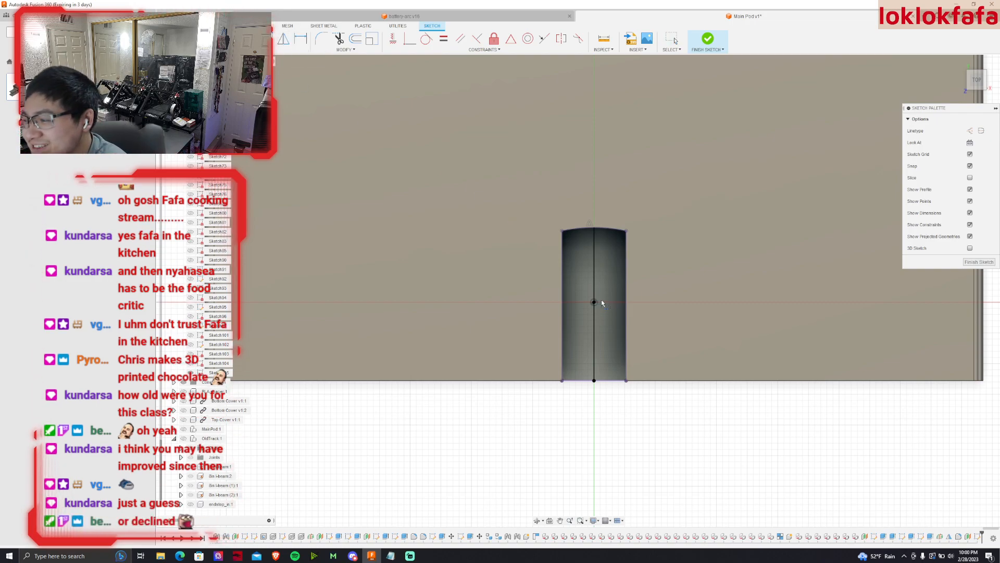
{"action": "left_click", "coordinate": [594, 301]}
{"action": "left_click", "coordinate": [593, 228]}
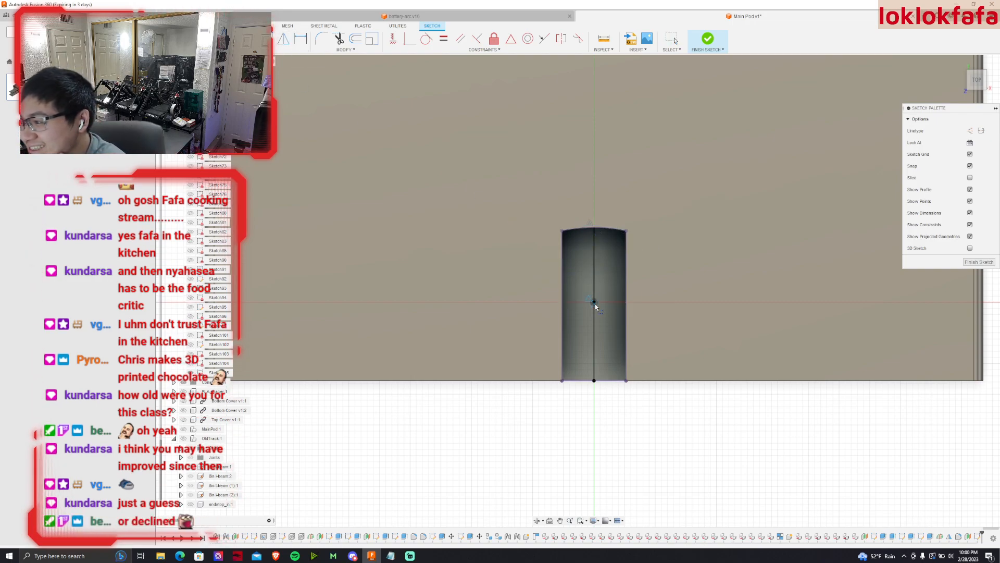
{"action": "key", "text": "Escape"}
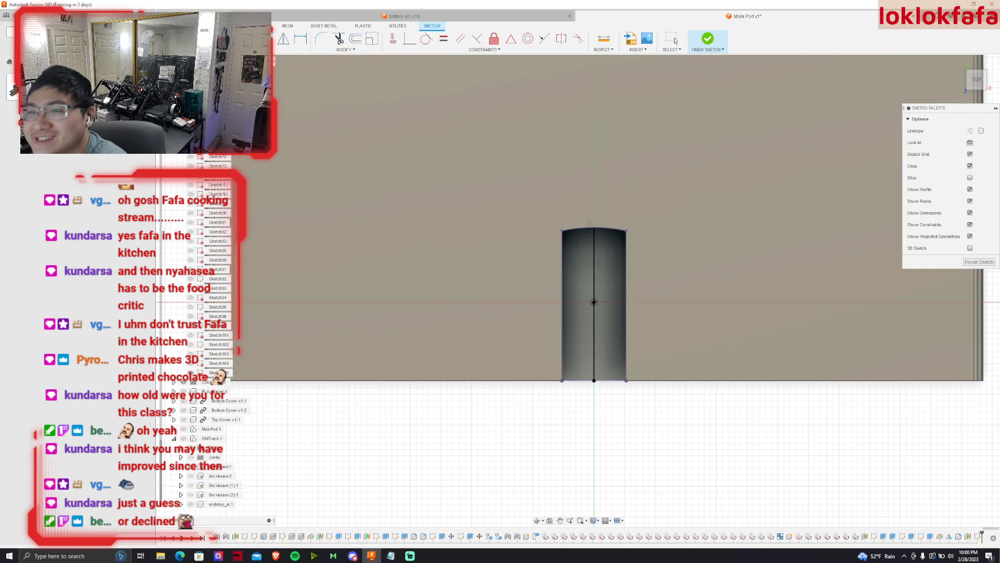
{"action": "key", "text": "r"}
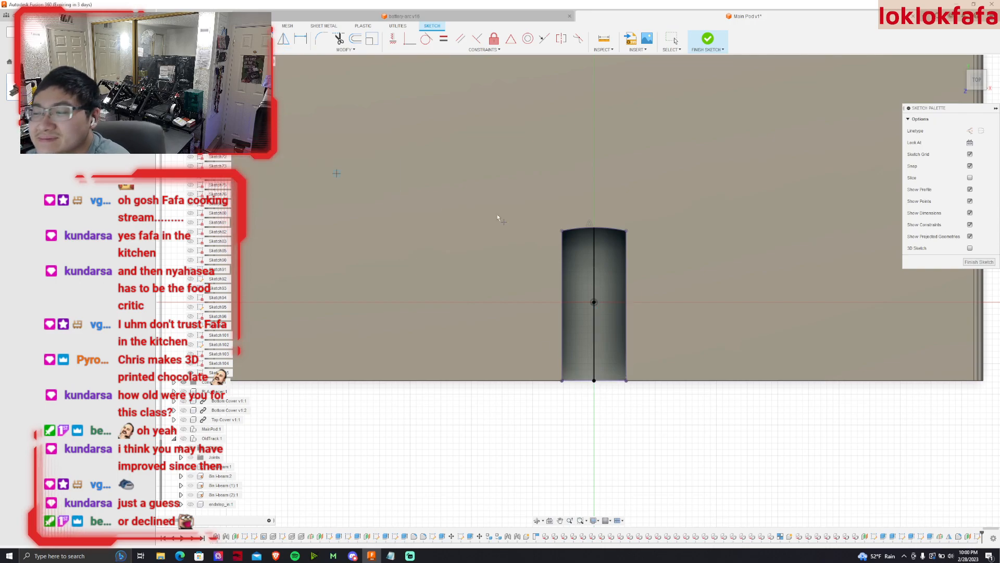
{"action": "left_click", "coordinate": [594, 342]}
{"action": "key", "text": "Escape"}
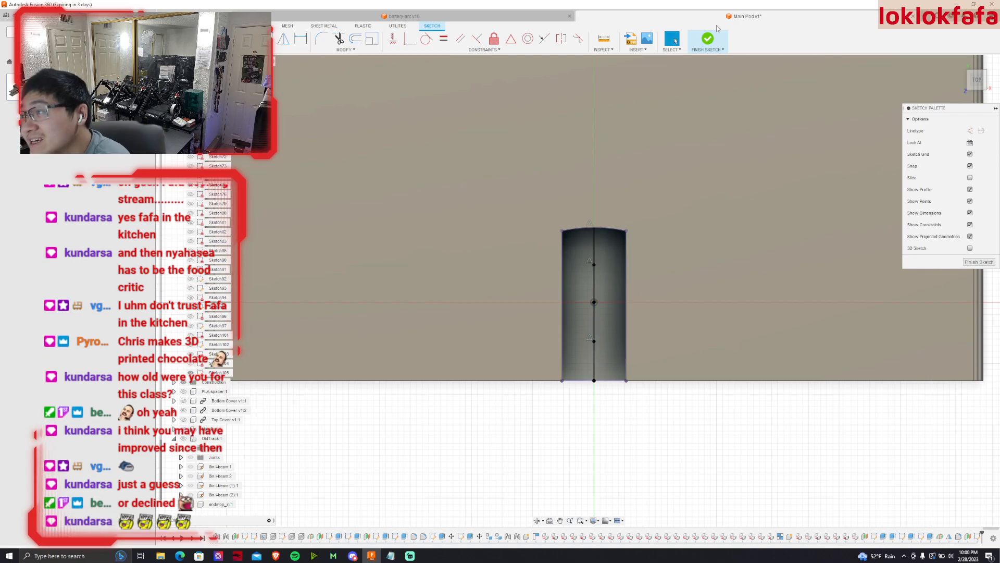
{"action": "left_click", "coordinate": [707, 39]}
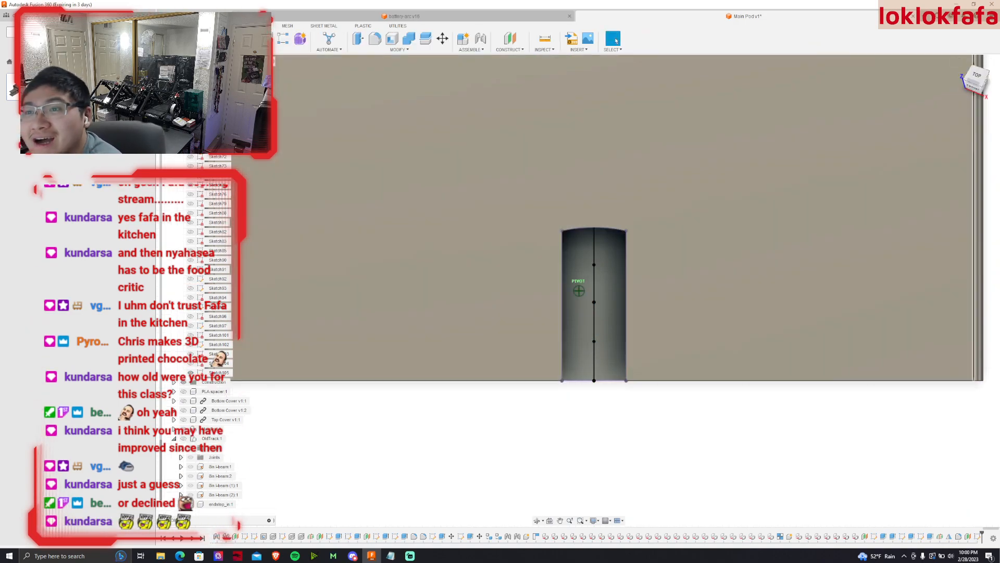
Set up tapped holes at the two new sketch points with an ANSI Metric M Profile thread, size 3.0 mm, designation M3x0.35.
{"action": "left_click", "coordinate": [969, 97]}
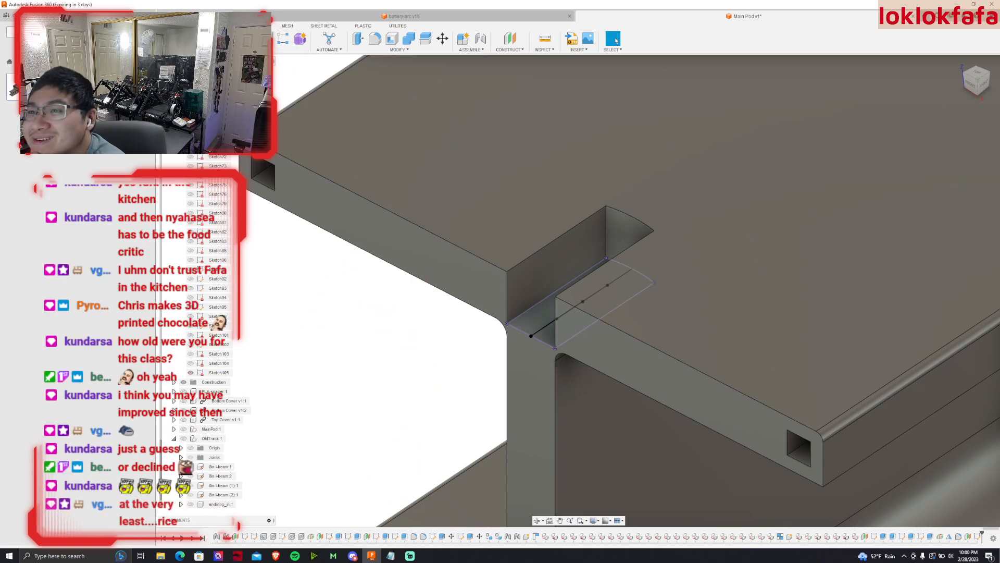
{"action": "key", "text": "h"}
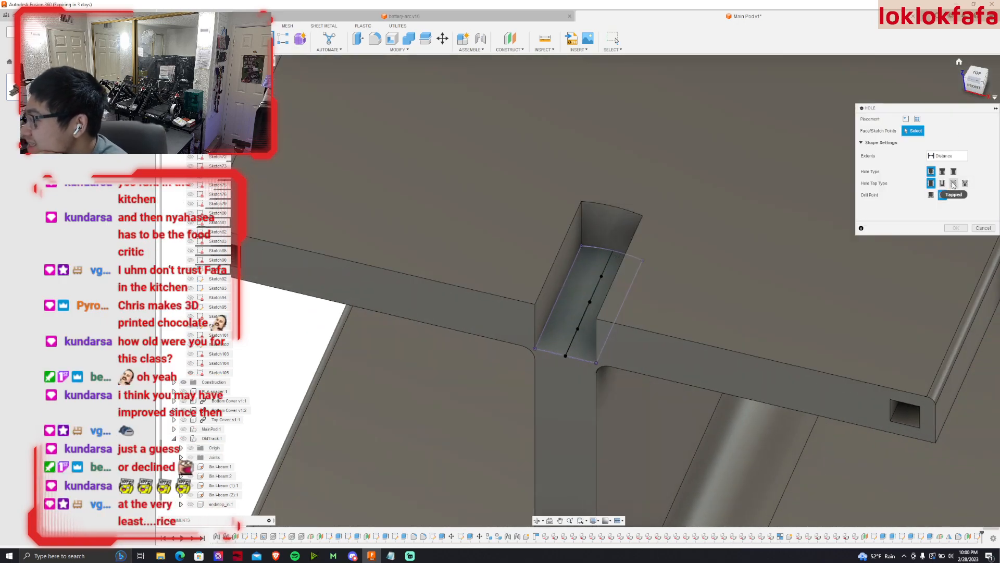
{"action": "left_click", "coordinate": [954, 183]}
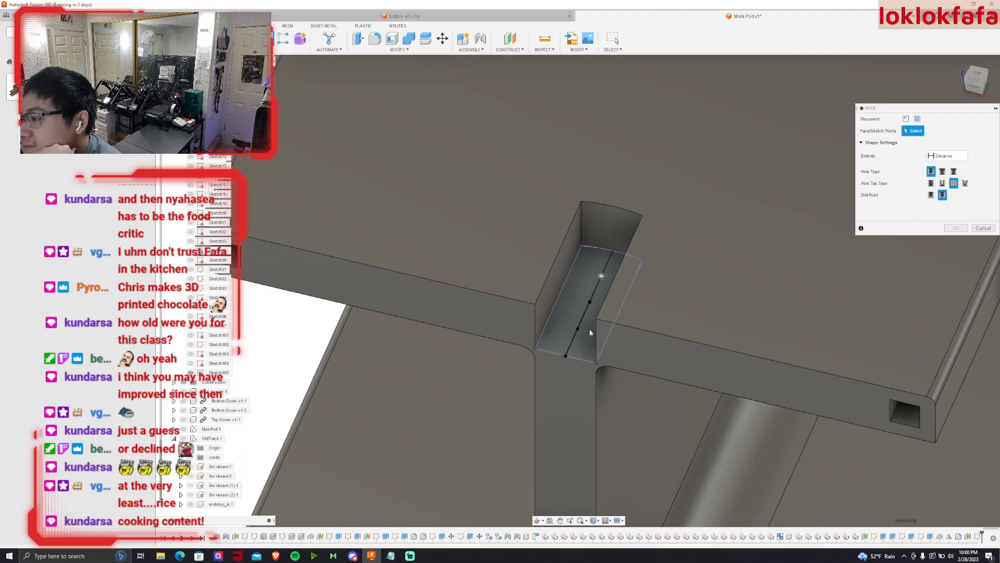
{"action": "left_click", "coordinate": [577, 329]}
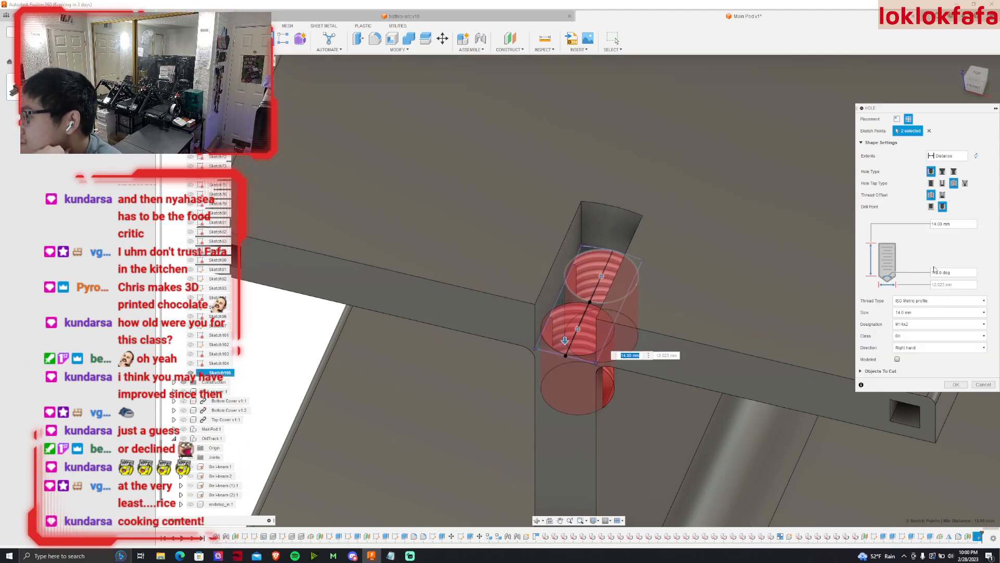
{"action": "left_click", "coordinate": [910, 302]}
{"action": "left_click", "coordinate": [910, 328]}
{"action": "left_click", "coordinate": [922, 312]}
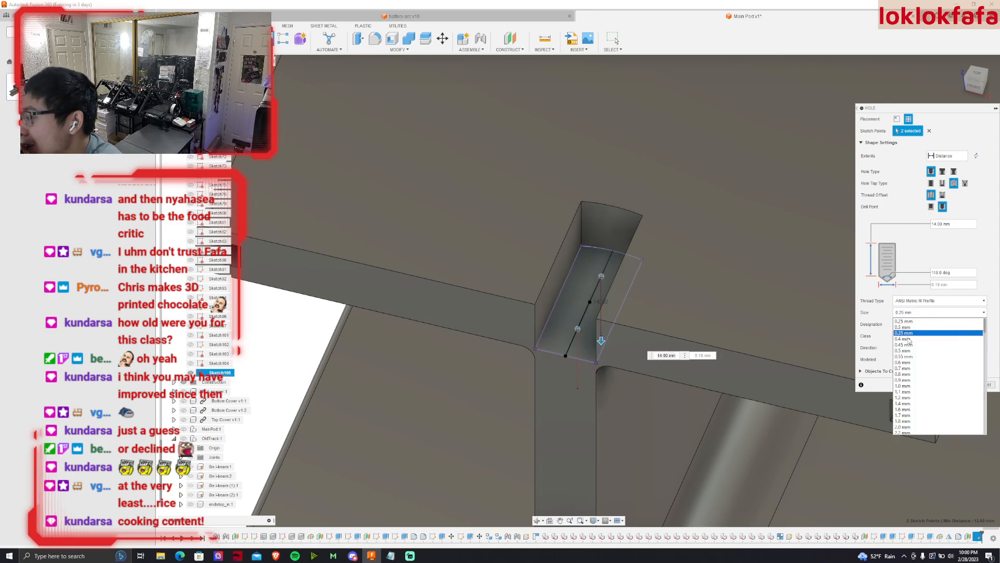
{"action": "left_click", "coordinate": [911, 367]}
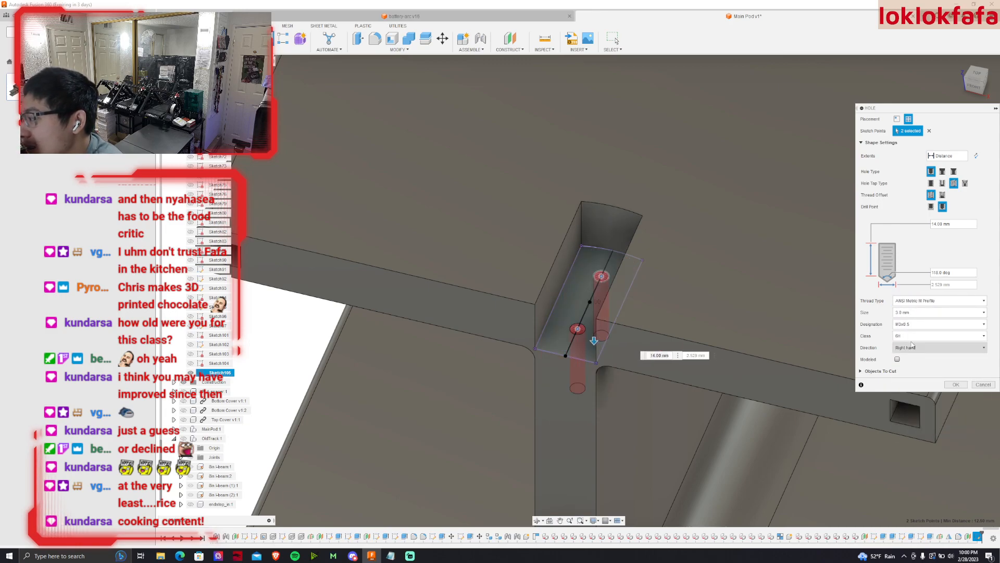
{"action": "left_click", "coordinate": [911, 324]}
{"action": "left_click", "coordinate": [911, 344]}
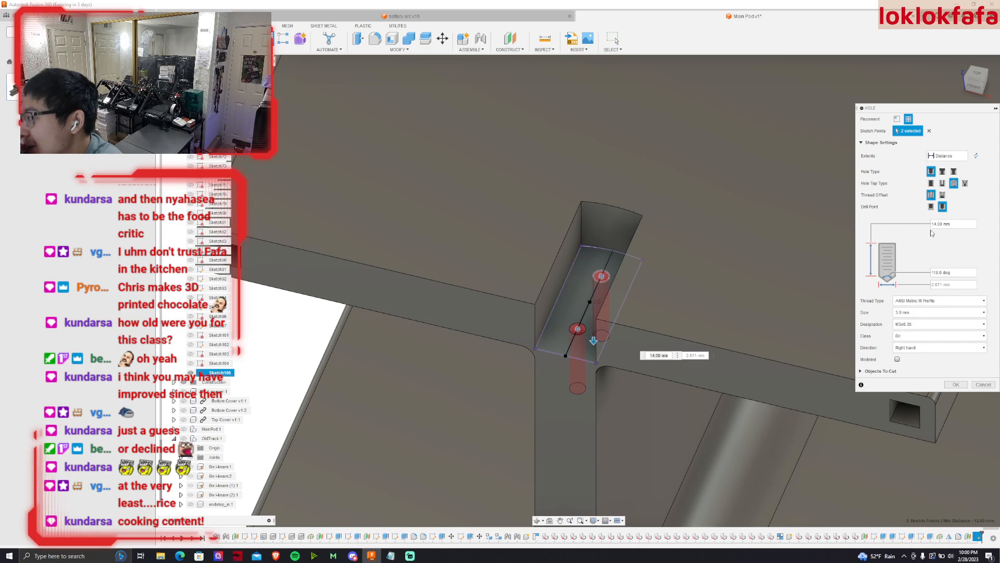
Give the tapped holes a flat drill point, a 10 mm depth and modeled threads, and create them.
{"action": "left_click", "coordinate": [930, 206]}
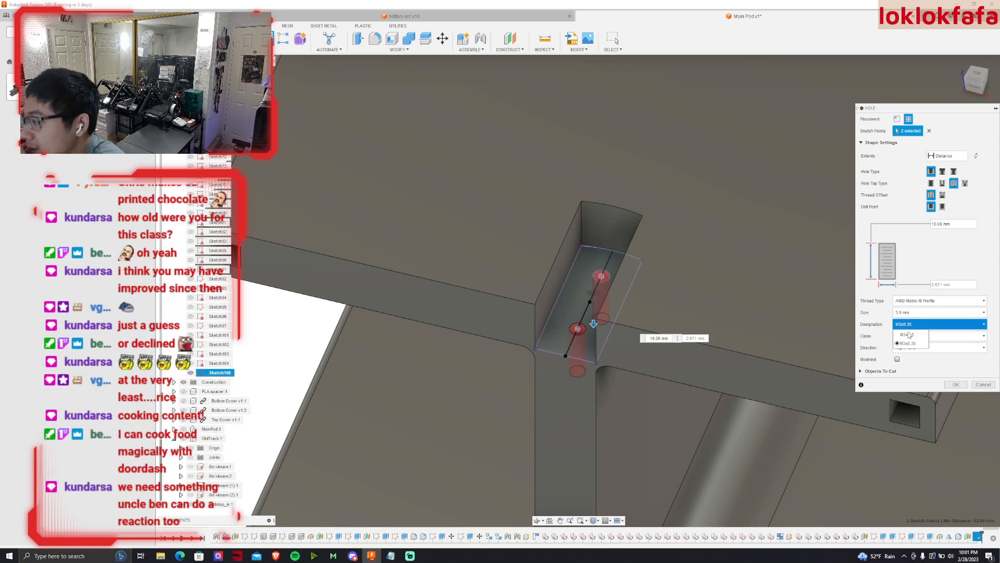
{"action": "left_click", "coordinate": [926, 313]}
{"action": "left_click", "coordinate": [926, 314]}
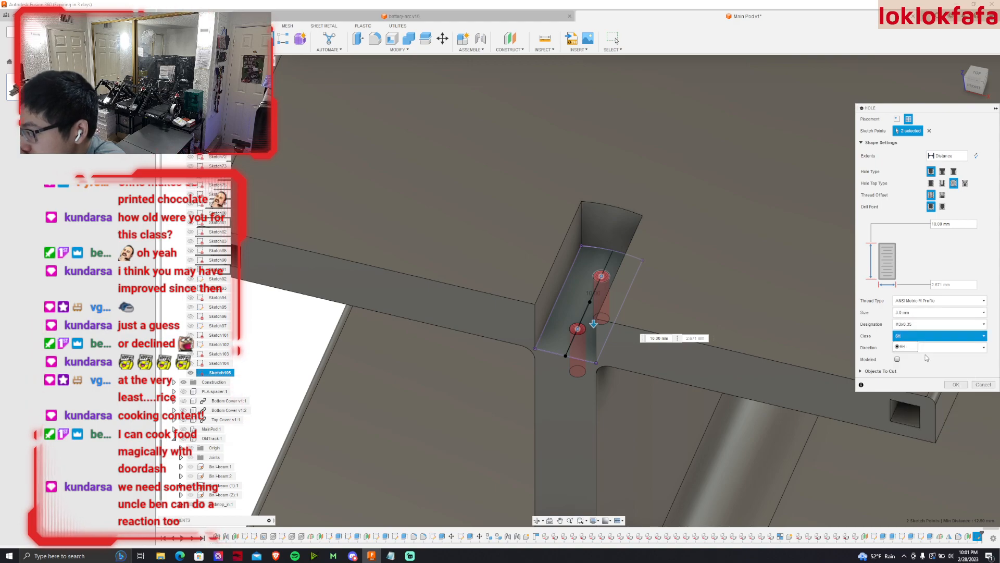
{"action": "left_click", "coordinate": [897, 359]}
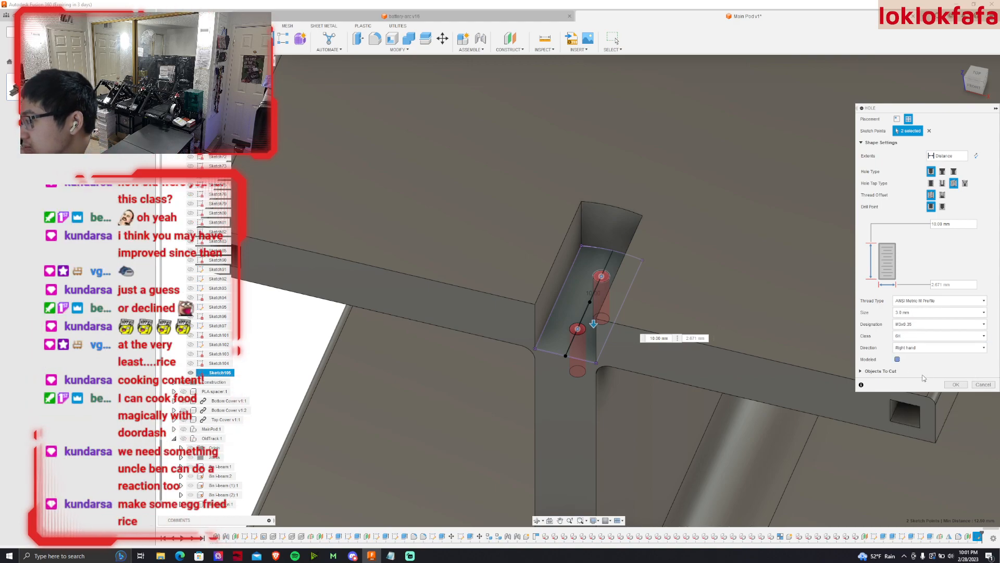
{"action": "key", "text": "Return"}
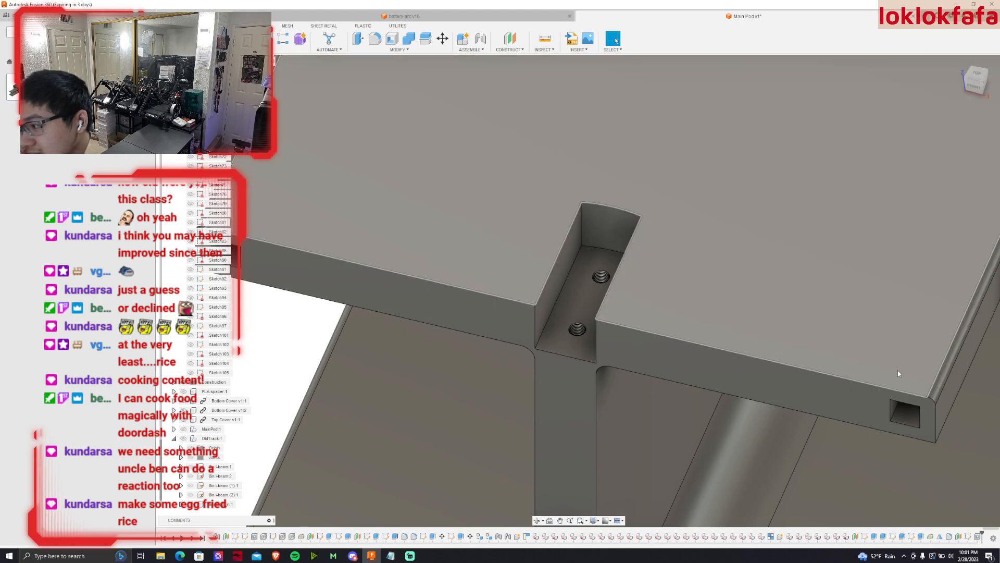
Construct a midplane between the two end faces of the I-beam track segment.
{"action": "key", "text": "F6"}
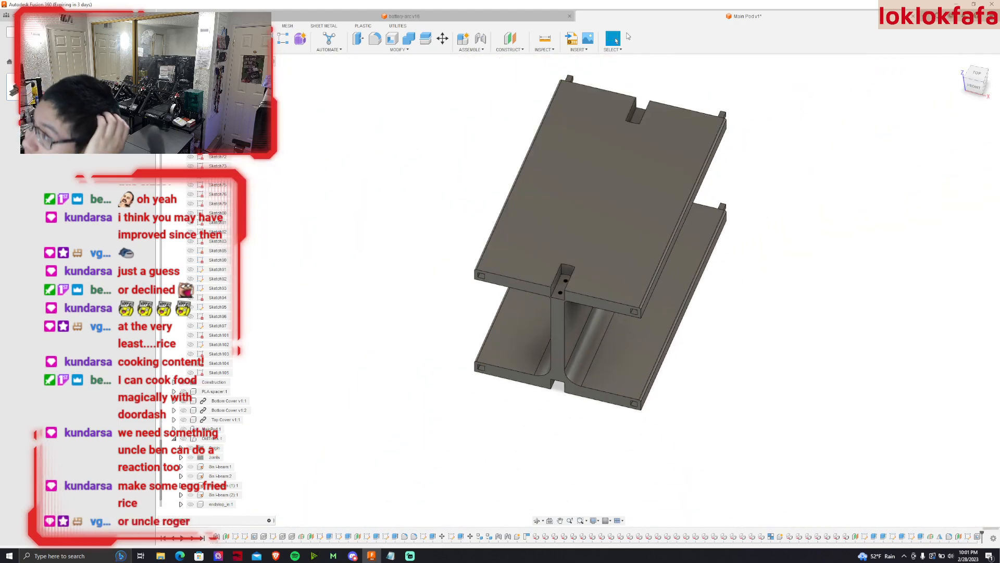
{"action": "left_click", "coordinate": [515, 43]}
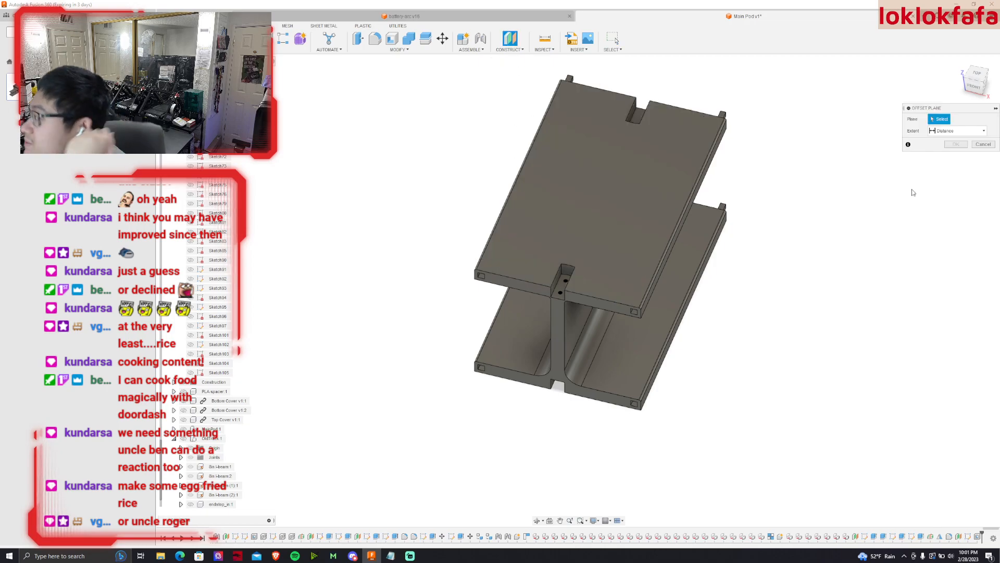
{"action": "left_click", "coordinate": [983, 145]}
{"action": "left_click", "coordinate": [509, 49]}
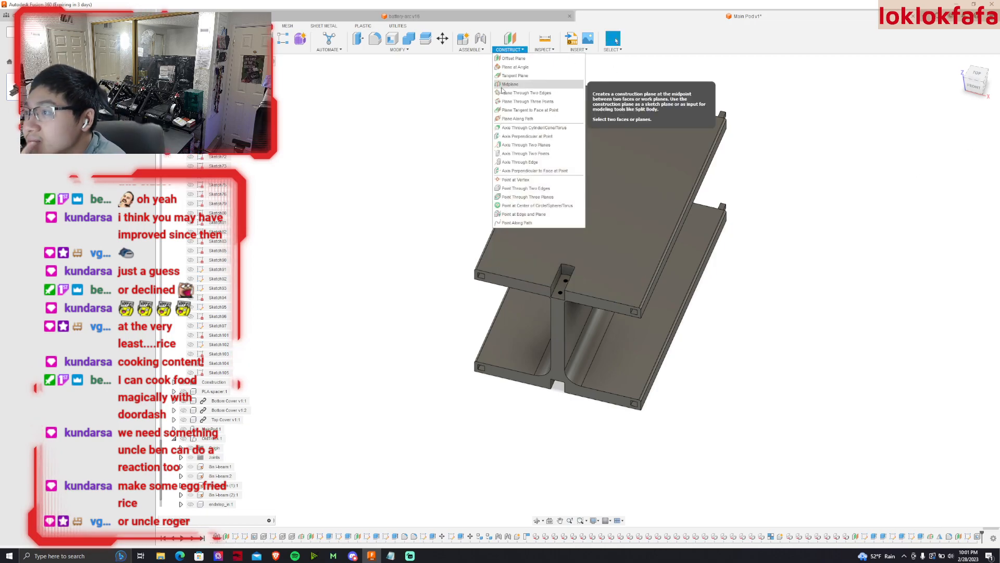
{"action": "left_click", "coordinate": [521, 87]}
{"action": "left_click", "coordinate": [558, 335]}
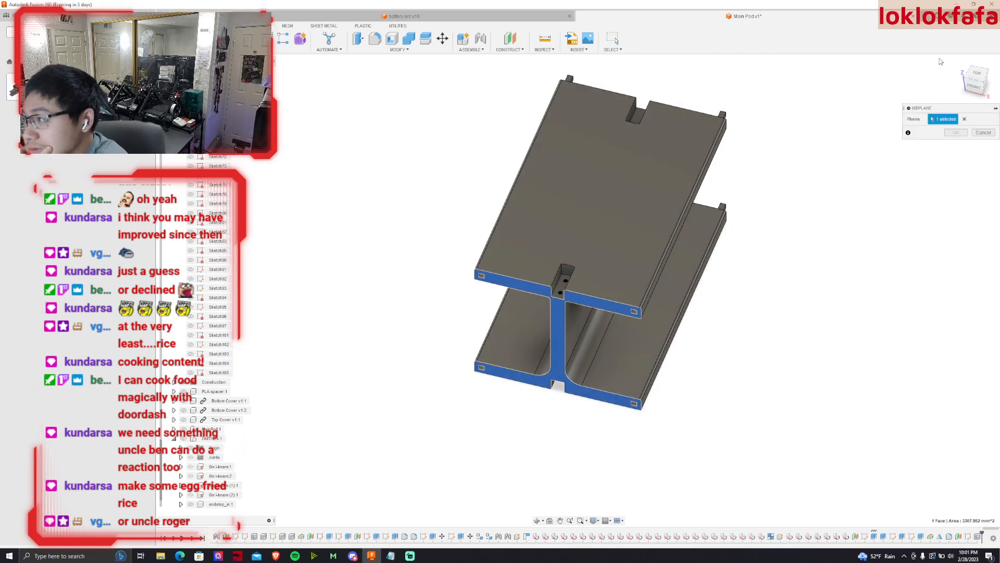
{"action": "left_click", "coordinate": [970, 77]}
{"action": "left_click", "coordinate": [795, 357]}
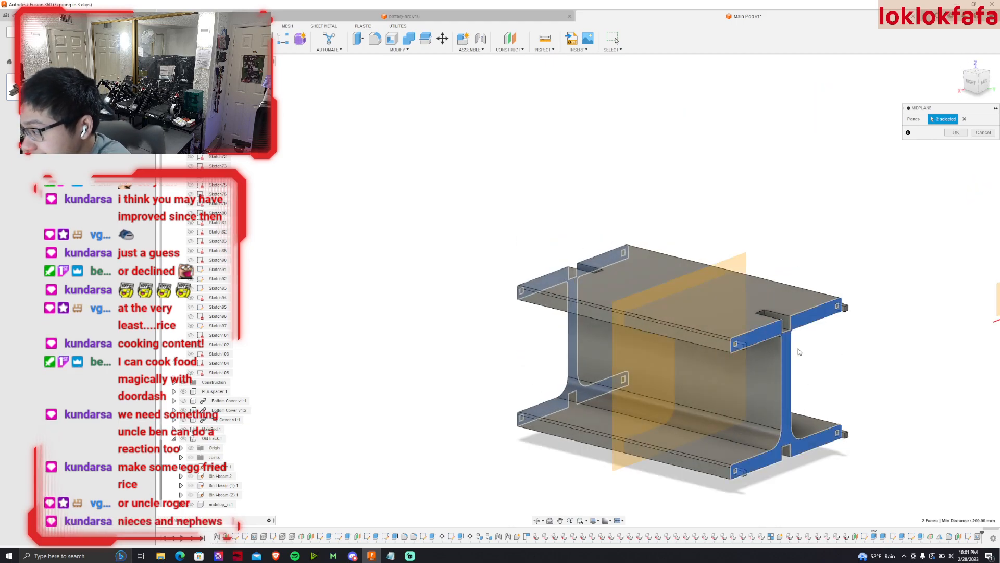
{"action": "left_click", "coordinate": [956, 132]}
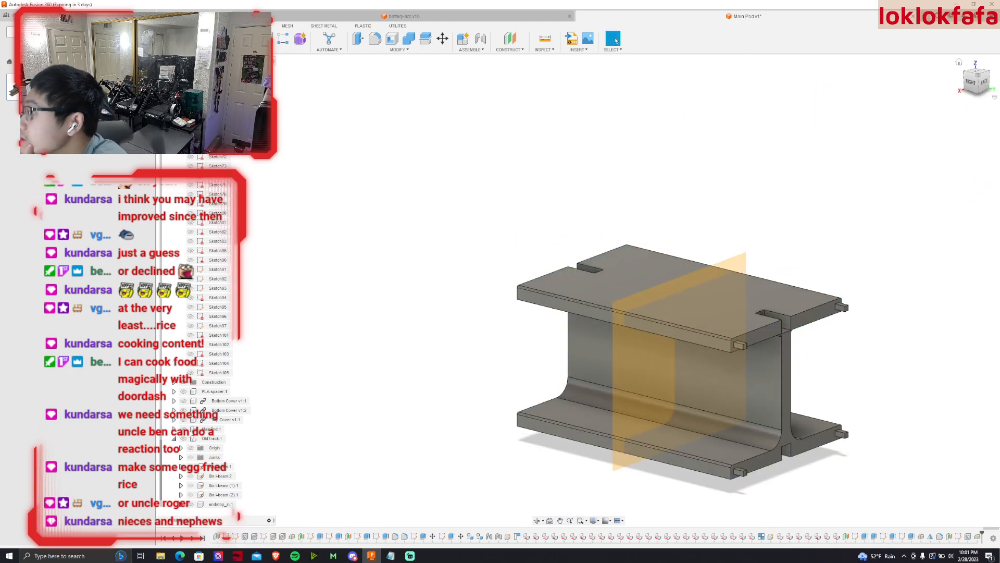
Mirror the M3 tapped hole feature in the top slot floor across the midplane between the beam's two end faces.
{"action": "left_click", "coordinate": [970, 78]}
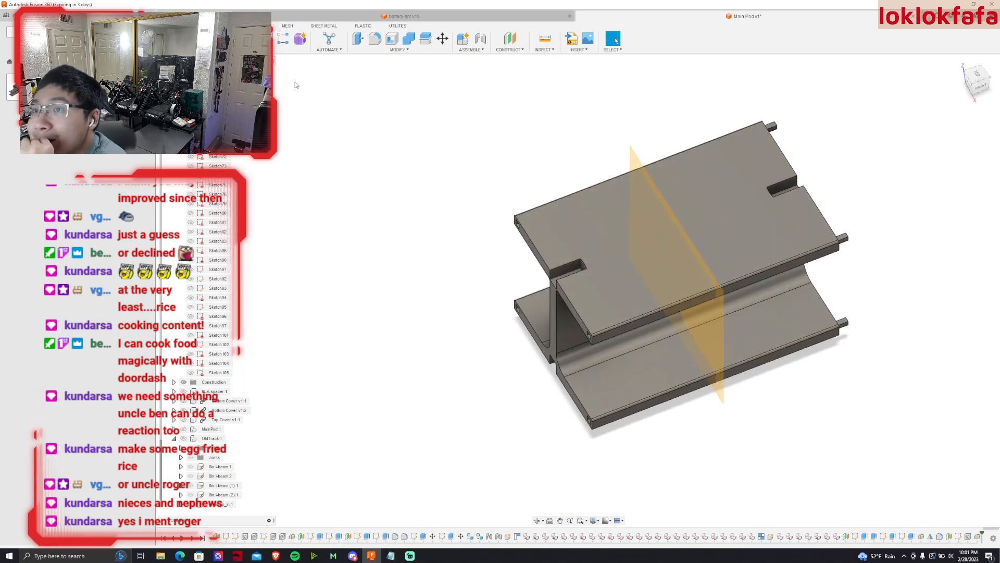
{"action": "left_click", "coordinate": [292, 49]}
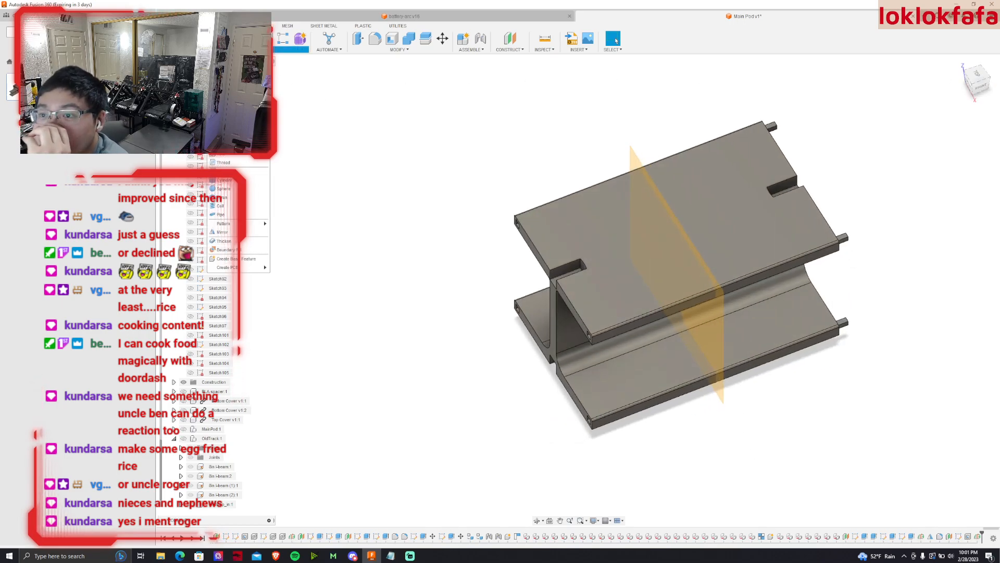
{"action": "left_click", "coordinate": [222, 231]}
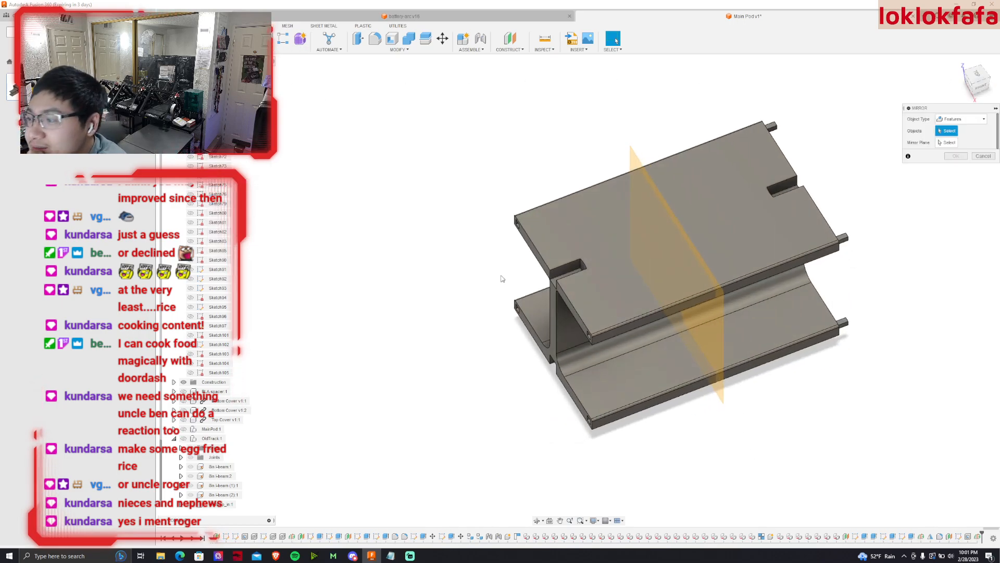
{"action": "scroll", "coordinate": [530, 338], "scroll_direction": "up", "scroll_amount": 5}
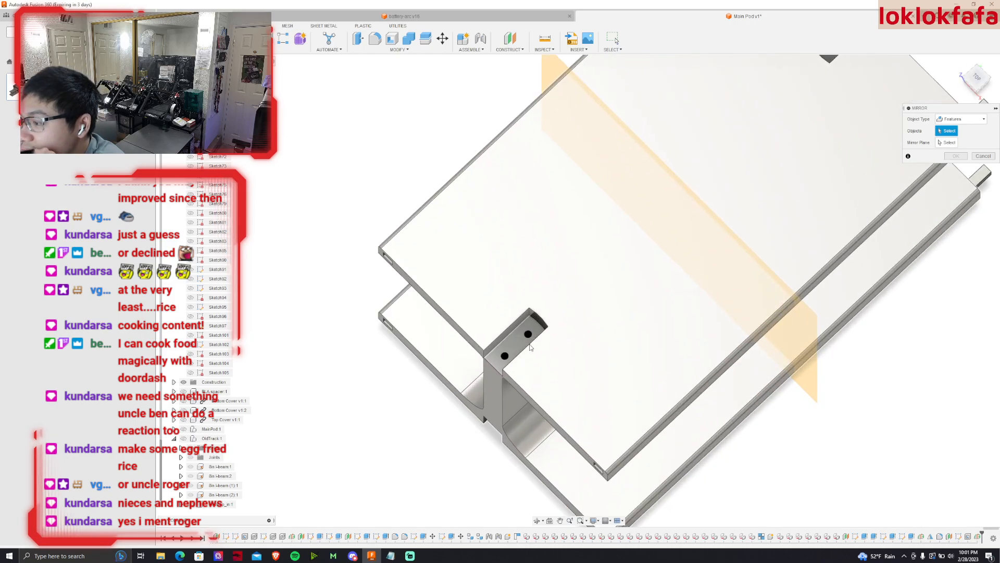
{"action": "scroll", "coordinate": [529, 338], "scroll_direction": "up", "scroll_amount": 5}
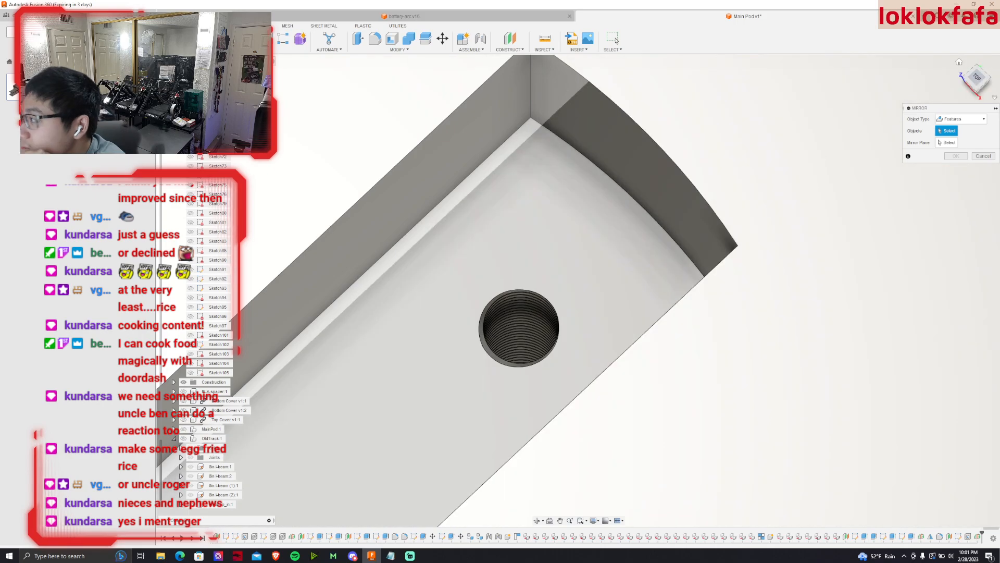
{"action": "left_click", "coordinate": [977, 88]}
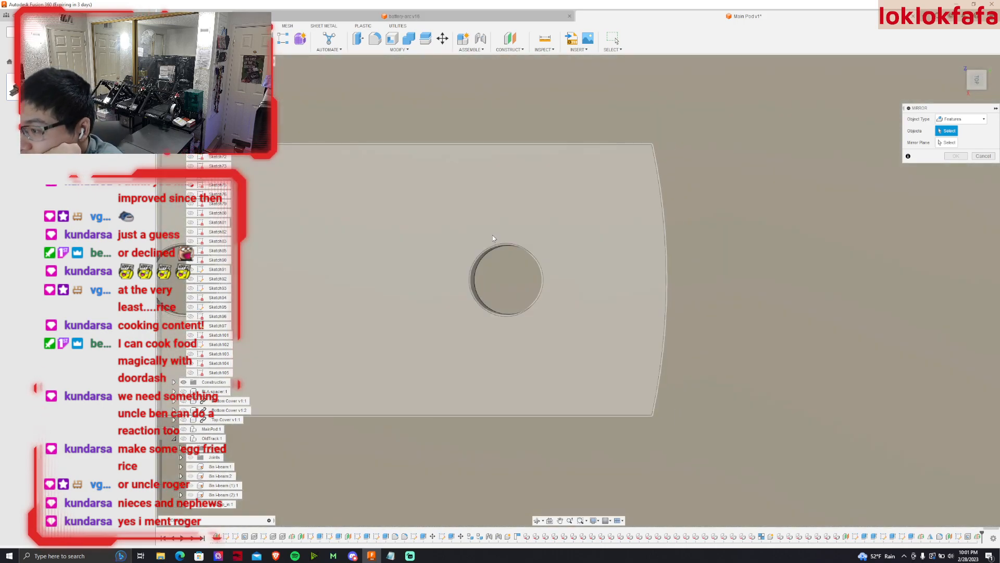
{"action": "left_click", "coordinate": [494, 262]}
{"action": "scroll", "coordinate": [396, 264], "scroll_direction": "down", "scroll_amount": 5}
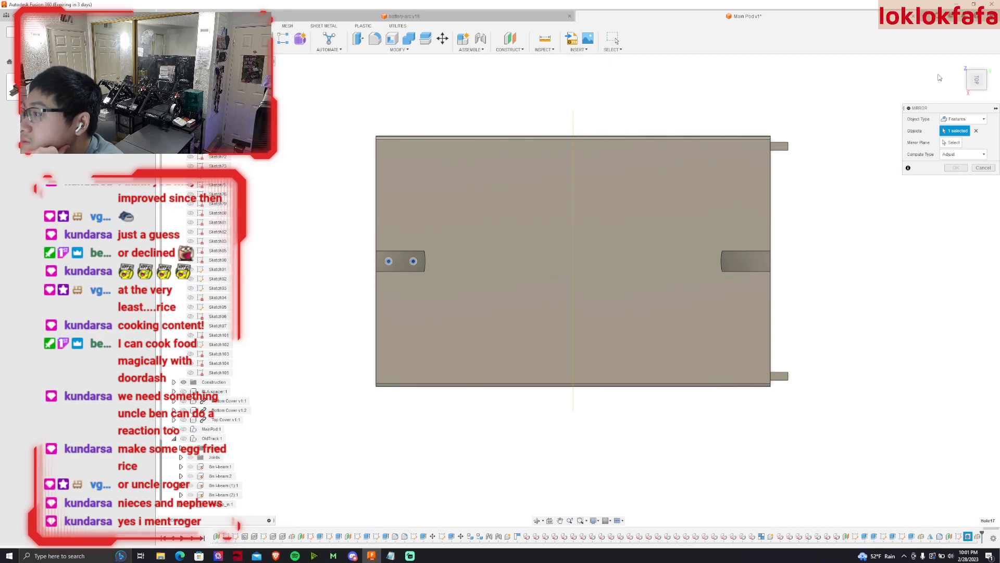
{"action": "left_click", "coordinate": [964, 70]}
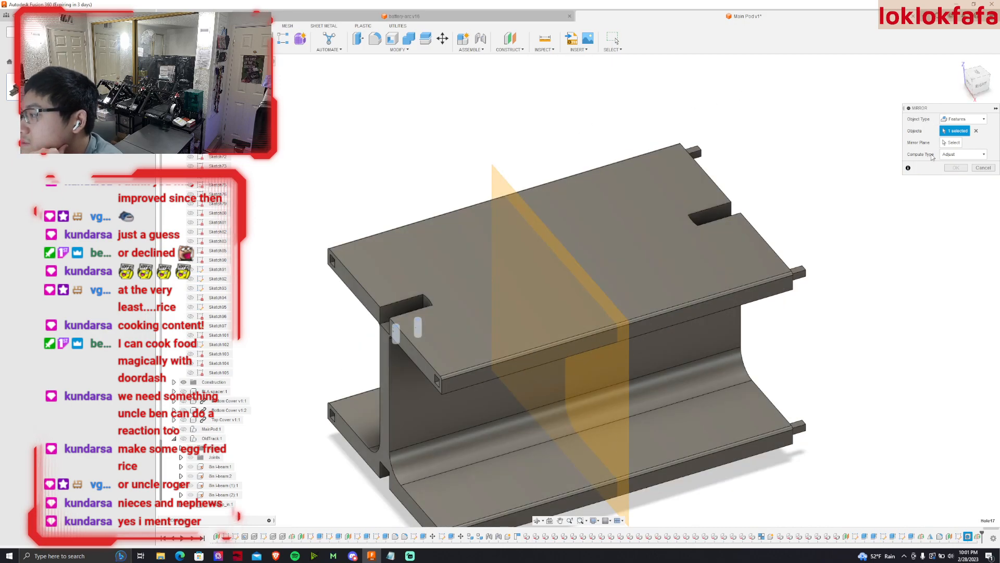
{"action": "left_click", "coordinate": [970, 77]}
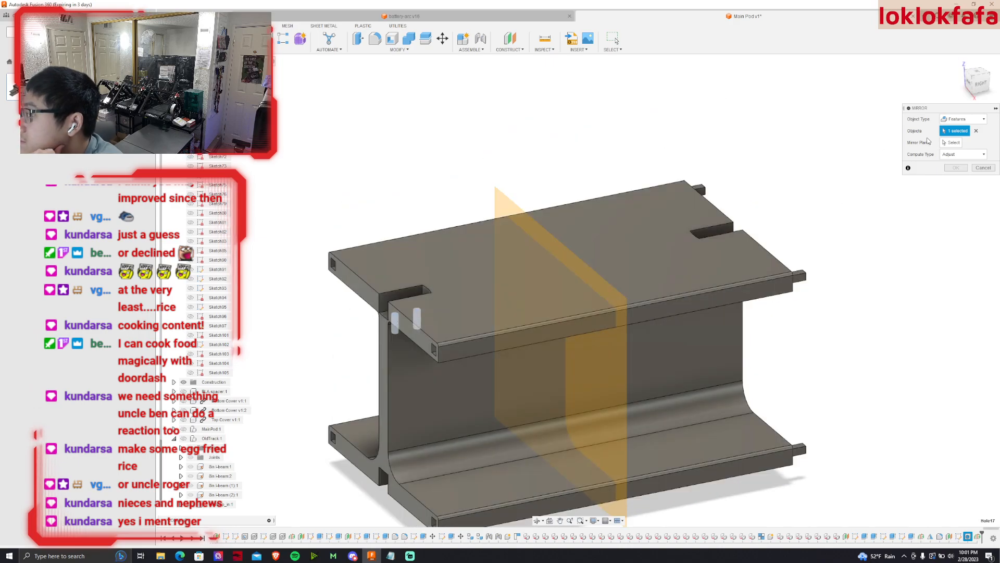
{"action": "left_click", "coordinate": [953, 142]}
{"action": "left_click", "coordinate": [599, 313]}
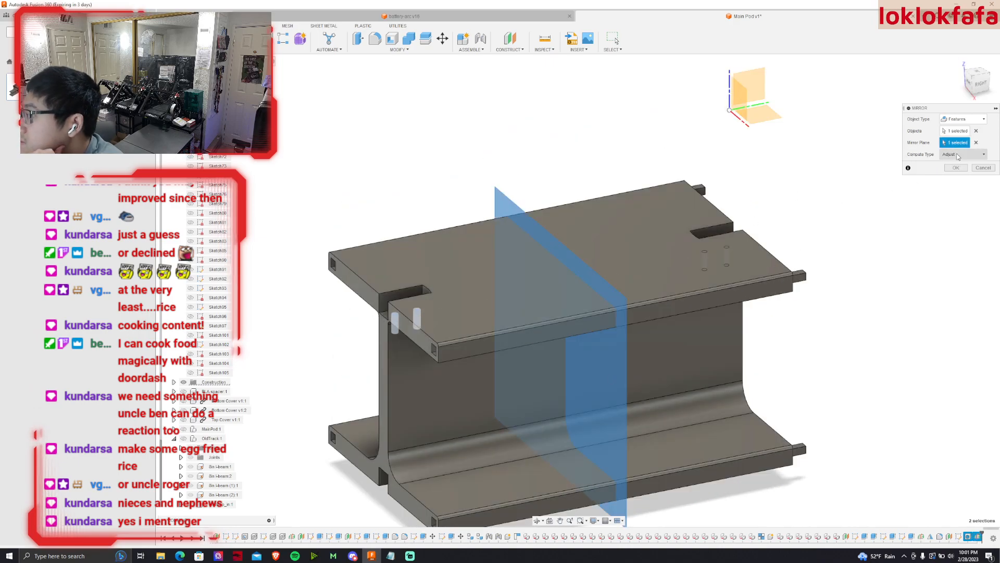
{"action": "left_click_drag", "start_coordinate": [981, 84], "coordinate": [963, 94]}
{"action": "left_click", "coordinate": [976, 86]}
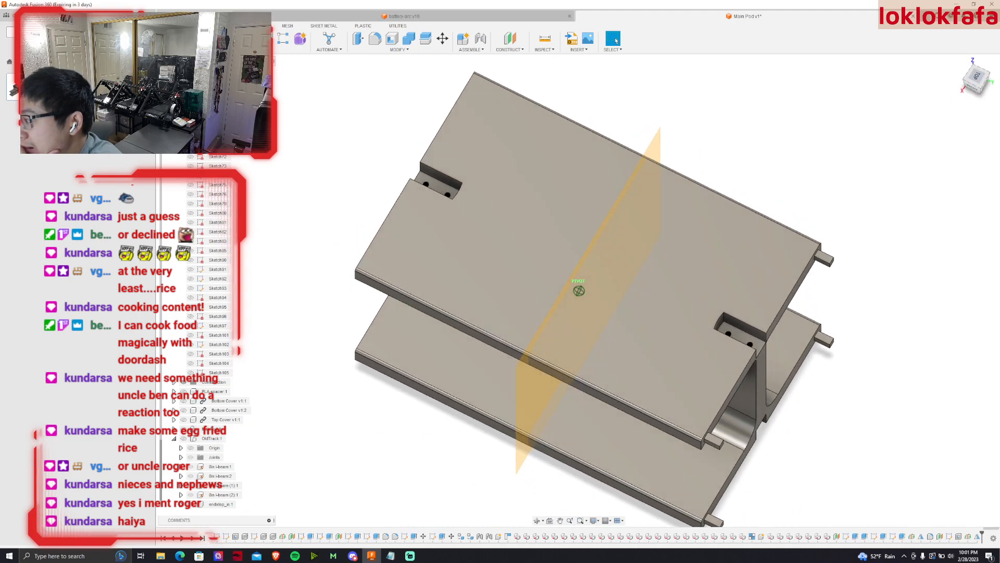
Show the horizontal construction plane Plane32 that runs through the middle of the beam's height.
{"action": "left_click", "coordinate": [977, 82]}
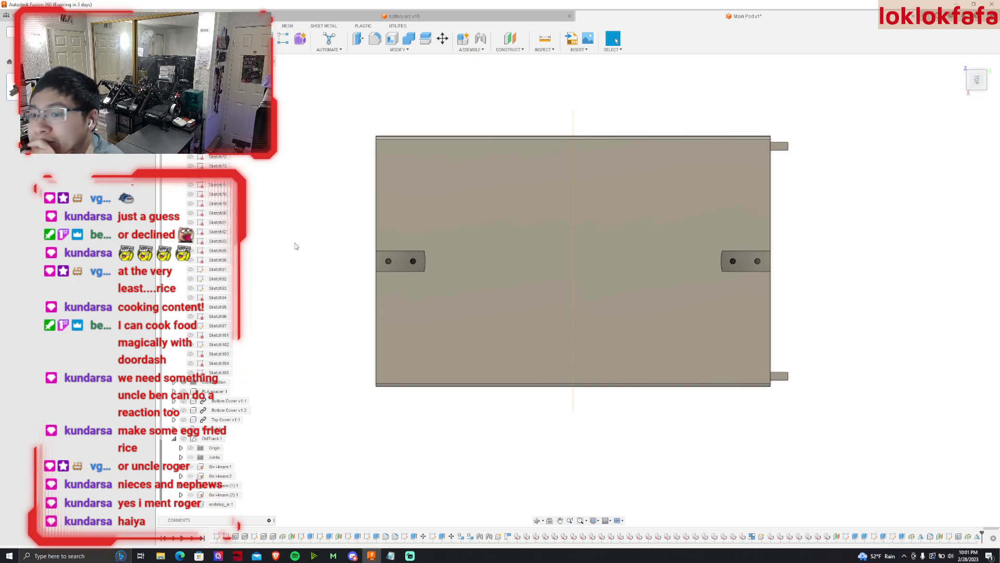
{"action": "scroll", "coordinate": [221, 260], "scroll_direction": "up", "scroll_amount": 1}
{"action": "left_click", "coordinate": [173, 411]}
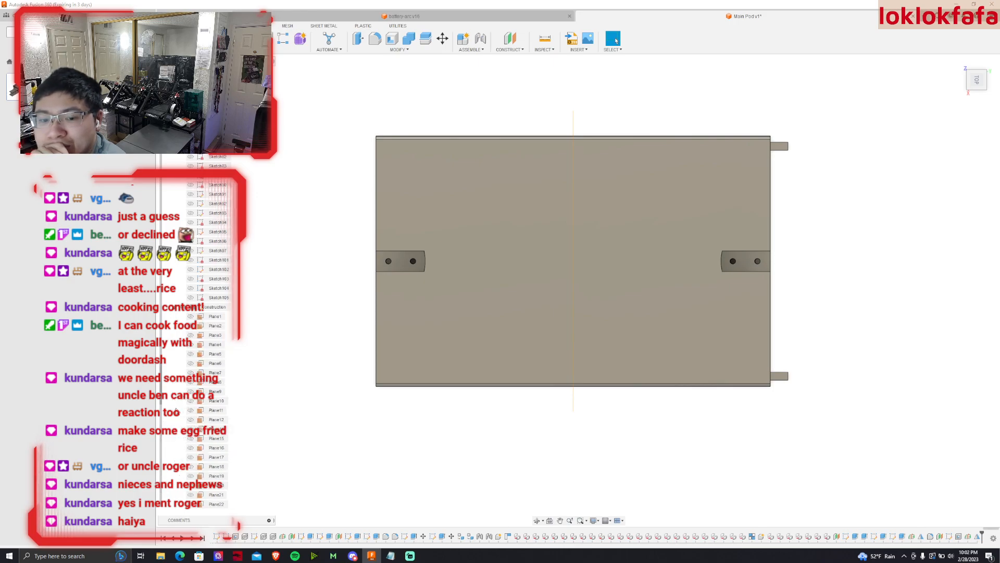
{"action": "left_click", "coordinate": [197, 382]}
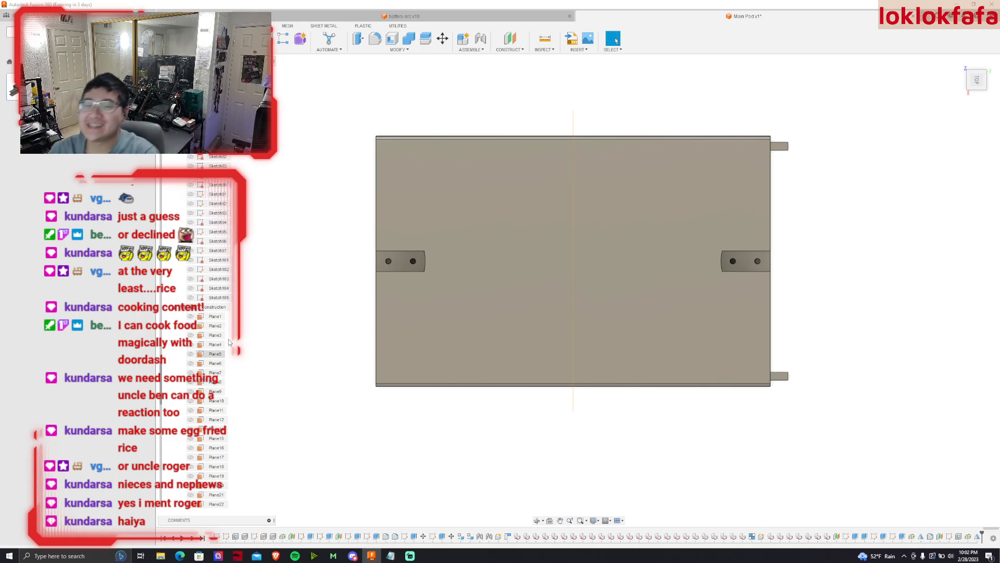
{"action": "scroll", "coordinate": [213, 312], "scroll_direction": "down", "scroll_amount": 5}
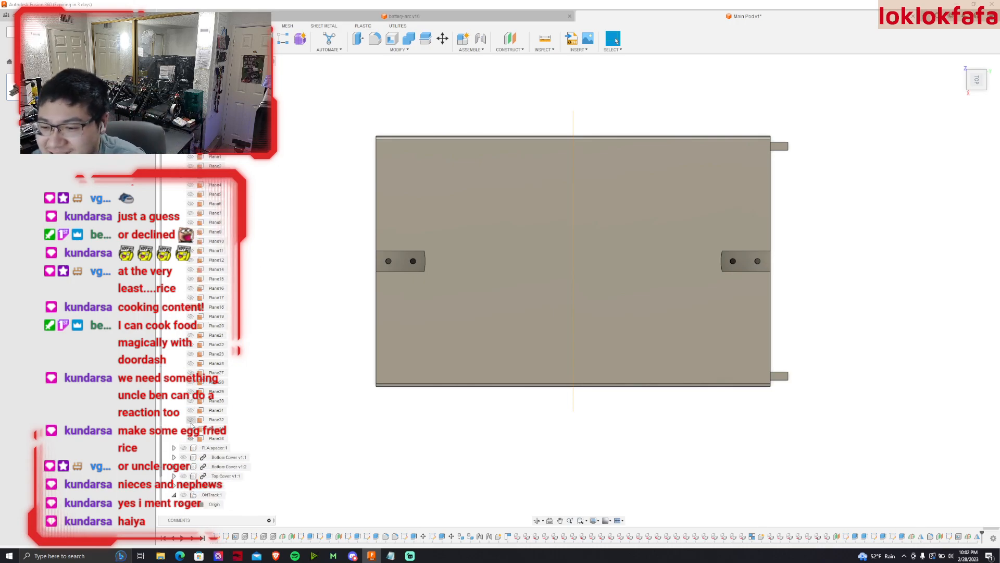
{"action": "left_click", "coordinate": [190, 428]}
{"action": "left_click", "coordinate": [190, 428]}
{"action": "left_click", "coordinate": [190, 419]}
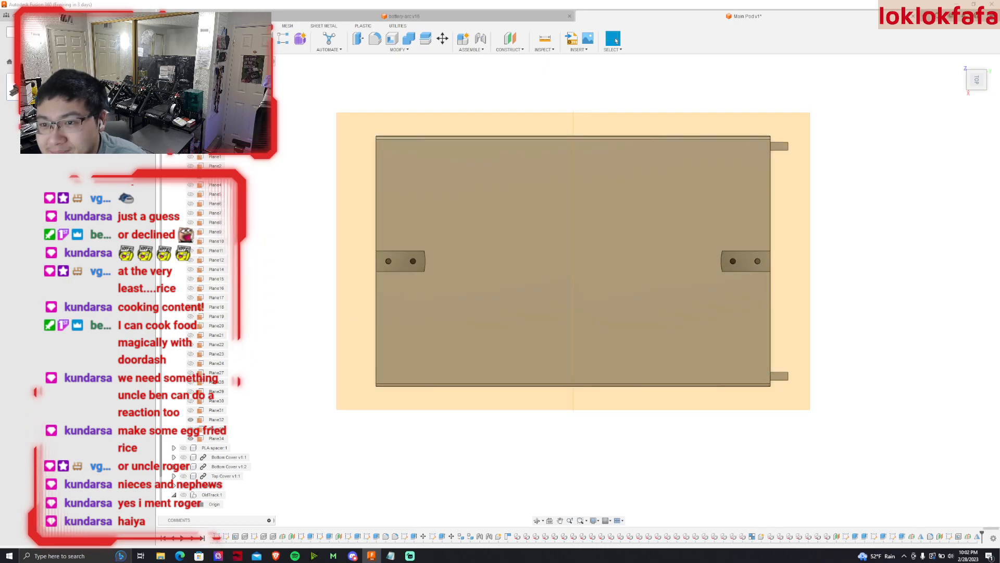
{"action": "left_click", "coordinate": [174, 147]}
Mirror the original tapped hole feature from the top slot floor across the horizontal mid-height plane.
{"action": "left_click_drag", "start_coordinate": [972, 77], "coordinate": [975, 67]}
{"action": "middle_click_drag", "start_coordinate": [365, 323], "coordinate": [383, 248], "text": "shift"}
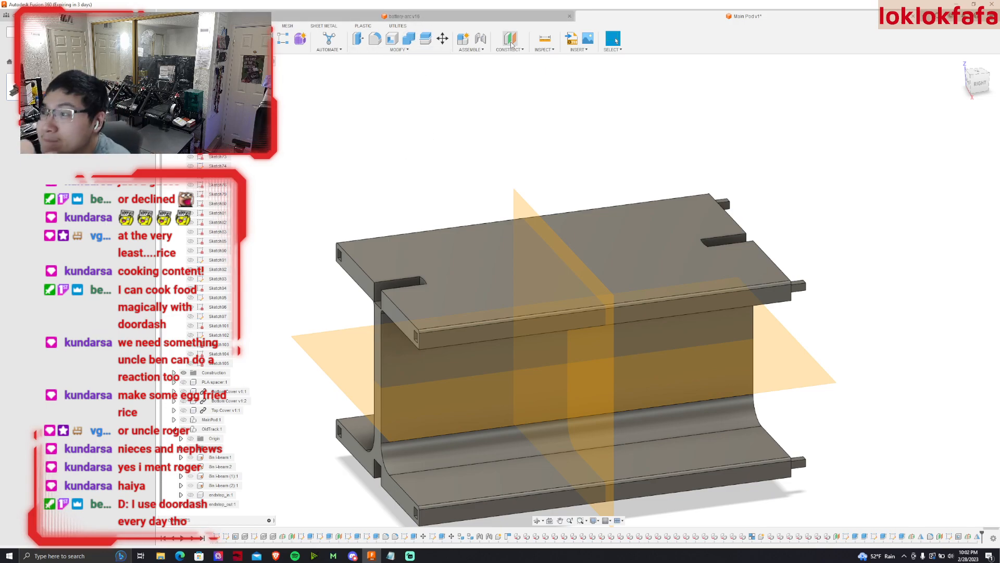
{"action": "left_click", "coordinate": [291, 50]}
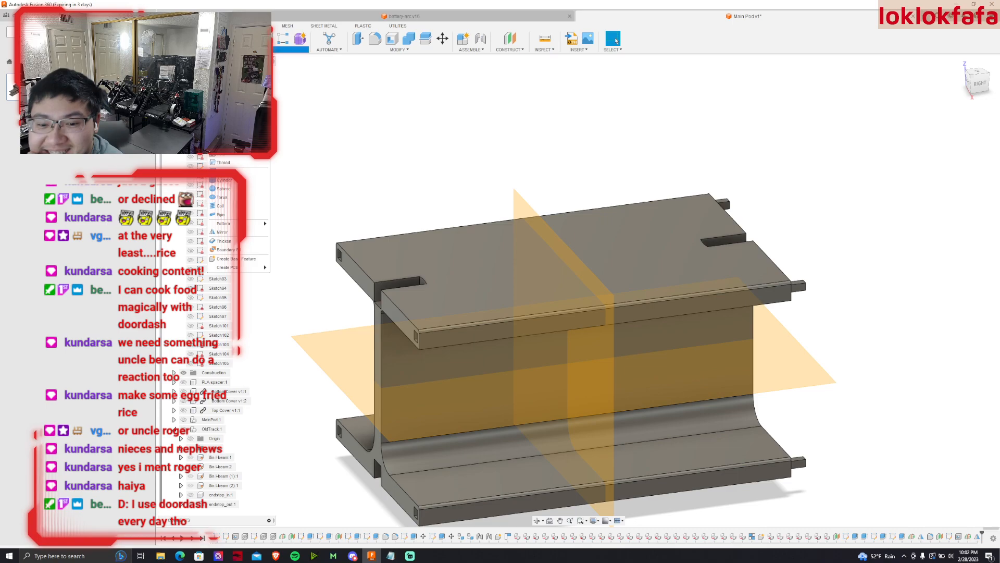
{"action": "left_click", "coordinate": [224, 232]}
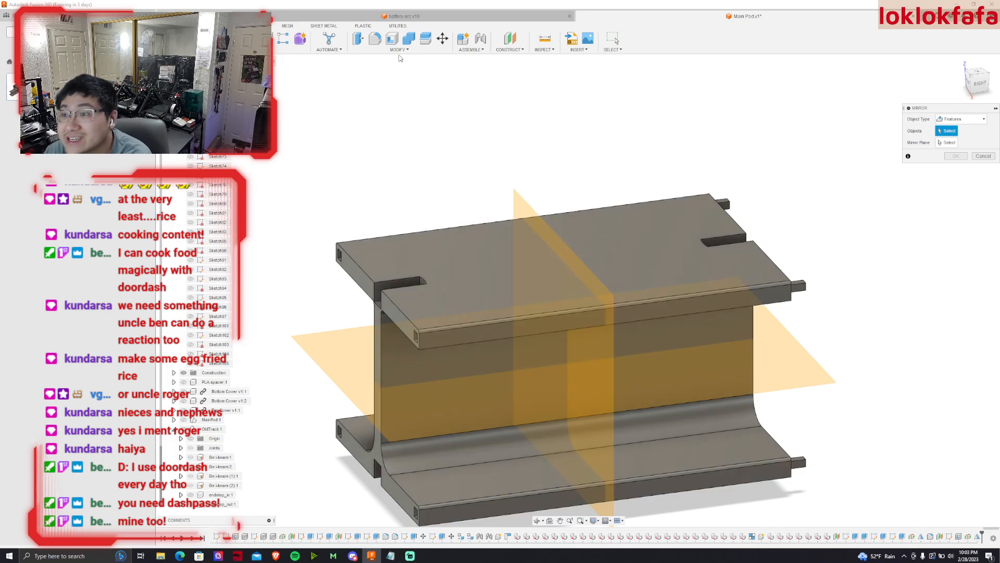
{"action": "left_click", "coordinate": [975, 73]}
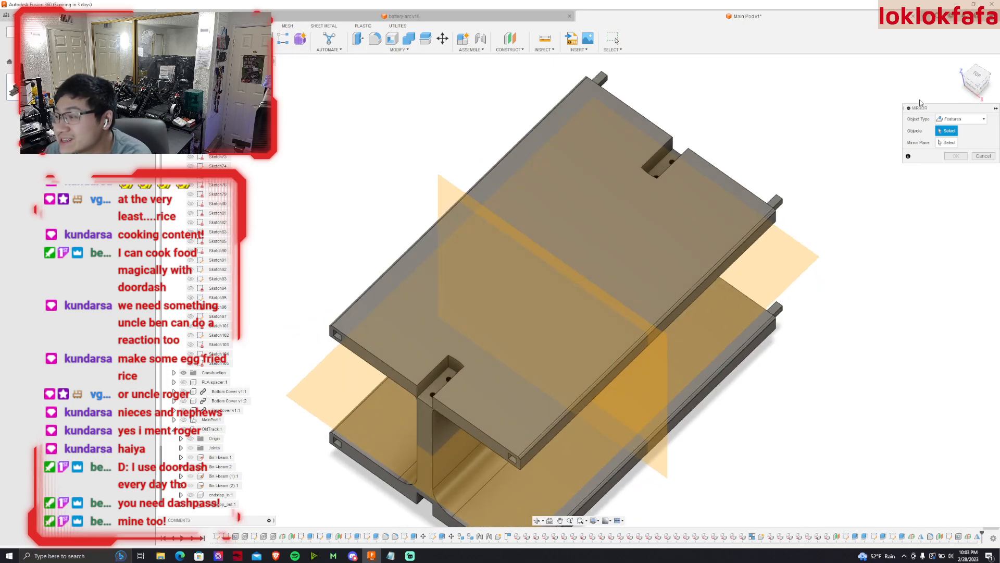
{"action": "scroll", "coordinate": [456, 388], "scroll_direction": "up", "scroll_amount": 10}
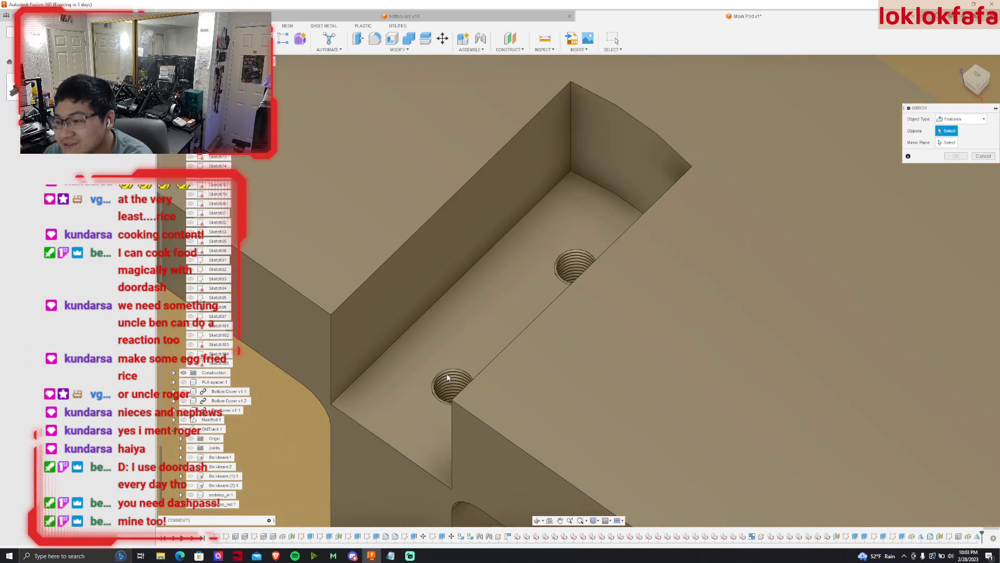
{"action": "scroll", "coordinate": [449, 379], "scroll_direction": "up", "scroll_amount": 3}
{"action": "scroll", "coordinate": [494, 307], "scroll_direction": "down", "scroll_amount": 3}
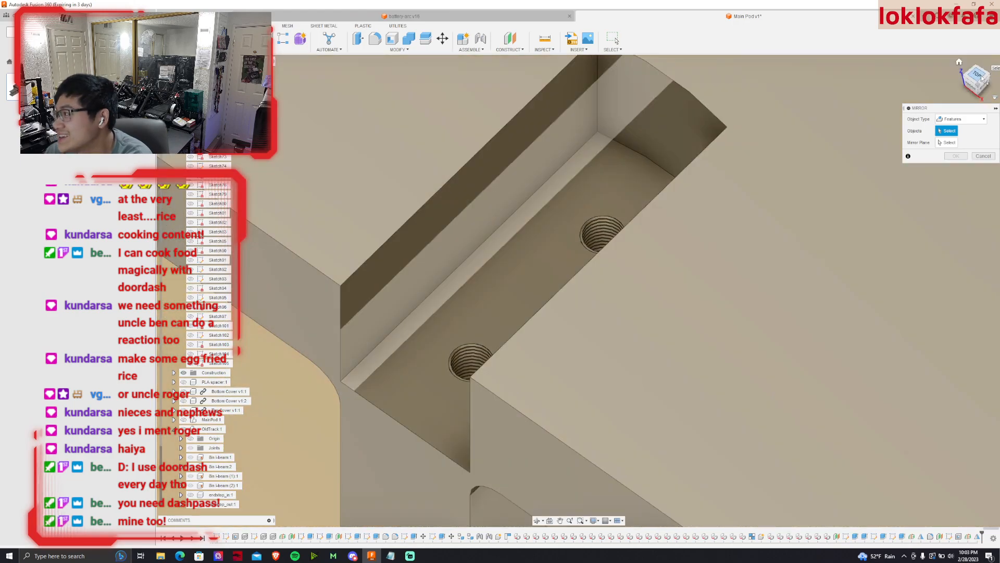
{"action": "left_click", "coordinate": [982, 78]}
{"action": "left_click", "coordinate": [715, 478]}
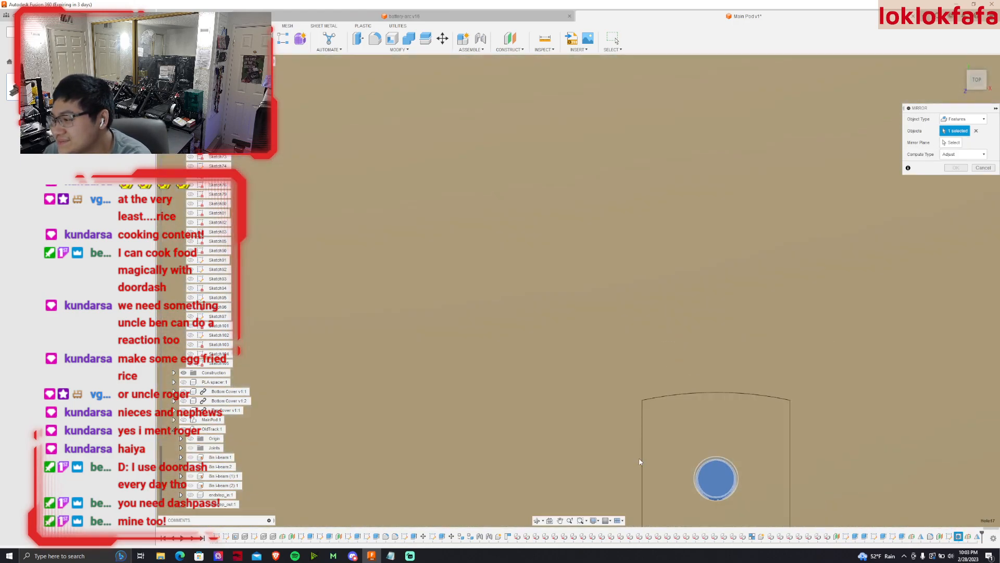
{"action": "scroll", "coordinate": [644, 466], "scroll_direction": "down", "scroll_amount": 8}
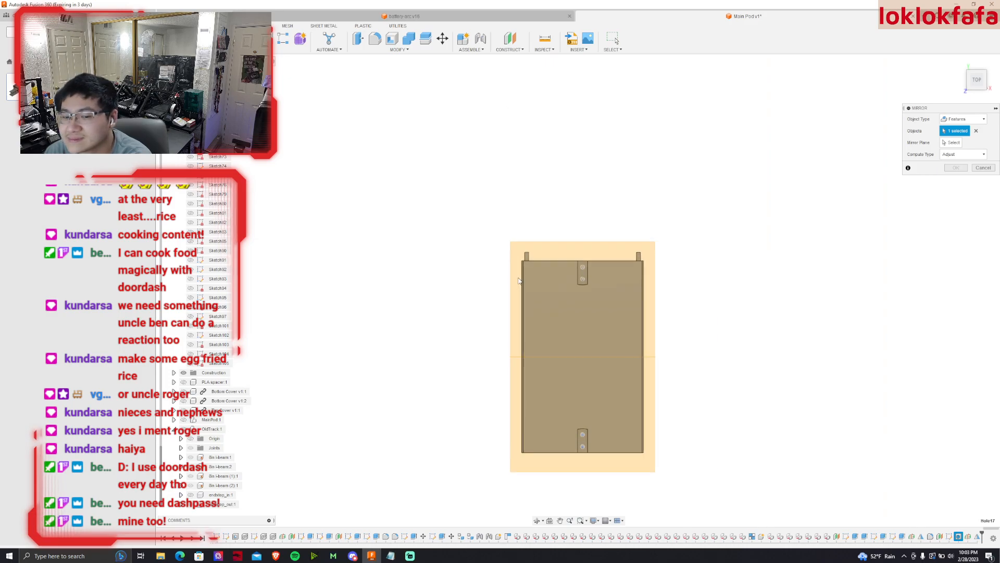
{"action": "scroll", "coordinate": [547, 287], "scroll_direction": "up", "scroll_amount": 10}
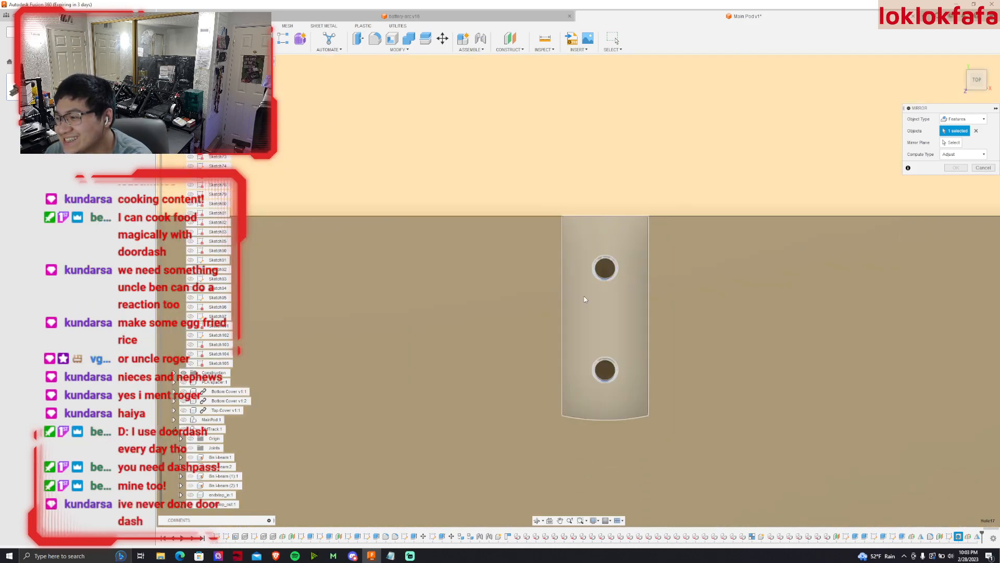
{"action": "scroll", "coordinate": [587, 300], "scroll_direction": "down", "scroll_amount": 8}
{"action": "mouse_move", "coordinate": [977, 83]}
{"action": "left_mouse_down"}
{"action": "mouse_move", "coordinate": [967, 81]}
{"action": "mouse_move", "coordinate": [983, 94]}
{"action": "left_mouse_up"}
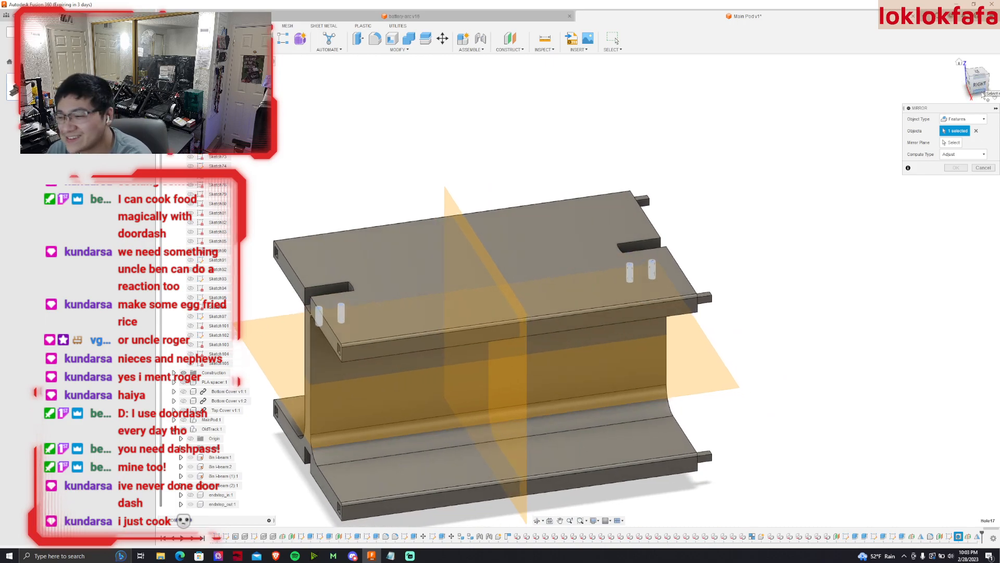
{"action": "left_click", "coordinate": [954, 142]}
{"action": "left_click", "coordinate": [689, 360]}
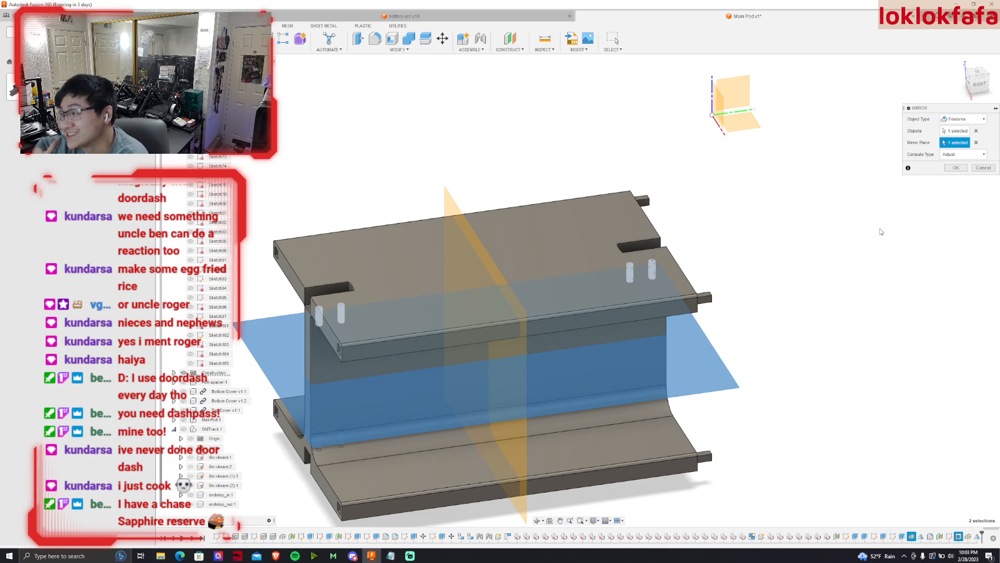
{"action": "key", "text": "Return"}
Hide the horizontal mid-height plane and the vertical midplane between the end faces.
{"action": "mouse_move", "coordinate": [979, 86]}
{"action": "left_mouse_down"}
{"action": "mouse_move", "coordinate": [987, 66]}
{"action": "mouse_move", "coordinate": [968, 97]}
{"action": "left_mouse_up"}
{"action": "left_click", "coordinate": [549, 416]}
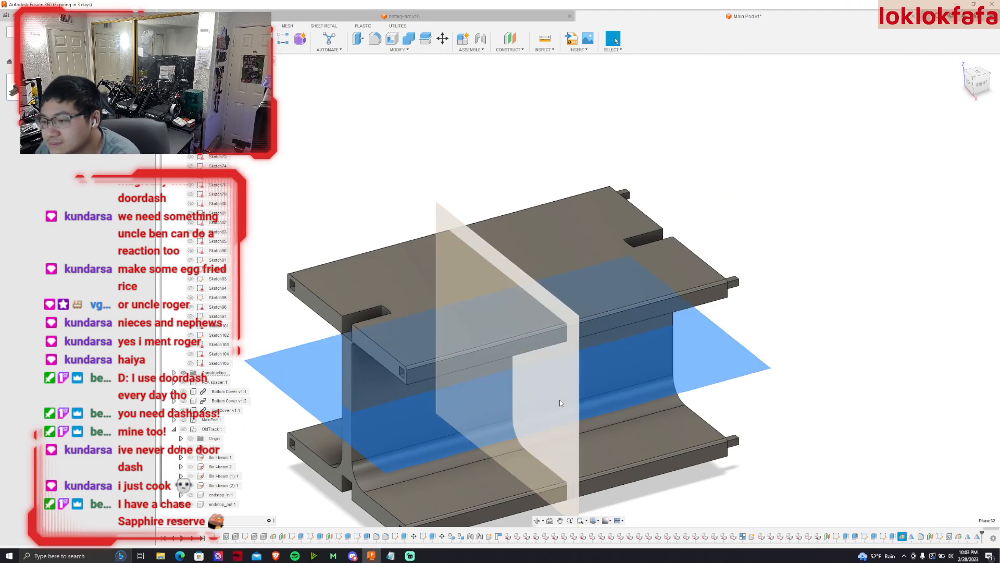
{"action": "key", "text": "v"}
{"action": "left_click", "coordinate": [559, 399]}
{"action": "key", "text": "v"}
{"action": "scroll", "coordinate": [818, 390], "scroll_direction": "down", "scroll_amount": 2}
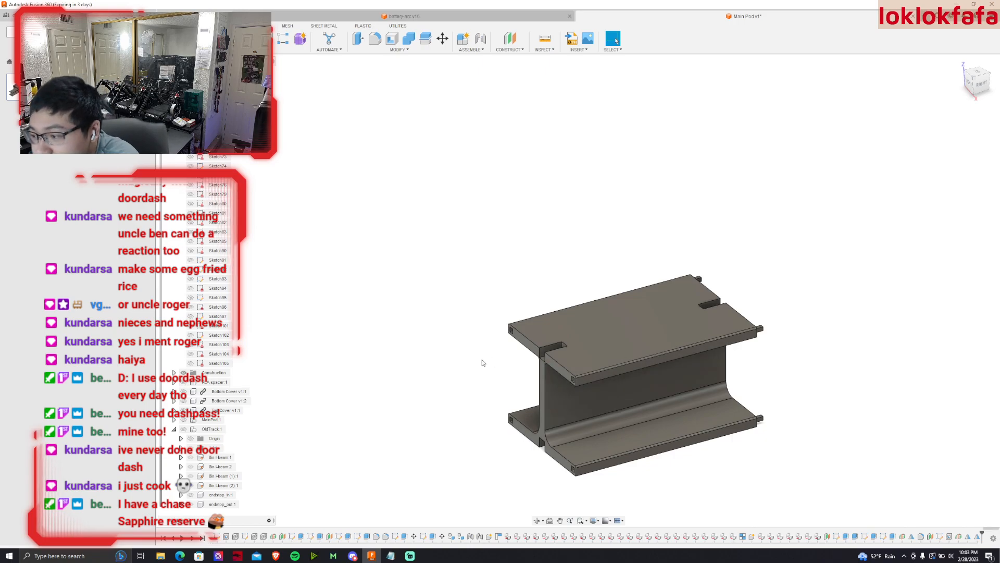
Collapse the OldTrack component and the Sketches folder in the browser tree.
{"action": "scroll", "coordinate": [521, 368], "scroll_direction": "down", "scroll_amount": 2}
{"action": "scroll", "coordinate": [208, 323], "scroll_direction": "up", "scroll_amount": 5}
{"action": "scroll", "coordinate": [188, 297], "scroll_direction": "down", "scroll_amount": 3}
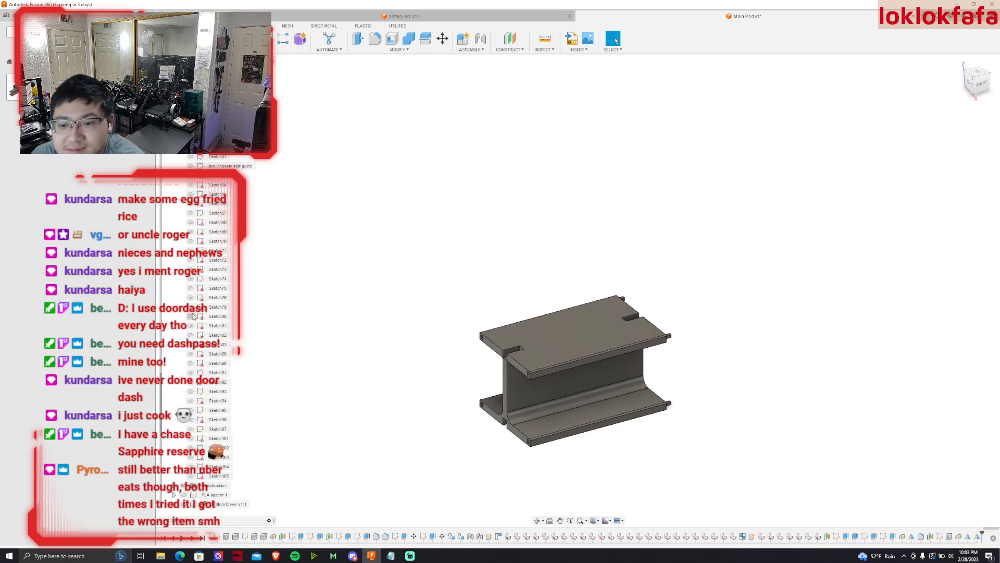
{"action": "scroll", "coordinate": [180, 457], "scroll_direction": "down", "scroll_amount": 1}
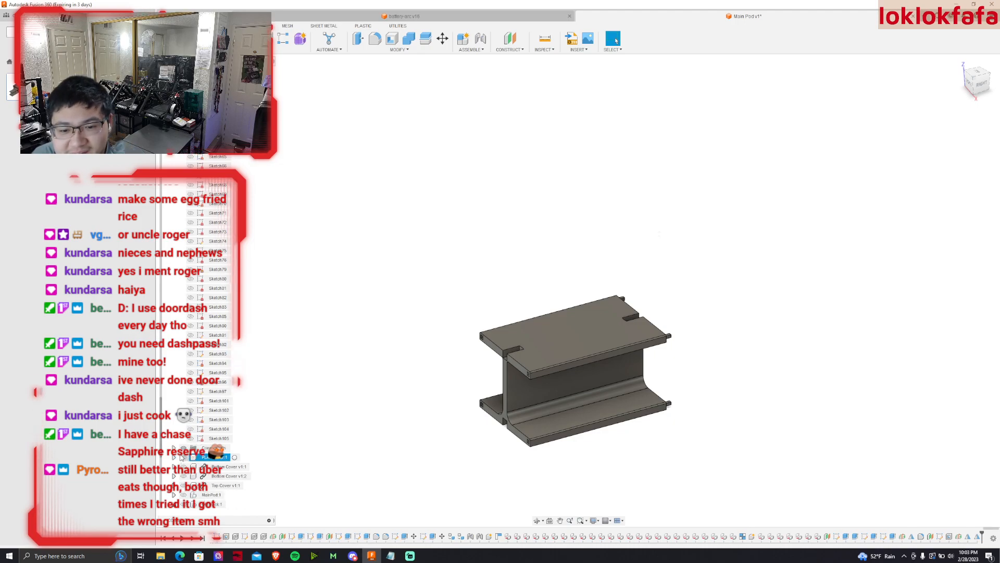
{"action": "left_click", "coordinate": [174, 466]}
{"action": "scroll", "coordinate": [177, 458], "scroll_direction": "up", "scroll_amount": 8}
{"action": "scroll", "coordinate": [185, 156], "scroll_direction": "up", "scroll_amount": 3}
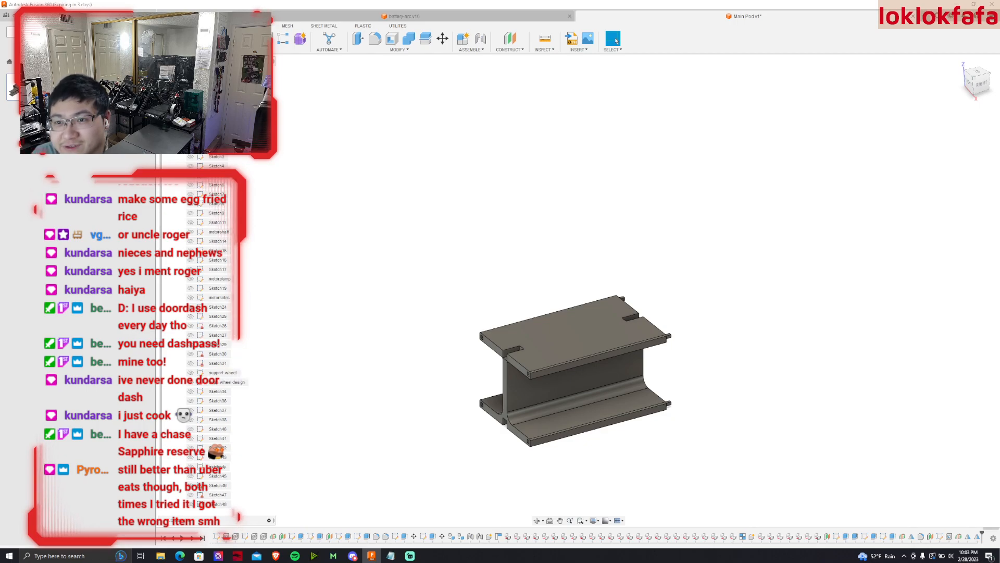
{"action": "left_click", "coordinate": [174, 128]}
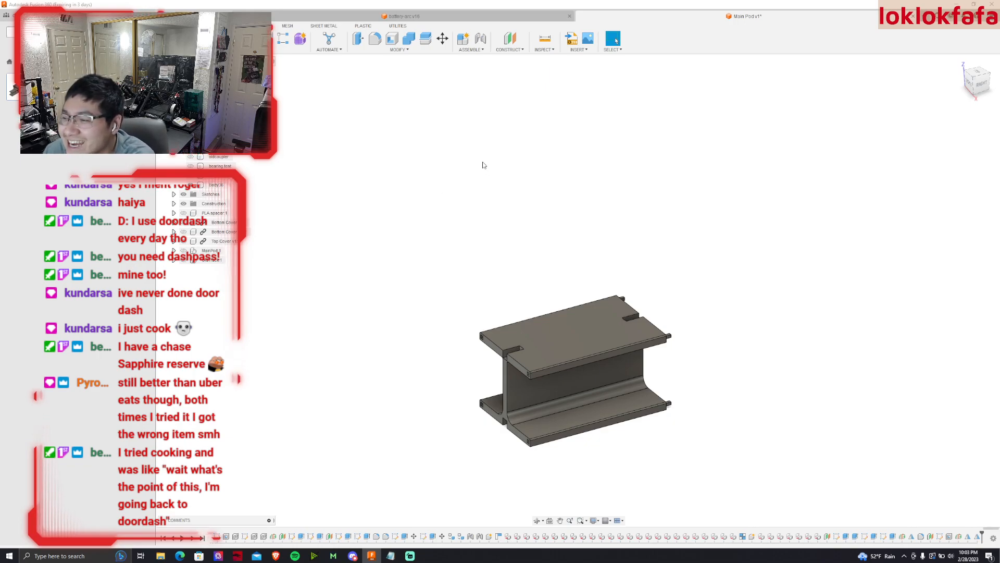
{"action": "scroll", "coordinate": [571, 386], "scroll_direction": "up", "scroll_amount": 2}
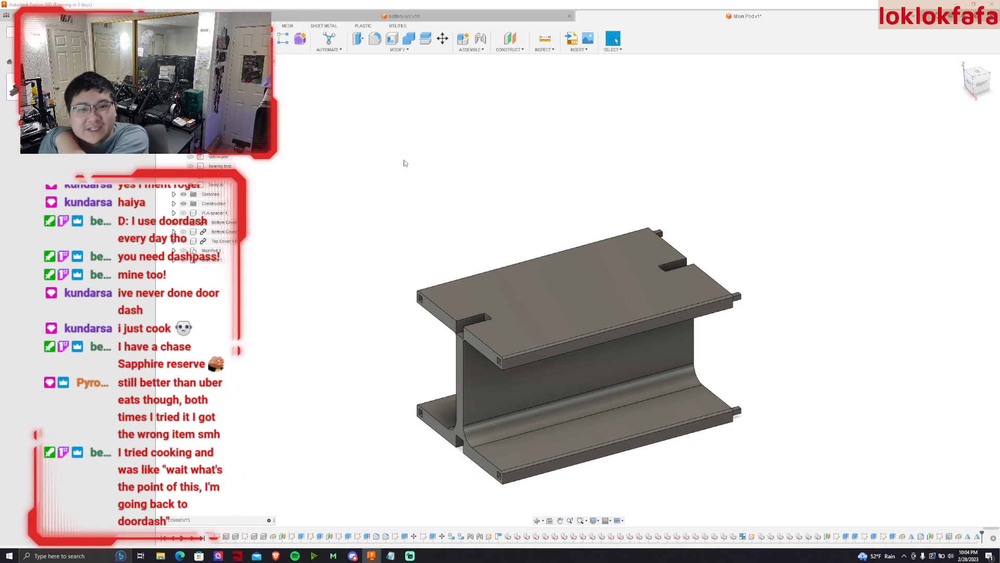
{"action": "left_click_drag", "start_coordinate": [982, 83], "coordinate": [927, 47]}
{"action": "middle_click_drag", "start_coordinate": [579, 291], "coordinate": [562, 359], "text": "shift"}
{"action": "left_click", "coordinate": [986, 89]}
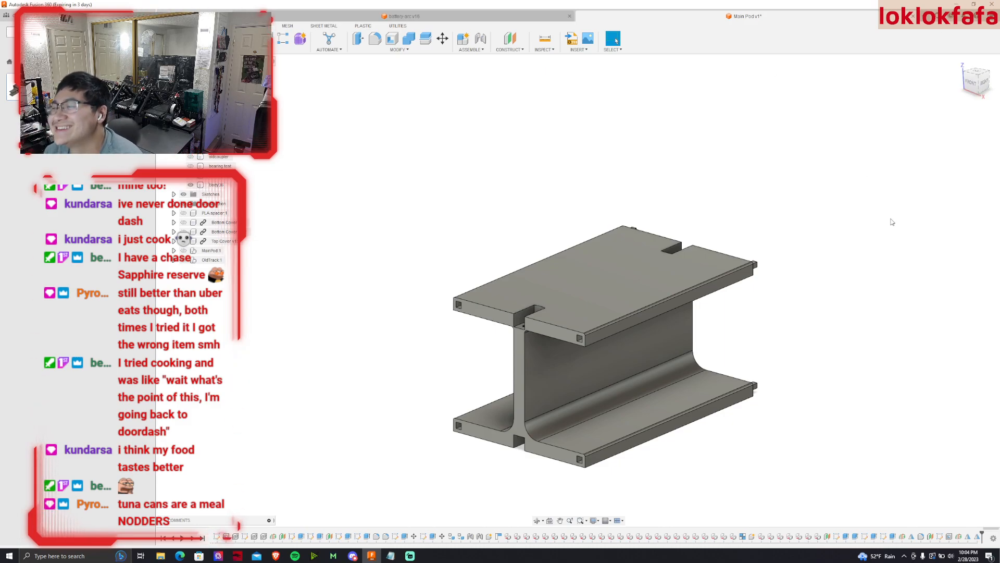
Rename the finished beam body SmallTrack and turn it into its own component.
{"action": "left_click", "coordinate": [204, 184]}
{"action": "type", "text": "NewTrac"}
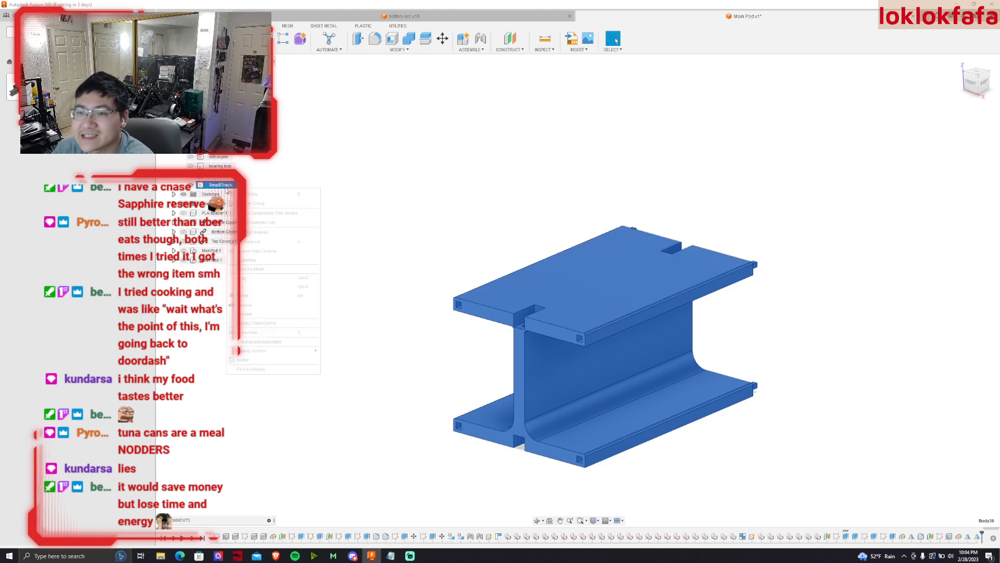
{"action": "left_click", "coordinate": [260, 212]}
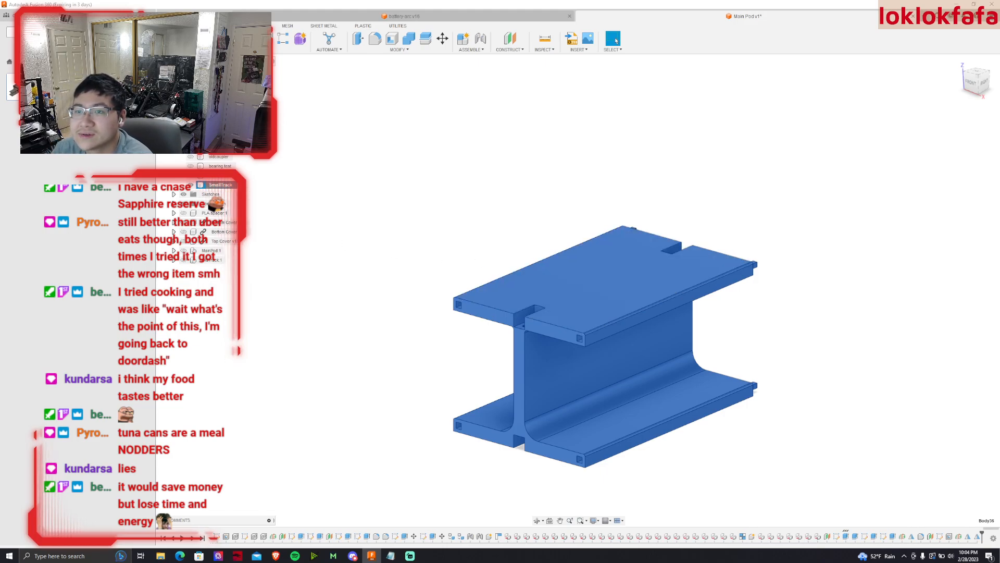
Create an internal standard component named NewTrack under the main assembly and move the SmallTrack component into it.
{"action": "left_click", "coordinate": [463, 38]}
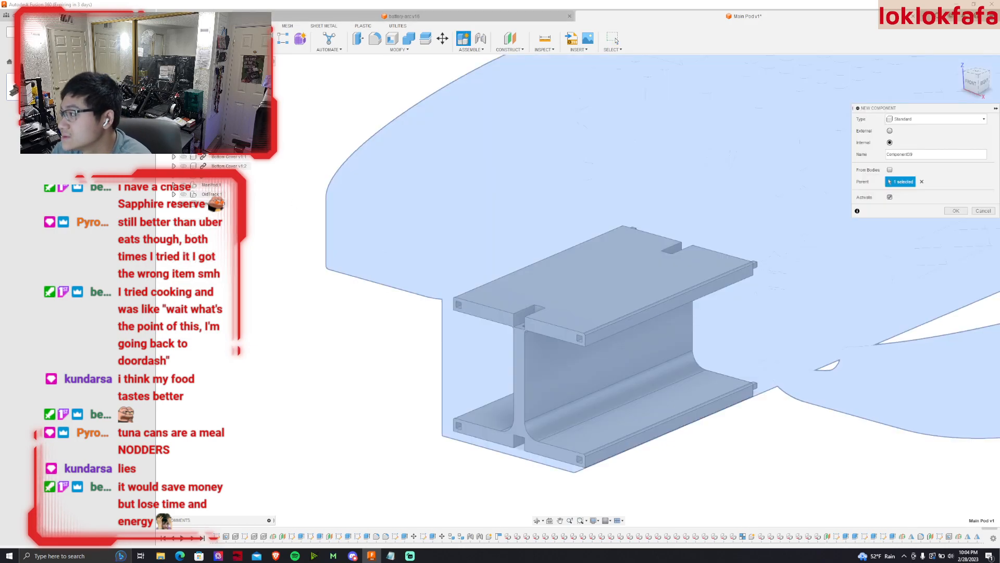
{"action": "double_click", "coordinate": [902, 154]}
{"action": "type", "text": "NewTrack"}
{"action": "key", "text": "Return"}
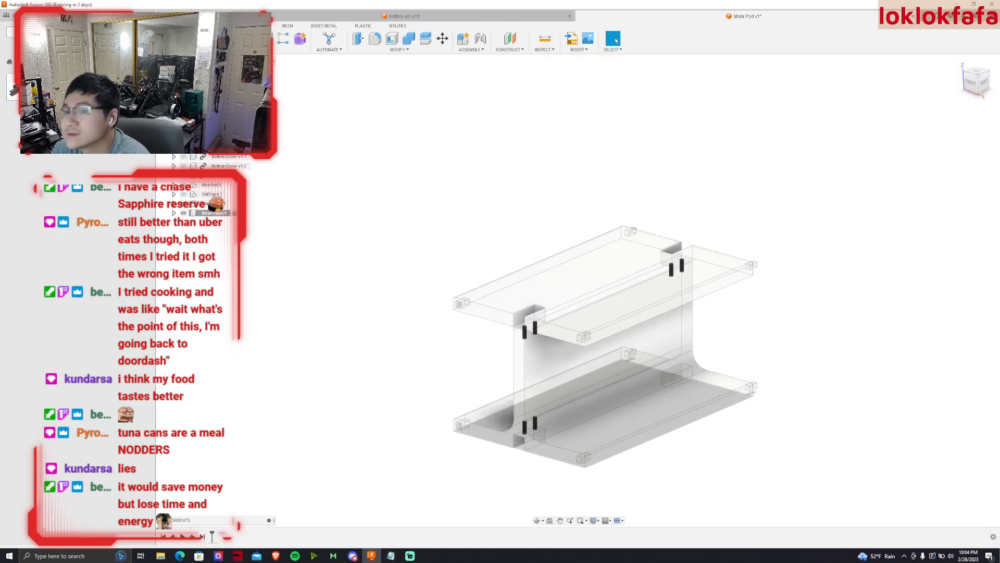
{"action": "left_click_drag", "start_coordinate": [228, 200], "coordinate": [188, 214]}
Create a copy of the SmallTrack component inside NewTrack, offset 200 mm in Y so the segments join end to end.
{"action": "right_click", "coordinate": [203, 222]}
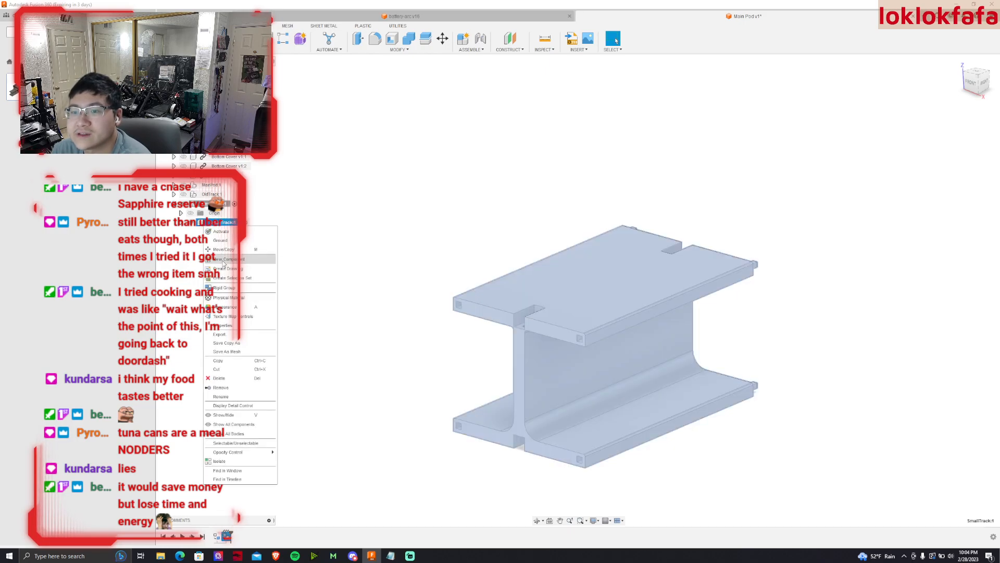
{"action": "left_click", "coordinate": [250, 267]}
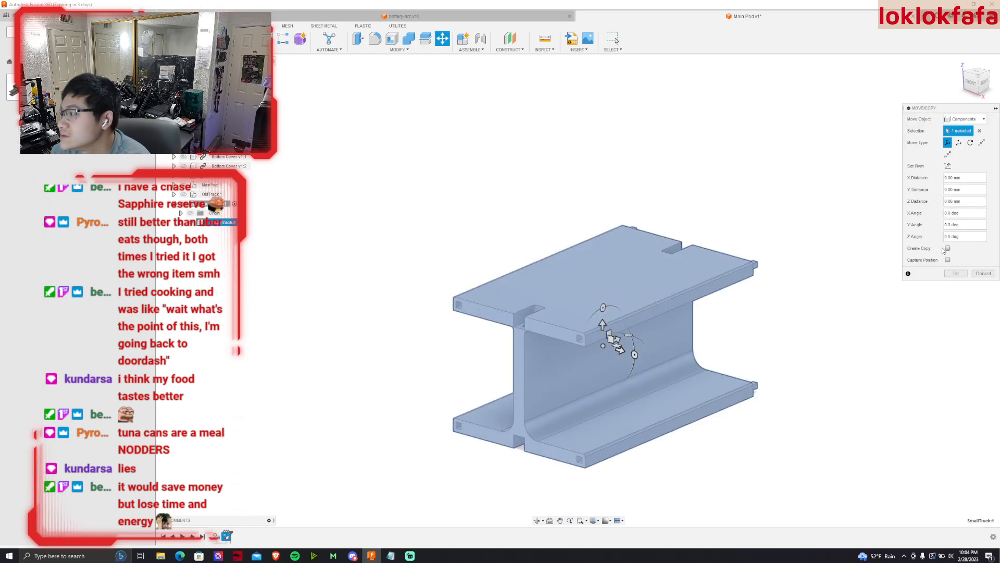
{"action": "left_click", "coordinate": [616, 340]}
{"action": "type", "text": "200"}
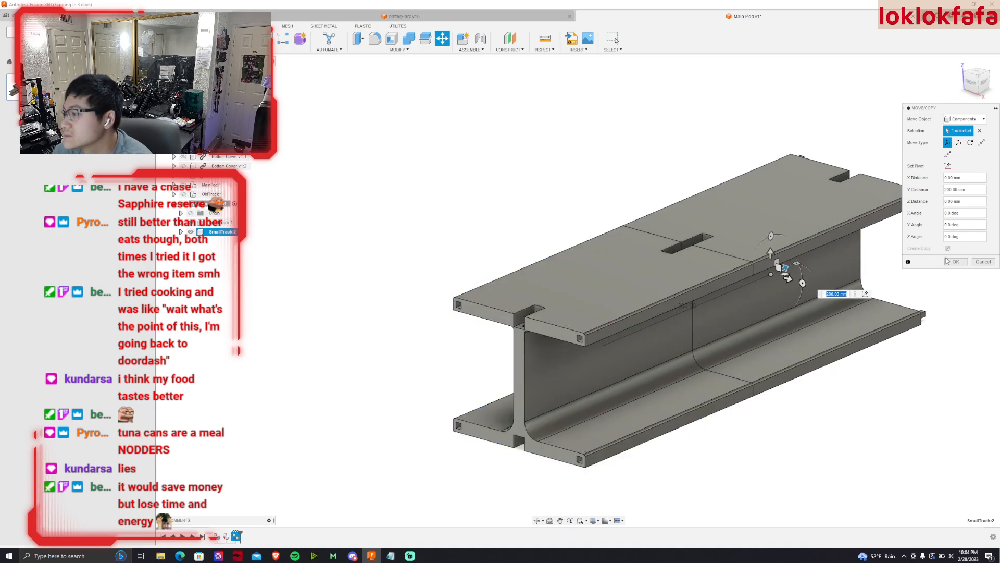
{"action": "left_click", "coordinate": [955, 261]}
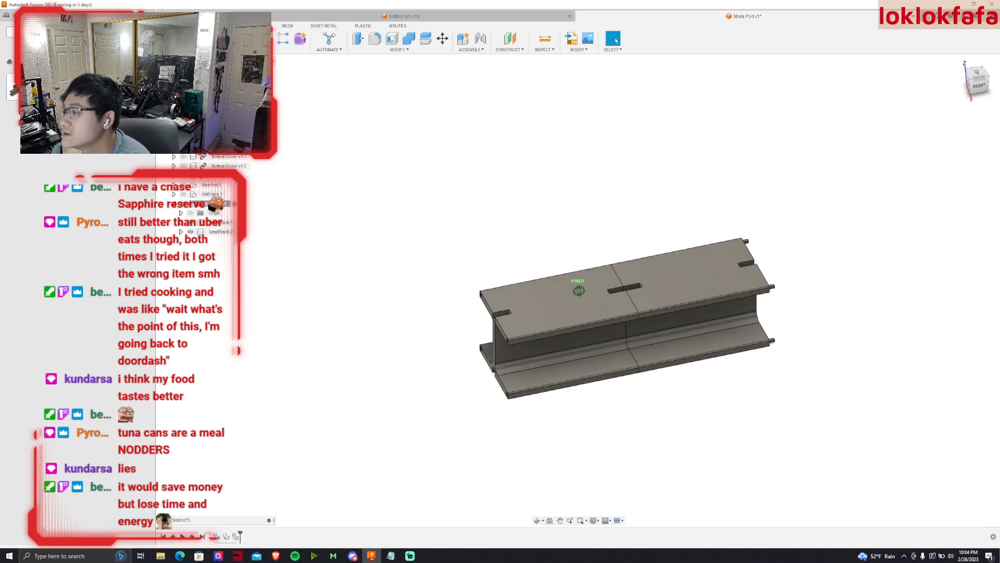
Create an offset construction plane at 0 mm on the original segment's top face and start a sketch on it.
{"action": "left_click", "coordinate": [978, 79]}
{"action": "scroll", "coordinate": [694, 369], "scroll_direction": "up", "scroll_amount": 5}
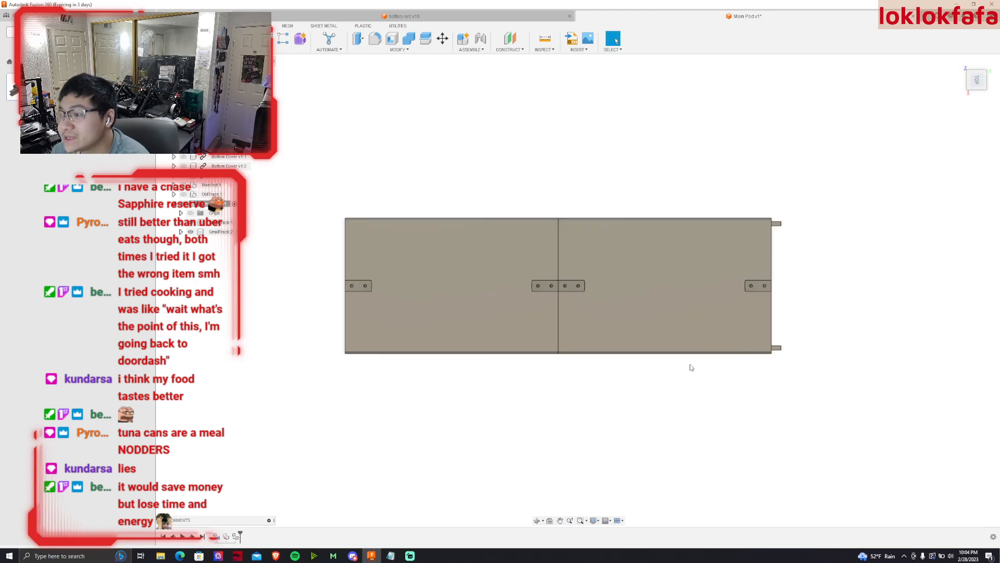
{"action": "left_click", "coordinate": [974, 91]}
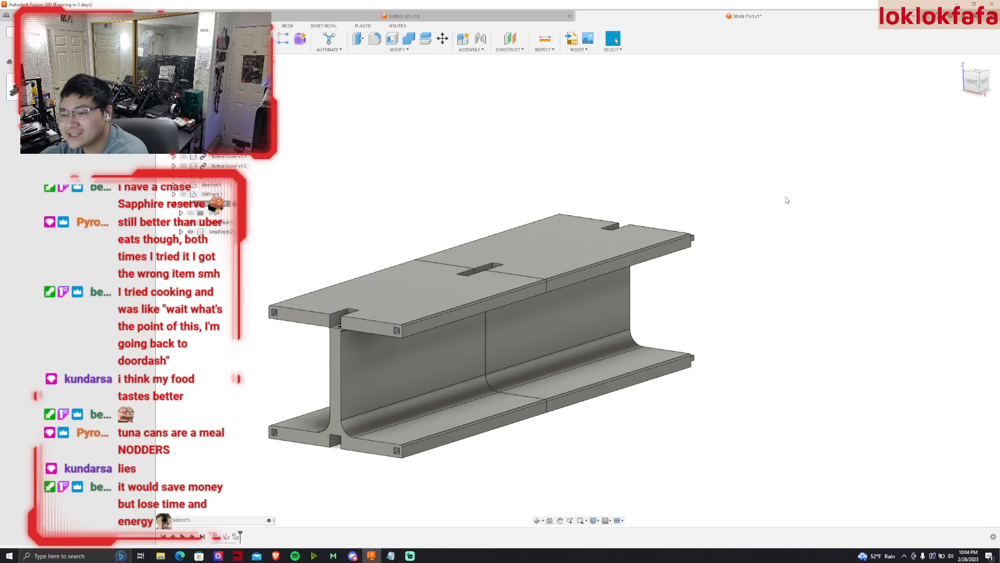
{"action": "scroll", "coordinate": [308, 336], "scroll_direction": "up", "scroll_amount": 8}
{"action": "scroll", "coordinate": [332, 328], "scroll_direction": "down", "scroll_amount": 6}
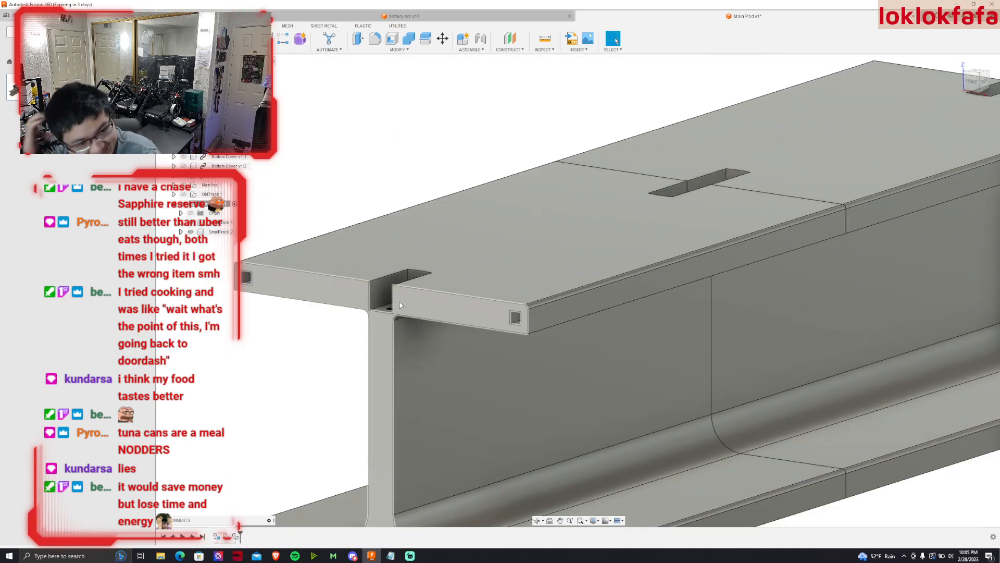
{"action": "middle_click_drag", "start_coordinate": [399, 302], "coordinate": [406, 375], "text": "shift"}
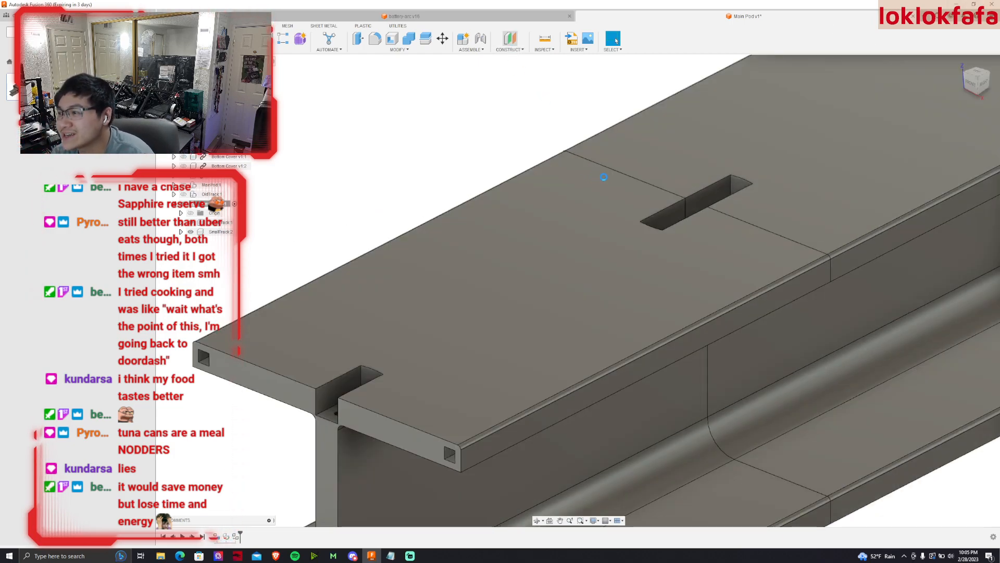
{"action": "left_click", "coordinate": [556, 313]}
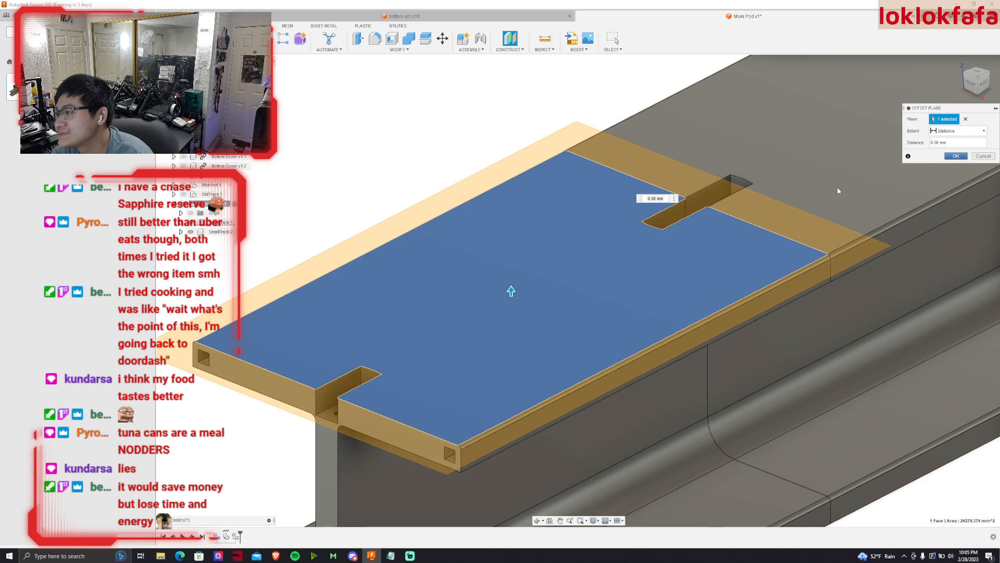
{"action": "key", "text": "Return"}
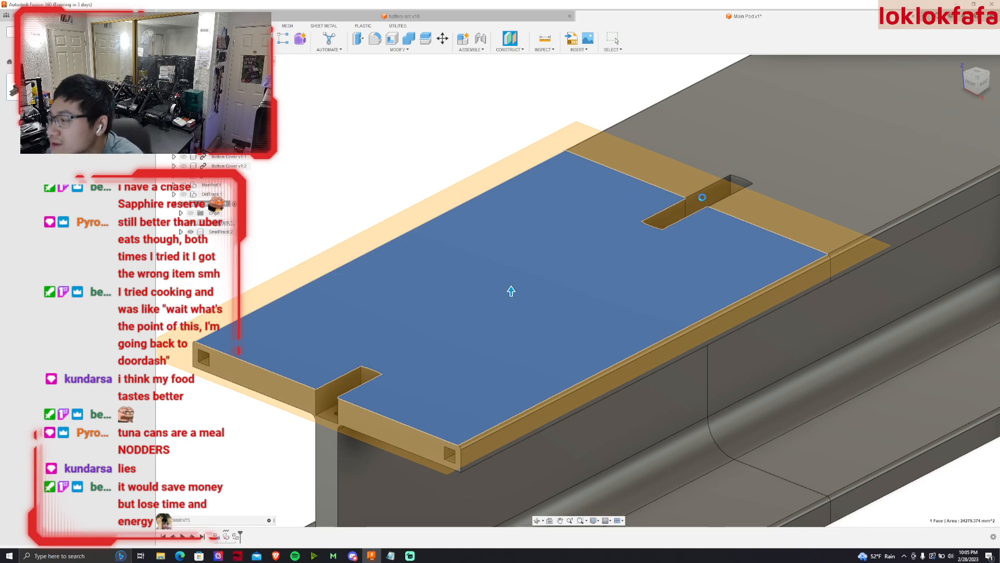
{"action": "left_click", "coordinate": [711, 199]}
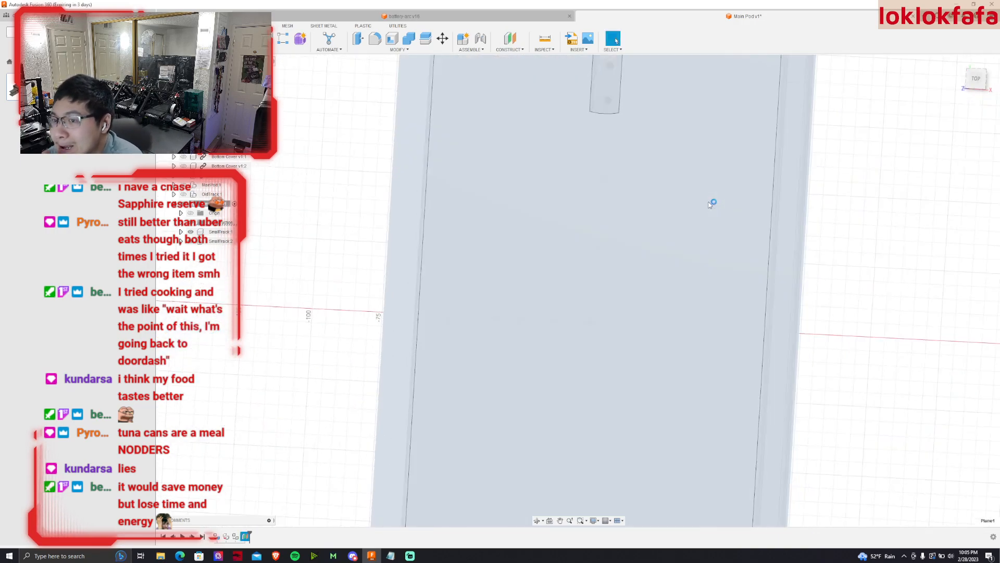
Project the top faces of both track segments, including their slot outlines, into the sketch.
{"action": "key", "text": "p"}
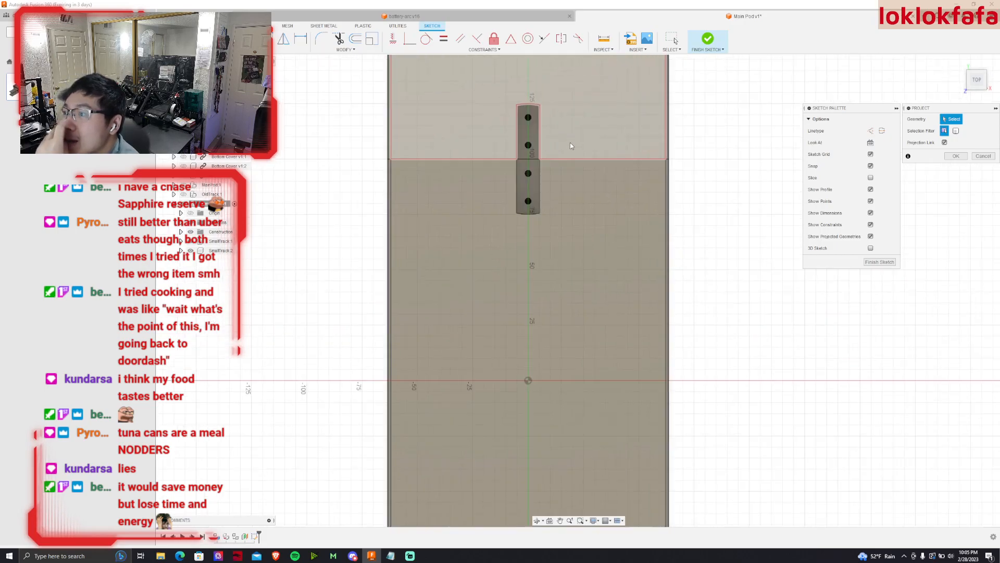
{"action": "left_click", "coordinate": [570, 146]}
{"action": "key", "text": "Return"}
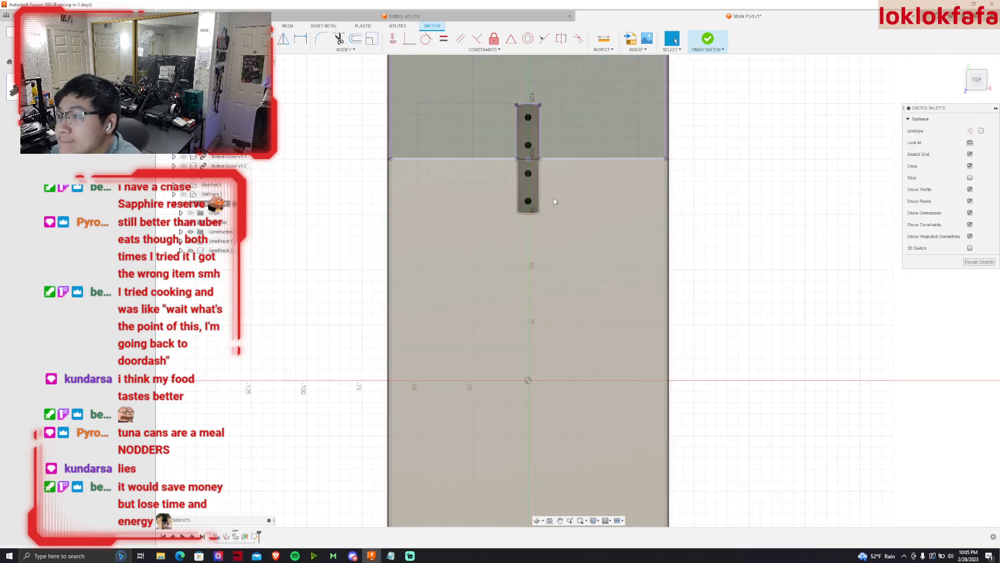
{"action": "left_click", "coordinate": [574, 216]}
{"action": "key", "text": "p"}
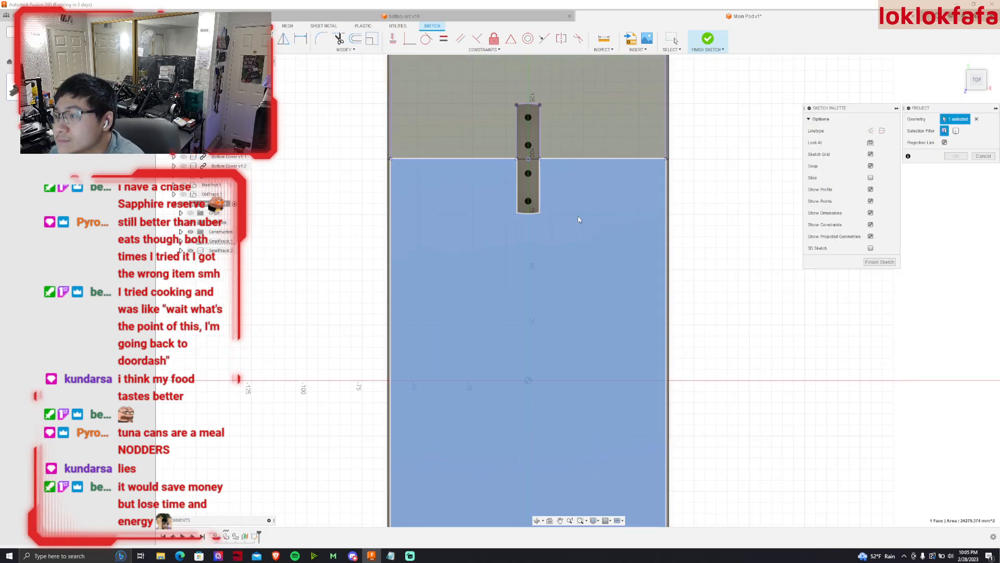
{"action": "key", "text": "Return"}
Offset the projected outline of the copied segment by 0.5 mm toward the inside of its connector slot.
{"action": "scroll", "coordinate": [511, 124], "scroll_direction": "down", "scroll_amount": 1}
{"action": "key", "text": "o"}
{"action": "scroll", "coordinate": [541, 142], "scroll_direction": "up", "scroll_amount": 3}
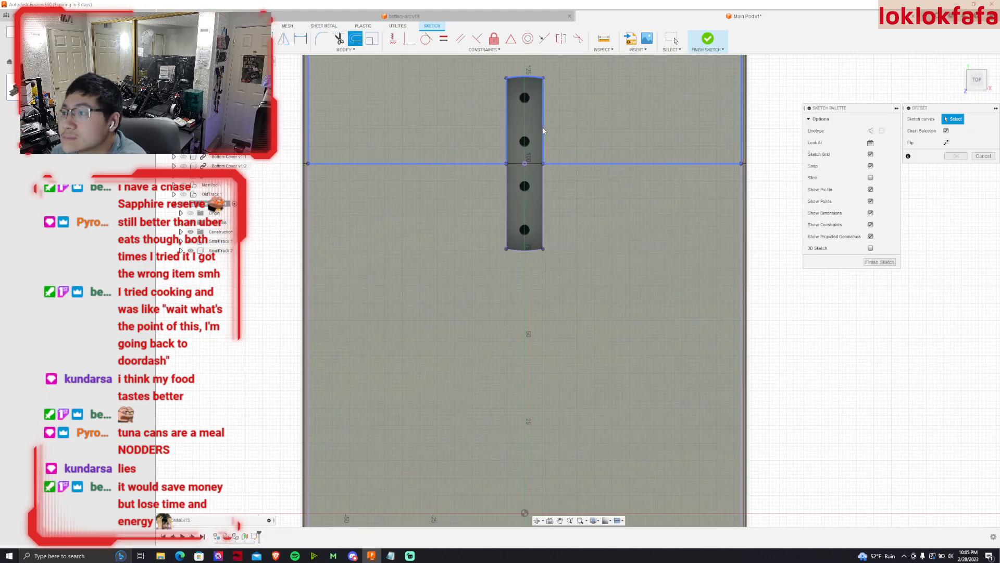
{"action": "left_click", "coordinate": [542, 193]}
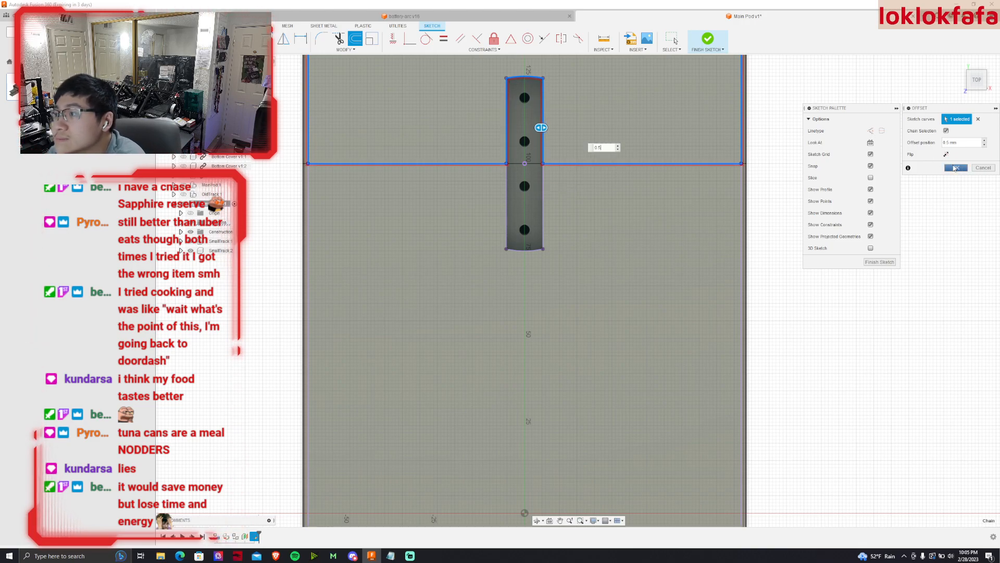
{"action": "left_click", "coordinate": [955, 167]}
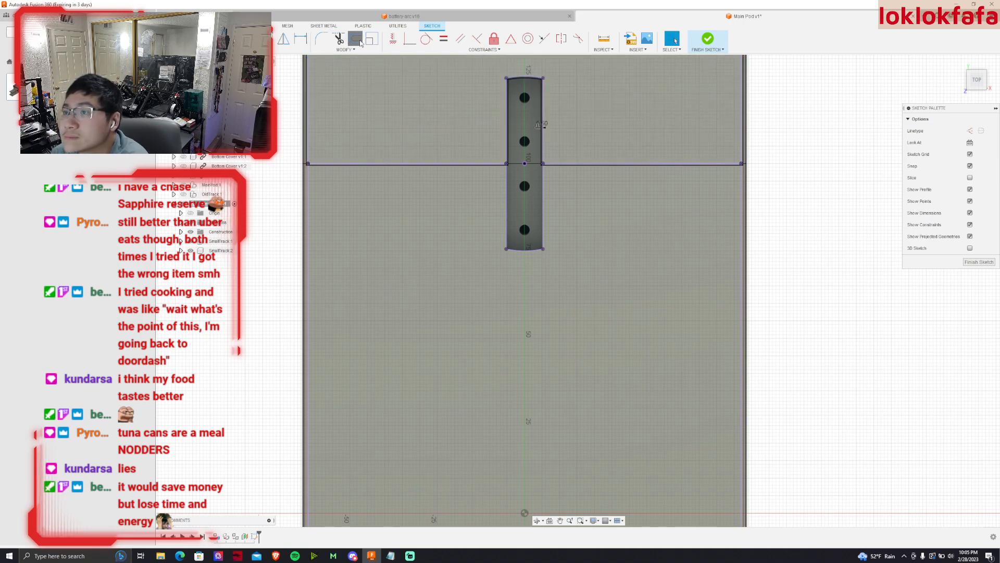
{"action": "left_click", "coordinate": [359, 42]}
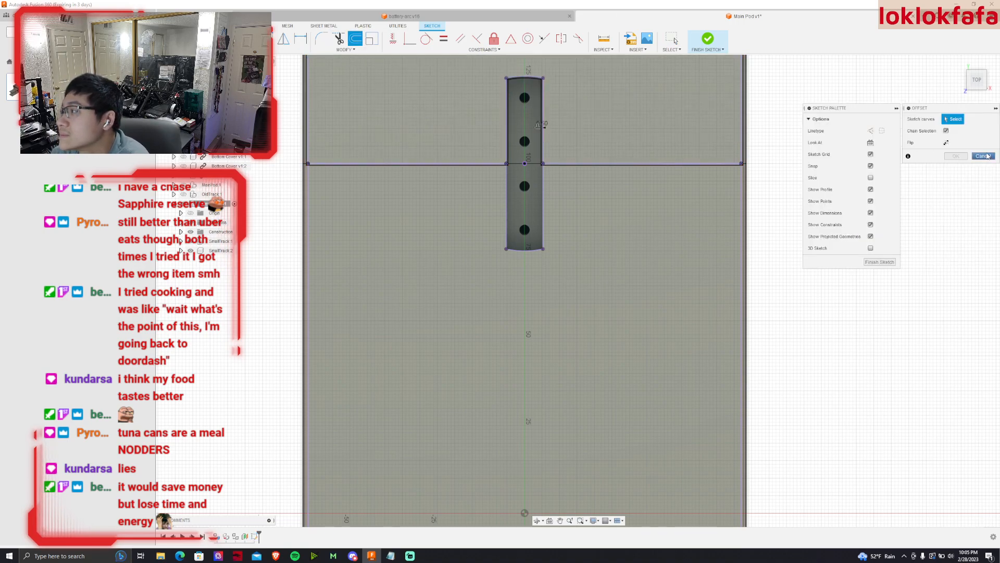
{"action": "left_click", "coordinate": [983, 156]}
{"action": "left_click", "coordinate": [660, 284]}
{"action": "left_click", "coordinate": [661, 281]}
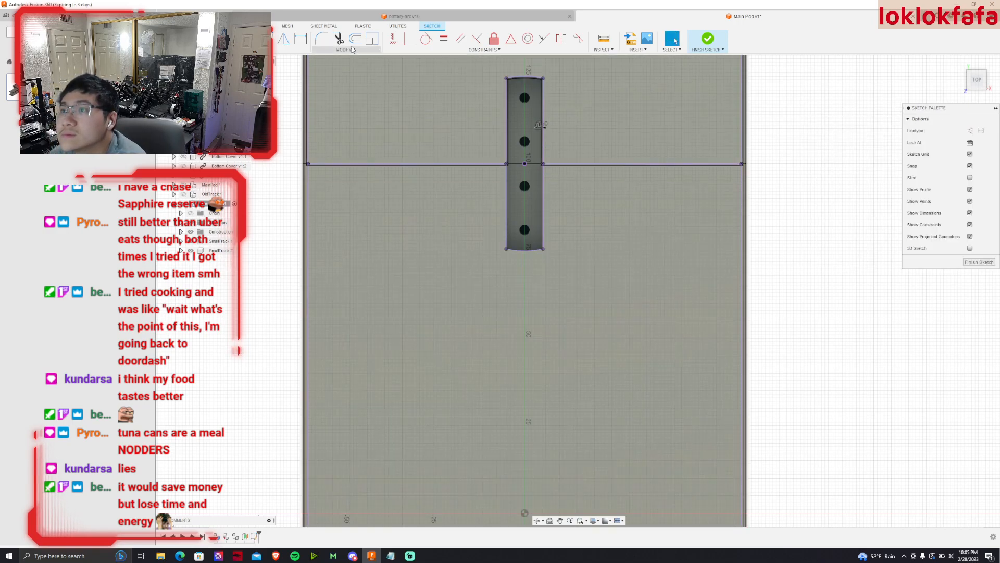
Offset the original segment's projected outline by -0.5 mm toward the inside of its slot and finish the sketch.
{"action": "left_click", "coordinate": [356, 39]}
{"action": "left_click", "coordinate": [508, 253]}
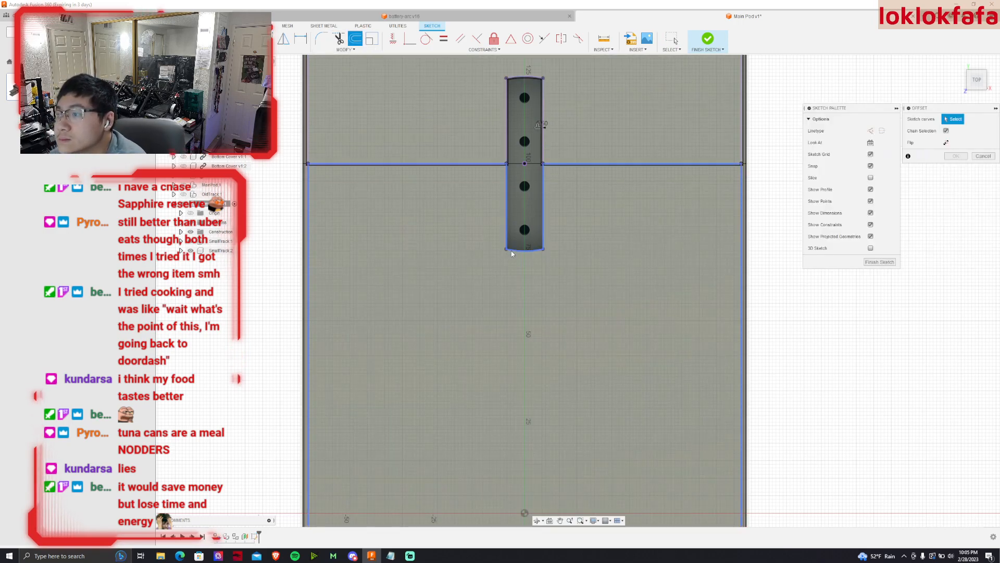
{"action": "type", "text": "-0.5"}
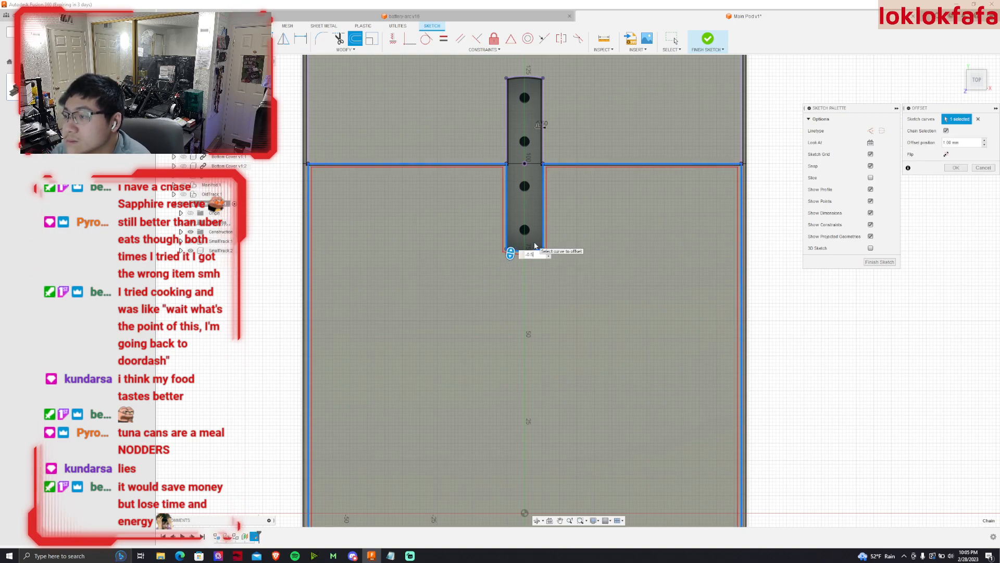
{"action": "key", "text": "Return"}
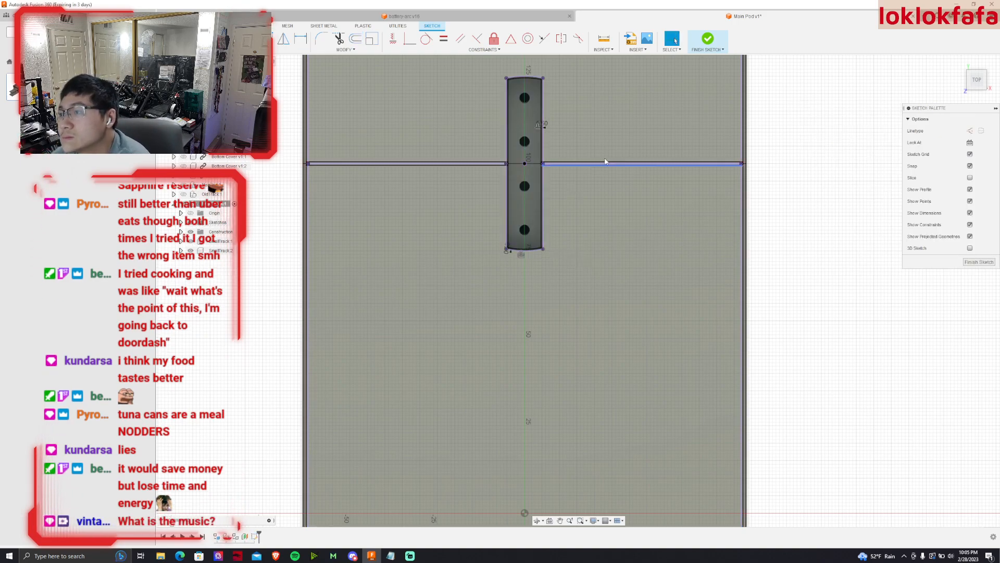
{"action": "left_click", "coordinate": [701, 43]}
Extrude the inset profile spanning both connector slots 10 mm as a new body.
{"action": "left_click", "coordinate": [979, 76]}
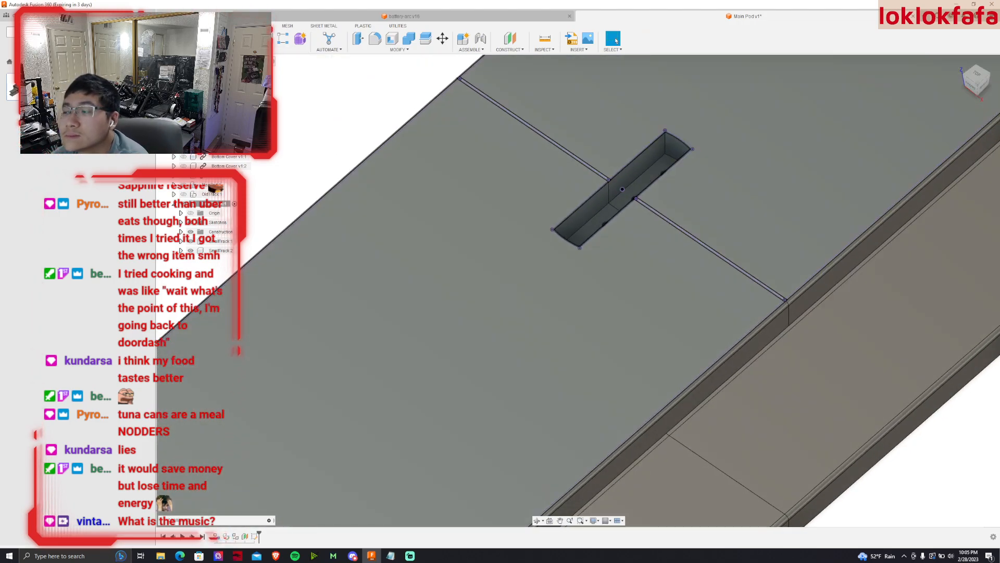
{"action": "key", "text": "e"}
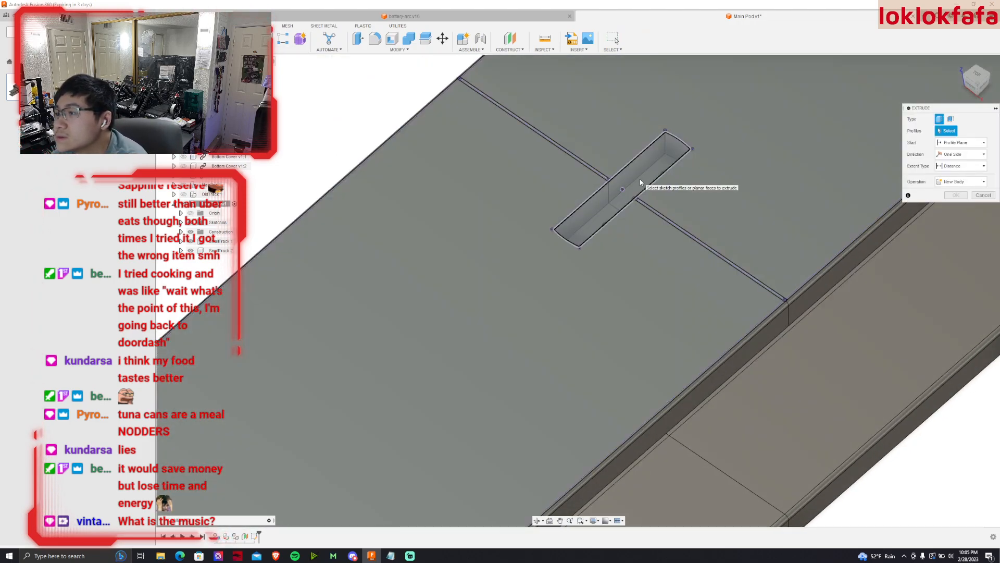
{"action": "left_click", "coordinate": [640, 179]}
{"action": "type", "text": "10"}
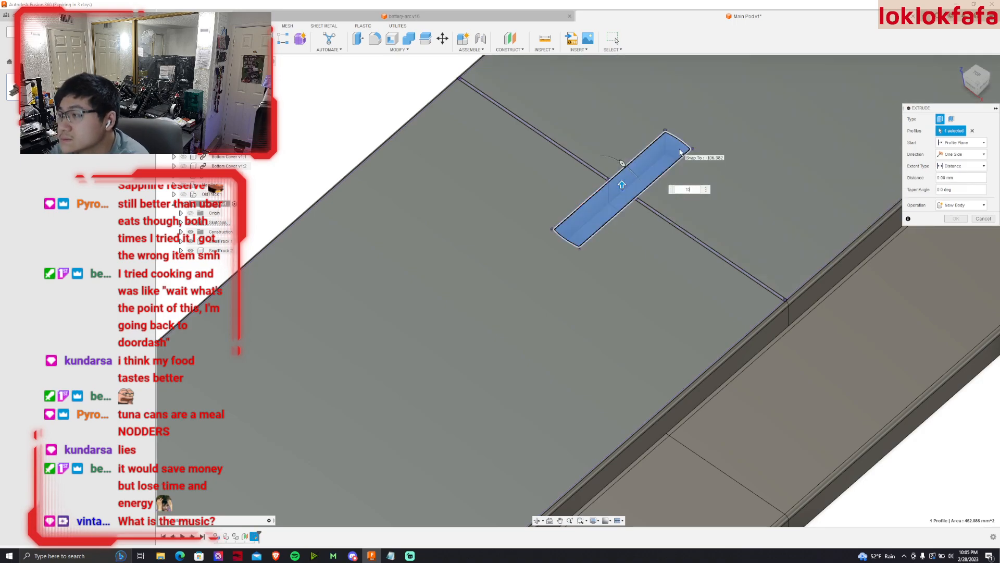
{"action": "key", "text": "Return"}
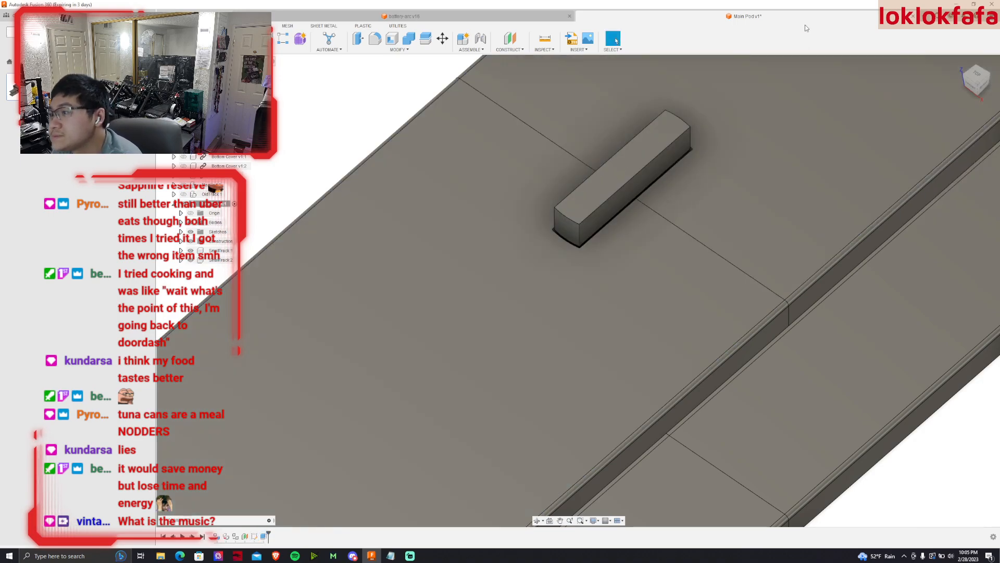
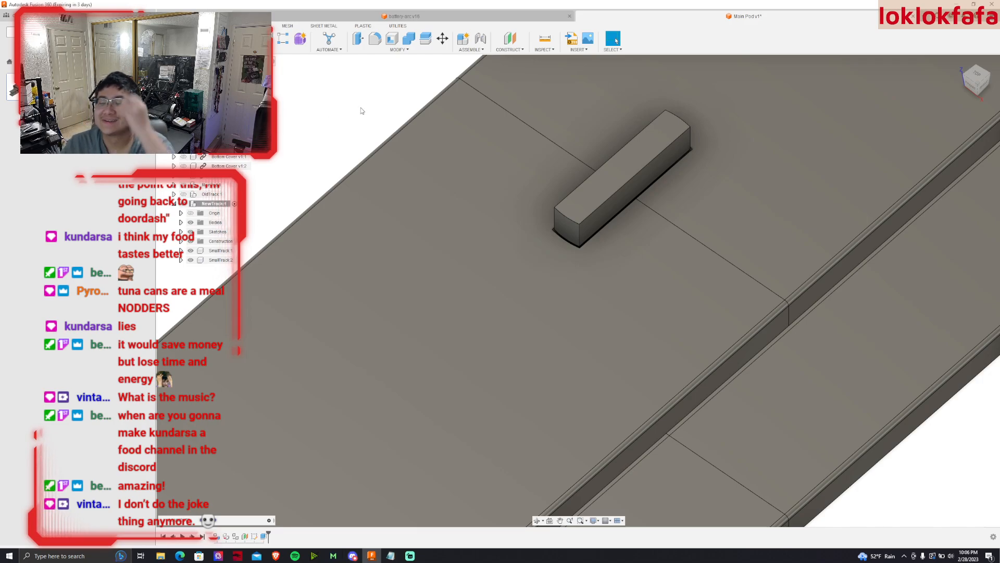
Start a sketch on the connector bar's top face and project that face's outline into it.
{"action": "scroll", "coordinate": [354, 111], "scroll_direction": "down", "scroll_amount": 2}
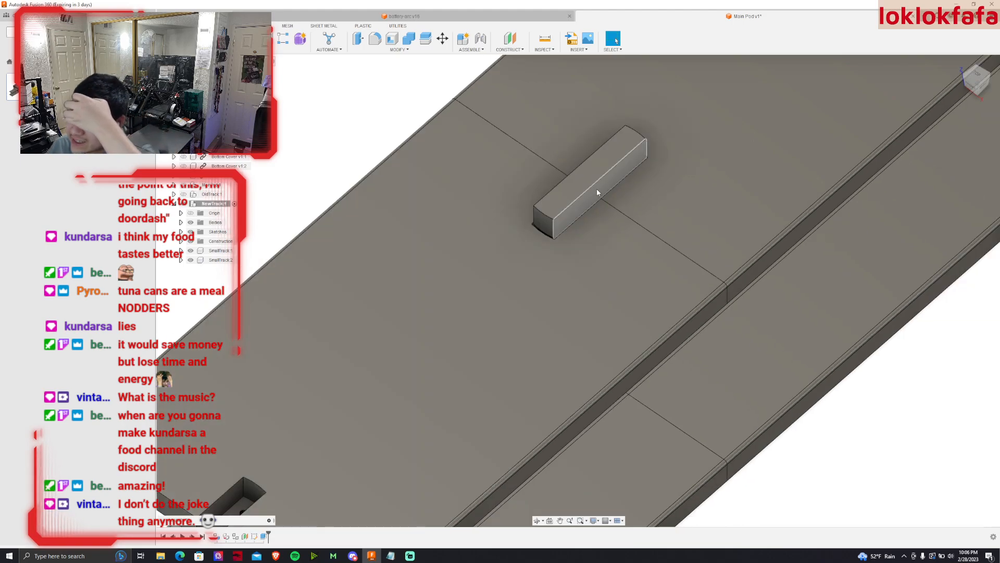
{"action": "left_click", "coordinate": [587, 178]}
{"action": "key", "text": "p"}
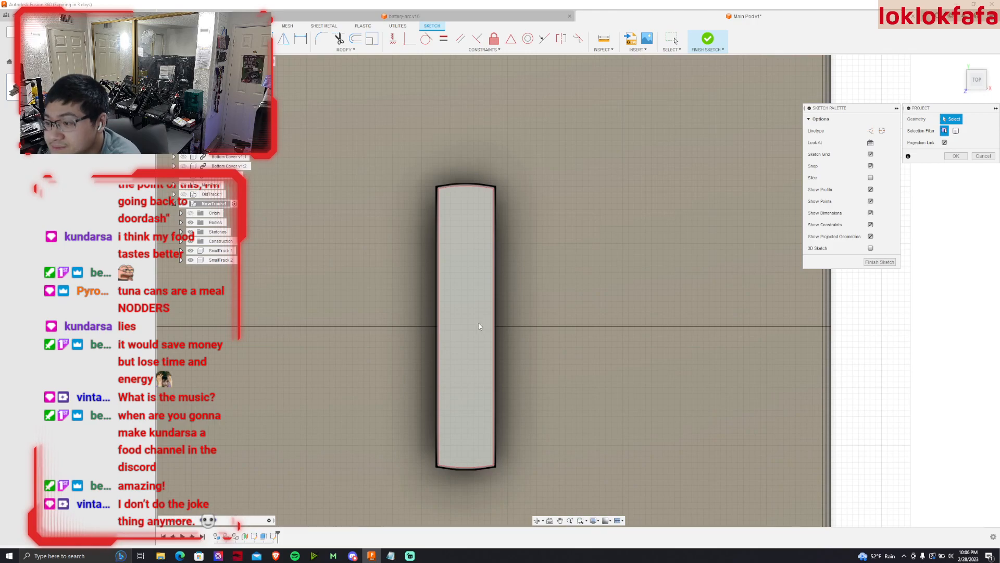
{"action": "left_click", "coordinate": [480, 326]}
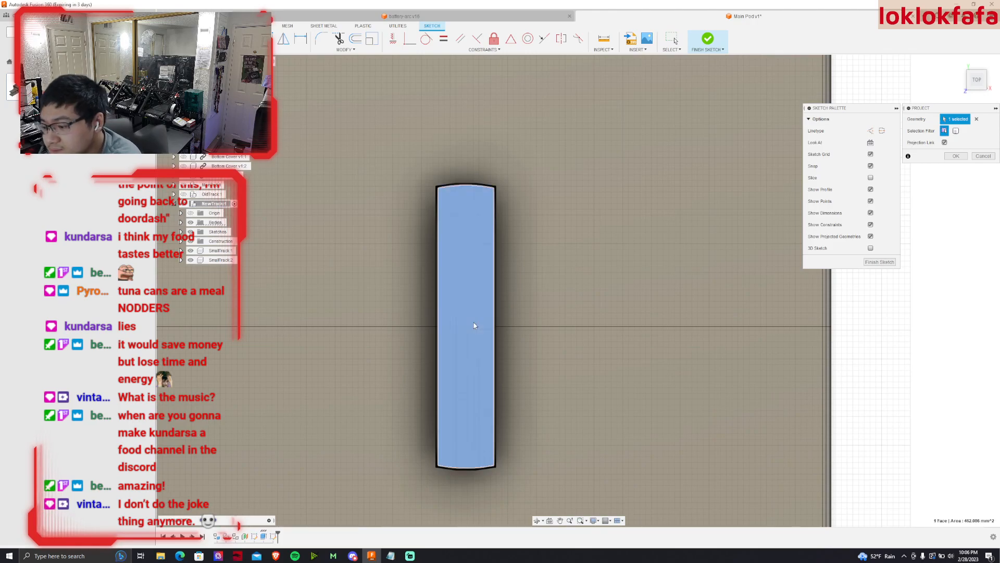
{"action": "key", "text": "Return"}
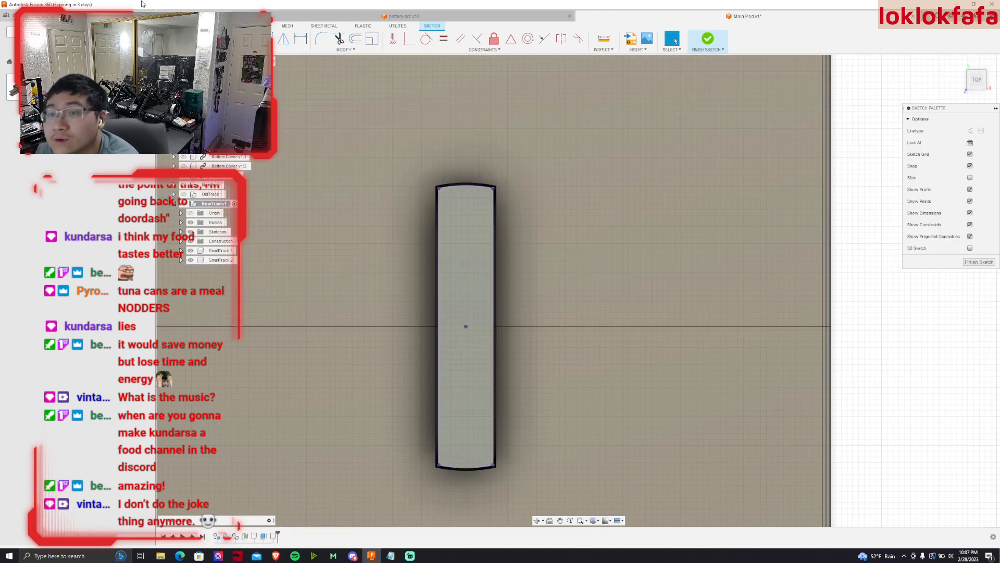
Draw a line across the connector bar at mid-length and another from its midpoint to the upper end arc's midpoint.
{"action": "left_click", "coordinate": [440, 327]}
{"action": "left_click", "coordinate": [492, 327]}
{"action": "left_click", "coordinate": [466, 327]}
{"action": "left_click", "coordinate": [465, 186]}
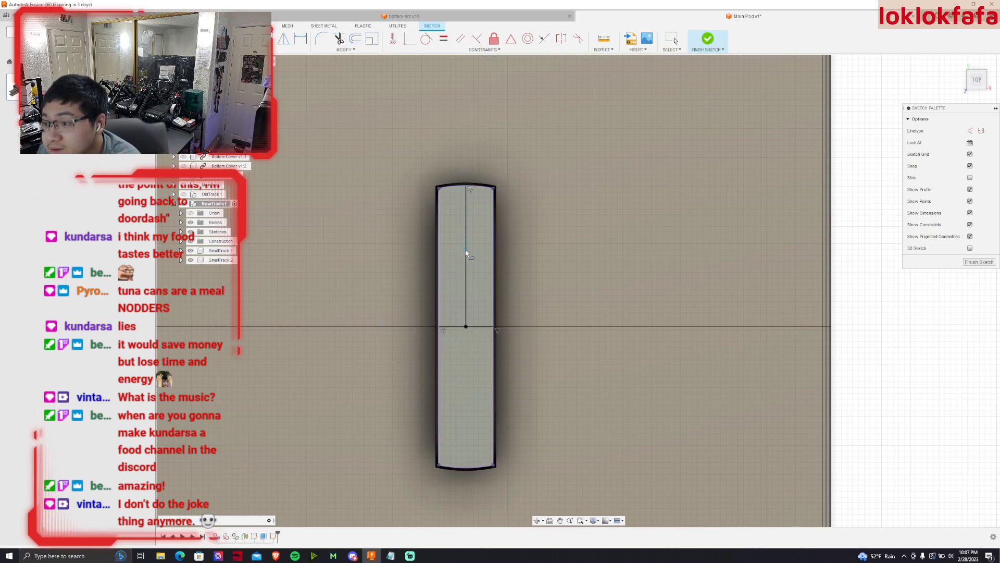
Try to split the upper half of the bar's centreline with lines from its midpoint to the centre and end arc.
{"action": "left_click", "coordinate": [465, 257]}
{"action": "left_click", "coordinate": [466, 326]}
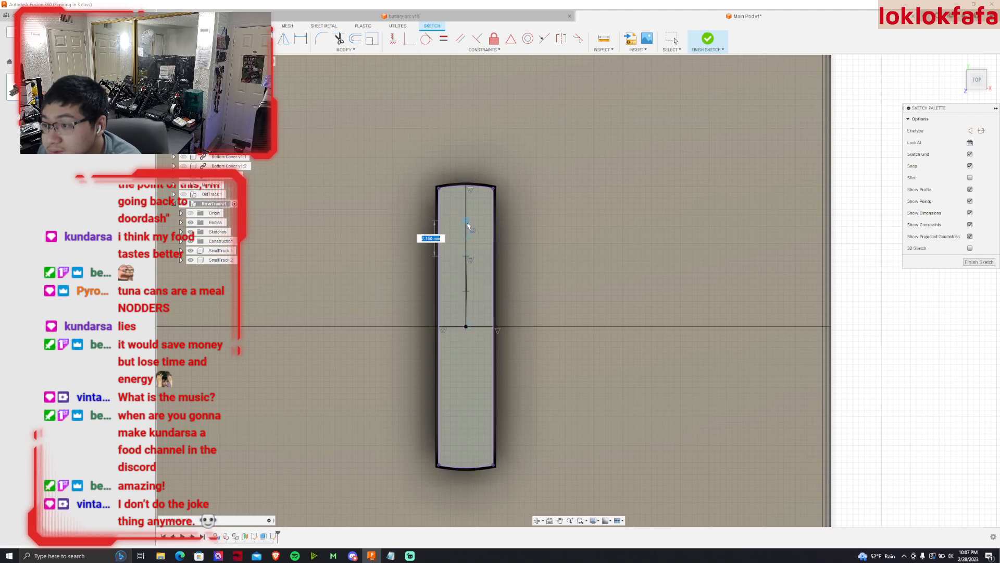
{"action": "left_click", "coordinate": [673, 40]}
{"action": "scroll", "coordinate": [461, 284], "scroll_direction": "up", "scroll_amount": 5}
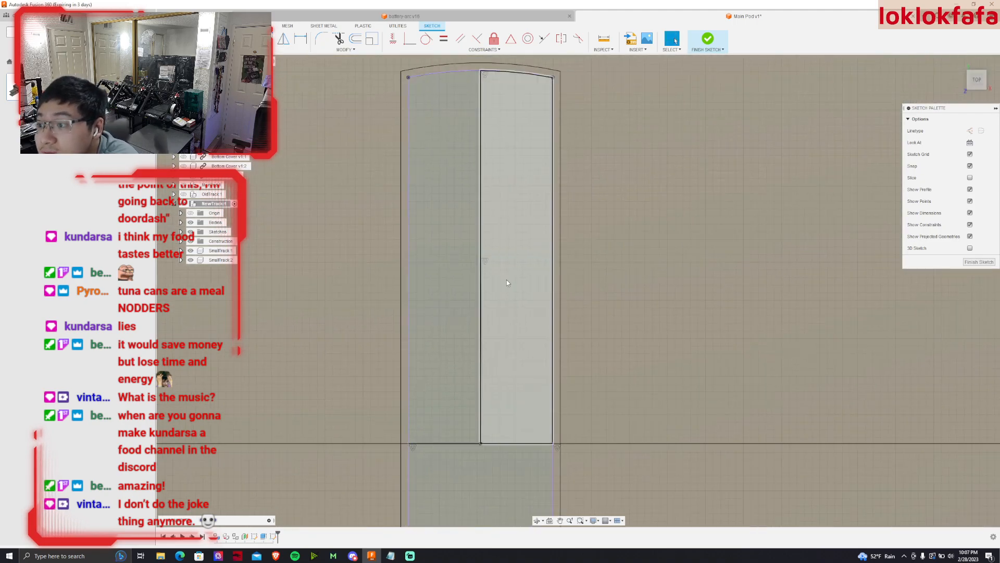
{"action": "scroll", "coordinate": [461, 284], "scroll_direction": "down", "scroll_amount": 3}
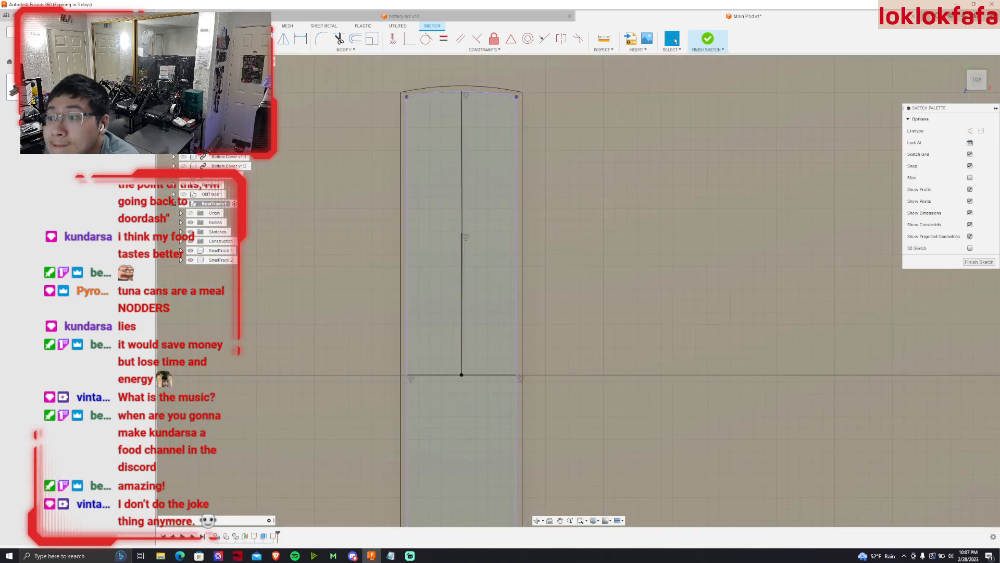
{"action": "key", "text": "l"}
{"action": "left_click", "coordinate": [462, 233]}
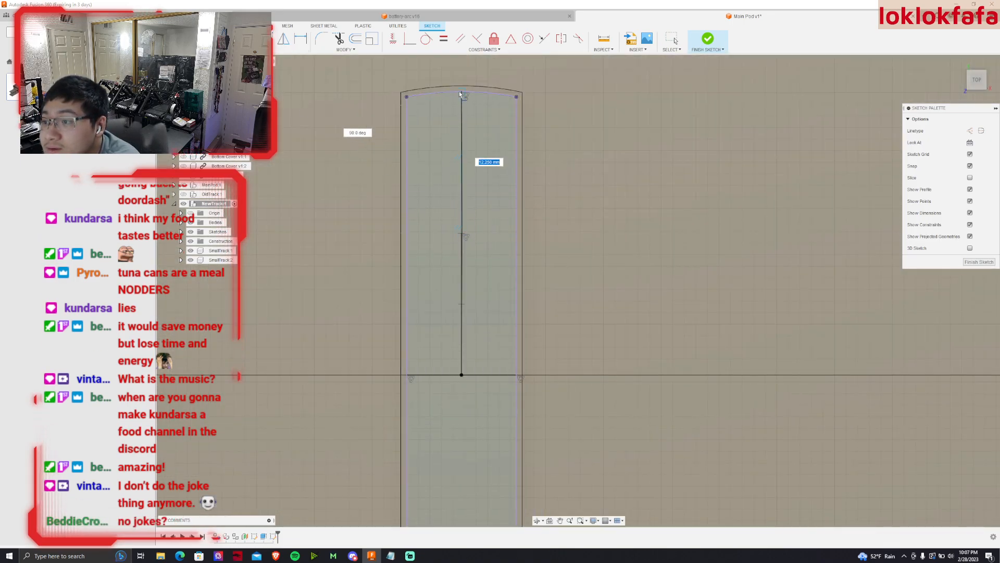
{"action": "left_click", "coordinate": [460, 94]}
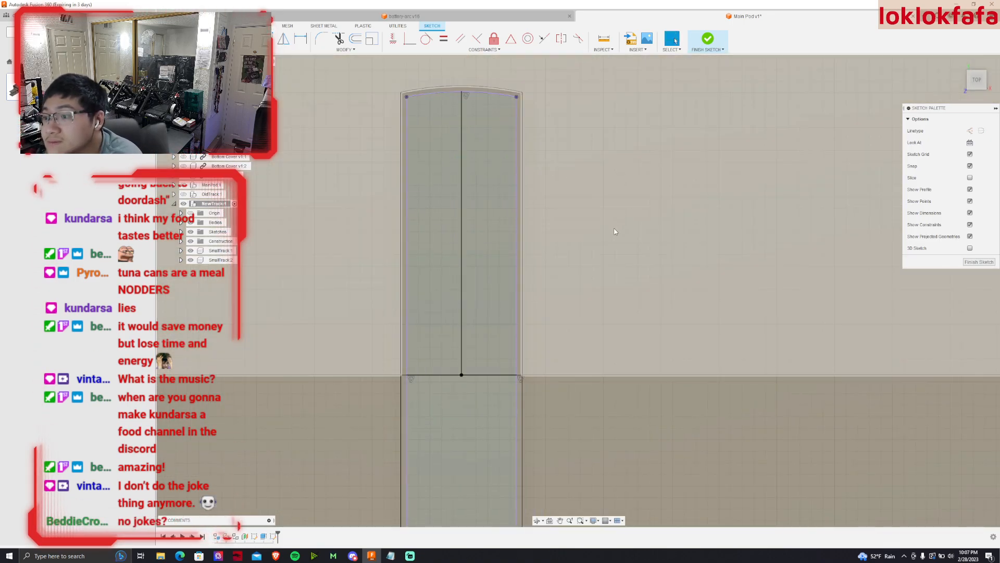
{"action": "scroll", "coordinate": [610, 229], "scroll_direction": "down", "scroll_amount": 2}
{"action": "left_click", "coordinate": [673, 40]}
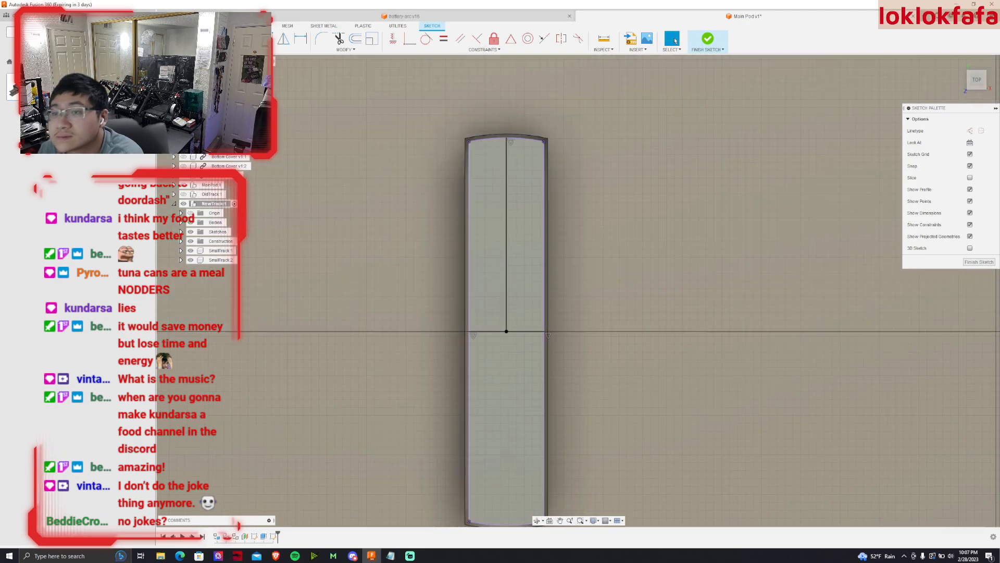
Draw a line from the bar's centre to the midpoint of the lower end arc.
{"action": "scroll", "coordinate": [471, 191], "scroll_direction": "down", "scroll_amount": 1}
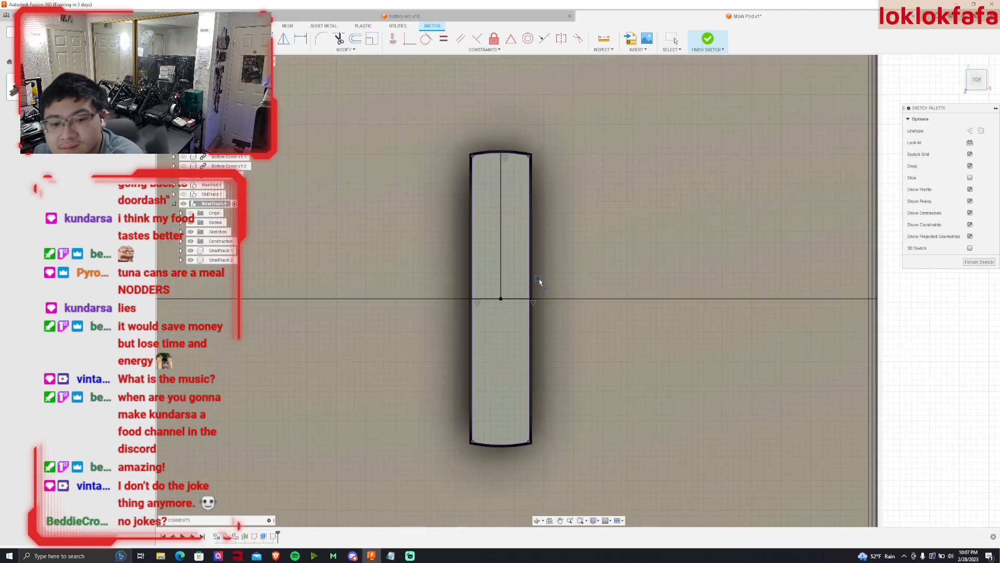
{"action": "left_click", "coordinate": [500, 299]}
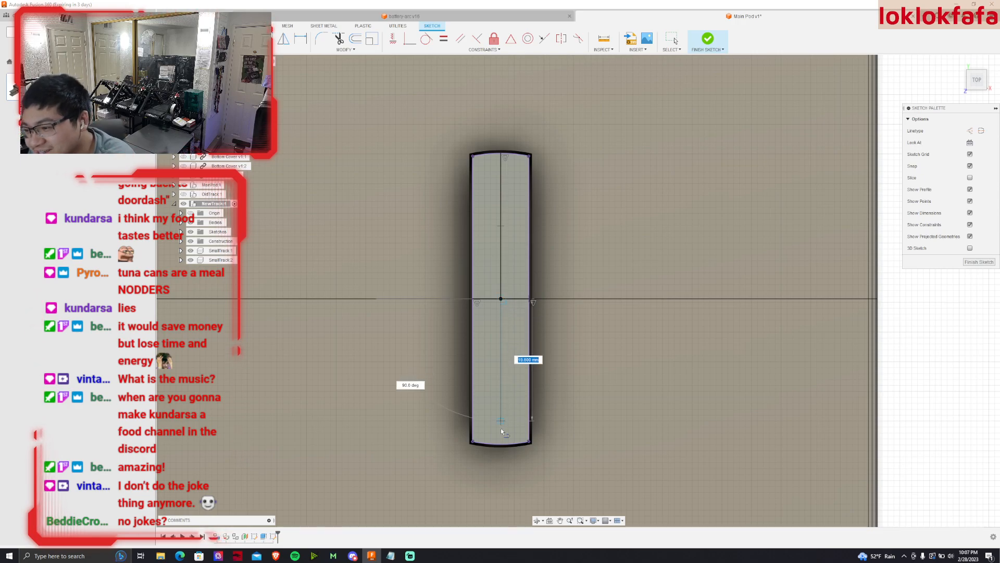
{"action": "left_click", "coordinate": [502, 445]}
Draw shorter lines over the bar's centreline that split its upper and lower halves at their midpoints.
{"action": "left_click", "coordinate": [500, 299]}
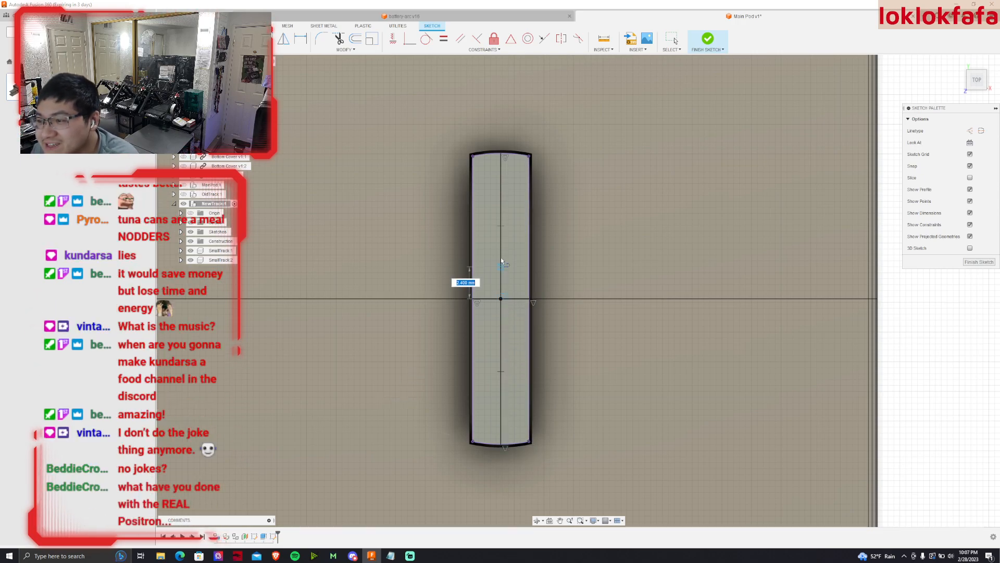
{"action": "key", "text": "Escape"}
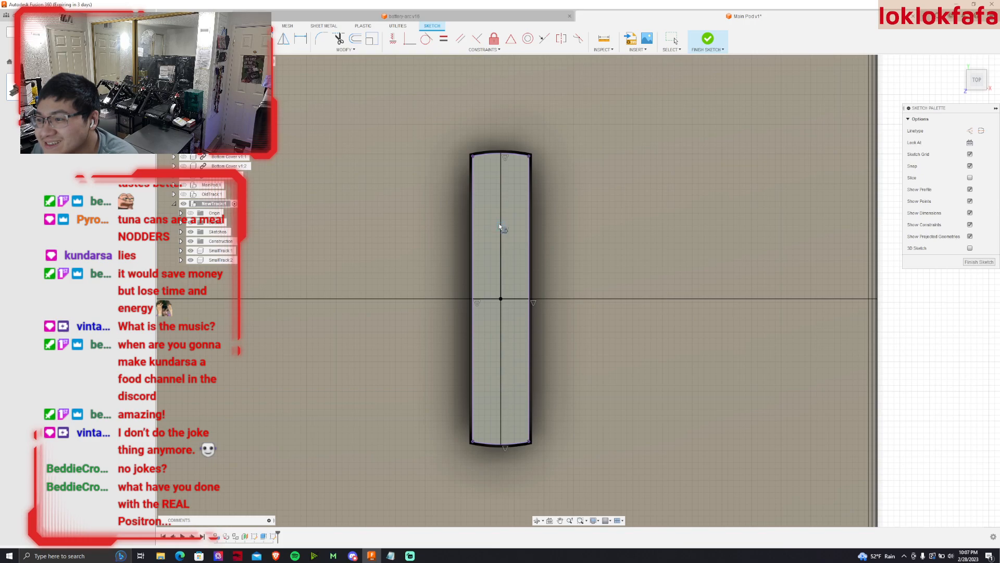
{"action": "left_click", "coordinate": [501, 299]}
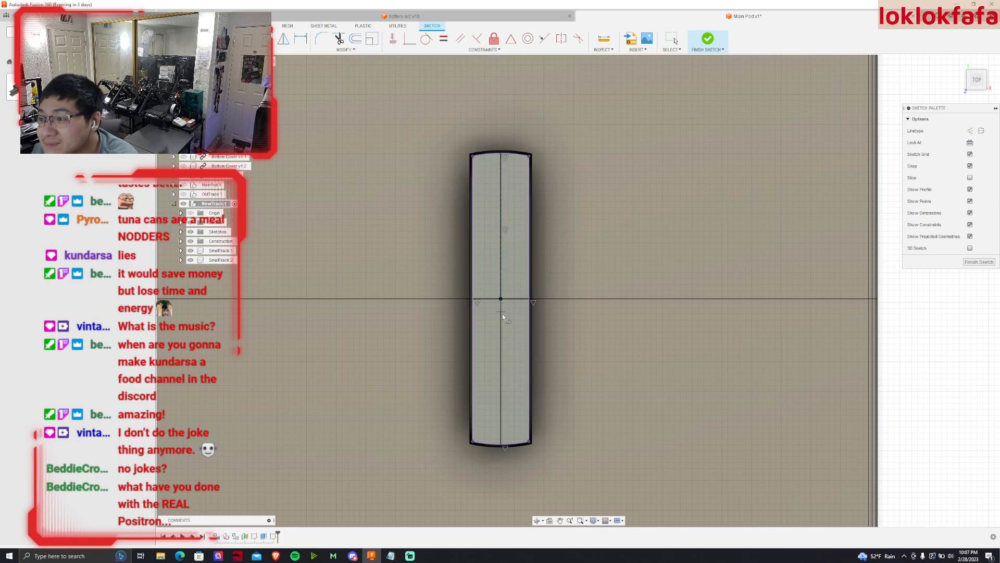
{"action": "key", "text": "Escape"}
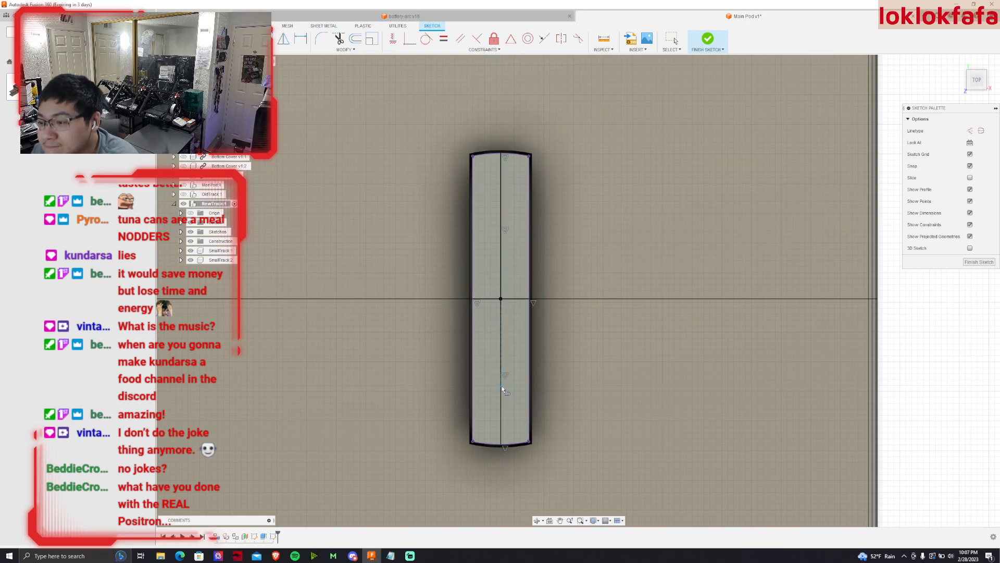
{"action": "left_click", "coordinate": [501, 371]}
{"action": "left_click", "coordinate": [501, 444]}
{"action": "key", "text": "Escape"}
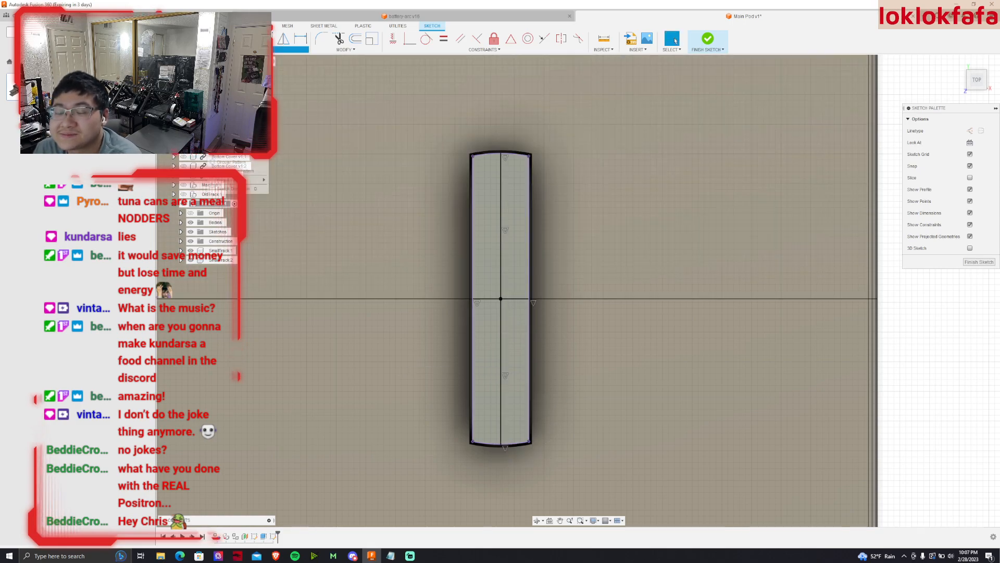
Place four sketch points along the centreline, one at the middle of each quarter, and finish the sketch.
{"action": "left_click", "coordinate": [501, 189]}
{"action": "left_click", "coordinate": [501, 263]}
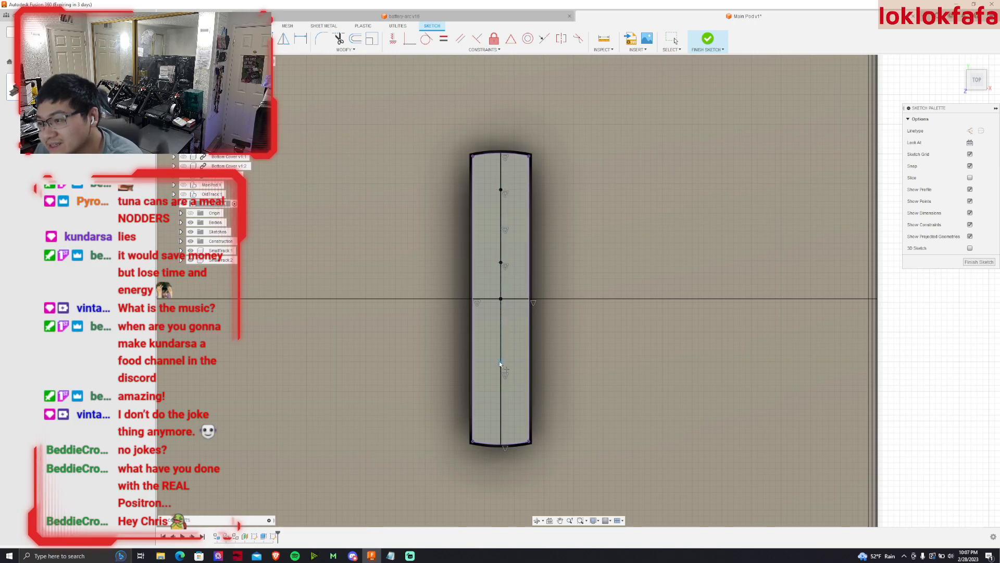
{"action": "left_click", "coordinate": [501, 335]}
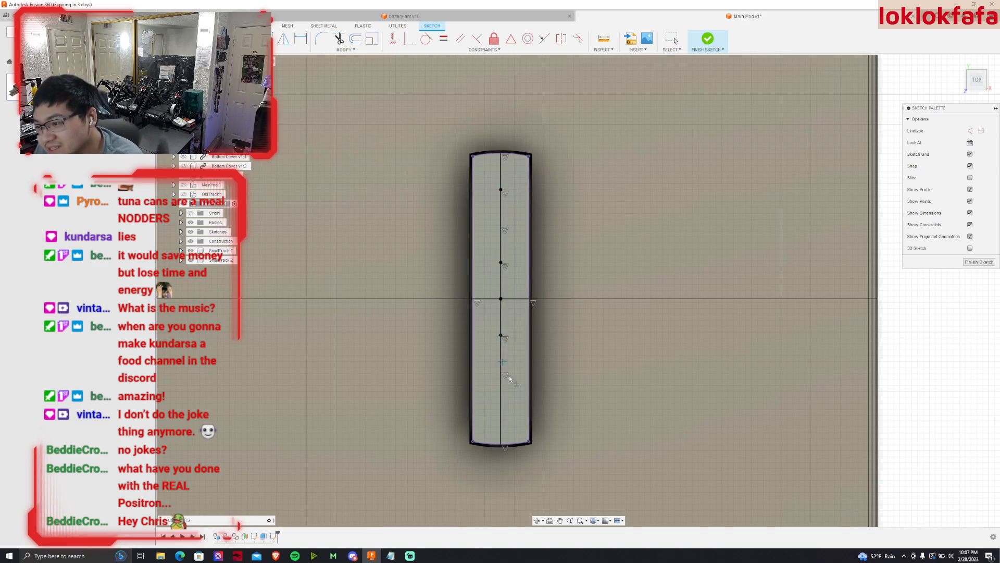
{"action": "left_click", "coordinate": [501, 407]}
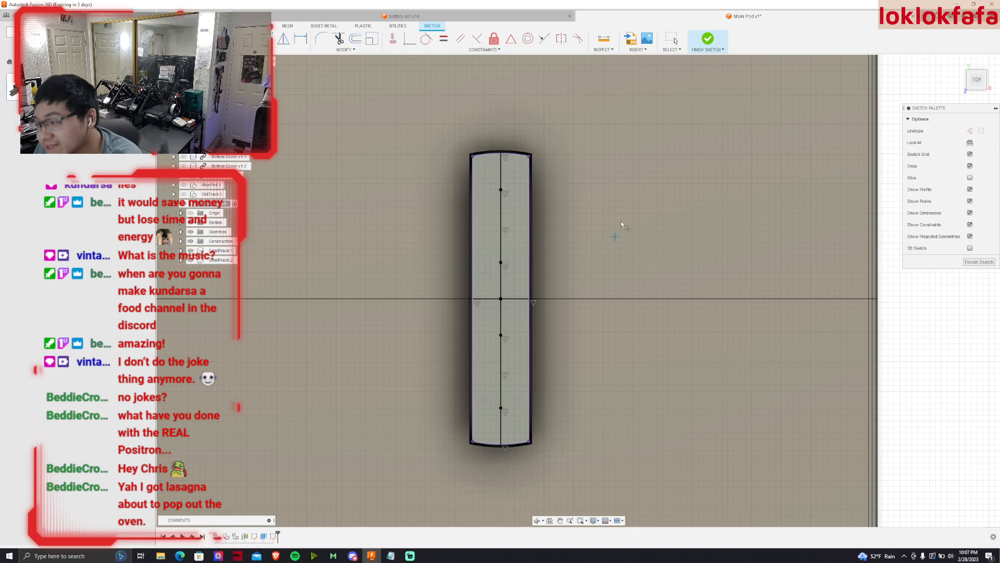
{"action": "left_click", "coordinate": [707, 39]}
Start a Hole feature on the connector bar's top face and place holes at the four sketch points.
{"action": "middle_click_drag", "start_coordinate": [578, 289], "coordinate": [448, 201], "text": "shift"}
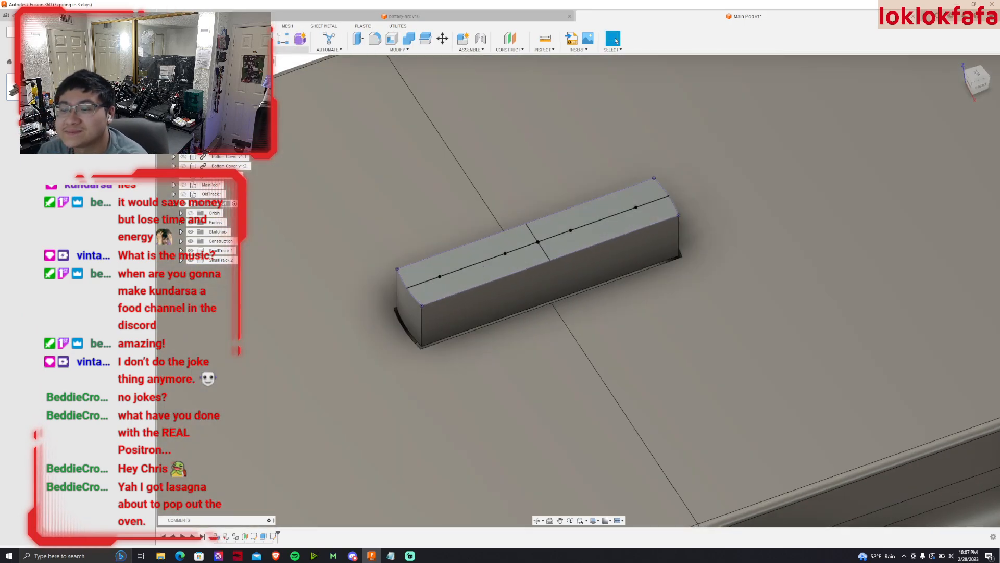
{"action": "left_click", "coordinate": [291, 49]}
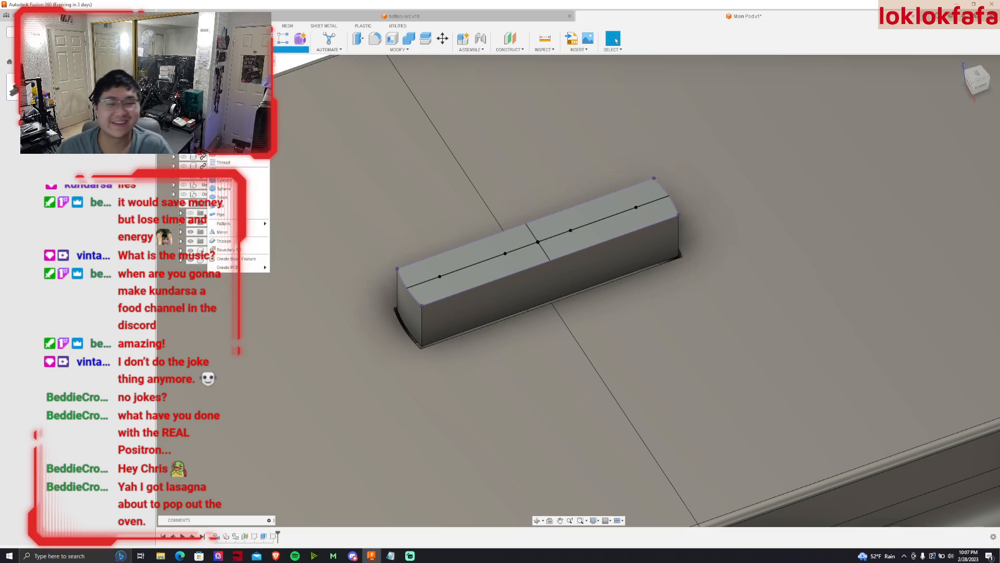
{"action": "left_click", "coordinate": [227, 153]}
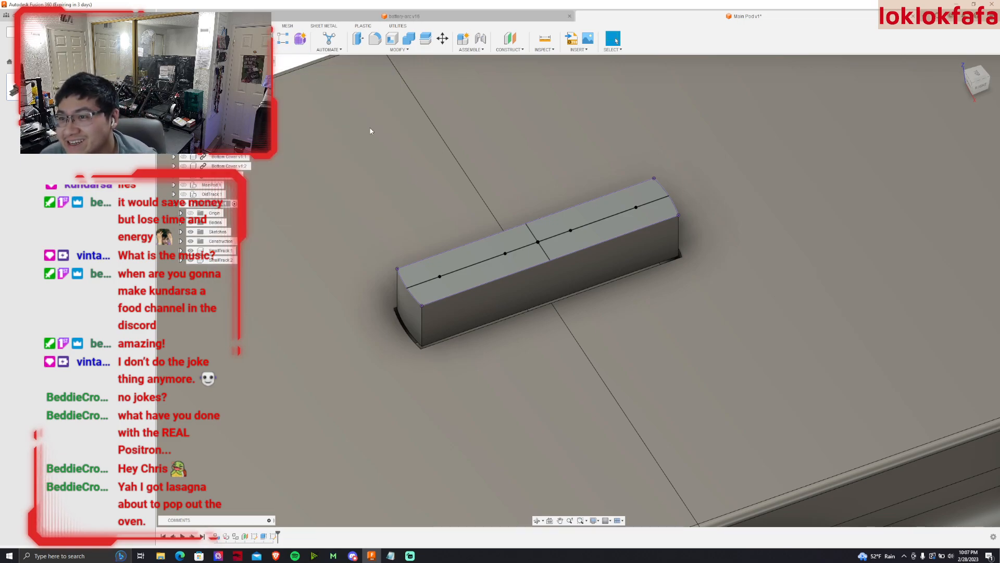
{"action": "left_click", "coordinate": [440, 277]}
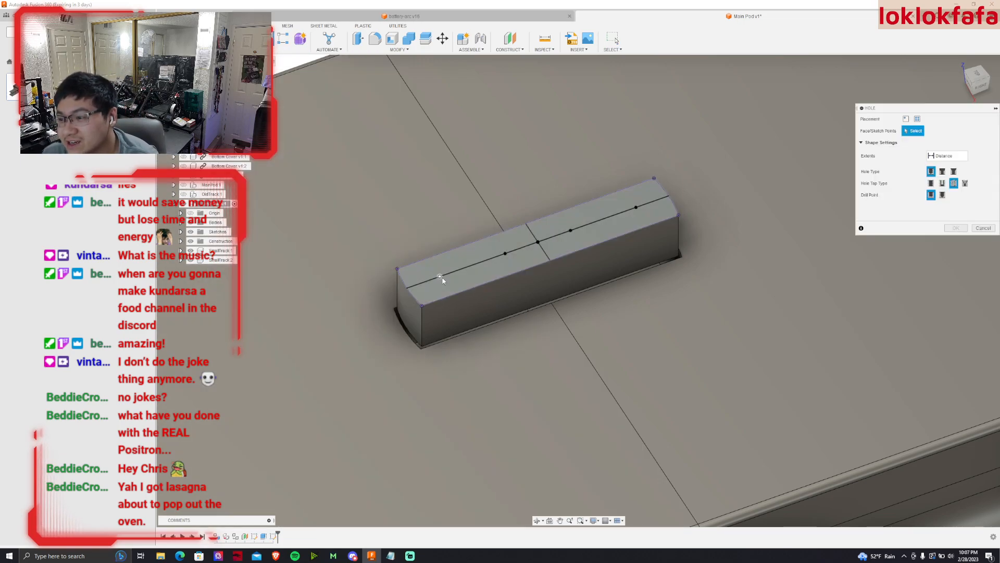
{"action": "left_click", "coordinate": [505, 254]}
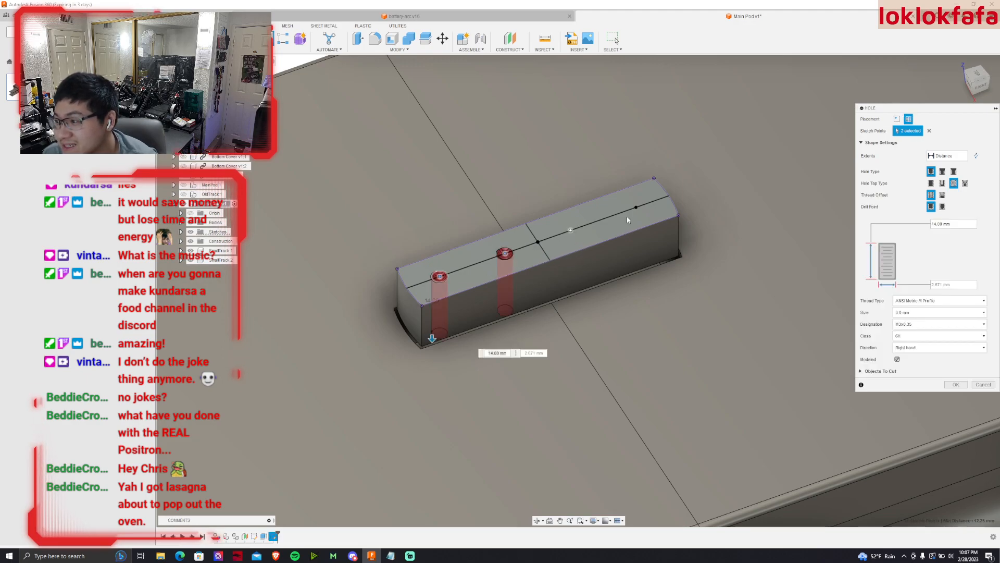
{"action": "left_click", "coordinate": [570, 230]}
Create the holes as simple counterbores 10 mm deep, with 3.5 mm hole and counterbore diameters and a 3 mm counterbore depth.
{"action": "left_click", "coordinate": [942, 171]}
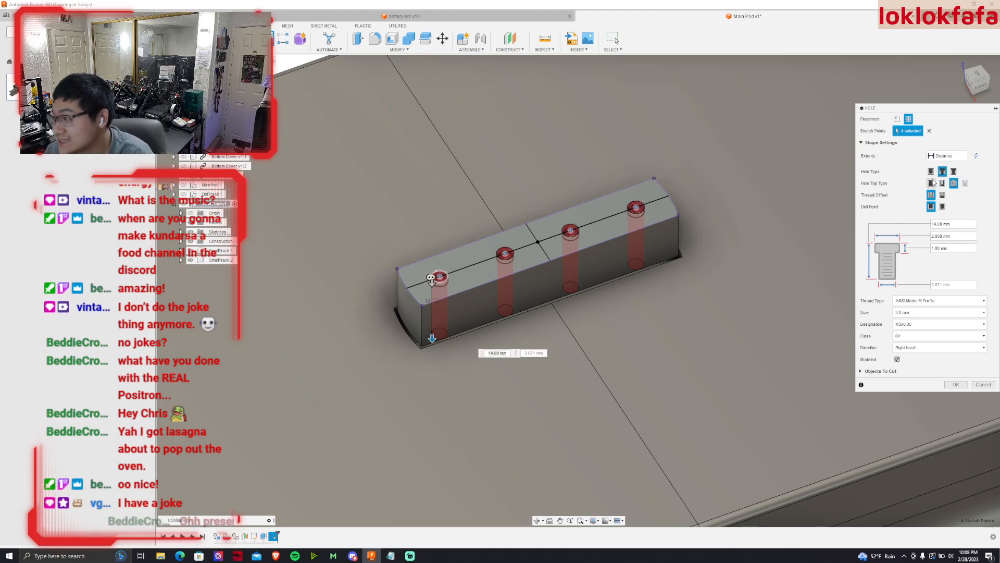
{"action": "left_click", "coordinate": [932, 183]}
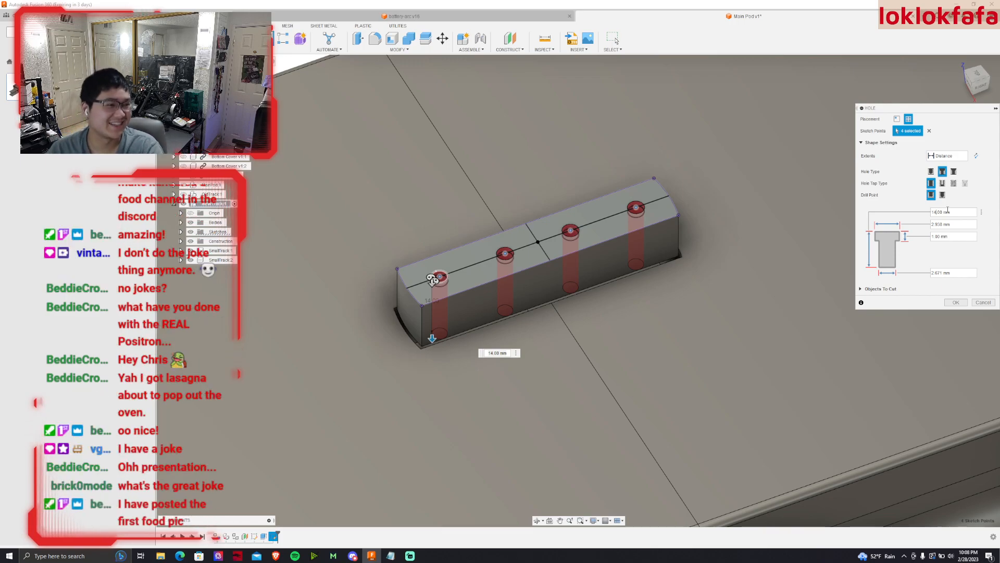
{"action": "type", "text": "10"}
{"action": "key", "text": "Tab"}
{"action": "key", "text": "End"}
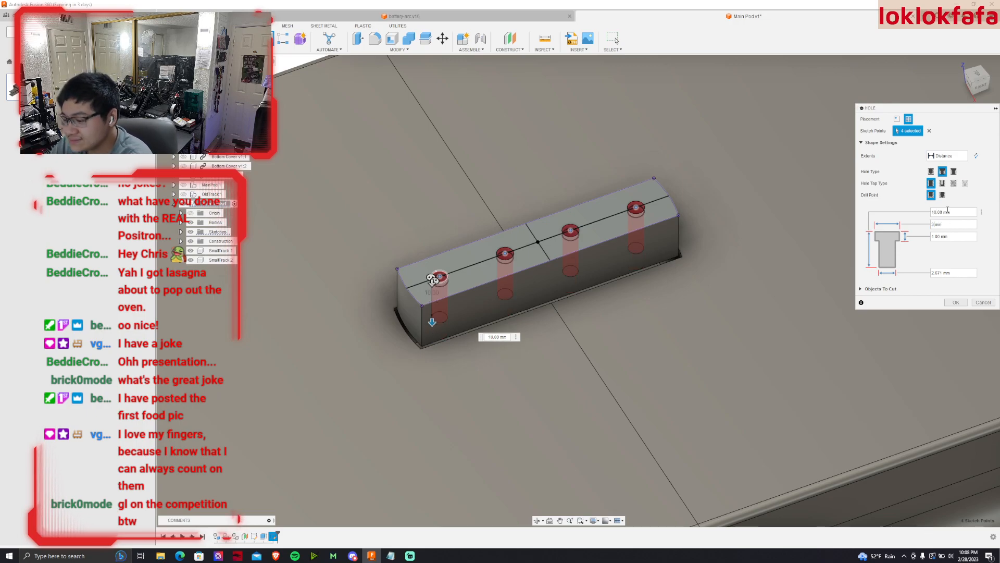
{"action": "type", "text": "3.5"}
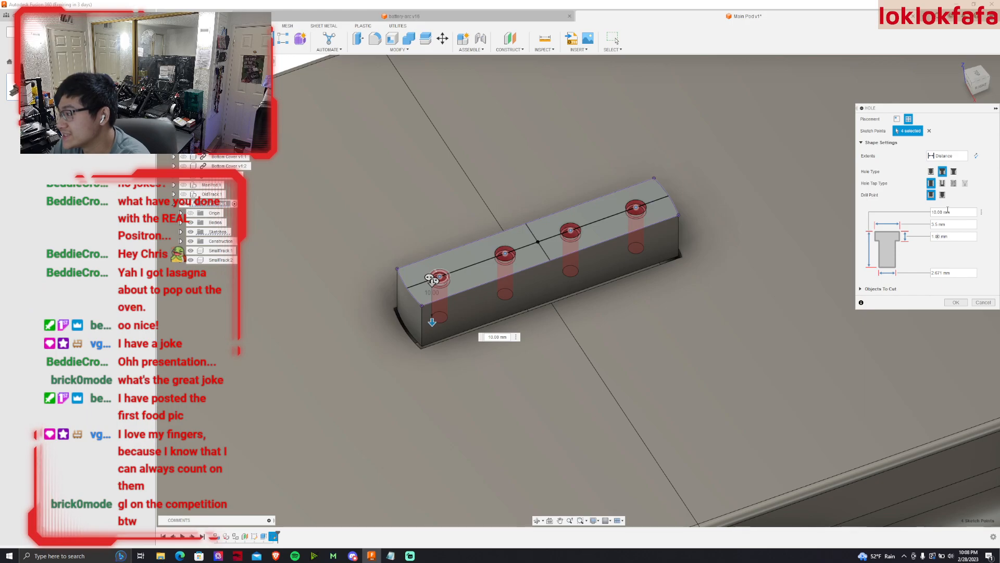
{"action": "key", "text": "Tab"}
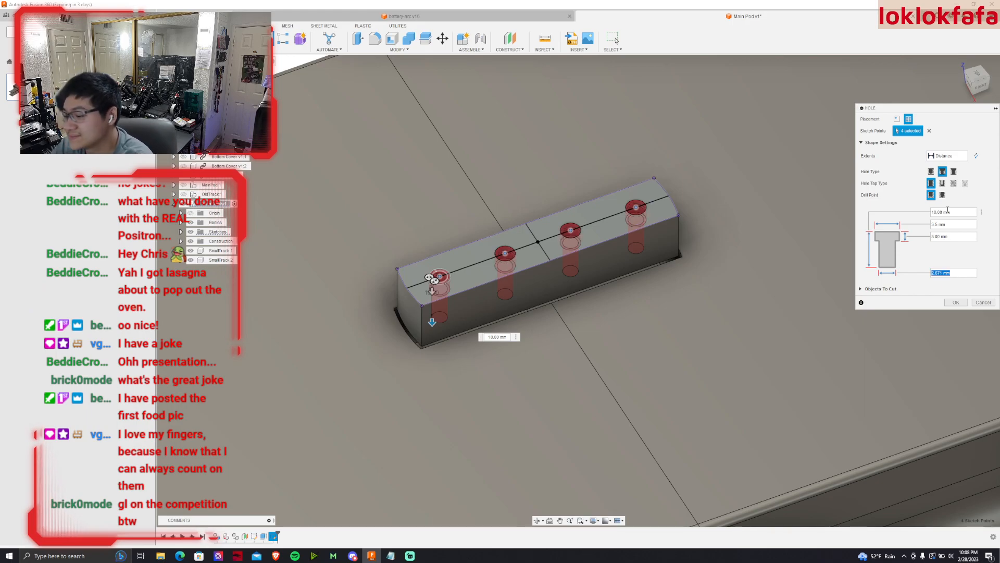
{"action": "key", "text": "End"}
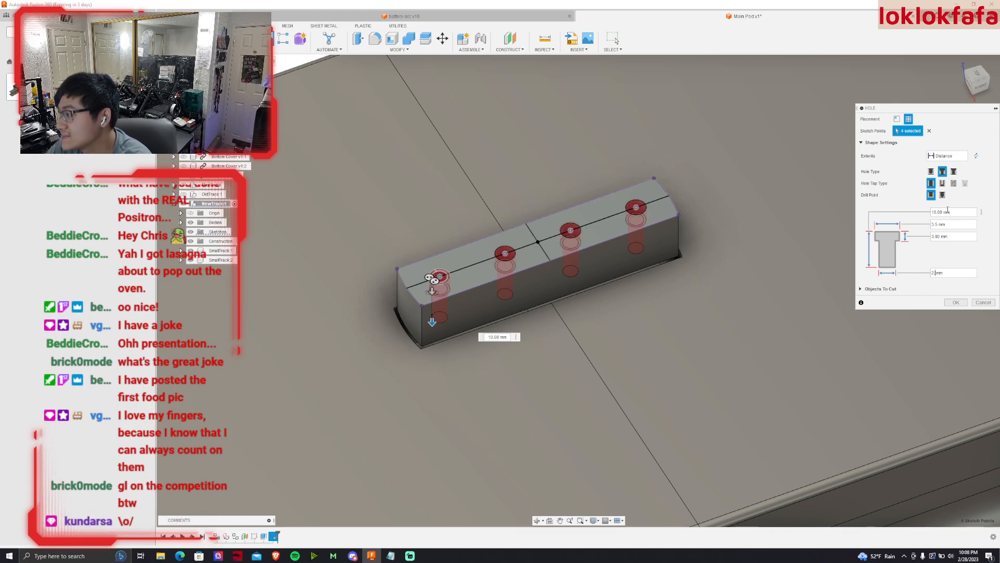
{"action": "type", "text": "3.5"}
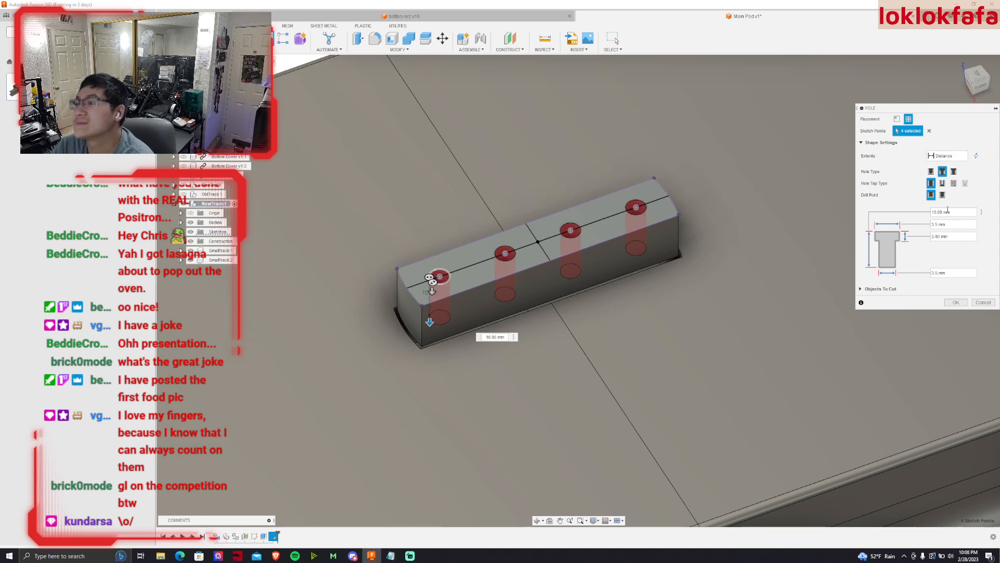
{"action": "key", "text": "Return"}
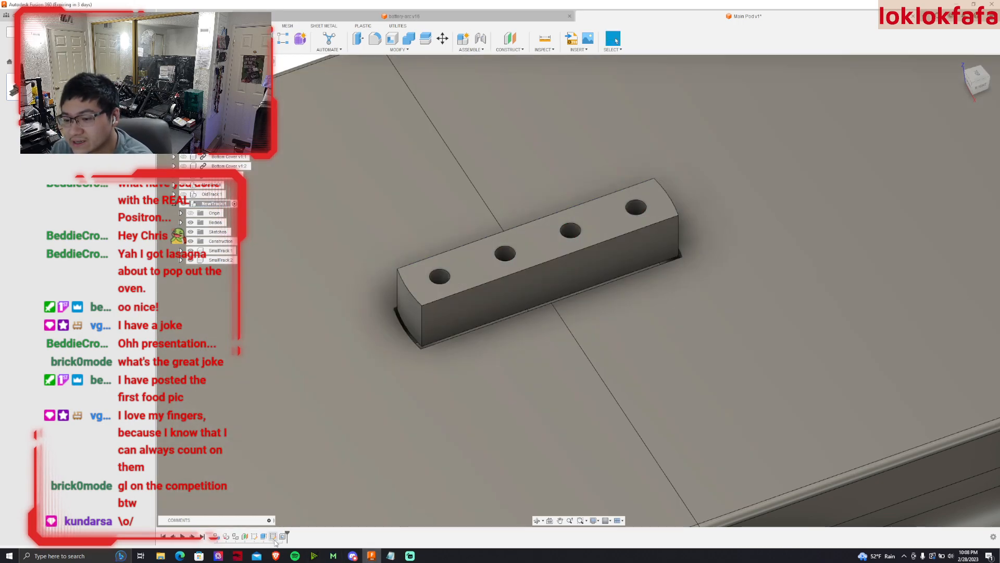
Edit the connector bar's hole feature and set the counterbore diameter to 6 mm.
{"action": "double_click", "coordinate": [273, 537]}
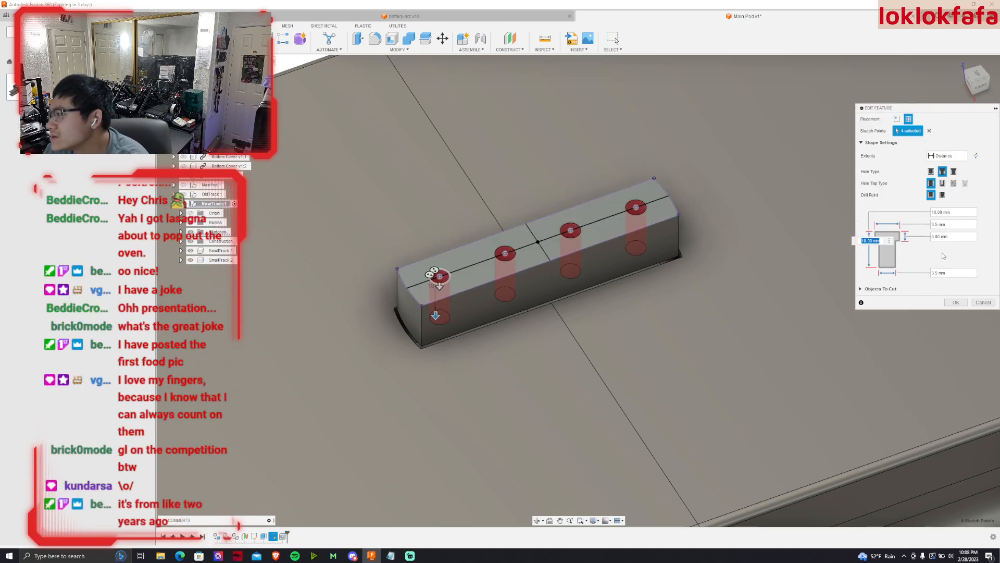
{"action": "left_click", "coordinate": [938, 224]}
{"action": "key", "text": "BackSpace"}
{"action": "key", "text": "BackSpace"}
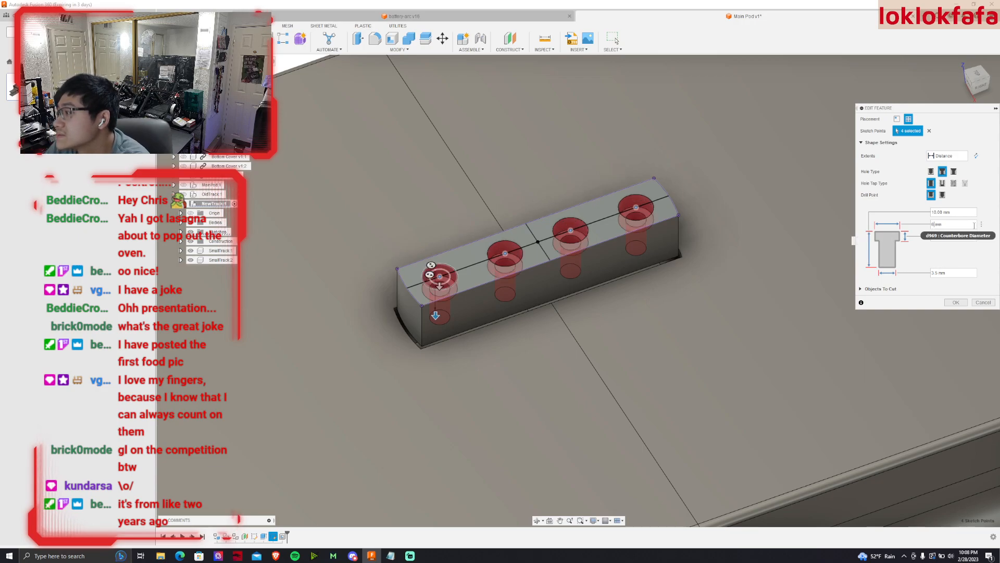
{"action": "key", "text": "Return"}
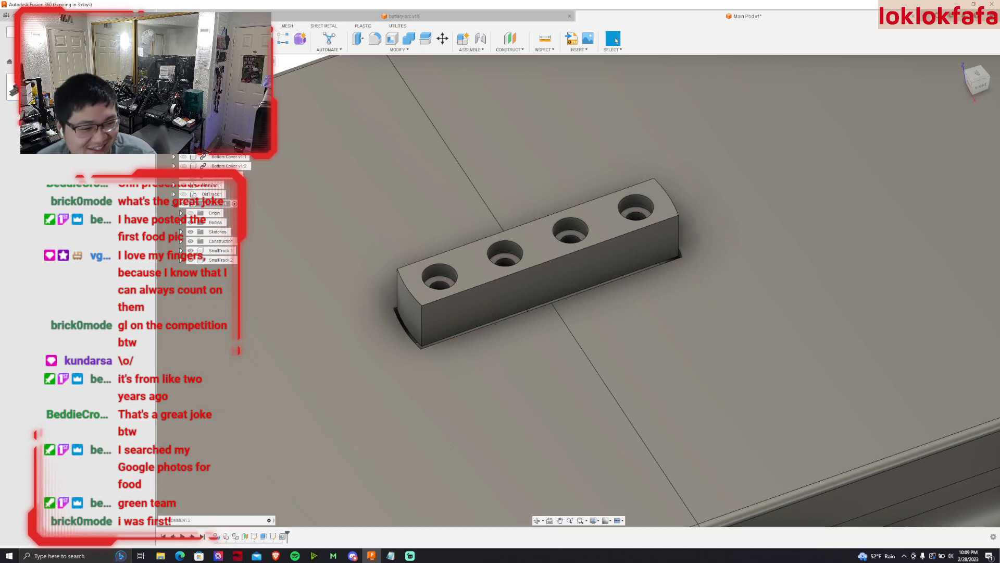
{"action": "key", "text": "super+d"}
{"action": "key", "text": "super+d"}
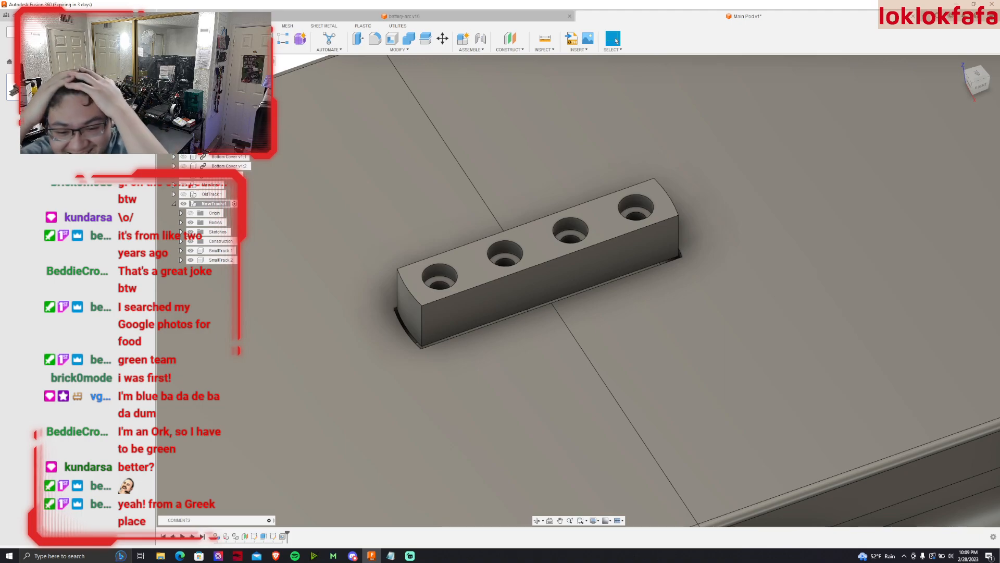
{"action": "scroll", "coordinate": [350, 268], "scroll_direction": "down", "scroll_amount": 6}
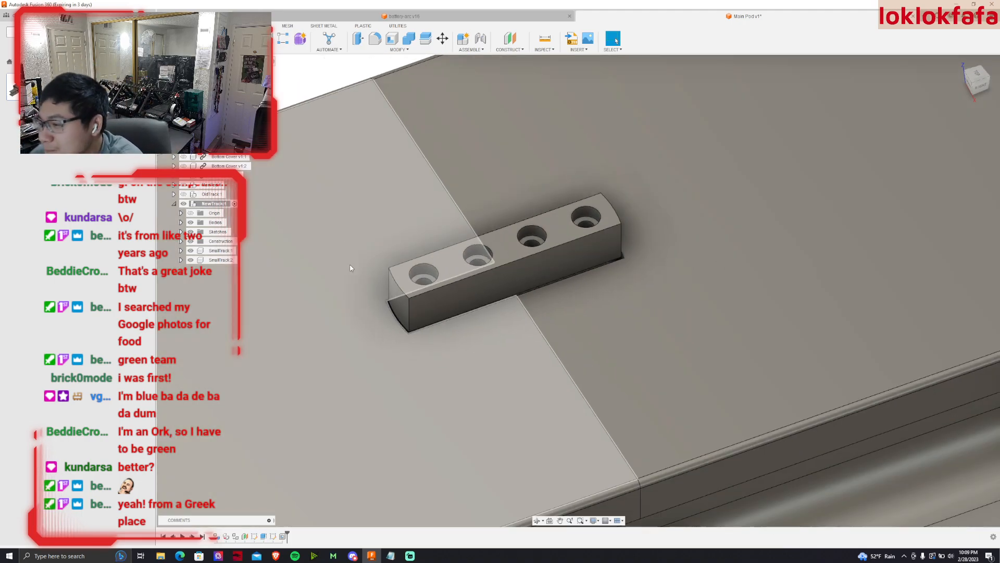
Rename the connector bar's body in the NewTrack component to 4-Joint.
{"action": "scroll", "coordinate": [527, 262], "scroll_direction": "up", "scroll_amount": 2}
{"action": "scroll", "coordinate": [381, 241], "scroll_direction": "up", "scroll_amount": 2}
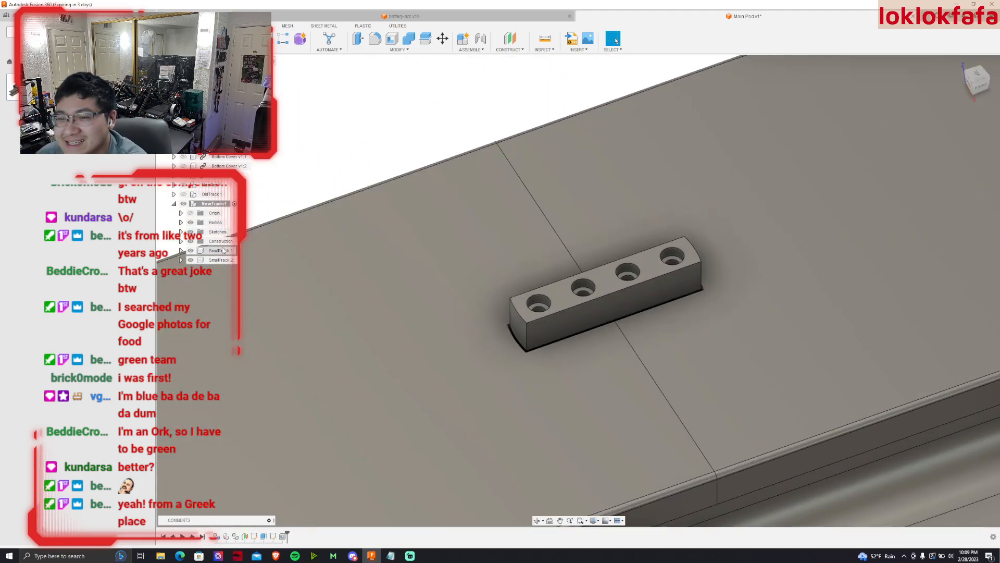
{"action": "scroll", "coordinate": [271, 252], "scroll_direction": "down", "scroll_amount": 2}
{"action": "scroll", "coordinate": [369, 229], "scroll_direction": "down", "scroll_amount": 3}
{"action": "scroll", "coordinate": [385, 119], "scroll_direction": "up", "scroll_amount": 2}
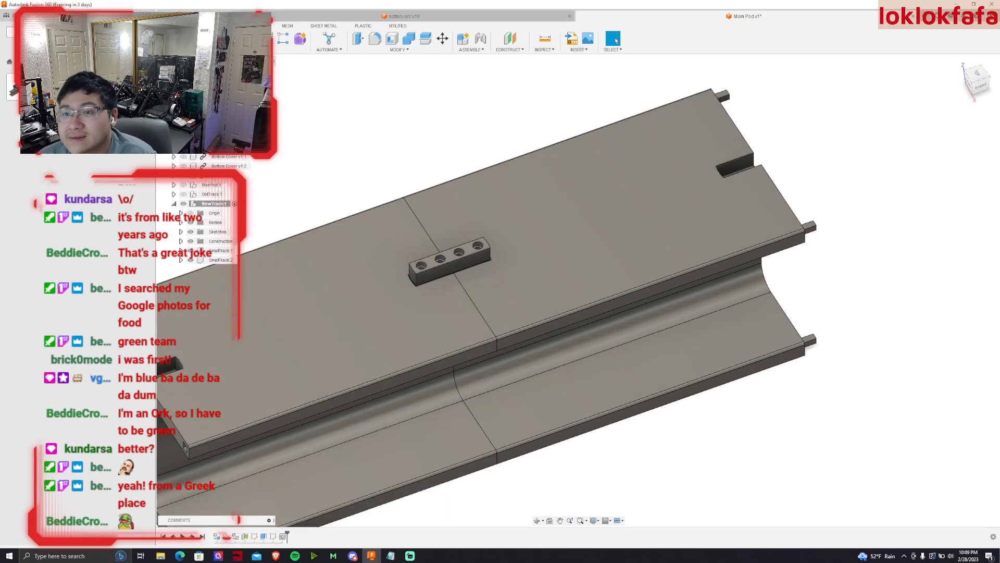
{"action": "scroll", "coordinate": [216, 252], "scroll_direction": "up", "scroll_amount": 2}
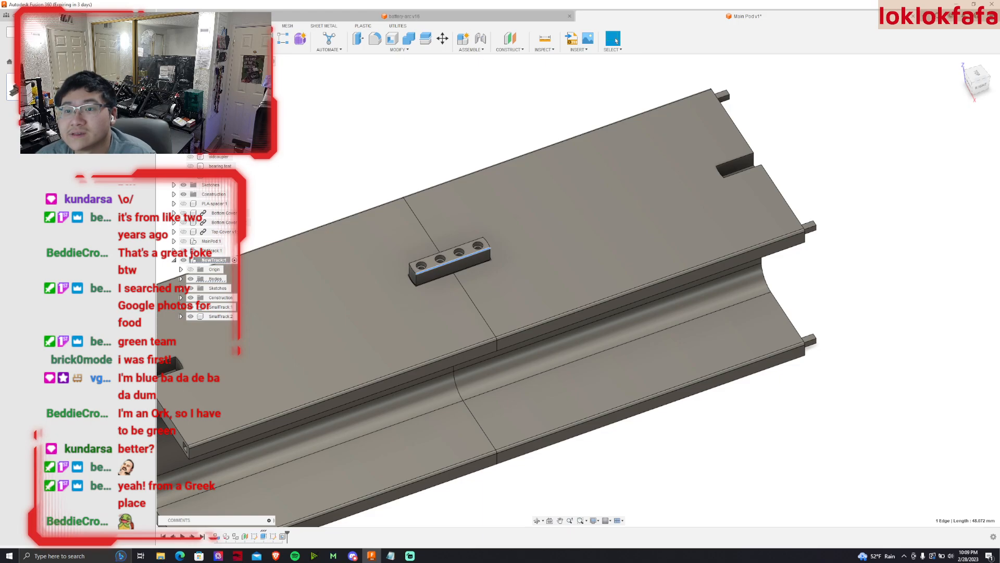
{"action": "scroll", "coordinate": [208, 234], "scroll_direction": "down", "scroll_amount": 2}
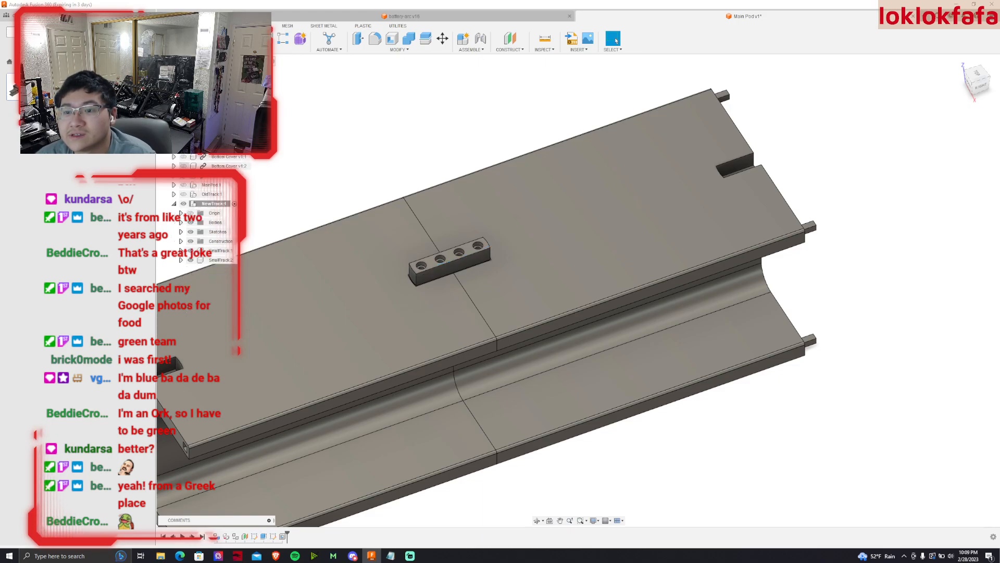
{"action": "left_click", "coordinate": [181, 222]}
{"action": "left_click", "coordinate": [222, 231]}
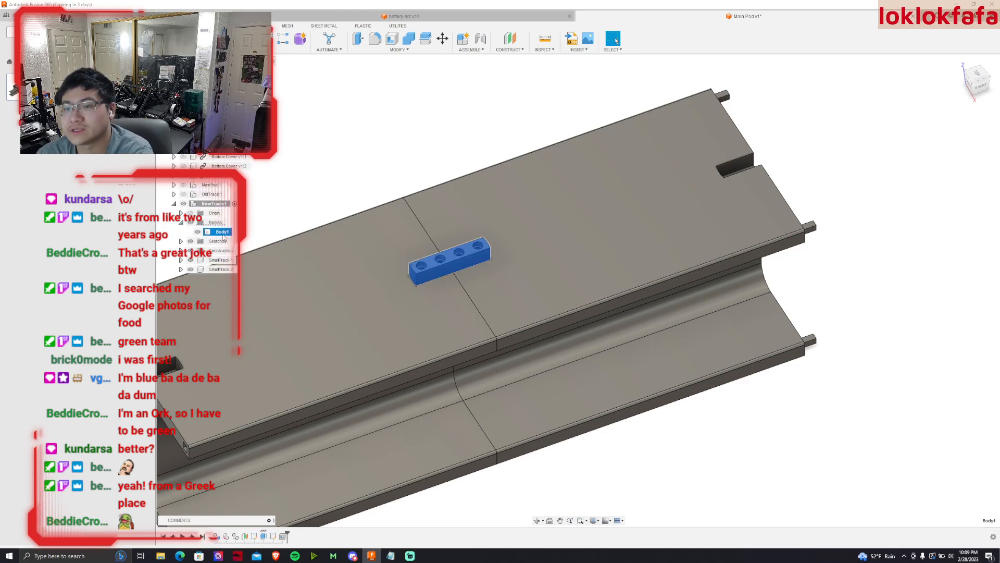
{"action": "type", "text": "4-lo"}
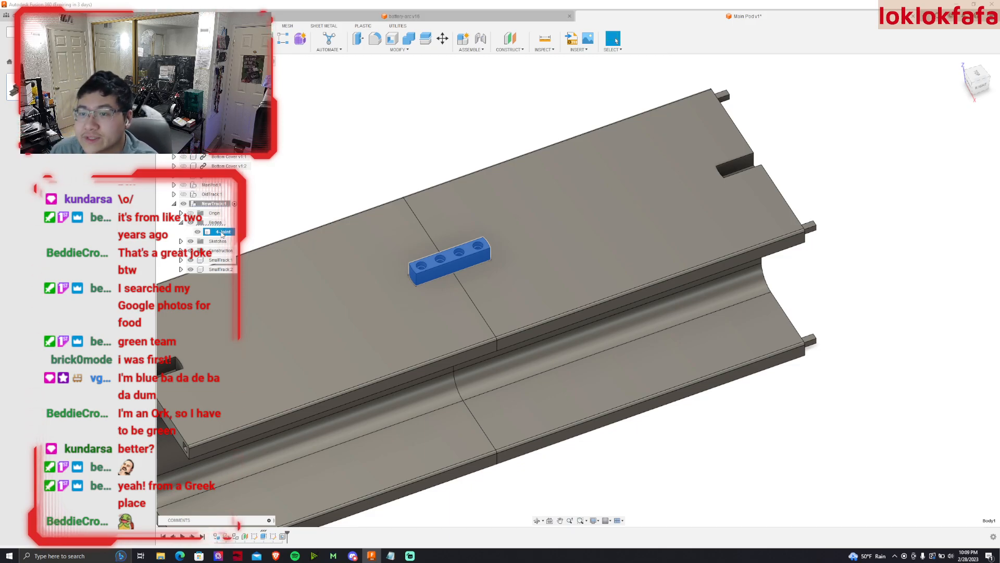
Create a component from the 4-Joint body and hide the second SmallTrack segment.
{"action": "right_click", "coordinate": [222, 232]}
{"action": "key", "text": "Escape"}
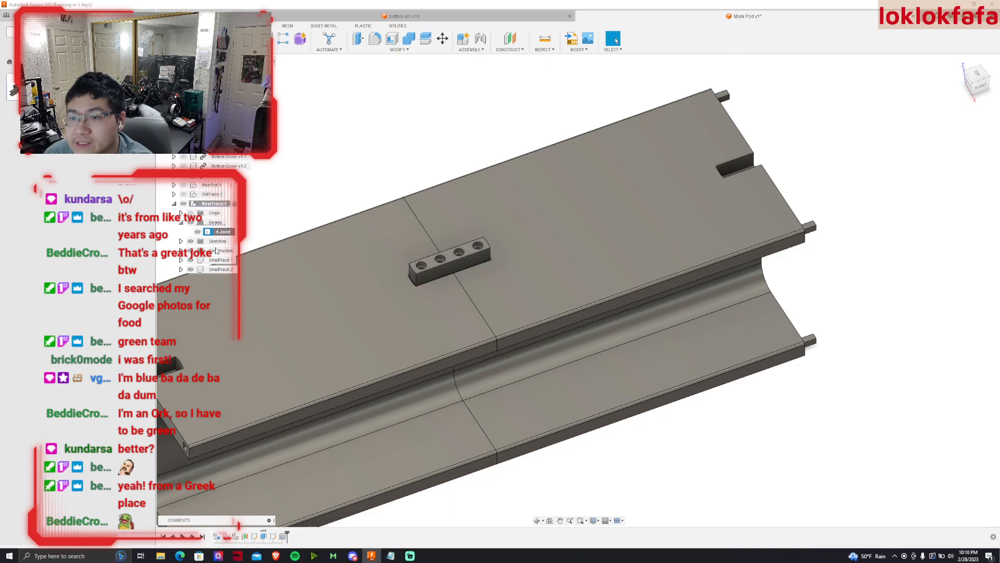
{"action": "right_click", "coordinate": [216, 260]}
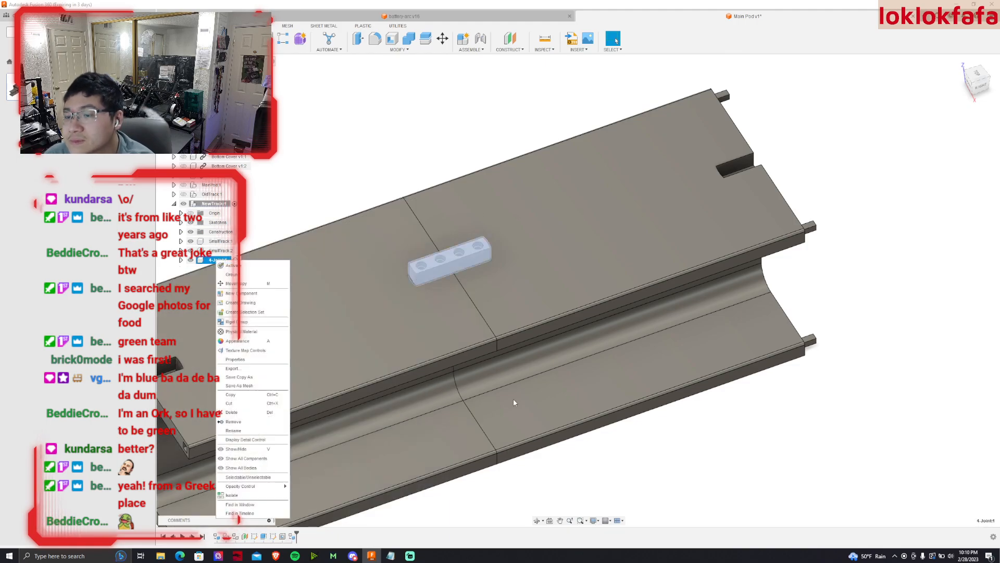
{"action": "left_click", "coordinate": [504, 368]}
{"action": "left_click", "coordinate": [191, 250]}
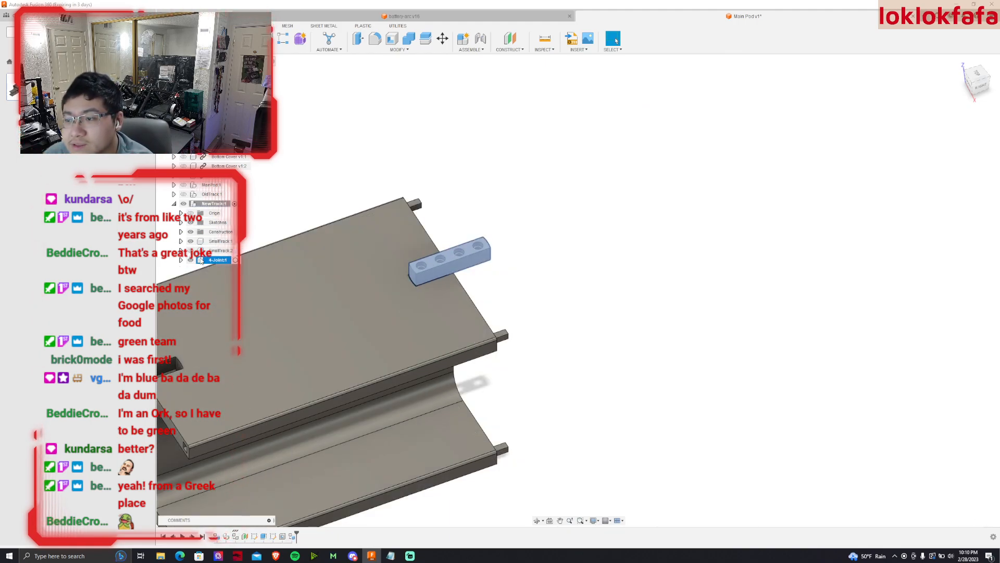
Move the 4-Joint component inside the first SmallTrack component and expand that component to show its contents.
{"action": "scroll", "coordinate": [695, 208], "scroll_direction": "down", "scroll_amount": 3}
{"action": "scroll", "coordinate": [409, 270], "scroll_direction": "up", "scroll_amount": 3}
{"action": "double_click", "coordinate": [208, 261]}
{"action": "left_click", "coordinate": [198, 260]}
{"action": "left_click_drag", "start_coordinate": [210, 242], "coordinate": [211, 243]}
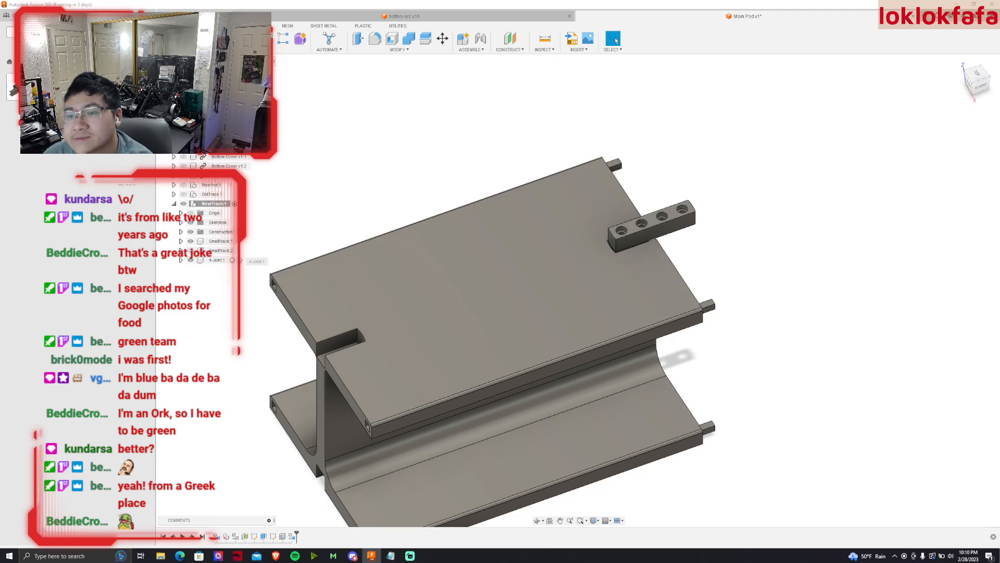
{"action": "left_click", "coordinate": [181, 241]}
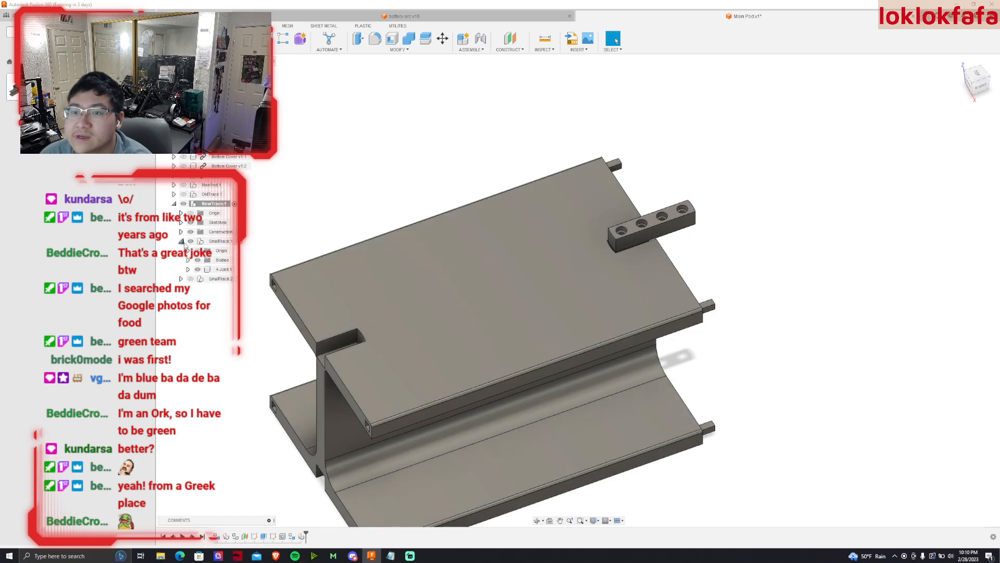
{"action": "left_click", "coordinate": [222, 269]}
{"action": "left_click", "coordinate": [481, 38]}
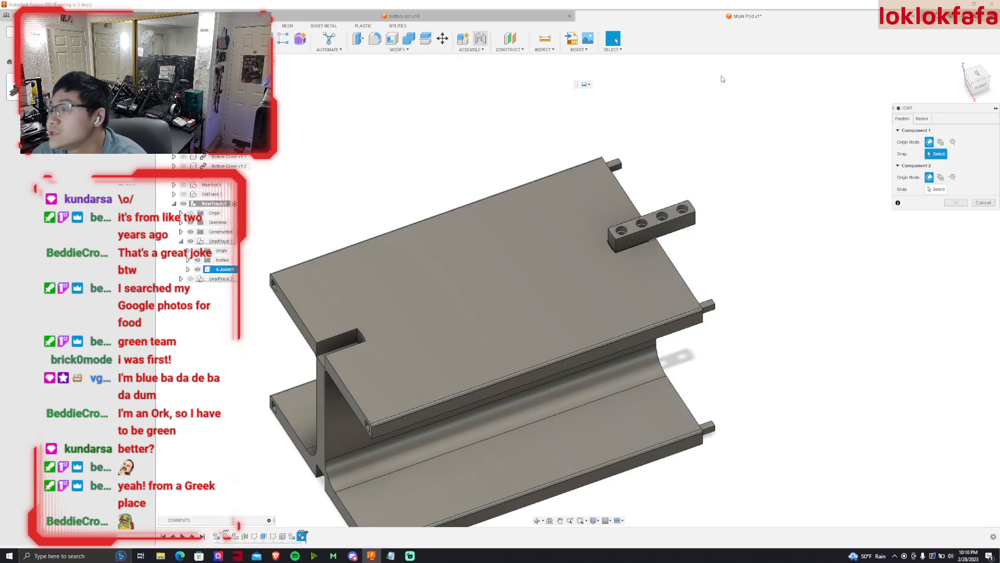
{"action": "mouse_move", "coordinate": [980, 90]}
{"action": "left_mouse_down"}
{"action": "mouse_move", "coordinate": [969, 78]}
{"action": "mouse_move", "coordinate": [962, 85]}
{"action": "mouse_move", "coordinate": [975, 82]}
{"action": "left_mouse_up"}
{"action": "scroll", "coordinate": [701, 291], "scroll_direction": "up", "scroll_amount": 4}
{"action": "left_click", "coordinate": [974, 82]}
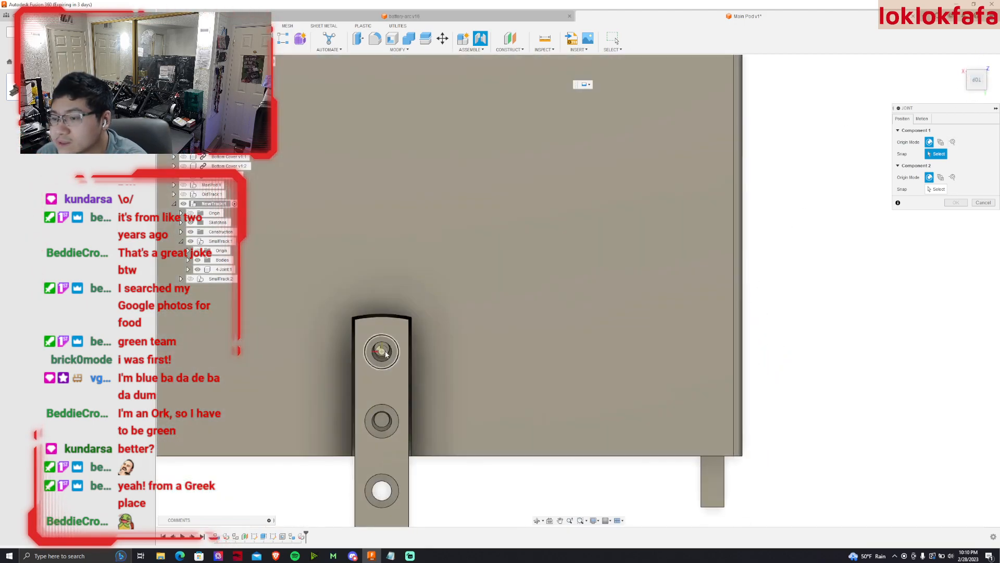
{"action": "scroll", "coordinate": [423, 326], "scroll_direction": "up", "scroll_amount": 5}
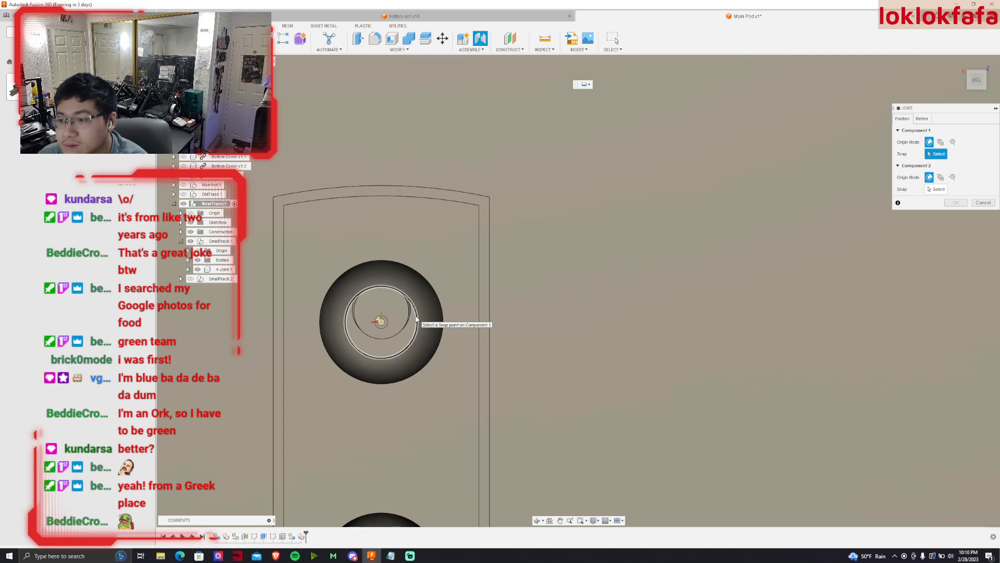
{"action": "scroll", "coordinate": [417, 318], "scroll_direction": "down", "scroll_amount": 5}
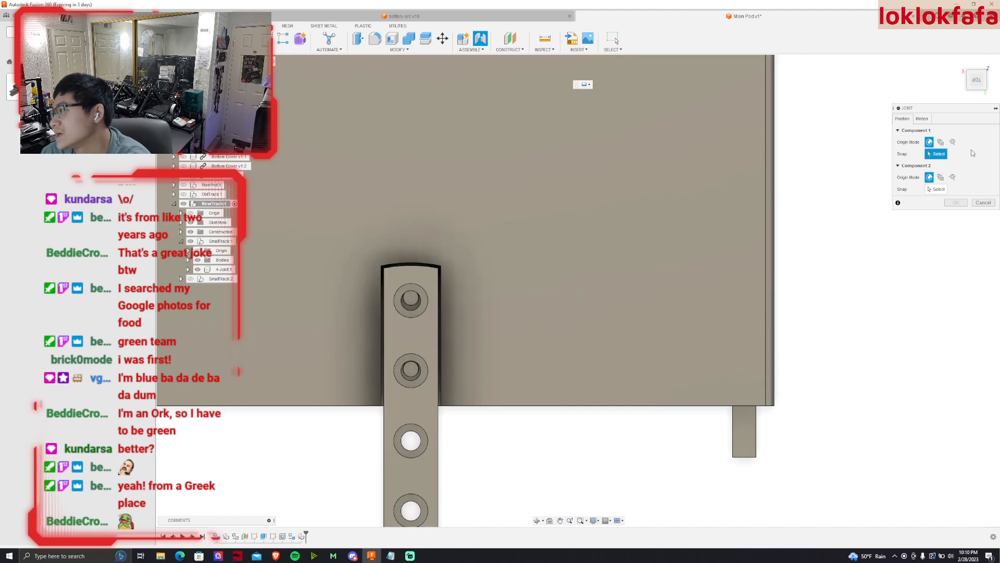
{"action": "key", "text": "Escape"}
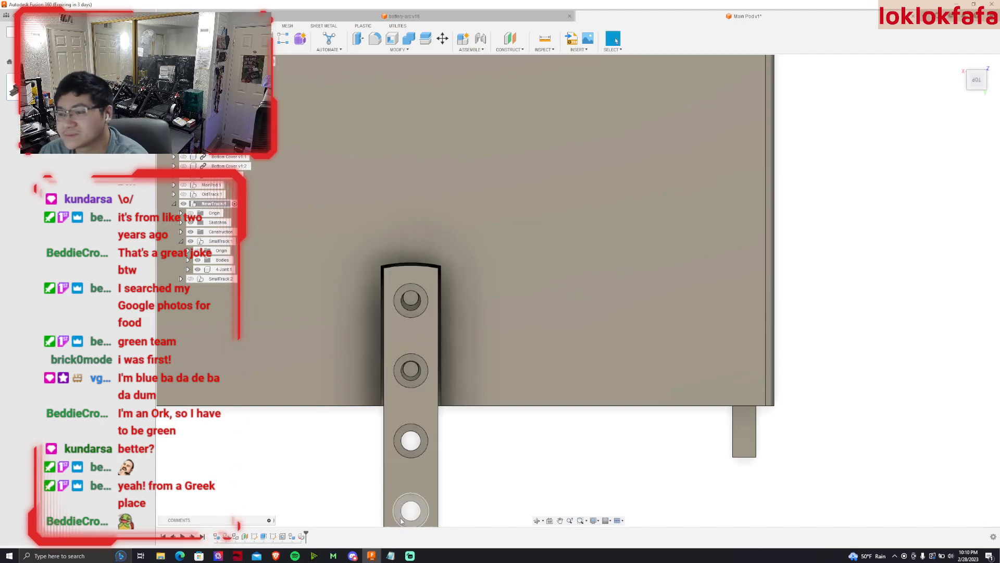
Open the connector bar's hole-point sketch for editing and show the second SmallTrack segment again.
{"action": "double_click", "coordinate": [270, 537]}
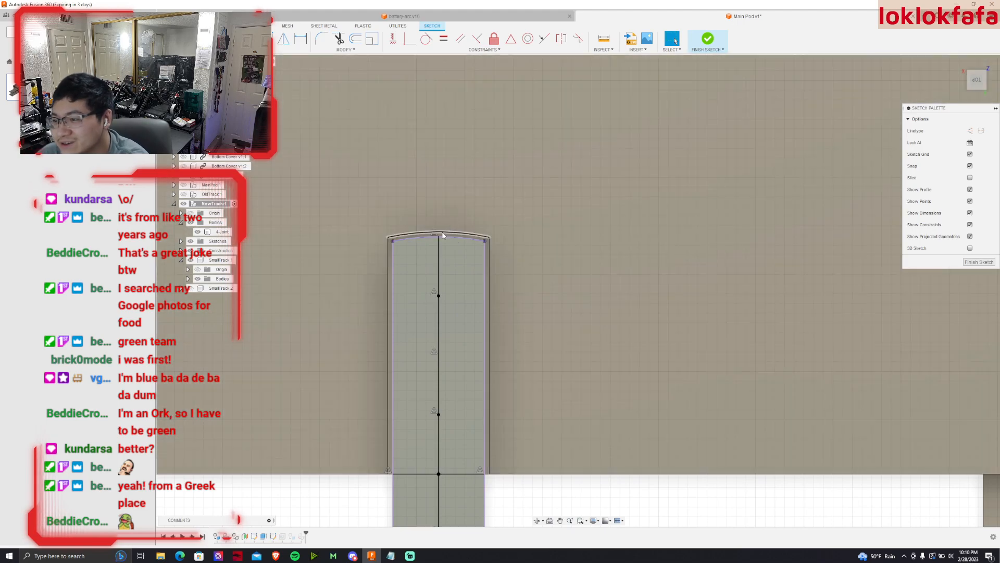
{"action": "scroll", "coordinate": [323, 236], "scroll_direction": "down", "scroll_amount": 5}
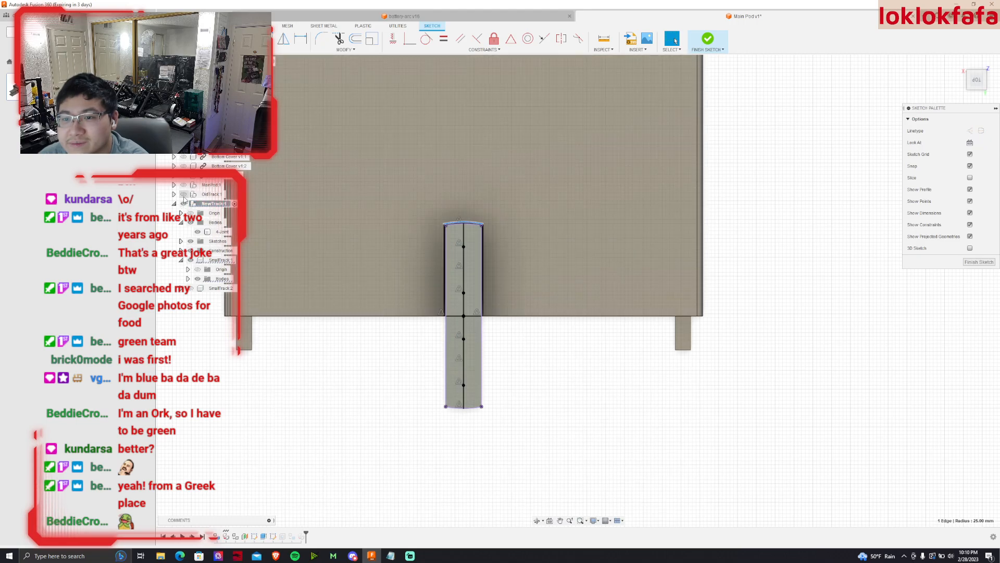
{"action": "scroll", "coordinate": [448, 396], "scroll_direction": "up", "scroll_amount": 4}
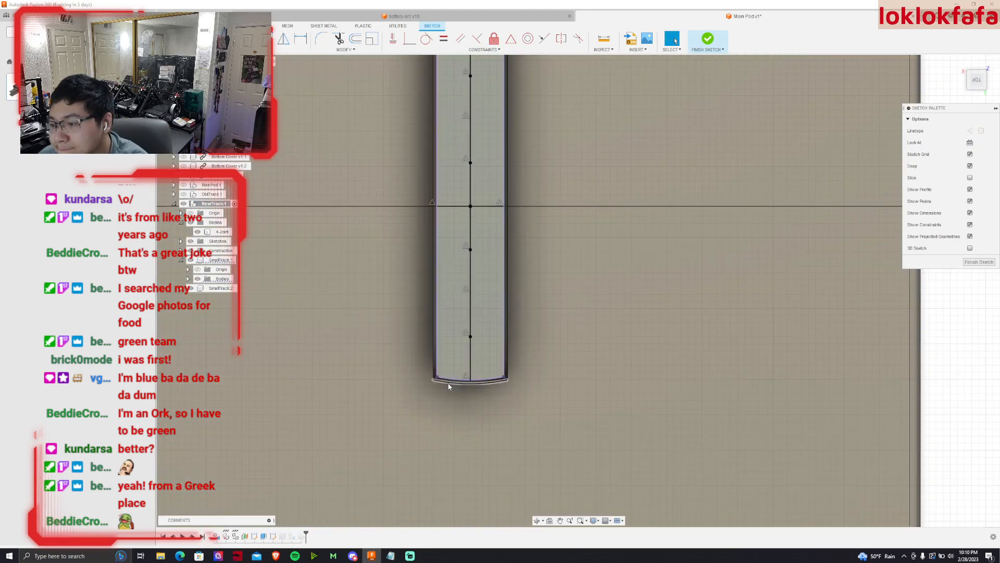
{"action": "left_click", "coordinate": [448, 382]}
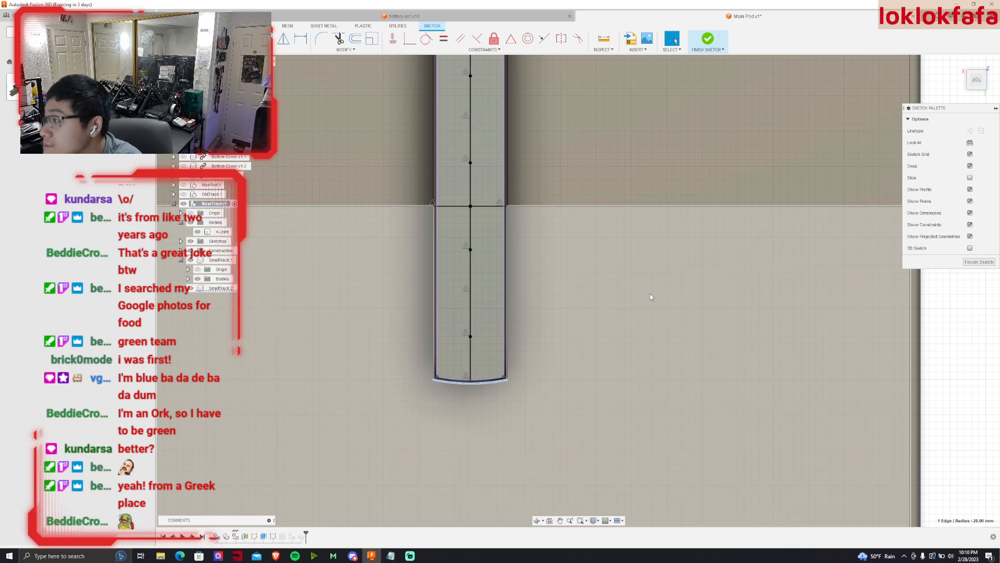
{"action": "left_click", "coordinate": [970, 142]}
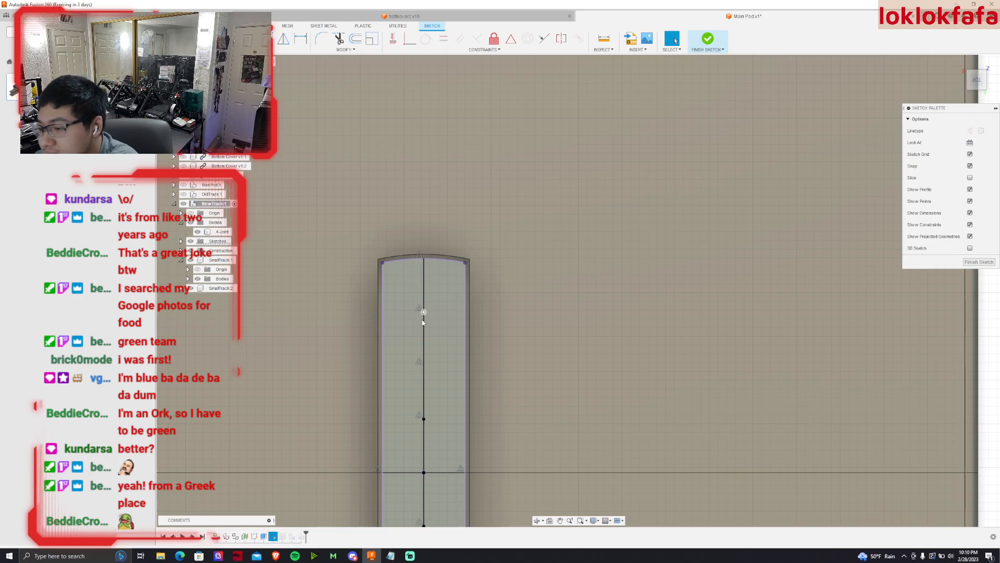
Delete the old centreline segments and their hole points from the sketch.
{"action": "scroll", "coordinate": [435, 353], "scroll_direction": "down", "scroll_amount": 2}
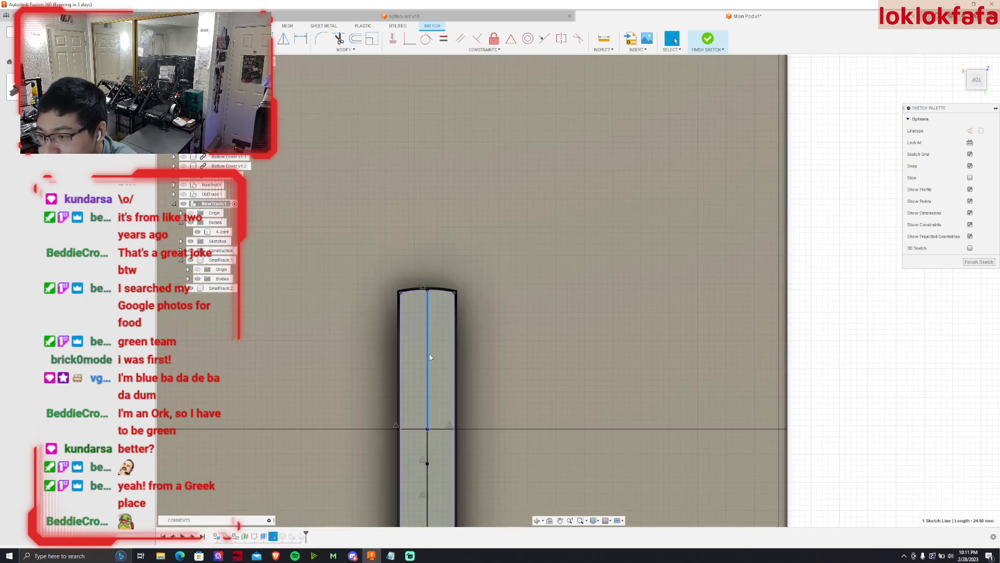
{"action": "scroll", "coordinate": [439, 361], "scroll_direction": "down", "scroll_amount": 2}
{"action": "scroll", "coordinate": [424, 445], "scroll_direction": "up", "scroll_amount": 2}
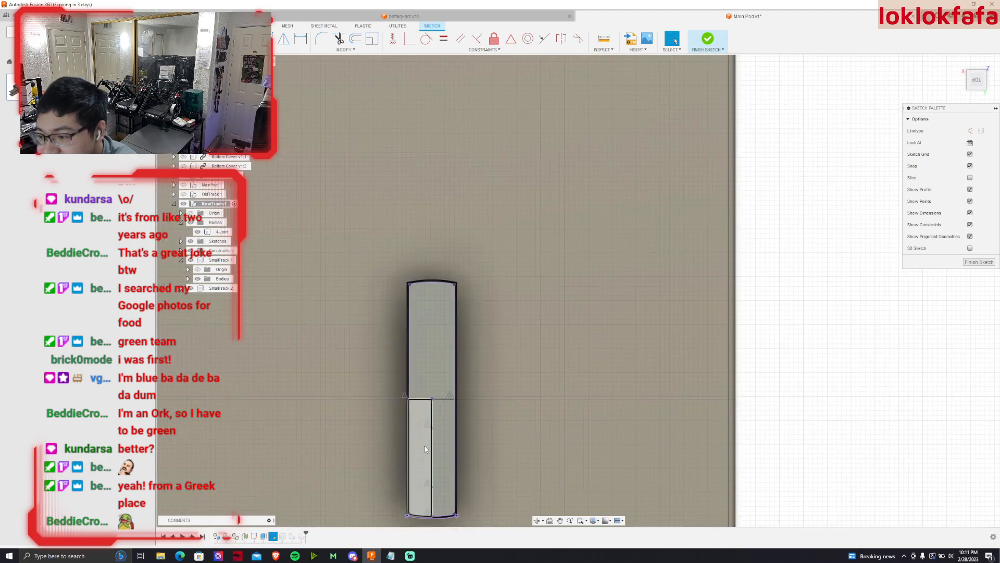
{"action": "key", "text": "Delete"}
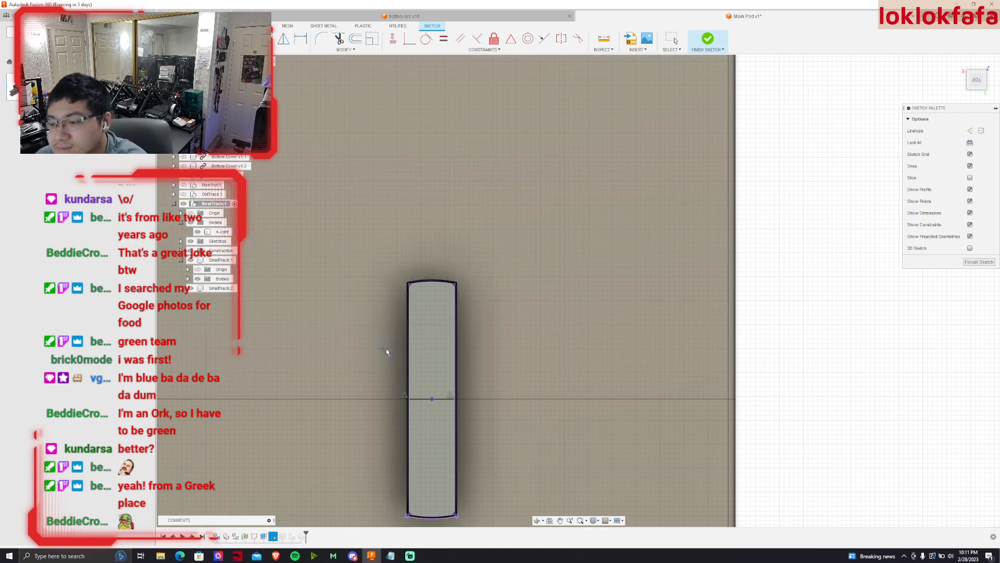
{"action": "left_click", "coordinate": [435, 398]}
{"action": "scroll", "coordinate": [438, 314], "scroll_direction": "up", "scroll_amount": 4}
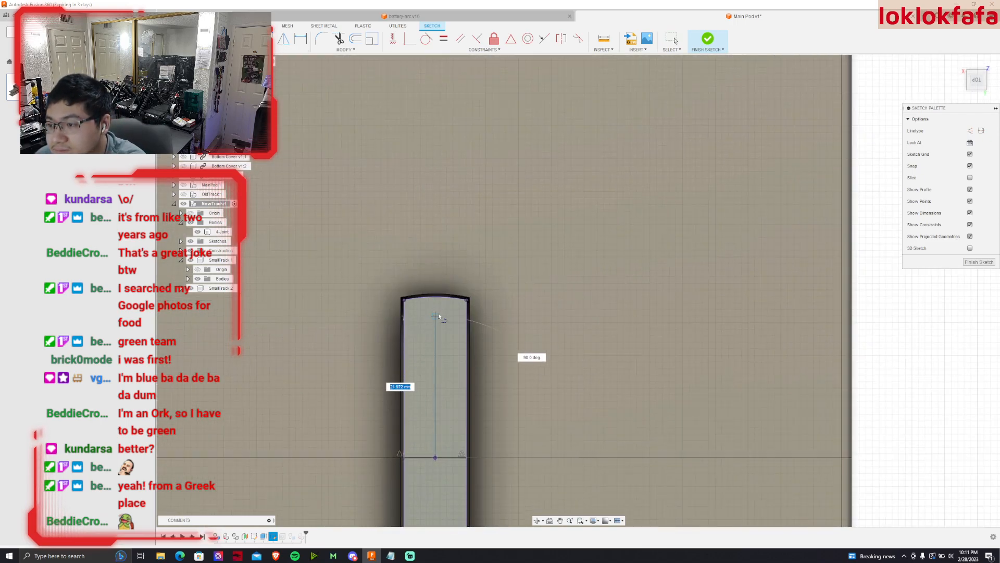
{"action": "key", "text": "Escape"}
{"action": "scroll", "coordinate": [448, 291], "scroll_direction": "down", "scroll_amount": 5}
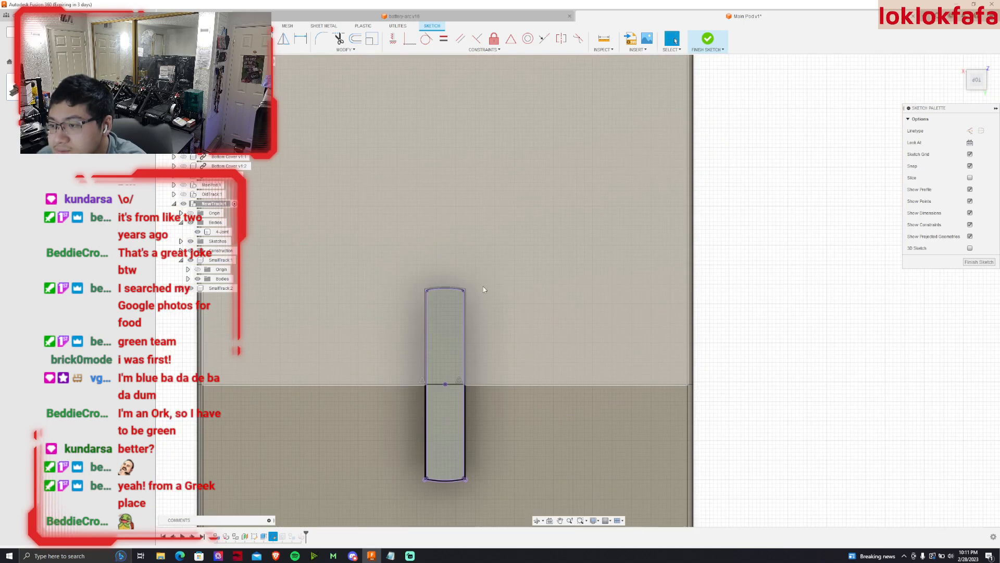
Project the slot's curved end edges into the sketch and draw the centreline in two halves from the bar's middle to each end arc.
{"action": "key", "text": "p"}
{"action": "key", "text": "Return"}
{"action": "scroll", "coordinate": [453, 411], "scroll_direction": "up", "scroll_amount": 2}
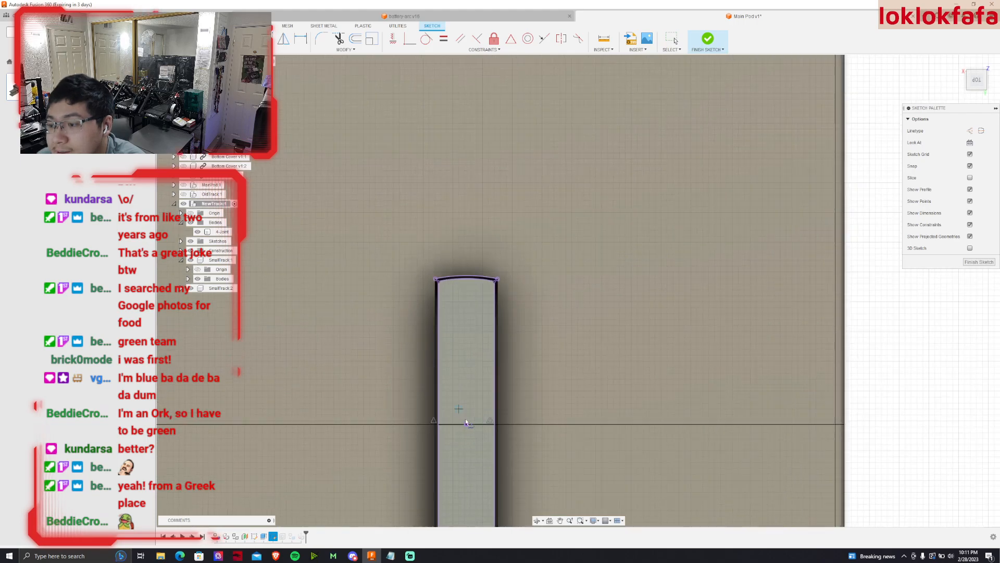
{"action": "left_click", "coordinate": [468, 425]}
{"action": "scroll", "coordinate": [467, 424], "scroll_direction": "down", "scroll_amount": 2}
{"action": "left_click", "coordinate": [453, 283]}
{"action": "scroll", "coordinate": [454, 264], "scroll_direction": "down", "scroll_amount": 1}
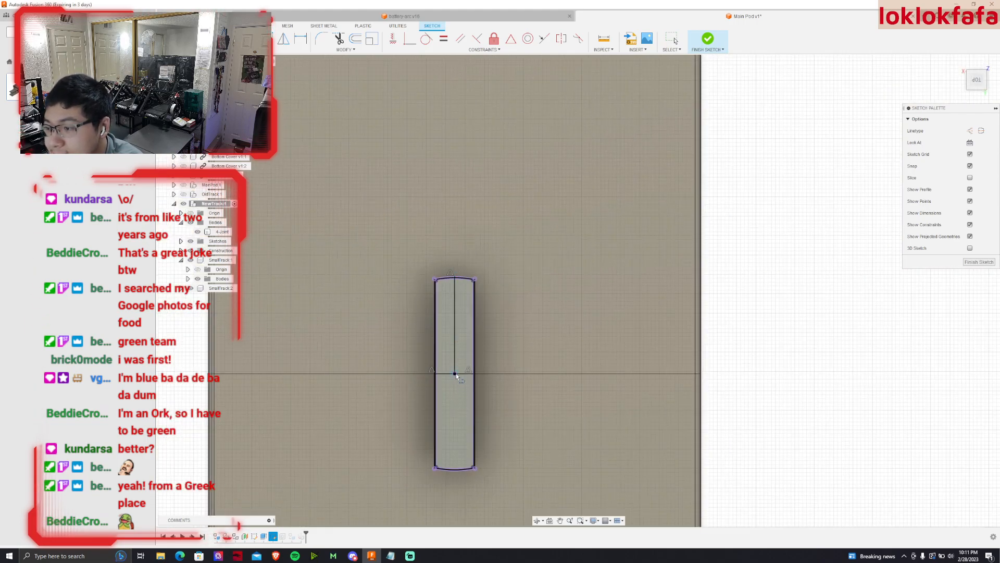
{"action": "left_click", "coordinate": [454, 468]}
{"action": "key", "text": "Escape"}
{"action": "scroll", "coordinate": [449, 482], "scroll_direction": "up", "scroll_amount": 2}
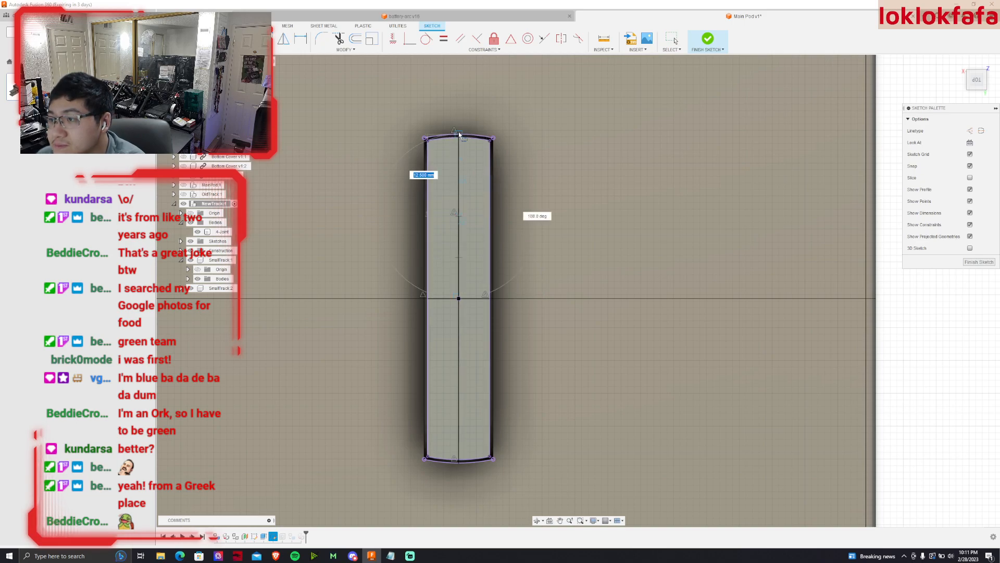
{"action": "left_click", "coordinate": [458, 380]}
{"action": "key", "text": "Escape"}
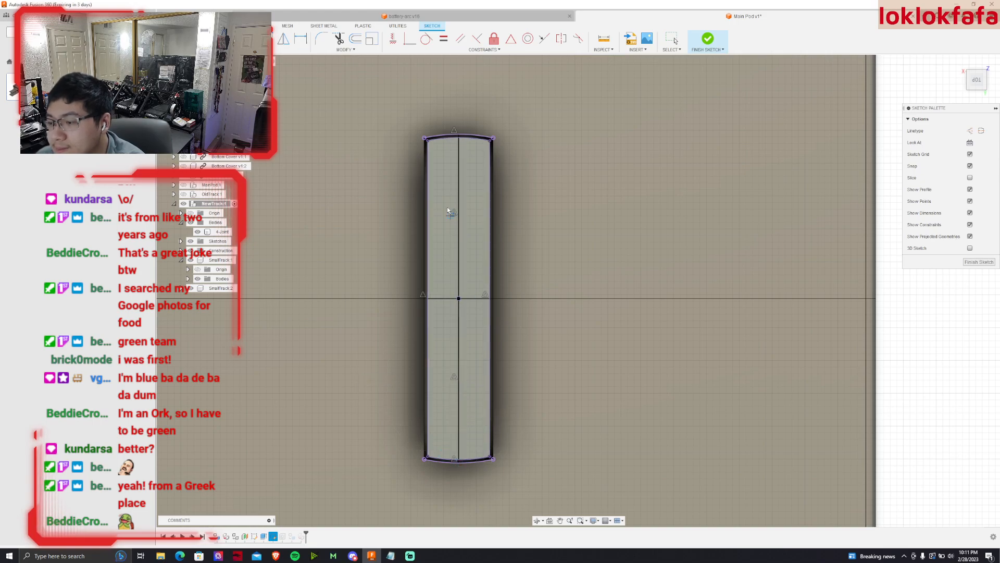
Place four sketch points on the new centreline, one at the middle of each quarter of the bar.
{"action": "left_click", "coordinate": [291, 49]}
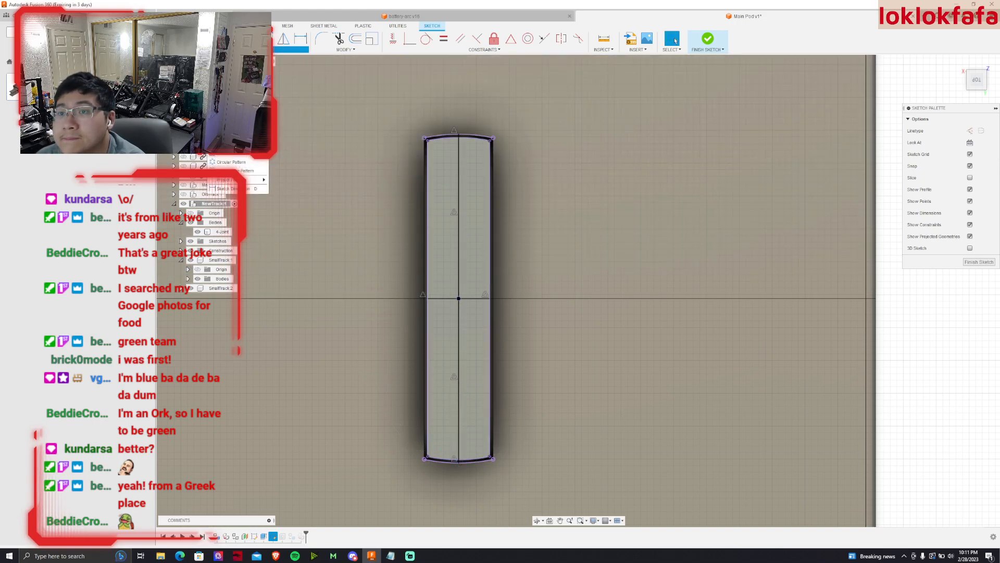
{"action": "left_click", "coordinate": [673, 40]}
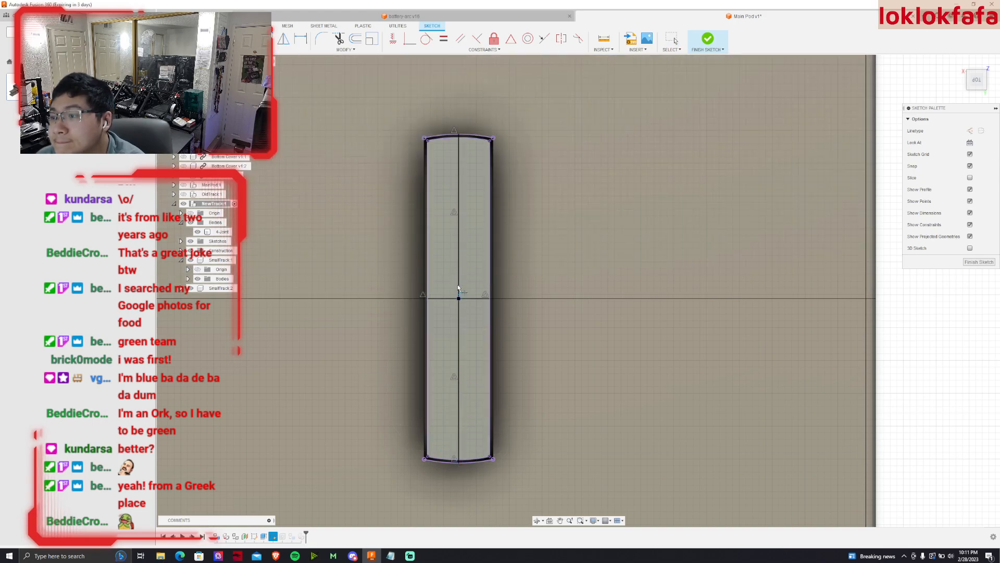
{"action": "left_click", "coordinate": [458, 175]}
{"action": "left_click", "coordinate": [459, 257]}
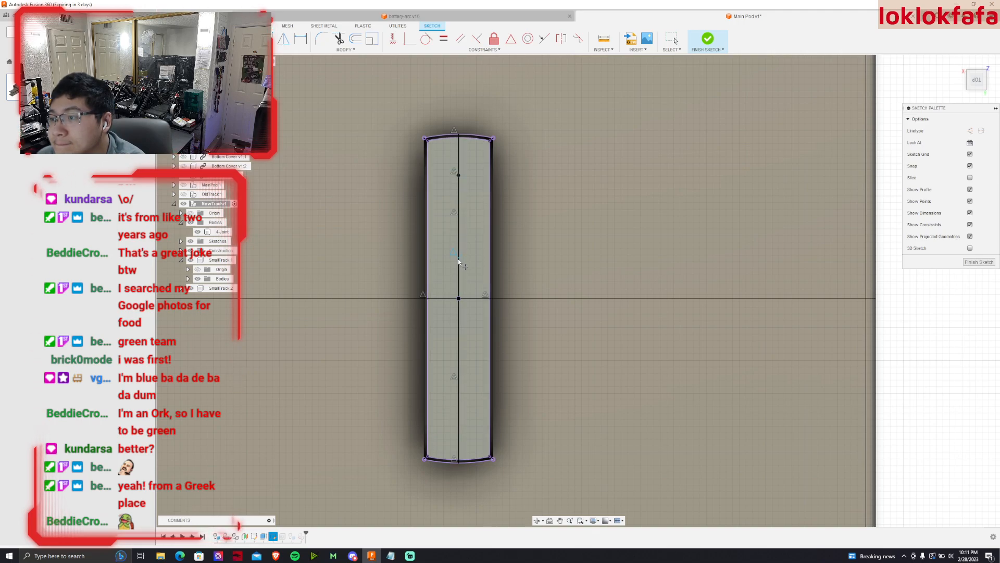
{"action": "left_click", "coordinate": [459, 339]}
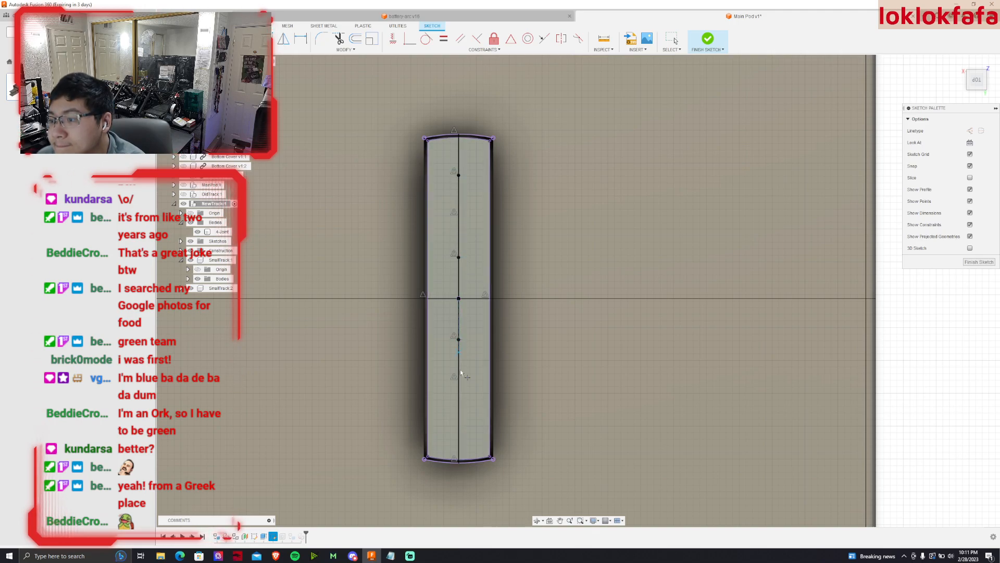
{"action": "left_click", "coordinate": [458, 421]}
{"action": "key", "text": "Escape"}
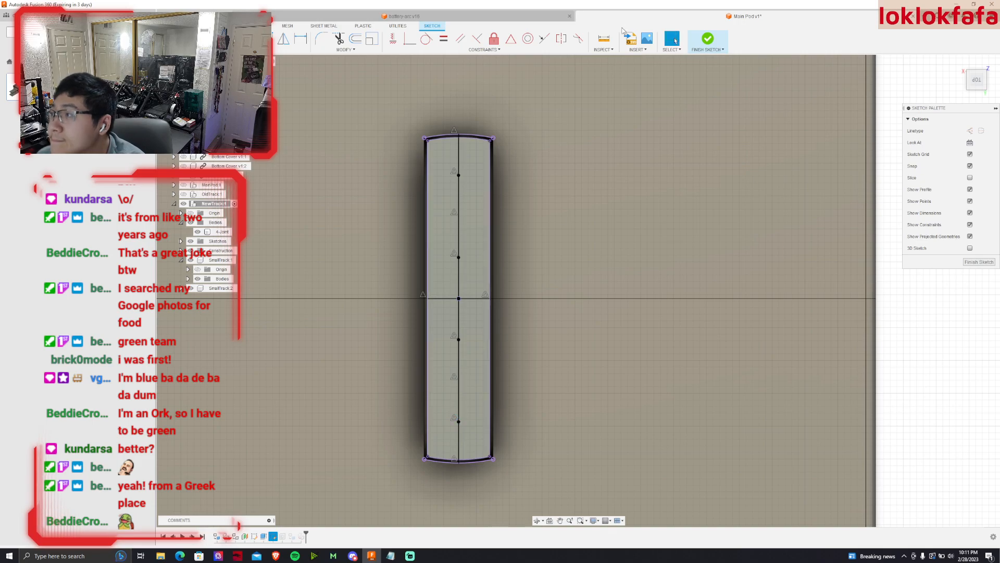
Finish the sketch and reassign the connector bar's counterbored Hole feature to the four new sketch points.
{"action": "left_click", "coordinate": [707, 41]}
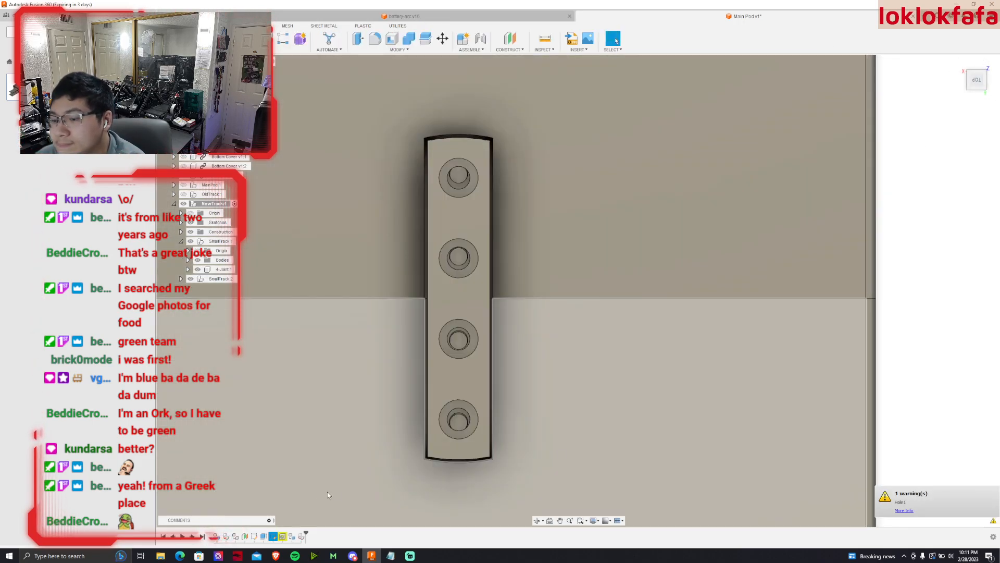
{"action": "double_click", "coordinate": [291, 536]}
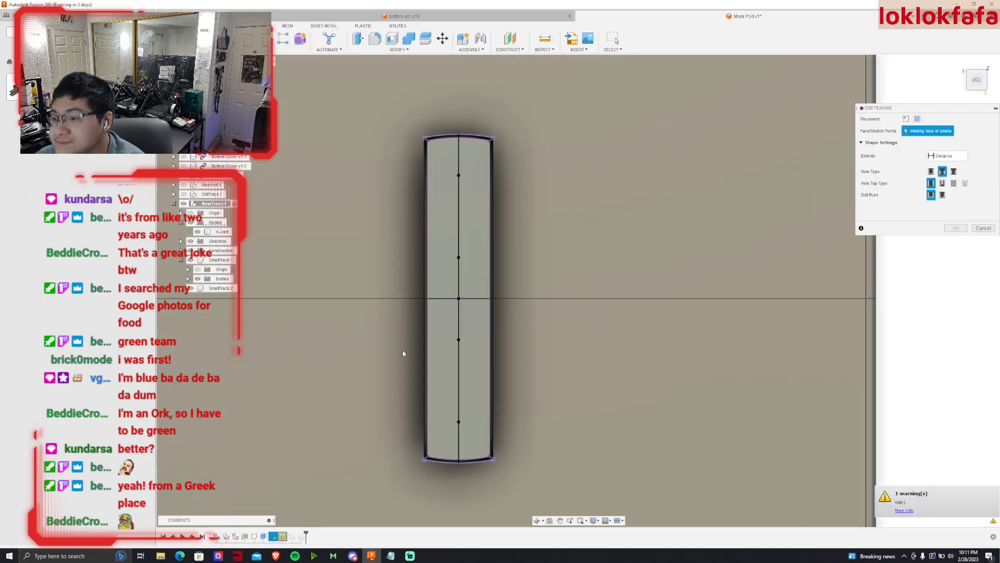
{"action": "left_click", "coordinate": [458, 176]}
{"action": "left_click", "coordinate": [458, 258]}
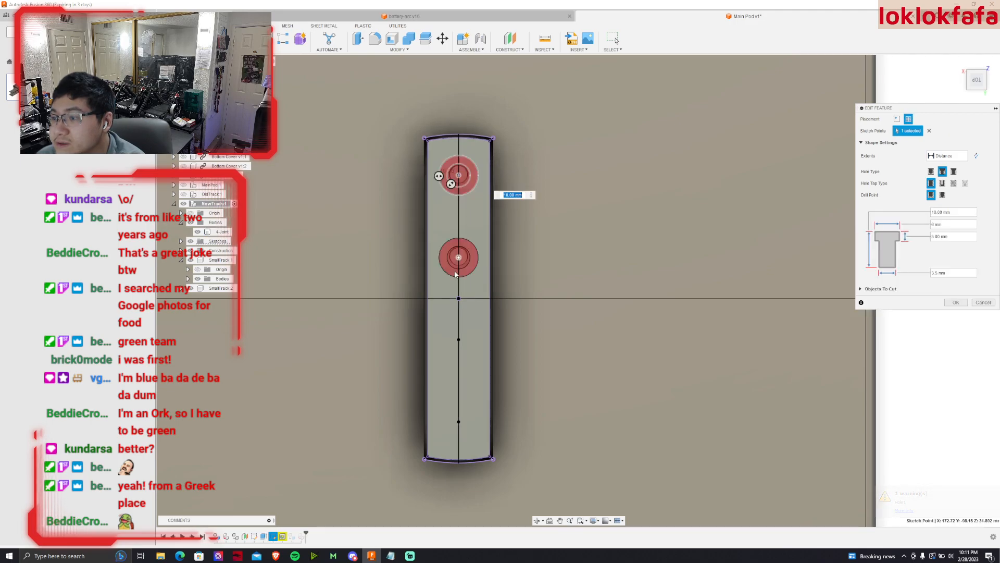
{"action": "left_click", "coordinate": [459, 339]}
{"action": "scroll", "coordinate": [457, 425], "scroll_direction": "up", "scroll_amount": 3}
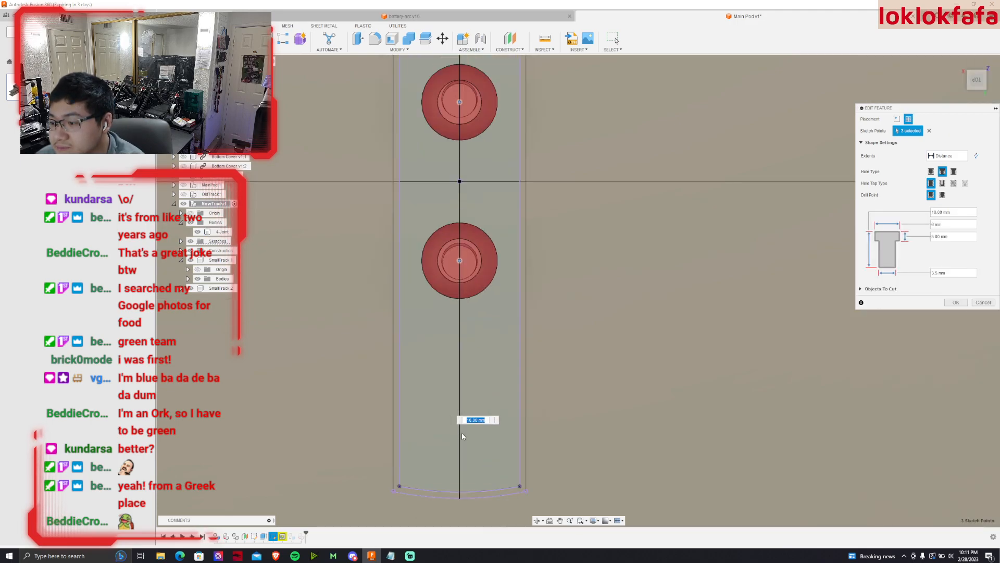
{"action": "scroll", "coordinate": [452, 427], "scroll_direction": "down", "scroll_amount": 3}
{"action": "left_click", "coordinate": [455, 422]}
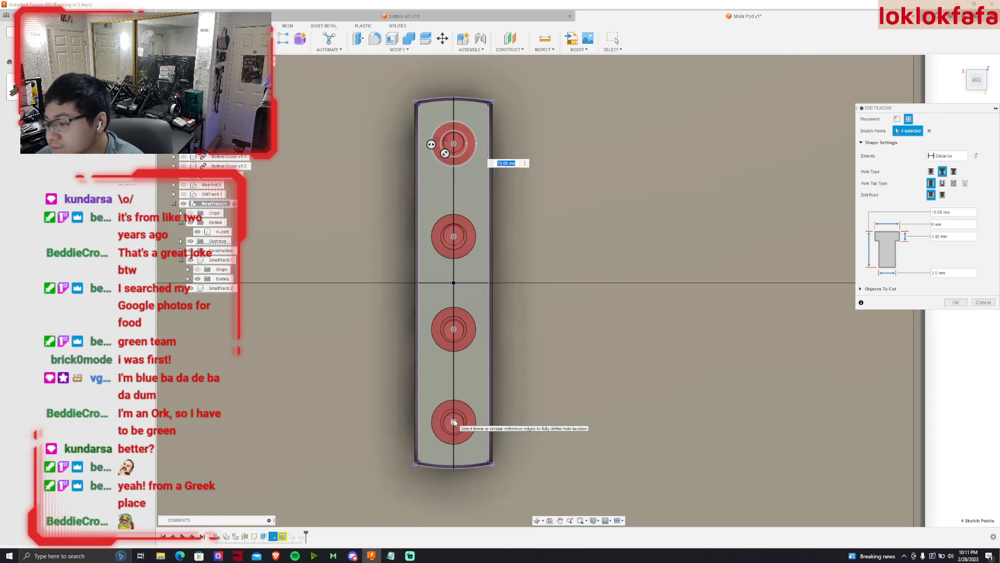
{"action": "key", "text": "Return"}
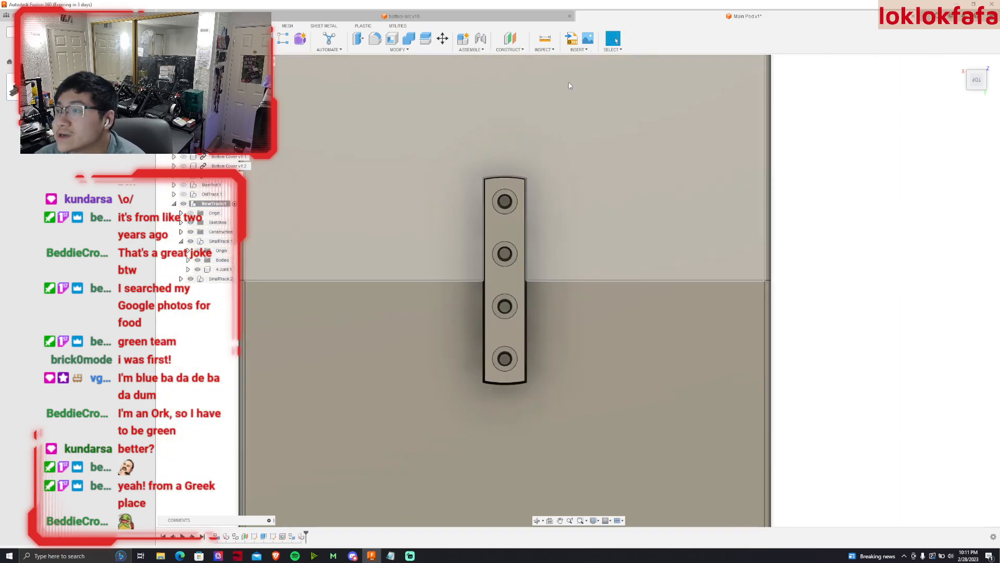
Joint the end screw hole of the 4-Joint connector to the matching screw hole in the SmallTrack slot.
{"action": "key", "text": "j"}
{"action": "scroll", "coordinate": [512, 214], "scroll_direction": "up", "scroll_amount": 5}
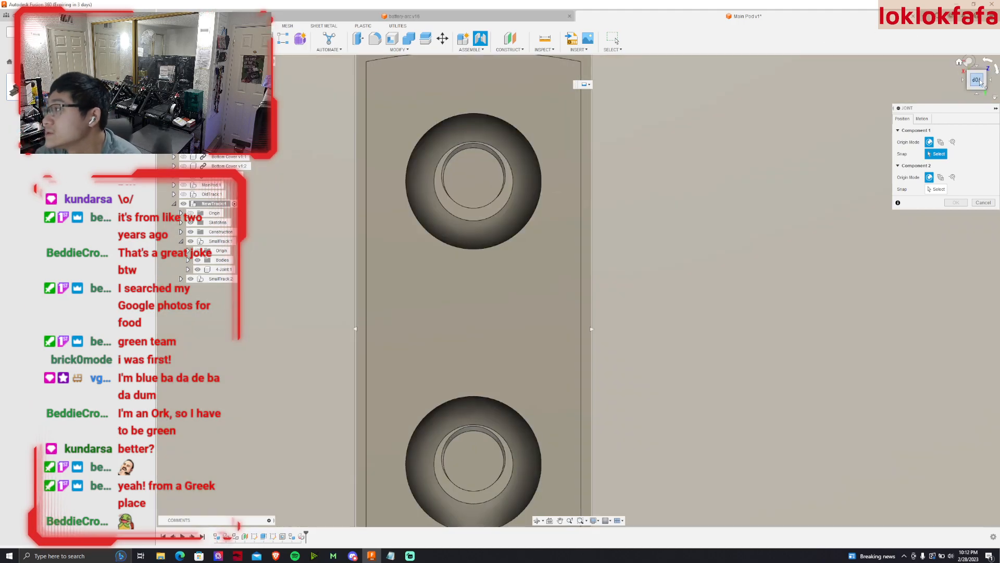
{"action": "left_click_drag", "start_coordinate": [979, 80], "coordinate": [963, 85]}
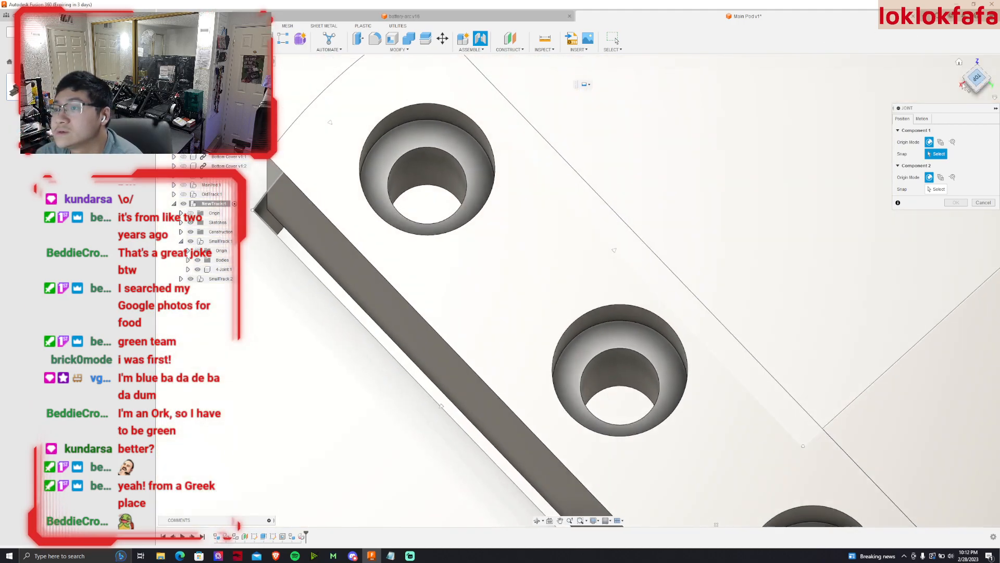
{"action": "left_click", "coordinate": [439, 192]}
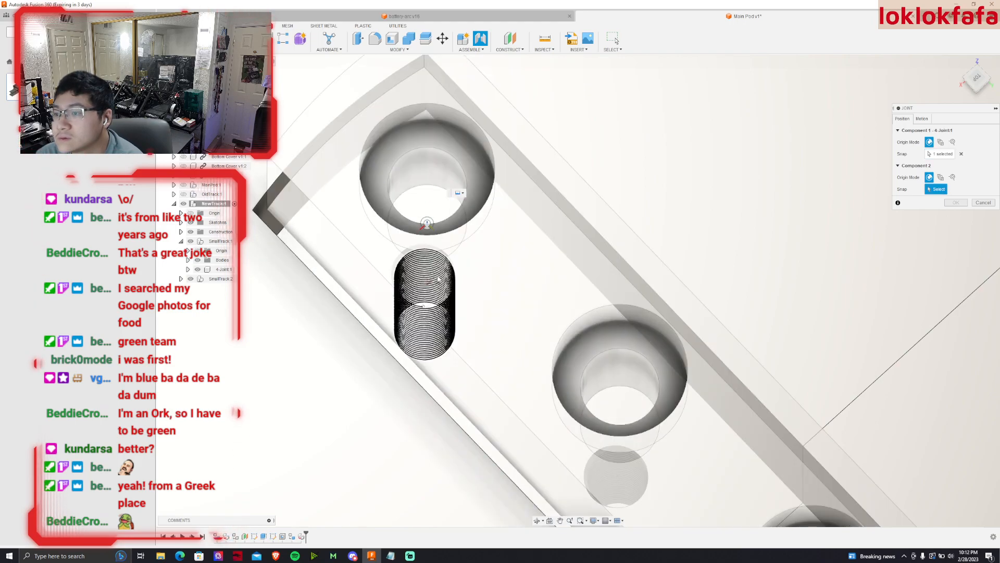
{"action": "left_click", "coordinate": [425, 281]}
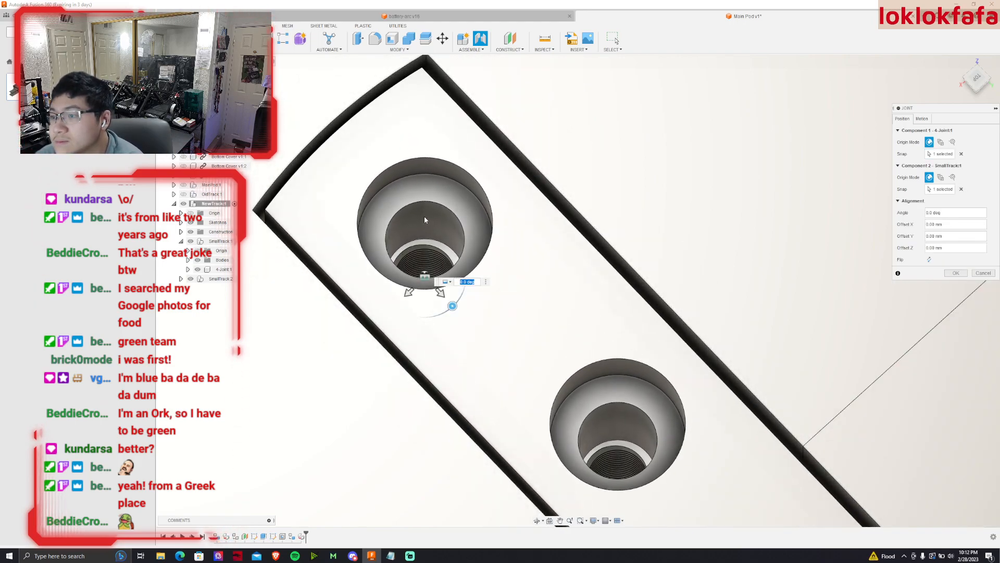
{"action": "scroll", "coordinate": [419, 215], "scroll_direction": "down", "scroll_amount": 3}
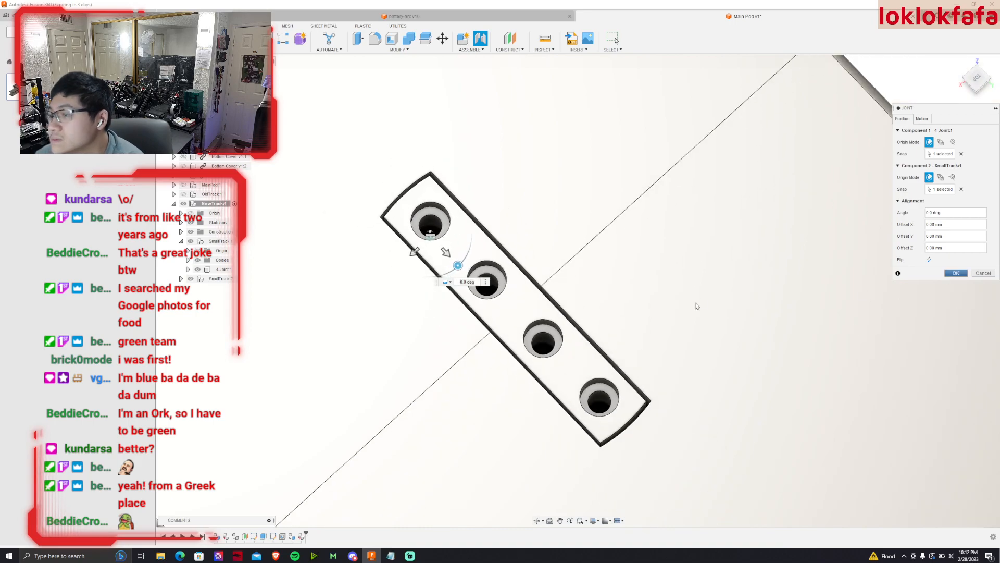
{"action": "key", "text": "Return"}
{"action": "scroll", "coordinate": [612, 273], "scroll_direction": "down", "scroll_amount": 3}
{"action": "scroll", "coordinate": [321, 330], "scroll_direction": "down", "scroll_amount": 2}
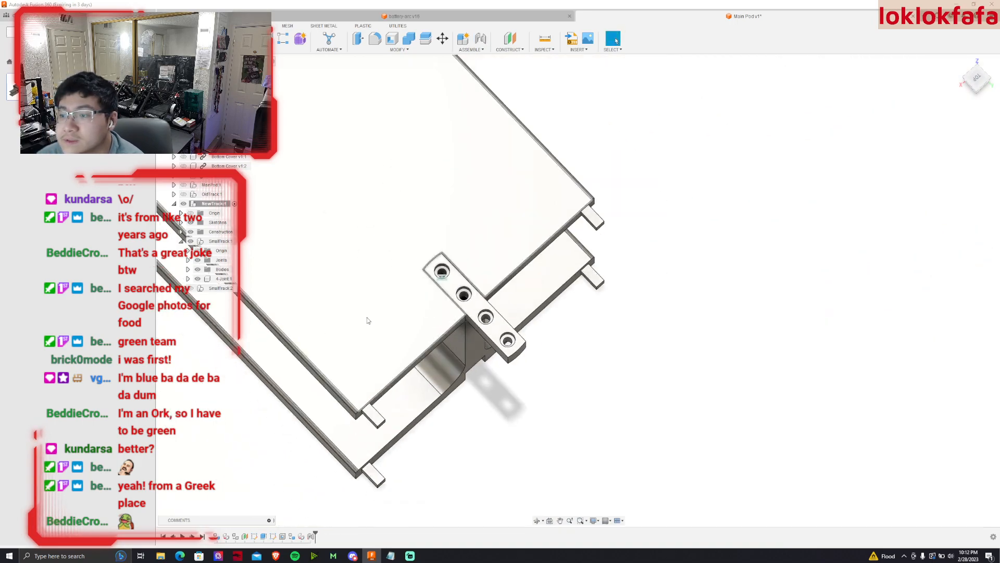
{"action": "scroll", "coordinate": [320, 330], "scroll_direction": "down", "scroll_amount": 2}
{"action": "left_click", "coordinate": [978, 83]}
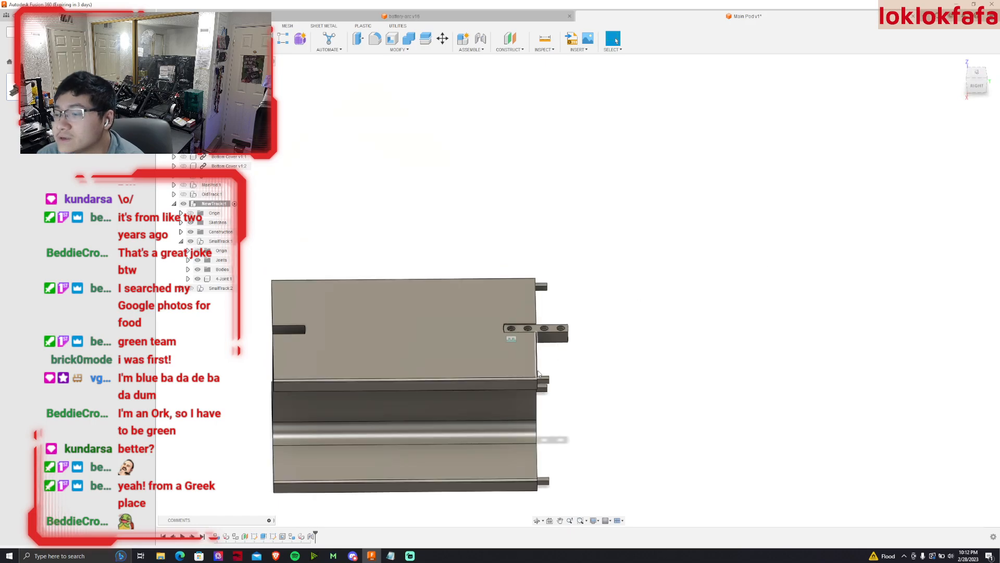
{"action": "left_click", "coordinate": [551, 338]}
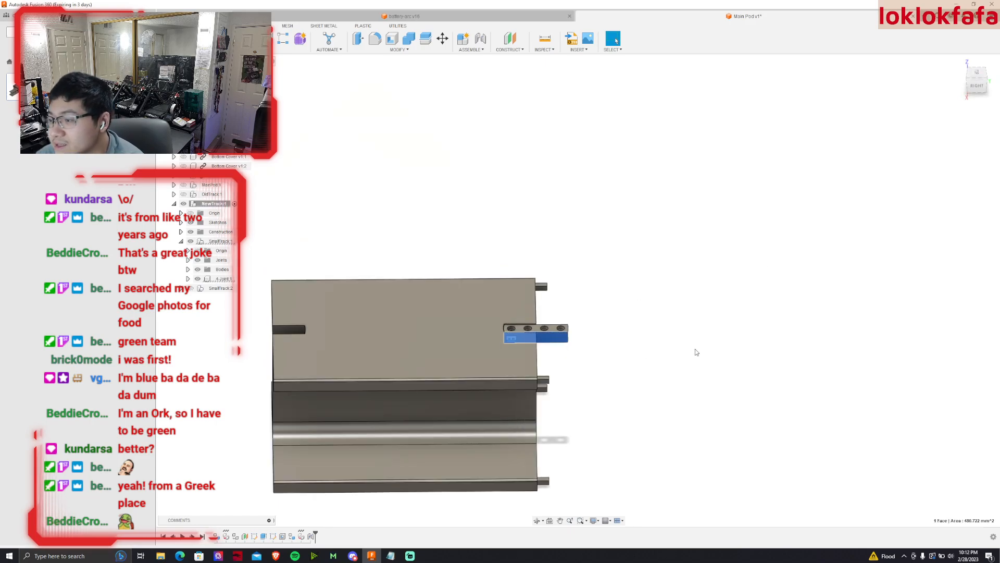
{"action": "right_click", "coordinate": [554, 344]}
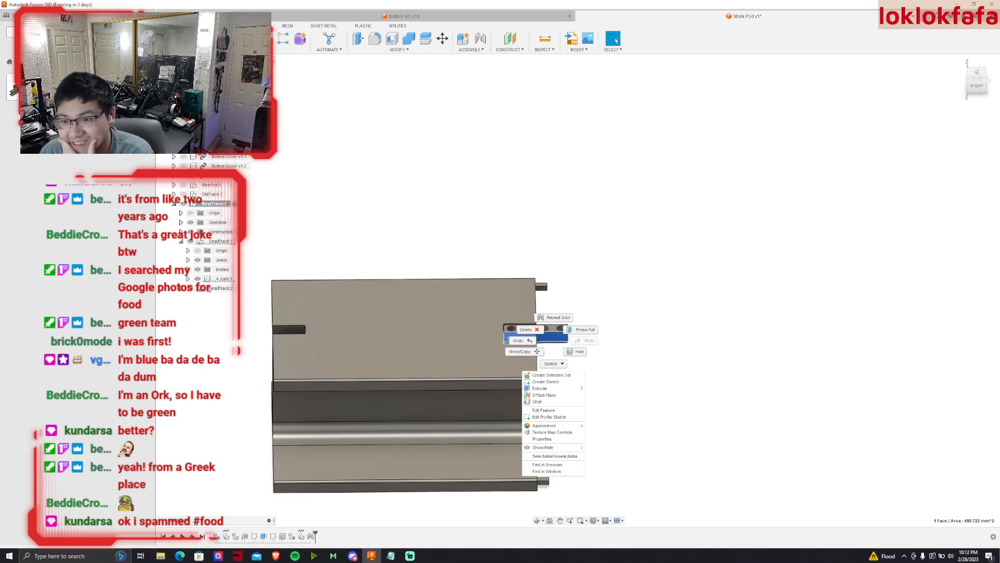
{"action": "left_click", "coordinate": [208, 288]}
{"action": "right_click", "coordinate": [213, 282]}
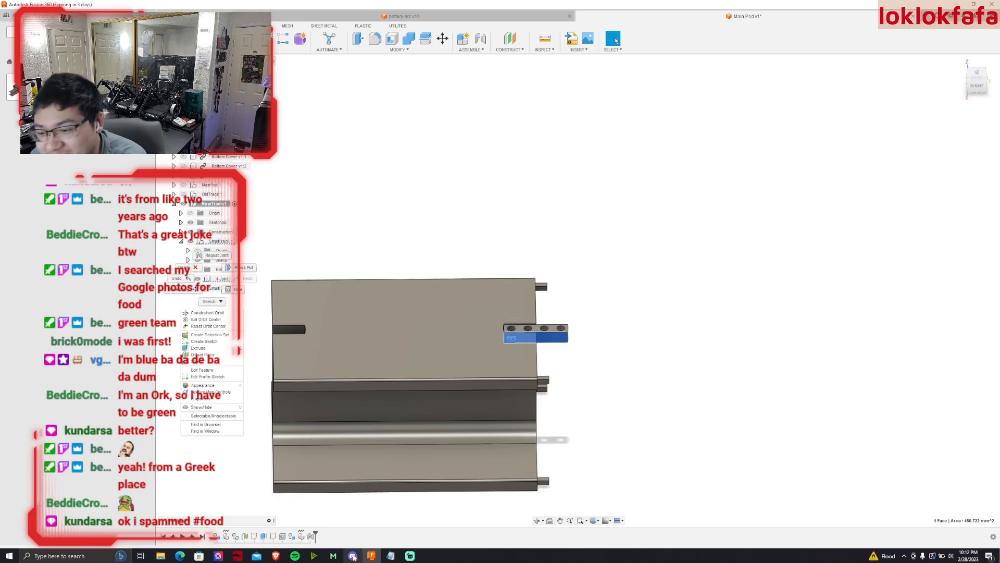
{"action": "key", "text": "Escape"}
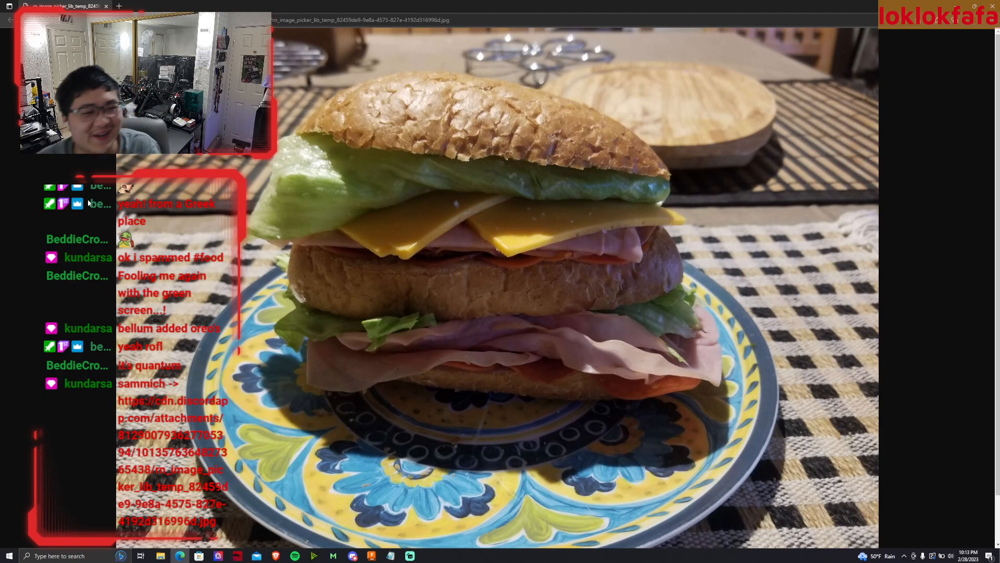
{"action": "left_click", "coordinate": [993, 7]}
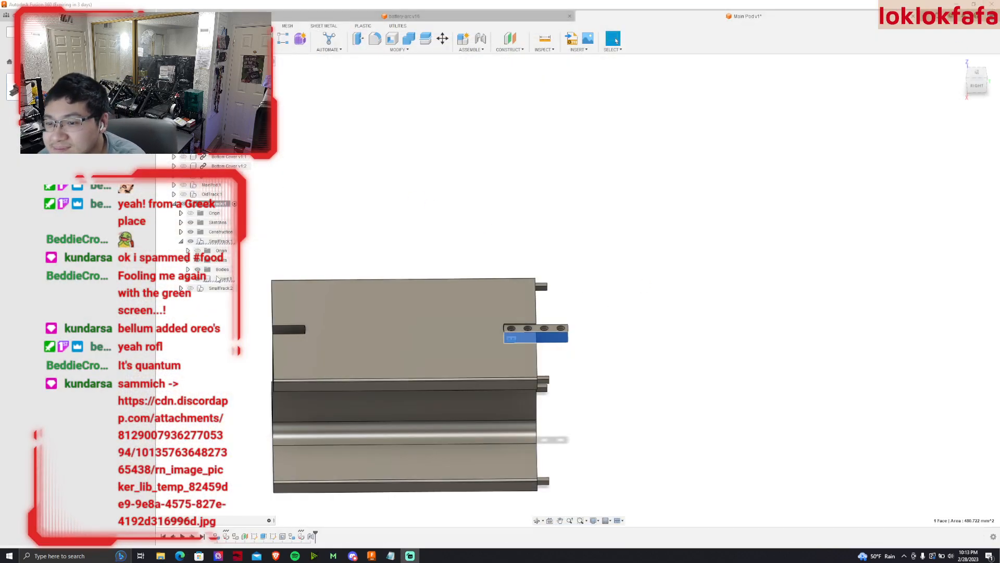
Create a copy of the 4-Joint connector moved -200 mm along Y to the beam's opposite end.
{"action": "right_click", "coordinate": [219, 279]}
{"action": "left_click", "coordinate": [235, 300]}
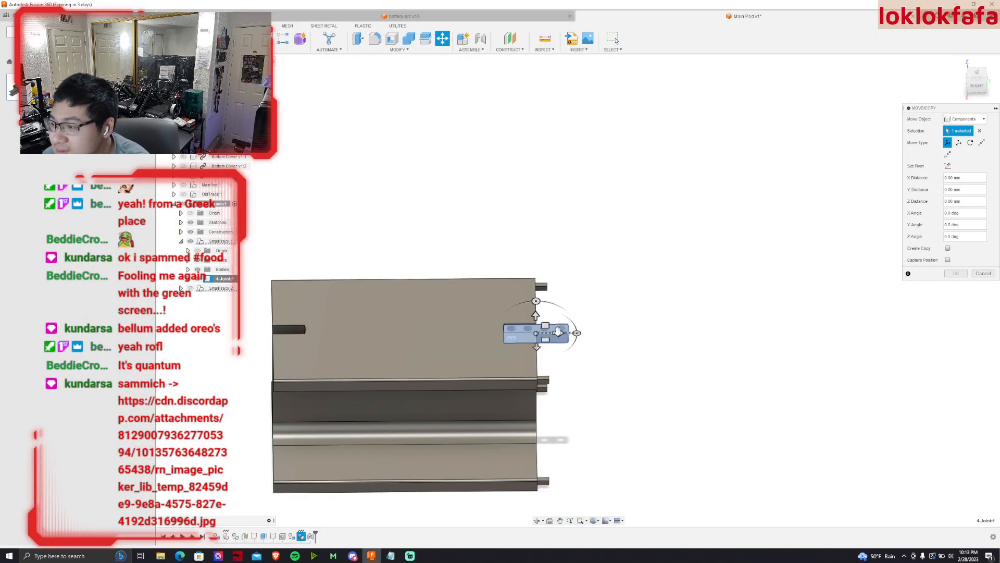
{"action": "left_click_drag", "start_coordinate": [558, 332], "coordinate": [298, 337]}
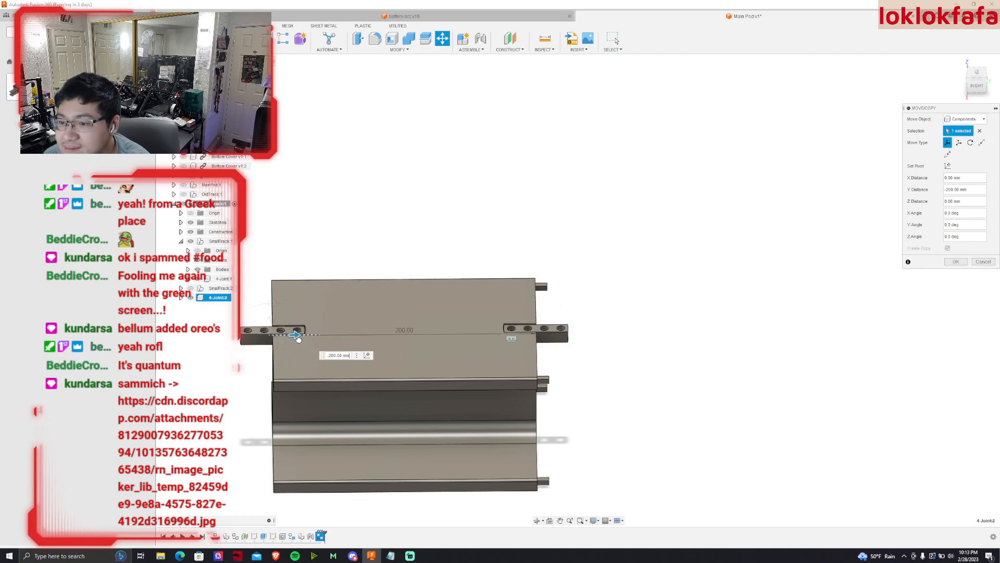
Rotate the copied connector 180 degrees about X and move it down to just below the beam's lower flange.
{"action": "left_click_drag", "start_coordinate": [271, 304], "coordinate": [274, 363]}
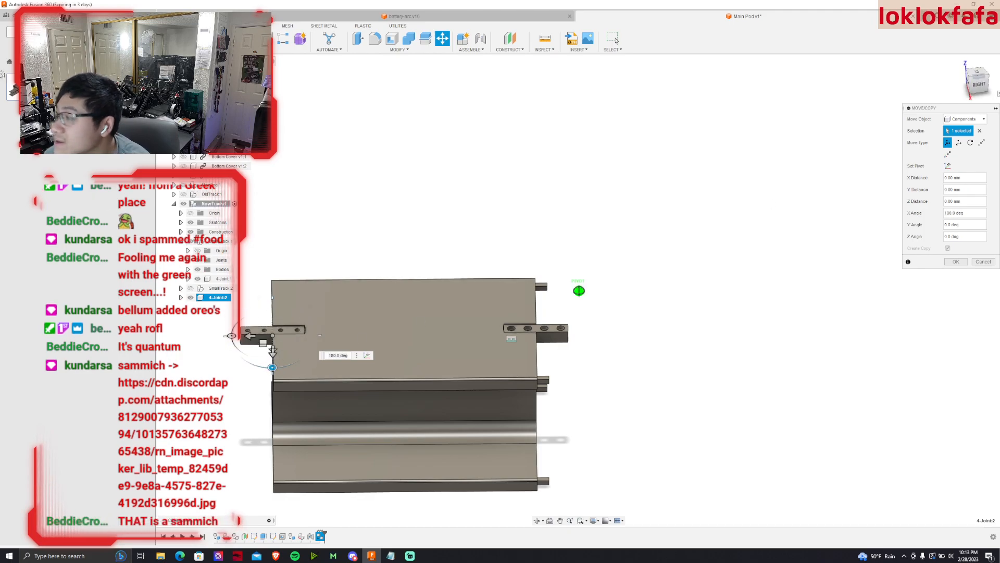
{"action": "middle_click_drag", "start_coordinate": [577, 286], "coordinate": [599, 273], "text": "shift"}
{"action": "left_click_drag", "start_coordinate": [328, 390], "coordinate": [330, 516]}
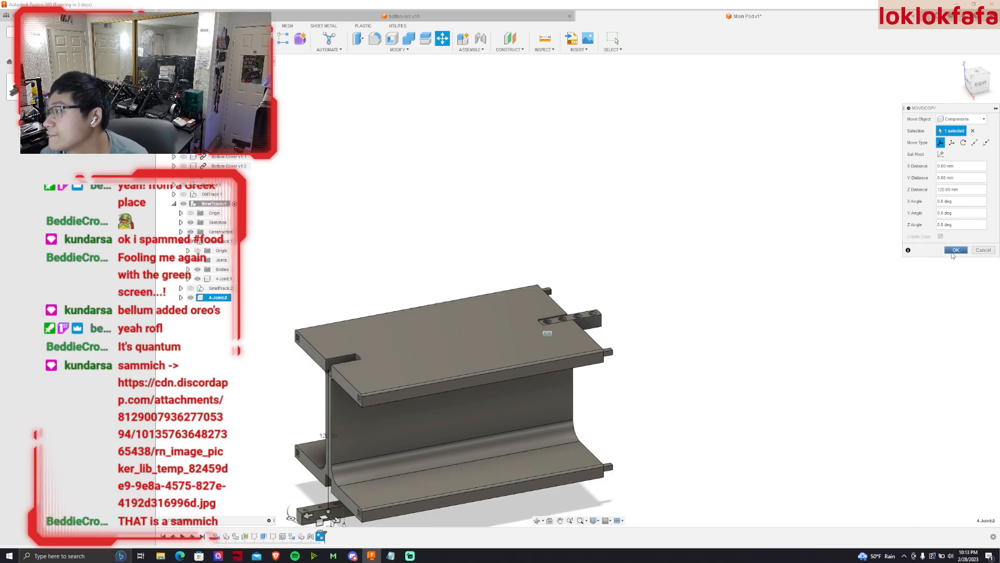
{"action": "left_click", "coordinate": [955, 250]}
Joint the copied connector's inner end screw hole to the matching screw hole in the lower flange slot of SmallTrack.
{"action": "scroll", "coordinate": [625, 213], "scroll_direction": "up", "scroll_amount": 10}
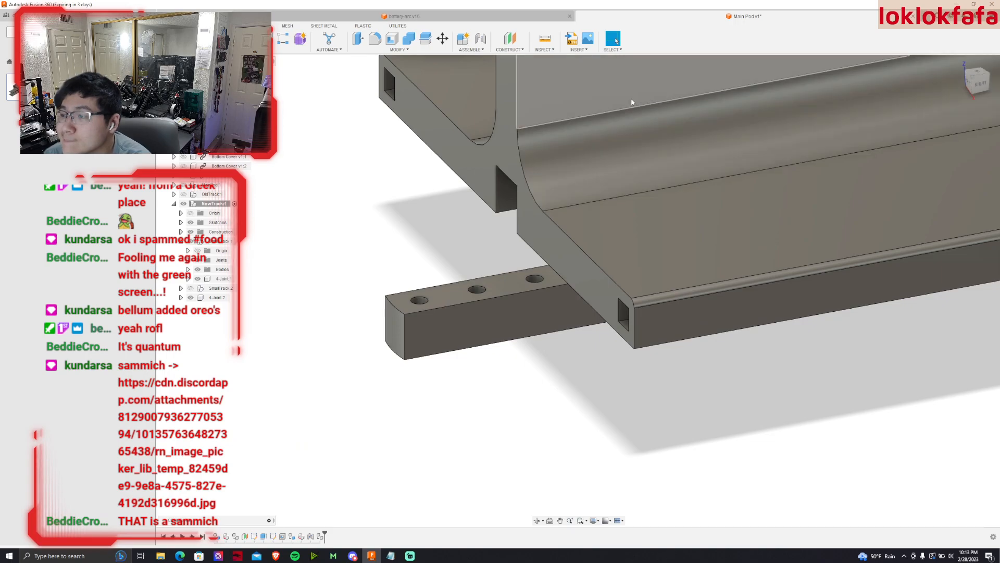
{"action": "left_click", "coordinate": [481, 40]}
{"action": "scroll", "coordinate": [752, 255], "scroll_direction": "down", "scroll_amount": 5}
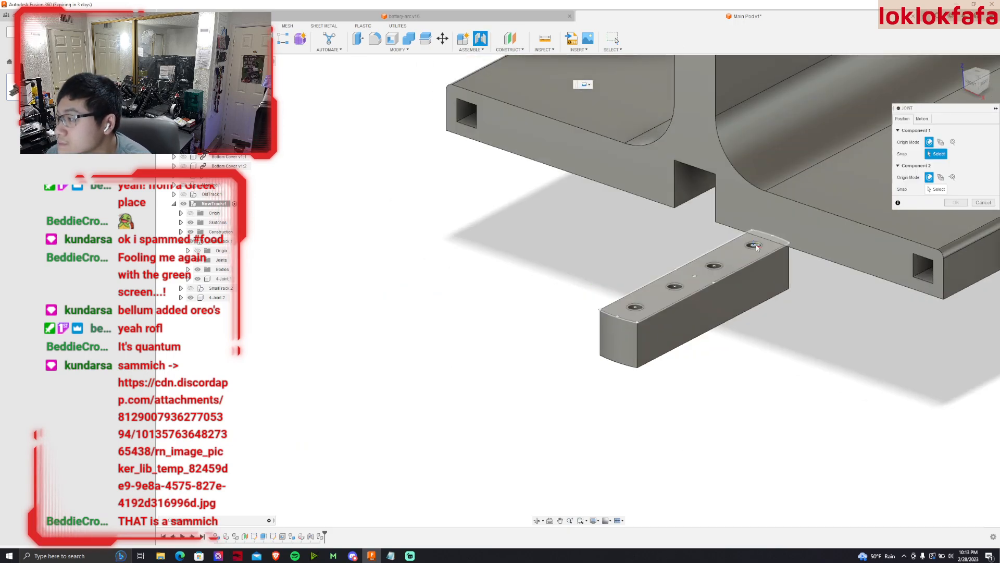
{"action": "left_click", "coordinate": [754, 246]}
{"action": "middle_click_drag", "start_coordinate": [578, 290], "coordinate": [567, 389], "text": "shift"}
{"action": "mouse_move", "coordinate": [640, 87]}
{"action": "middle_mouse_down", "text": "shift"}
{"action": "mouse_move", "coordinate": [586, 186]}
{"action": "mouse_move", "coordinate": [617, 96]}
{"action": "mouse_move", "coordinate": [605, 123]}
{"action": "middle_mouse_up", "text": "shift"}
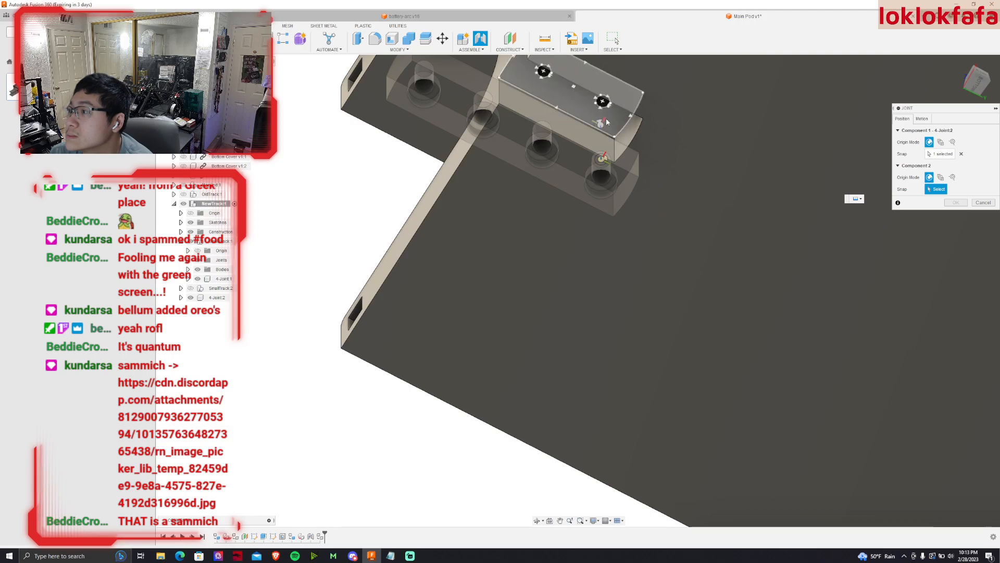
{"action": "left_click", "coordinate": [603, 103]}
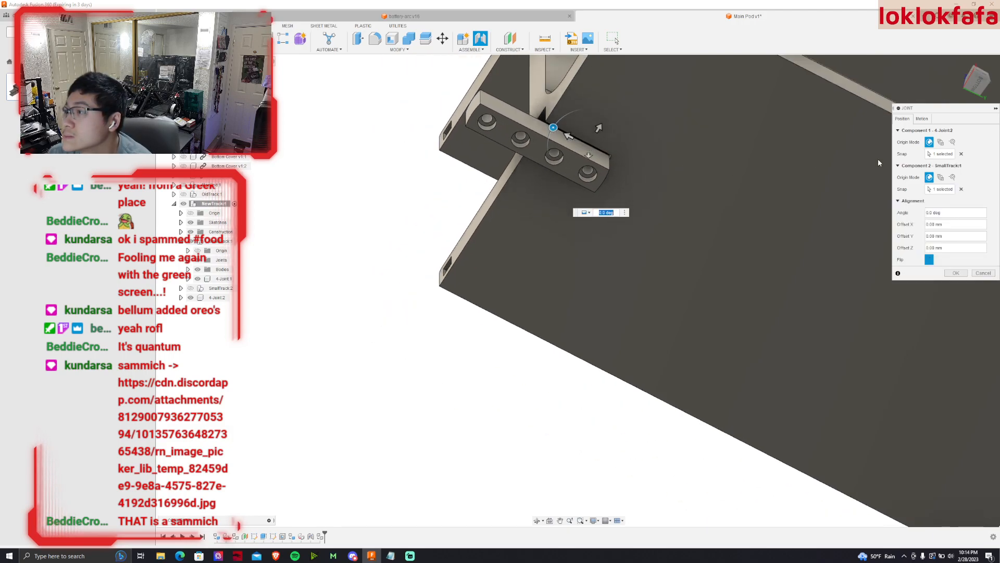
{"action": "key", "text": "Return"}
Show the second SmallTrack segment again beside the jointed beam.
{"action": "scroll", "coordinate": [561, 303], "scroll_direction": "down", "scroll_amount": 5}
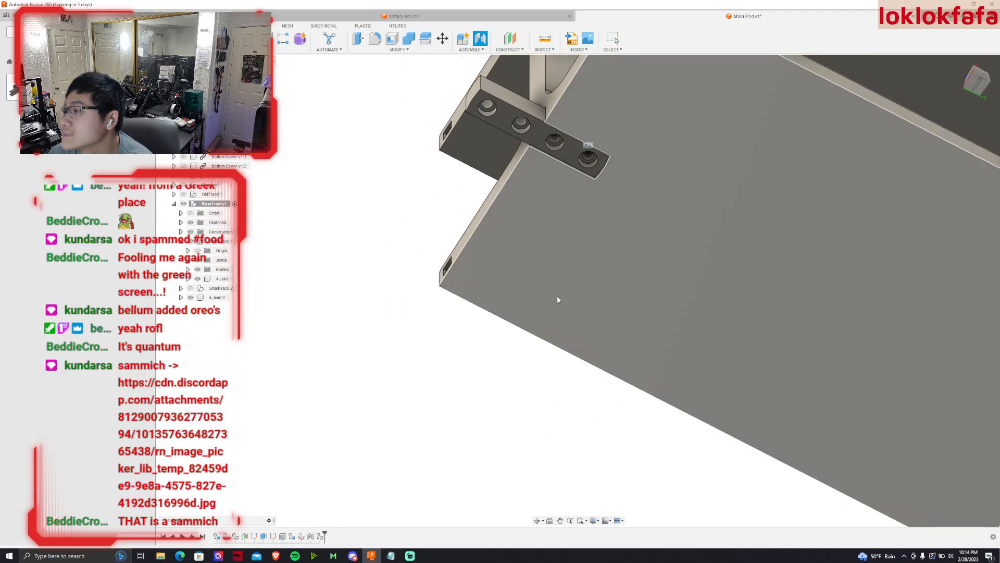
{"action": "left_click", "coordinate": [976, 82]}
{"action": "middle_click_drag", "start_coordinate": [579, 290], "coordinate": [417, 248], "text": "shift"}
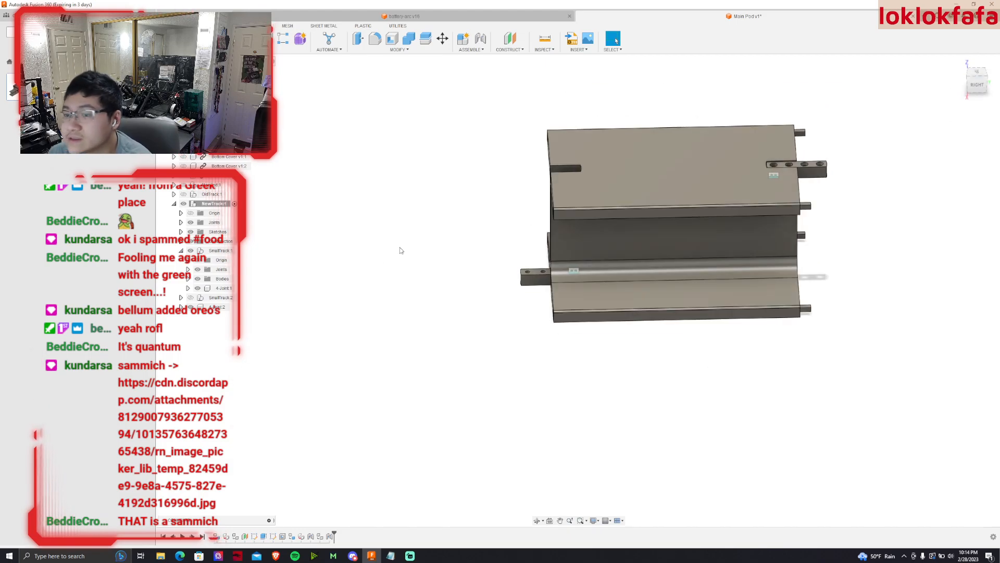
{"action": "left_click", "coordinate": [190, 297]}
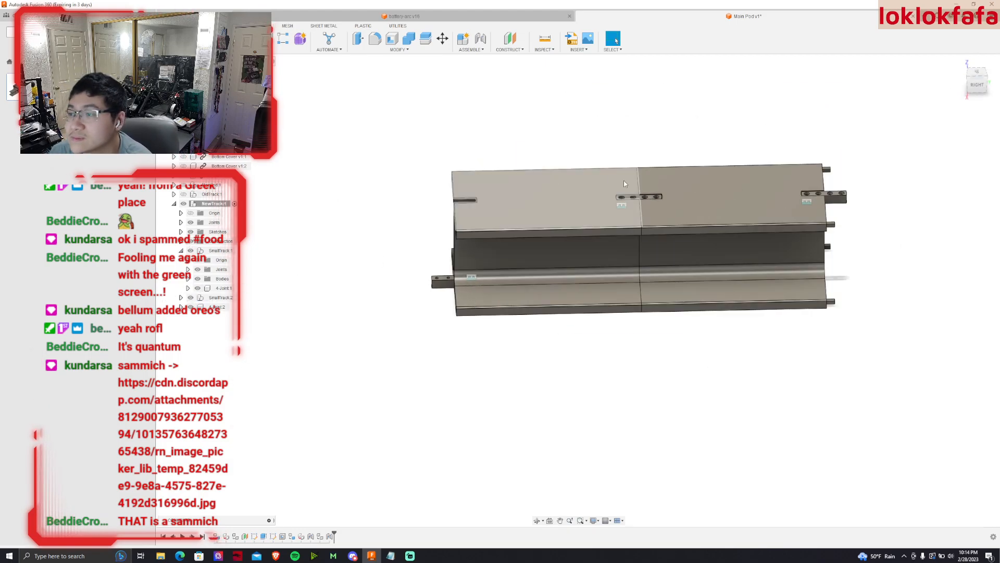
{"action": "scroll", "coordinate": [623, 181], "scroll_direction": "up", "scroll_amount": 5}
{"action": "scroll", "coordinate": [715, 194], "scroll_direction": "down", "scroll_amount": 3}
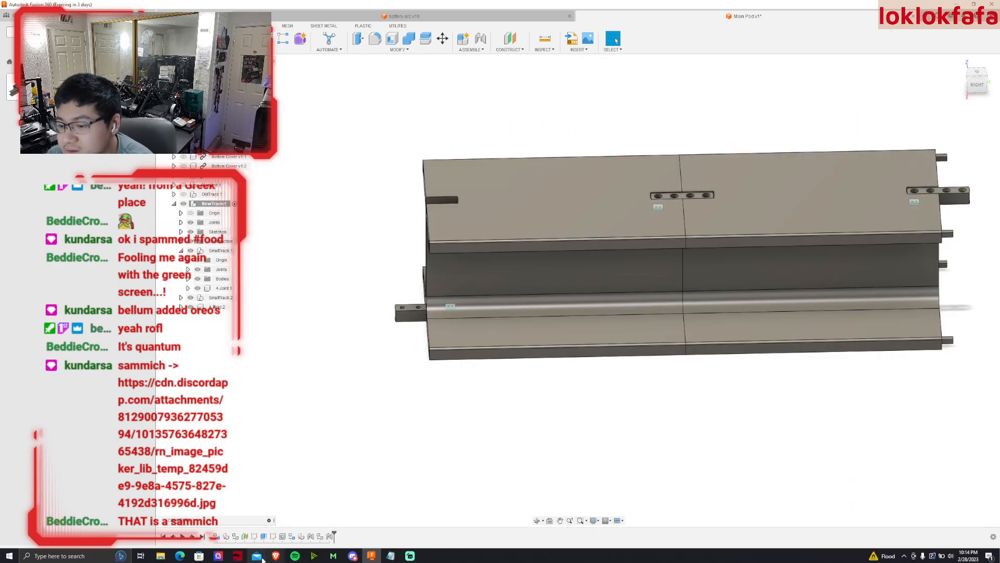
Reopen the connector bar's extrusion for editing and apply it with the New Body operation.
{"action": "double_click", "coordinate": [264, 537]}
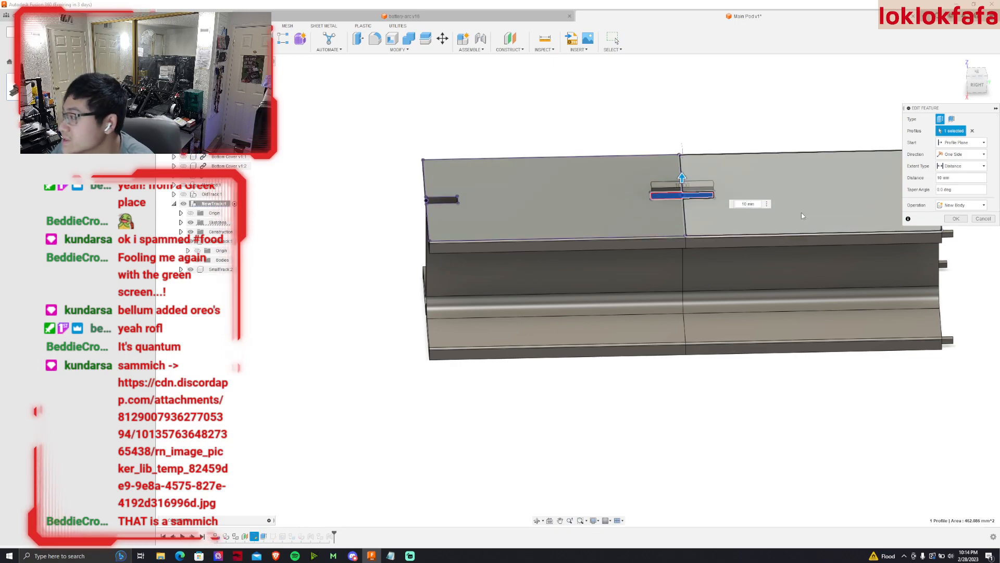
{"action": "left_click", "coordinate": [987, 221]}
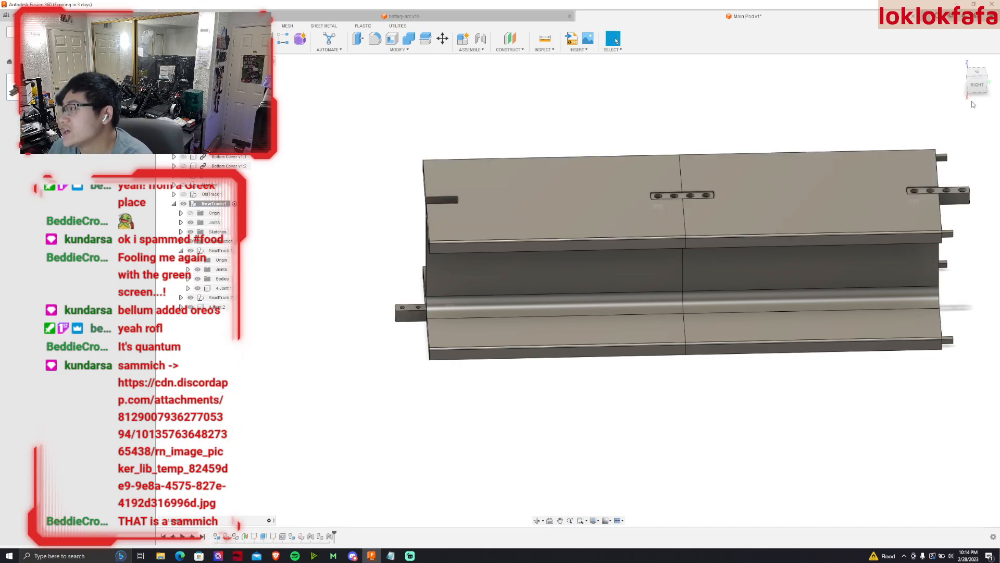
{"action": "double_click", "coordinate": [264, 536]}
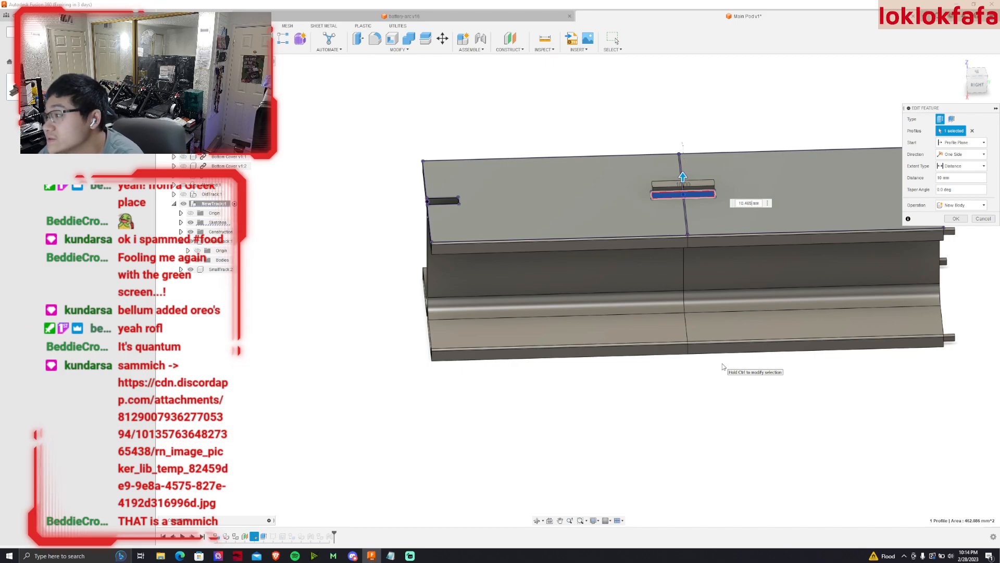
{"action": "key", "text": "Return"}
Open the joint with the missing Component 1 reference for editing and examine the 4-Joint connector's screw holes from above and below.
{"action": "scroll", "coordinate": [806, 180], "scroll_direction": "up", "scroll_amount": 3}
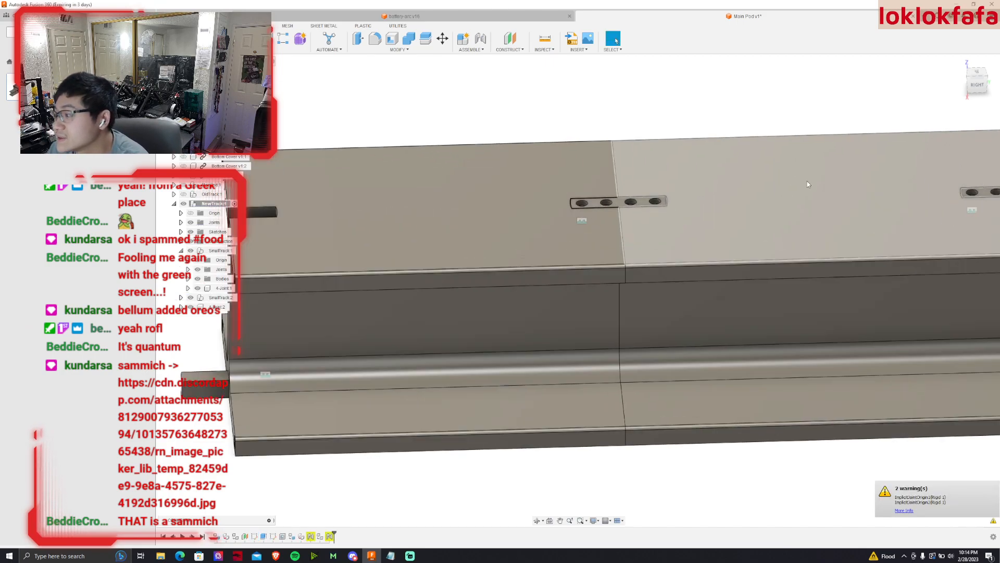
{"action": "double_click", "coordinate": [310, 536]}
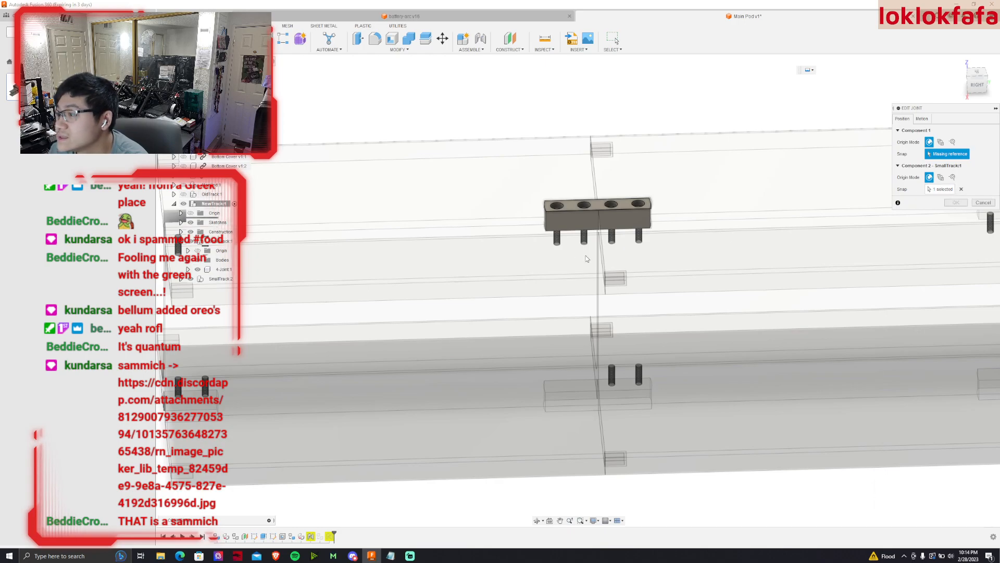
{"action": "scroll", "coordinate": [568, 166], "scroll_direction": "up", "scroll_amount": 3}
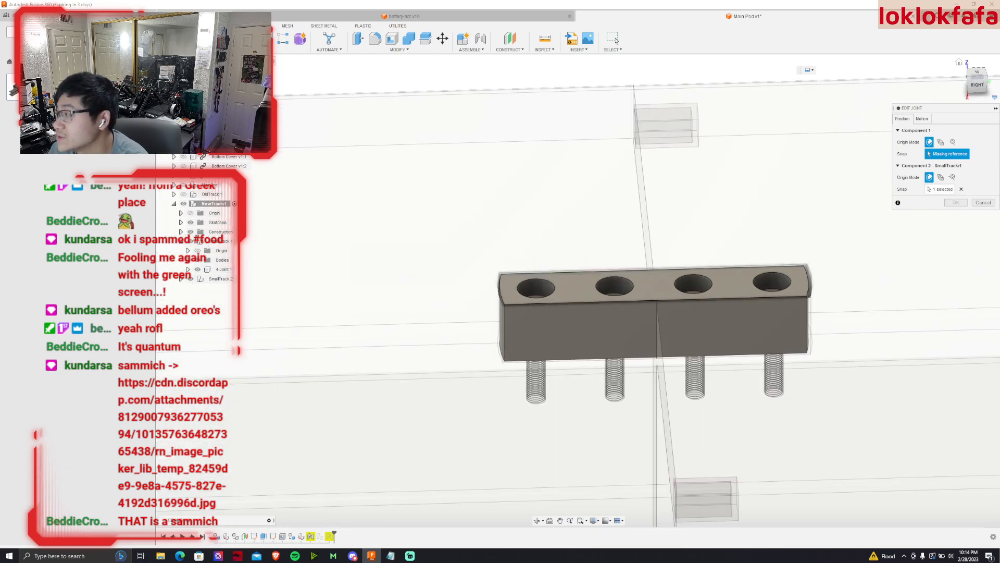
{"action": "left_click_drag", "start_coordinate": [982, 90], "coordinate": [970, 117]}
{"action": "scroll", "coordinate": [632, 102], "scroll_direction": "down", "scroll_amount": 2}
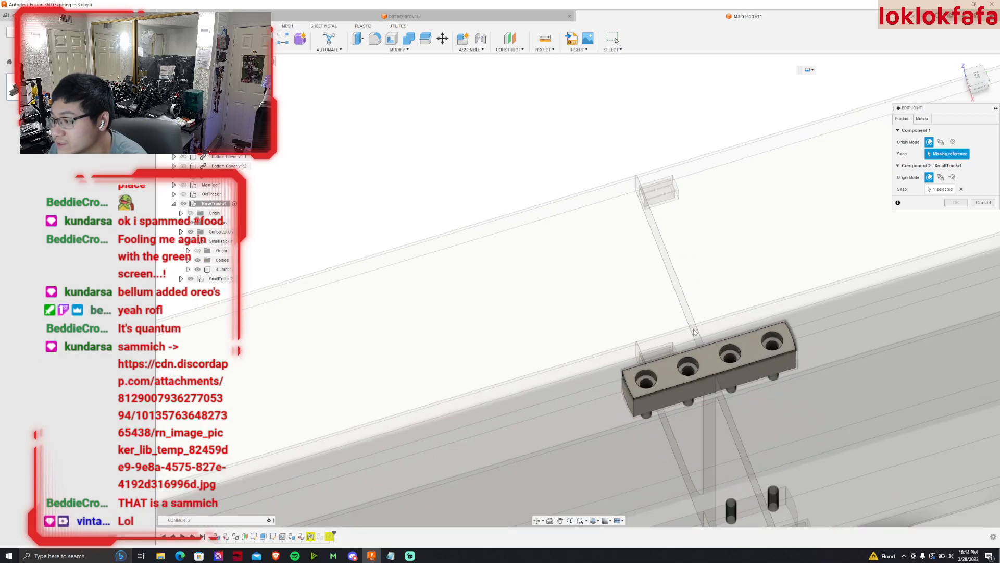
{"action": "scroll", "coordinate": [679, 357], "scroll_direction": "up", "scroll_amount": 3}
{"action": "scroll", "coordinate": [616, 420], "scroll_direction": "up", "scroll_amount": 3}
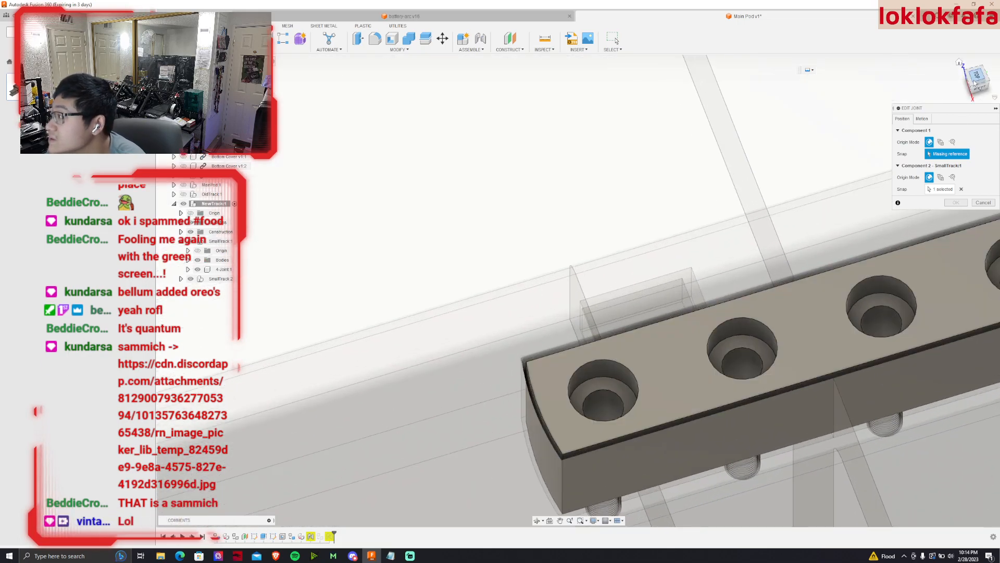
{"action": "left_click_drag", "start_coordinate": [976, 93], "coordinate": [971, 84]}
{"action": "scroll", "coordinate": [711, 197], "scroll_direction": "down", "scroll_amount": 4}
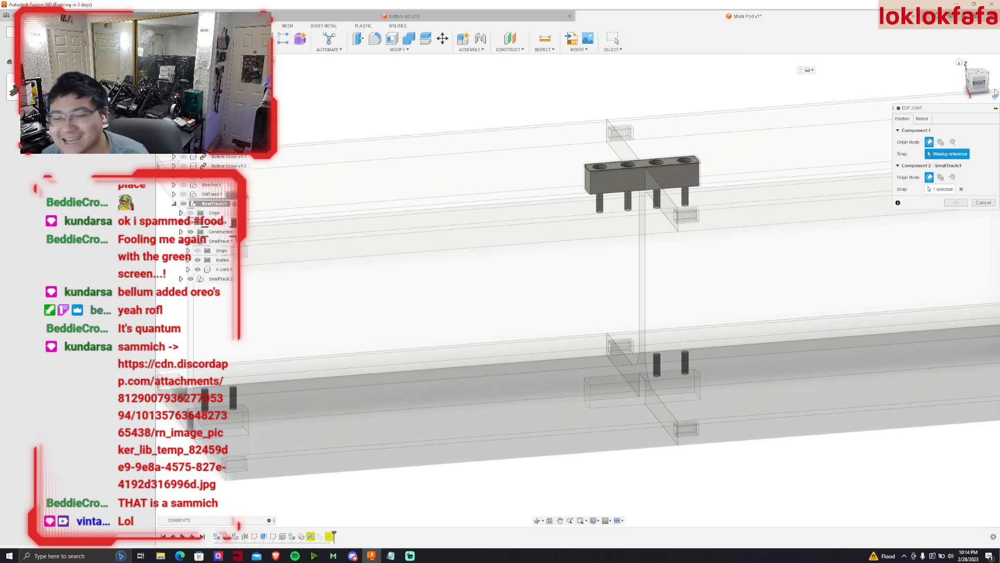
{"action": "left_click", "coordinate": [972, 80]}
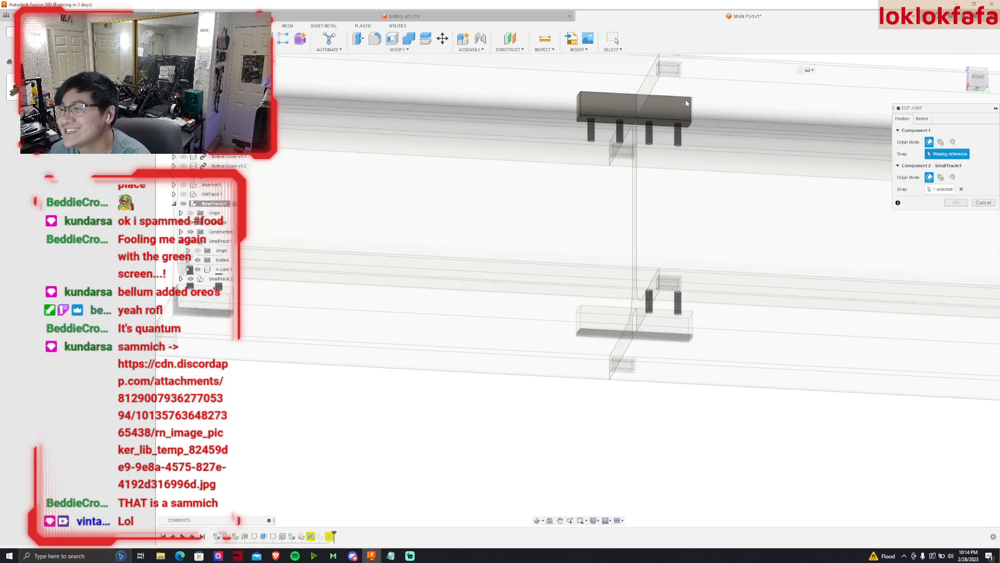
{"action": "scroll", "coordinate": [583, 130], "scroll_direction": "up", "scroll_amount": 3}
{"action": "scroll", "coordinate": [573, 129], "scroll_direction": "up", "scroll_amount": 2}
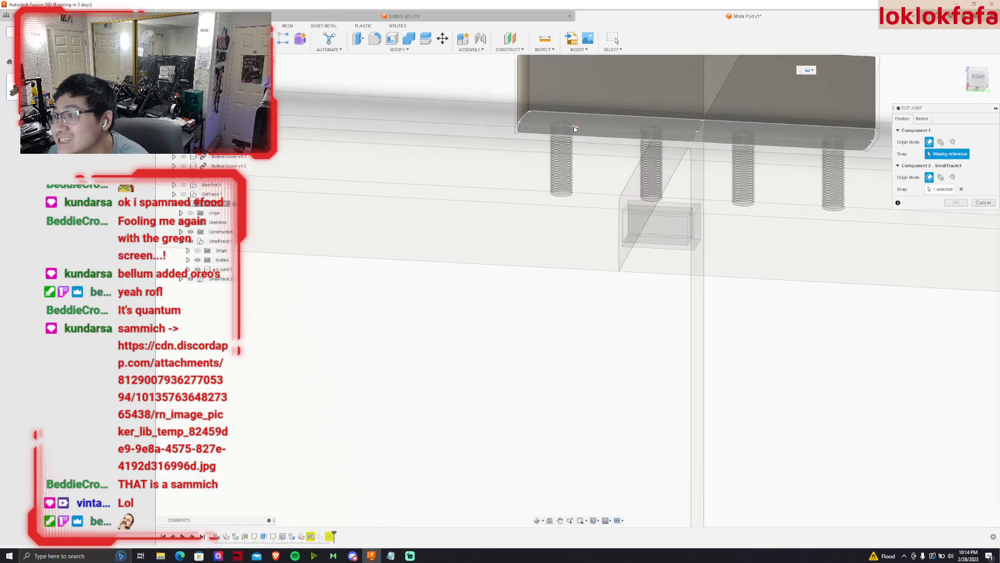
{"action": "middle_click_drag", "start_coordinate": [566, 128], "coordinate": [505, 163], "text": "shift"}
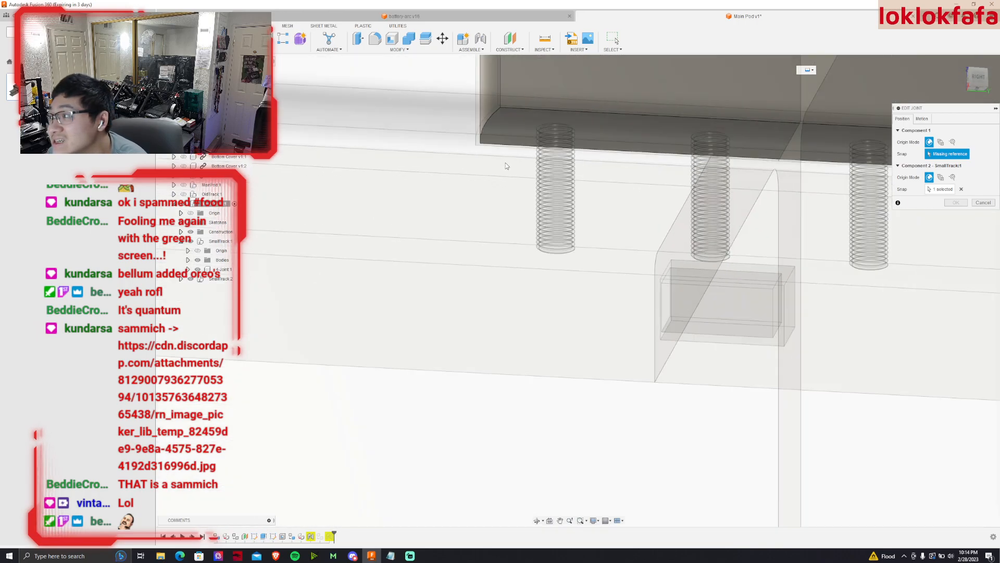
{"action": "left_click", "coordinate": [973, 203]}
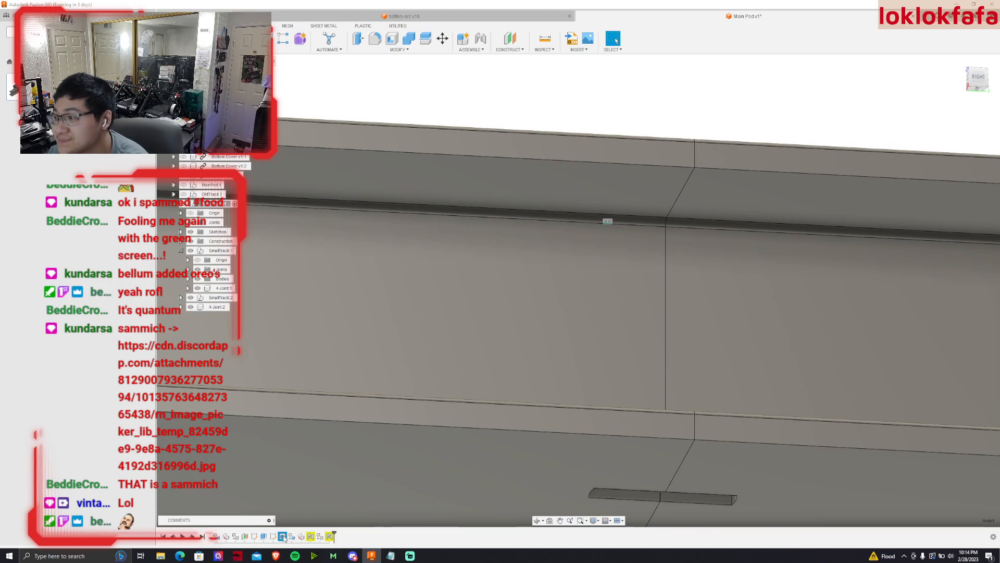
Check the settings of the connector's four-point counterbored hole feature and close them without changes.
{"action": "double_click", "coordinate": [283, 536]}
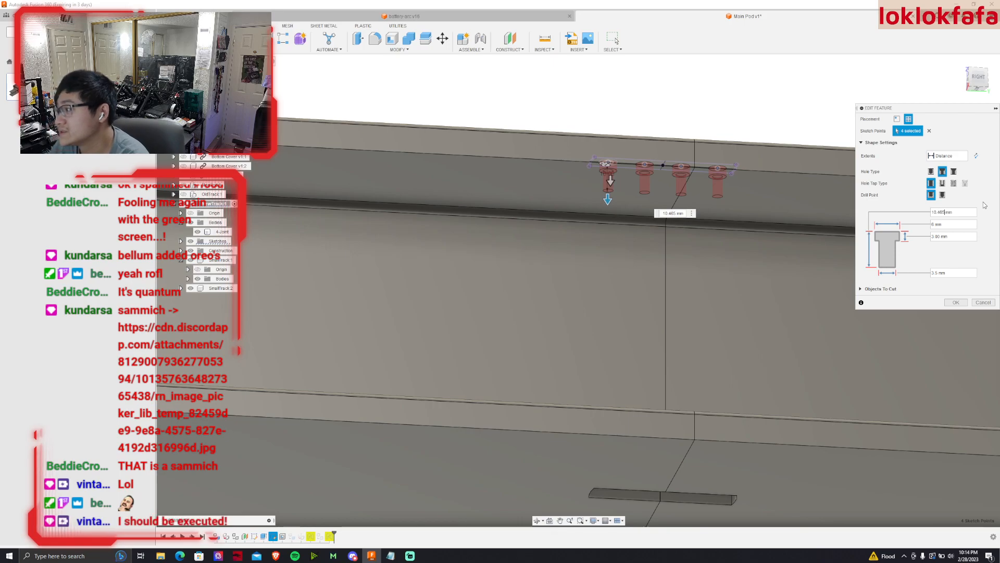
{"action": "left_click", "coordinate": [983, 302]}
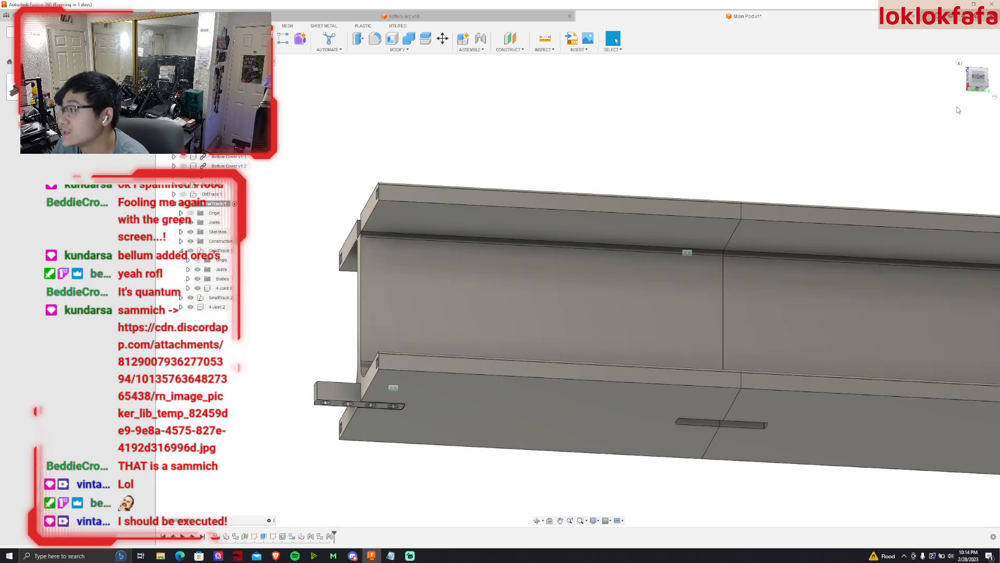
Collapse the first SmallTrack component in the component tree and switch to the battery-arc design.
{"action": "left_click", "coordinate": [978, 77]}
{"action": "scroll", "coordinate": [525, 269], "scroll_direction": "down", "scroll_amount": 2}
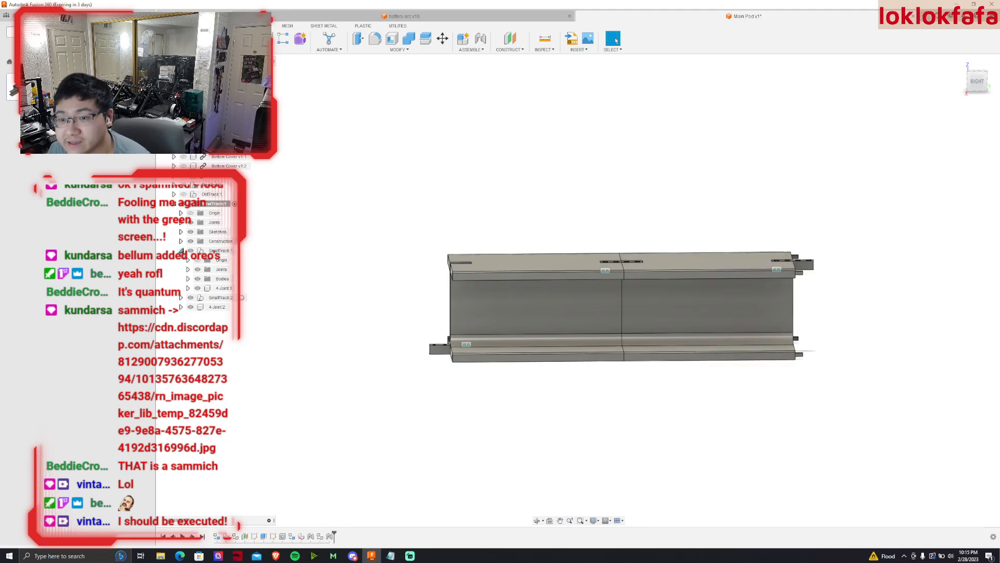
{"action": "left_click", "coordinate": [181, 251]}
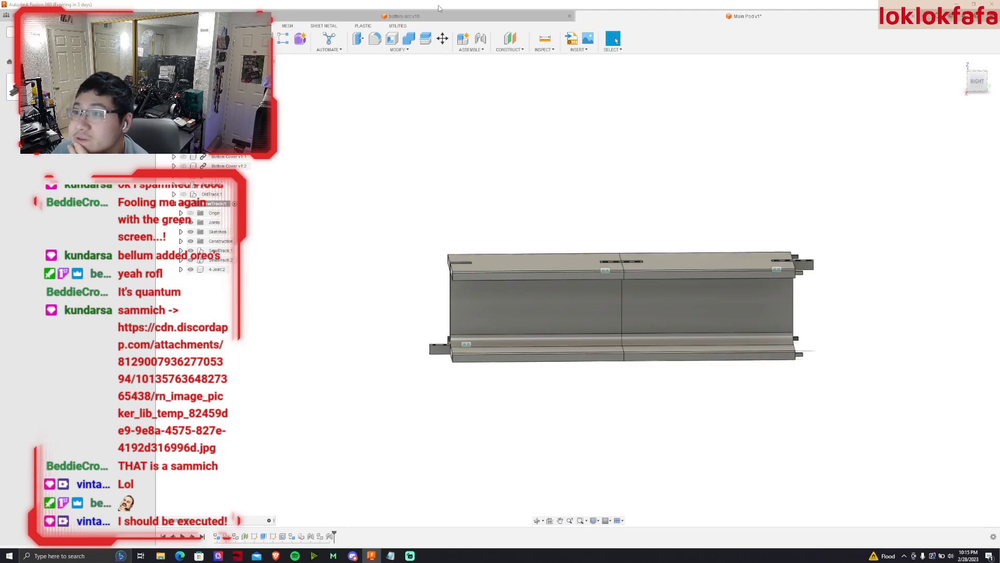
{"action": "left_click", "coordinate": [425, 21]}
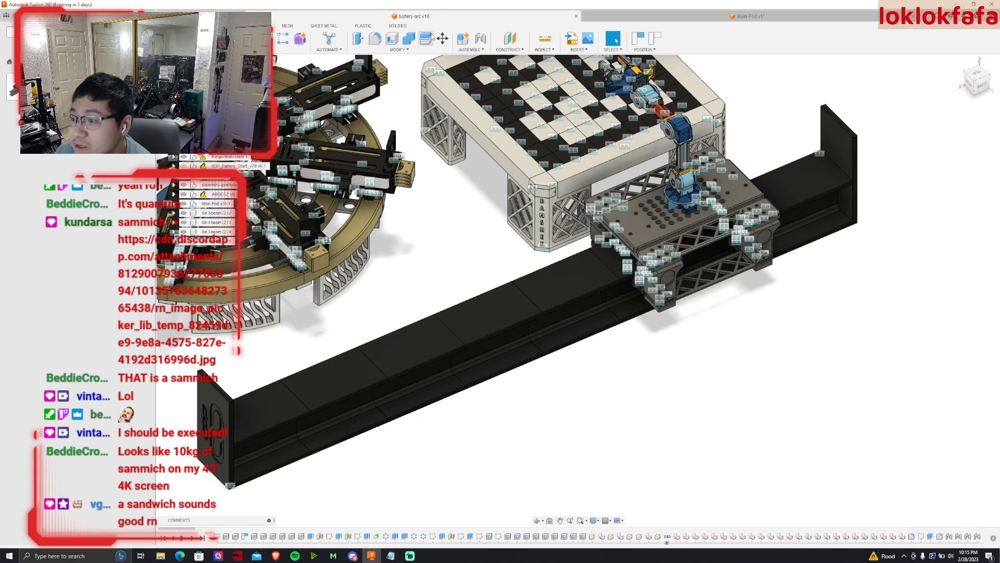
Measure the distance between the two end plates of the long black track.
{"action": "middle_click_drag", "start_coordinate": [494, 380], "coordinate": [449, 371], "text": "shift"}
{"action": "middle_click_drag", "start_coordinate": [702, 277], "coordinate": [756, 211], "text": "shift"}
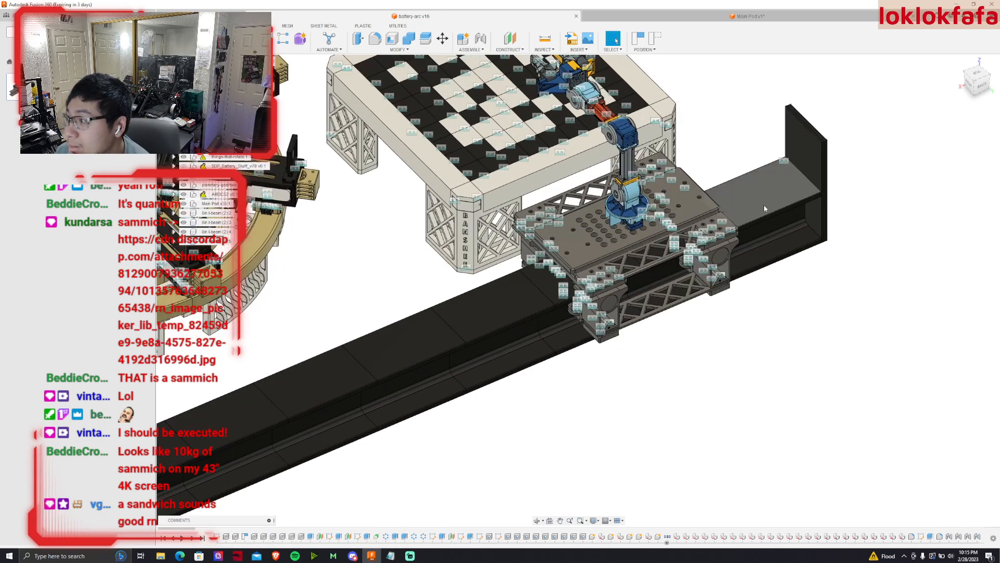
{"action": "key", "text": "i"}
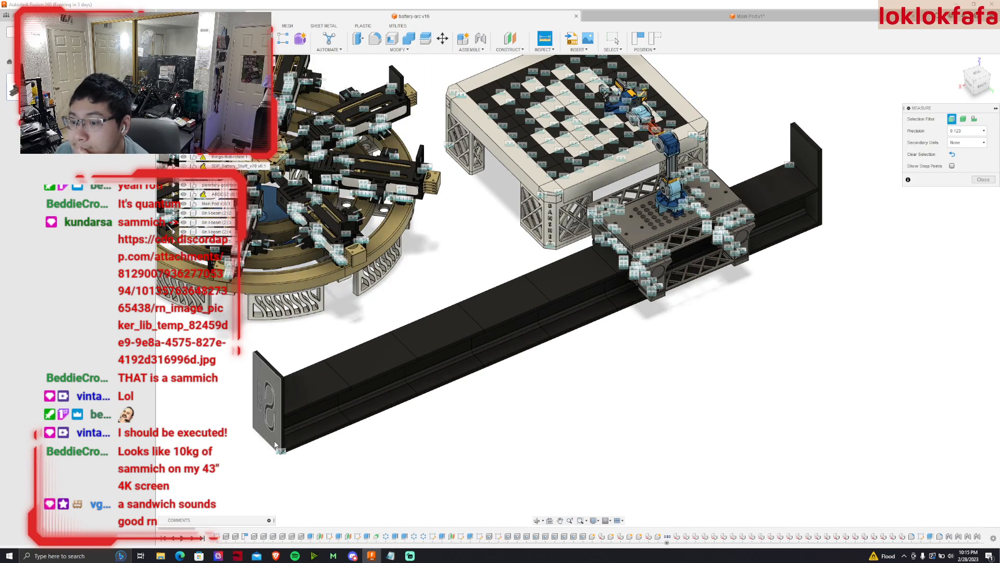
{"action": "left_click", "coordinate": [266, 401]}
{"action": "left_click", "coordinate": [975, 89]}
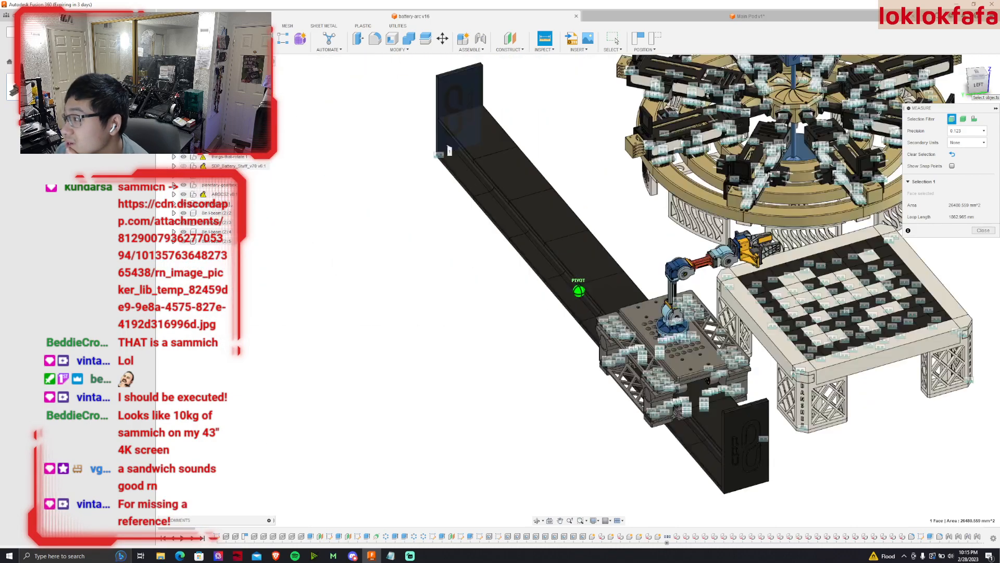
{"action": "left_click", "coordinate": [682, 468]}
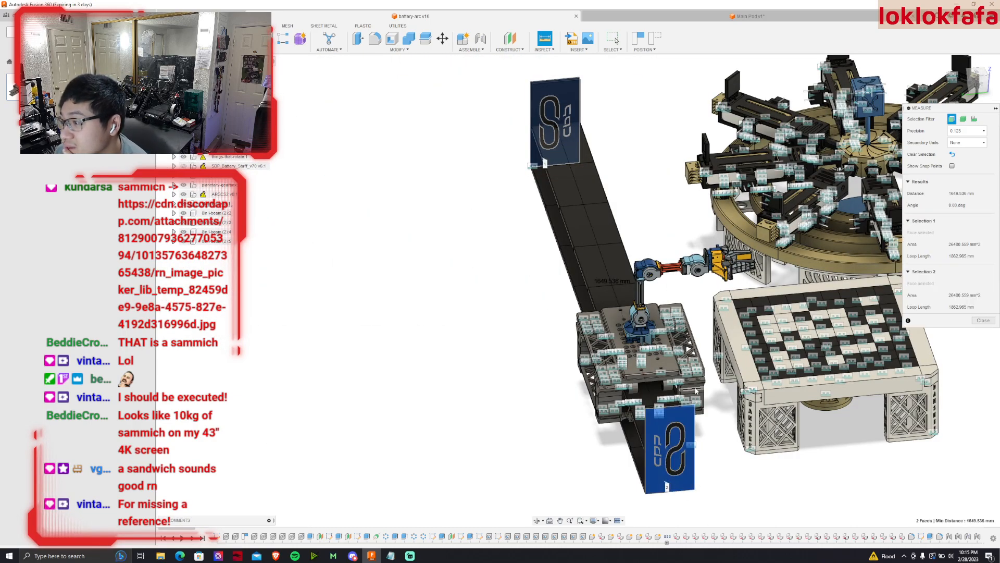
{"action": "scroll", "coordinate": [573, 325], "scroll_direction": "up", "scroll_amount": 10}
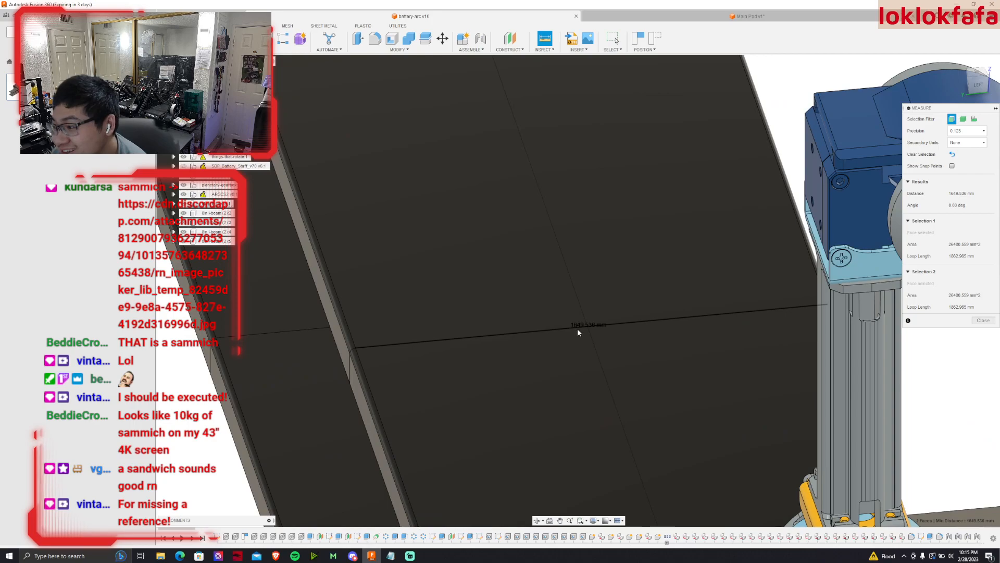
{"action": "scroll", "coordinate": [576, 325], "scroll_direction": "down", "scroll_amount": 10}
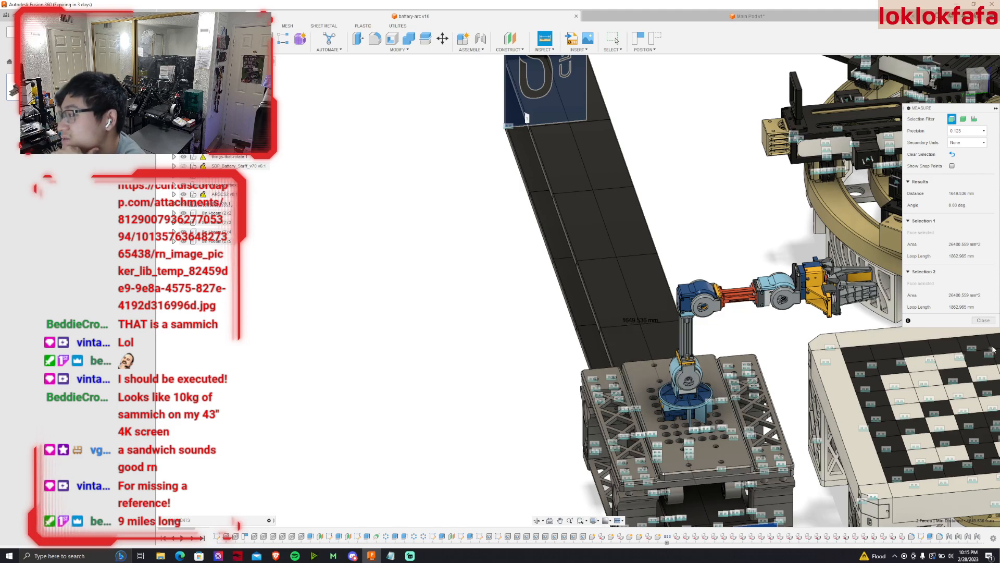
{"action": "left_click", "coordinate": [984, 320]}
In the Main Pod document, copy the SmallTrack:2 segment 200 mm along Y to add a third track segment.
{"action": "left_click", "coordinate": [744, 16]}
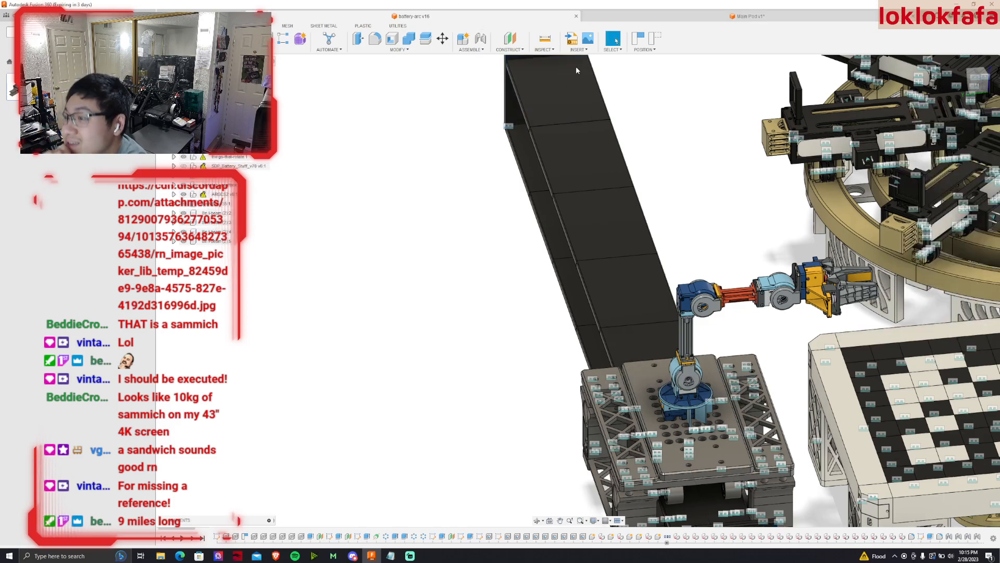
{"action": "scroll", "coordinate": [500, 217], "scroll_direction": "down", "scroll_amount": 2}
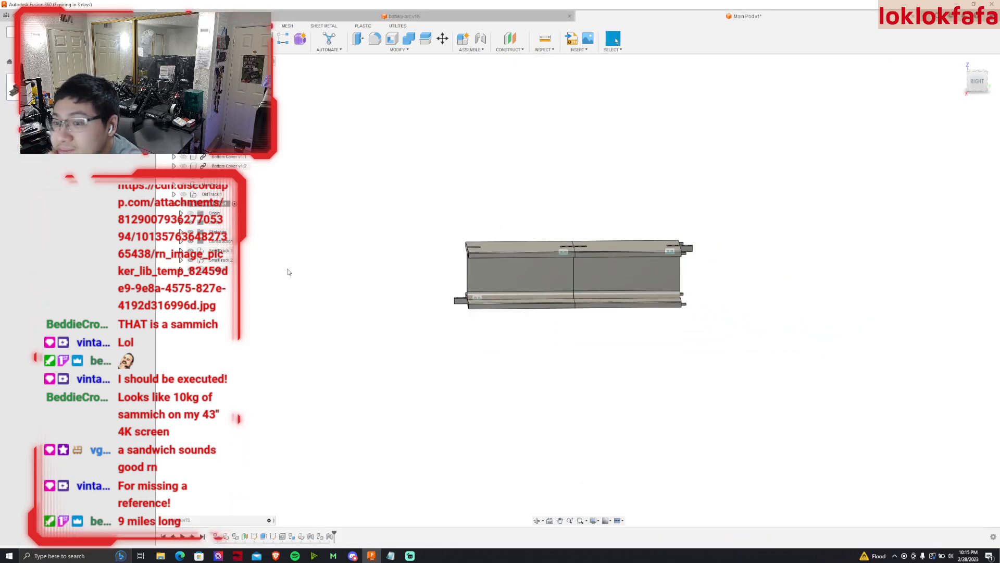
{"action": "right_click", "coordinate": [226, 260]}
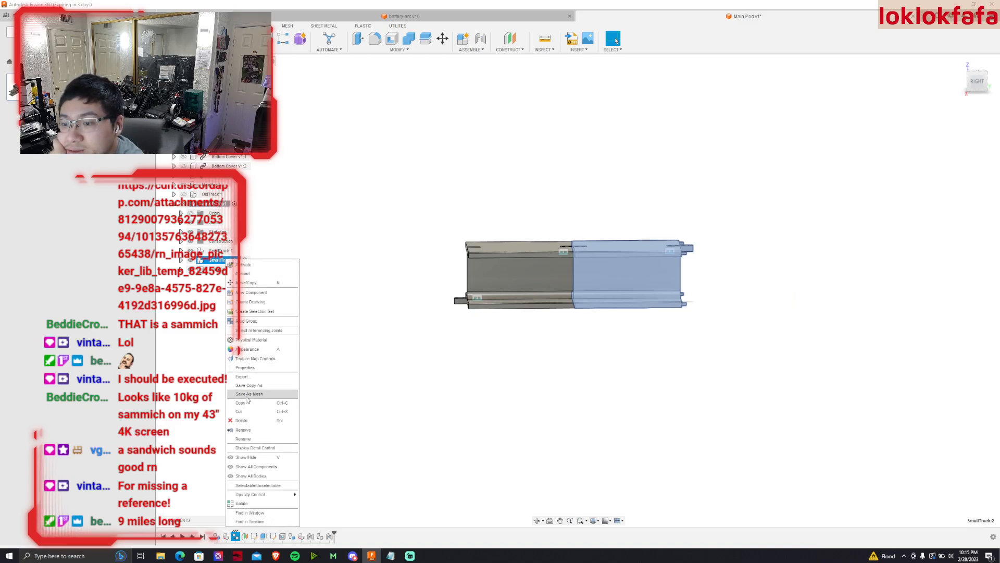
{"action": "left_click", "coordinate": [246, 282]}
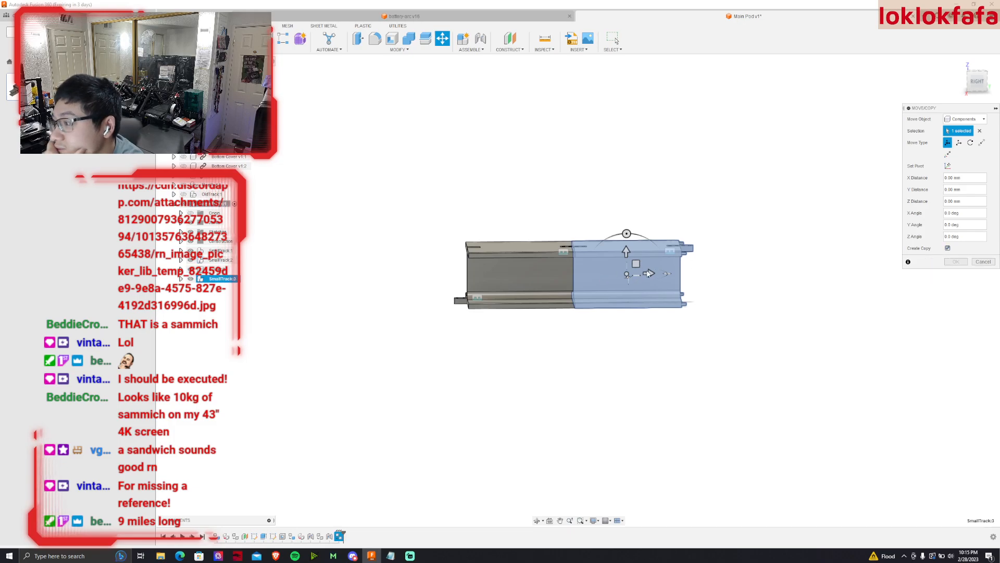
{"action": "left_click_drag", "start_coordinate": [687, 272], "coordinate": [751, 273]}
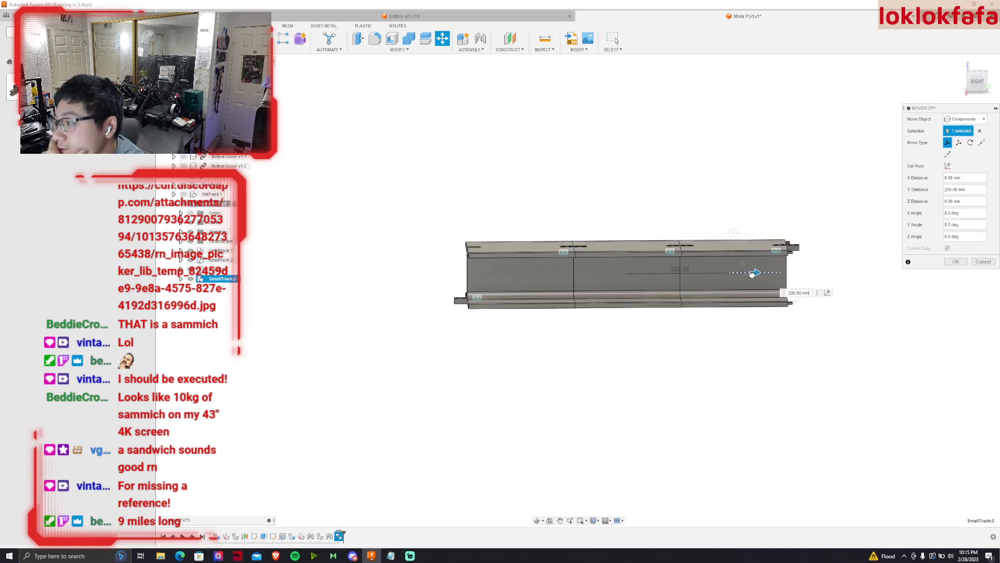
{"action": "left_click", "coordinate": [962, 263]}
Copy the SmallTrack:3 segment 200 mm along Y to extend the track with a fourth segment.
{"action": "right_click", "coordinate": [221, 279]}
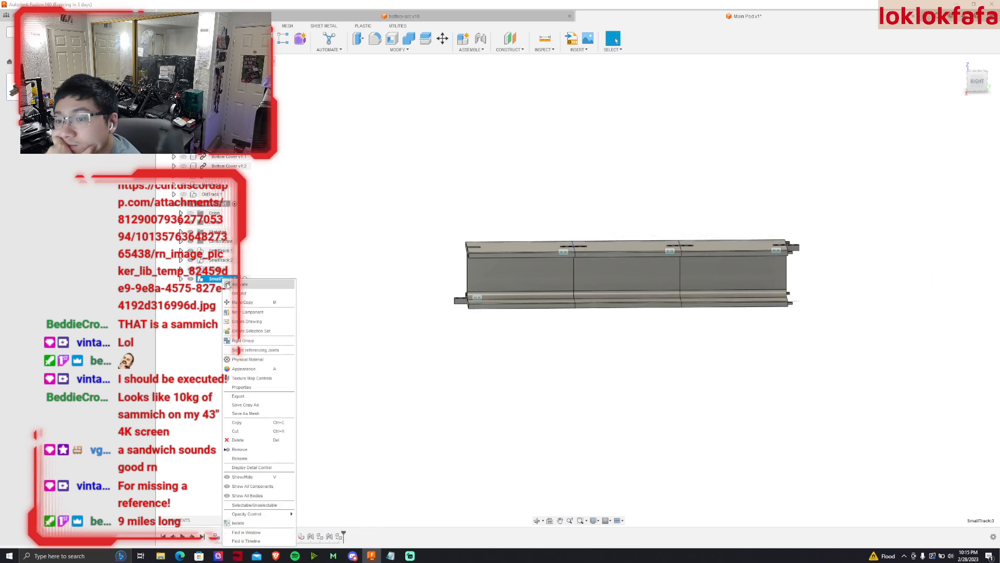
{"action": "left_click", "coordinate": [207, 272]}
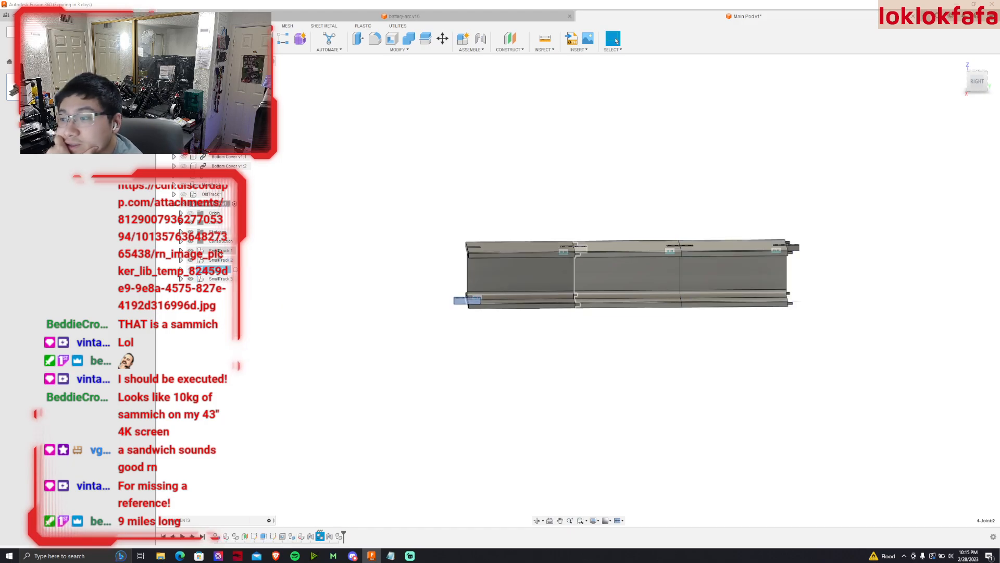
{"action": "left_click", "coordinate": [271, 288]}
{"action": "left_click_drag", "start_coordinate": [970, 77], "coordinate": [967, 94]}
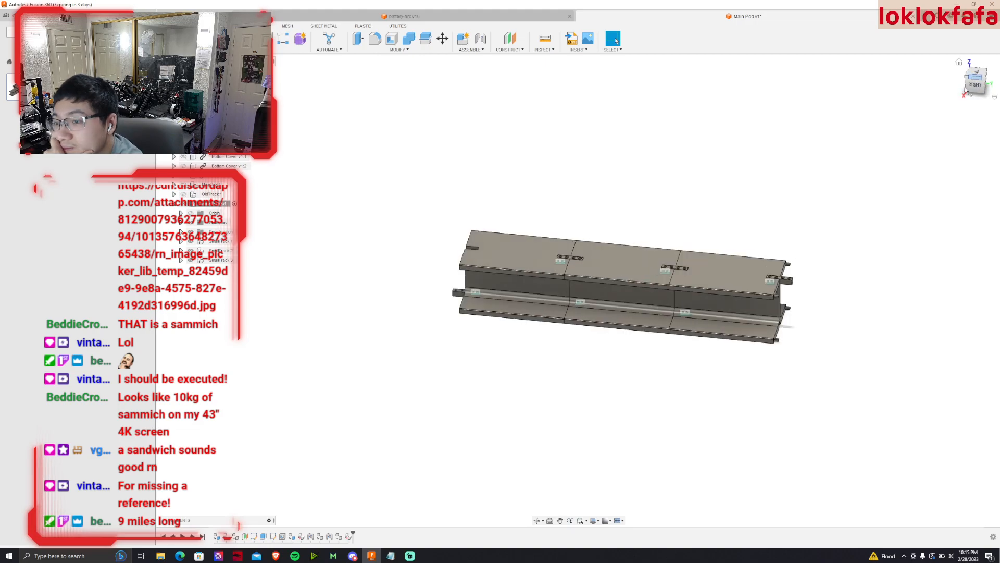
{"action": "right_click", "coordinate": [229, 261]}
{"action": "left_click", "coordinate": [267, 286]}
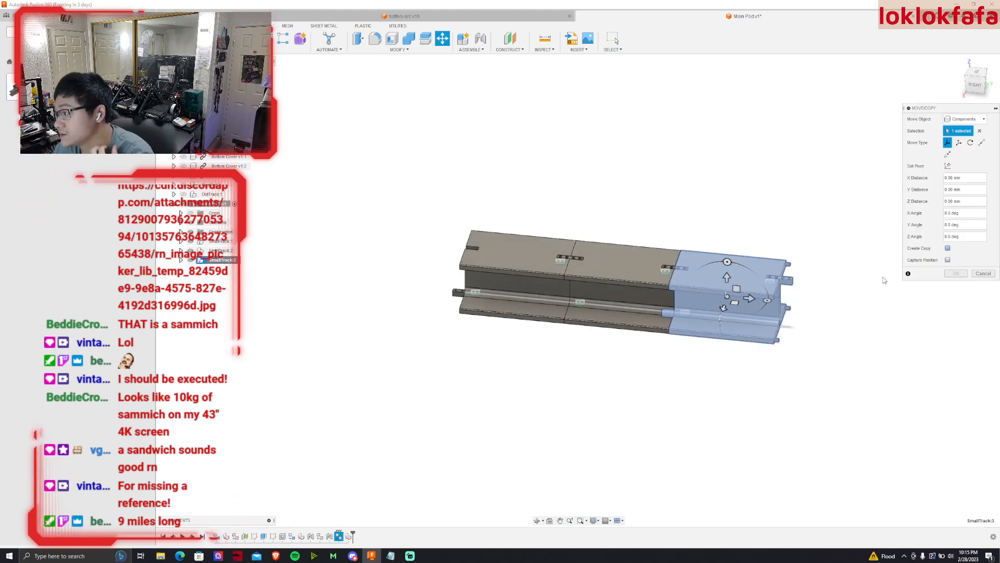
{"action": "left_click", "coordinate": [947, 247]}
{"action": "left_click_drag", "start_coordinate": [749, 298], "coordinate": [859, 308]}
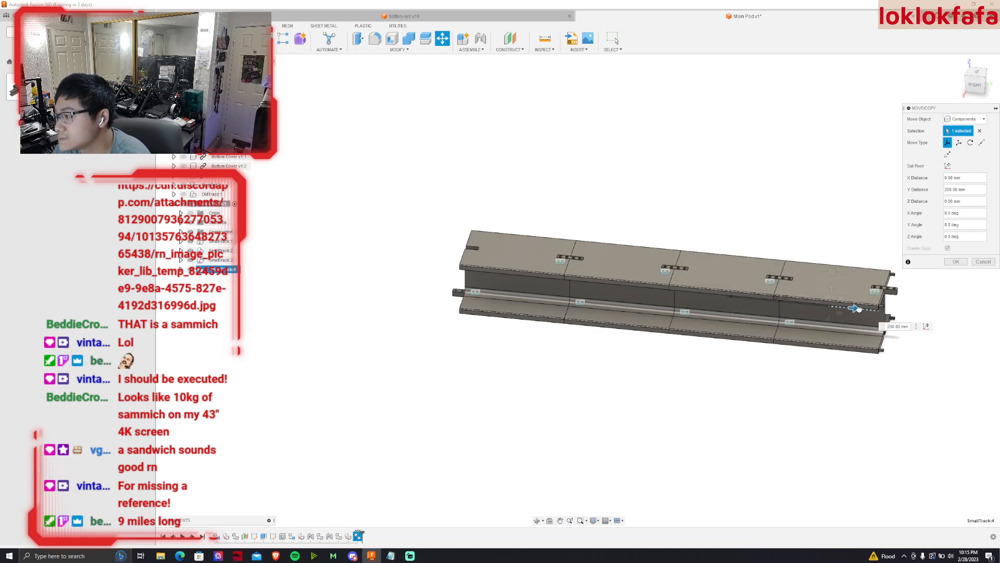
{"action": "key", "text": "Escape"}
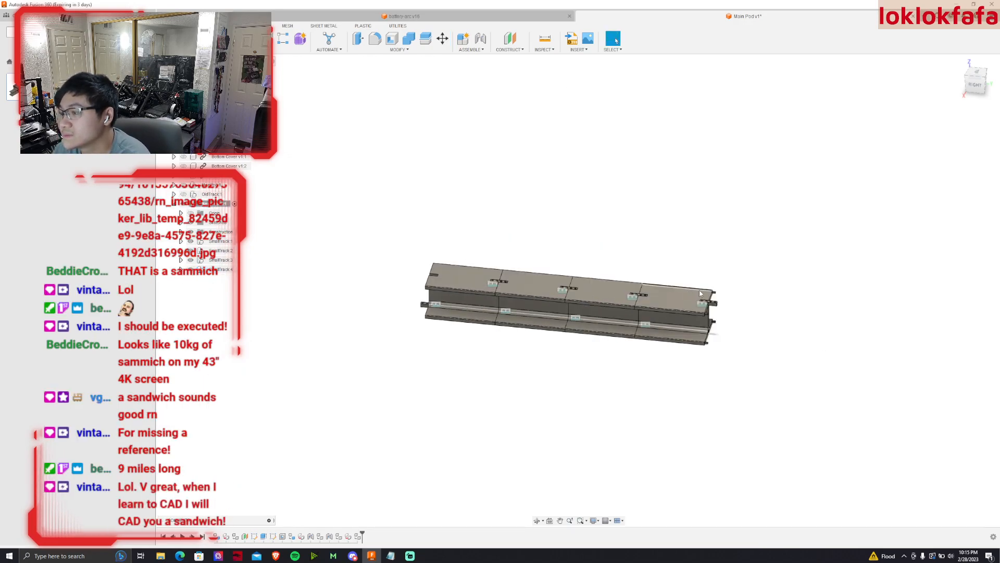
Copy SmallTrack:1 through SmallTrack:4 together along Y so the copies continue end to end from the existing track.
{"action": "scroll", "coordinate": [696, 289], "scroll_direction": "up", "scroll_amount": 8}
{"action": "scroll", "coordinate": [712, 331], "scroll_direction": "down", "scroll_amount": 8}
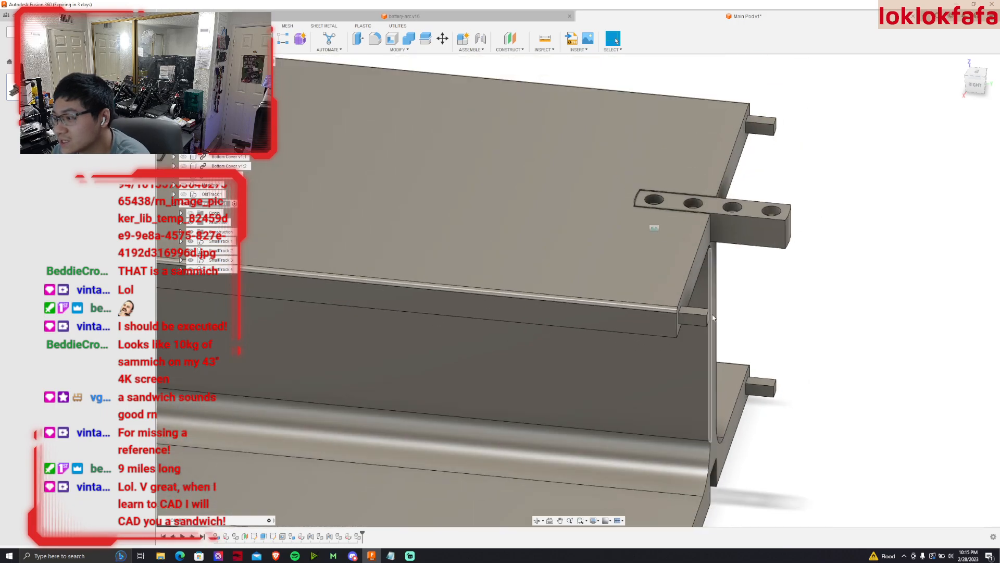
{"action": "scroll", "coordinate": [317, 263], "scroll_direction": "down", "scroll_amount": 2}
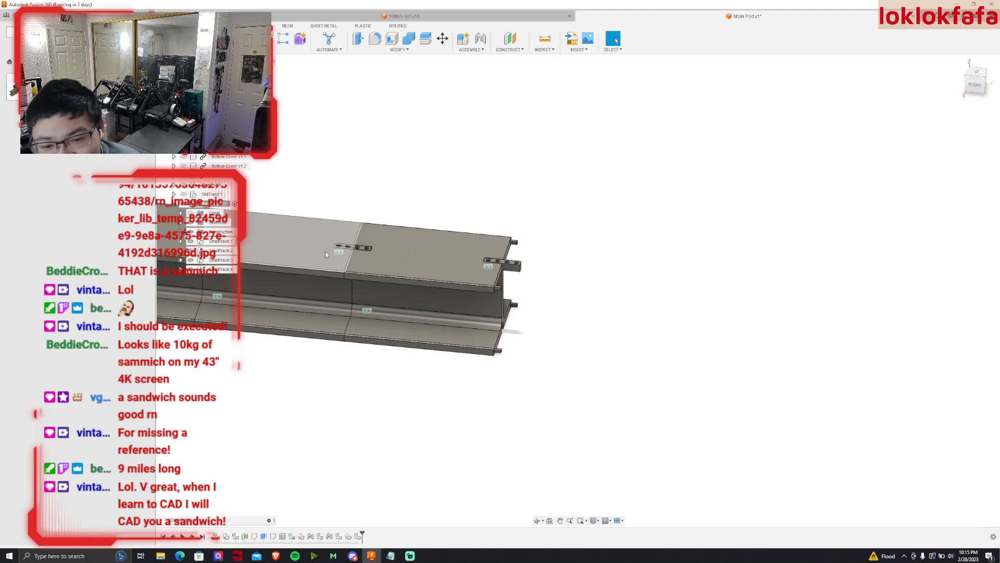
{"action": "scroll", "coordinate": [292, 280], "scroll_direction": "down", "scroll_amount": 2}
{"action": "left_click", "coordinate": [219, 269]}
{"action": "left_click", "coordinate": [219, 241], "text": "shift"}
{"action": "right_click", "coordinate": [218, 241]}
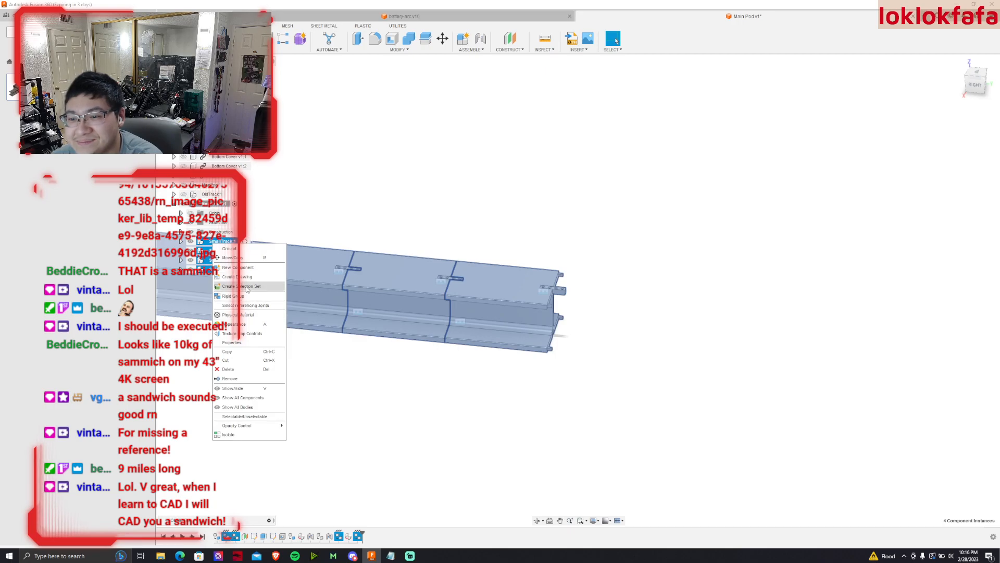
{"action": "left_click", "coordinate": [232, 257]}
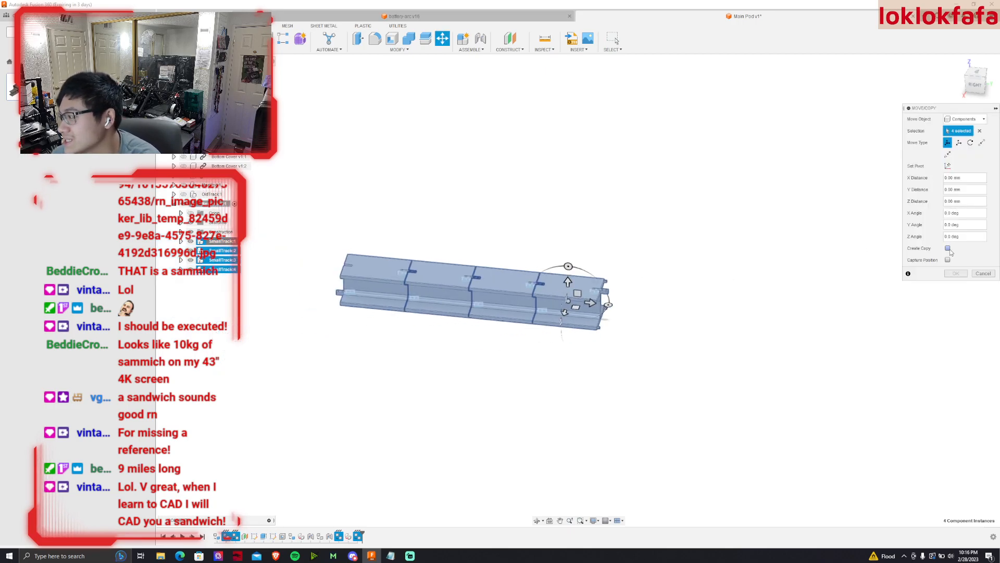
{"action": "left_click", "coordinate": [947, 248]}
{"action": "left_click_drag", "start_coordinate": [562, 308], "coordinate": [775, 321]}
{"action": "left_click", "coordinate": [956, 262]}
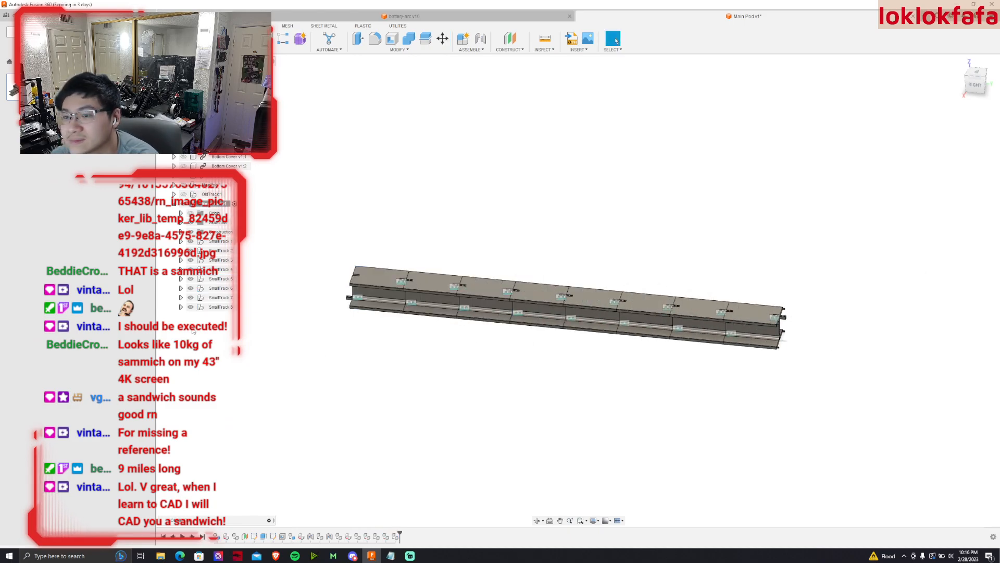
Copy SmallTrack:5 through SmallTrack:8 together 800 mm along Y to extend the track with four more segments.
{"action": "left_click", "coordinate": [220, 278]}
{"action": "left_click", "coordinate": [221, 307], "text": "shift"}
{"action": "right_click", "coordinate": [221, 307]}
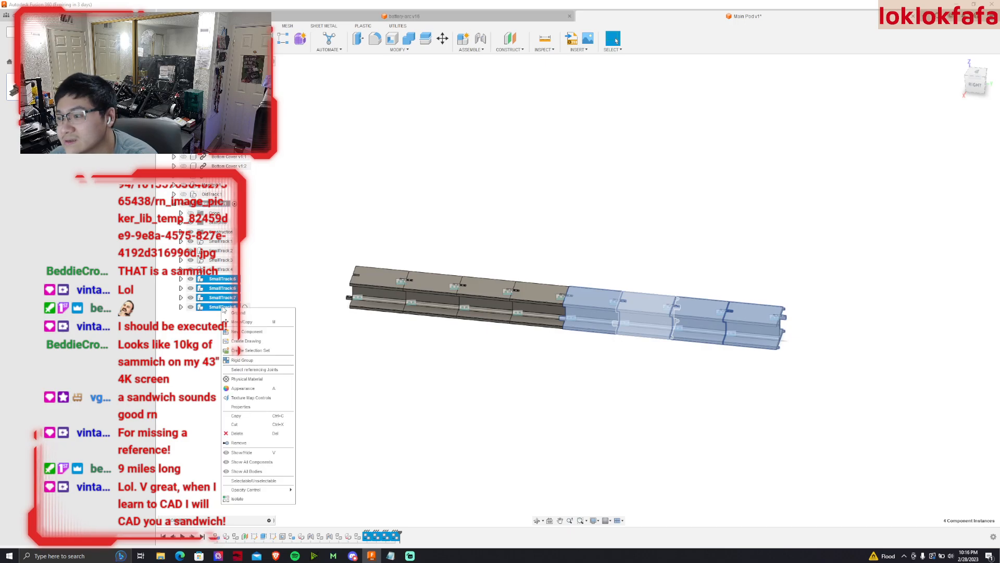
{"action": "left_click", "coordinate": [252, 328]}
{"action": "scroll", "coordinate": [316, 346], "scroll_direction": "down", "scroll_amount": 3}
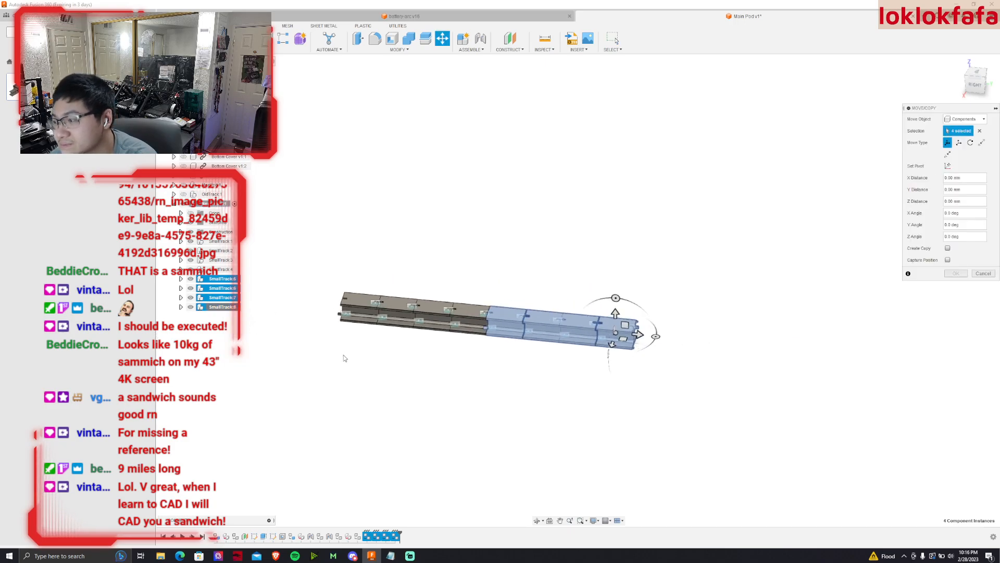
{"action": "scroll", "coordinate": [729, 336], "scroll_direction": "up", "scroll_amount": 4}
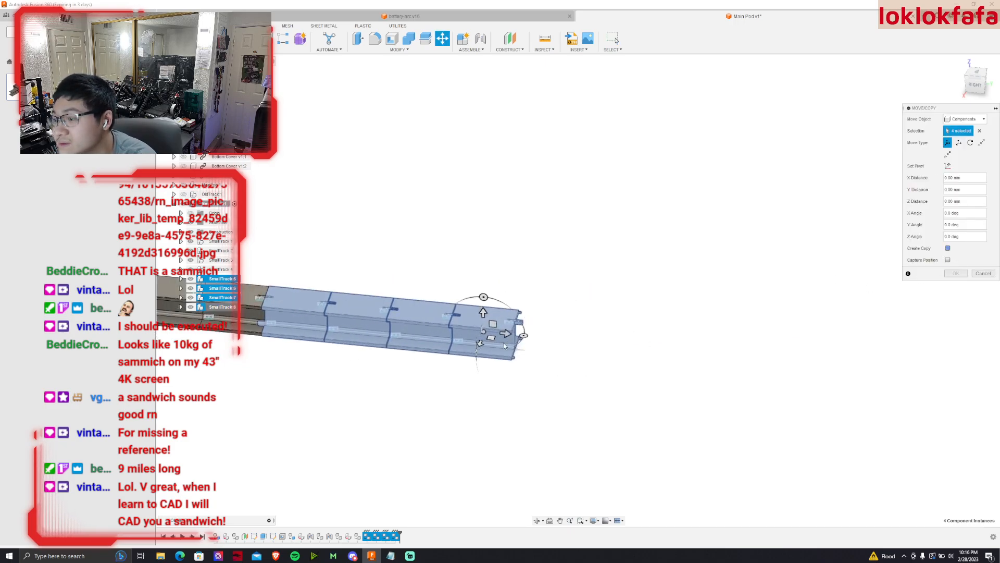
{"action": "left_click_drag", "start_coordinate": [496, 344], "coordinate": [771, 356]}
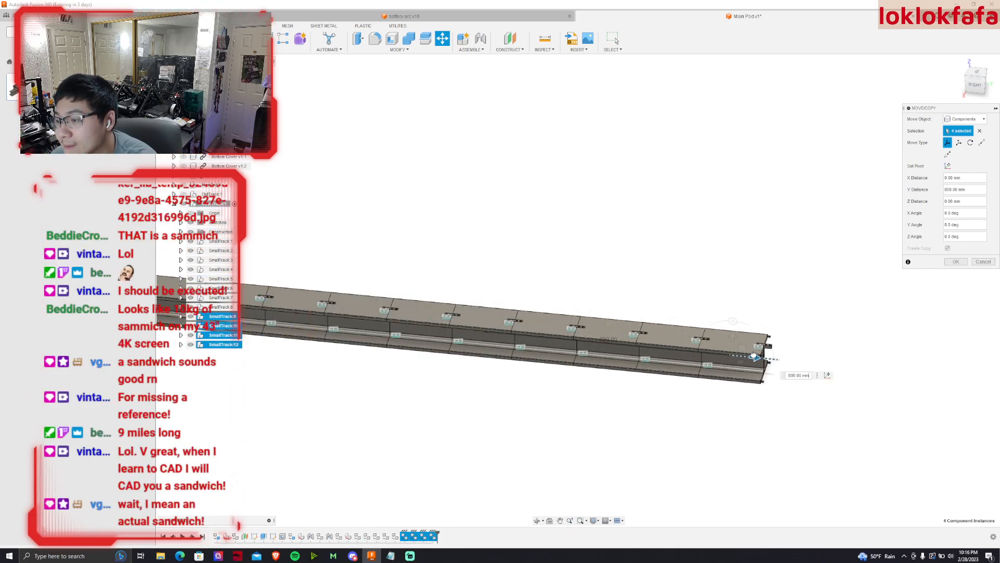
{"action": "left_click", "coordinate": [957, 261]}
{"action": "scroll", "coordinate": [592, 252], "scroll_direction": "down", "scroll_amount": 3}
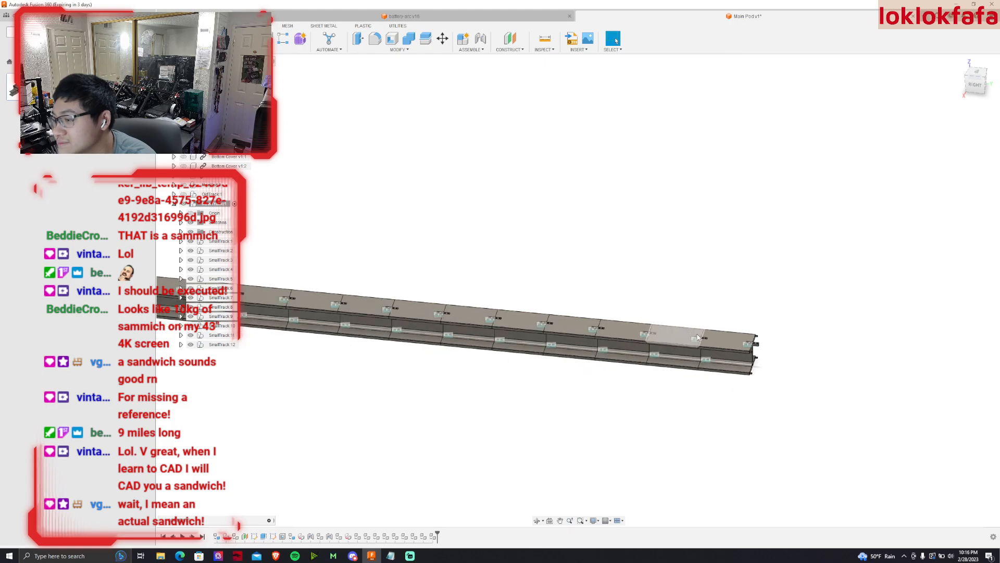
In the battery-arc assembly, measure the length of one black track segment between its two seam edges.
{"action": "left_click", "coordinate": [428, 16]}
{"action": "scroll", "coordinate": [623, 286], "scroll_direction": "down", "scroll_amount": 5}
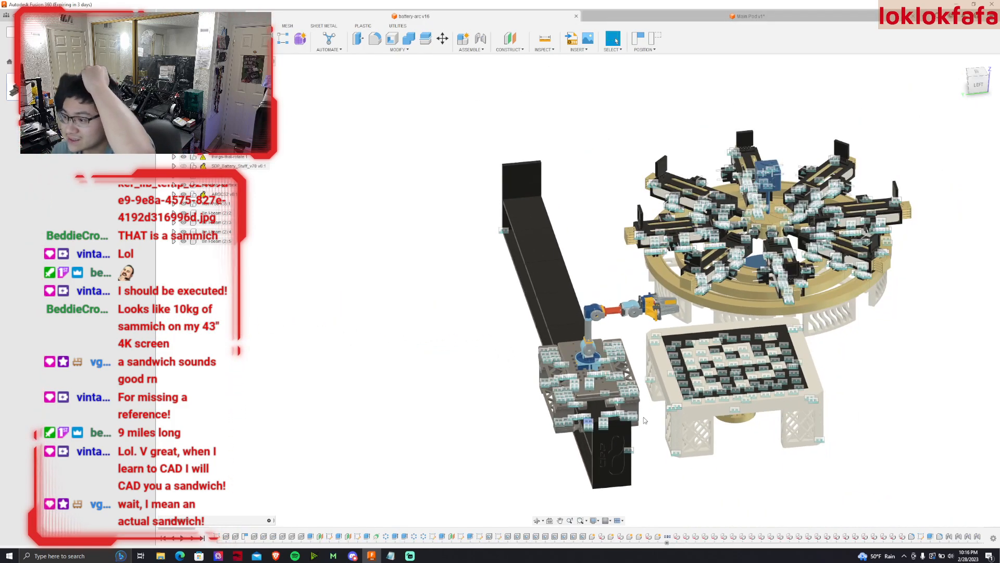
{"action": "scroll", "coordinate": [644, 271], "scroll_direction": "up", "scroll_amount": 3}
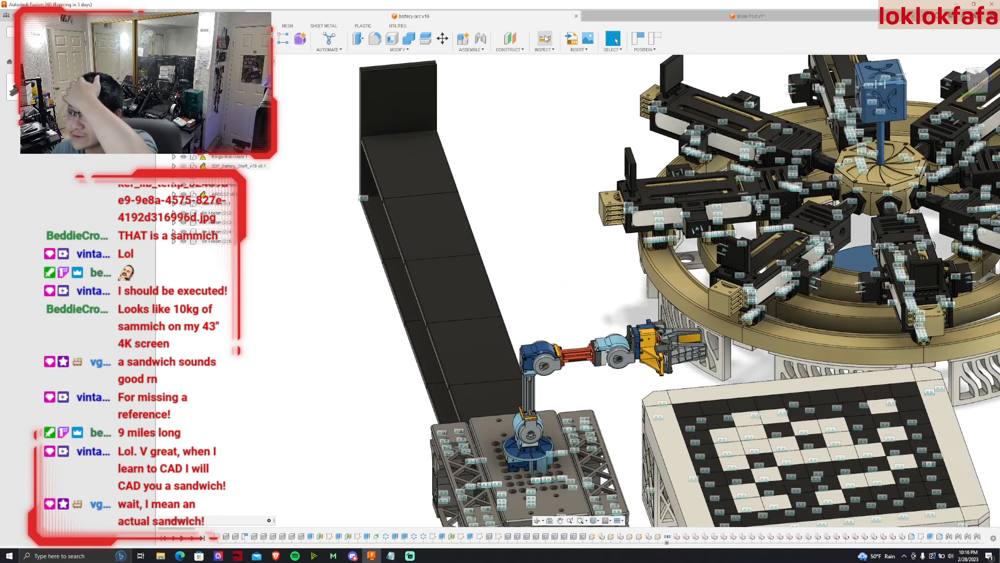
{"action": "key", "text": "i"}
{"action": "scroll", "coordinate": [364, 260], "scroll_direction": "up", "scroll_amount": 2}
{"action": "left_click", "coordinate": [426, 171]}
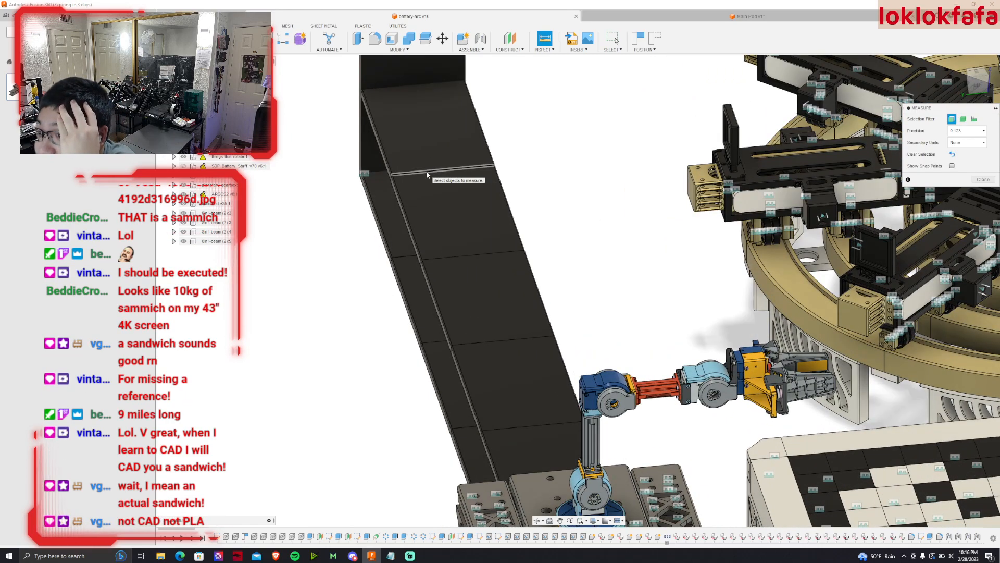
{"action": "left_click", "coordinate": [446, 255]}
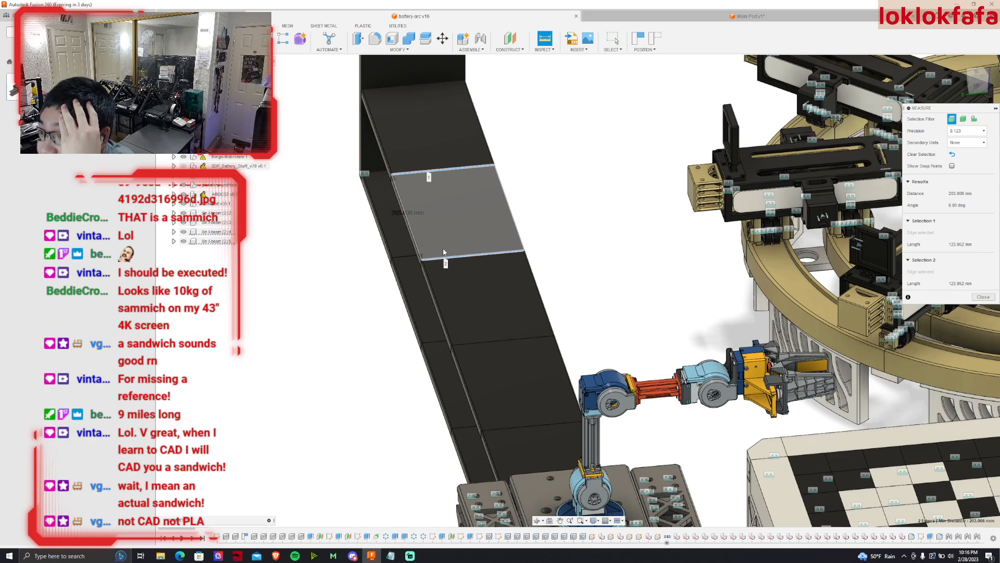
{"action": "key", "text": "Escape"}
Examine the whole black track from the back of the assembly and return to the Main Pod document.
{"action": "scroll", "coordinate": [484, 318], "scroll_direction": "down", "scroll_amount": 3}
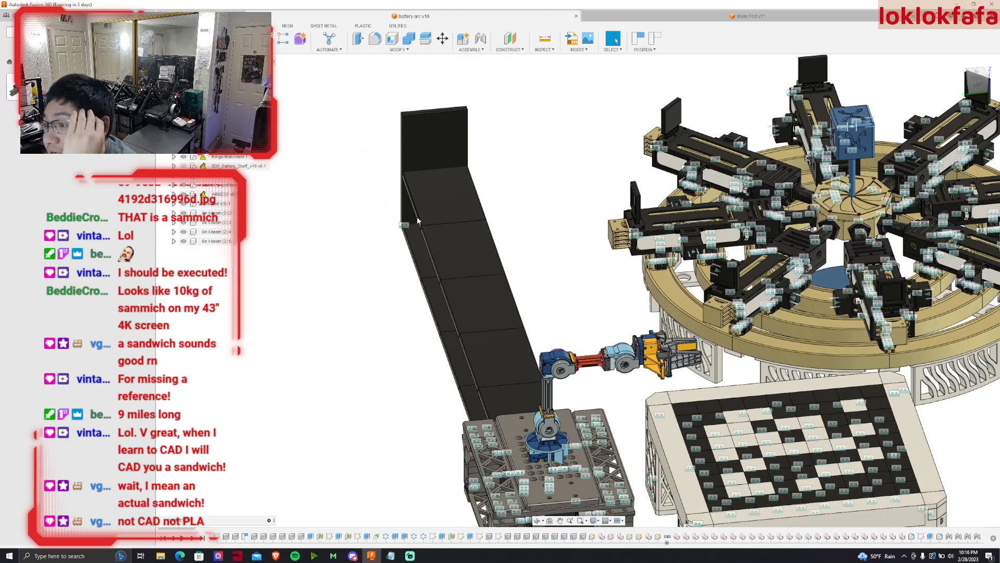
{"action": "scroll", "coordinate": [444, 243], "scroll_direction": "down", "scroll_amount": 2}
{"action": "scroll", "coordinate": [491, 356], "scroll_direction": "down", "scroll_amount": 2}
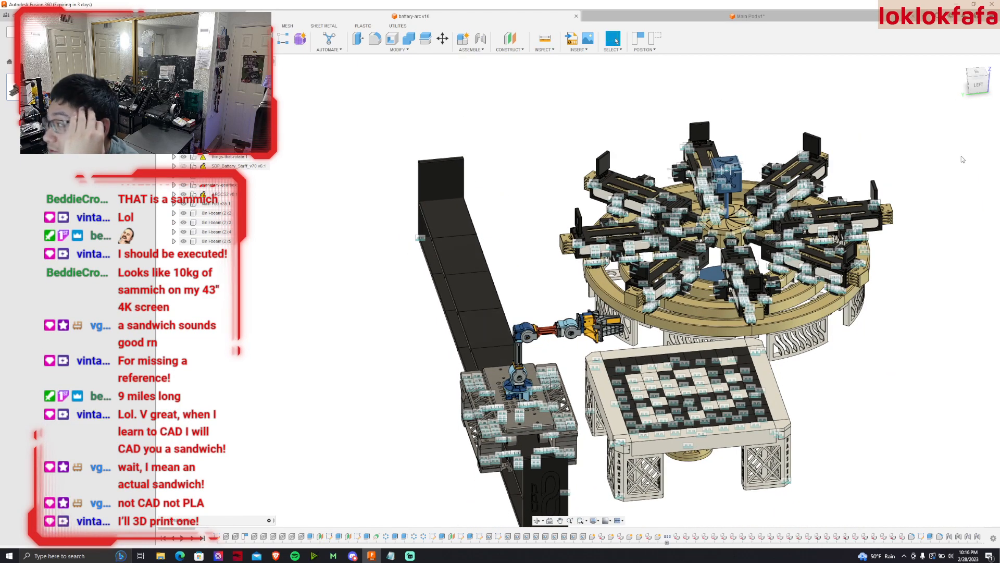
{"action": "left_click_drag", "start_coordinate": [969, 83], "coordinate": [993, 87]}
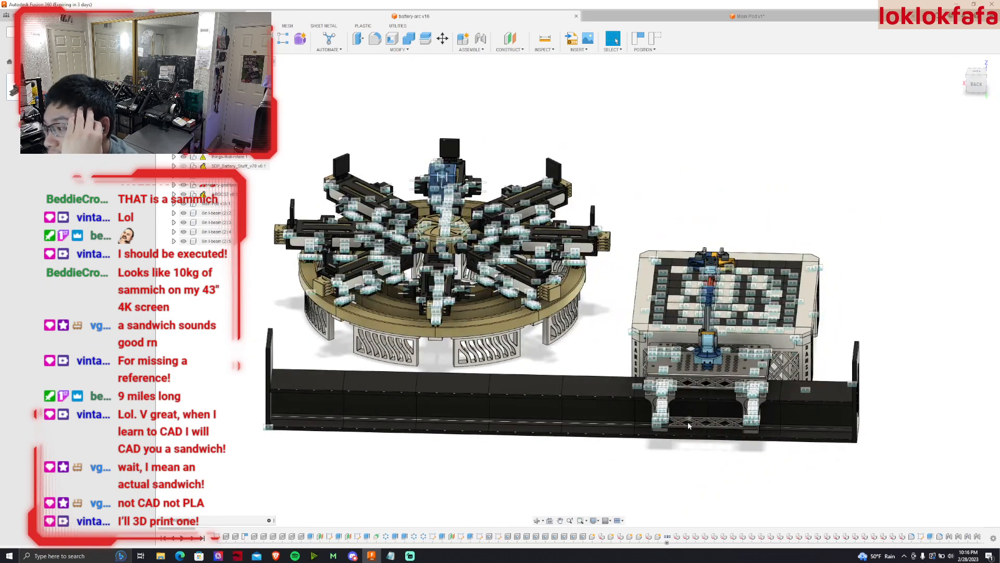
{"action": "left_click", "coordinate": [613, 17]}
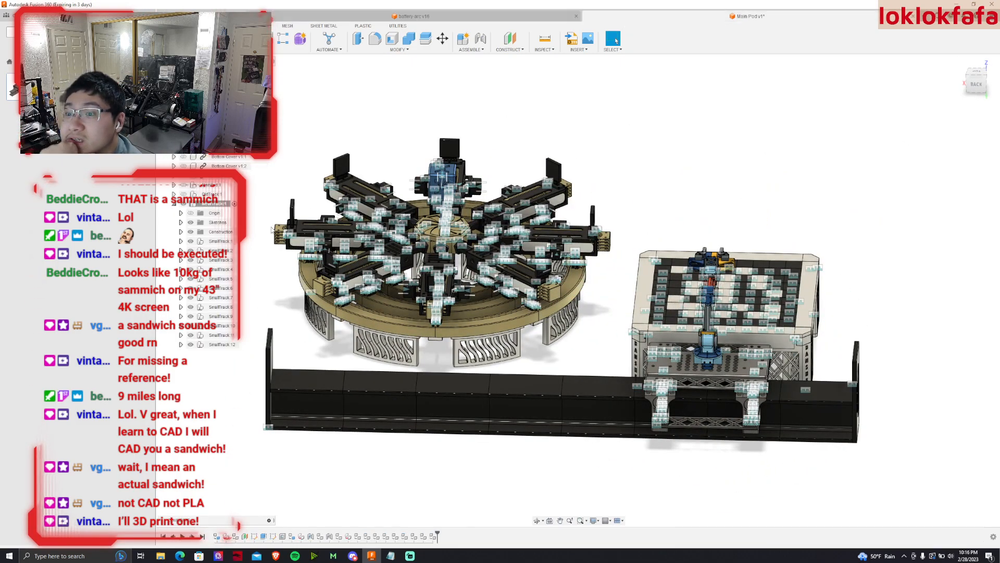
Delete the four extra track segments SmallTrack:9 through SmallTrack:12.
{"action": "left_click", "coordinate": [228, 344]}
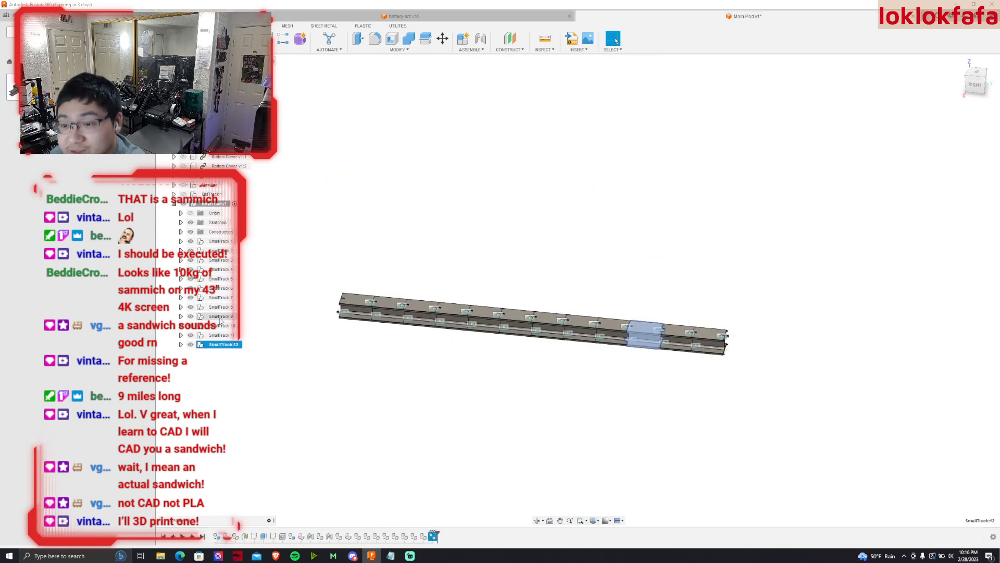
{"action": "left_click", "coordinate": [222, 316], "text": "shift"}
{"action": "right_click", "coordinate": [221, 319]}
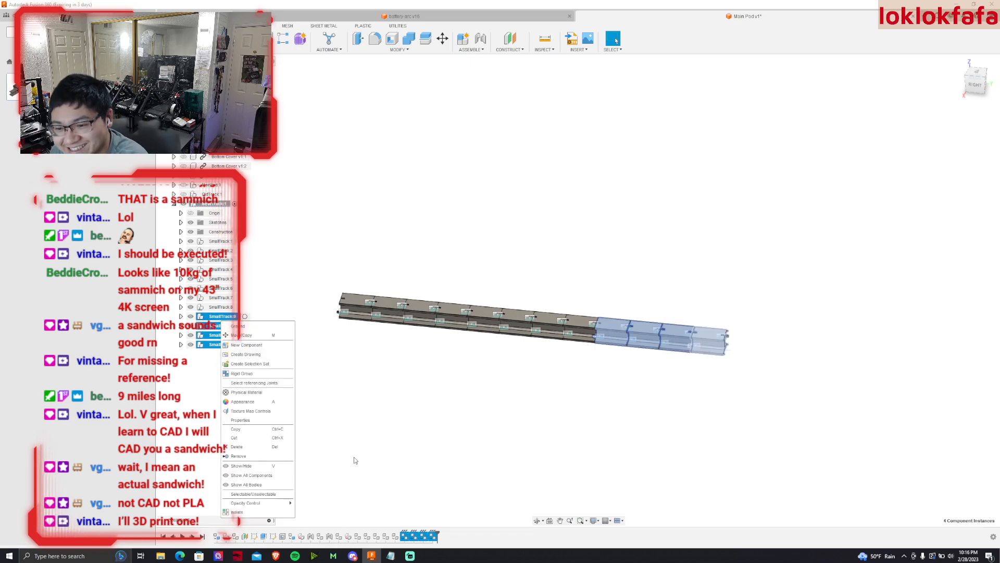
{"action": "left_click", "coordinate": [246, 445]}
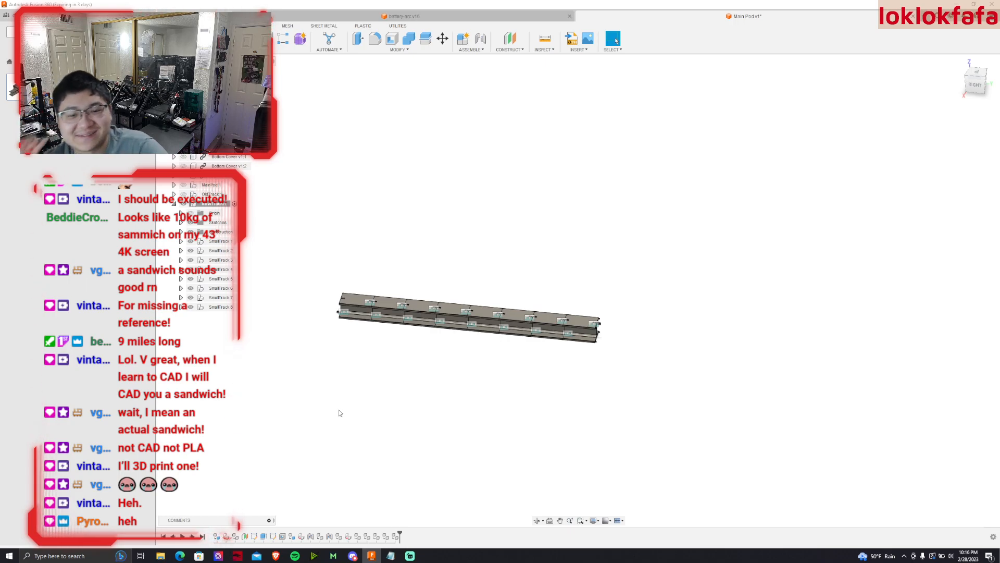
Hide the 4-Joint connectors protruding from the two outer ends of the track, within SmallTrack:1 and SmallTrack:5.
{"action": "scroll", "coordinate": [402, 353], "scroll_direction": "up", "scroll_amount": 5}
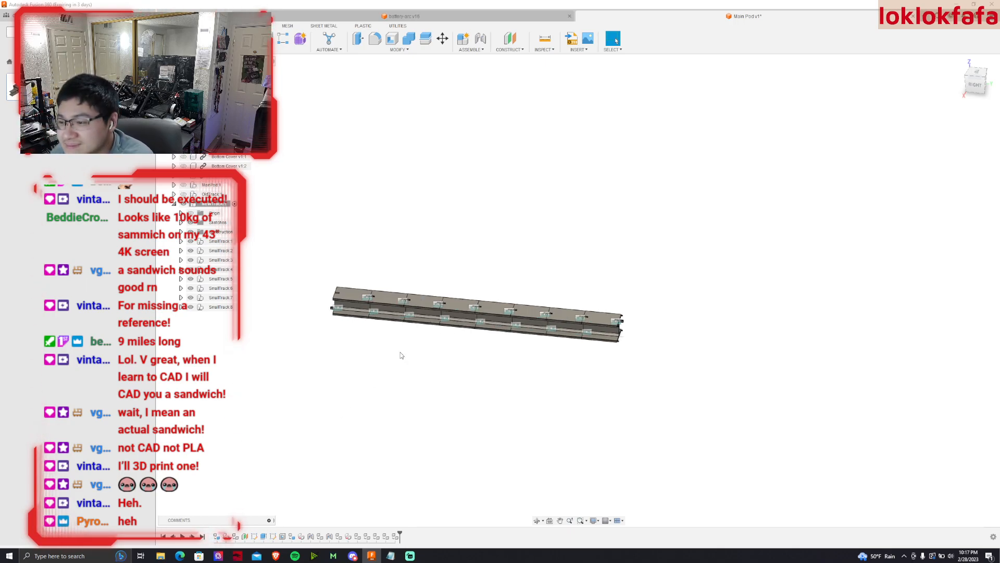
{"action": "scroll", "coordinate": [402, 267], "scroll_direction": "down", "scroll_amount": 3}
{"action": "scroll", "coordinate": [388, 292], "scroll_direction": "up", "scroll_amount": 3}
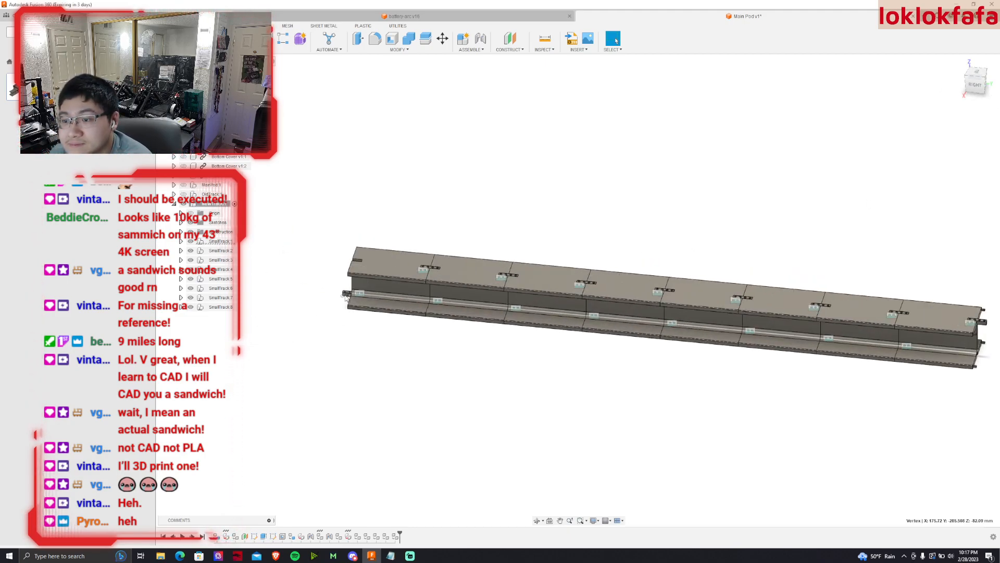
{"action": "left_click", "coordinate": [181, 242]}
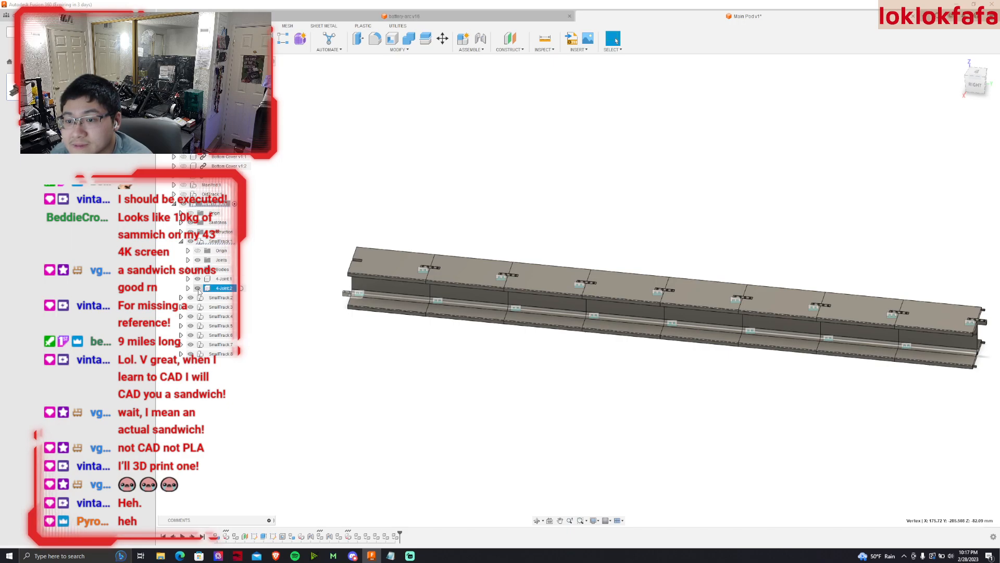
{"action": "left_click", "coordinate": [181, 354]}
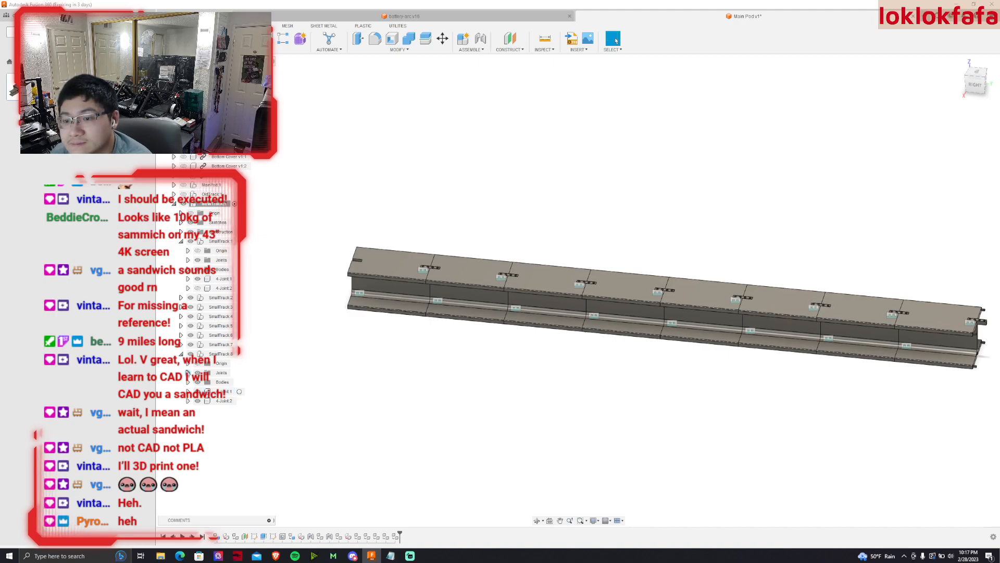
{"action": "left_click", "coordinate": [181, 354]}
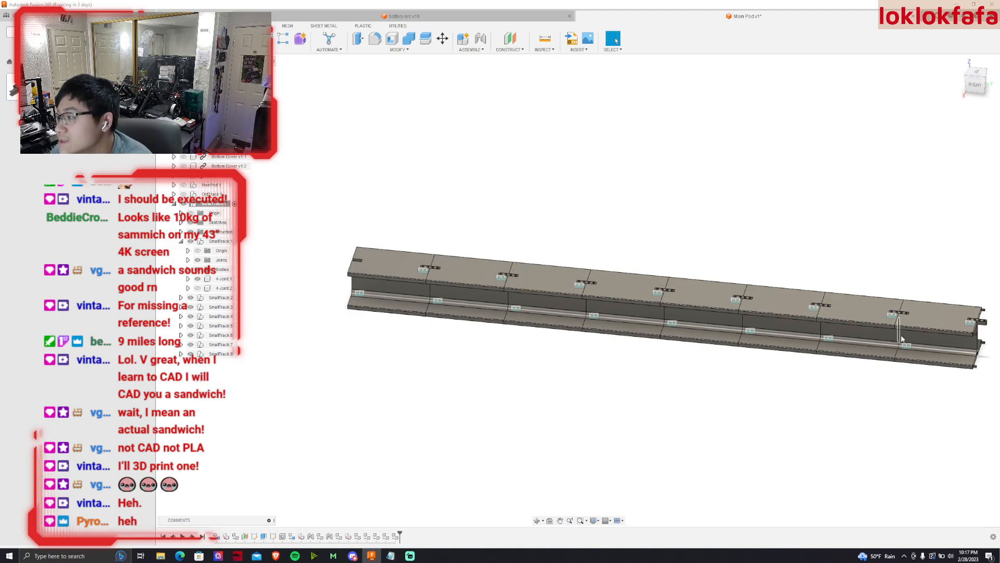
{"action": "left_click", "coordinate": [181, 325]}
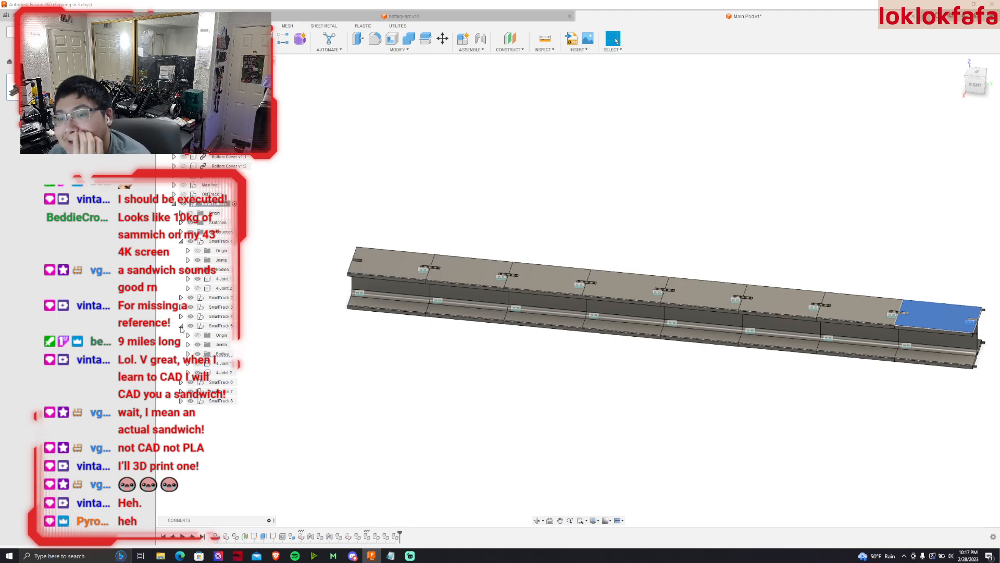
{"action": "left_click", "coordinate": [181, 326]}
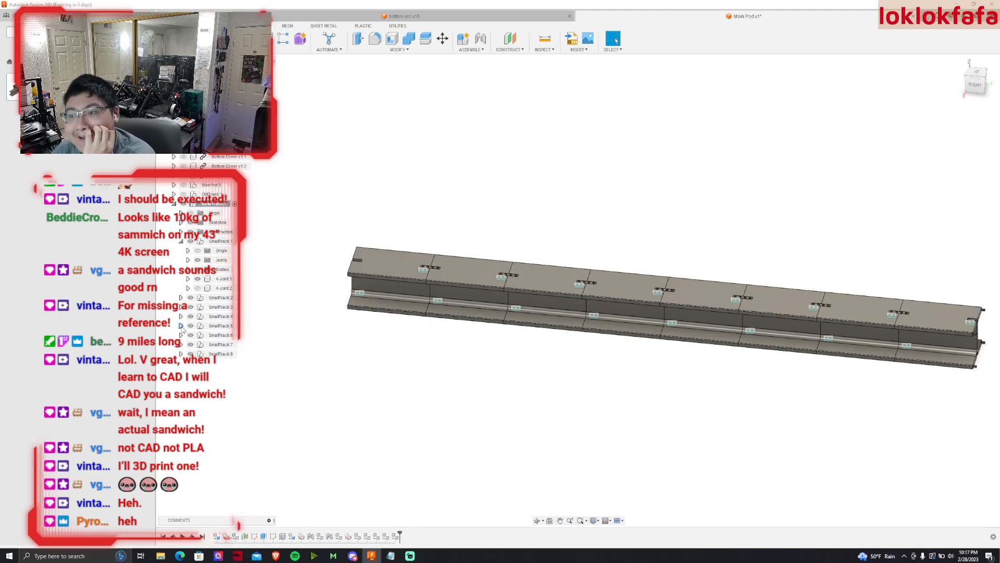
{"action": "left_click", "coordinate": [181, 242]}
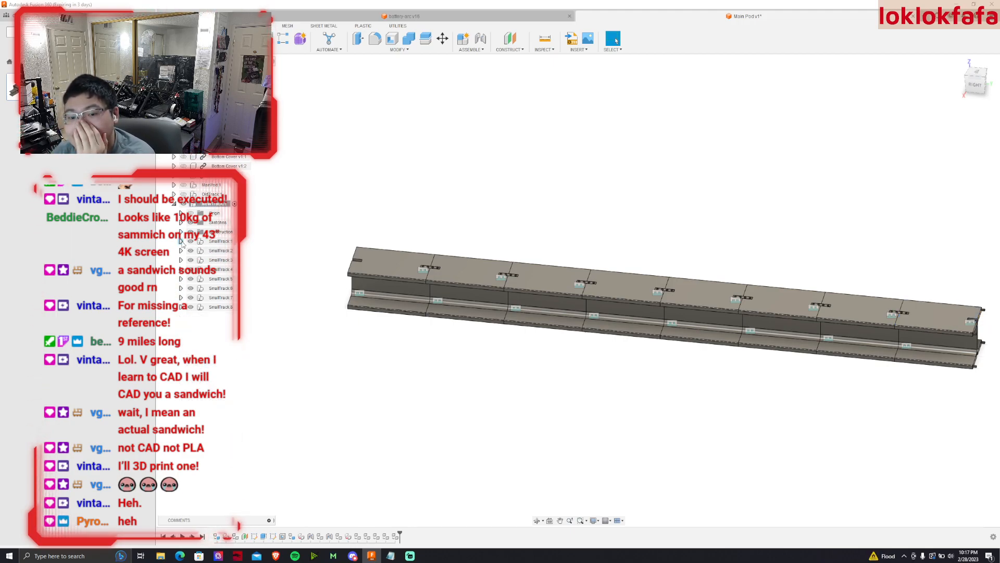
Project the I-shaped end face of SmallTrack:1 into a new sketch on that face.
{"action": "scroll", "coordinate": [485, 433], "scroll_direction": "down", "scroll_amount": 3}
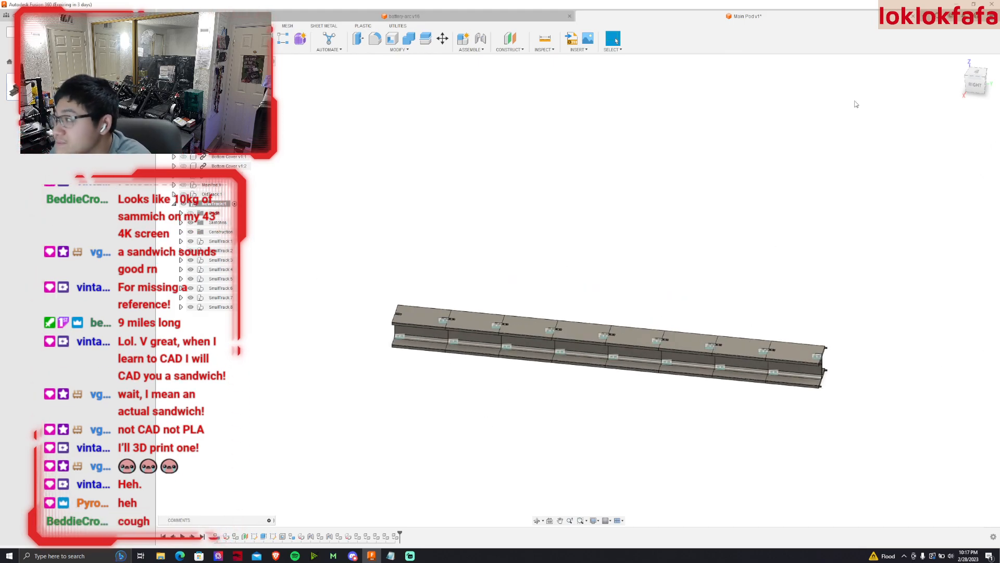
{"action": "left_click", "coordinate": [966, 76]}
{"action": "scroll", "coordinate": [502, 441], "scroll_direction": "up", "scroll_amount": 3}
{"action": "scroll", "coordinate": [490, 358], "scroll_direction": "up", "scroll_amount": 4}
{"action": "middle_click_drag", "start_coordinate": [483, 357], "coordinate": [405, 281], "text": "shift"}
{"action": "left_click", "coordinate": [405, 281]}
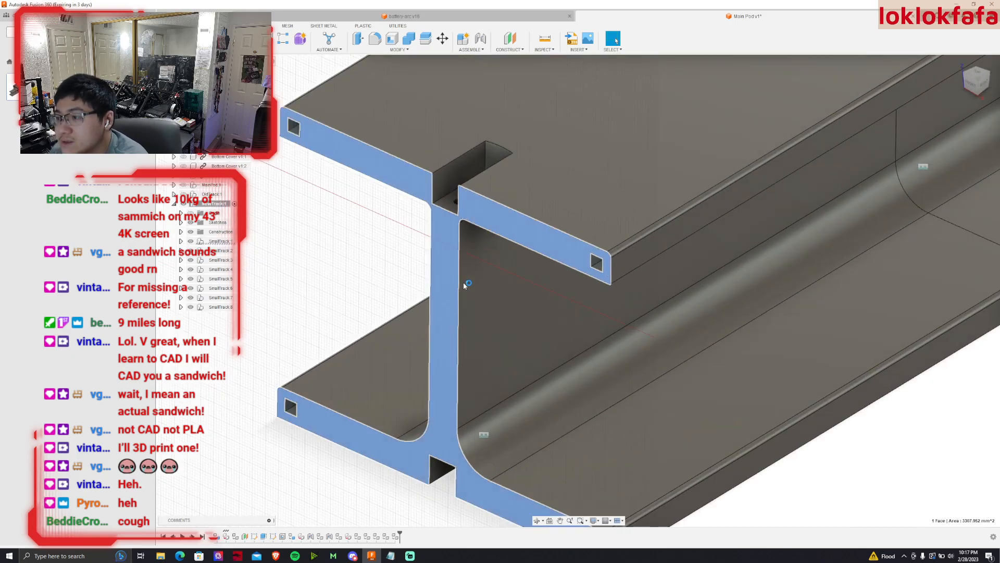
{"action": "key", "text": "p"}
{"action": "scroll", "coordinate": [458, 285], "scroll_direction": "up", "scroll_amount": 3}
{"action": "left_click", "coordinate": [495, 259]}
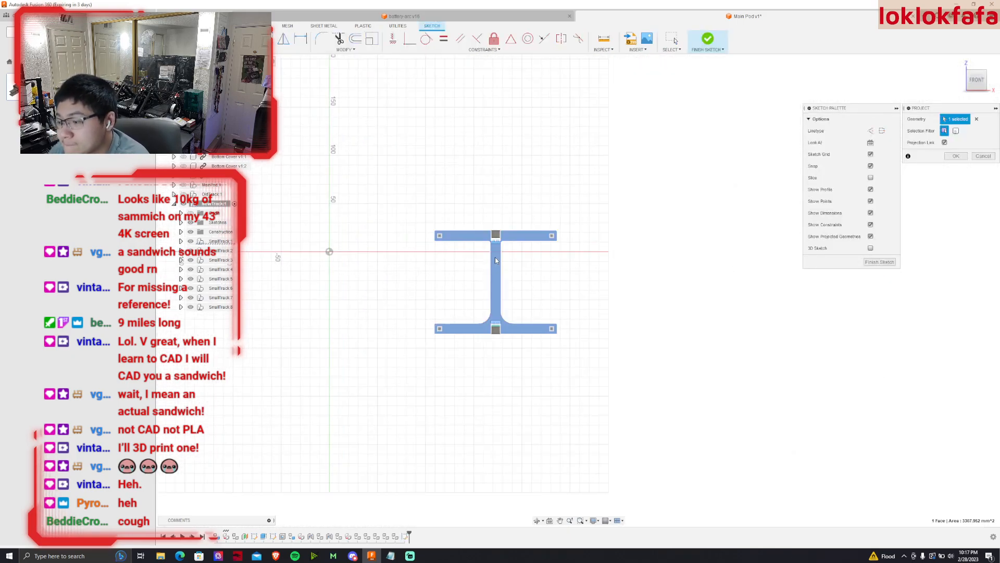
{"action": "key", "text": "Return"}
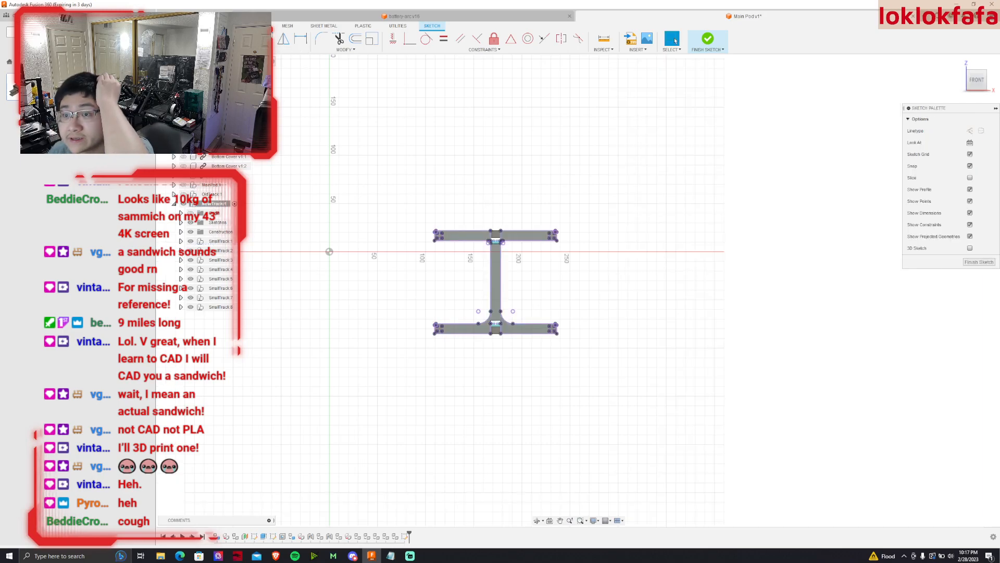
Sketch a rectangle enclosing the projected I-profile, from its lower-left outer corner to its upper-right outer corner.
{"action": "key", "text": "r"}
{"action": "left_click", "coordinate": [435, 332]}
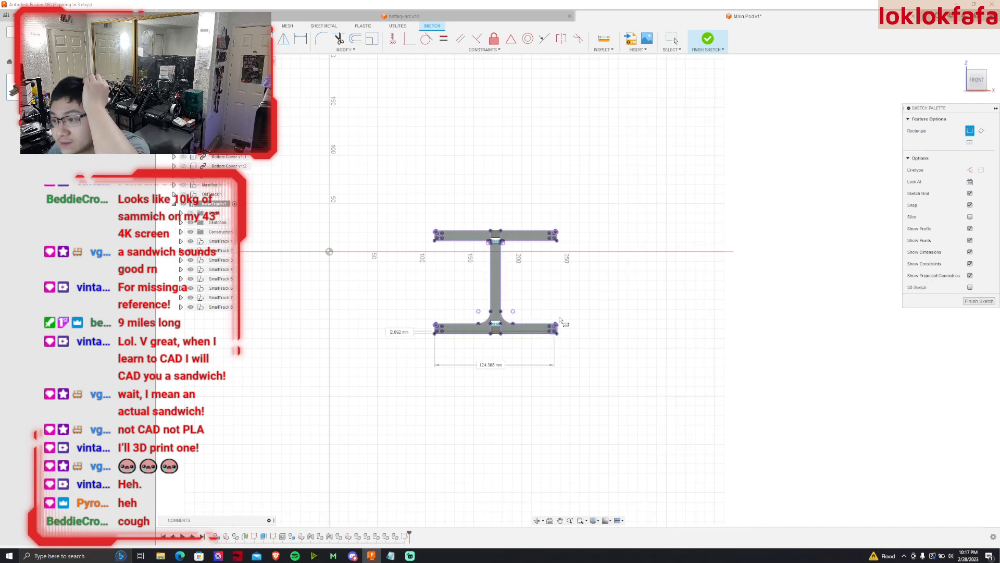
{"action": "scroll", "coordinate": [556, 231], "scroll_direction": "up", "scroll_amount": 8}
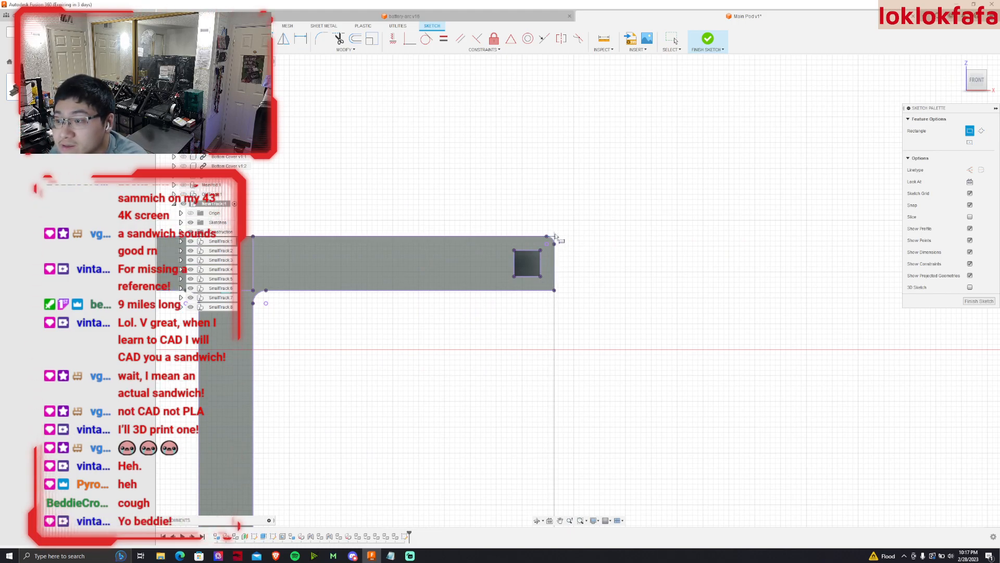
{"action": "left_click", "coordinate": [556, 237]}
{"action": "scroll", "coordinate": [677, 250], "scroll_direction": "down", "scroll_amount": 5}
{"action": "key", "text": "Escape"}
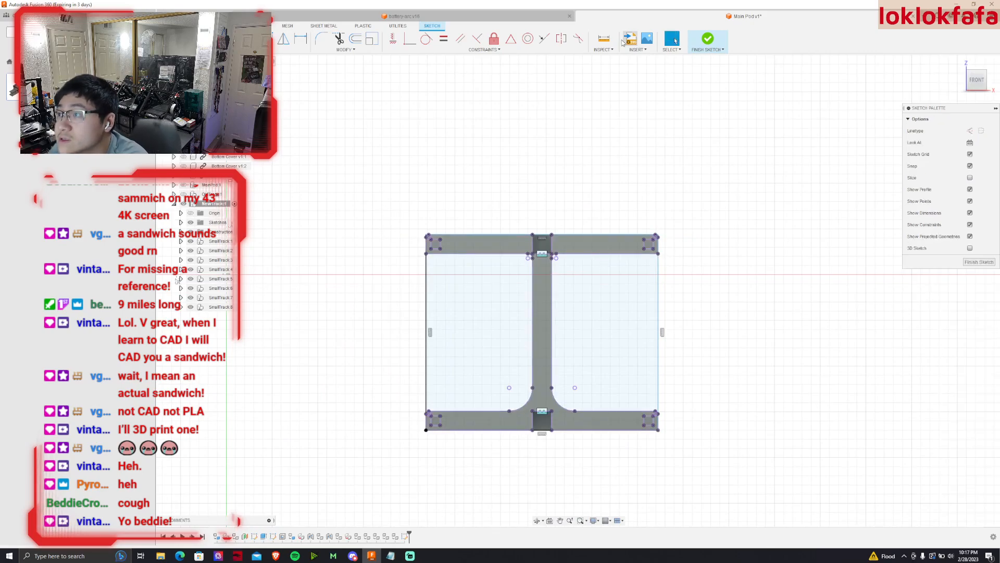
Measure the distance between the rectangle's upper and lower edges.
{"action": "key", "text": "i"}
{"action": "left_click", "coordinate": [463, 235]}
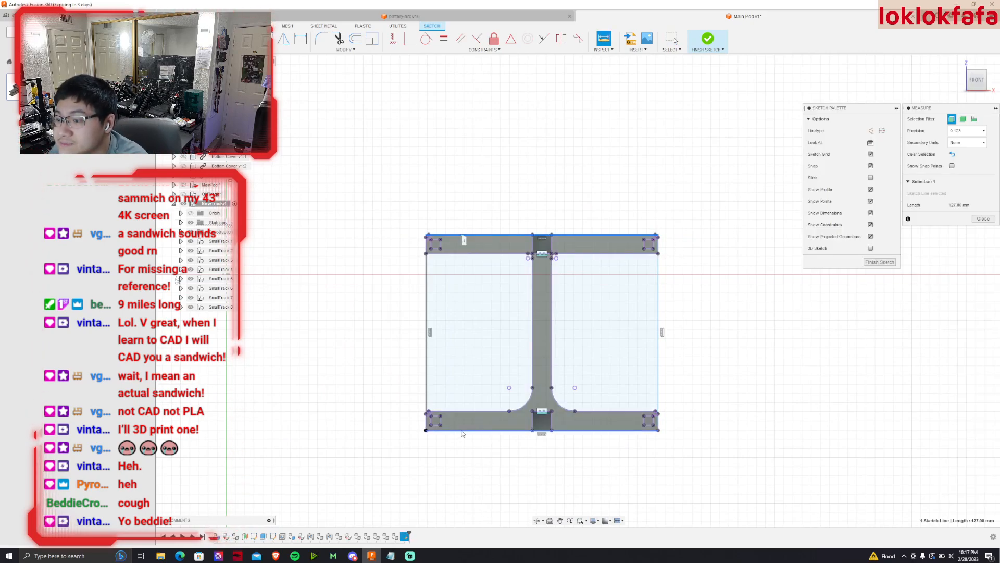
{"action": "left_click", "coordinate": [461, 431]}
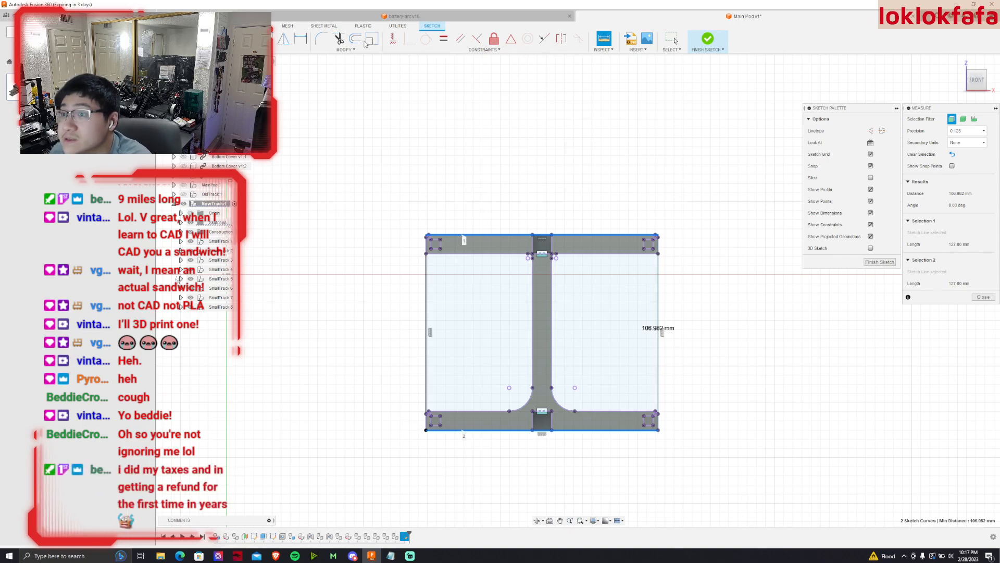
Dimension the rectangle's height as 213.964 mm and finish the sketch.
{"action": "left_click", "coordinate": [298, 39]}
{"action": "left_click", "coordinate": [426, 336]}
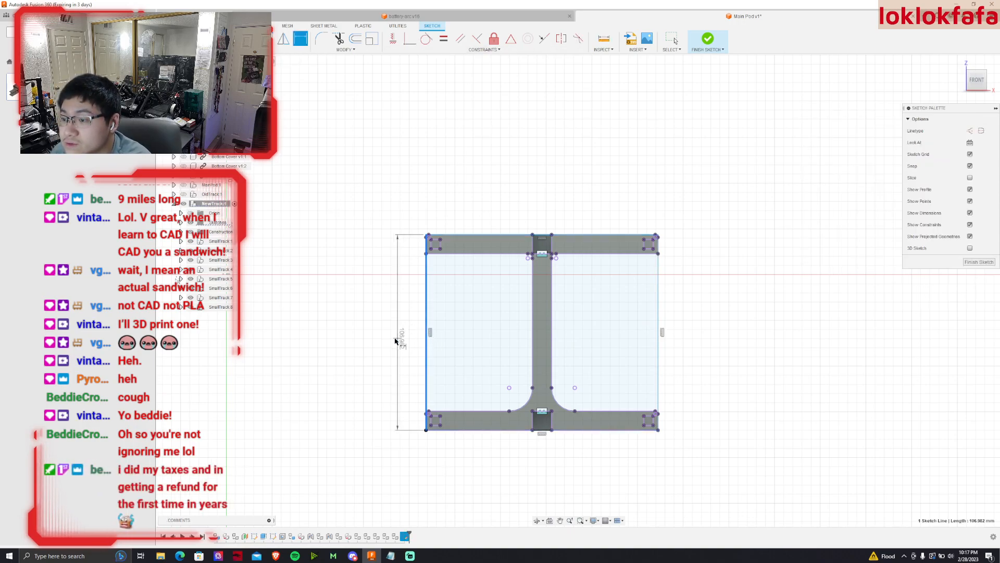
{"action": "left_click", "coordinate": [386, 339]}
{"action": "type", "text": "213"}
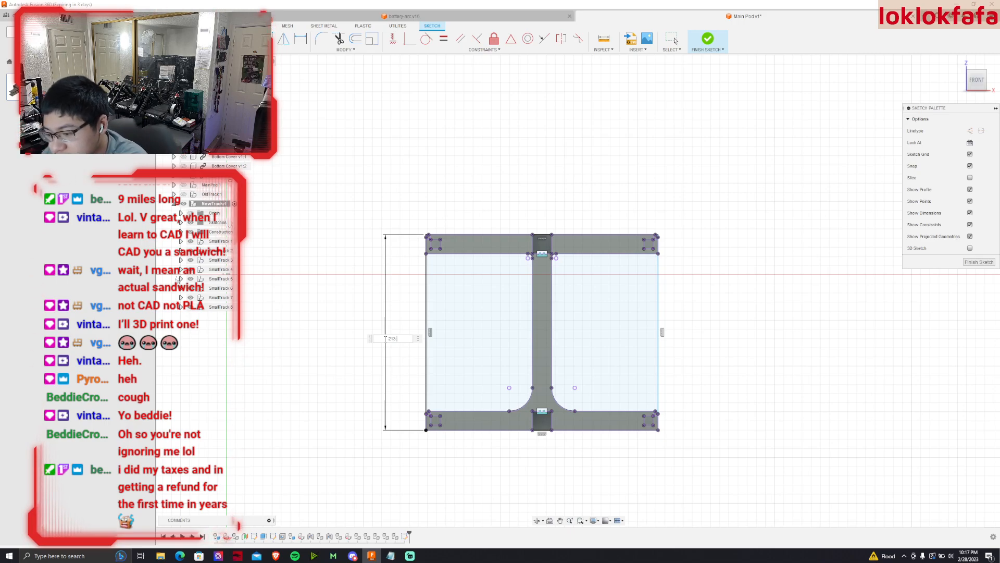
{"action": "type", "text": ".964"}
{"action": "key", "text": "Return"}
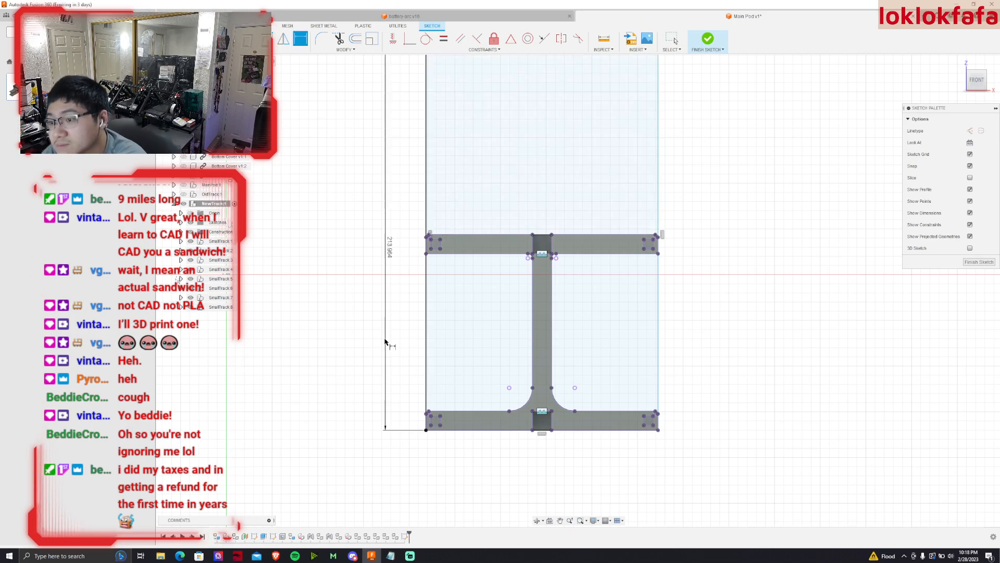
{"action": "scroll", "coordinate": [369, 340], "scroll_direction": "down", "scroll_amount": 3}
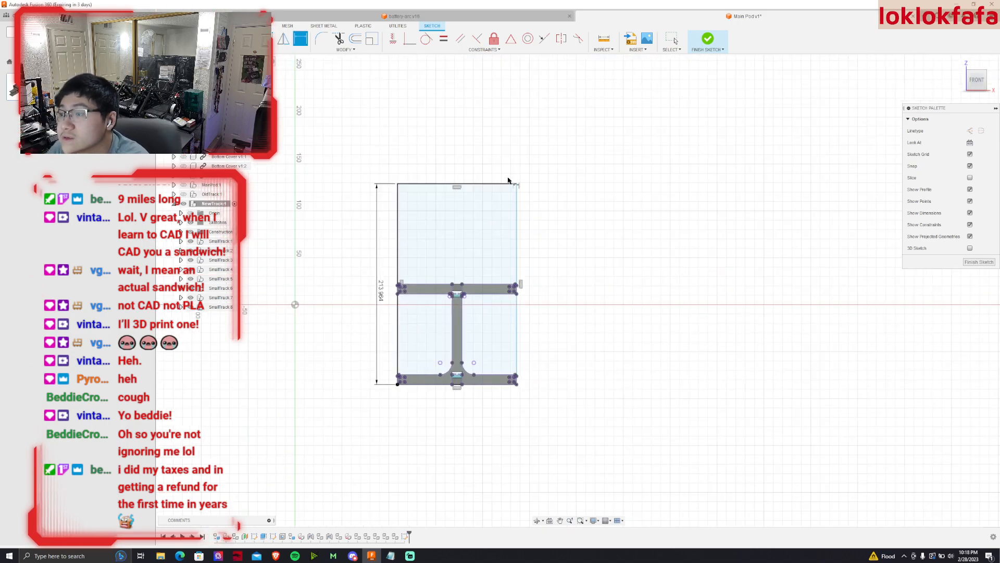
{"action": "left_click", "coordinate": [707, 39]}
{"action": "middle_click_drag", "start_coordinate": [578, 291], "coordinate": [615, 250], "text": "shift"}
{"action": "left_click", "coordinate": [976, 76]}
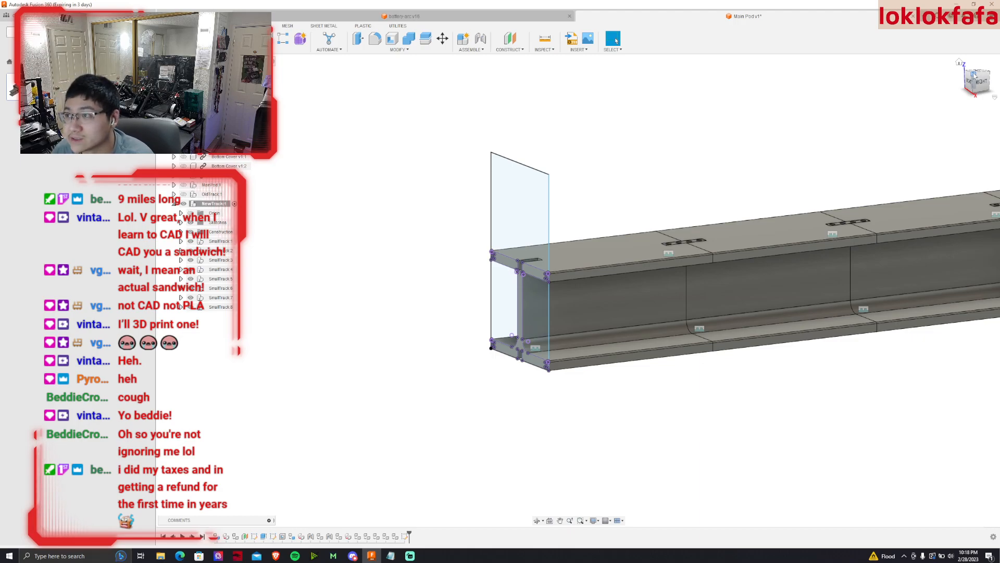
Examine the upright end plate on the black track in the battery-arc assembly and return to the Main Pod document.
{"action": "left_click", "coordinate": [531, 14]}
{"action": "middle_click_drag", "start_coordinate": [579, 291], "coordinate": [599, 290], "text": "shift"}
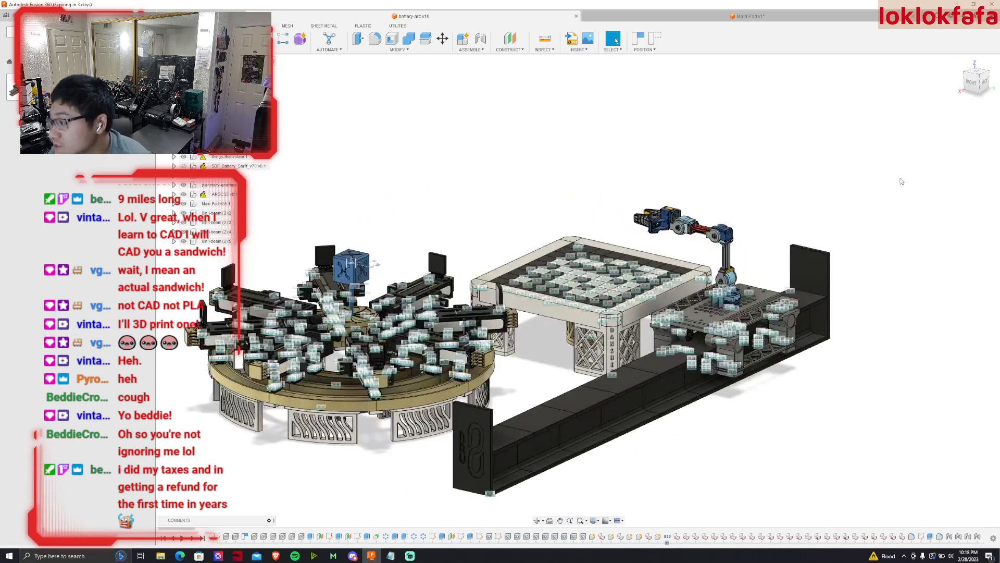
{"action": "scroll", "coordinate": [673, 358], "scroll_direction": "up", "scroll_amount": 10}
{"action": "scroll", "coordinate": [746, 169], "scroll_direction": "down", "scroll_amount": 2}
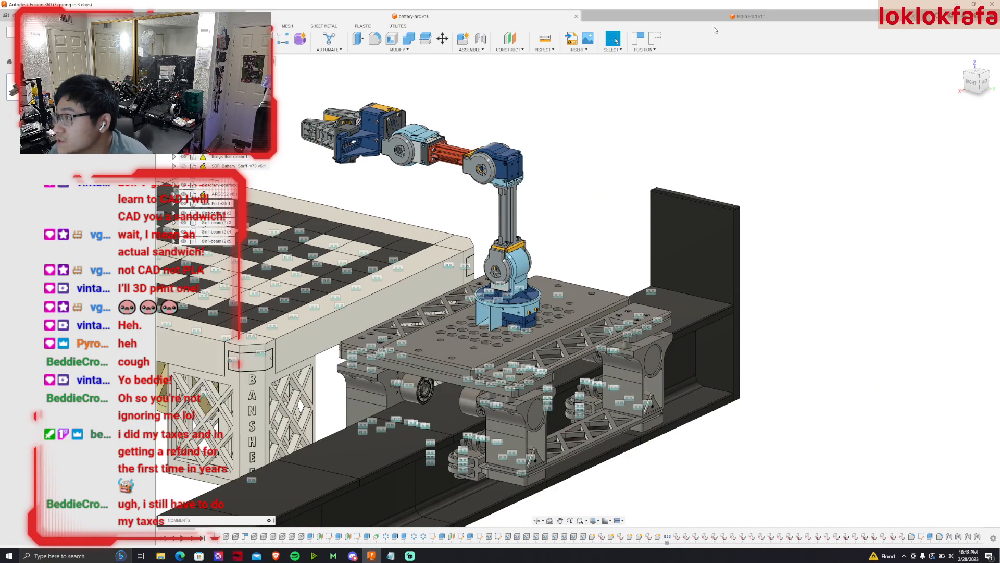
{"action": "left_click", "coordinate": [714, 20]}
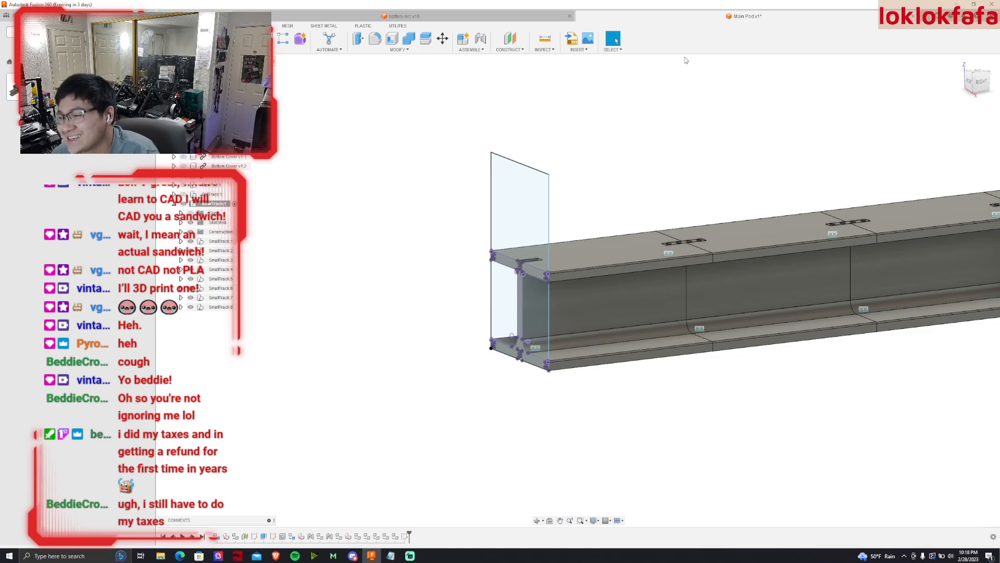
Hide the first small track segment and extrude all regions of the end-plate rectangle 10 mm outward as a new body.
{"action": "left_click", "coordinate": [191, 241]}
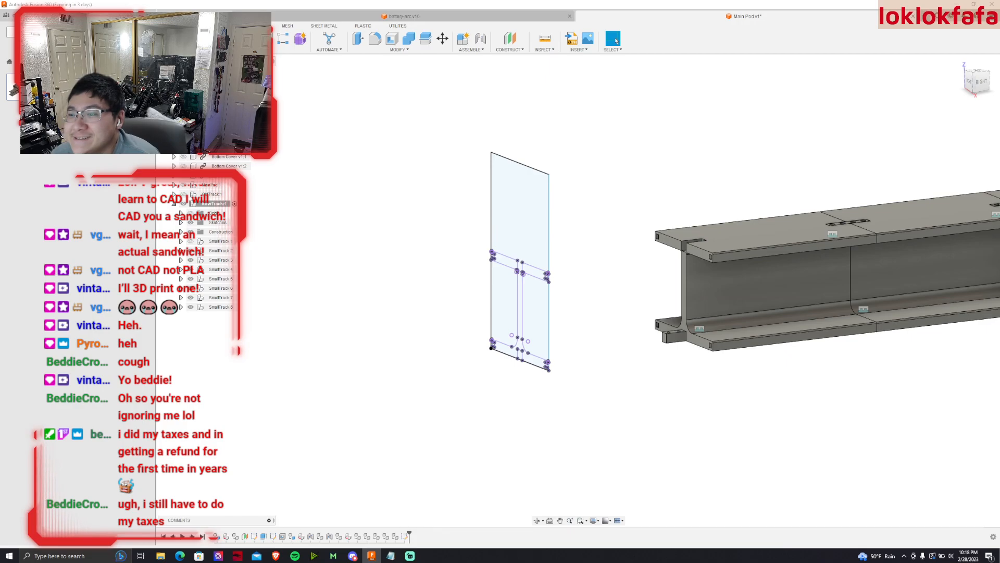
{"action": "key", "text": "e"}
{"action": "scroll", "coordinate": [505, 215], "scroll_direction": "up", "scroll_amount": 3}
{"action": "left_click", "coordinate": [542, 232]}
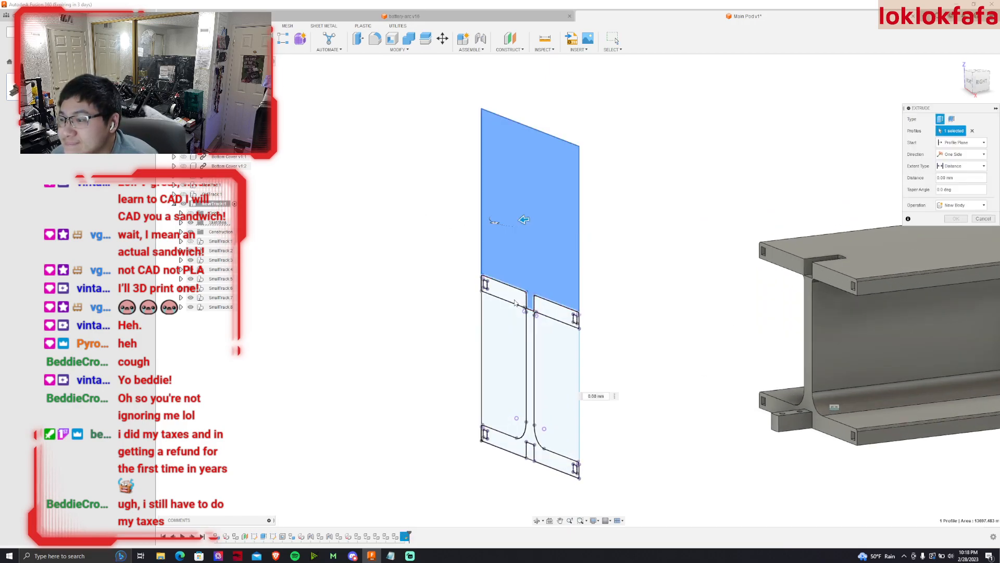
{"action": "left_click", "coordinate": [530, 344]}
{"action": "scroll", "coordinate": [483, 293], "scroll_direction": "up", "scroll_amount": 3}
{"action": "left_click", "coordinate": [486, 281]}
{"action": "left_click", "coordinate": [638, 338]}
{"action": "scroll", "coordinate": [614, 374], "scroll_direction": "down", "scroll_amount": 3}
{"action": "left_click", "coordinate": [594, 375]}
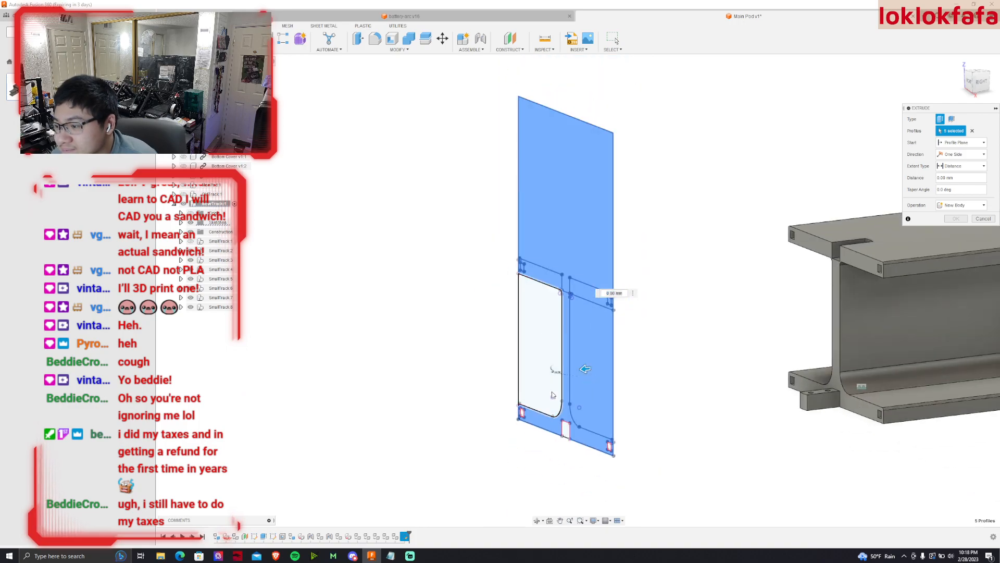
{"action": "left_click", "coordinate": [523, 412]}
{"action": "left_click", "coordinate": [521, 410]}
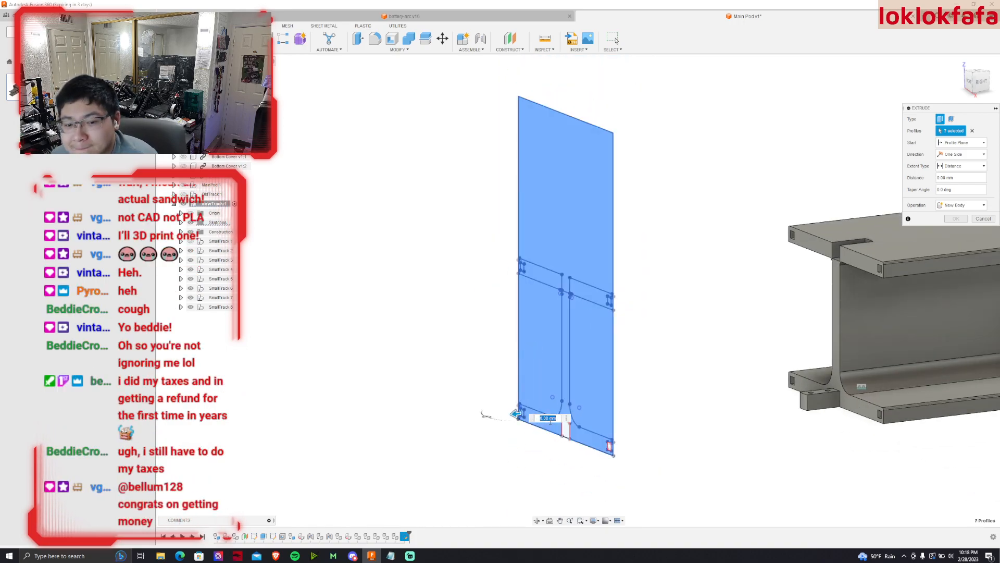
{"action": "left_click", "coordinate": [609, 446]}
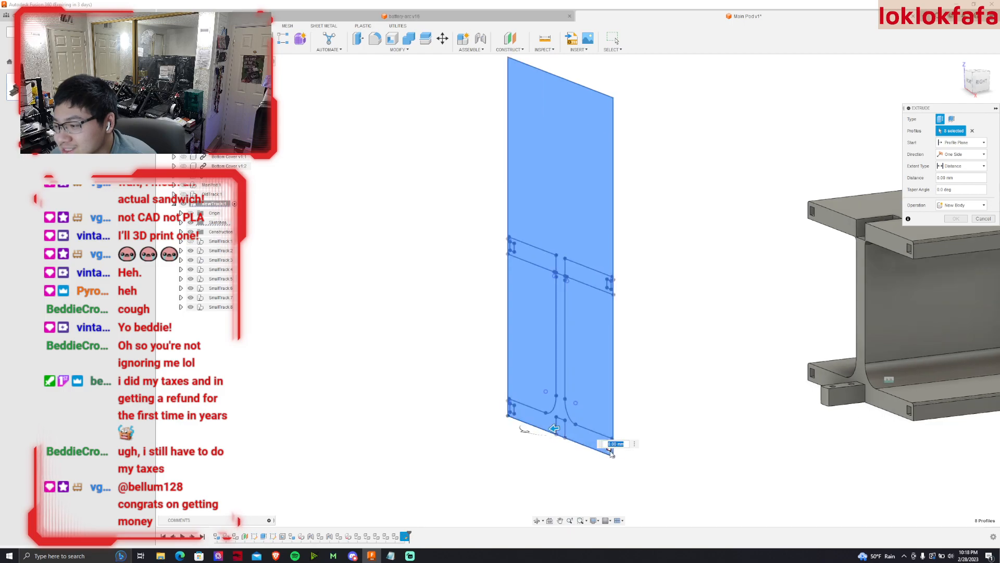
{"action": "scroll", "coordinate": [606, 447], "scroll_direction": "up", "scroll_amount": 5}
{"action": "scroll", "coordinate": [604, 444], "scroll_direction": "up", "scroll_amount": 3}
{"action": "left_click", "coordinate": [615, 438]}
{"action": "scroll", "coordinate": [615, 438], "scroll_direction": "down", "scroll_amount": 5}
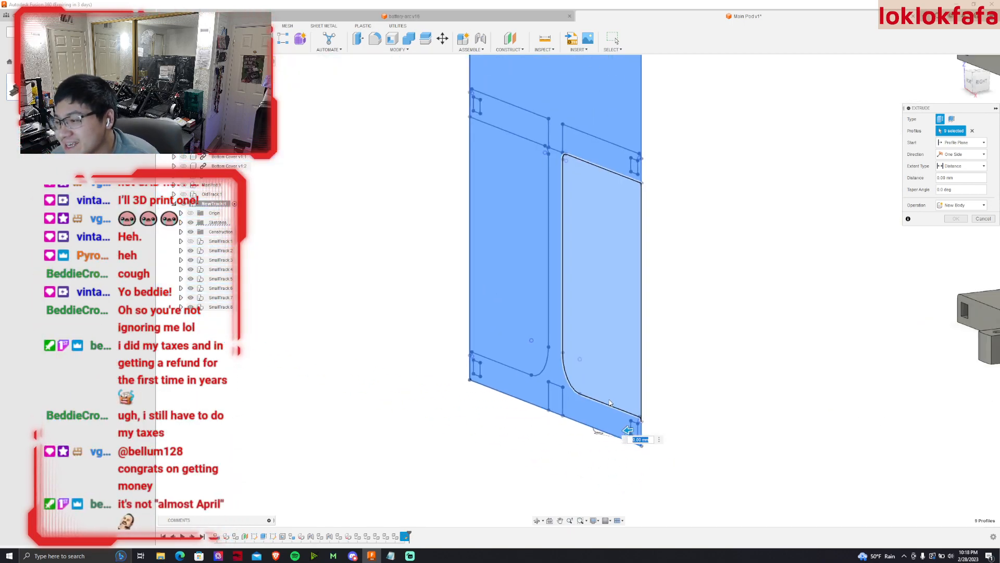
{"action": "left_click_drag", "start_coordinate": [622, 427], "coordinate": [604, 432]}
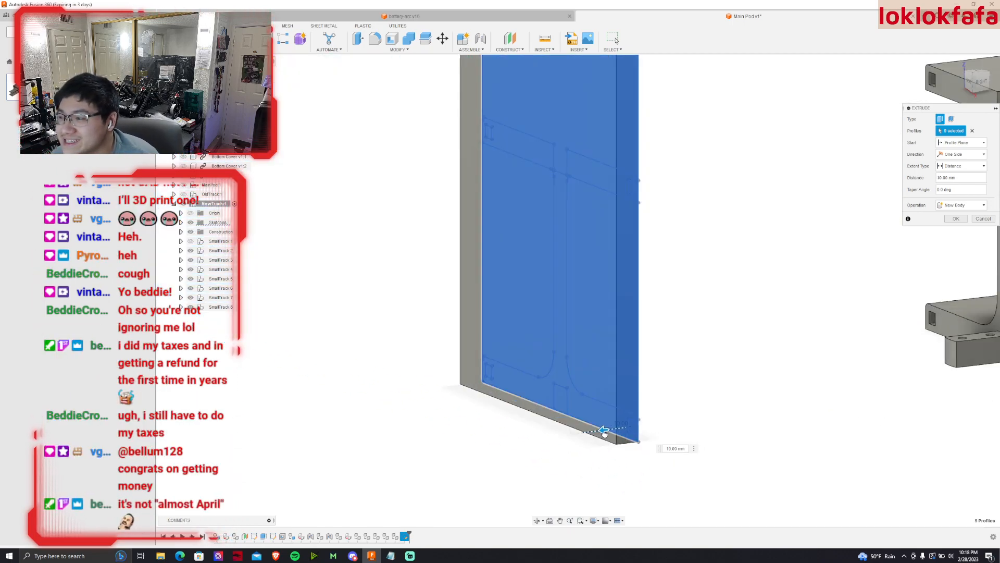
{"action": "scroll", "coordinate": [602, 432], "scroll_direction": "down", "scroll_amount": 2}
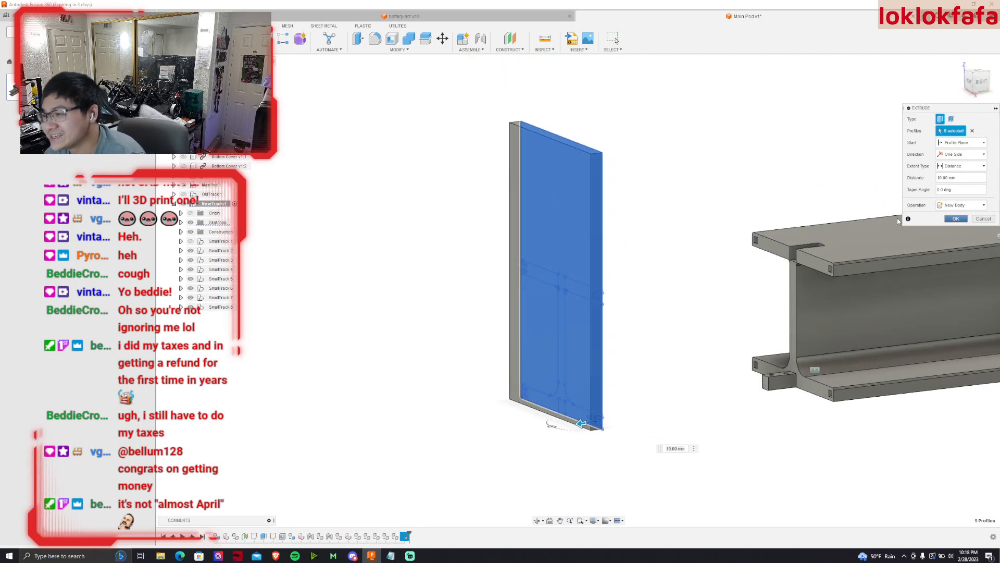
{"action": "key", "text": "Return"}
Rename the new end-plate body endcap.
{"action": "left_click", "coordinate": [979, 89]}
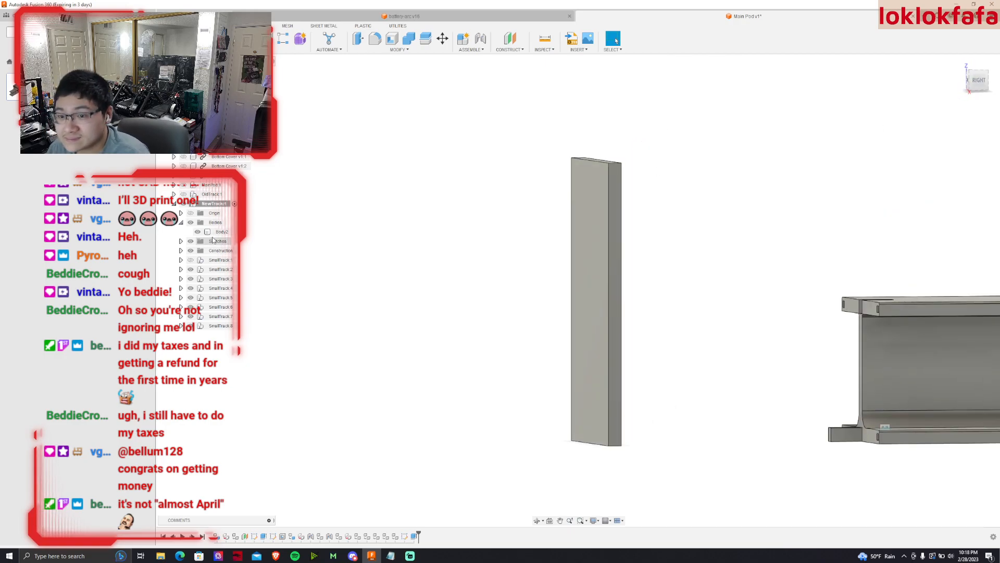
{"action": "left_click", "coordinate": [218, 232]}
{"action": "double_click", "coordinate": [218, 233]}
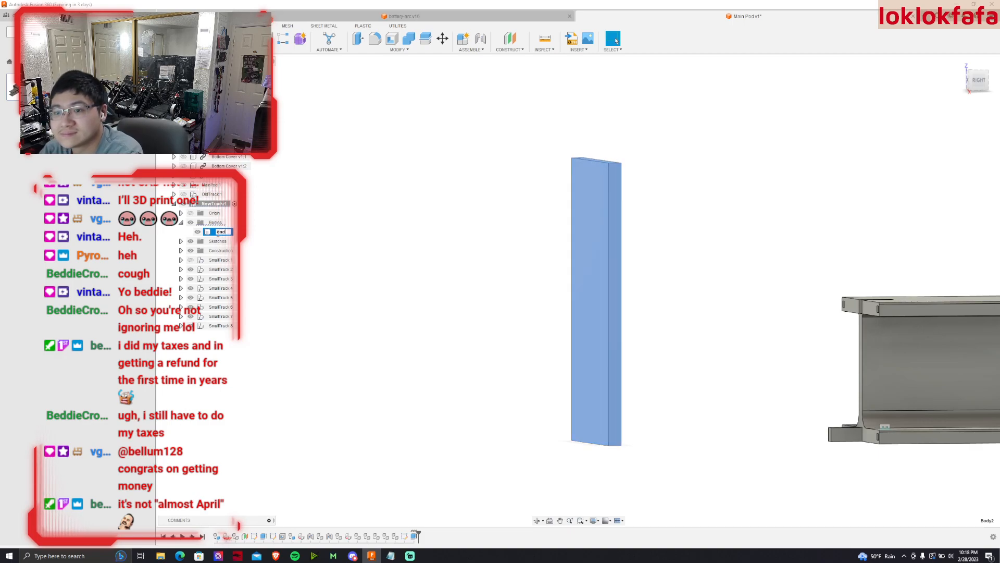
{"action": "key", "text": "Return"}
{"action": "right_click", "coordinate": [214, 231]}
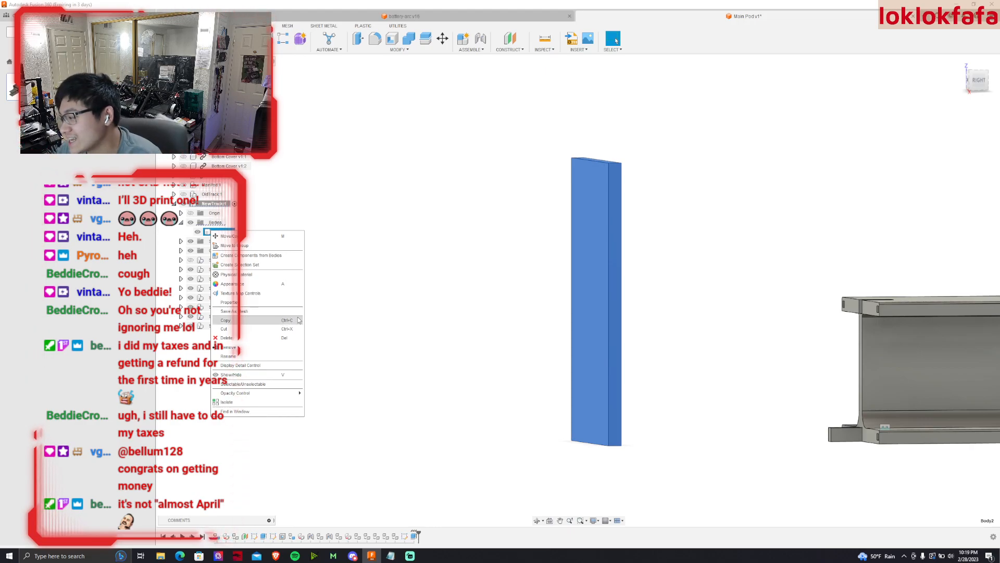
{"action": "left_click", "coordinate": [411, 260]}
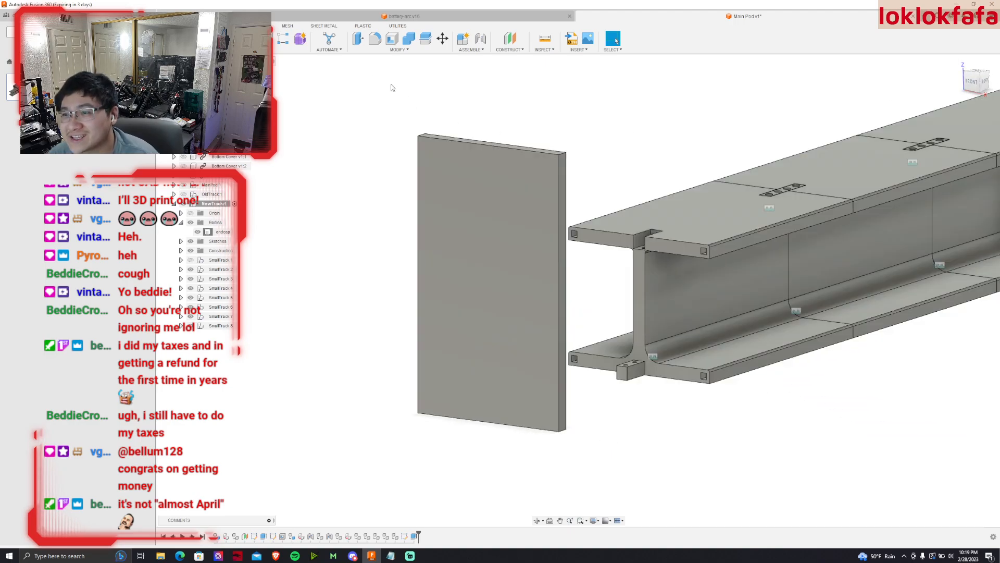
Chamfer the upper edge and both vertical side edges of the end plate's outer face with an equal distance of 5 mm.
{"action": "left_click", "coordinate": [367, 50]}
{"action": "left_click", "coordinate": [366, 75]}
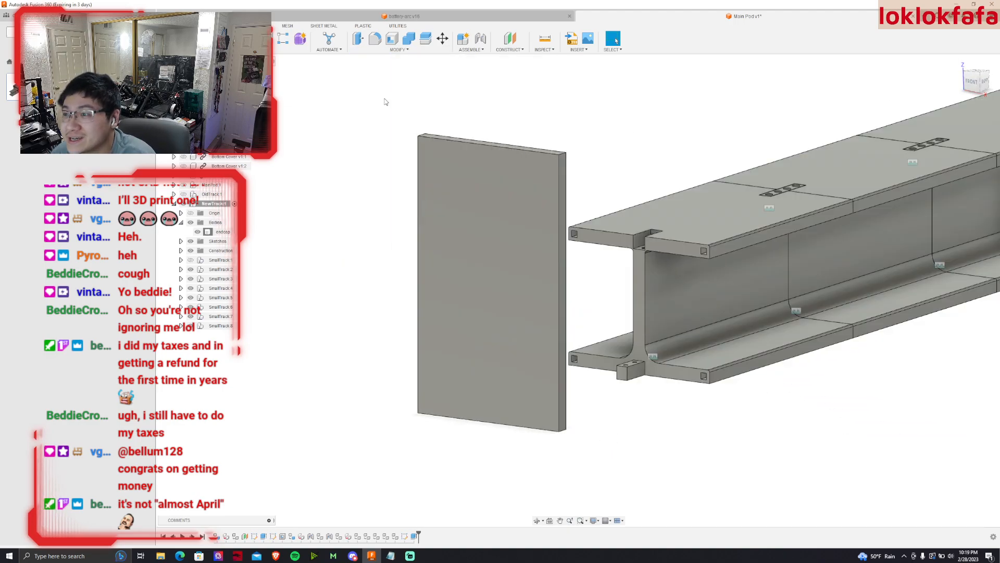
{"action": "scroll", "coordinate": [427, 136], "scroll_direction": "up", "scroll_amount": 3}
{"action": "left_click", "coordinate": [418, 139]}
{"action": "left_click", "coordinate": [411, 145]}
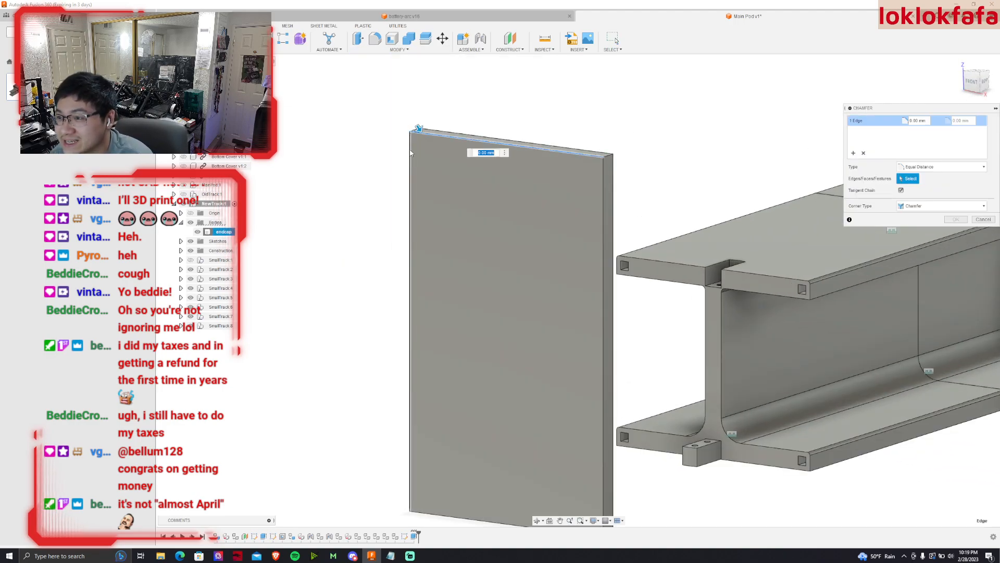
{"action": "left_click", "coordinate": [603, 210]}
{"action": "scroll", "coordinate": [422, 162], "scroll_direction": "up", "scroll_amount": 5}
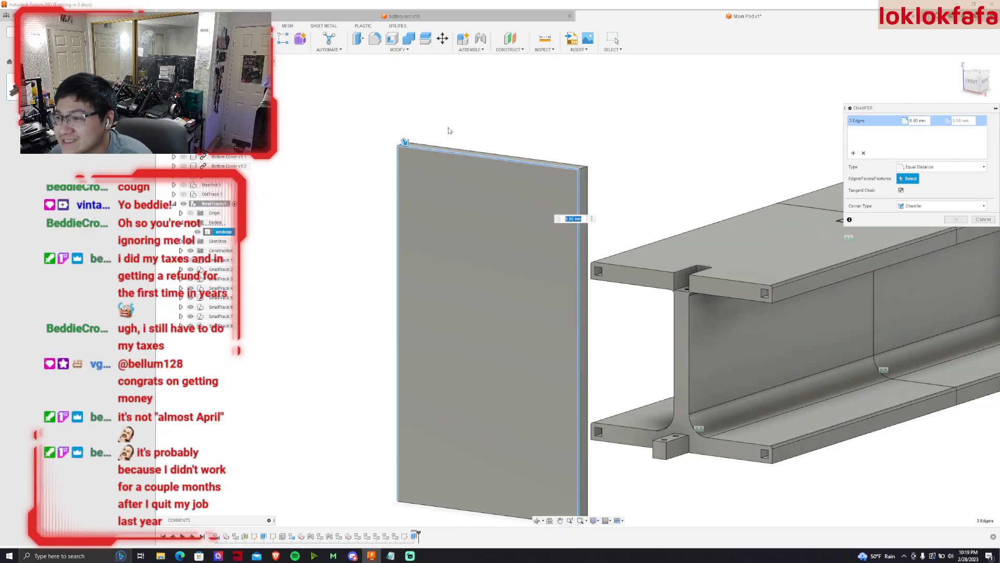
{"action": "type", "text": "3"}
{"action": "key", "text": "BackSpace"}
{"action": "type", "text": "5"}
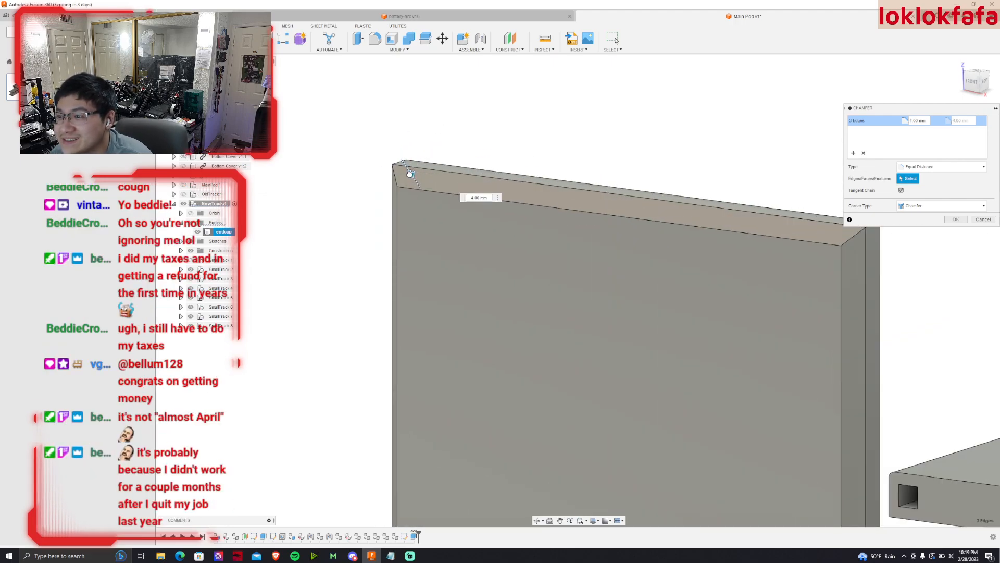
{"action": "scroll", "coordinate": [412, 175], "scroll_direction": "down", "scroll_amount": 5}
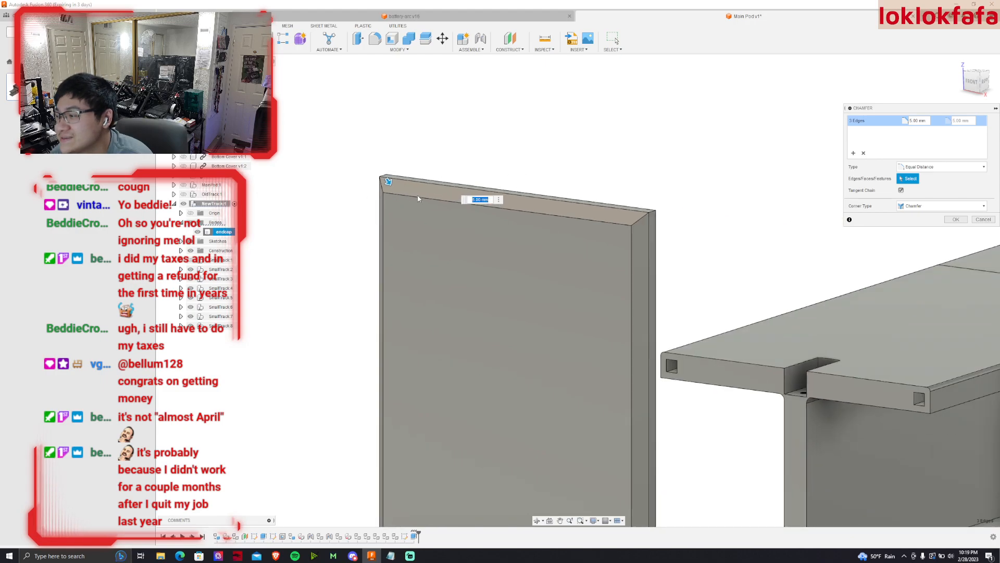
{"action": "key", "text": "Return"}
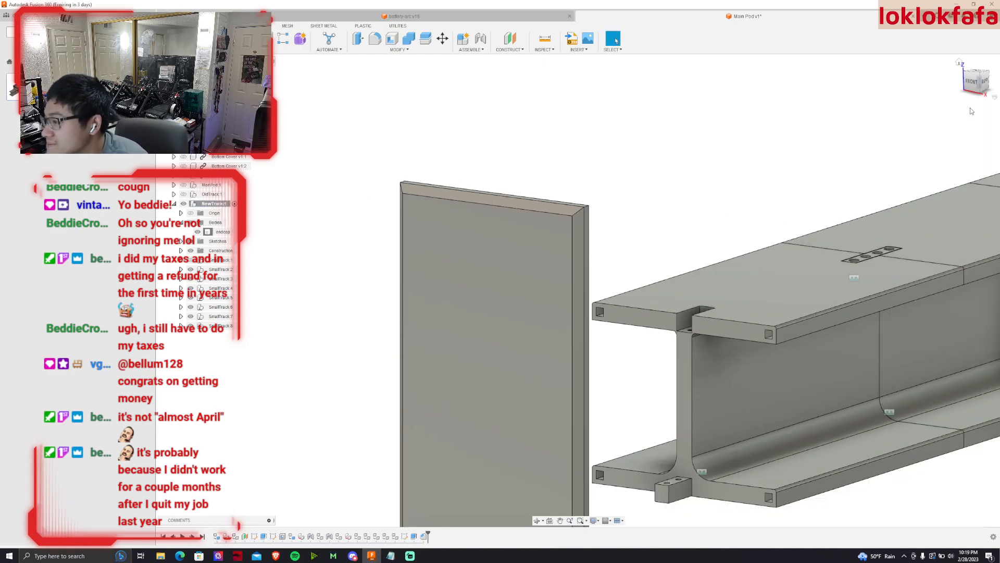
Show the first small track segment again beside the end plate.
{"action": "left_click_drag", "start_coordinate": [973, 83], "coordinate": [913, 86]}
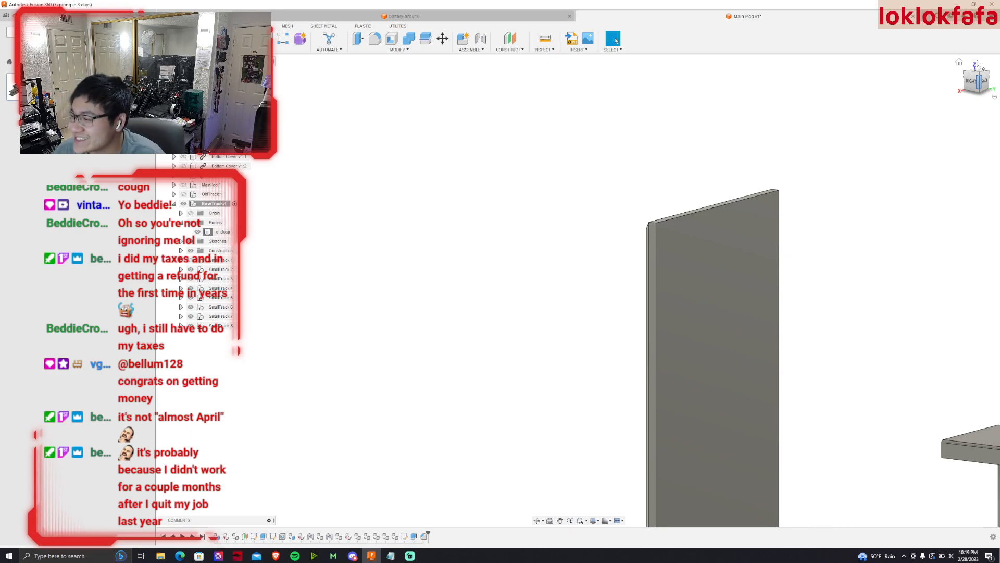
{"action": "scroll", "coordinate": [559, 172], "scroll_direction": "down", "scroll_amount": 3}
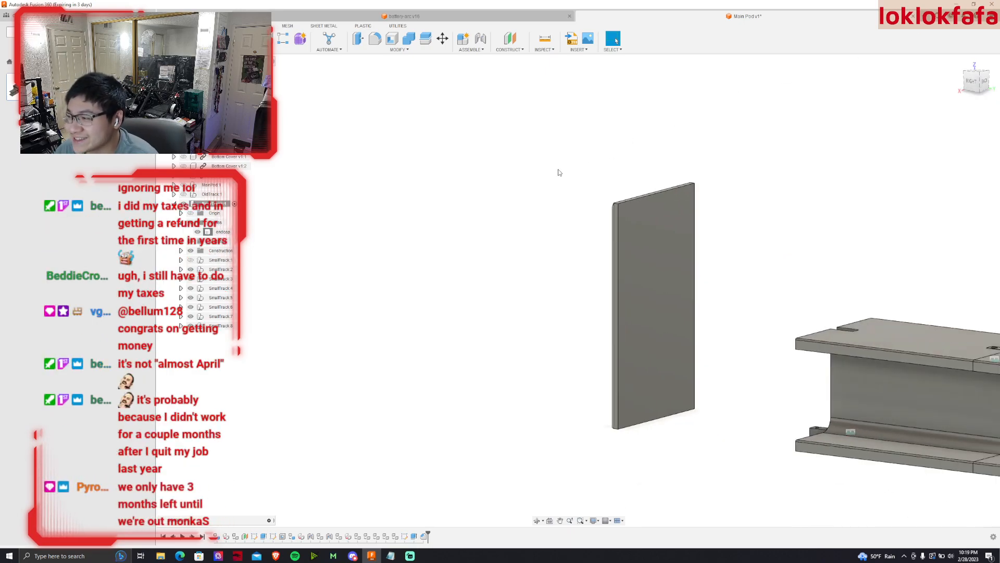
{"action": "left_click", "coordinate": [191, 260]}
{"action": "scroll", "coordinate": [497, 247], "scroll_direction": "down", "scroll_amount": 2}
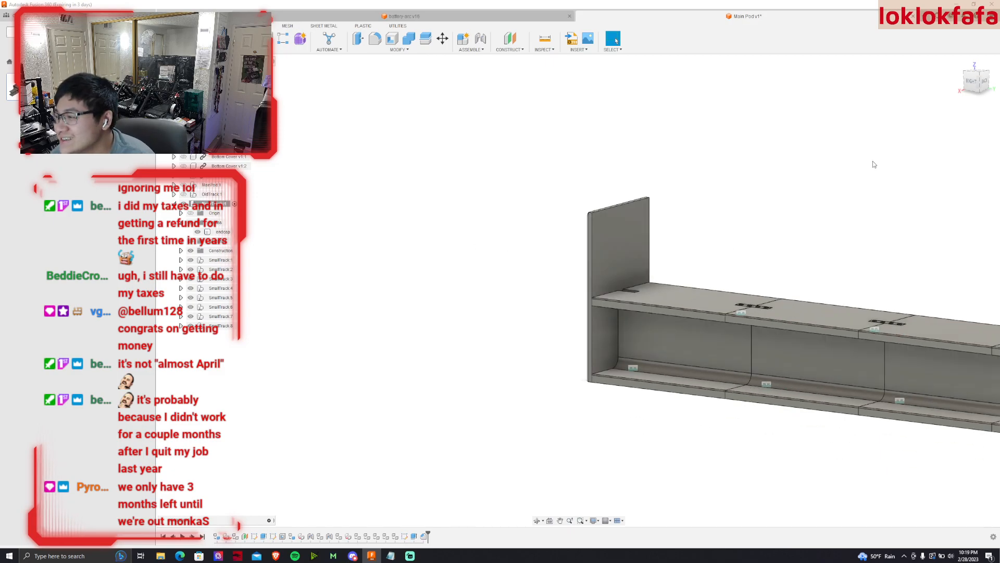
Create an offset plane at 0 mm on the upper flange face of the first small track segment.
{"action": "mouse_move", "coordinate": [973, 78]}
{"action": "left_mouse_down"}
{"action": "mouse_move", "coordinate": [994, 98]}
{"action": "mouse_move", "coordinate": [982, 73]}
{"action": "mouse_move", "coordinate": [963, 86]}
{"action": "left_mouse_up"}
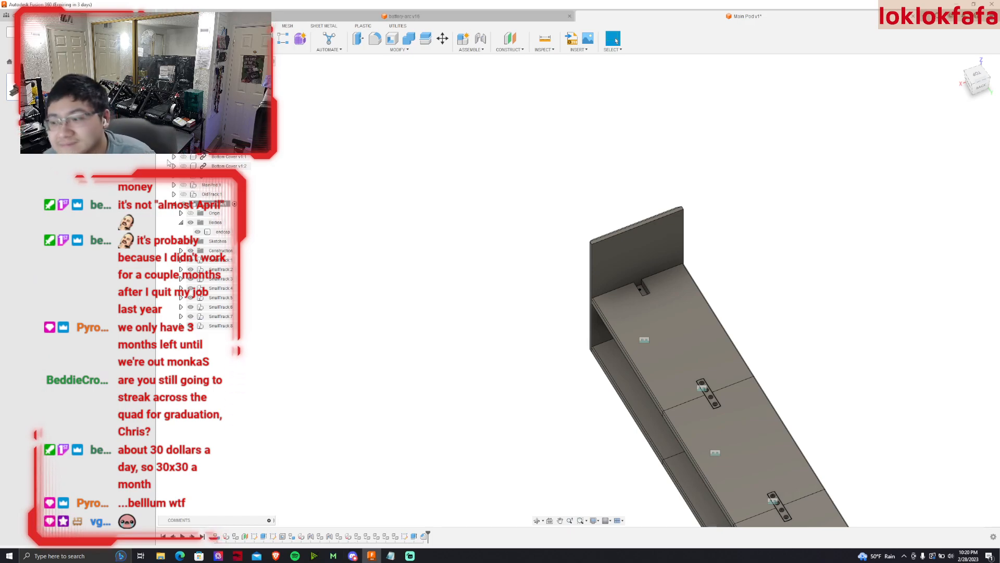
{"action": "scroll", "coordinate": [688, 262], "scroll_direction": "up", "scroll_amount": 1}
{"action": "left_click", "coordinate": [510, 39]}
{"action": "left_click", "coordinate": [642, 318]}
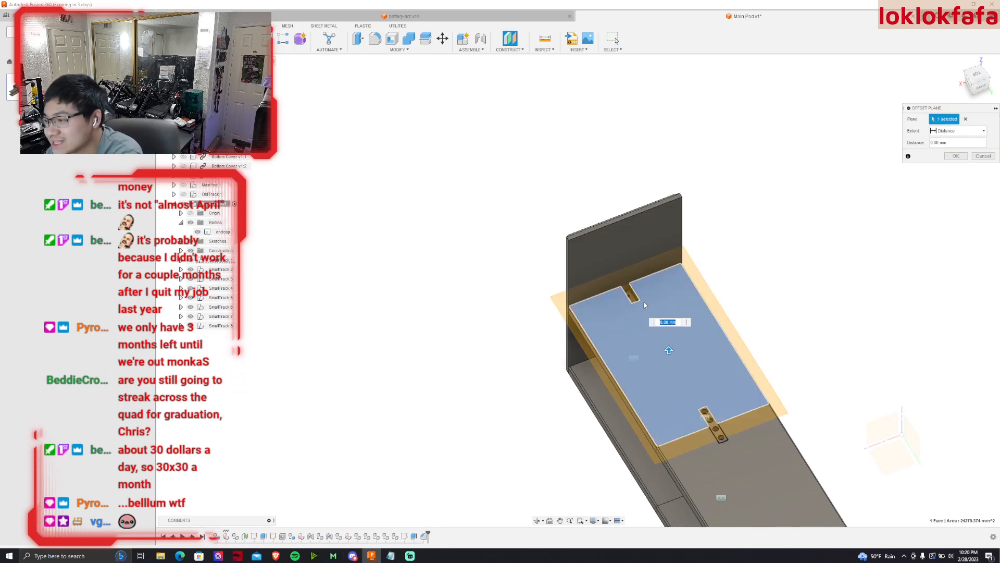
{"action": "key", "text": "Return"}
{"action": "scroll", "coordinate": [657, 313], "scroll_direction": "up", "scroll_amount": 4}
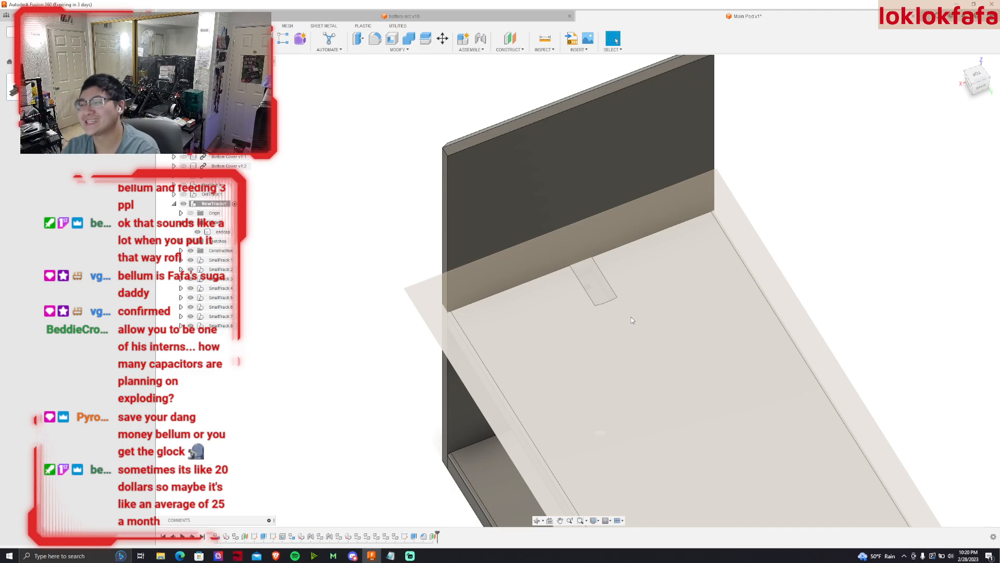
Start a sketch on the new plane and project the upper flange face with its notch outline.
{"action": "left_click", "coordinate": [621, 304]}
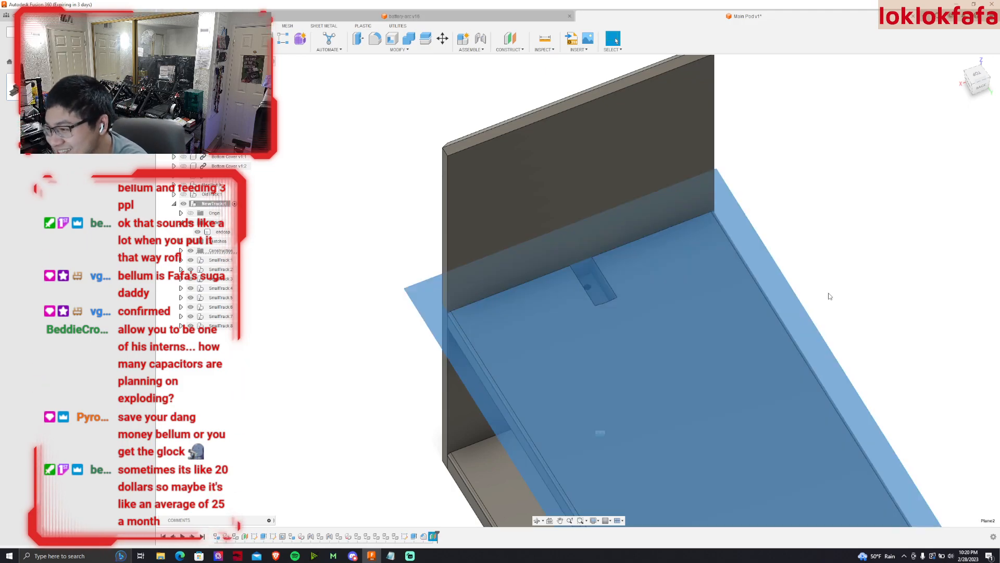
{"action": "middle_click_drag", "start_coordinate": [762, 298], "coordinate": [607, 266], "text": "shift"}
{"action": "key", "text": "p"}
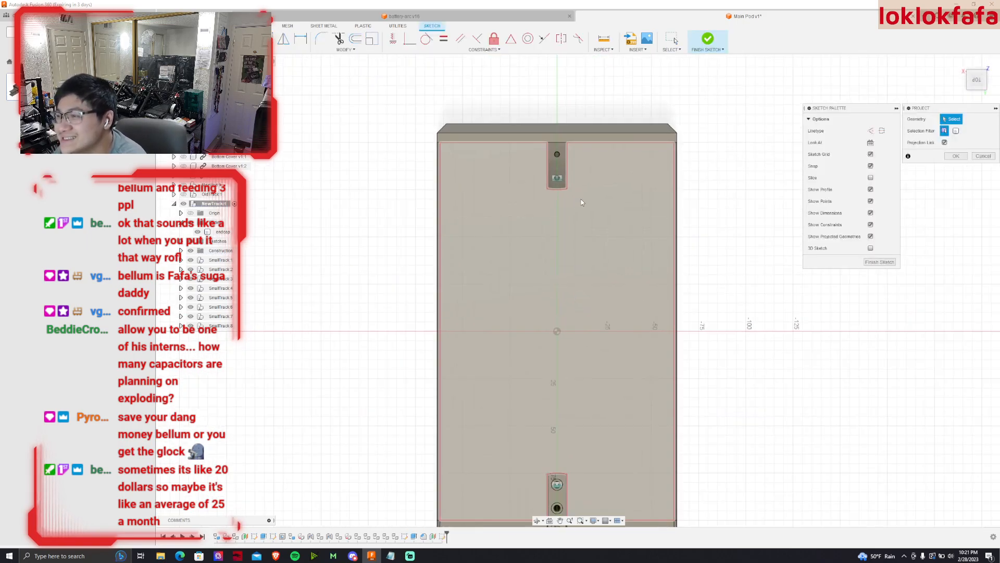
{"action": "left_click", "coordinate": [593, 177]}
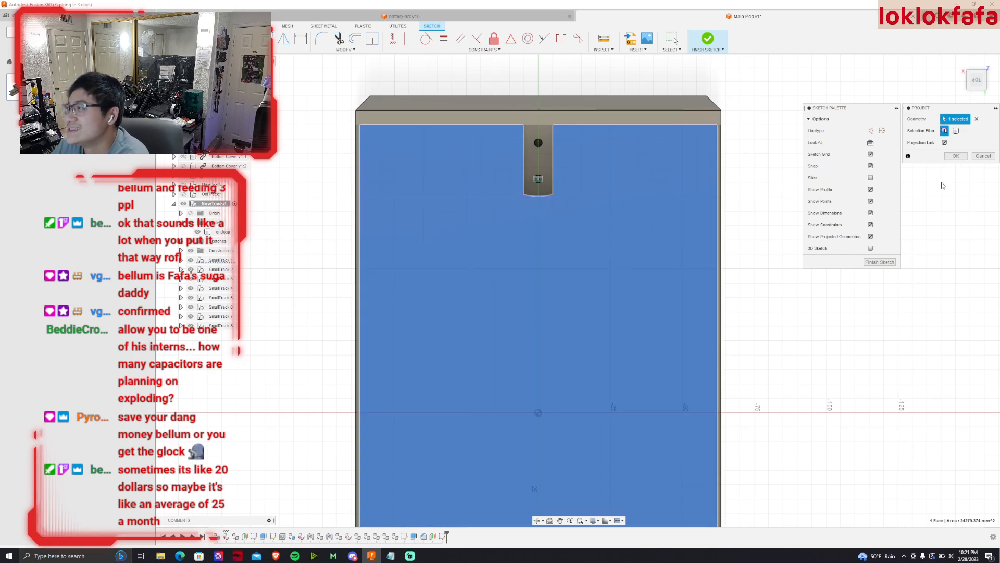
{"action": "left_click", "coordinate": [955, 156]}
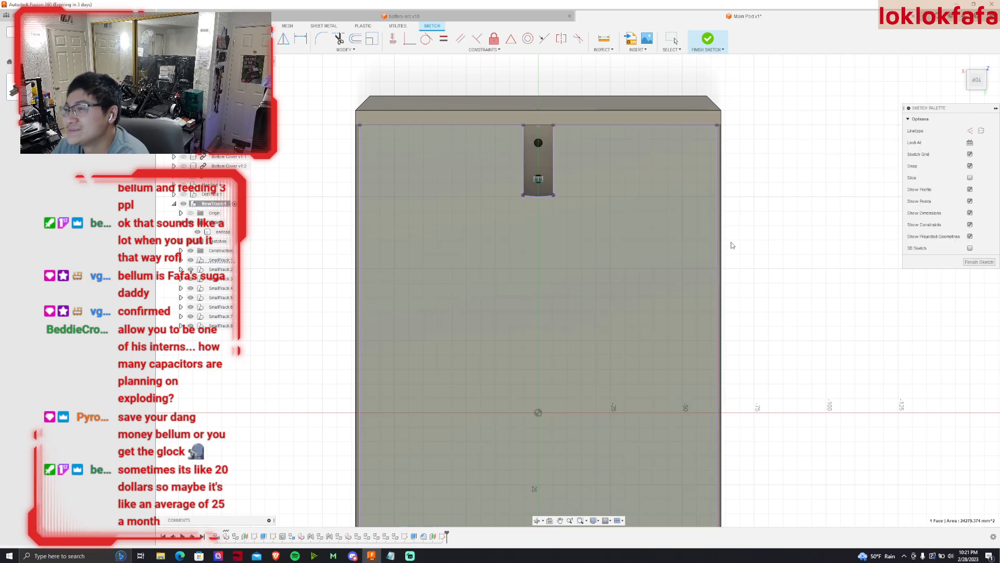
Offset the projected face outline 0.5 mm into the notch beside the end plate and finish the sketch.
{"action": "left_click", "coordinate": [356, 38]}
{"action": "left_click", "coordinate": [522, 196]}
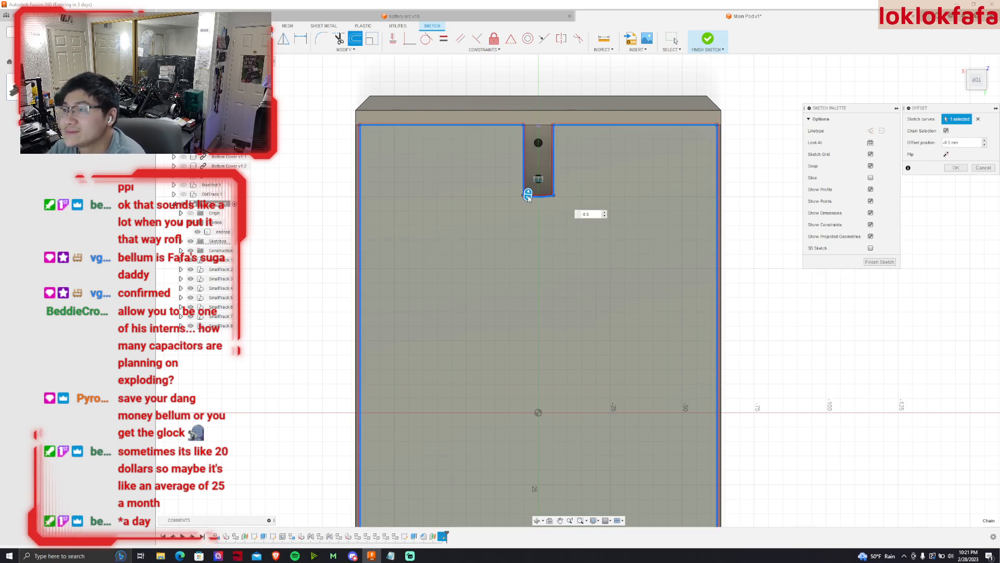
{"action": "key", "text": "Return"}
{"action": "scroll", "coordinate": [559, 123], "scroll_direction": "up", "scroll_amount": 3}
{"action": "scroll", "coordinate": [488, 120], "scroll_direction": "up", "scroll_amount": 3}
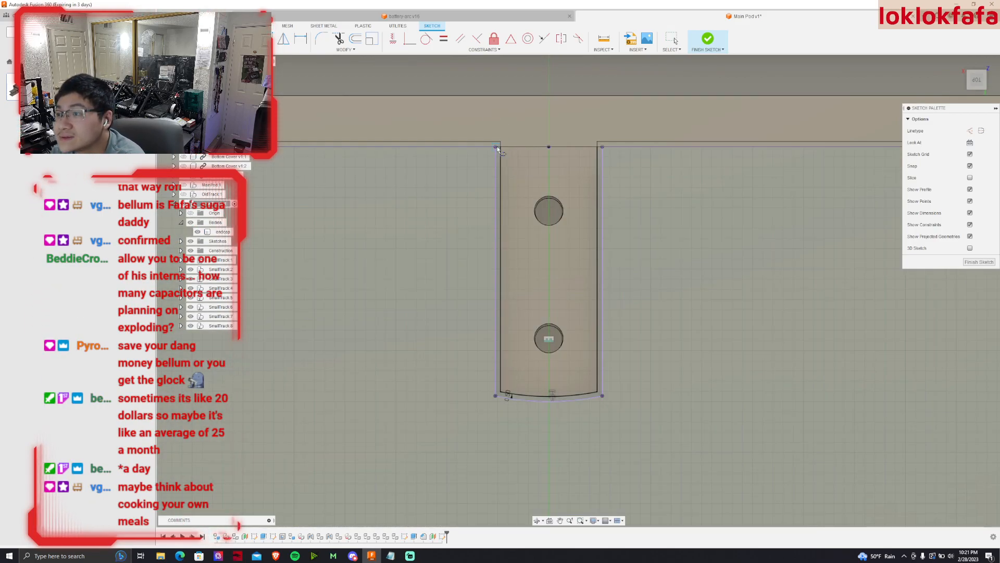
{"action": "left_click", "coordinate": [709, 40]}
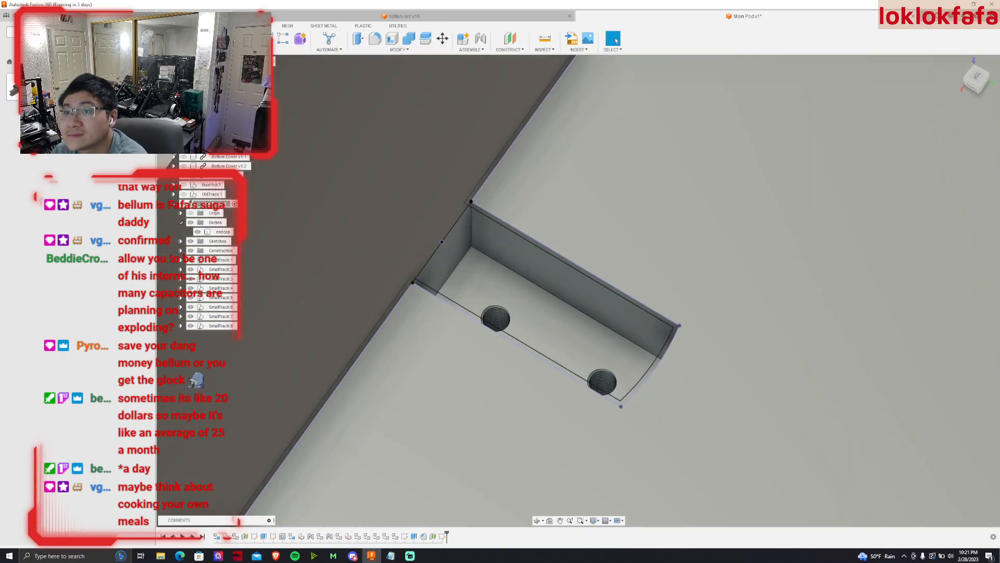
Extrude the inset notch profile by -10.465 mm, joining it to the end plate as a tongue.
{"action": "key", "text": "e"}
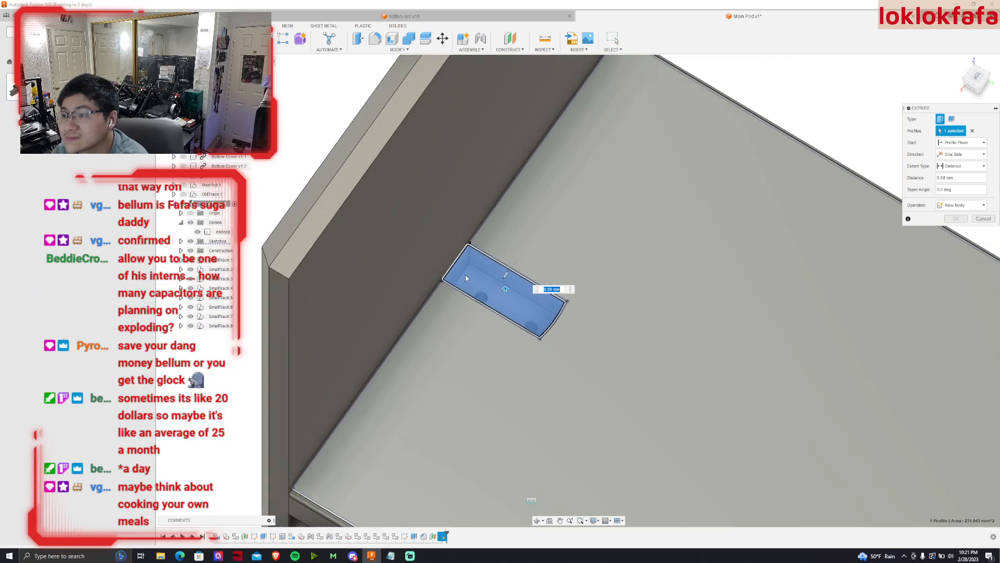
{"action": "type", "text": "-10.465"}
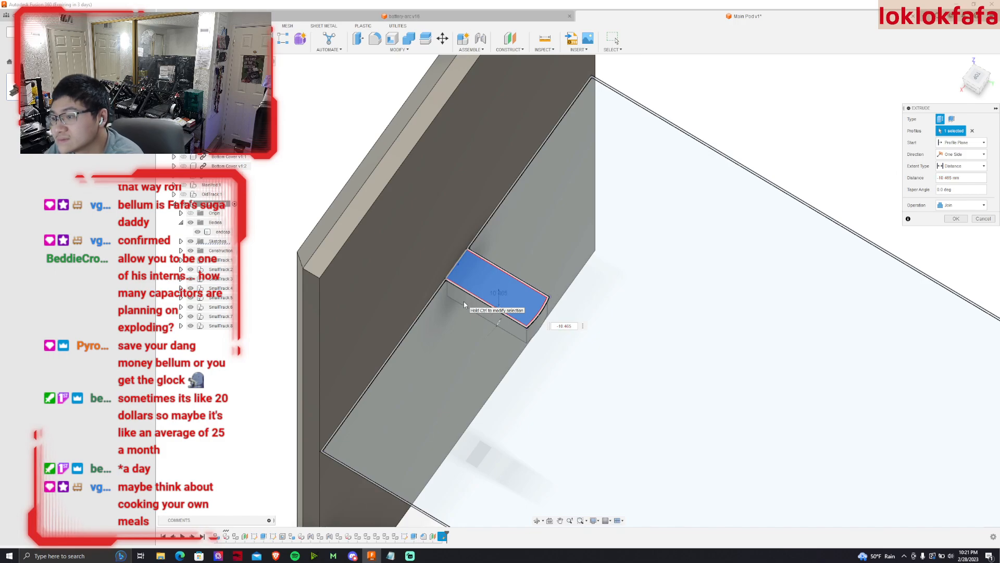
{"action": "key", "text": "Return"}
{"action": "scroll", "coordinate": [609, 173], "scroll_direction": "down", "scroll_amount": 3}
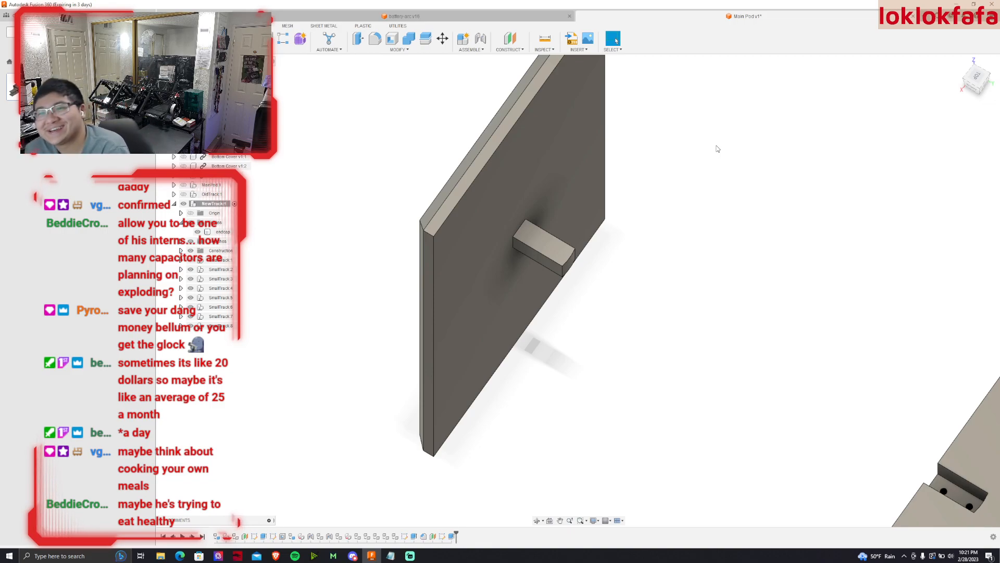
{"action": "scroll", "coordinate": [632, 130], "scroll_direction": "up", "scroll_amount": 2}
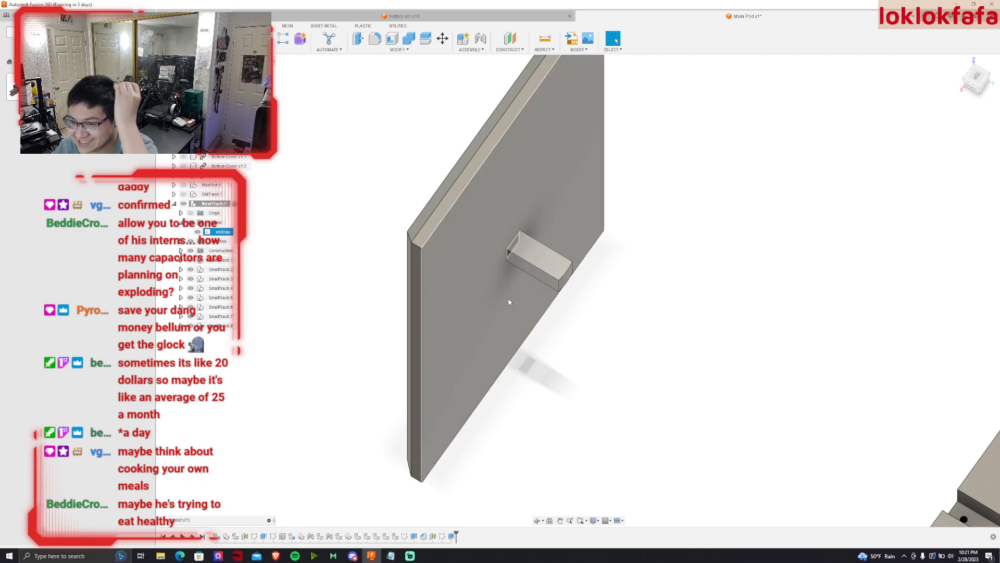
{"action": "left_click", "coordinate": [549, 286]}
{"action": "left_click", "coordinate": [382, 340]}
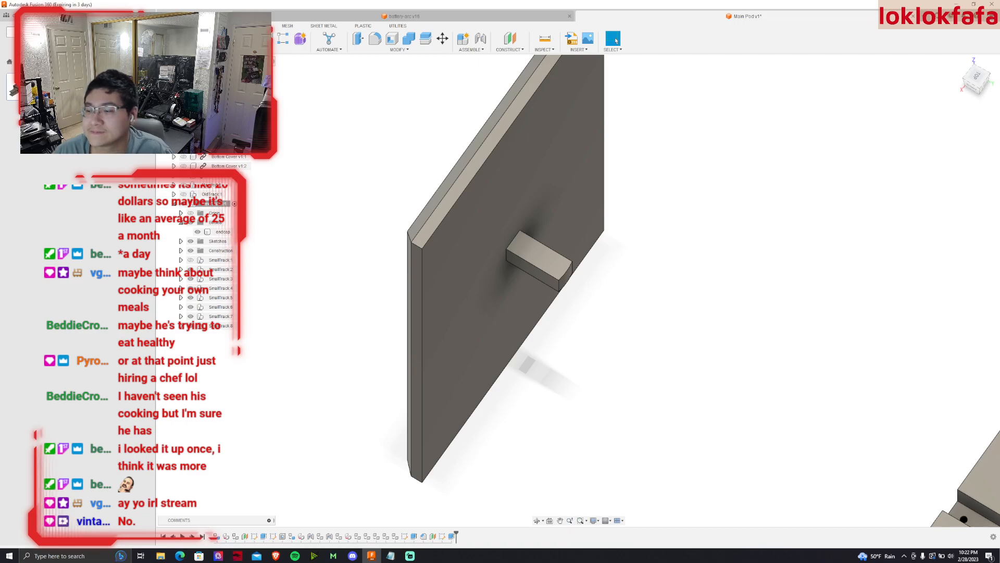
{"action": "scroll", "coordinate": [446, 152], "scroll_direction": "down", "scroll_amount": 2}
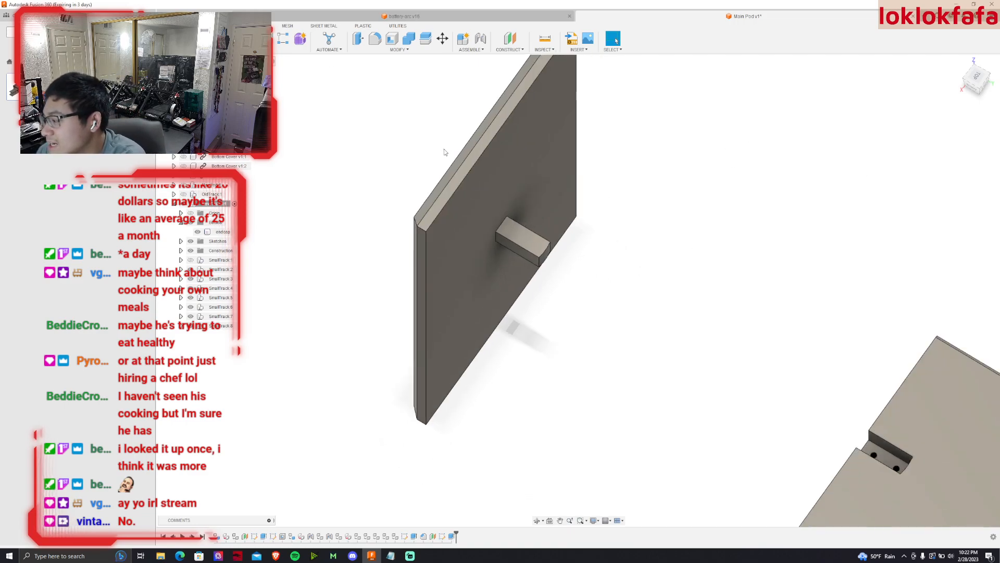
{"action": "left_click", "coordinate": [984, 81]}
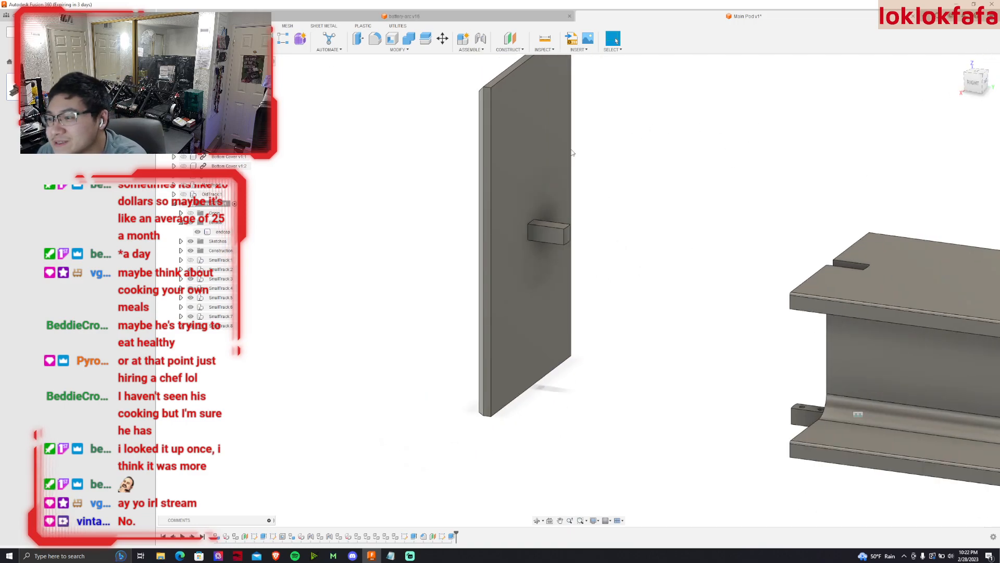
{"action": "scroll", "coordinate": [602, 218], "scroll_direction": "up", "scroll_amount": 2}
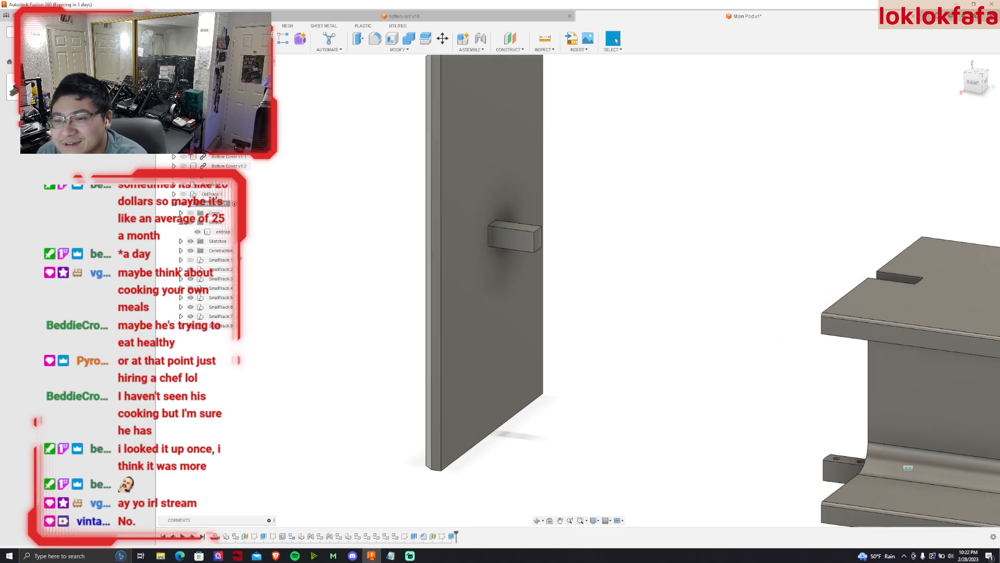
{"action": "scroll", "coordinate": [770, 245], "scroll_direction": "down", "scroll_amount": 1}
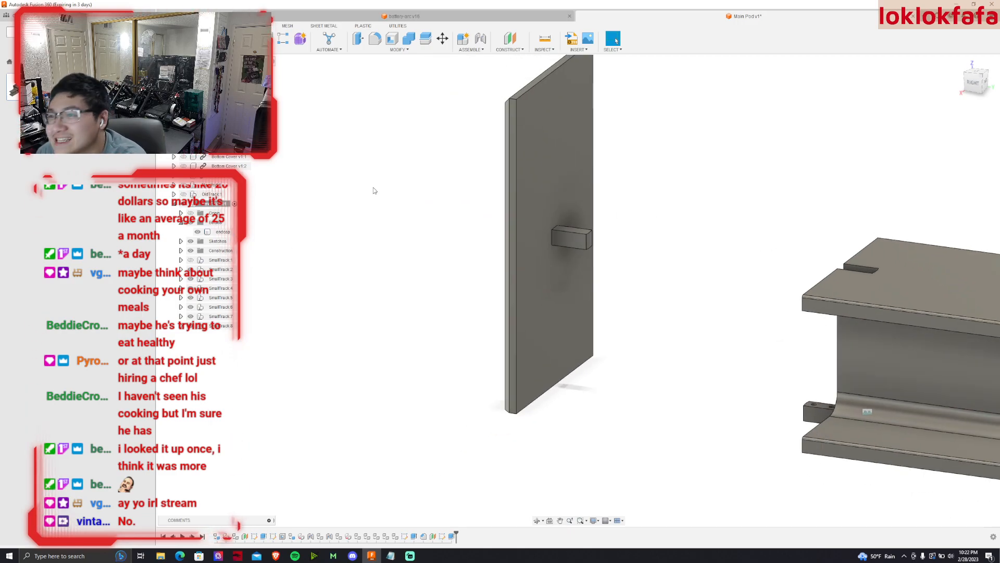
Construct a midplane between the upper and lower flange faces of the end track segment.
{"action": "left_click", "coordinate": [510, 49]}
{"action": "left_click", "coordinate": [510, 84]}
{"action": "scroll", "coordinate": [485, 163], "scroll_direction": "down", "scroll_amount": 1}
{"action": "left_click", "coordinate": [829, 242]}
{"action": "middle_click_drag", "start_coordinate": [578, 290], "coordinate": [811, 289], "text": "shift"}
{"action": "left_click", "coordinate": [811, 288]}
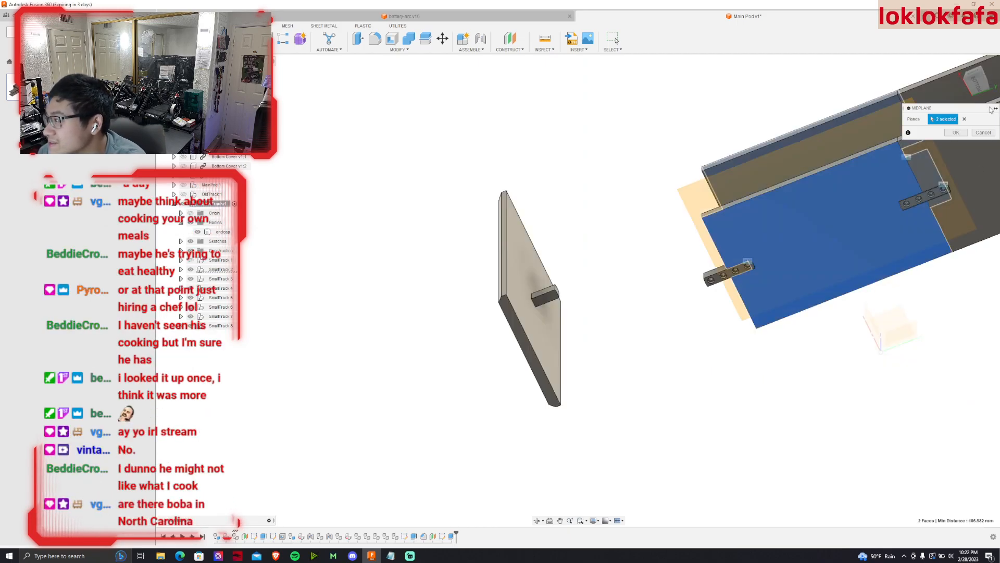
{"action": "key", "text": "Return"}
Start a sketch on the upper face of the endcap's tongue and project that face's outline.
{"action": "middle_click_drag", "start_coordinate": [974, 96], "coordinate": [892, 77], "text": "shift"}
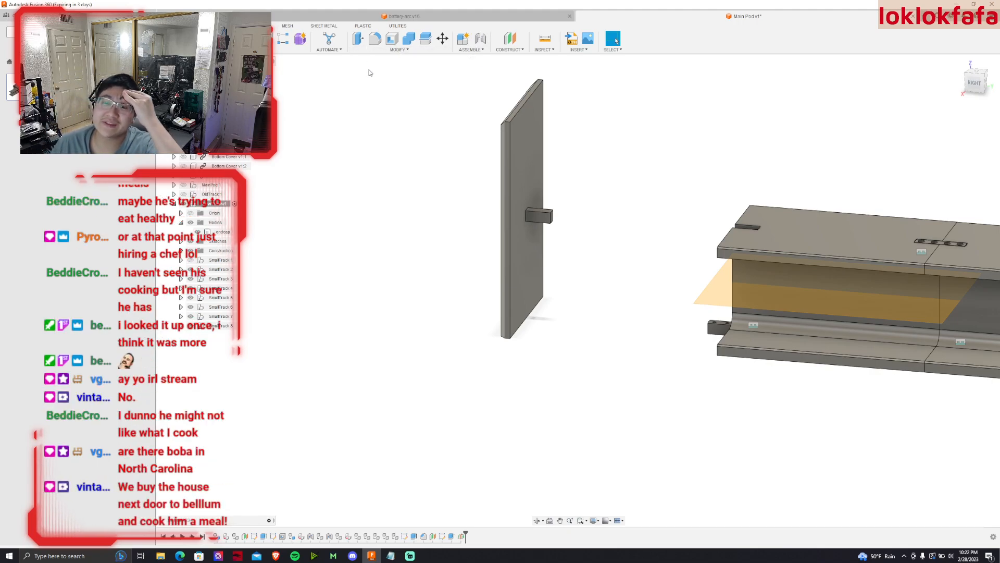
{"action": "left_click", "coordinate": [967, 71]}
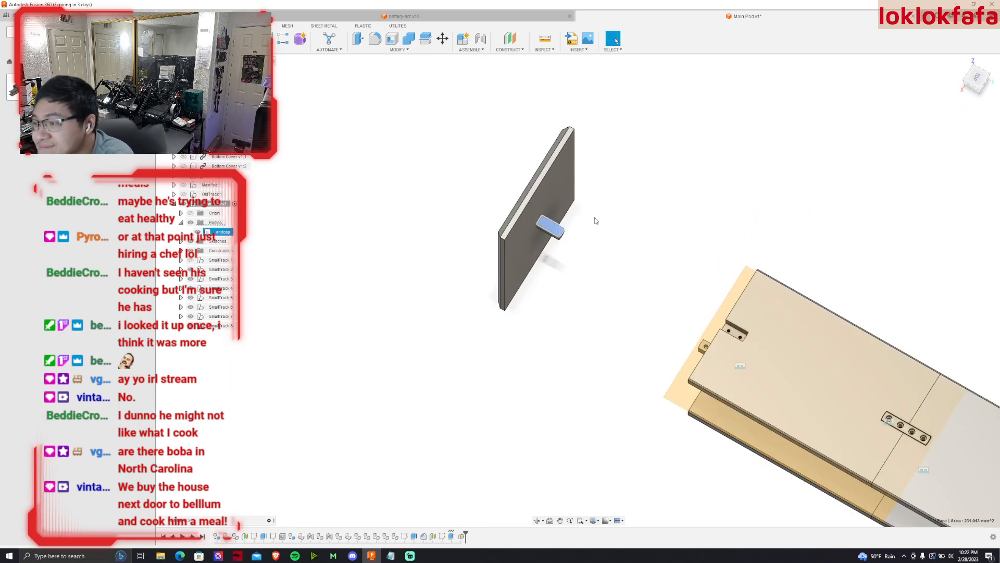
{"action": "key", "text": "p"}
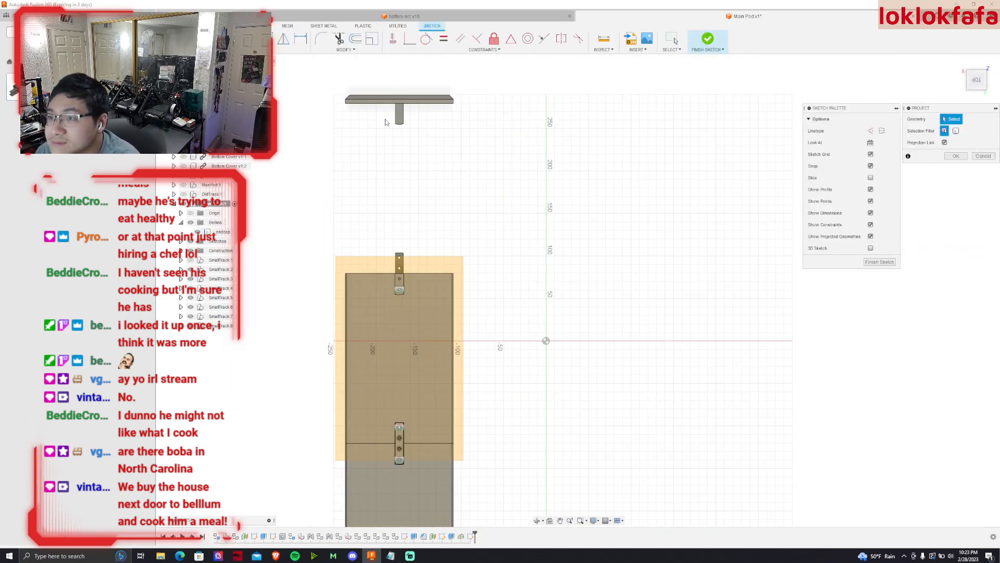
{"action": "scroll", "coordinate": [399, 135], "scroll_direction": "up", "scroll_amount": 3}
{"action": "left_click", "coordinate": [399, 96]}
{"action": "key", "text": "Return"}
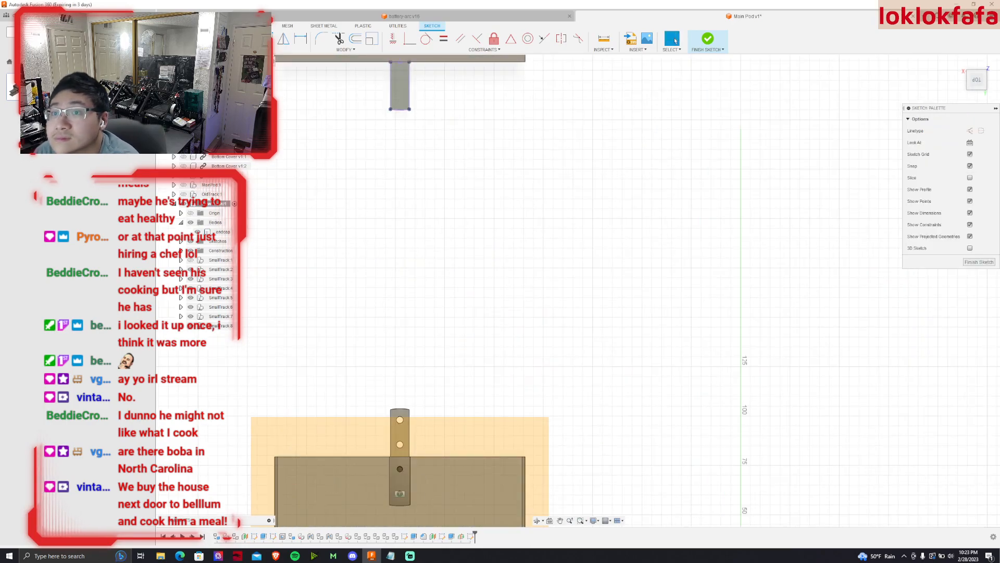
Draw a 50 mm diameter circle centred on the midpoint of the tongue's edge at the end plate.
{"action": "key", "text": "c"}
{"action": "left_click", "coordinate": [399, 61]}
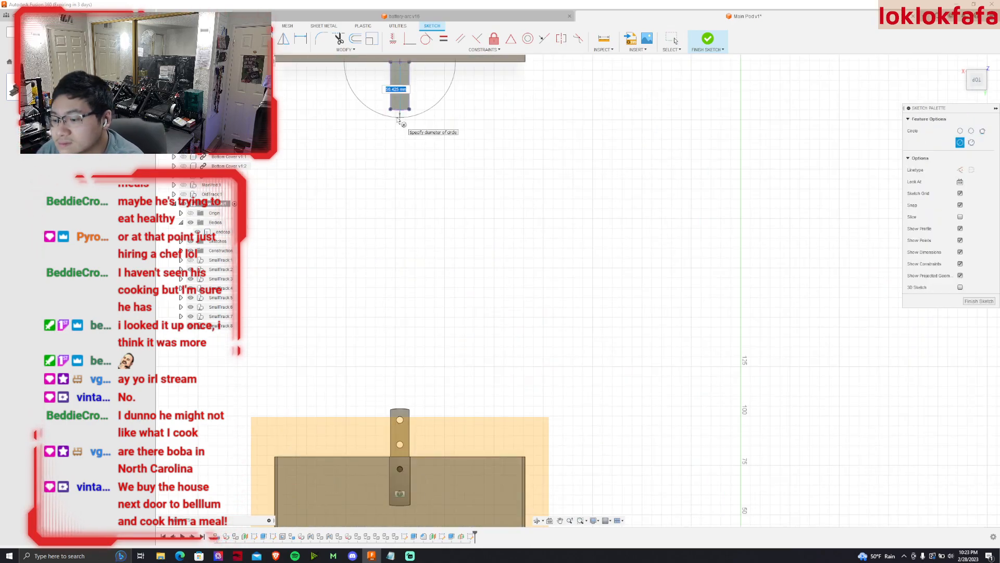
{"action": "key", "text": "Return"}
{"action": "key", "text": "Escape"}
Draw a centreline along the tongue from the circle's centre to its edge, divided at the midpoint.
{"action": "scroll", "coordinate": [401, 62], "scroll_direction": "up", "scroll_amount": 3}
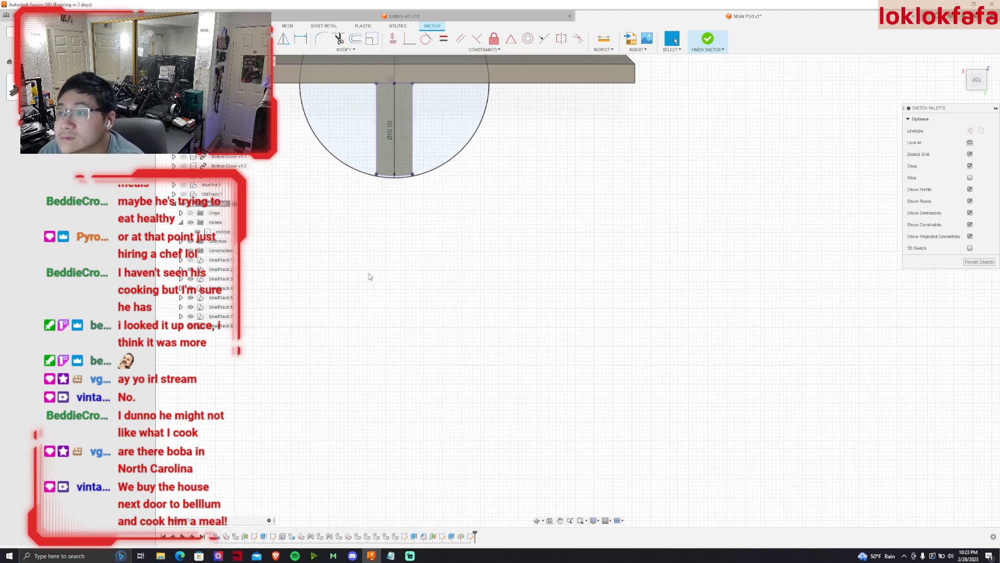
{"action": "scroll", "coordinate": [368, 275], "scroll_direction": "down", "scroll_amount": 2}
{"action": "scroll", "coordinate": [323, 77], "scroll_direction": "up", "scroll_amount": 3}
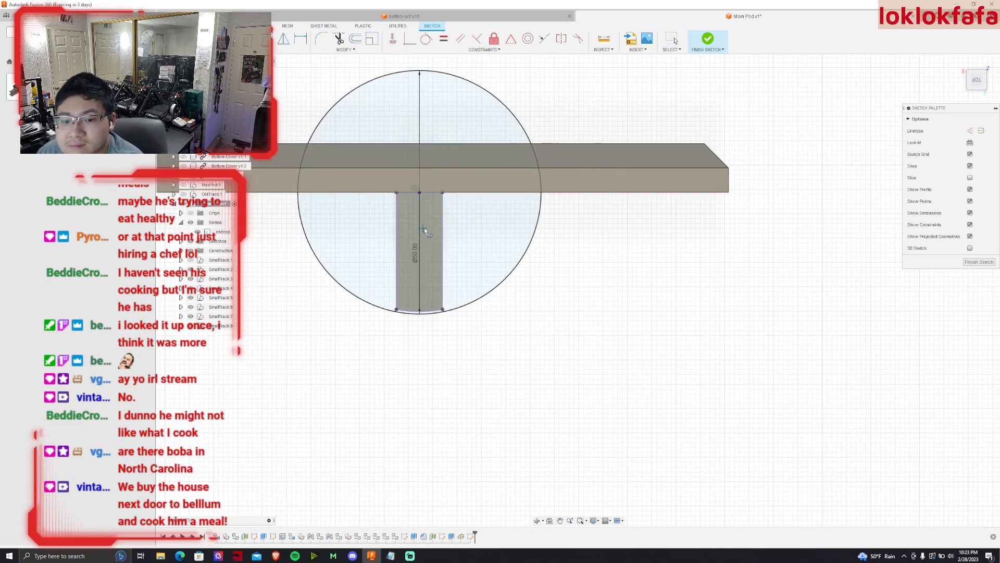
{"action": "left_click", "coordinate": [419, 192]}
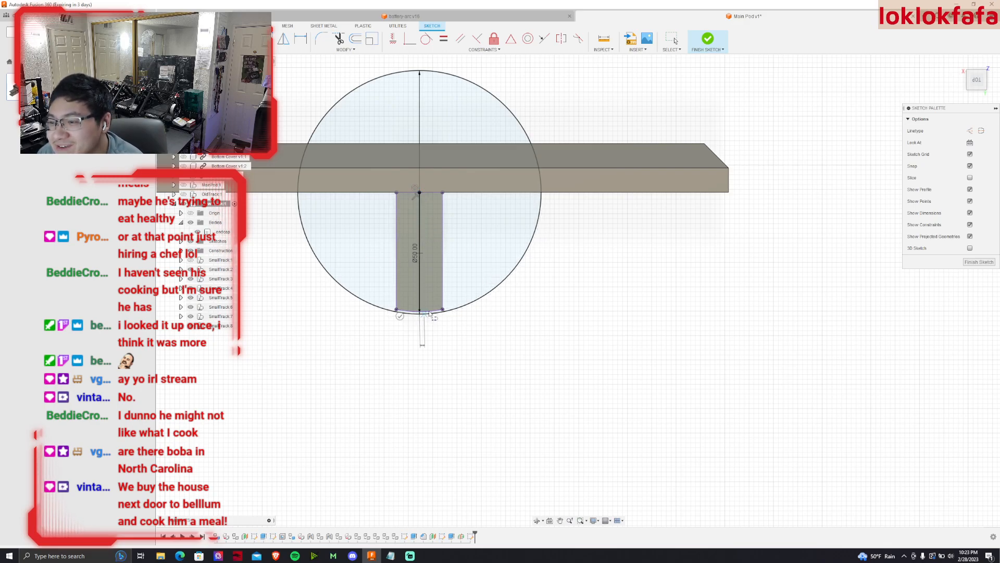
{"action": "key", "text": "l"}
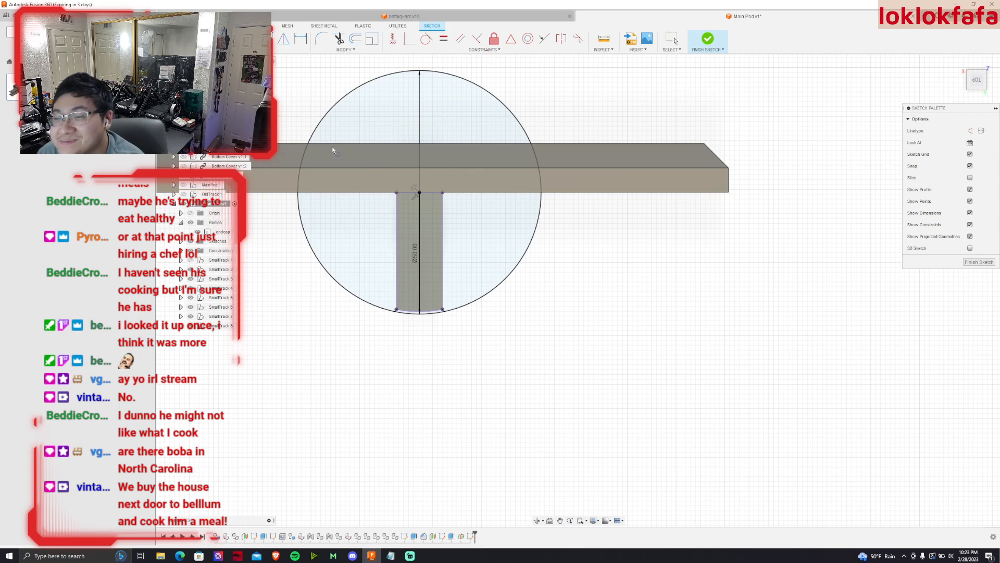
{"action": "left_click", "coordinate": [419, 254]}
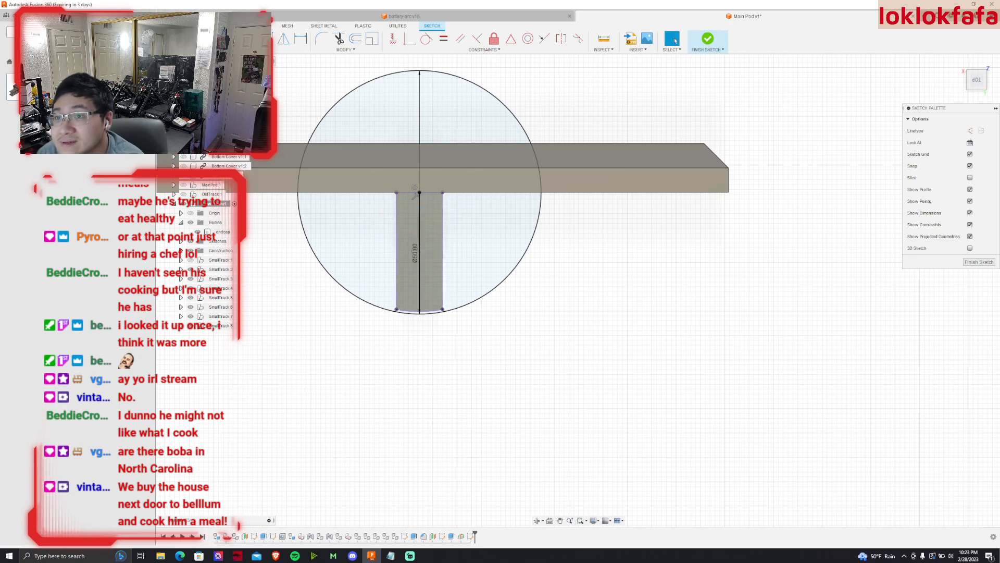
Place two sketch points on the tongue's centreline, one midway along each half, and finish the sketch.
{"action": "left_click", "coordinate": [237, 49]}
{"action": "left_click", "coordinate": [224, 140]}
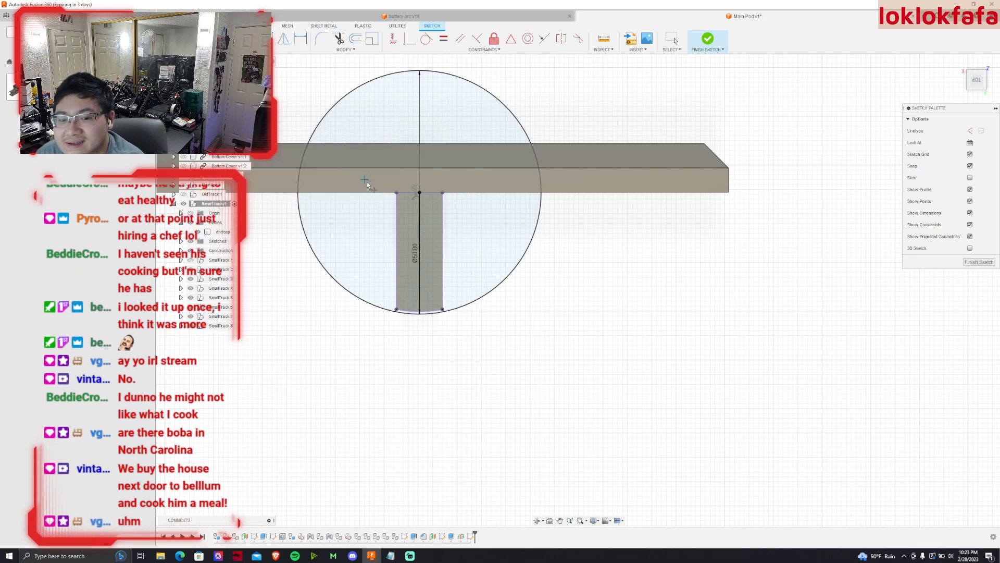
{"action": "left_click", "coordinate": [419, 223]}
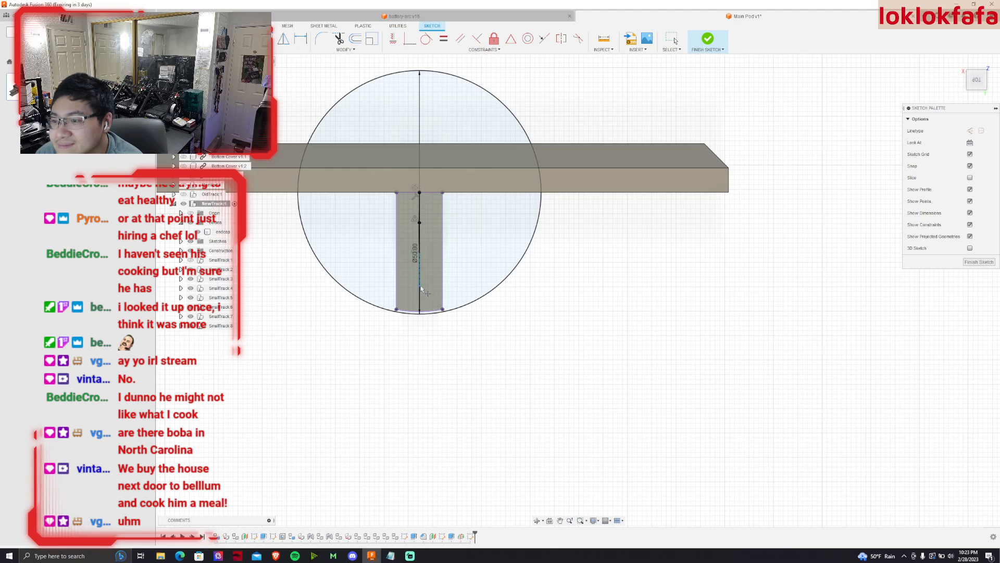
{"action": "key", "text": "Return"}
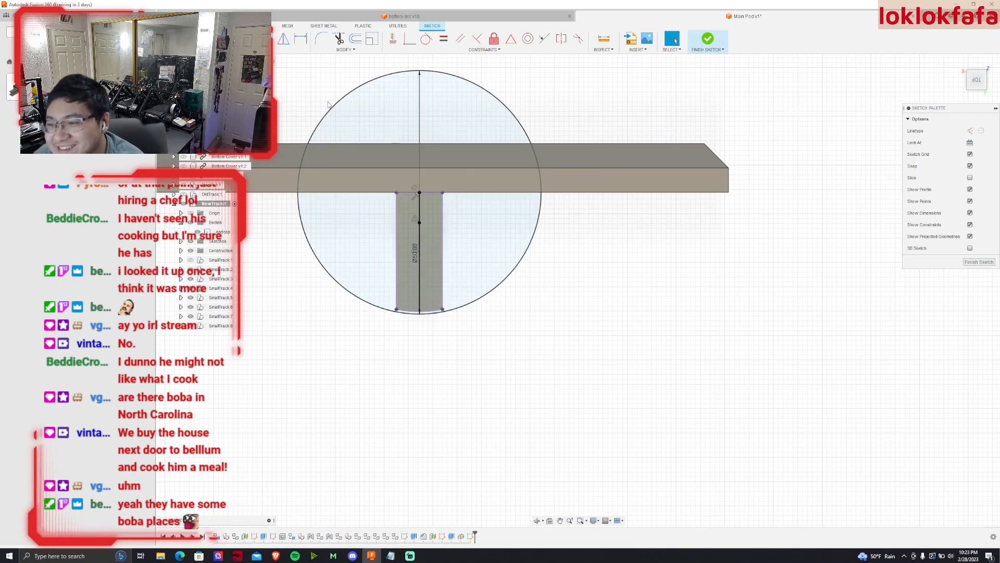
{"action": "left_click", "coordinate": [674, 39]}
{"action": "left_click", "coordinate": [233, 49]}
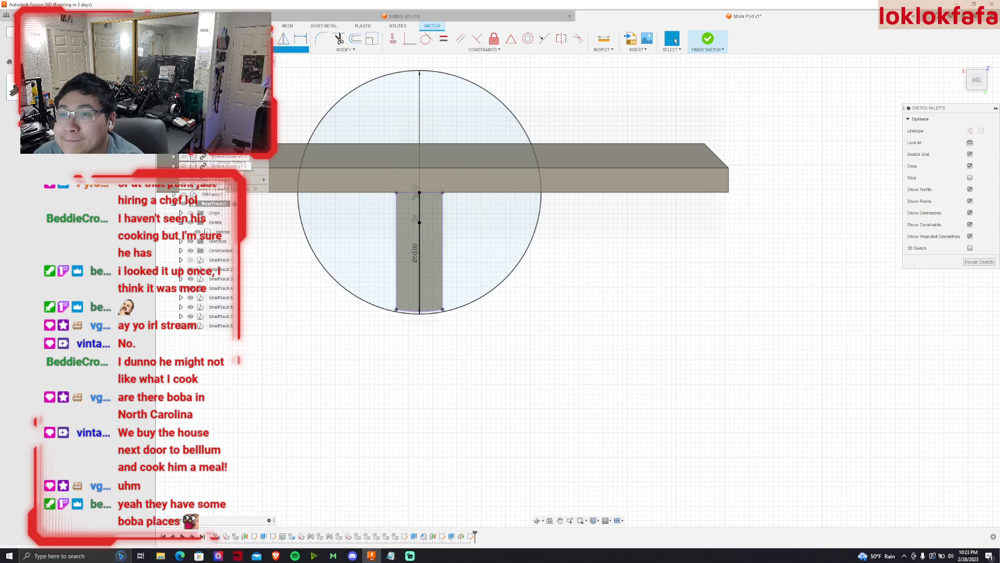
{"action": "left_click", "coordinate": [219, 139]}
{"action": "left_click", "coordinate": [419, 283]}
{"action": "key", "text": "Escape"}
{"action": "left_click", "coordinate": [709, 44]}
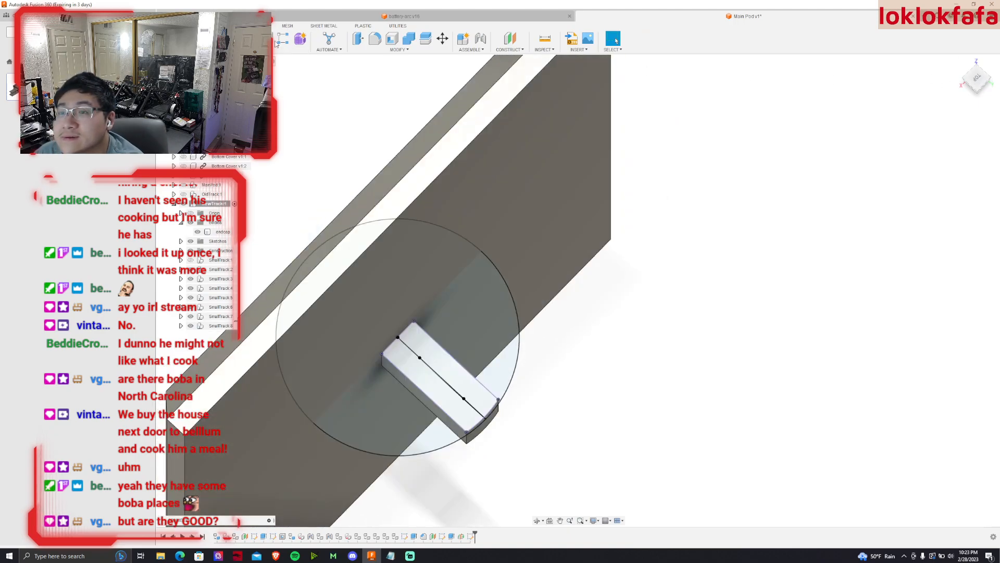
Create two counterbored holes at the tongue's sketch points, 10.465 mm deep with a 6 mm counterbore diameter.
{"action": "key", "text": "h"}
{"action": "left_click", "coordinate": [420, 357]}
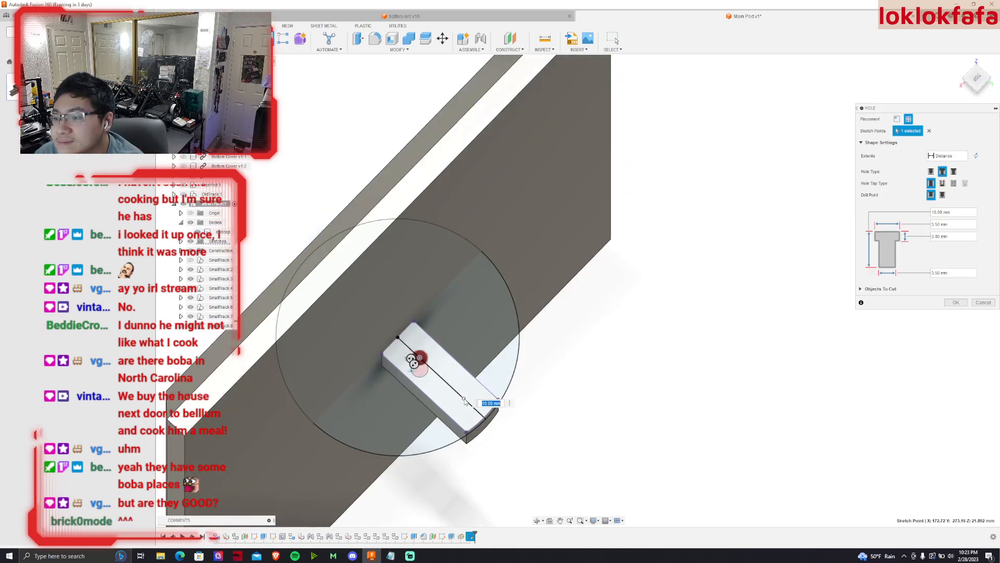
{"action": "left_click", "coordinate": [464, 400]}
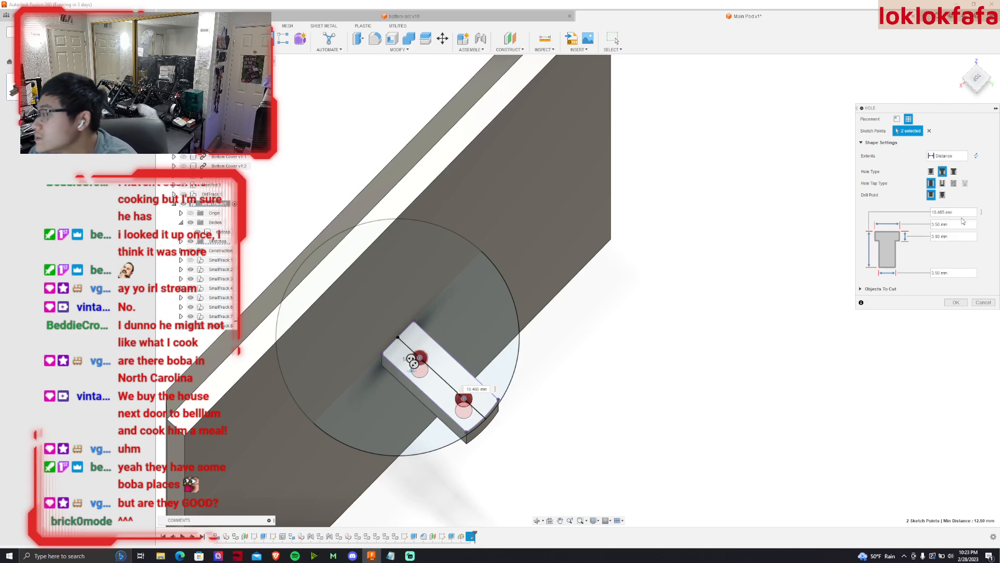
{"action": "left_click", "coordinate": [937, 224]}
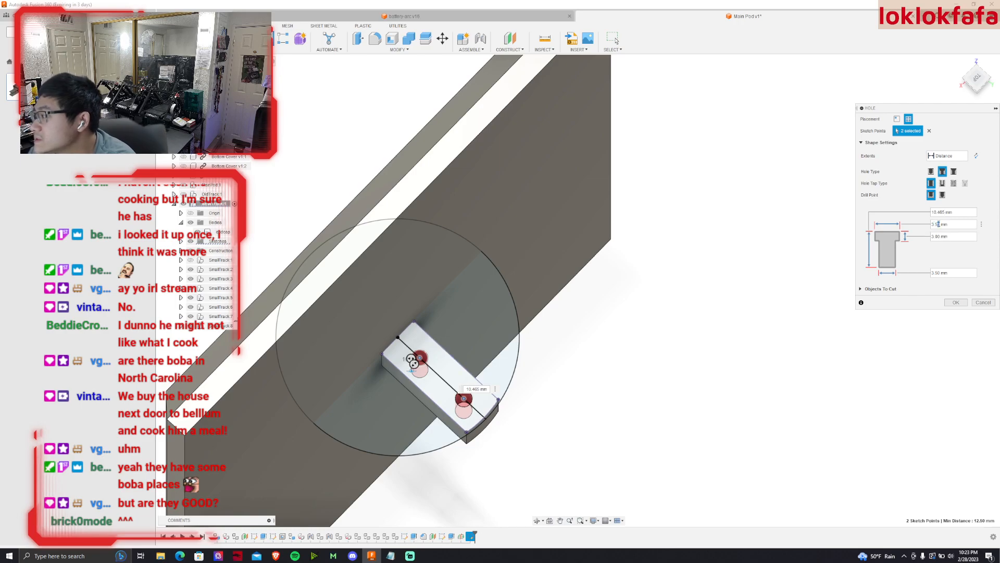
{"action": "left_click_drag", "start_coordinate": [938, 224], "coordinate": [925, 224]}
{"action": "type", "text": "6"}
{"action": "key", "text": "Return"}
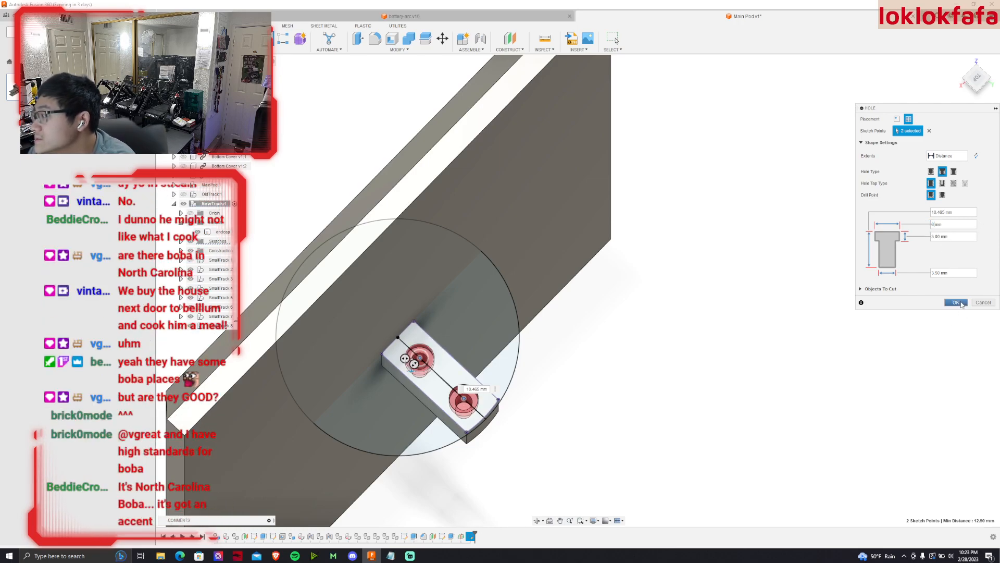
Mirror the tongue extrusion, without its holes, across the midplane between the track flanges to add a lower tongue on the end plate.
{"action": "scroll", "coordinate": [672, 282], "scroll_direction": "down", "scroll_amount": 3}
{"action": "left_click", "coordinate": [977, 89]}
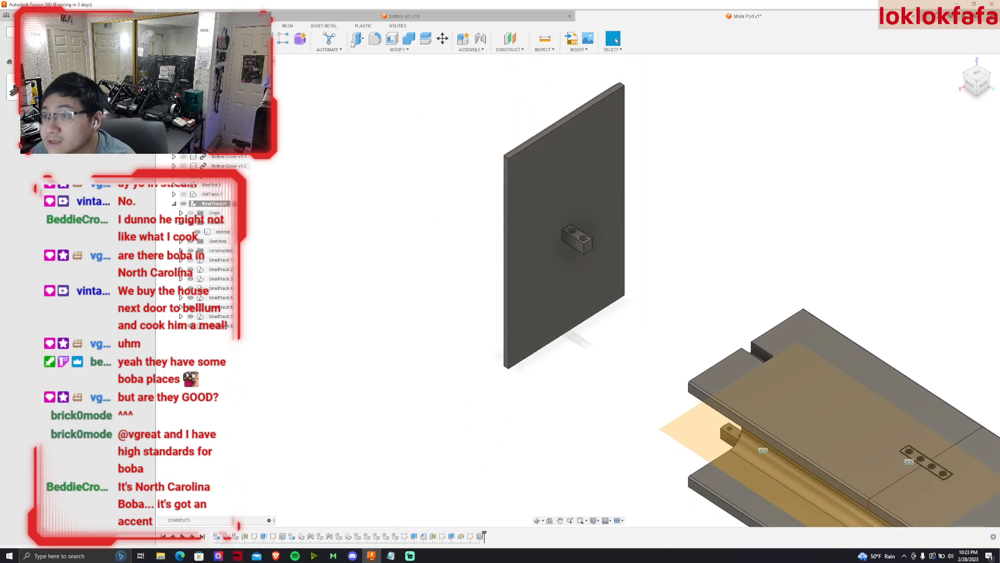
{"action": "left_click", "coordinate": [222, 232]}
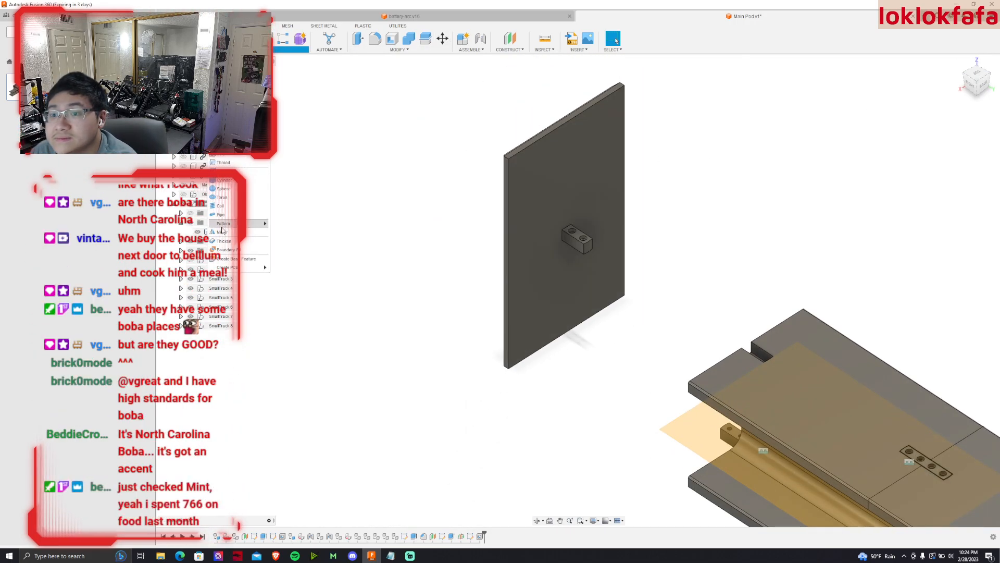
{"action": "scroll", "coordinate": [599, 245], "scroll_direction": "up", "scroll_amount": 5}
{"action": "scroll", "coordinate": [526, 234], "scroll_direction": "up", "scroll_amount": 2}
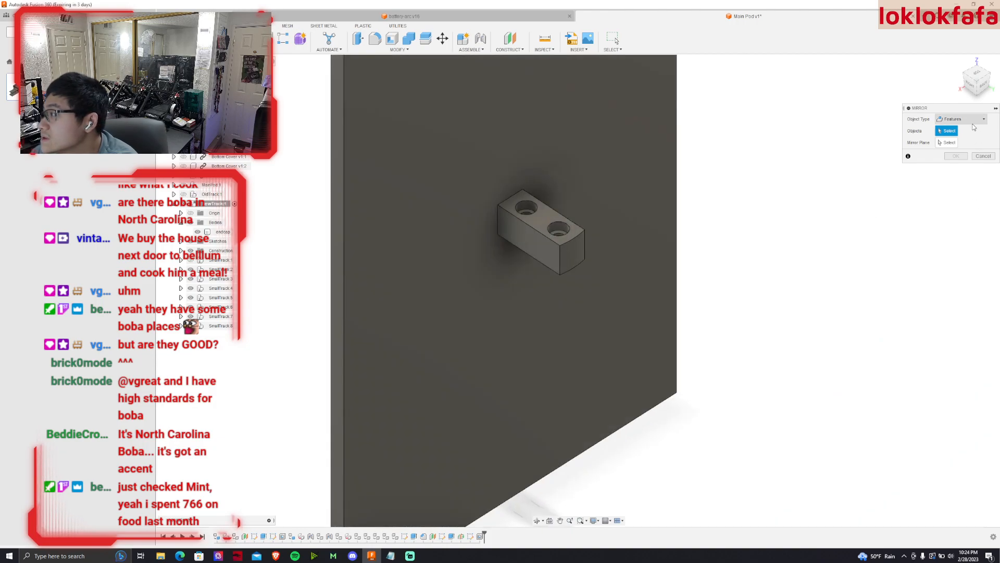
{"action": "left_click", "coordinate": [555, 249]}
{"action": "left_click", "coordinate": [562, 233]}
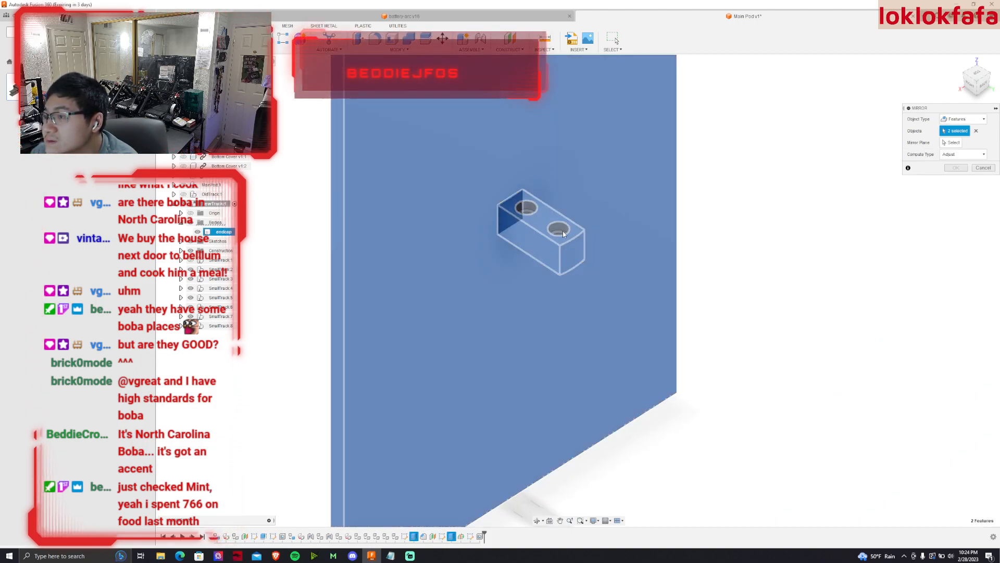
{"action": "left_click", "coordinate": [559, 235]}
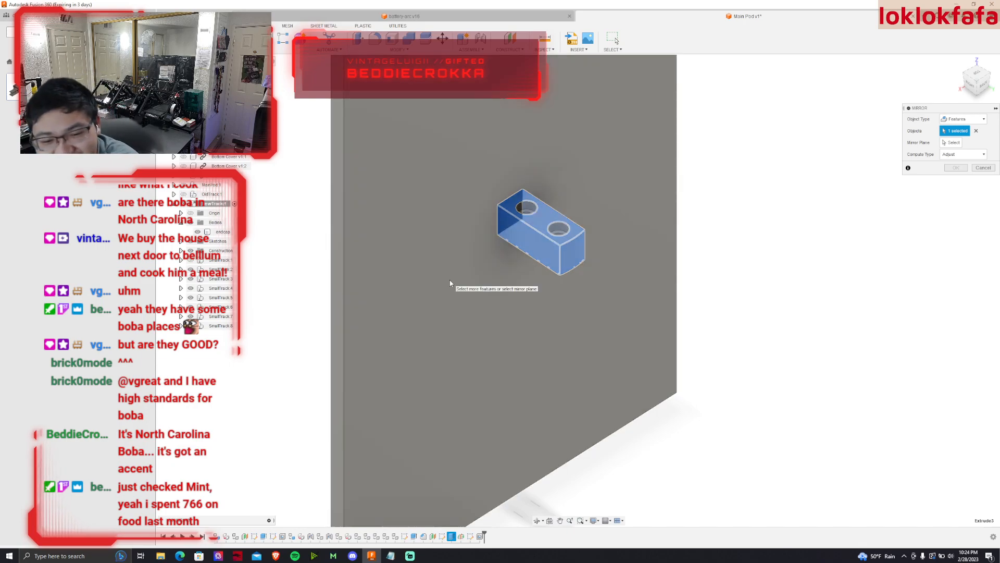
{"action": "scroll", "coordinate": [477, 285], "scroll_direction": "down", "scroll_amount": 5}
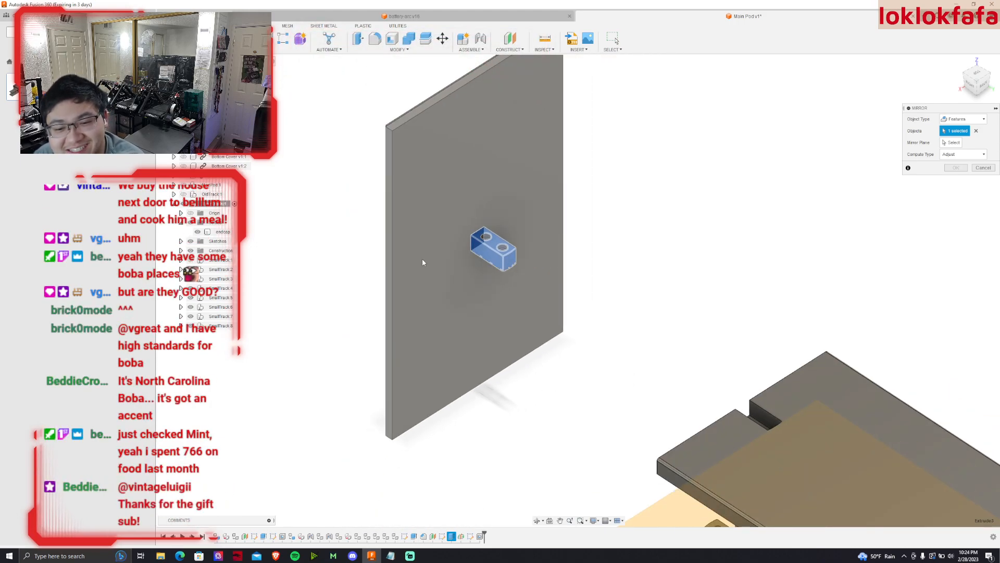
{"action": "scroll", "coordinate": [543, 252], "scroll_direction": "down", "scroll_amount": 2}
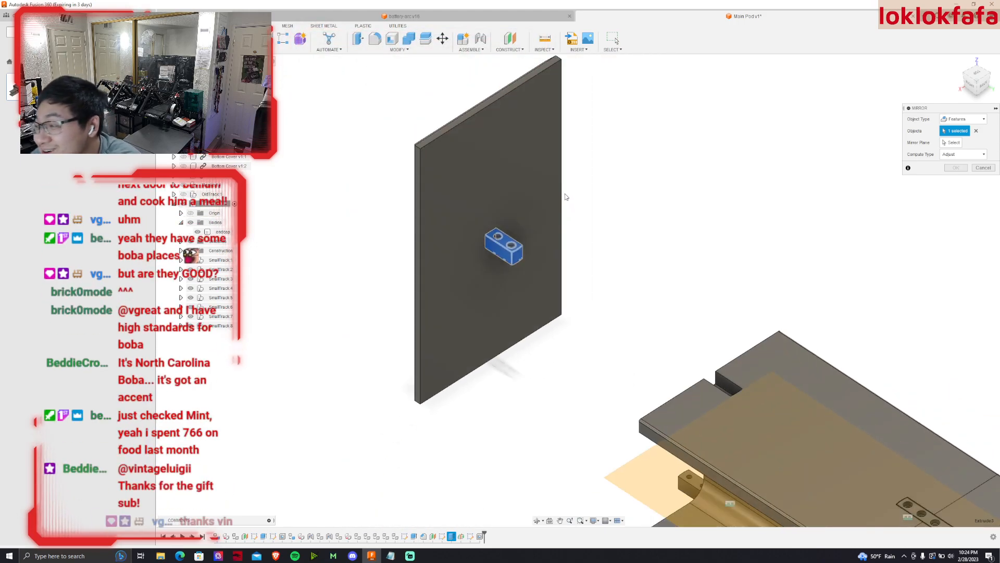
{"action": "scroll", "coordinate": [751, 419], "scroll_direction": "down", "scroll_amount": 2}
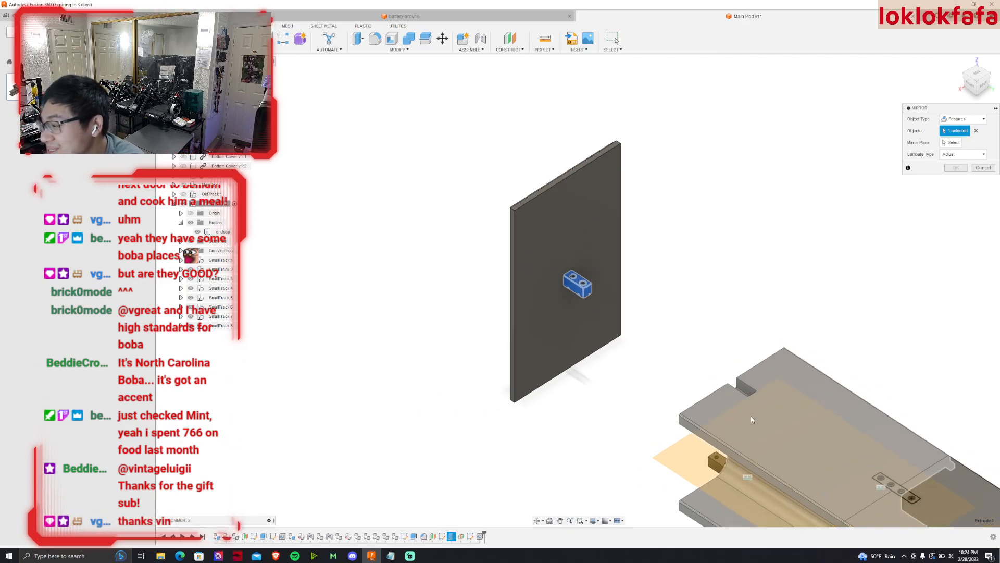
{"action": "left_click", "coordinate": [942, 145]}
{"action": "left_click", "coordinate": [687, 461]}
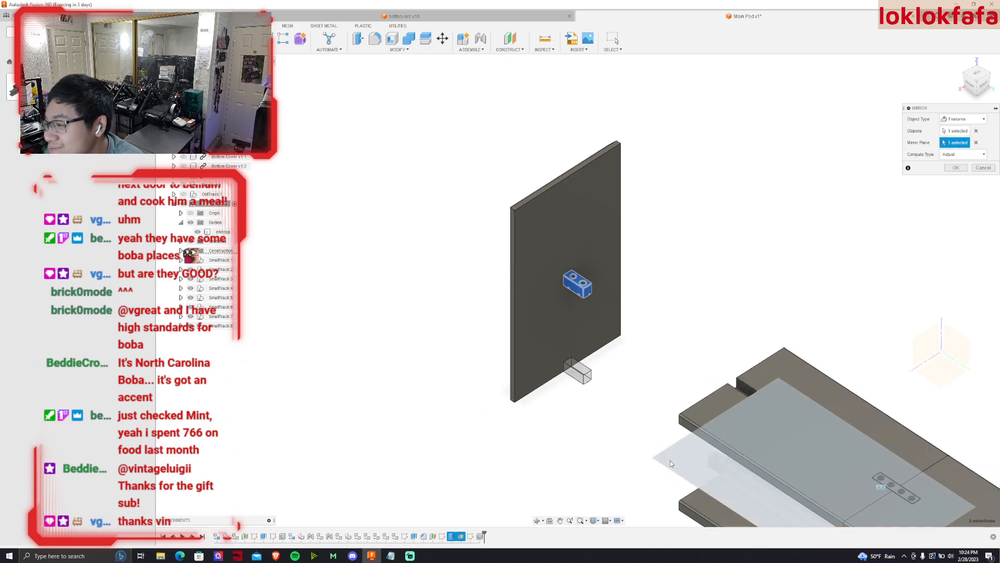
{"action": "key", "text": "Return"}
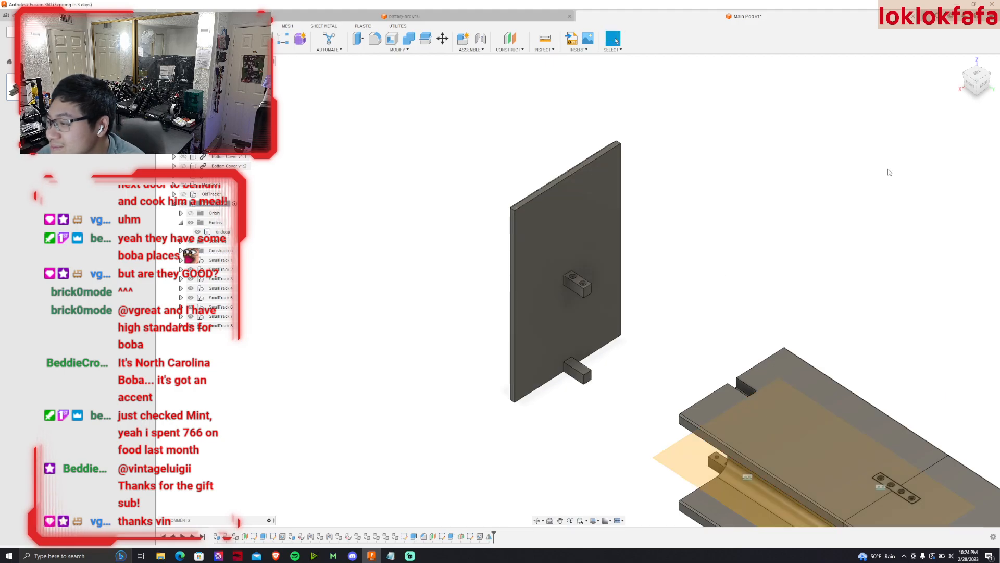
{"action": "scroll", "coordinate": [745, 135], "scroll_direction": "up", "scroll_amount": 3}
{"action": "mouse_move", "coordinate": [985, 80]}
{"action": "left_mouse_down"}
{"action": "mouse_move", "coordinate": [985, 39]}
{"action": "mouse_move", "coordinate": [987, 79]}
{"action": "left_mouse_up"}
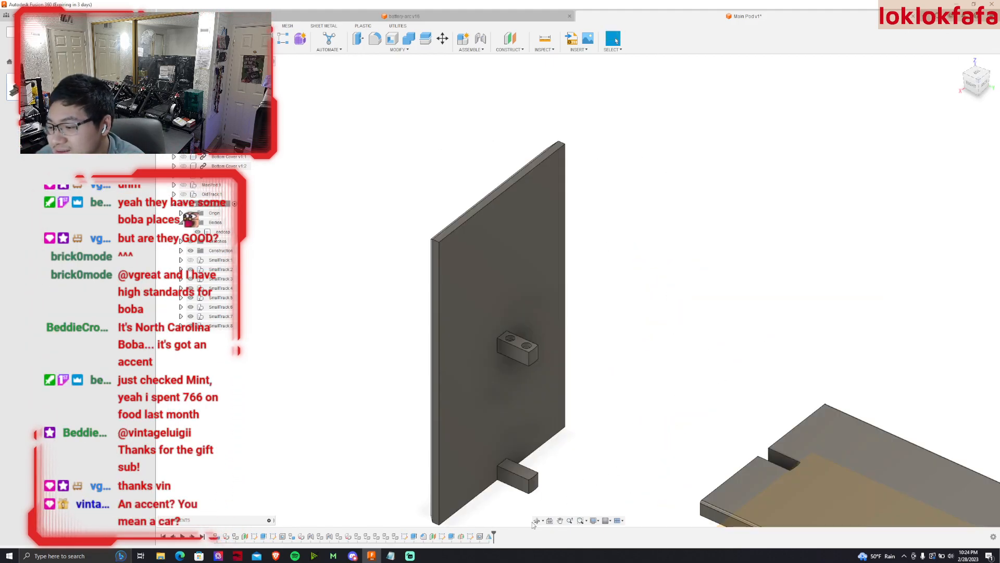
{"action": "double_click", "coordinate": [490, 536]}
{"action": "scroll", "coordinate": [515, 344], "scroll_direction": "up", "scroll_amount": 5}
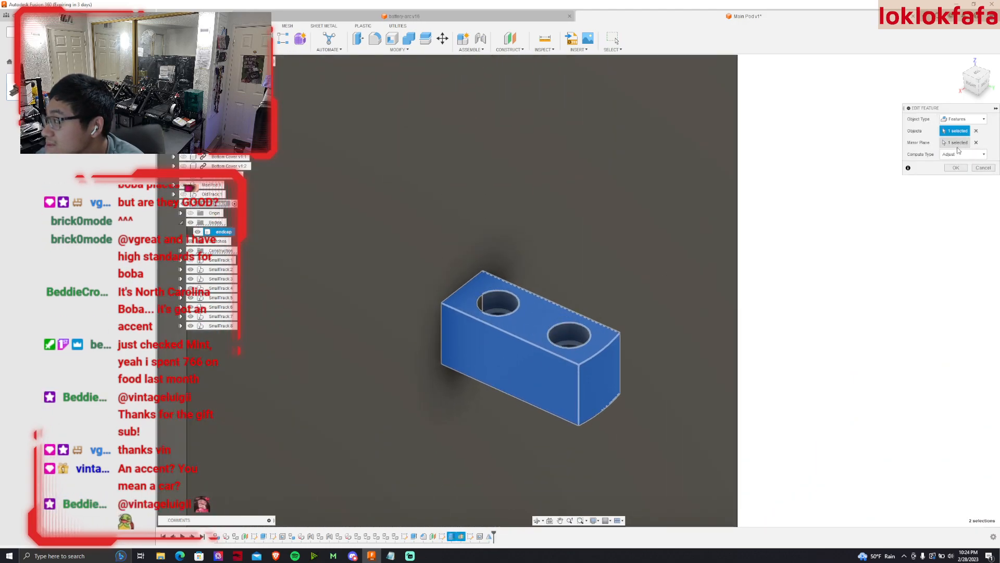
{"action": "left_click_drag", "start_coordinate": [982, 78], "coordinate": [958, 102]}
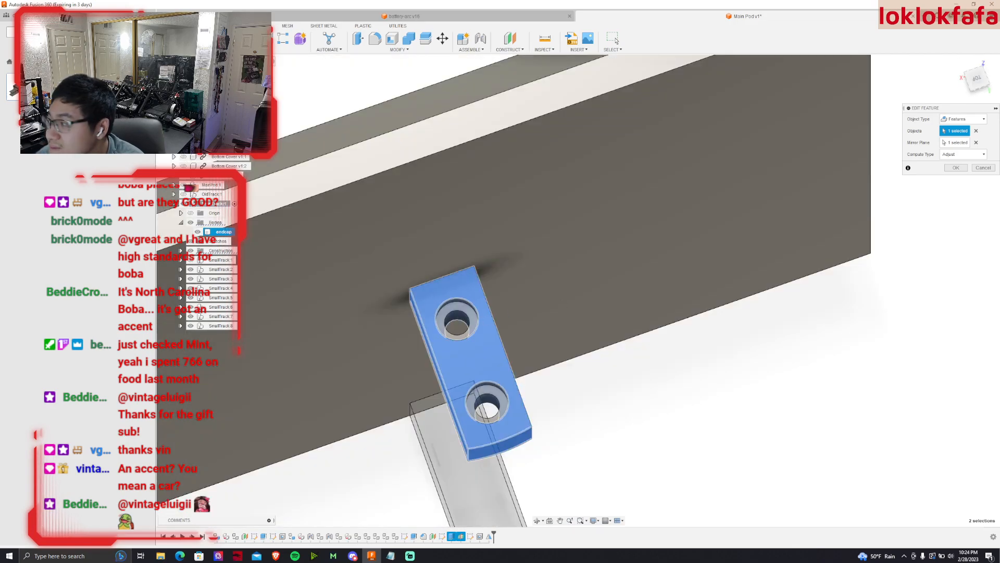
{"action": "left_click", "coordinate": [987, 166]}
{"action": "scroll", "coordinate": [639, 183], "scroll_direction": "down", "scroll_amount": 3}
{"action": "scroll", "coordinate": [459, 409], "scroll_direction": "down", "scroll_amount": 1}
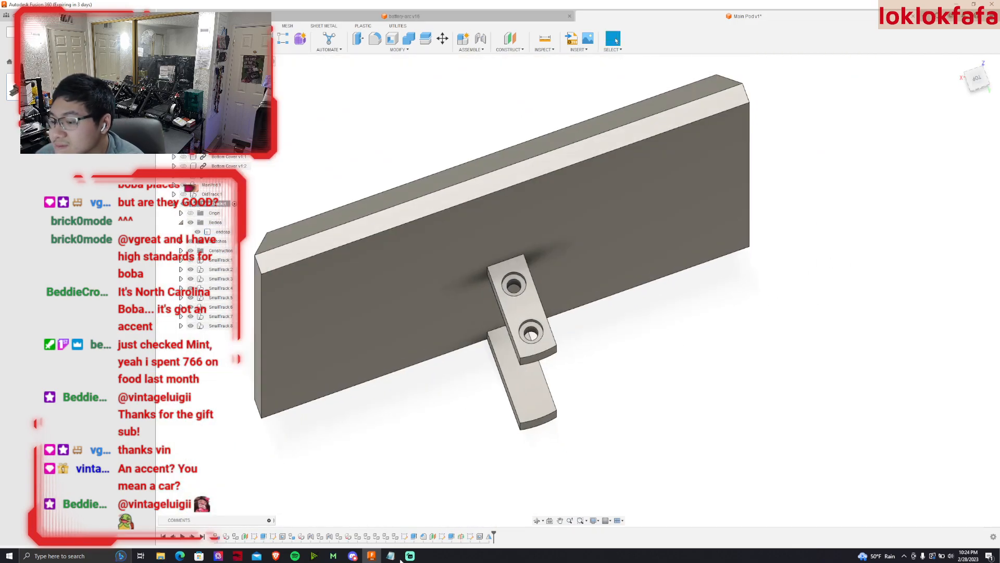
{"action": "double_click", "coordinate": [457, 536]}
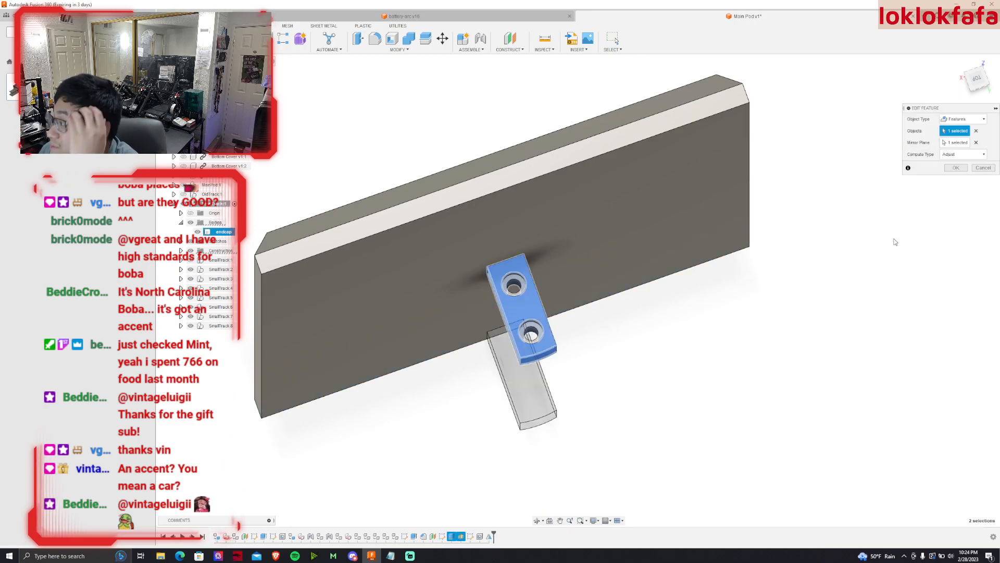
{"action": "left_click", "coordinate": [512, 294]}
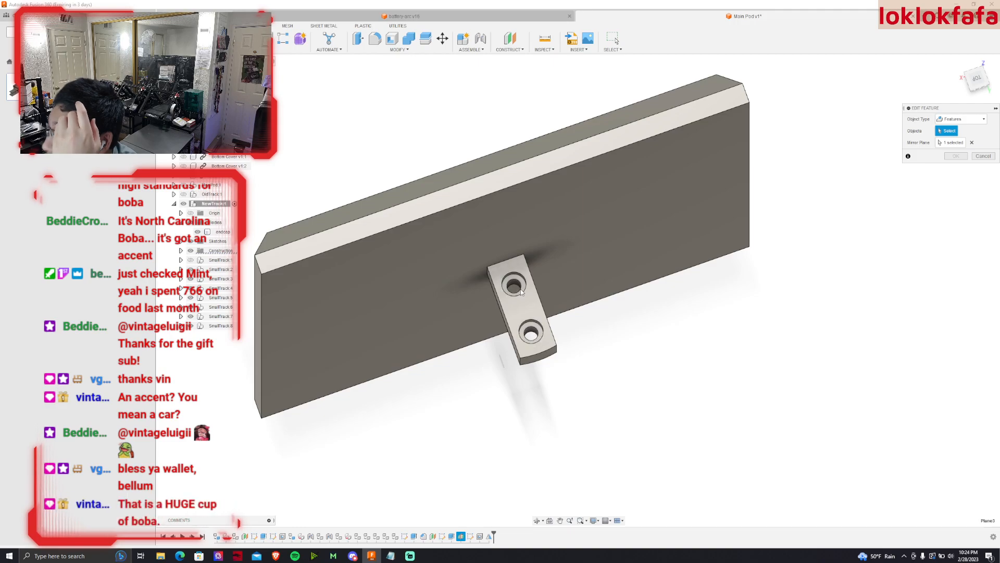
{"action": "scroll", "coordinate": [521, 295], "scroll_direction": "up", "scroll_amount": 5}
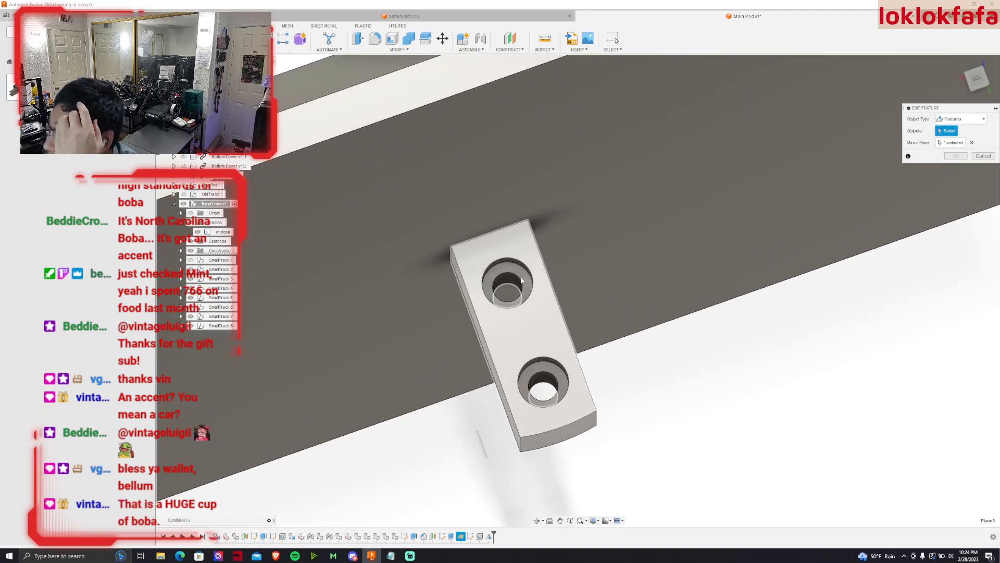
{"action": "left_click", "coordinate": [520, 290]}
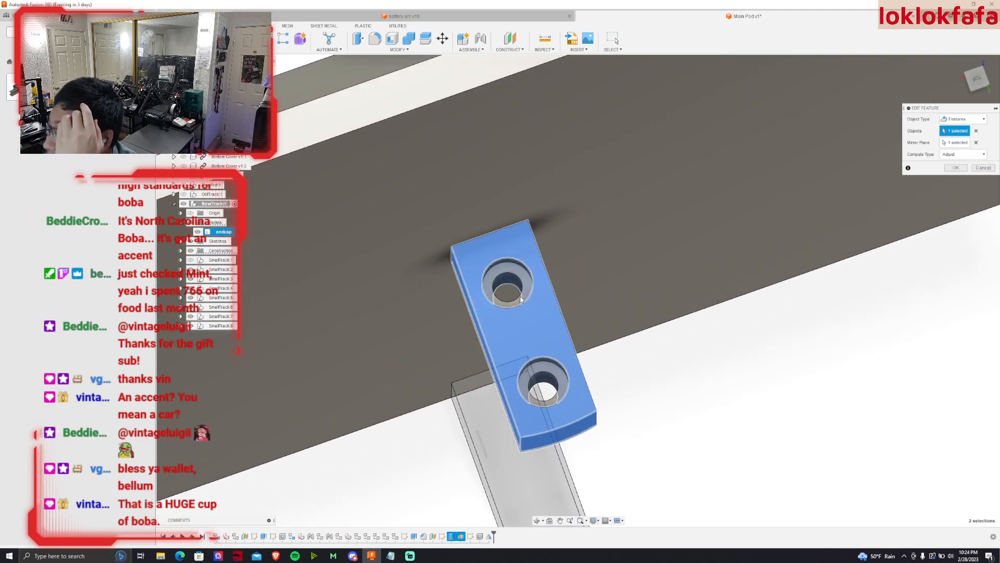
{"action": "left_click", "coordinate": [556, 385]}
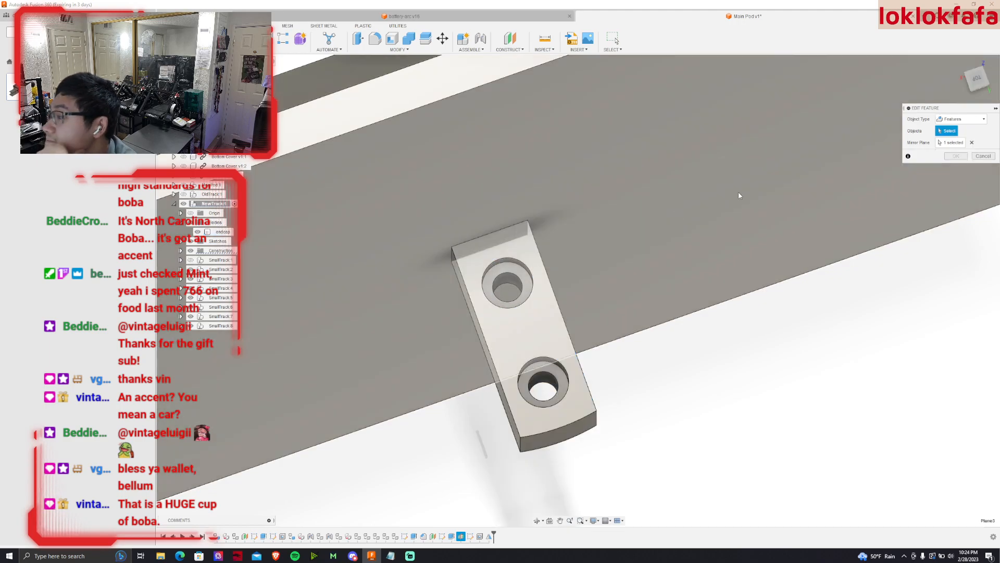
{"action": "left_click", "coordinate": [555, 405]}
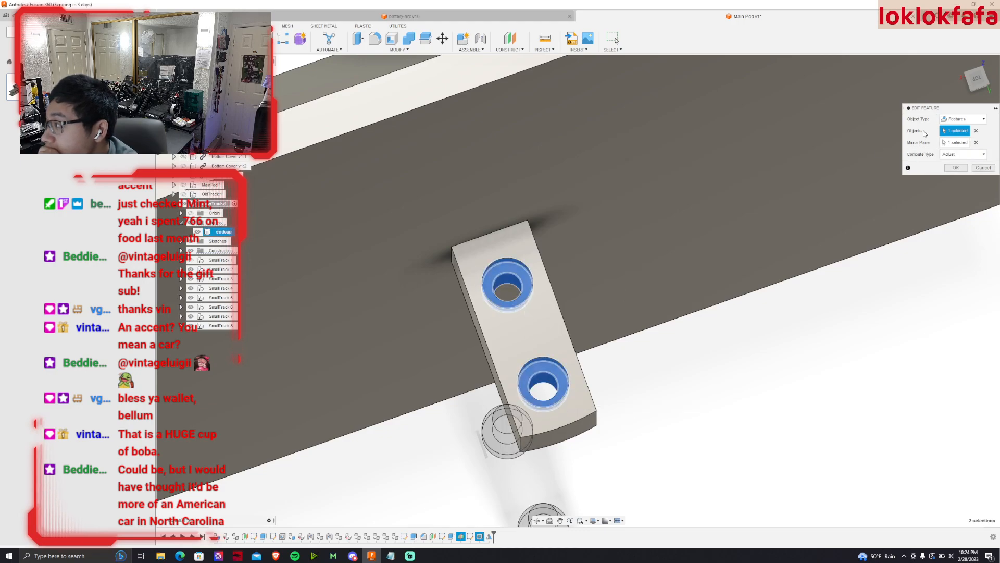
{"action": "left_click", "coordinate": [972, 167]}
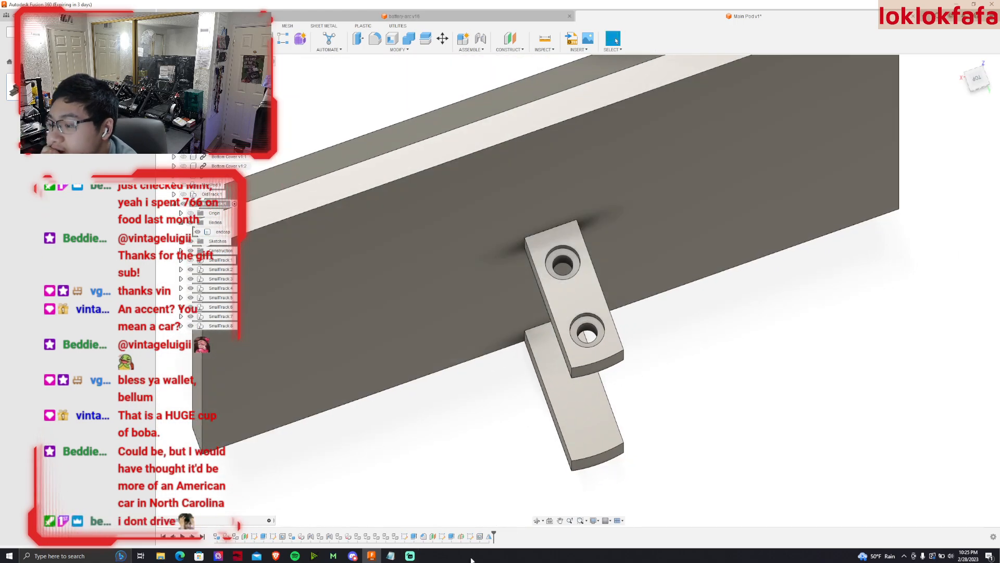
Mirror the upper tongue's two counterbored holes across the midplane between the track flanges onto the lower tongue.
{"action": "left_click", "coordinate": [292, 50]}
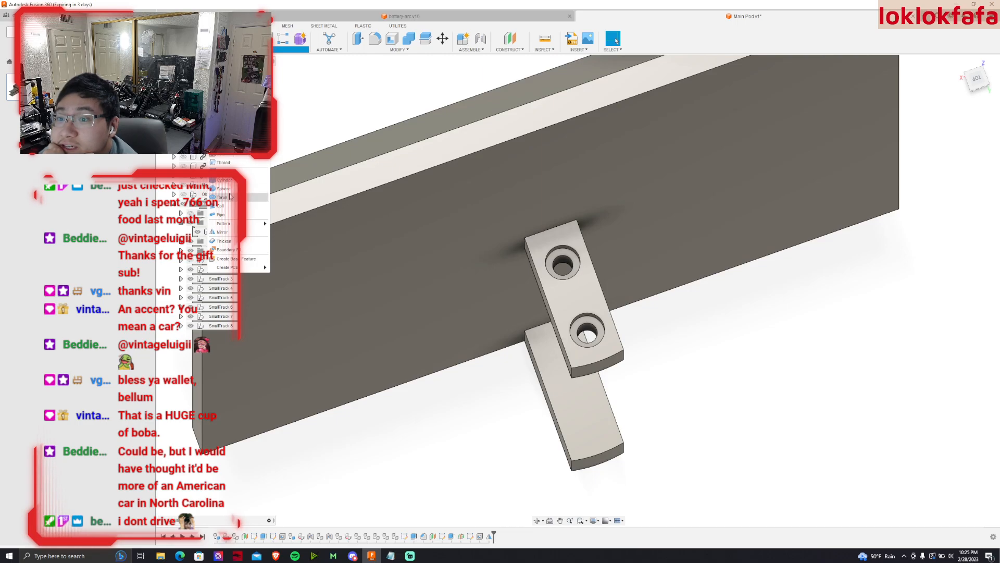
{"action": "left_click", "coordinate": [222, 232]}
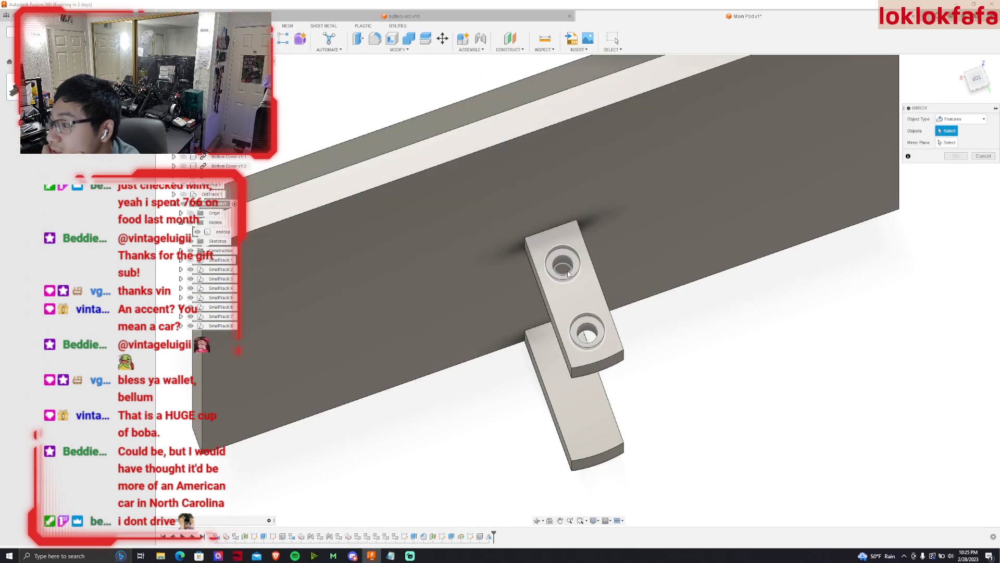
{"action": "left_click", "coordinate": [565, 280]}
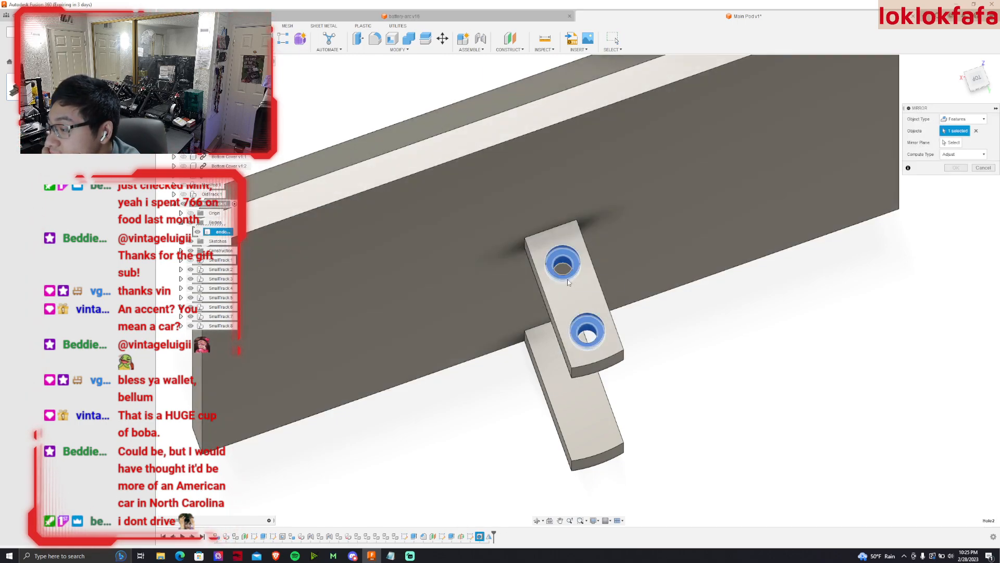
{"action": "scroll", "coordinate": [756, 219], "scroll_direction": "down", "scroll_amount": 5}
{"action": "left_click", "coordinate": [951, 142]}
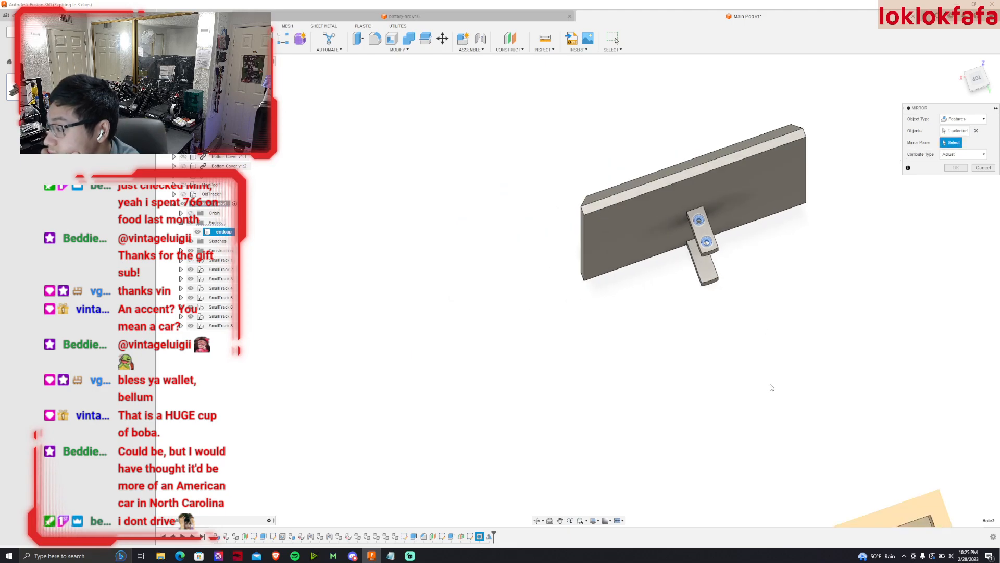
{"action": "left_click", "coordinate": [907, 506]}
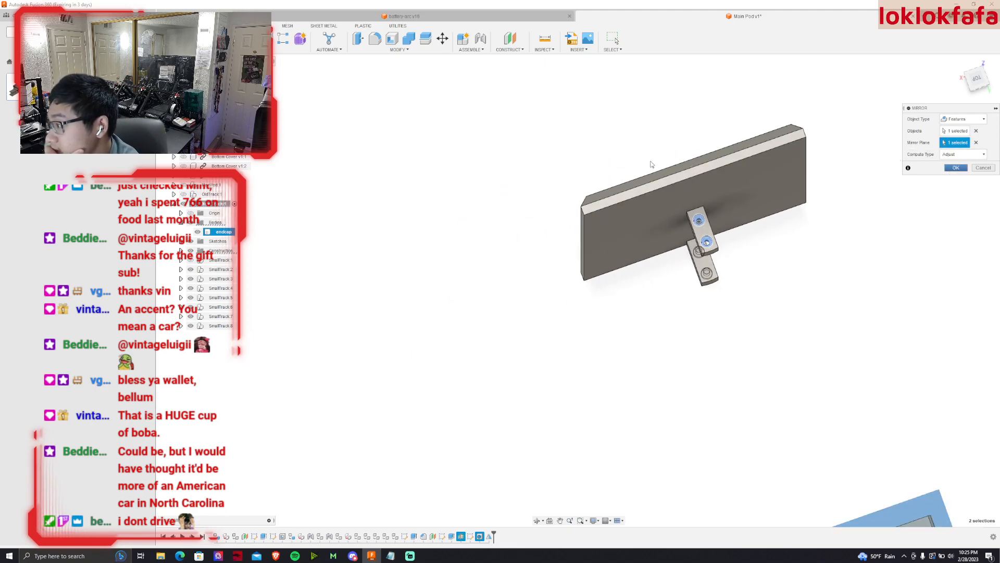
{"action": "key", "text": "Return"}
Start a sketch on the endcap's outer face and project that face's outline into it.
{"action": "key", "text": "F6"}
{"action": "left_click_drag", "start_coordinate": [998, 84], "coordinate": [981, 139]}
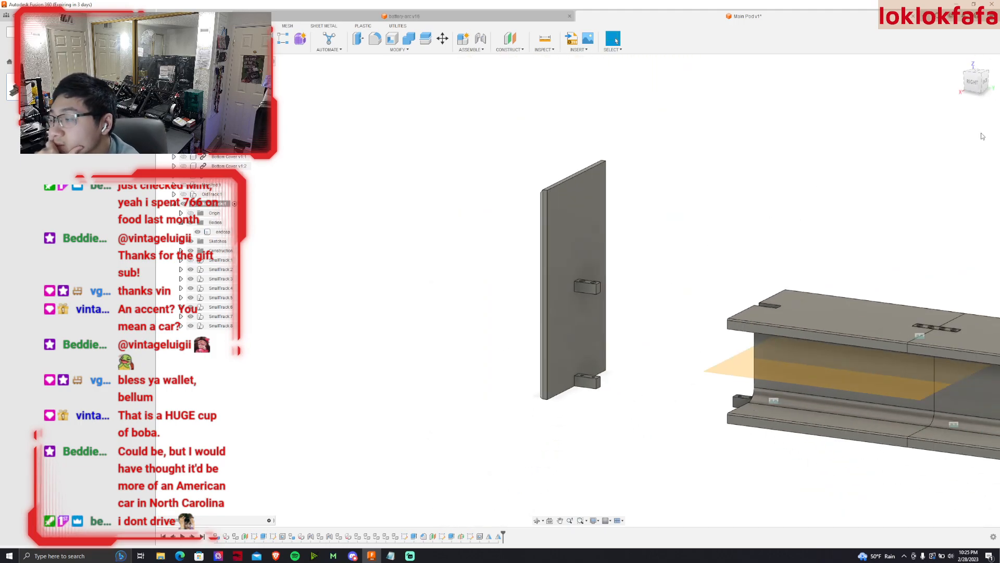
{"action": "left_click_drag", "start_coordinate": [973, 81], "coordinate": [998, 83]}
{"action": "left_click", "coordinate": [554, 294]}
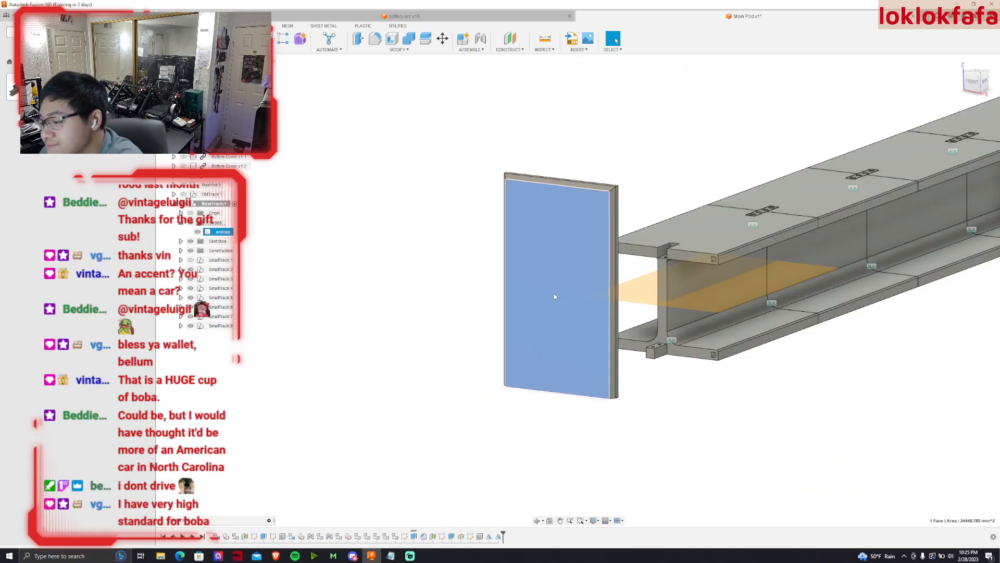
{"action": "key", "text": "p"}
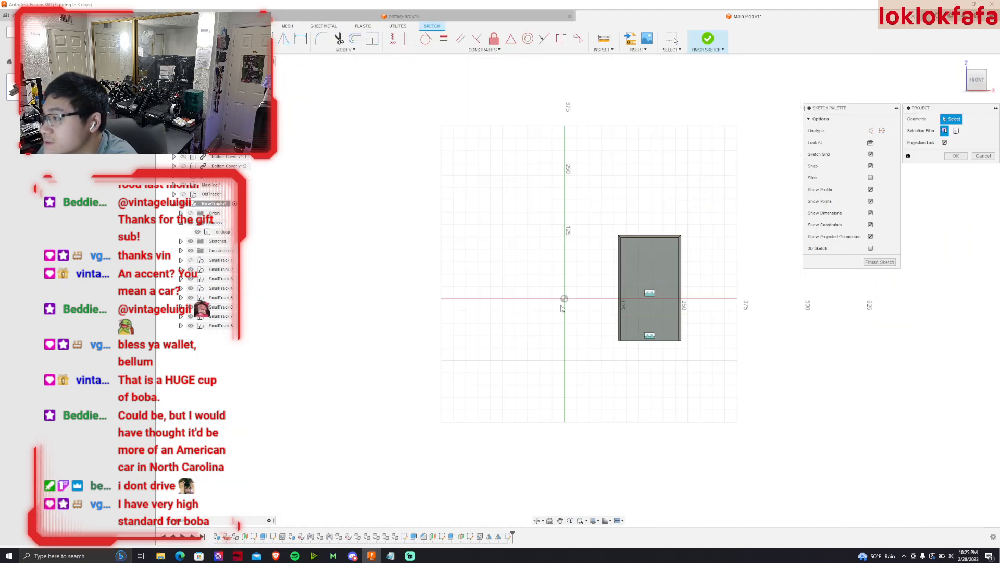
{"action": "left_click", "coordinate": [661, 292]}
{"action": "key", "text": "Return"}
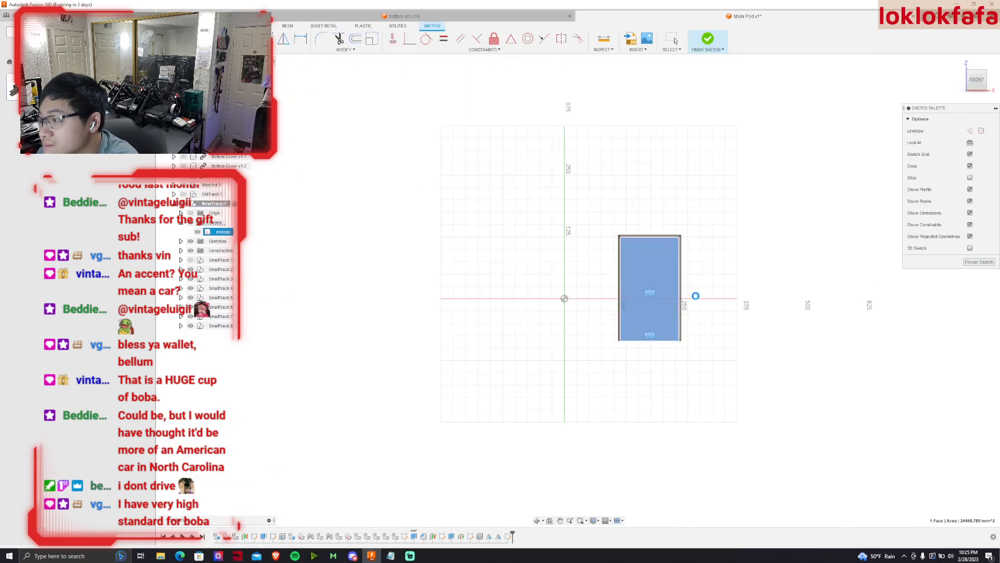
{"action": "scroll", "coordinate": [666, 293], "scroll_direction": "up", "scroll_amount": 8}
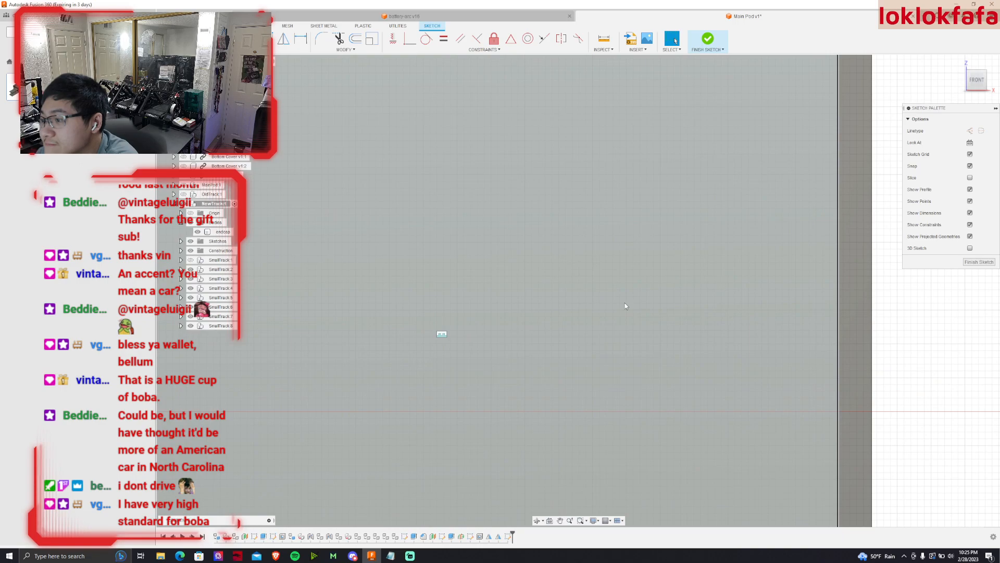
{"action": "scroll", "coordinate": [615, 294], "scroll_direction": "down", "scroll_amount": 4}
{"action": "left_click", "coordinate": [568, 262]}
{"action": "key", "text": "Escape"}
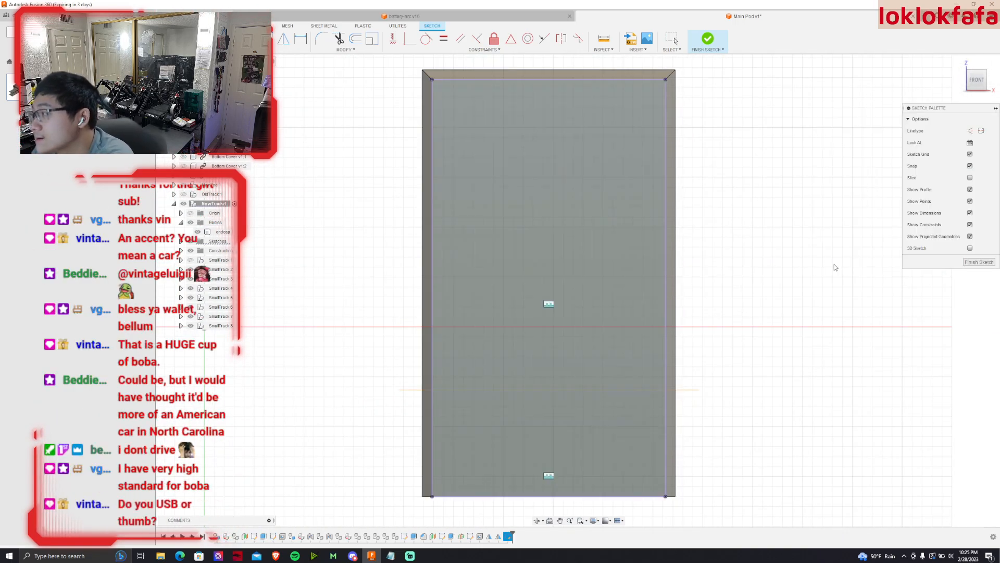
Draw a vertical and a horizontal line joining the midpoints of opposite edges of the projected endcap outline.
{"action": "left_click", "coordinate": [549, 79]}
{"action": "left_click", "coordinate": [546, 497]}
{"action": "key", "text": "Escape"}
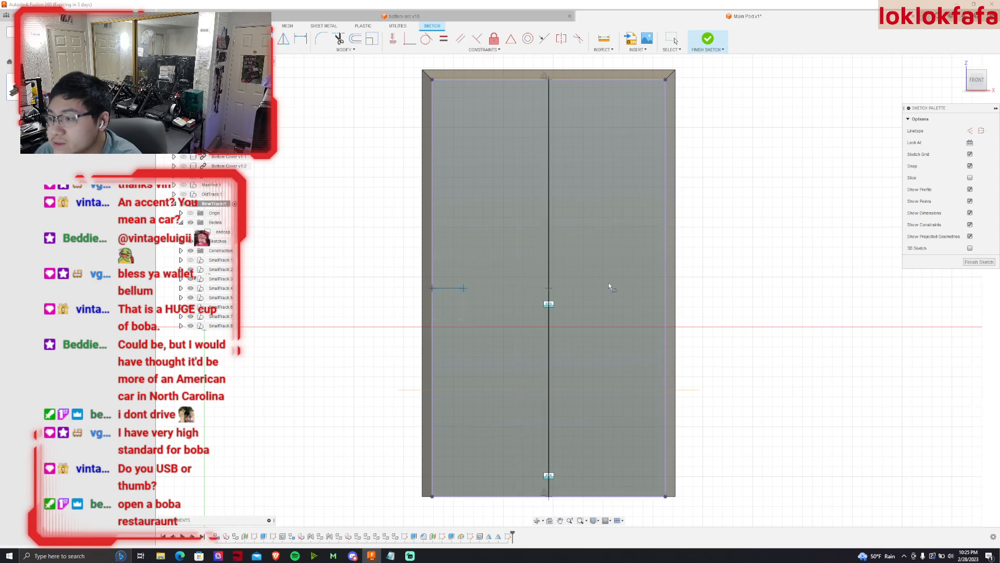
{"action": "left_click", "coordinate": [432, 288]}
{"action": "left_click", "coordinate": [665, 288]}
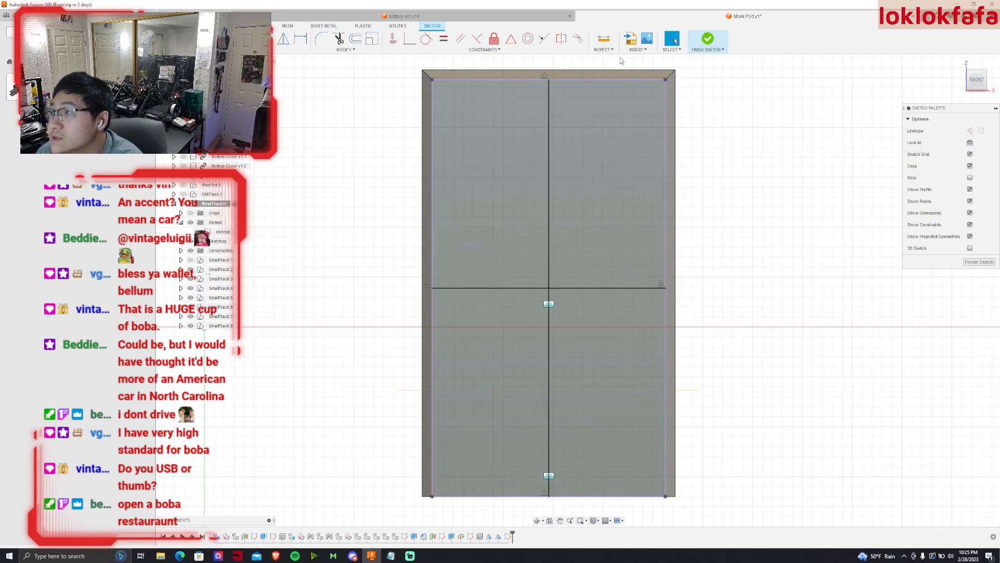
Start inserting a DXF into the endcap sketch as a single sketch and open the BANSHEE UAV folder to choose the file.
{"action": "left_click", "coordinate": [638, 49]}
{"action": "left_click", "coordinate": [637, 92]}
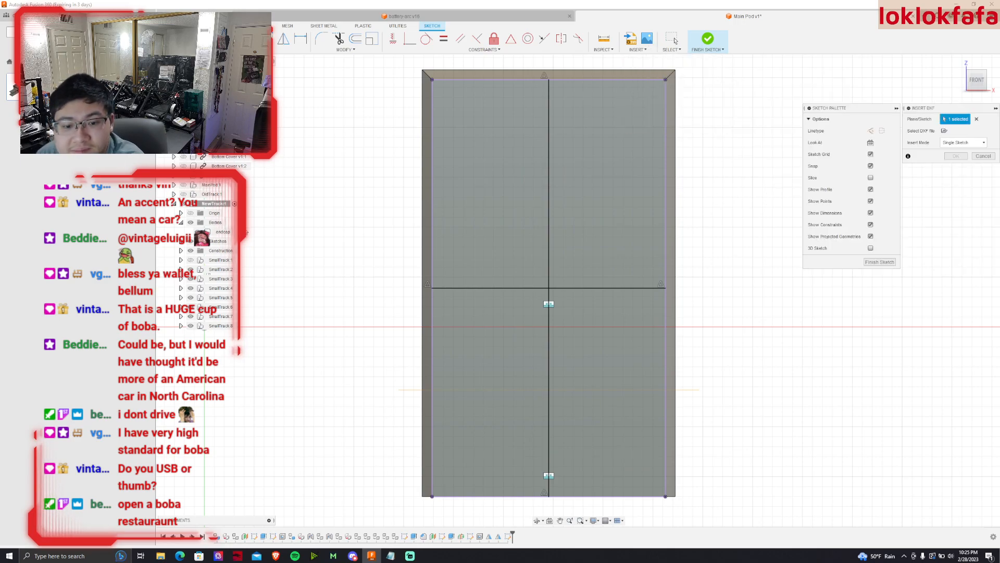
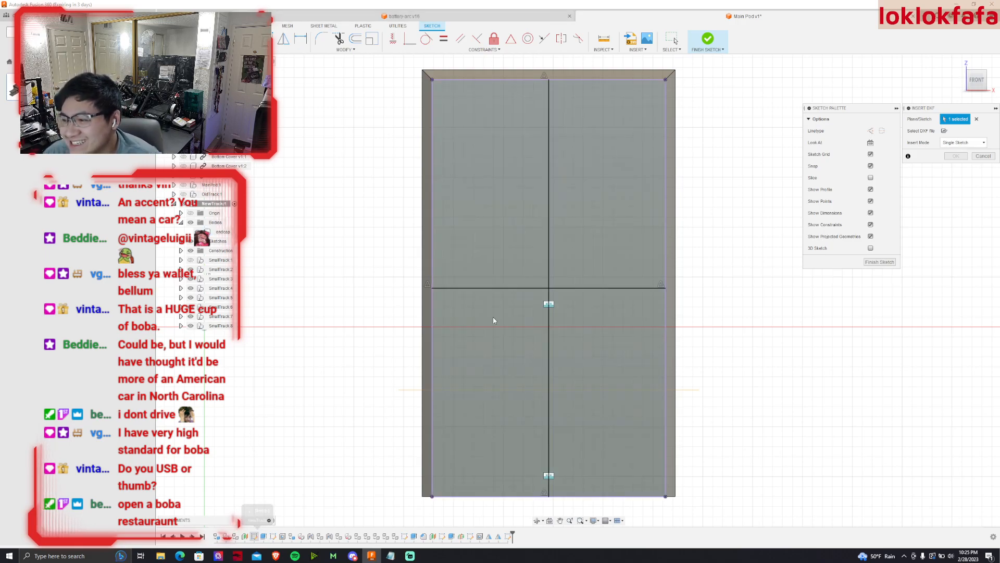
{"action": "left_click", "coordinate": [944, 131]}
{"action": "left_click", "coordinate": [36, 117]}
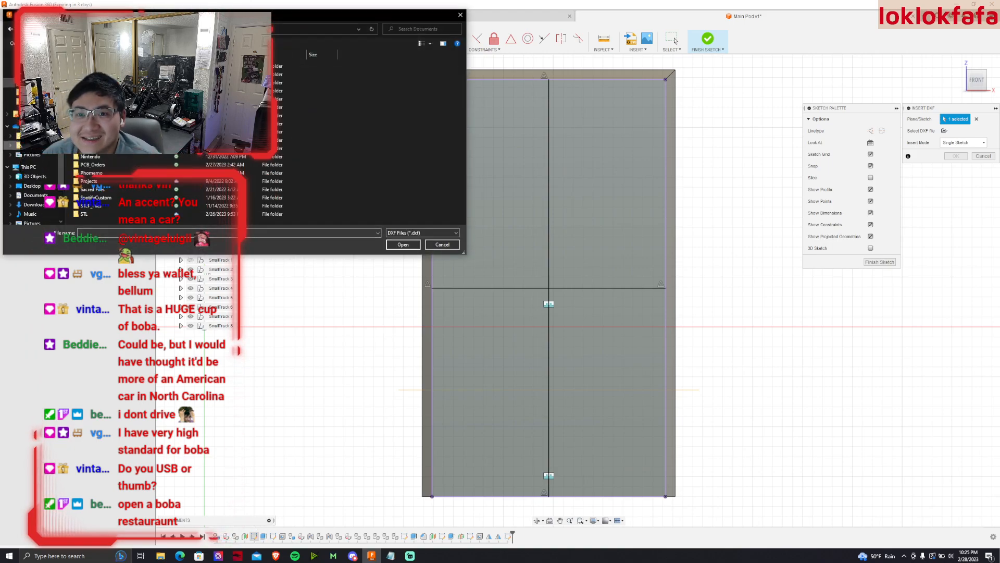
{"action": "left_click", "coordinate": [35, 135]}
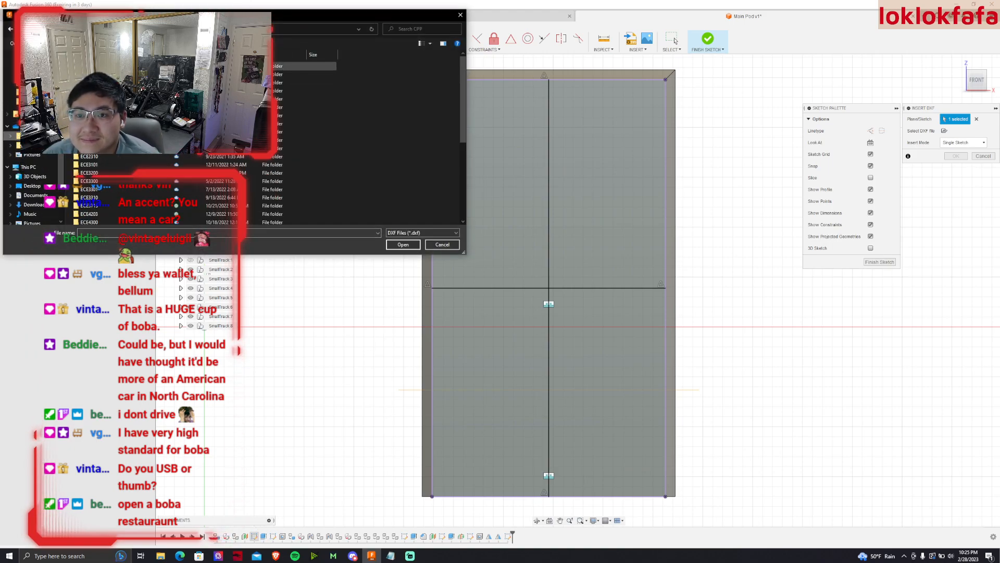
{"action": "double_click", "coordinate": [104, 65]}
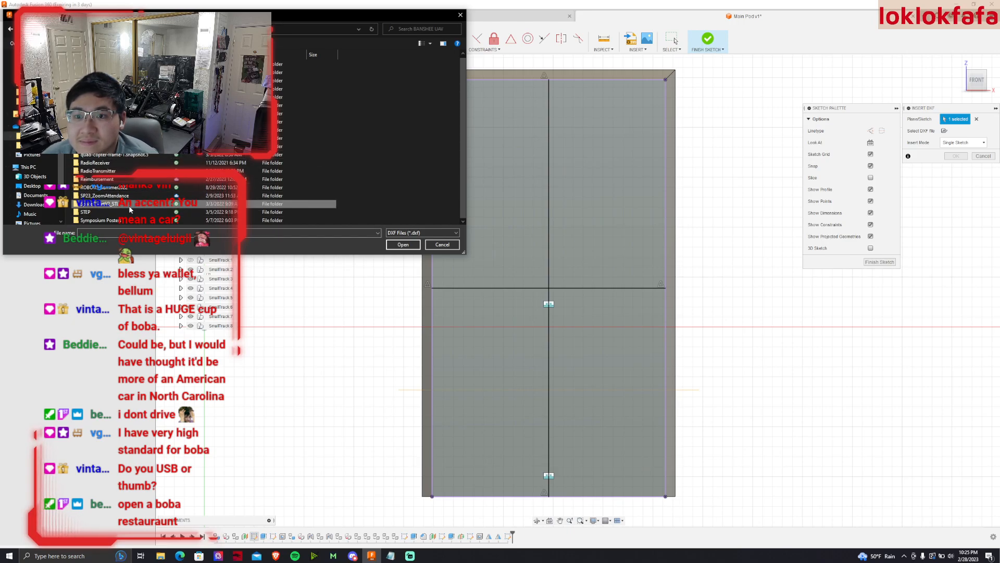
Search the BANSHEE UAV subfolders, including logostuff and ROBOTIS_Summer2022, for the DXF file, and close the file selection.
{"action": "left_click", "coordinate": [146, 204]}
{"action": "key", "text": "Return"}
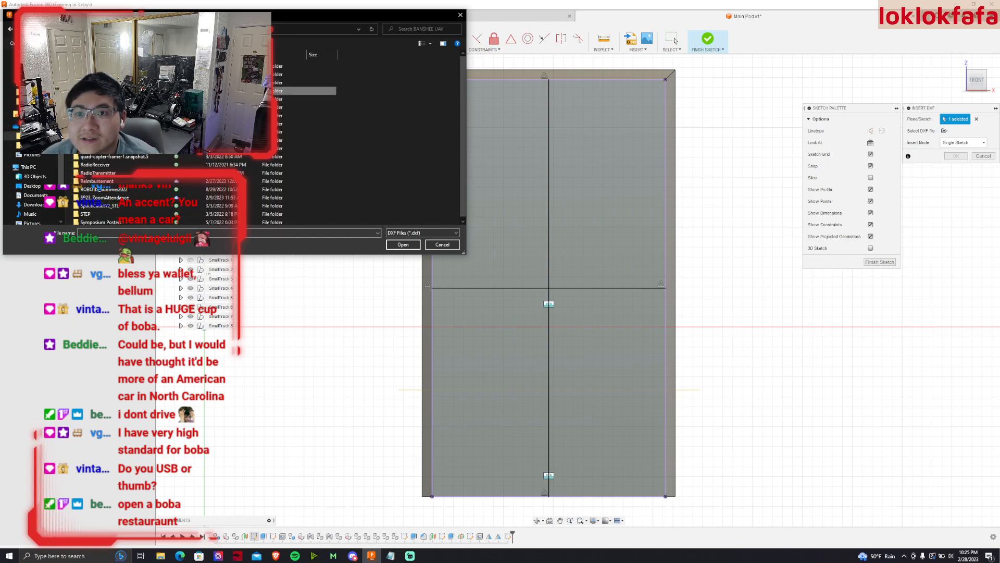
{"action": "key", "text": "alt+Left"}
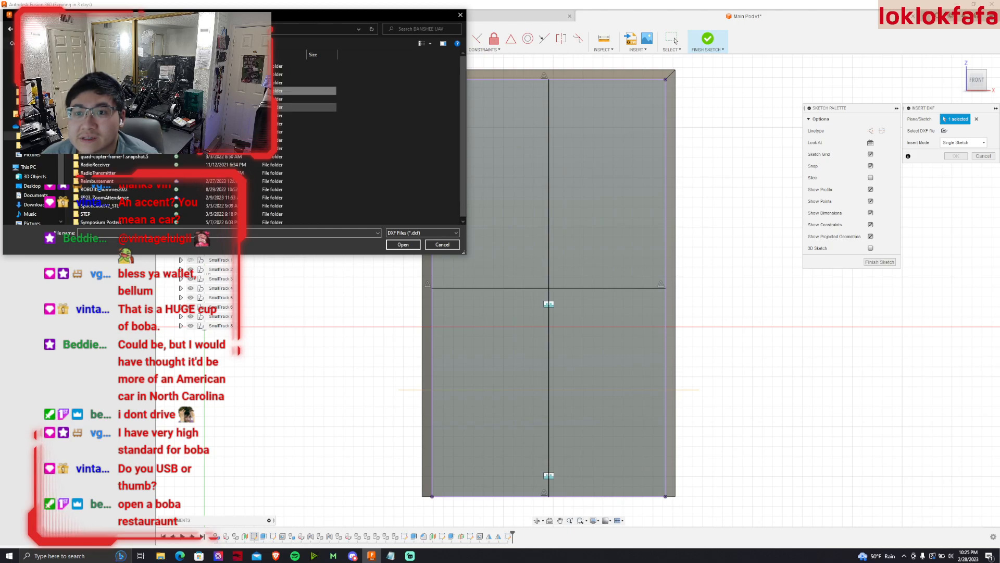
{"action": "double_click", "coordinate": [147, 98]}
{"action": "key", "text": "alt+Left"}
{"action": "double_click", "coordinate": [147, 74]}
{"action": "key", "text": "alt+Left"}
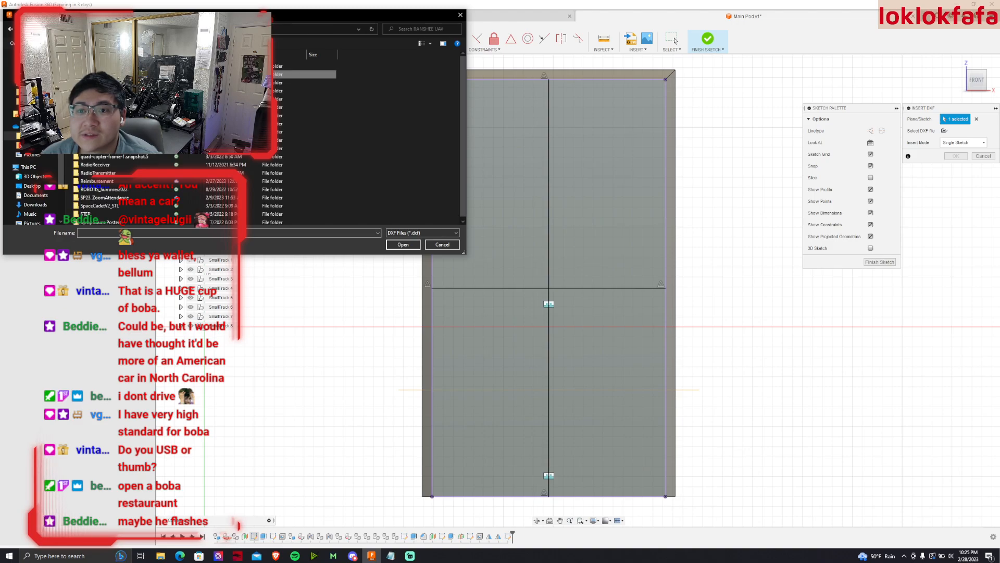
{"action": "double_click", "coordinate": [147, 132]}
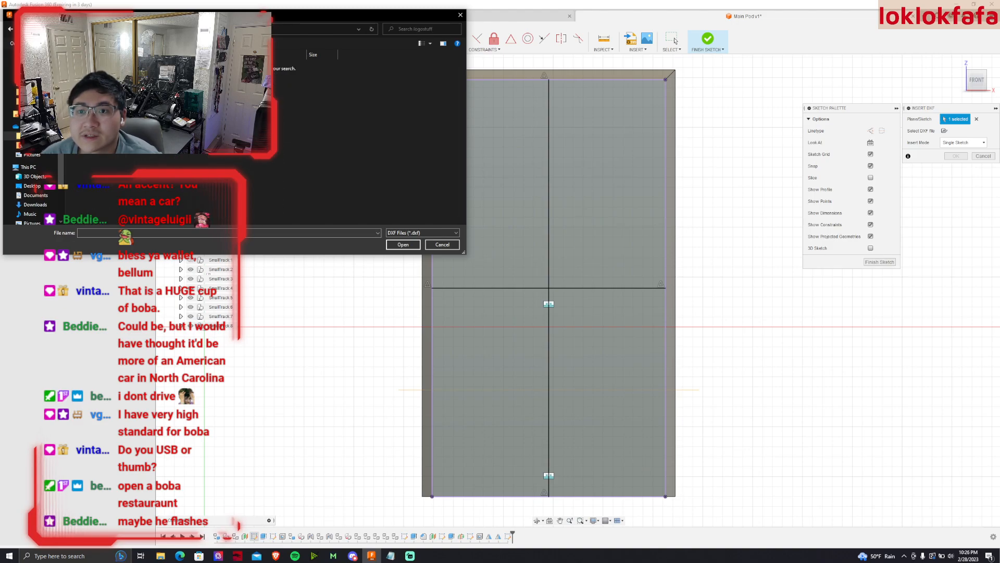
{"action": "key", "text": "alt+Left"}
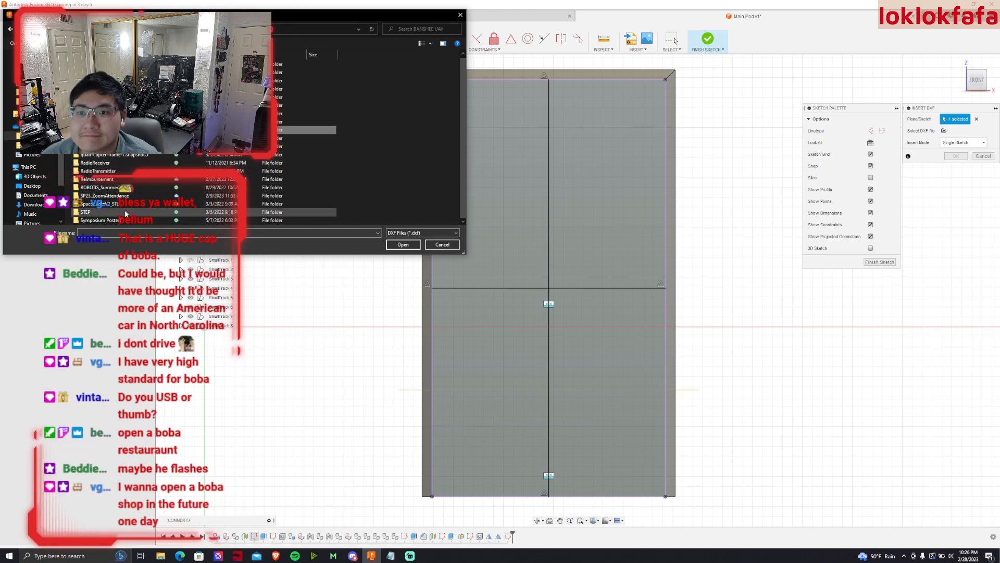
{"action": "double_click", "coordinate": [121, 189]}
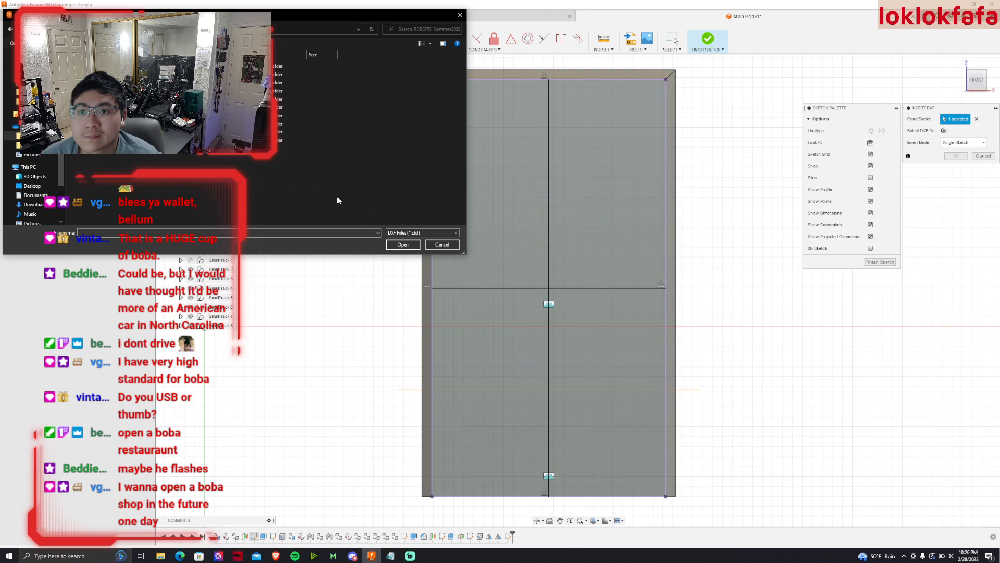
{"action": "left_click", "coordinate": [444, 244]}
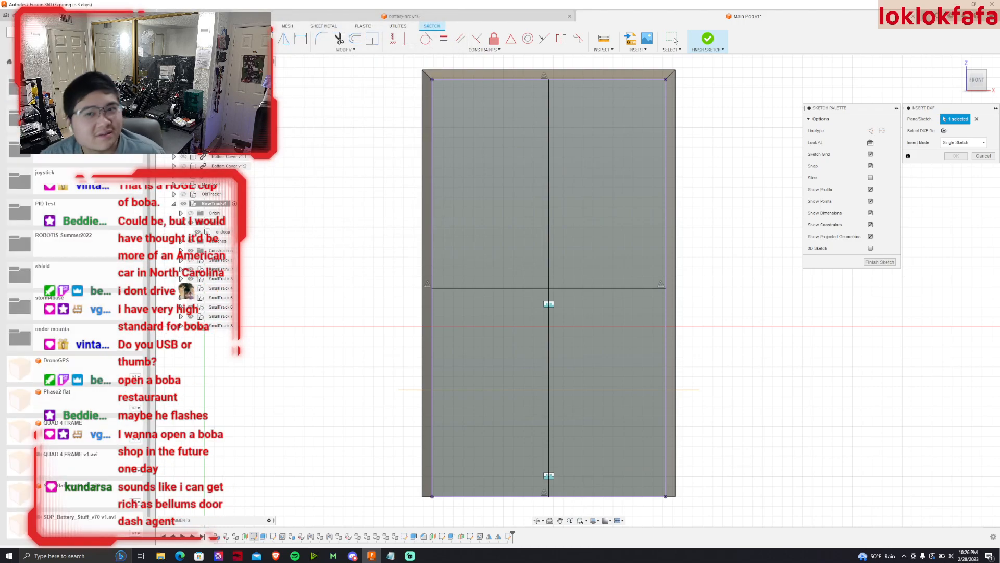
Browse the cloud projects for designs containing the team logo and open the BANSHEE Trophy design.
{"action": "left_click", "coordinate": [10, 63]}
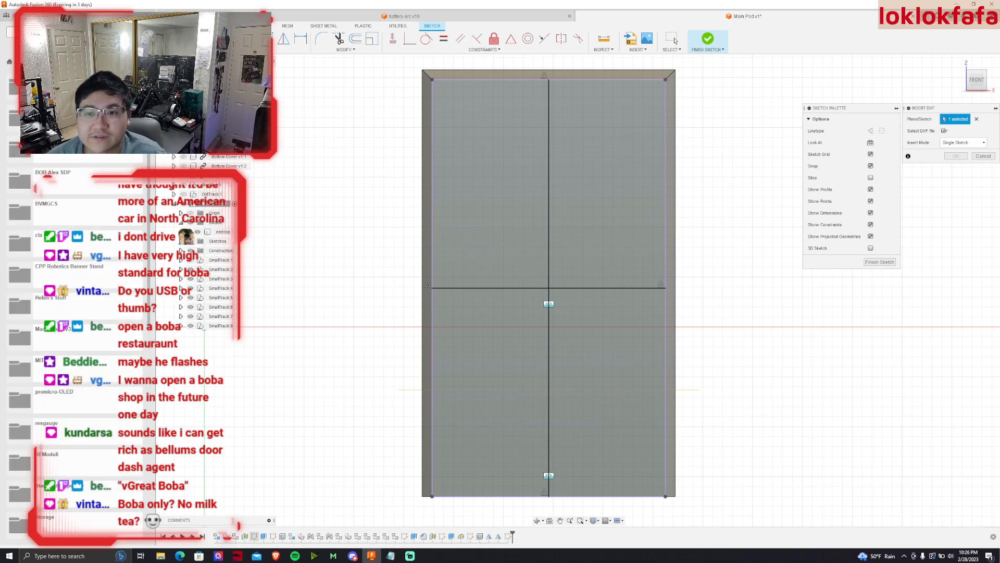
{"action": "scroll", "coordinate": [64, 416], "scroll_direction": "down", "scroll_amount": 3}
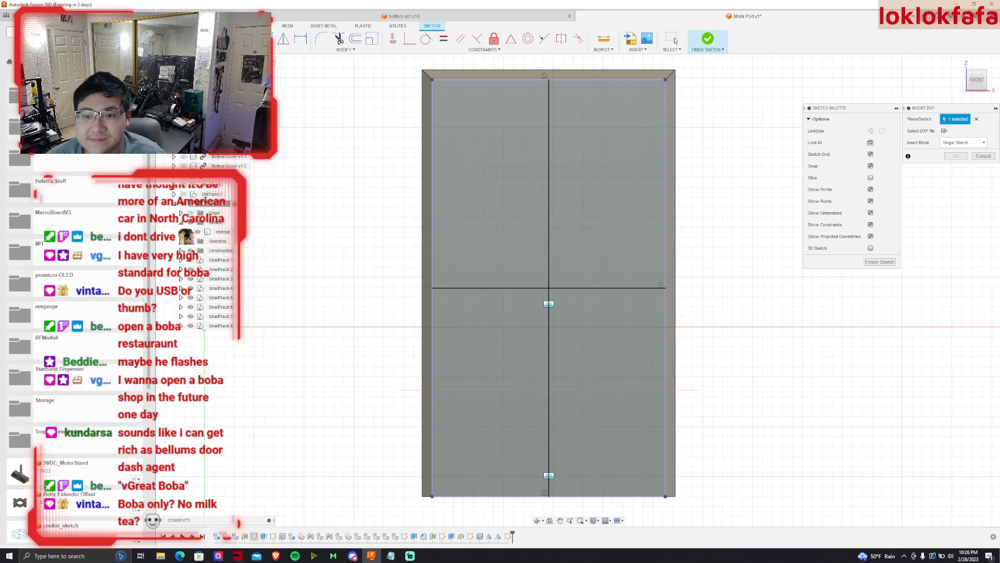
{"action": "scroll", "coordinate": [69, 263], "scroll_direction": "down", "scroll_amount": 5}
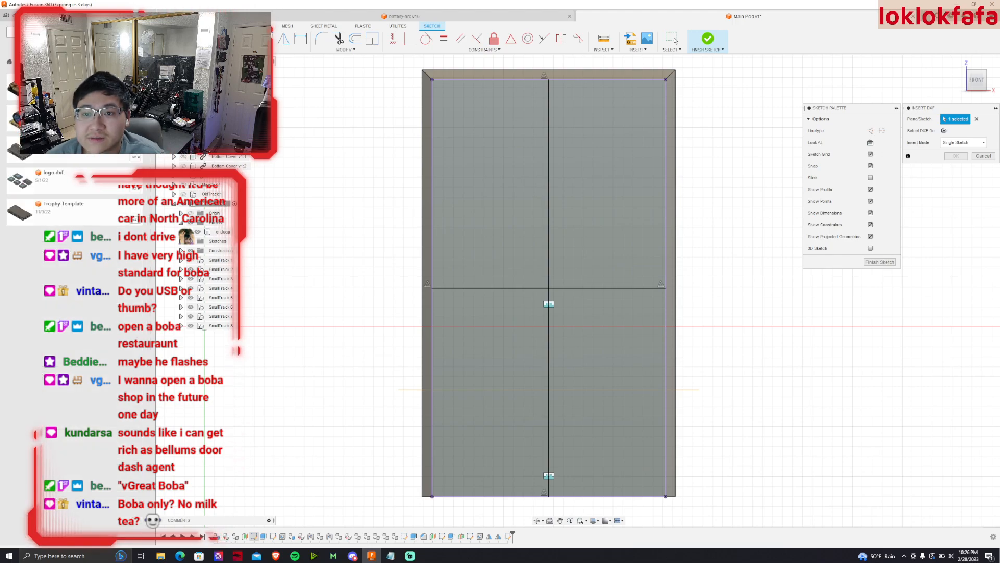
{"action": "left_click", "coordinate": [674, 40]}
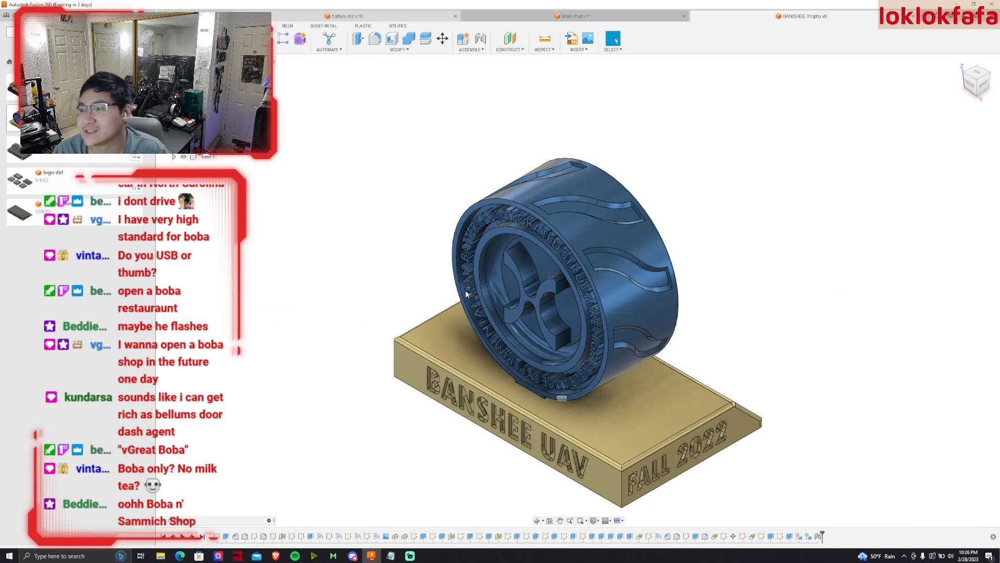
Examine the trophy's back face and look through its sketches from Sketch18 to Sketch27 for the drone logo outline.
{"action": "left_click", "coordinate": [951, 82]}
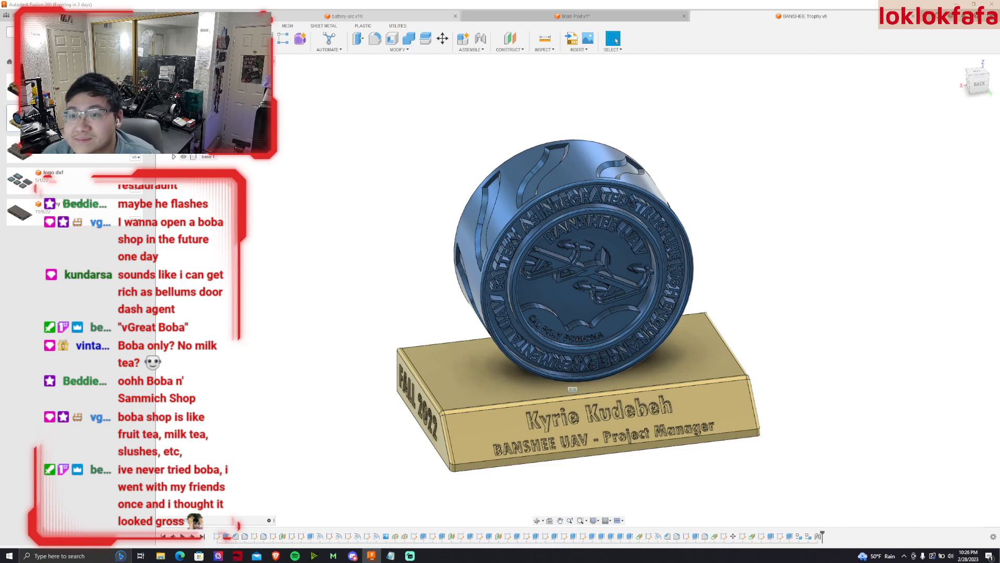
{"action": "left_click", "coordinate": [174, 129]}
{"action": "left_click", "coordinate": [218, 222]}
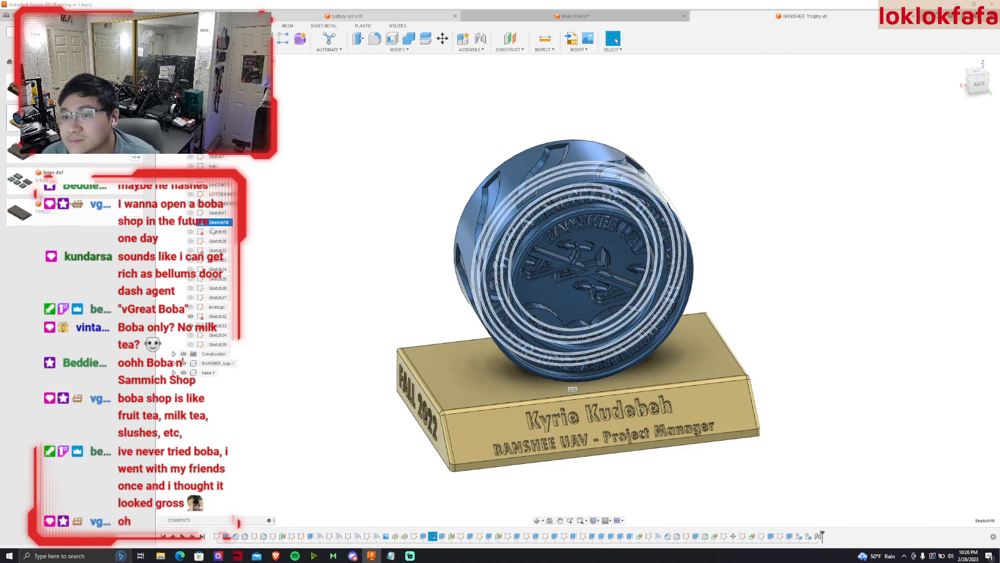
{"action": "left_click", "coordinate": [217, 251]}
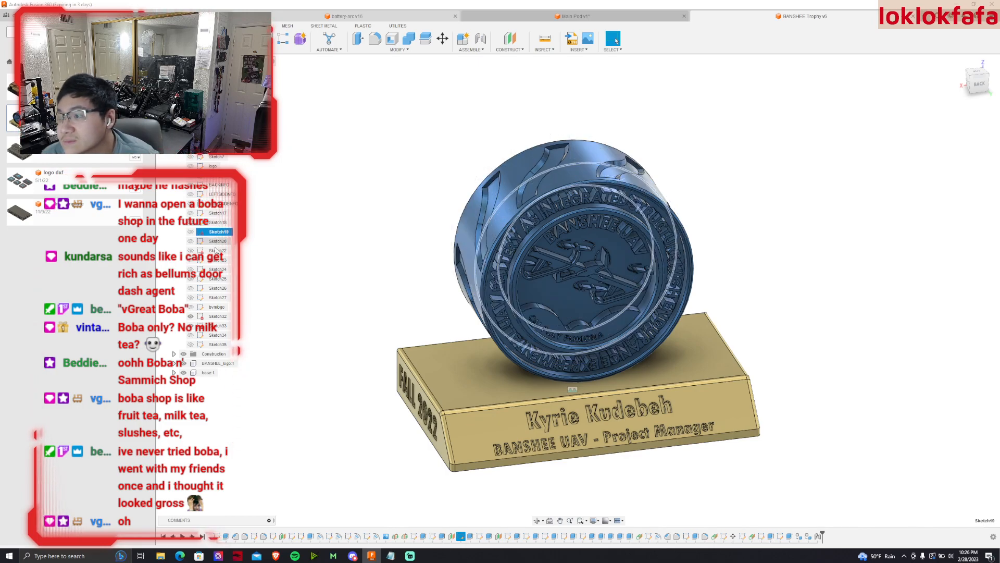
{"action": "left_click", "coordinate": [218, 269]}
{"action": "left_click", "coordinate": [219, 288]}
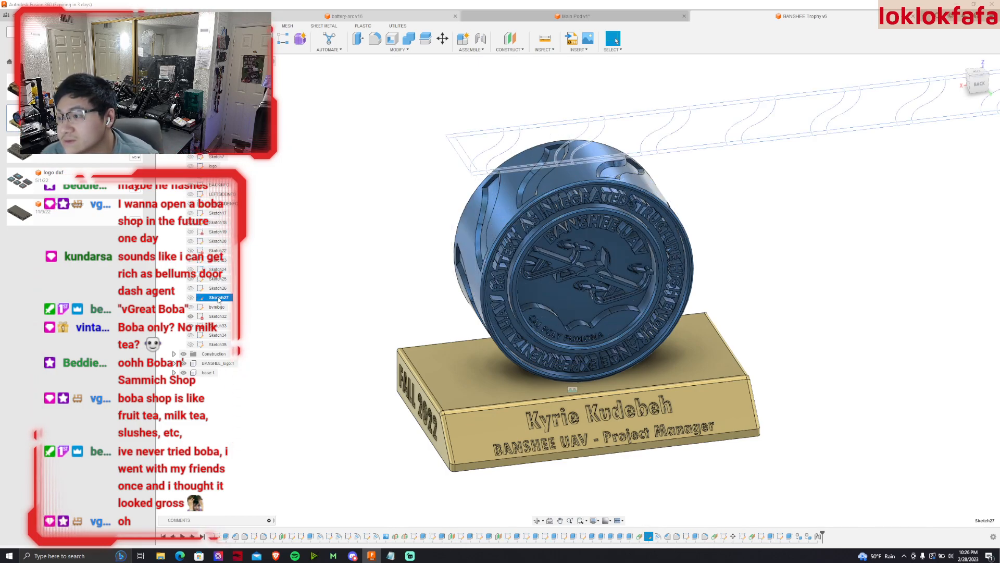
{"action": "left_click", "coordinate": [972, 75]}
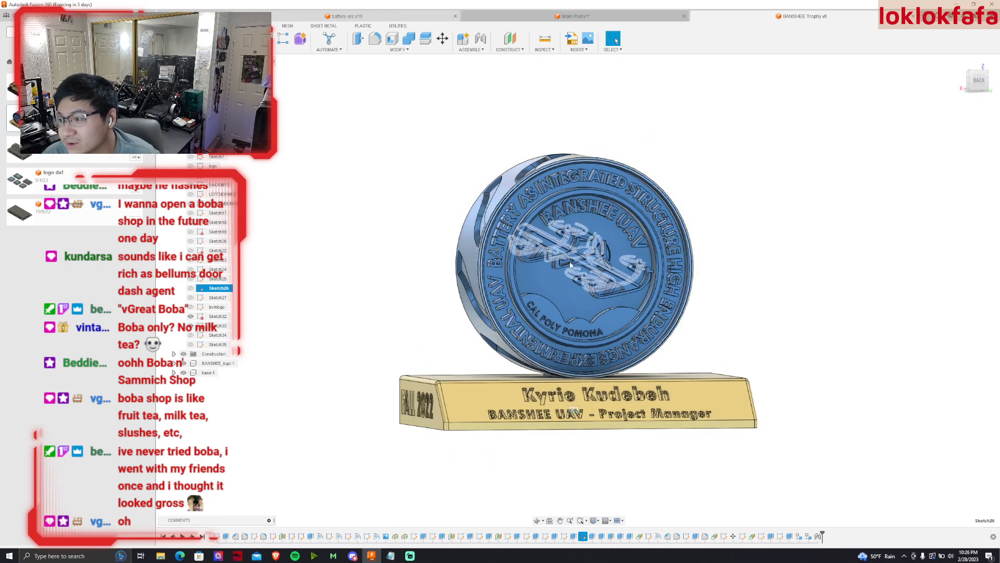
{"action": "right_click", "coordinate": [219, 290]}
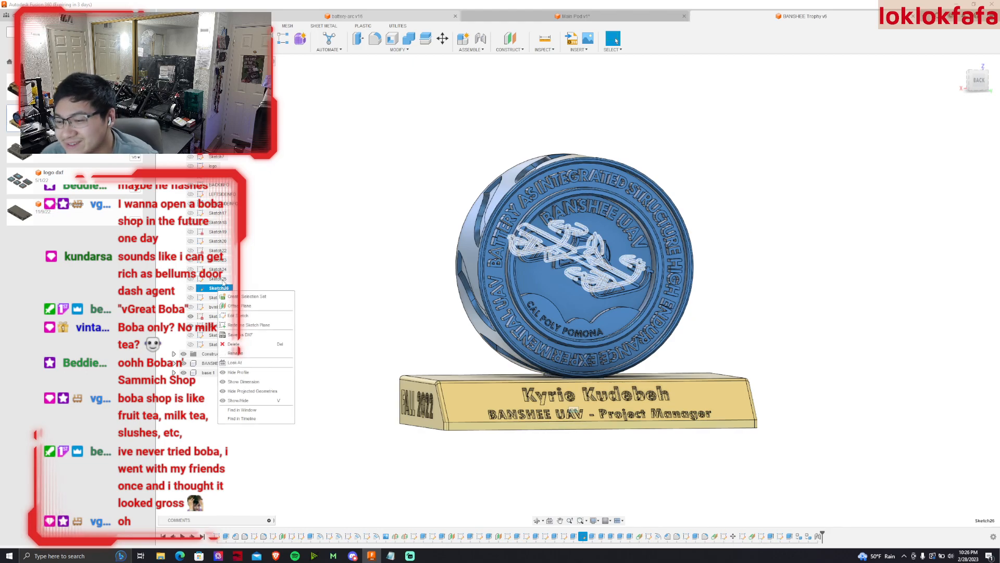
{"action": "left_click", "coordinate": [239, 335]}
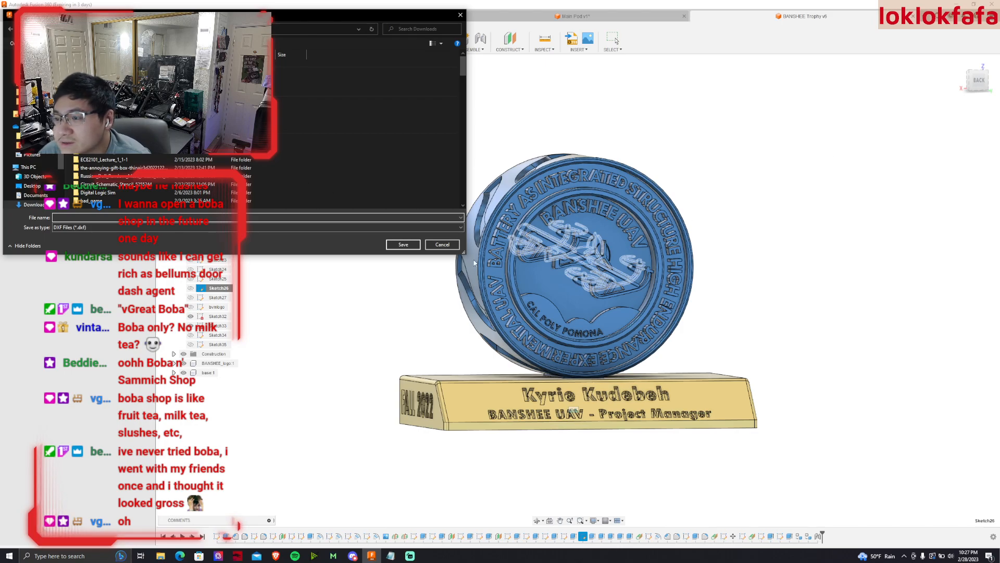
{"action": "key", "text": "Escape"}
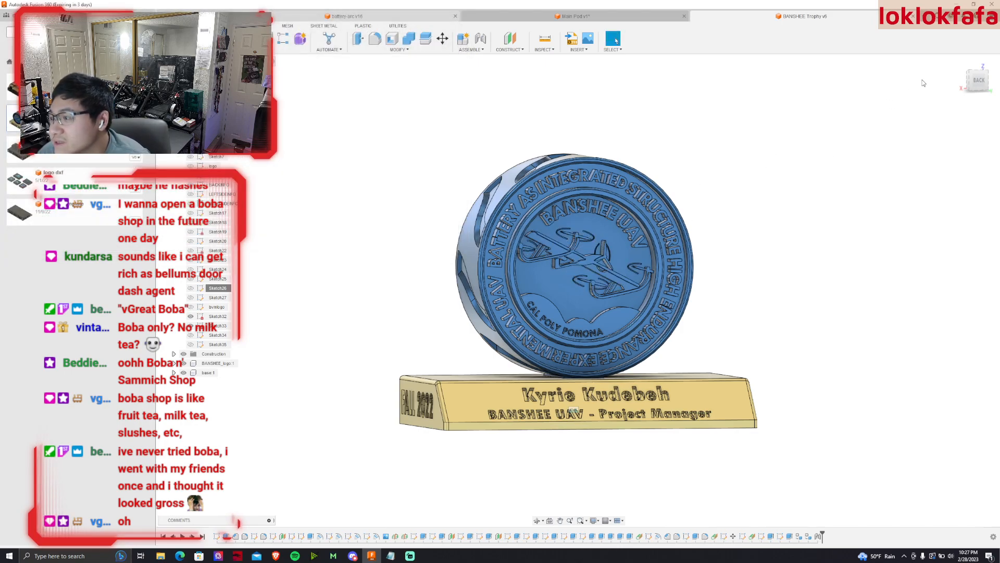
Compare Sketch26, Sketch24, Sketch23 and Sketch20 with the emblem on the trophy's back face to see which geometry each one holds.
{"action": "mouse_move", "coordinate": [968, 82]}
{"action": "left_mouse_down"}
{"action": "mouse_move", "coordinate": [945, 91]}
{"action": "mouse_move", "coordinate": [930, 78]}
{"action": "mouse_move", "coordinate": [964, 87]}
{"action": "left_mouse_up"}
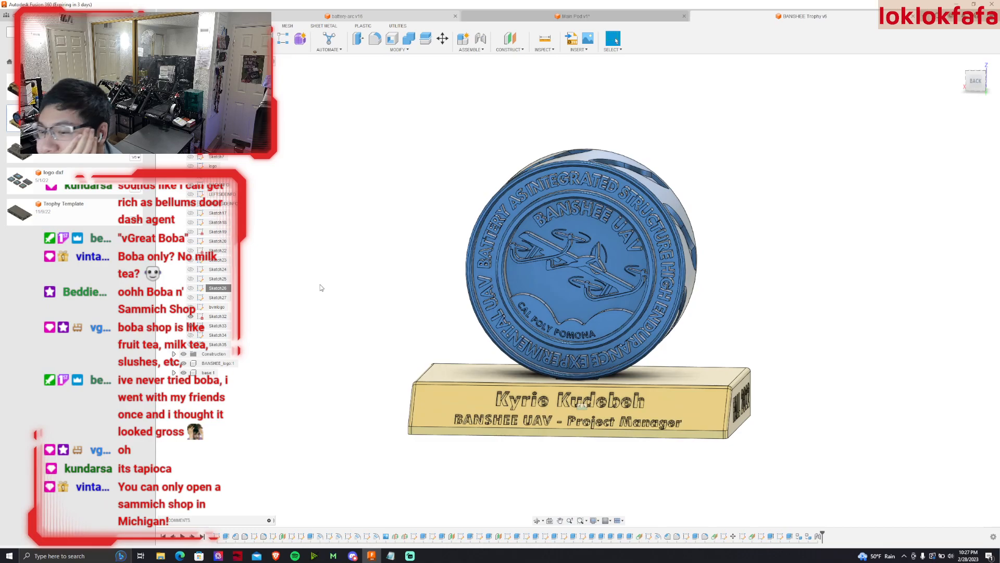
{"action": "left_click", "coordinate": [218, 306]}
{"action": "left_click", "coordinate": [218, 288]}
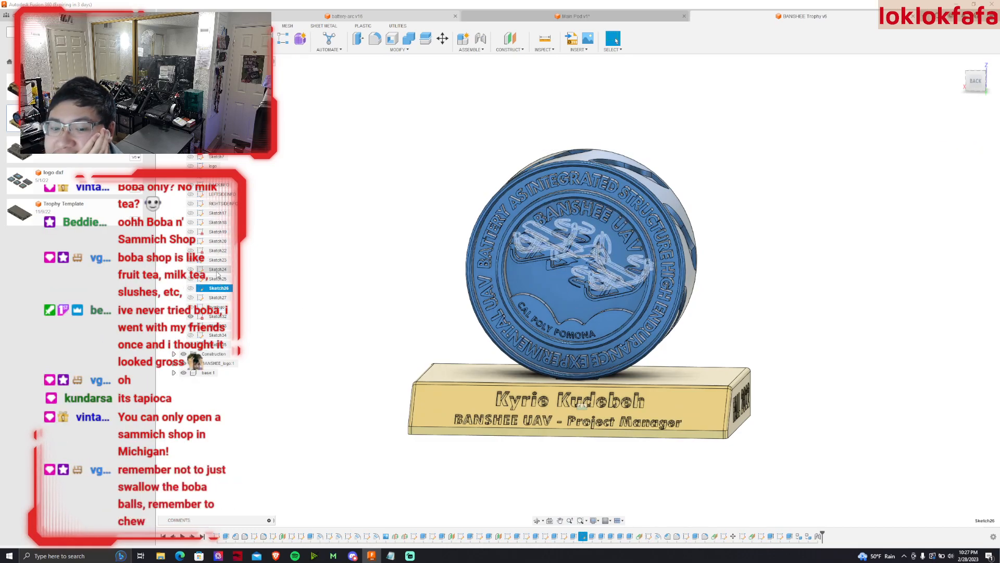
{"action": "left_click", "coordinate": [218, 269]}
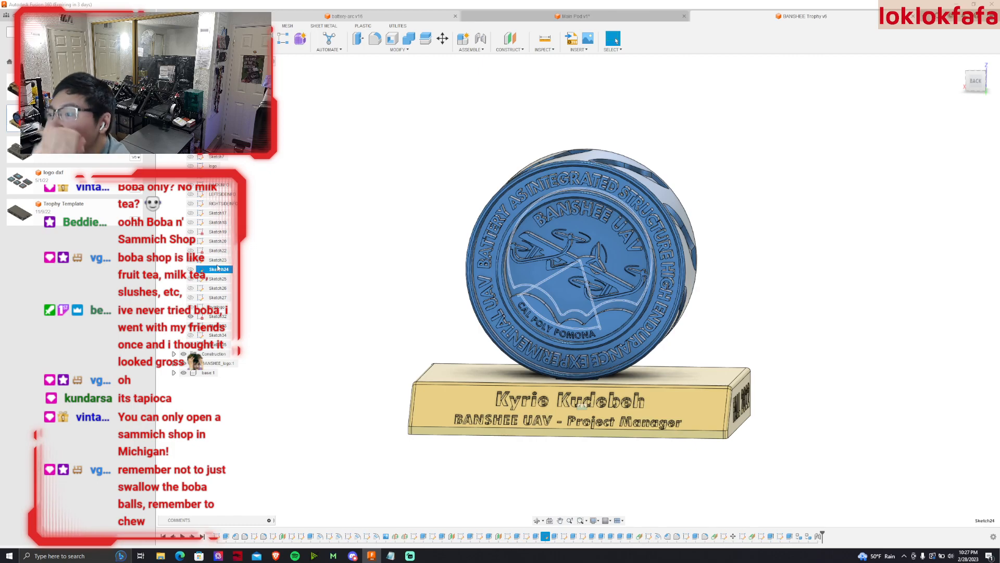
{"action": "left_click", "coordinate": [218, 259]}
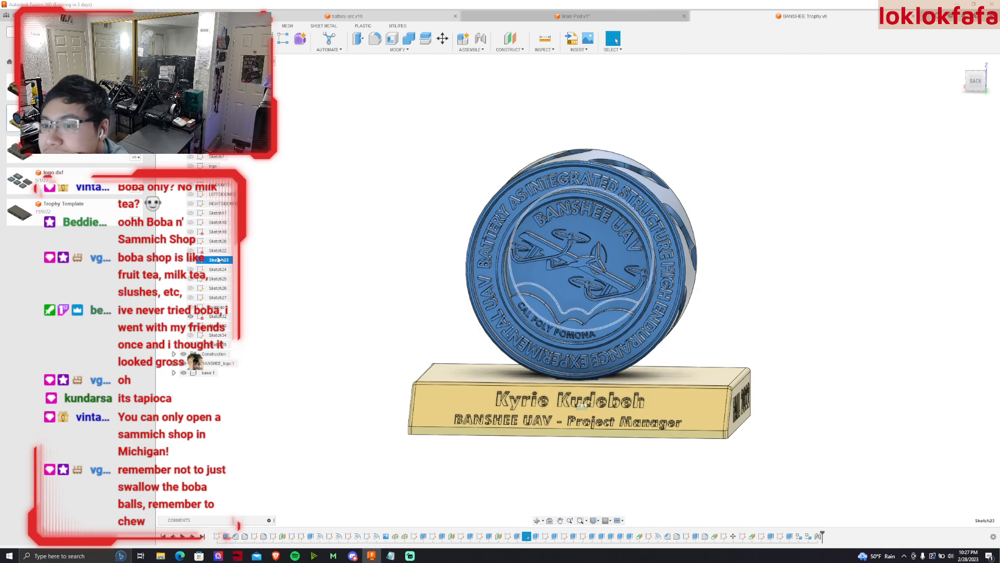
{"action": "left_click", "coordinate": [217, 269]}
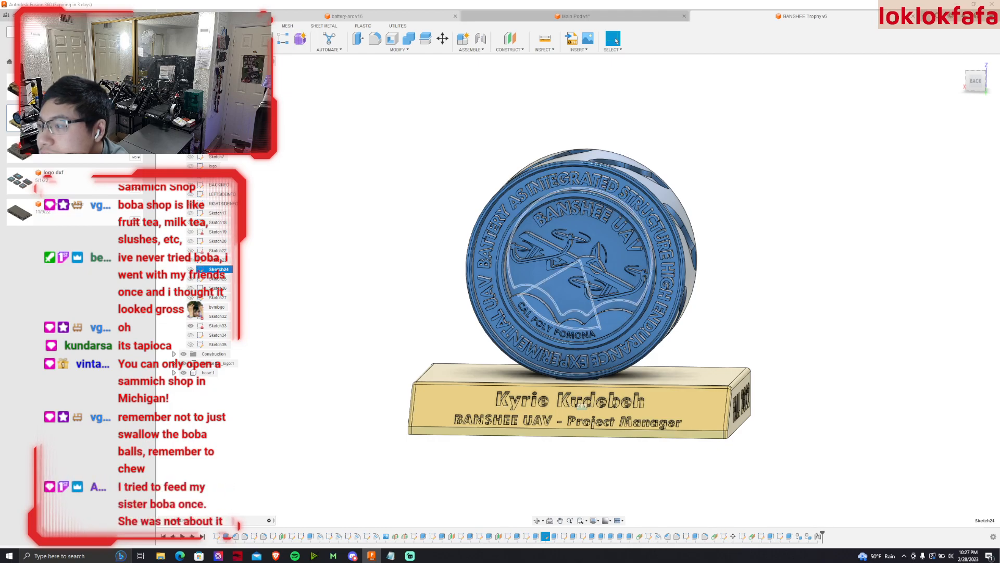
{"action": "left_click", "coordinate": [213, 260]}
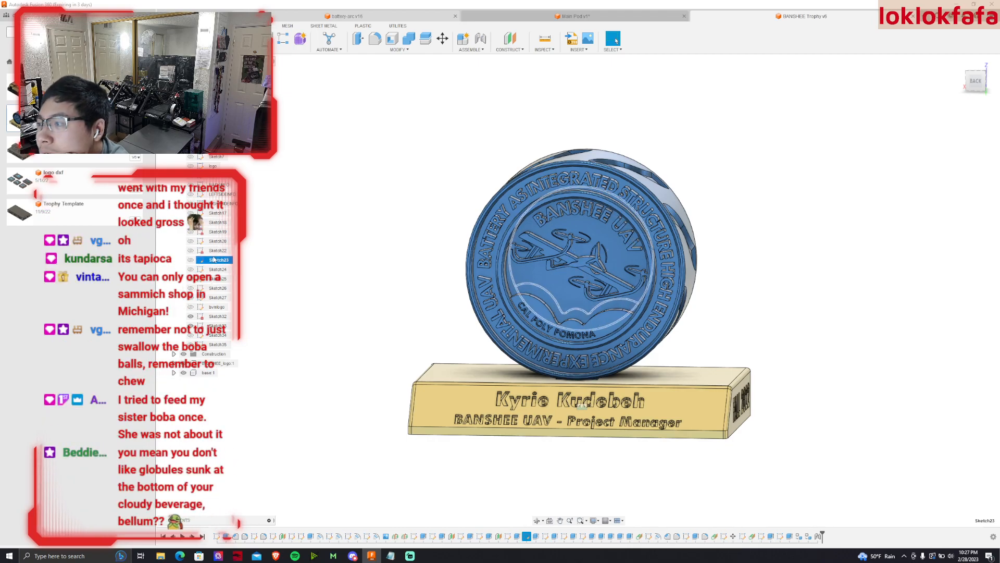
{"action": "left_click", "coordinate": [218, 241]}
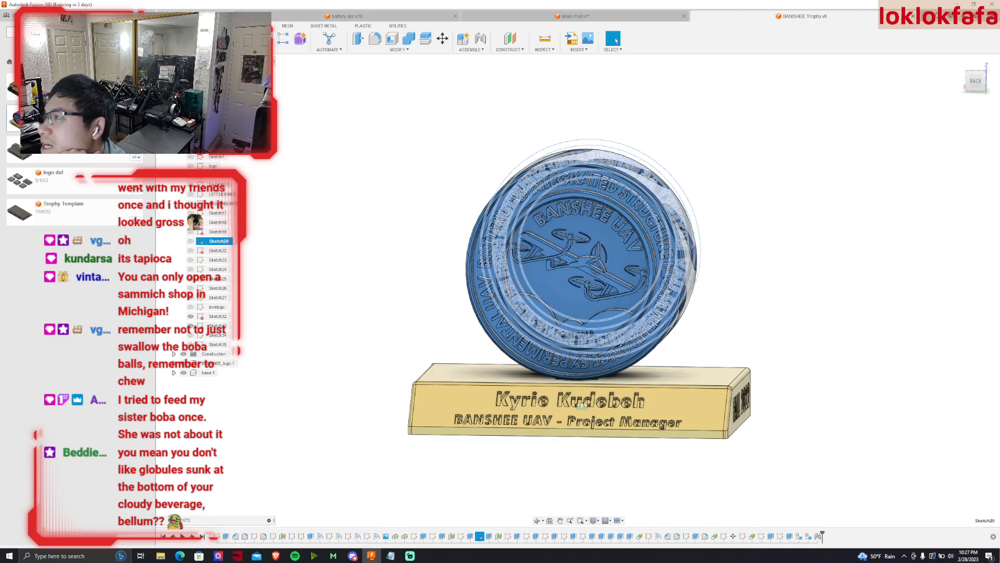
Close the BANSHEE Trophy design and finish the endcap face sketch in Main Pod.
{"action": "left_click", "coordinate": [912, 17]}
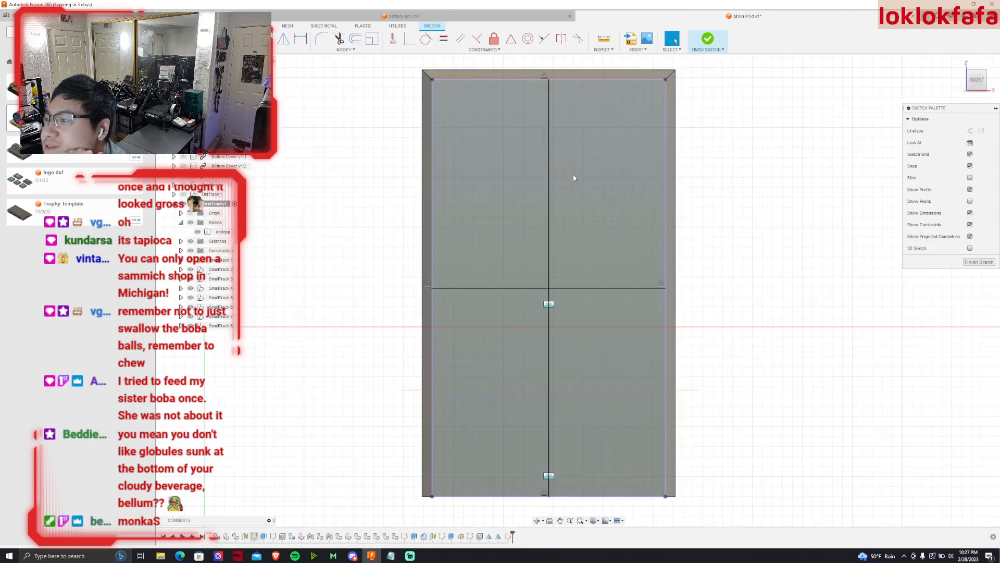
{"action": "scroll", "coordinate": [857, 135], "scroll_direction": "down", "scroll_amount": 2}
{"action": "left_click", "coordinate": [972, 263]}
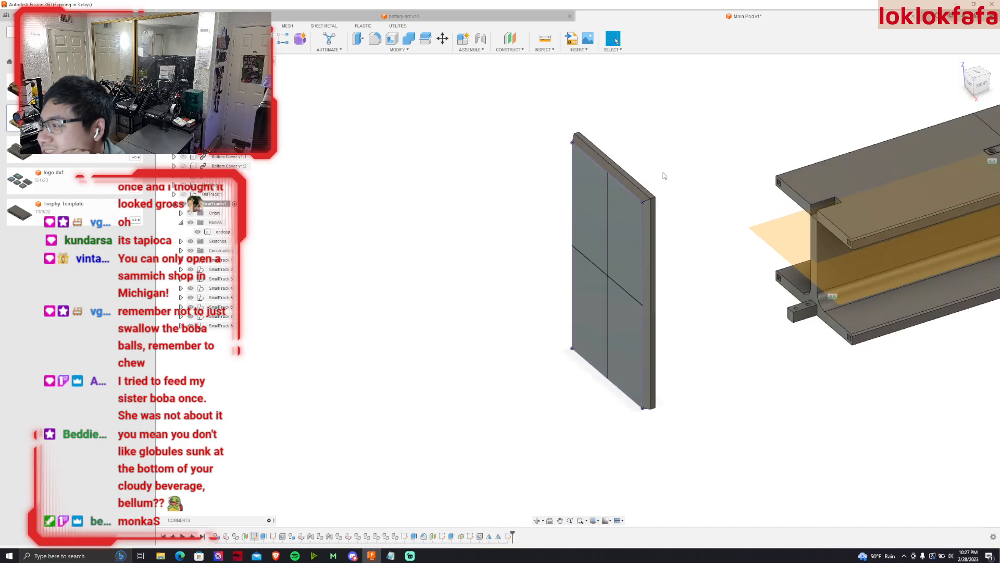
Convert the endcap body into its own component and show the hidden first SmallTrack segment.
{"action": "right_click", "coordinate": [216, 232]}
{"action": "left_click", "coordinate": [235, 262]}
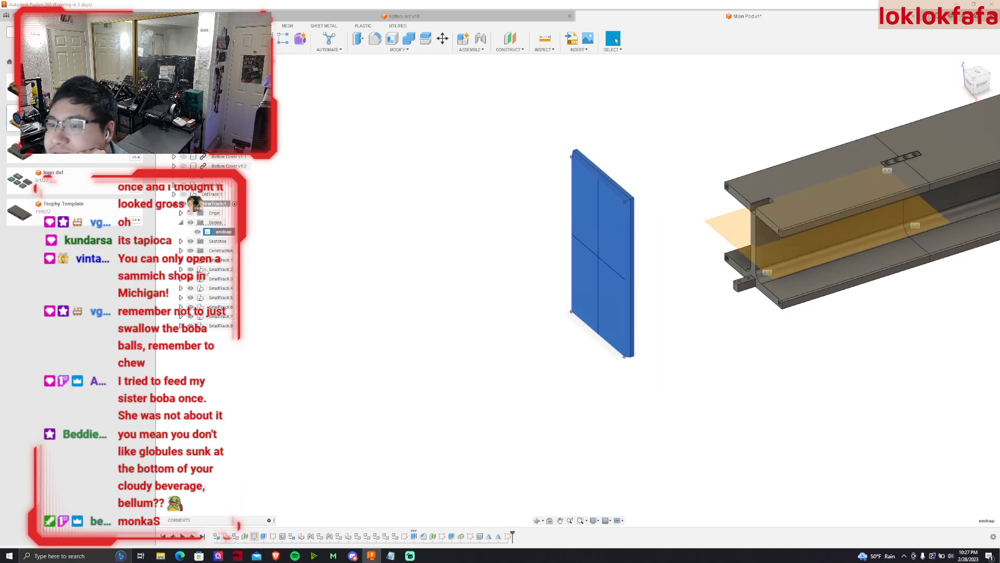
{"action": "left_click", "coordinate": [181, 222]}
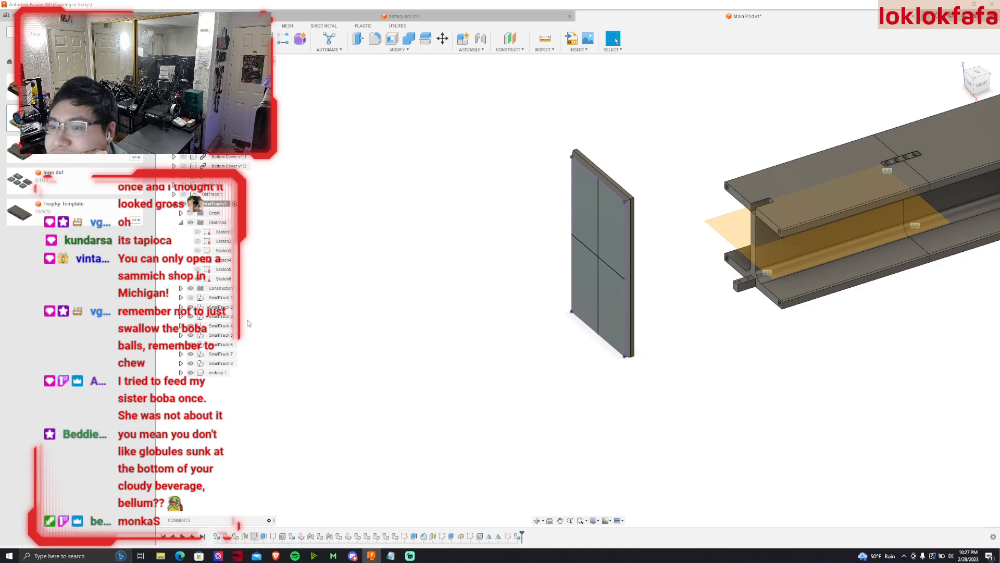
{"action": "left_click", "coordinate": [777, 260]}
{"action": "left_click", "coordinate": [190, 298]}
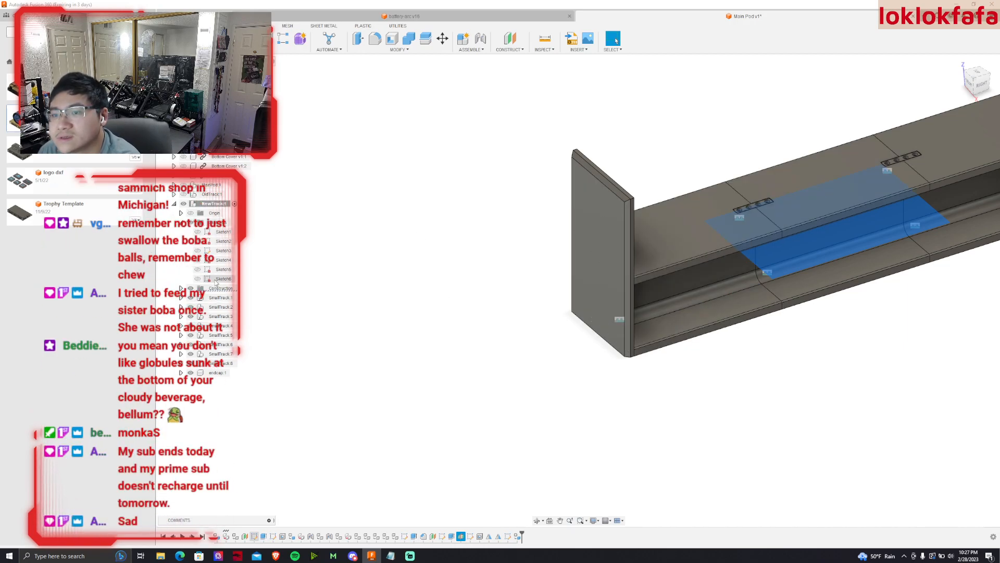
Copy the endcap component as a new instance and rotate the copy about the Z axis to face the opposite way.
{"action": "left_click", "coordinate": [217, 373]}
{"action": "right_click", "coordinate": [218, 373]}
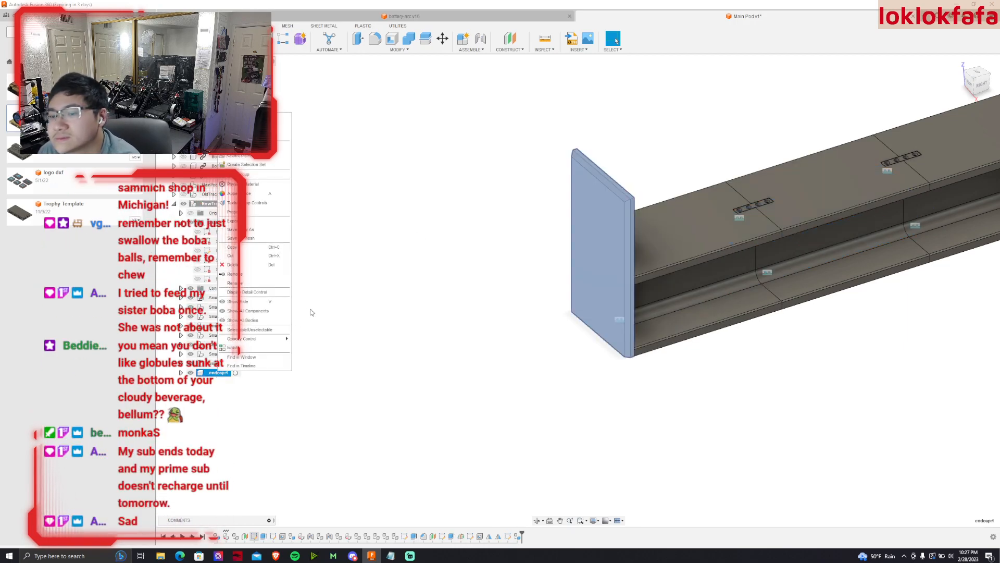
{"action": "left_click", "coordinate": [232, 274]}
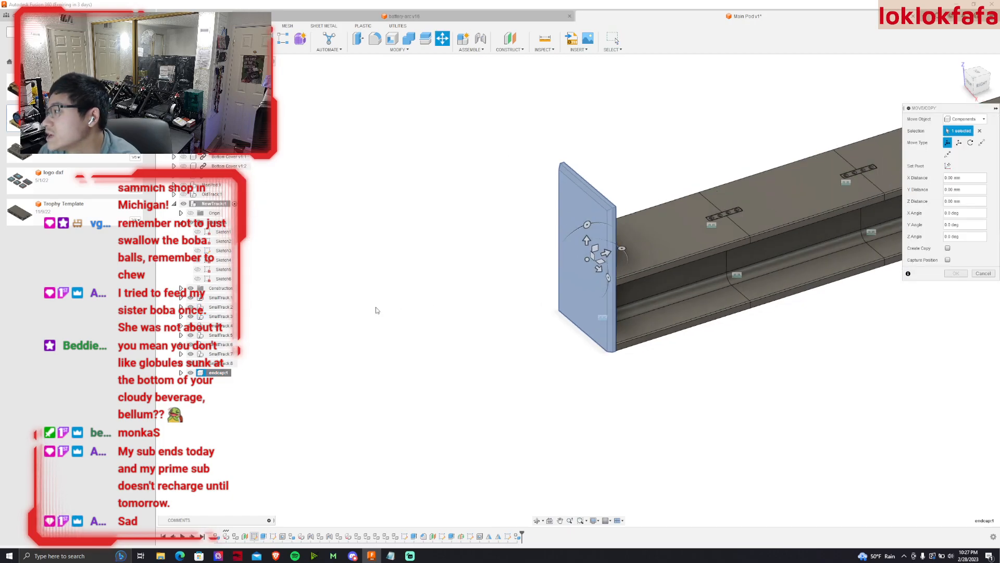
{"action": "key", "text": "ctrl"}
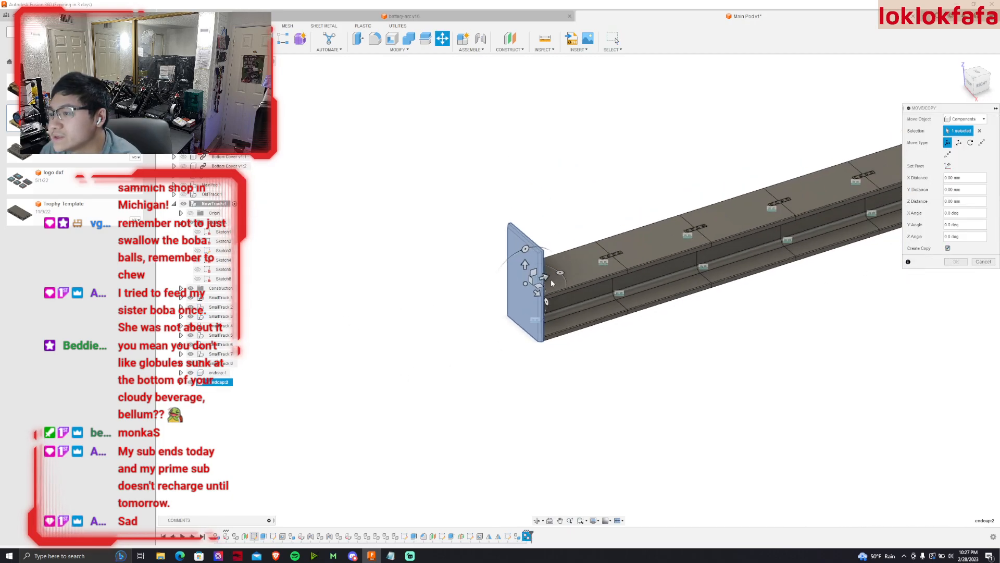
{"action": "left_click_drag", "start_coordinate": [545, 301], "coordinate": [495, 331]}
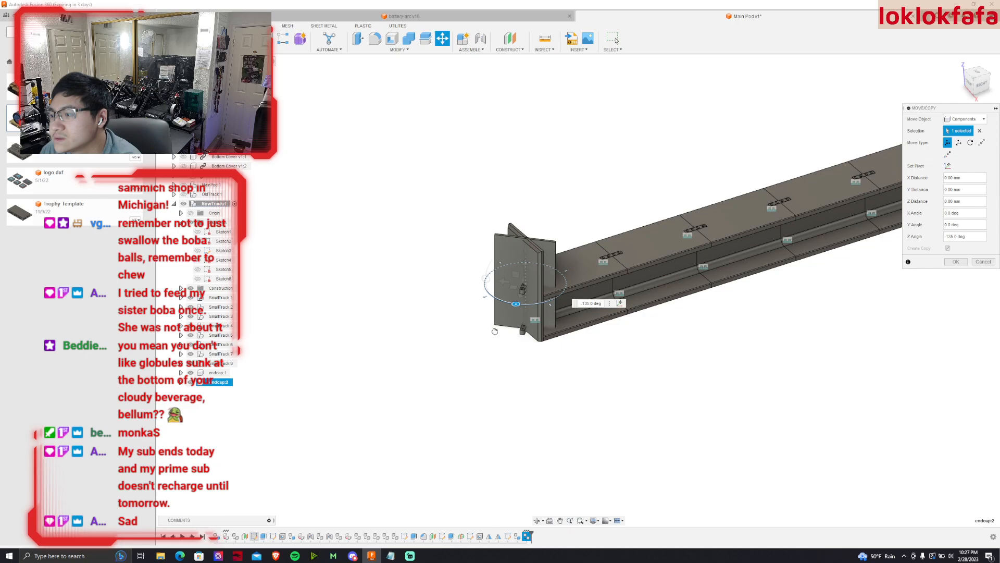
Move the endcap copy along the Y axis to the far end of the track.
{"action": "left_click_drag", "start_coordinate": [516, 293], "coordinate": [855, 185]}
{"action": "scroll", "coordinate": [373, 341], "scroll_direction": "down", "scroll_amount": 2}
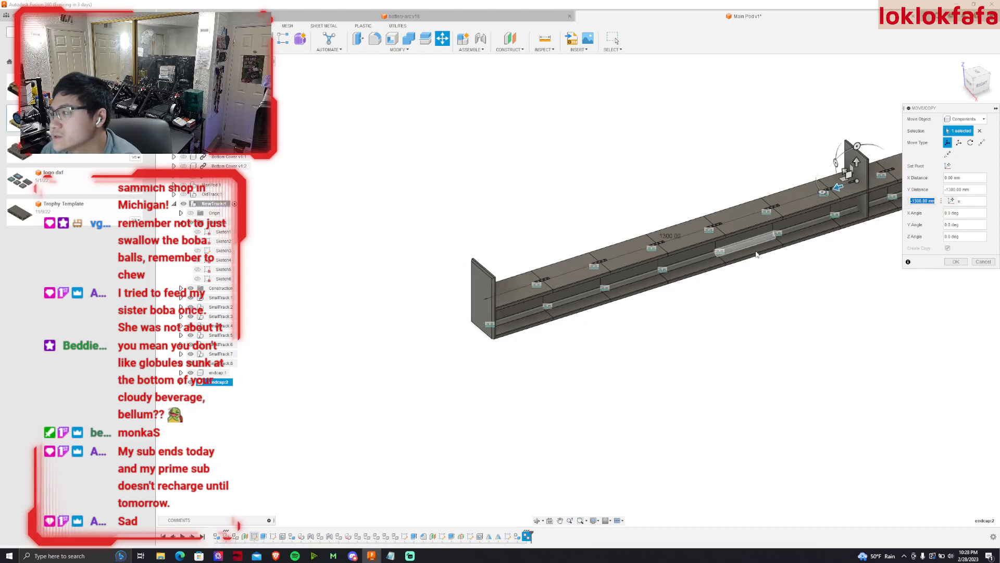
{"action": "middle_click_drag", "start_coordinate": [875, 186], "coordinate": [488, 341]}
{"action": "scroll", "coordinate": [488, 341], "scroll_direction": "down", "scroll_amount": 1}
{"action": "scroll", "coordinate": [478, 345], "scroll_direction": "up", "scroll_amount": 2}
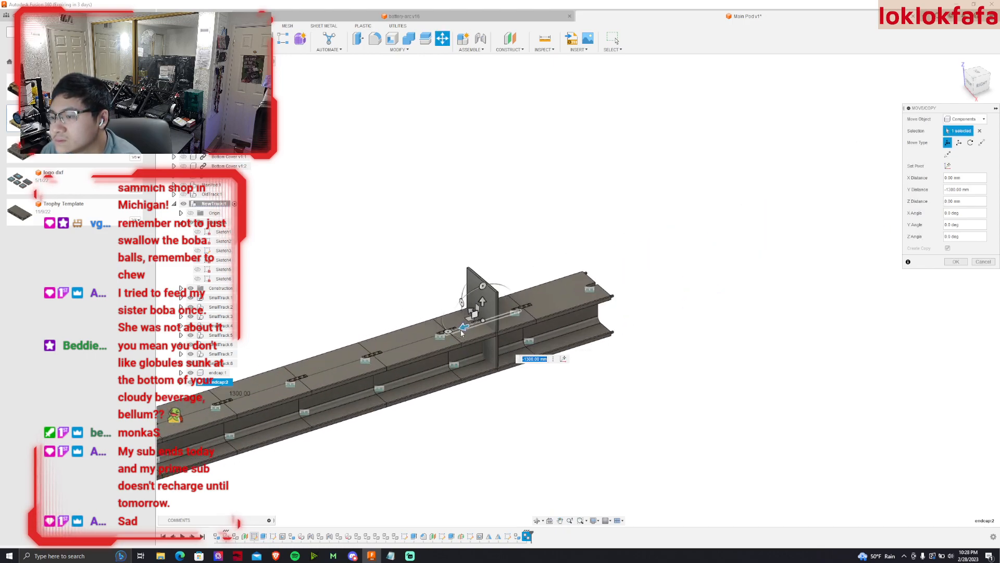
{"action": "left_click_drag", "start_coordinate": [464, 323], "coordinate": [594, 296]}
{"action": "scroll", "coordinate": [594, 295], "scroll_direction": "up", "scroll_amount": 5}
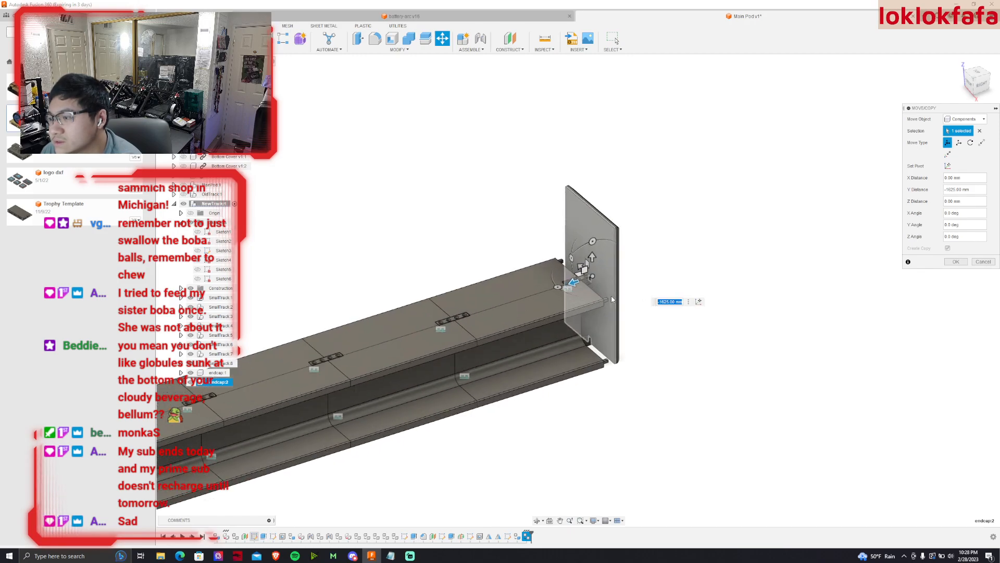
Fine-tune the endcap copy's Y distance so its tongue clears the last track segment's slot, and accept the move.
{"action": "left_click_drag", "start_coordinate": [559, 233], "coordinate": [532, 246]}
{"action": "key", "text": "F6"}
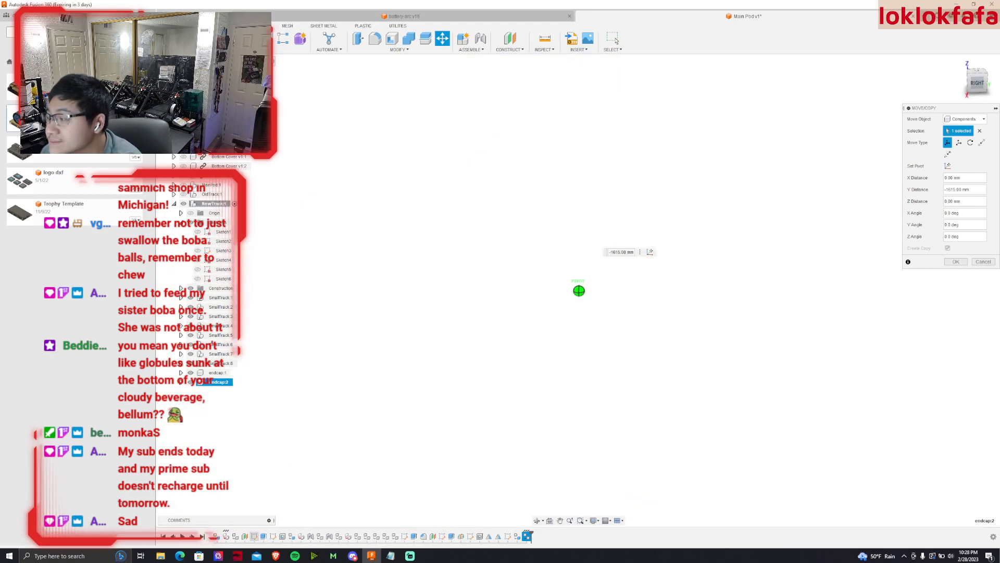
{"action": "scroll", "coordinate": [531, 222], "scroll_direction": "down", "scroll_amount": 3}
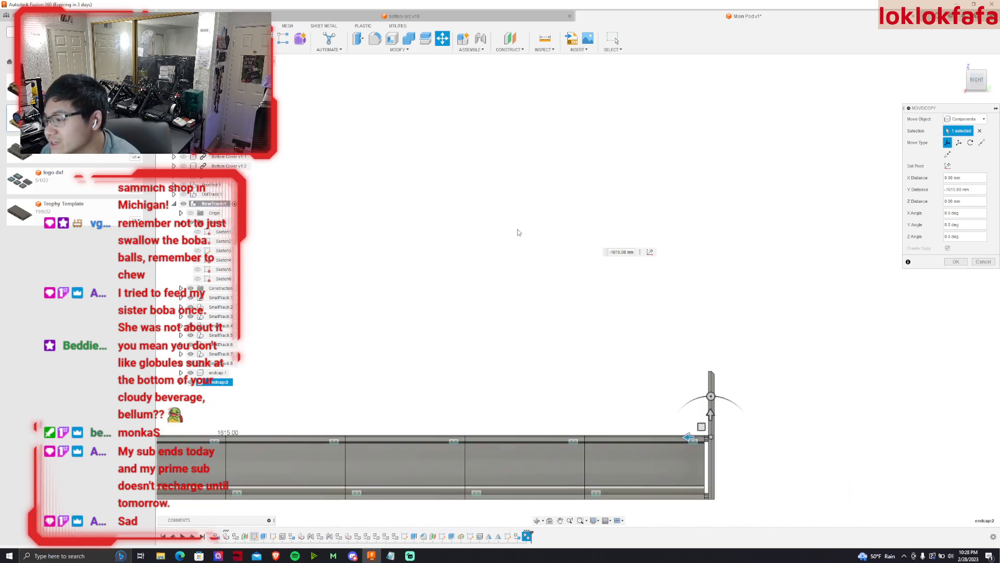
{"action": "scroll", "coordinate": [579, 333], "scroll_direction": "up", "scroll_amount": 8}
{"action": "left_click_drag", "start_coordinate": [581, 333], "coordinate": [907, 336]}
{"action": "scroll", "coordinate": [547, 342], "scroll_direction": "up", "scroll_amount": 3}
{"action": "scroll", "coordinate": [531, 364], "scroll_direction": "down", "scroll_amount": 3}
{"action": "middle_click_drag", "start_coordinate": [576, 286], "coordinate": [695, 285], "text": "shift"}
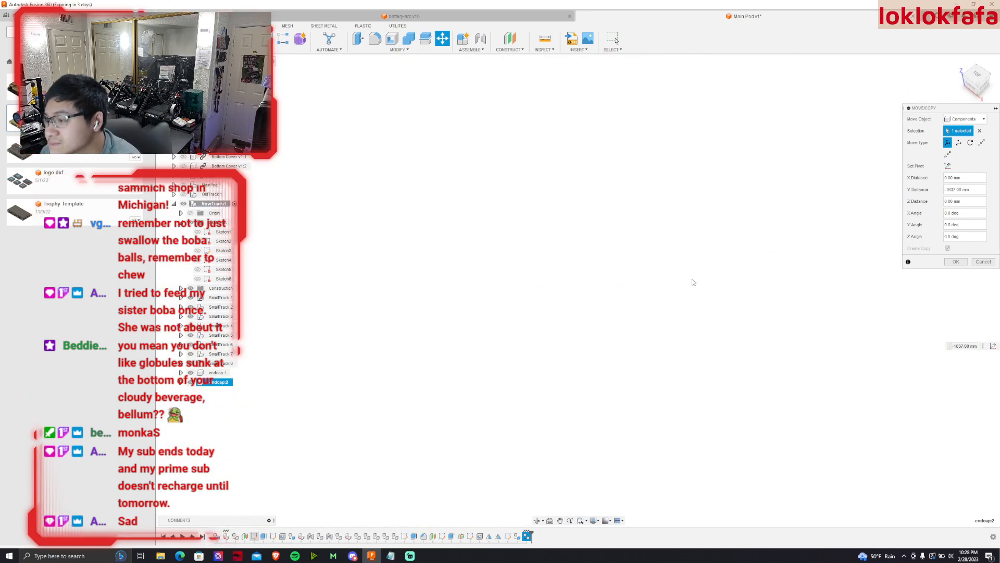
{"action": "scroll", "coordinate": [540, 314], "scroll_direction": "up", "scroll_amount": 5}
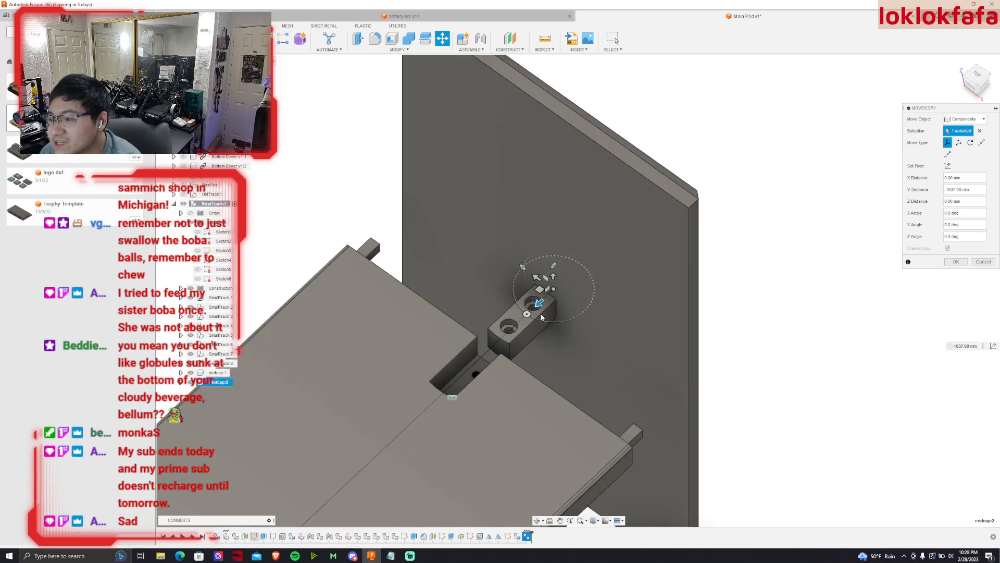
{"action": "left_click_drag", "start_coordinate": [538, 304], "coordinate": [576, 272]}
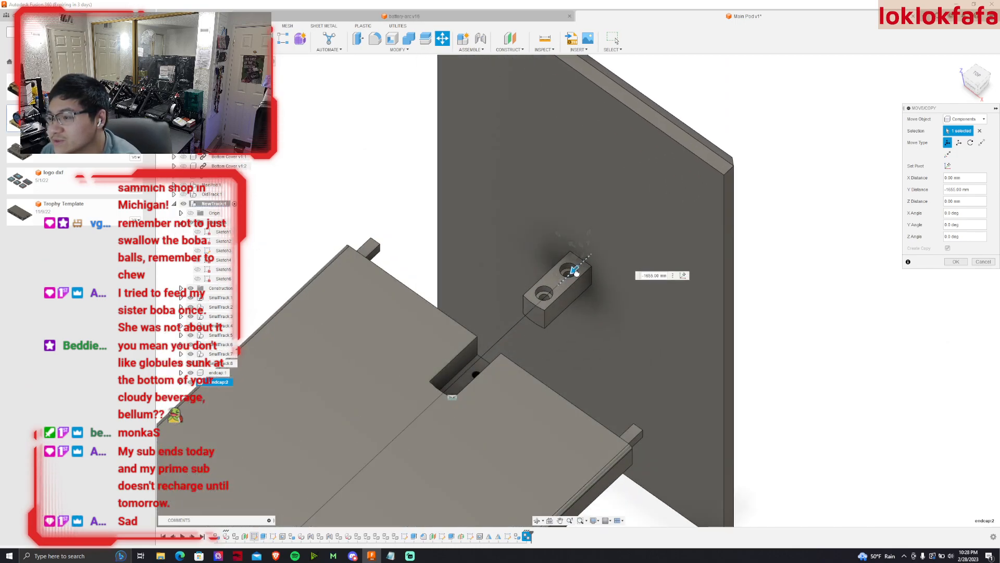
{"action": "left_click", "coordinate": [956, 261]}
Joint the copied endcap to the last track segment, matching the tongue's outer screw hole to the slot's inner hole at 180 degrees.
{"action": "scroll", "coordinate": [573, 281], "scroll_direction": "down", "scroll_amount": 3}
{"action": "scroll", "coordinate": [573, 282], "scroll_direction": "up", "scroll_amount": 4}
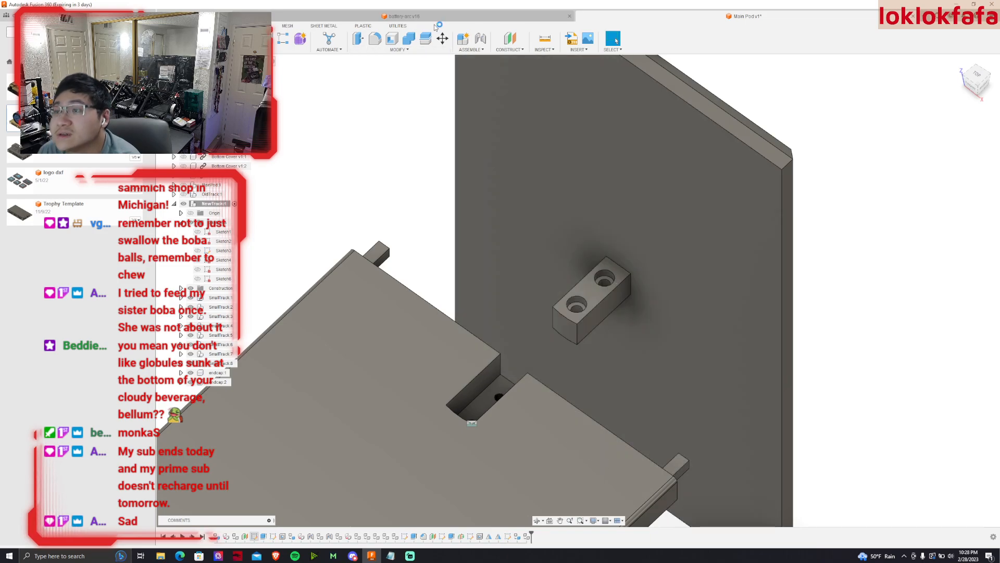
{"action": "key", "text": "j"}
{"action": "middle_click_drag", "start_coordinate": [576, 286], "coordinate": [584, 90], "text": "shift"}
{"action": "scroll", "coordinate": [582, 93], "scroll_direction": "up", "scroll_amount": 3}
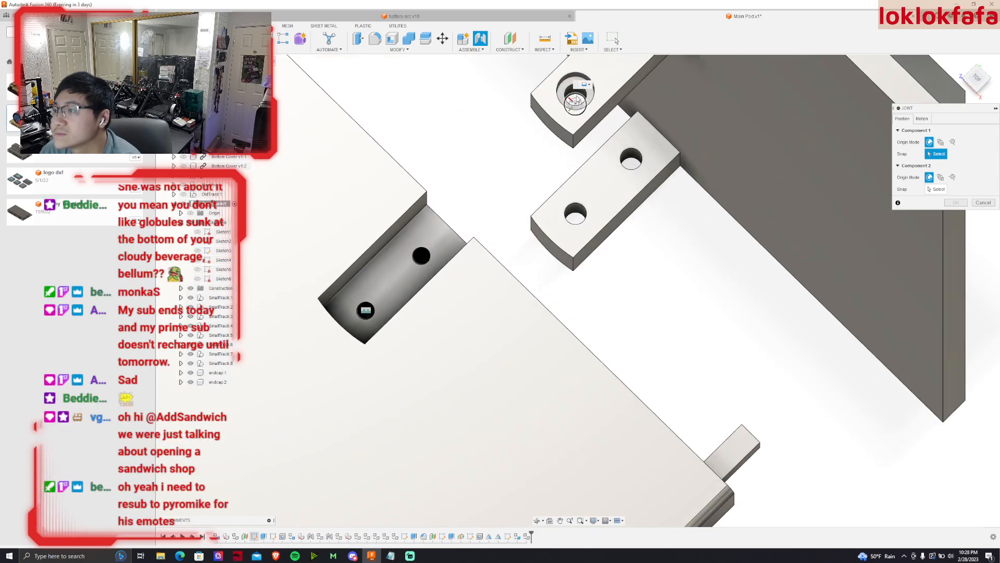
{"action": "left_click", "coordinate": [574, 101]}
{"action": "left_click", "coordinate": [366, 311]}
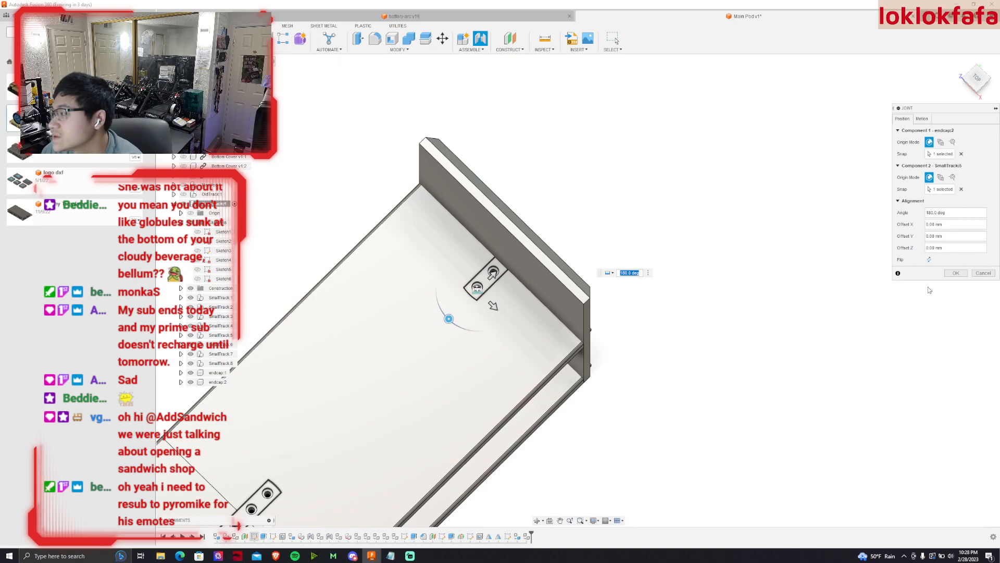
{"action": "left_click", "coordinate": [955, 273]}
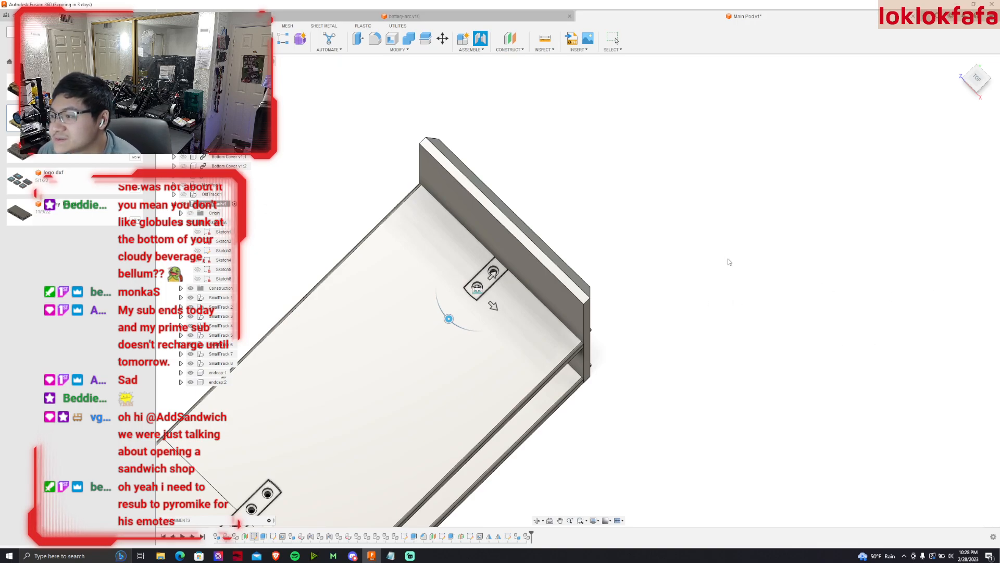
Activate the top-level assembly, collapse the NewTrack component and show the hidden MainPod component.
{"action": "left_click", "coordinate": [971, 77]}
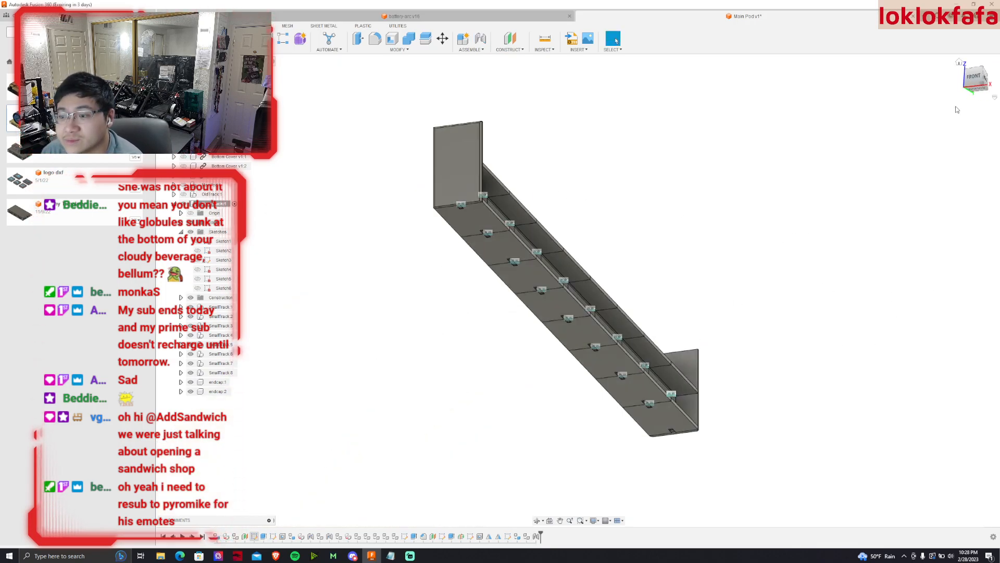
{"action": "left_click", "coordinate": [980, 99]}
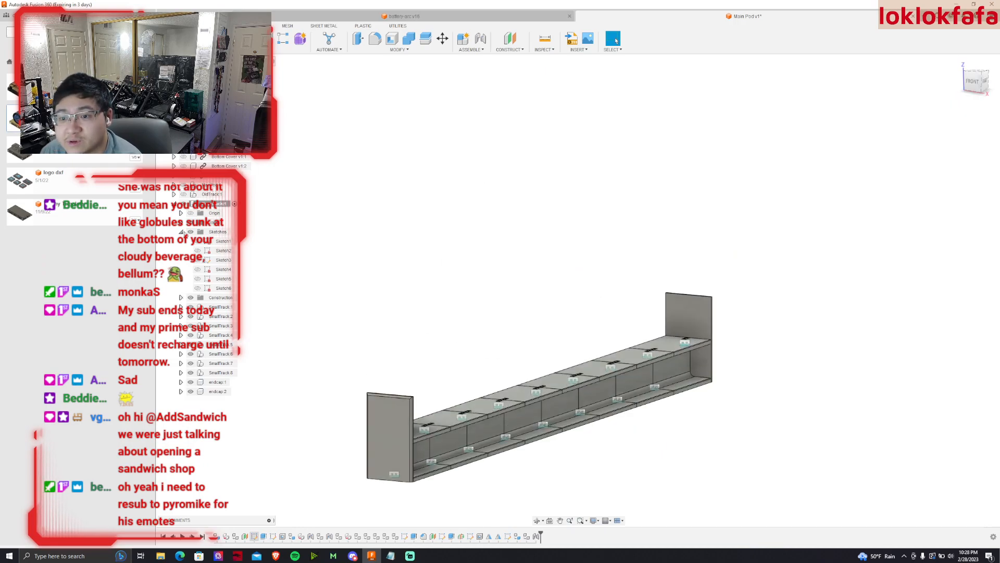
{"action": "left_click", "coordinate": [191, 184]}
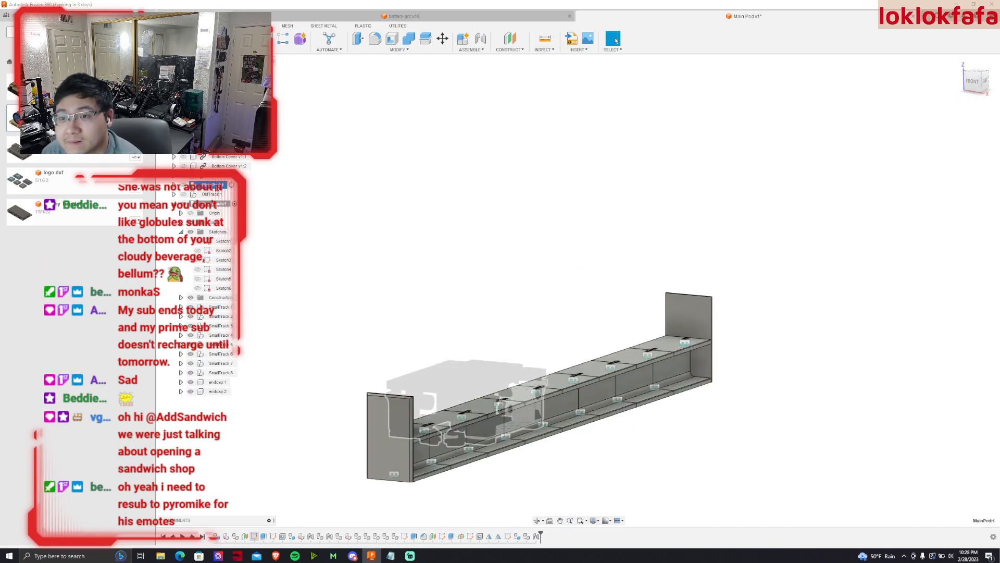
{"action": "left_click", "coordinate": [231, 185]}
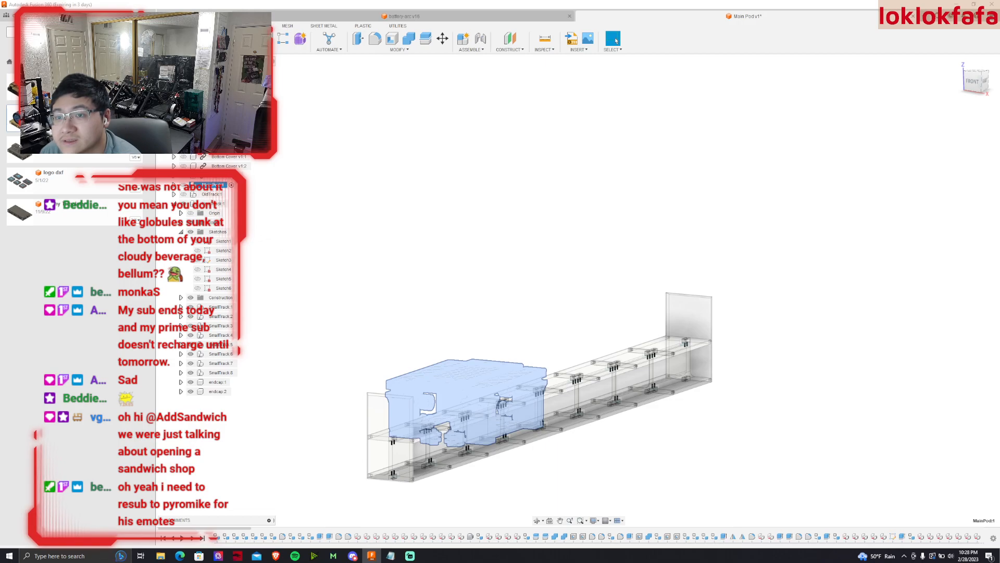
{"action": "left_click", "coordinate": [226, 71]}
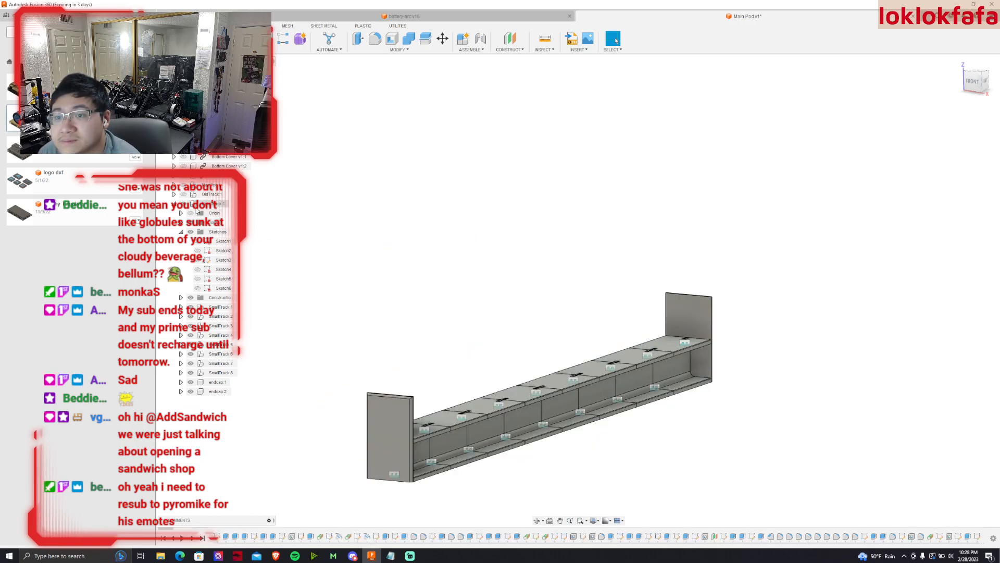
{"action": "left_click", "coordinate": [173, 203]}
{"action": "left_click", "coordinate": [183, 185]}
{"action": "scroll", "coordinate": [468, 497], "scroll_direction": "up", "scroll_amount": 3}
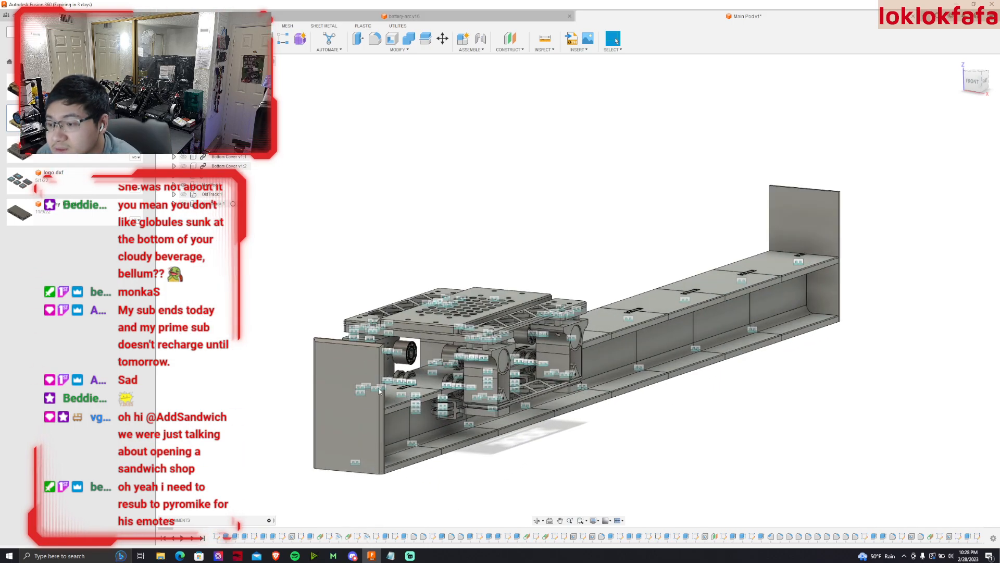
Create a rigid group from the MainPod component with its child components included.
{"action": "left_click", "coordinate": [206, 188]}
{"action": "right_click", "coordinate": [207, 186]}
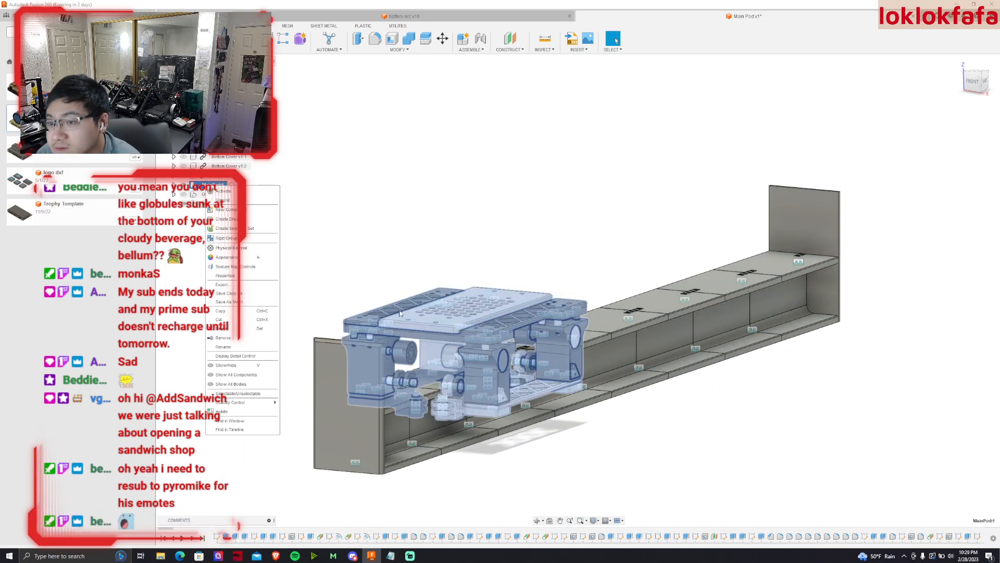
{"action": "left_click", "coordinate": [238, 238]}
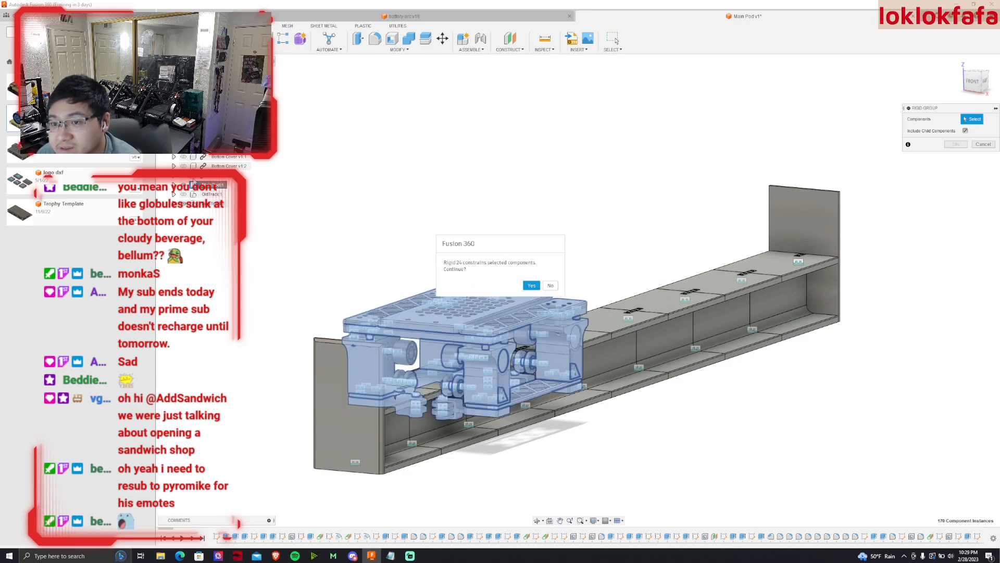
{"action": "left_click", "coordinate": [531, 286]}
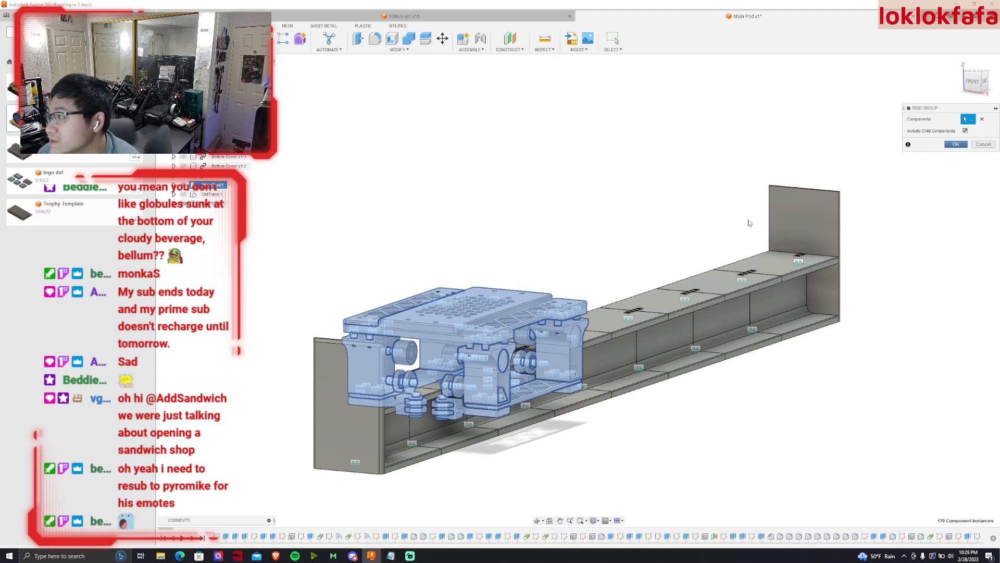
{"action": "key", "text": "Return"}
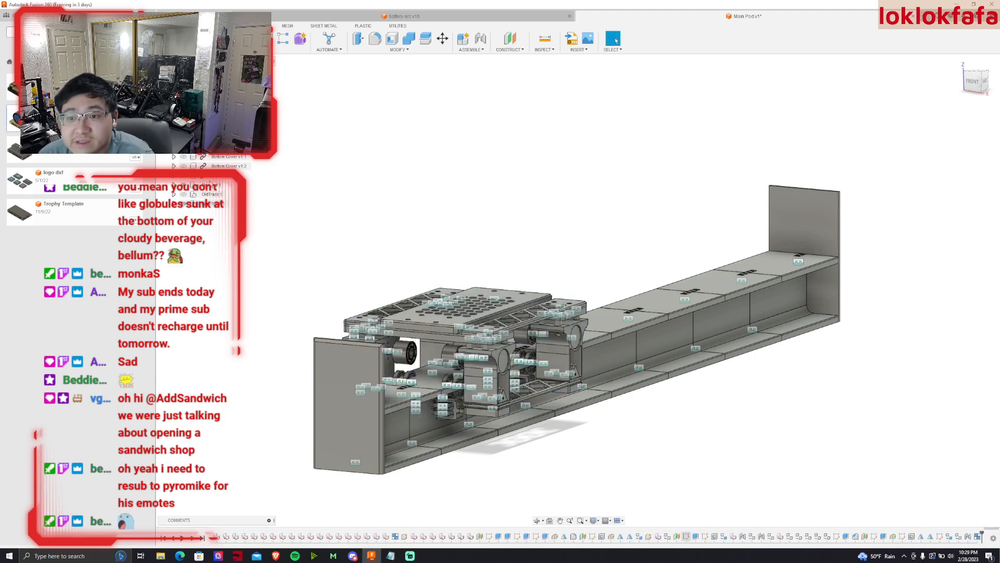
Try to move the MainPod component down 30 mm along the Z axis.
{"action": "right_click", "coordinate": [208, 185]}
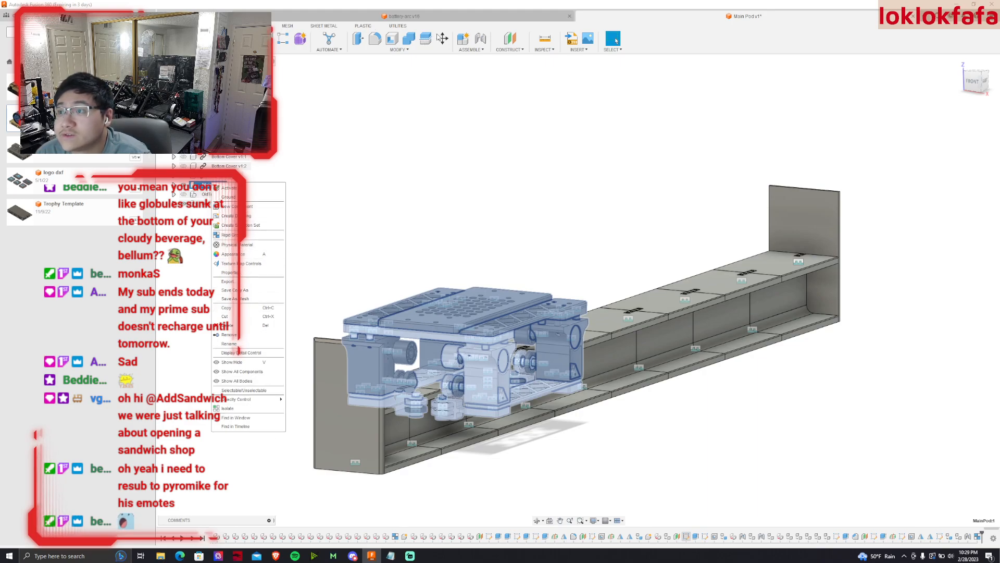
{"action": "key", "text": "m"}
{"action": "scroll", "coordinate": [355, 405], "scroll_direction": "up", "scroll_amount": 5}
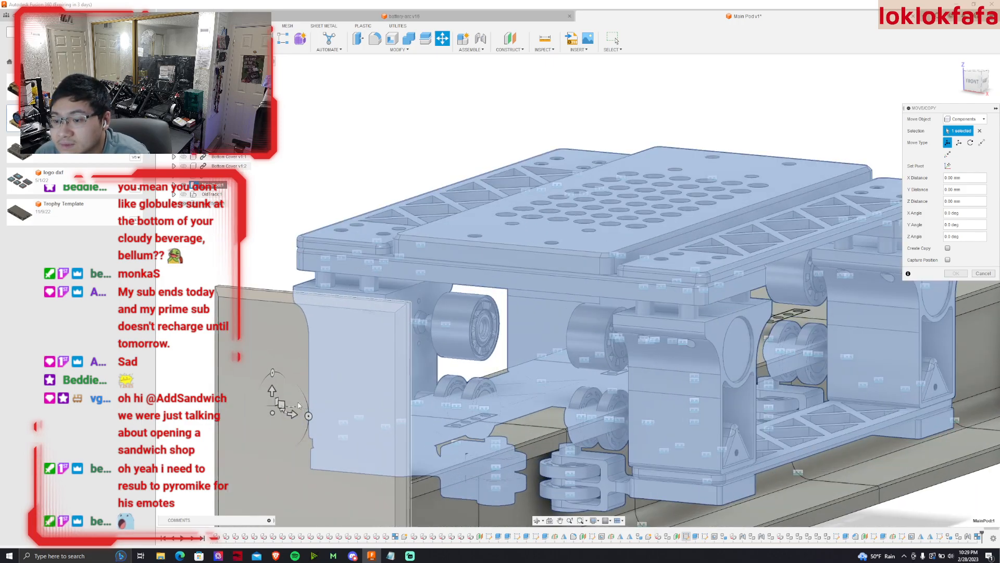
{"action": "left_click_drag", "start_coordinate": [272, 390], "coordinate": [267, 442]}
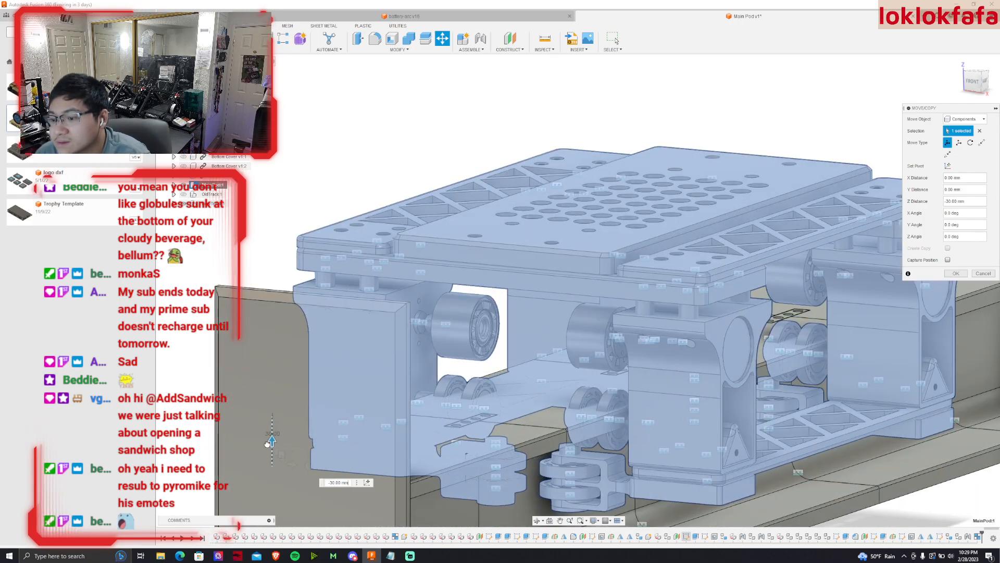
{"action": "key", "text": "Return"}
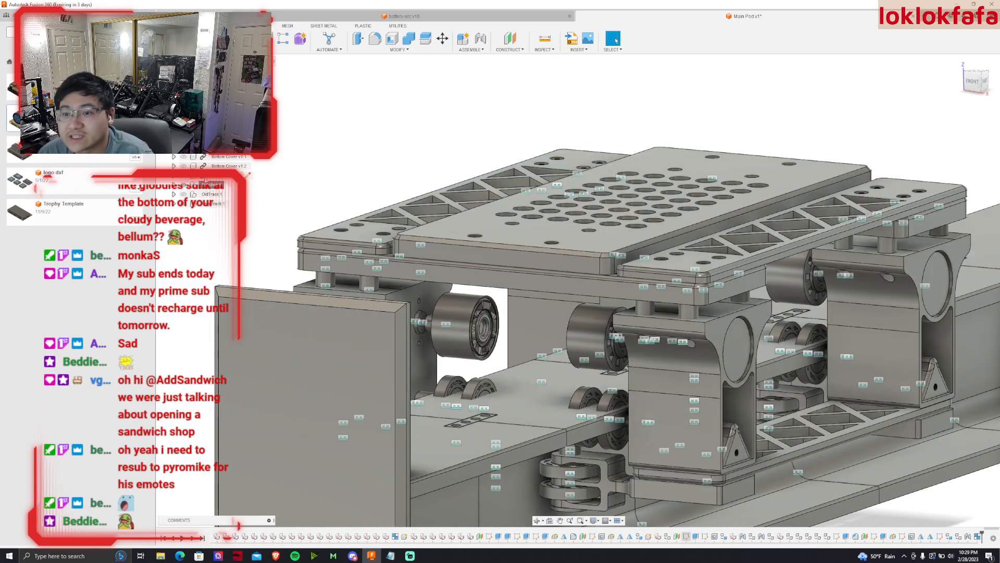
Expand the MainPod component and unground its Dual Motor Clamp 1:1 subcomponent.
{"action": "left_click", "coordinate": [208, 185]}
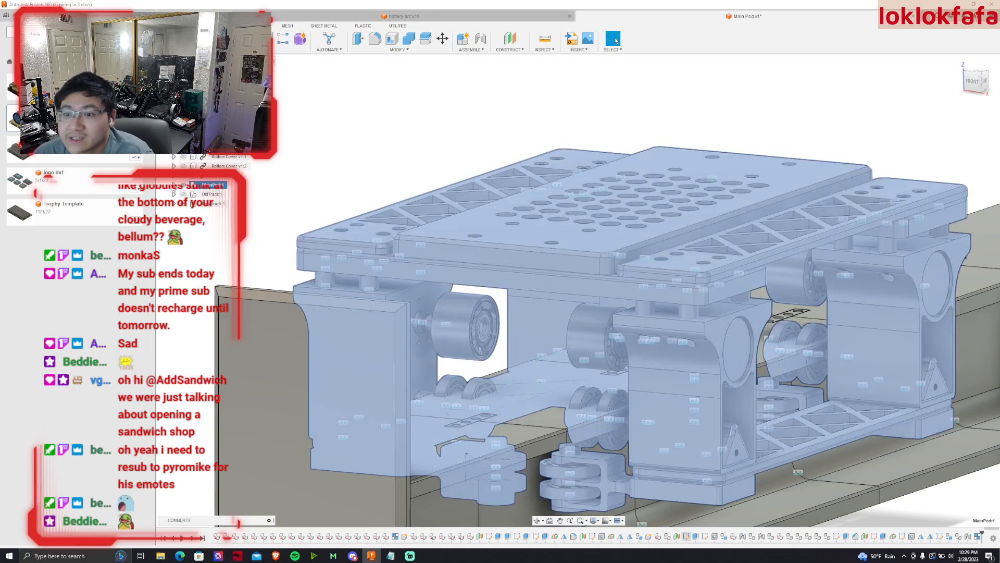
{"action": "left_click", "coordinate": [174, 185]}
{"action": "right_click", "coordinate": [203, 213]}
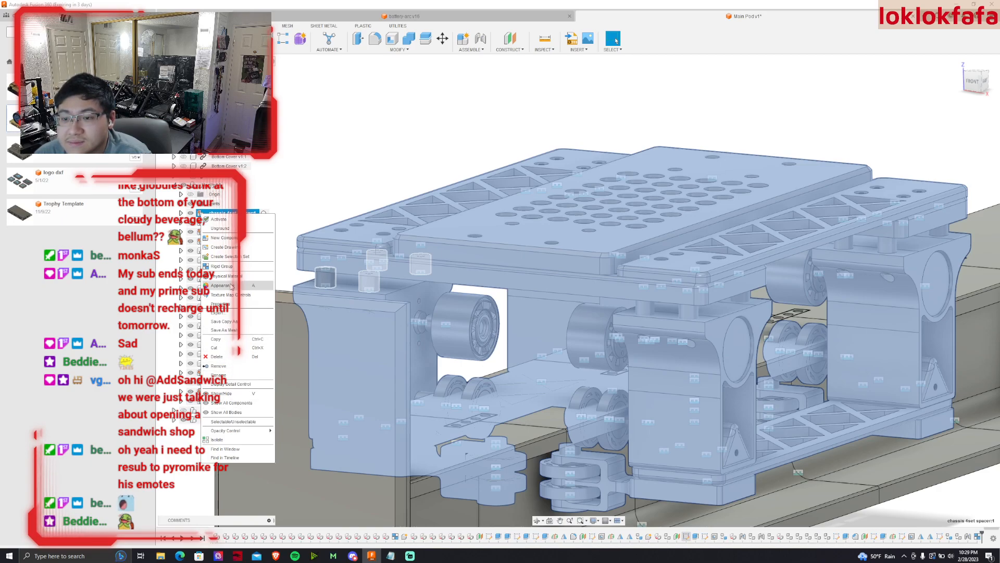
{"action": "key", "text": "Escape"}
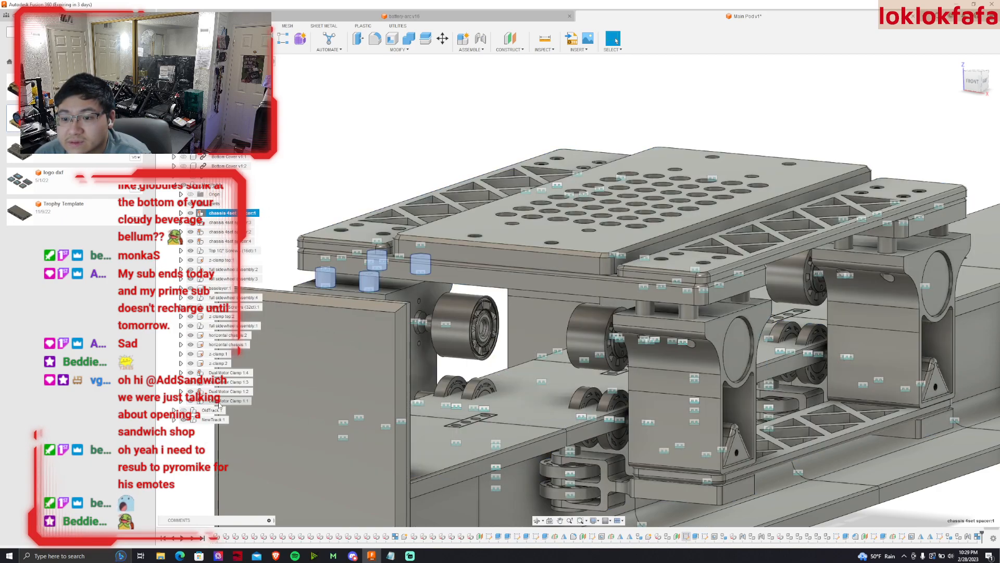
{"action": "right_click", "coordinate": [220, 400]}
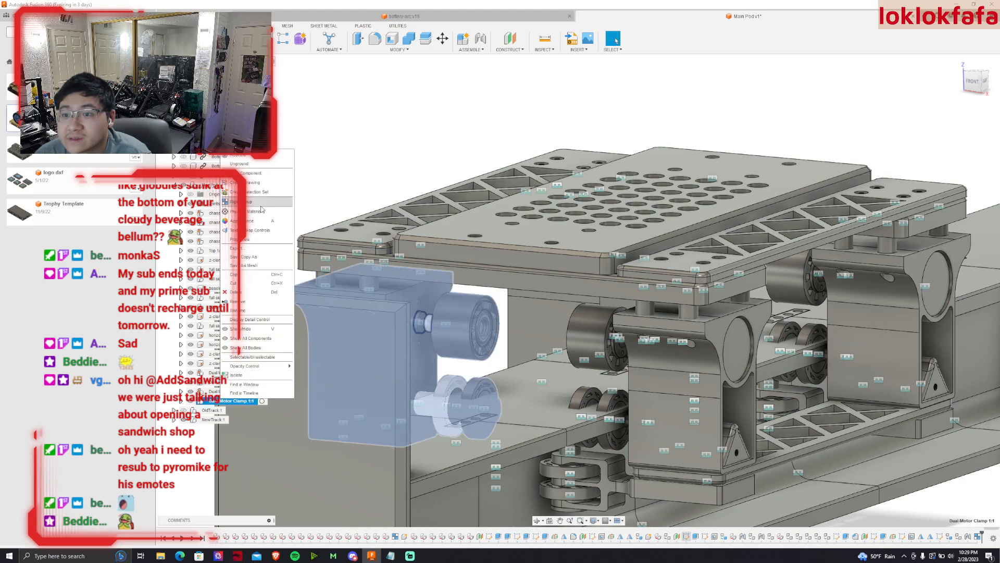
{"action": "left_click", "coordinate": [268, 164]}
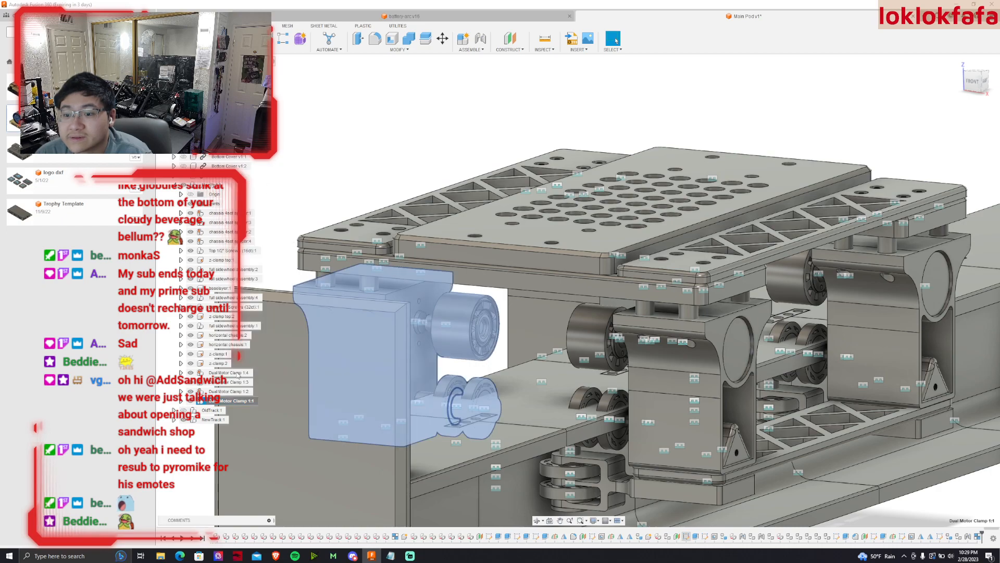
Unground the Dual Motor Clamp 1:2 and Dual Motor Clamp 1:4 subcomponents of MainPod.
{"action": "right_click", "coordinate": [222, 393]}
{"action": "left_click", "coordinate": [267, 157]}
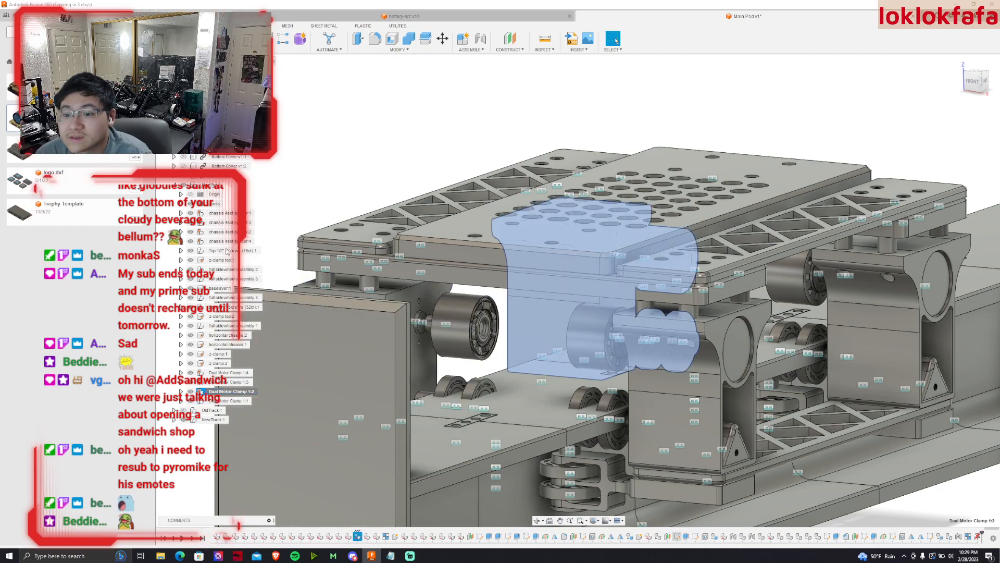
{"action": "right_click", "coordinate": [223, 381]}
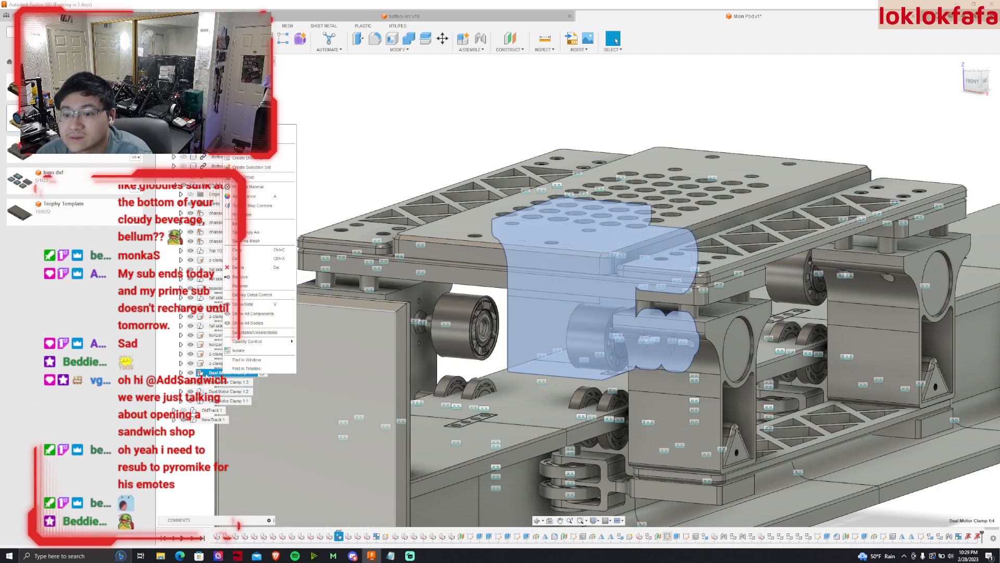
{"action": "left_click", "coordinate": [267, 148]}
Unground the Dual Motor Clamp, z-clamp, horizontal chassis, z-clamp top and four chassis foot spacer subcomponents of MainPod together.
{"action": "left_click", "coordinate": [223, 336], "text": "shift"}
{"action": "left_click", "coordinate": [221, 316], "text": "ctrl"}
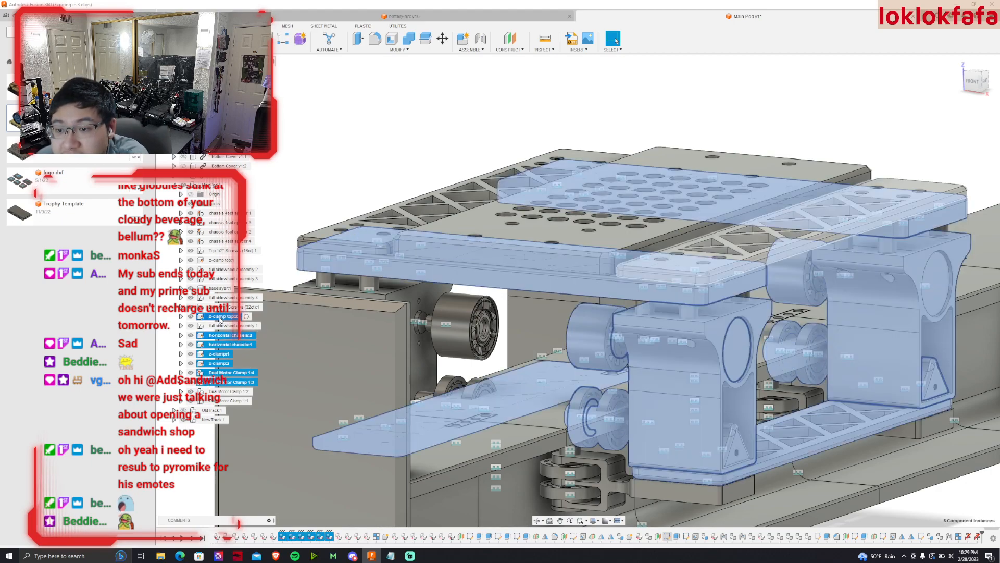
{"action": "left_click", "coordinate": [223, 260], "text": "ctrl"}
{"action": "left_click", "coordinate": [225, 240], "text": "ctrl"}
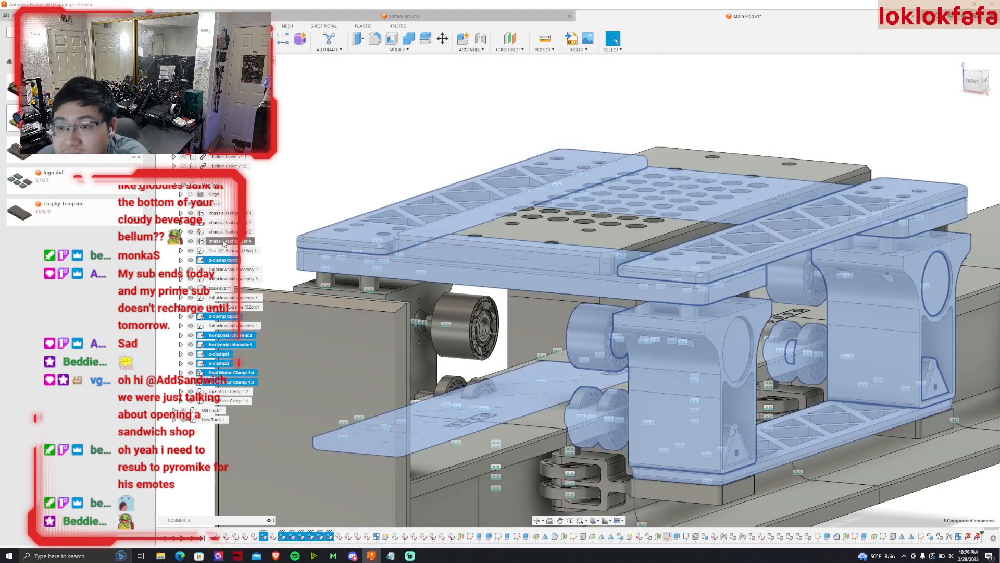
{"action": "left_click", "coordinate": [230, 213], "text": "shift"}
{"action": "right_click", "coordinate": [229, 214]}
{"action": "left_click", "coordinate": [253, 219]}
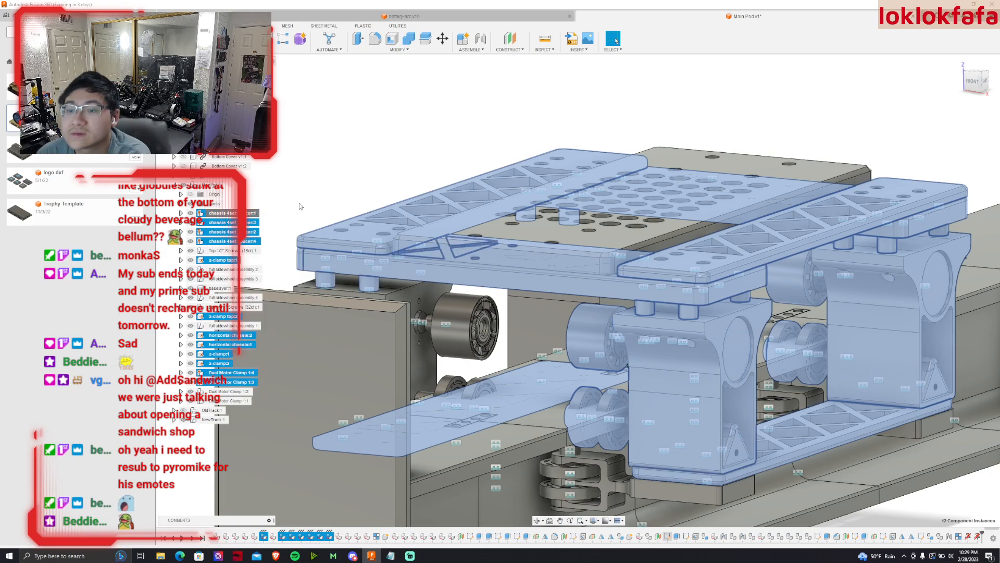
Collapse MainPod and try to move the whole component down 30 mm along the Z axis.
{"action": "key", "text": "Escape"}
{"action": "left_click", "coordinate": [174, 185]}
{"action": "right_click", "coordinate": [219, 185]}
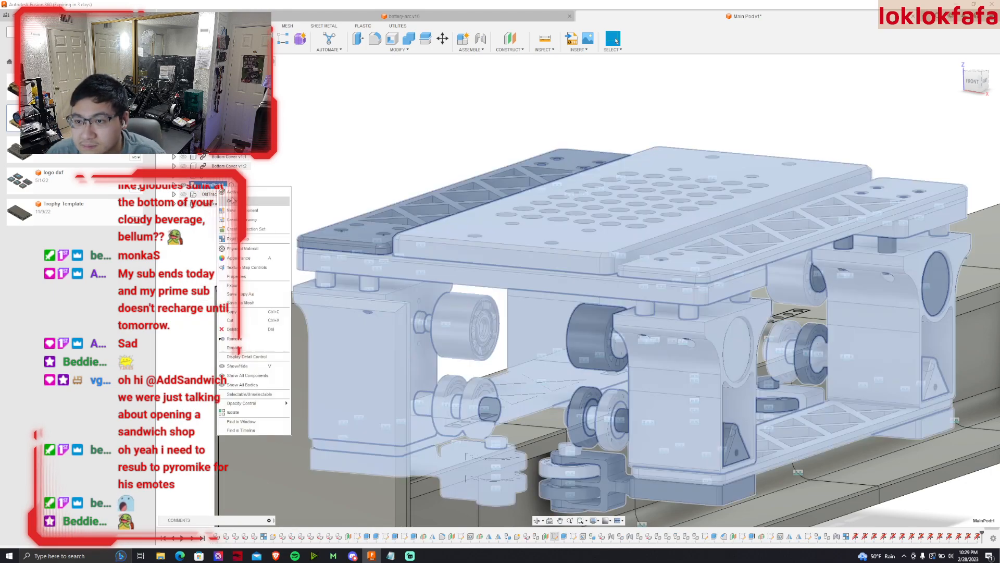
{"action": "left_click", "coordinate": [442, 38]}
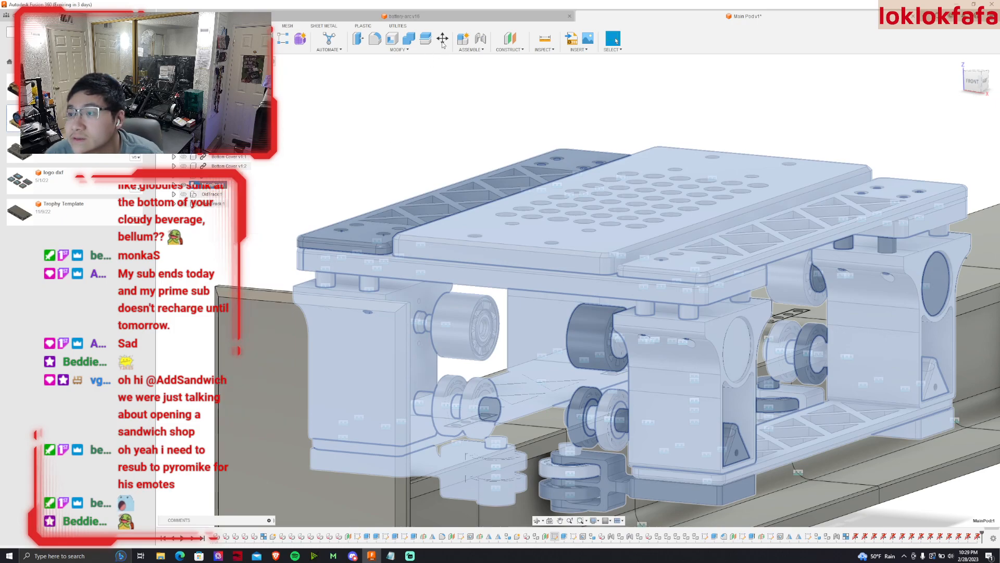
{"action": "scroll", "coordinate": [494, 142], "scroll_direction": "down", "scroll_amount": 2}
{"action": "scroll", "coordinate": [464, 302], "scroll_direction": "up", "scroll_amount": 1}
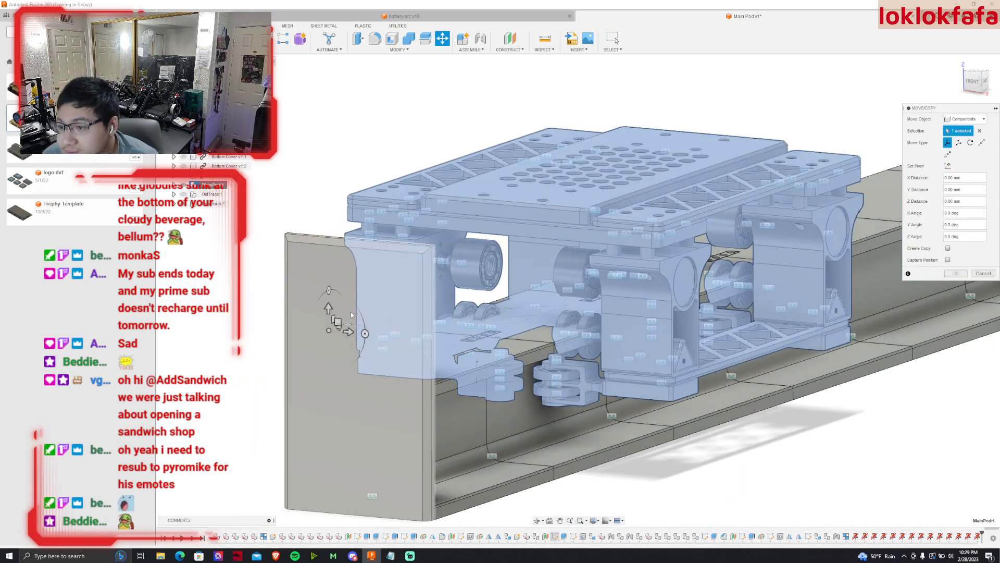
{"action": "left_click_drag", "start_coordinate": [332, 313], "coordinate": [332, 351]}
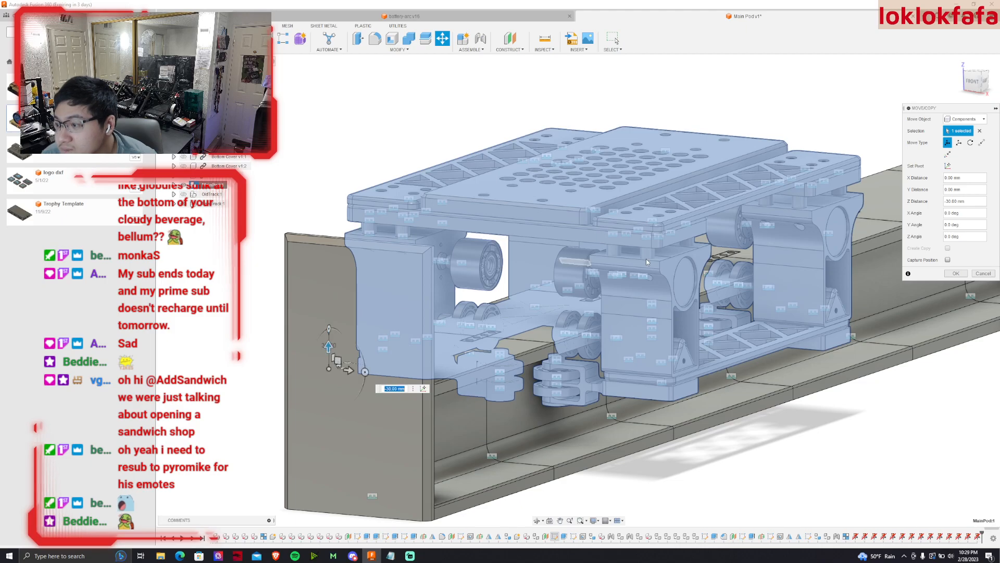
{"action": "left_click", "coordinate": [978, 272]}
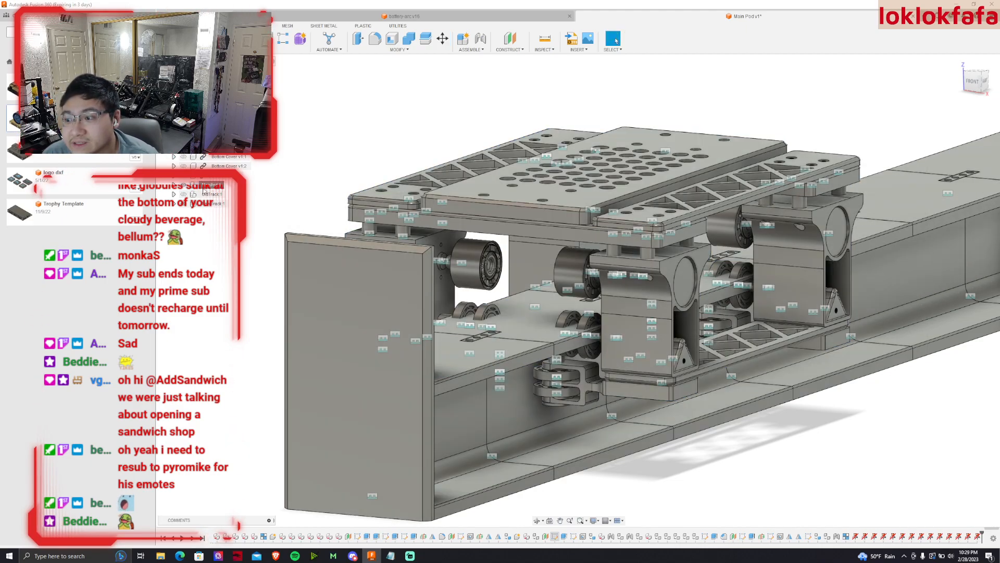
Expand MainPod and Dual Motor Clamp 1:1, and unground all its parts from the dual wheel clamp through the motor wheel.
{"action": "right_click", "coordinate": [206, 186]}
{"action": "left_click", "coordinate": [175, 187]}
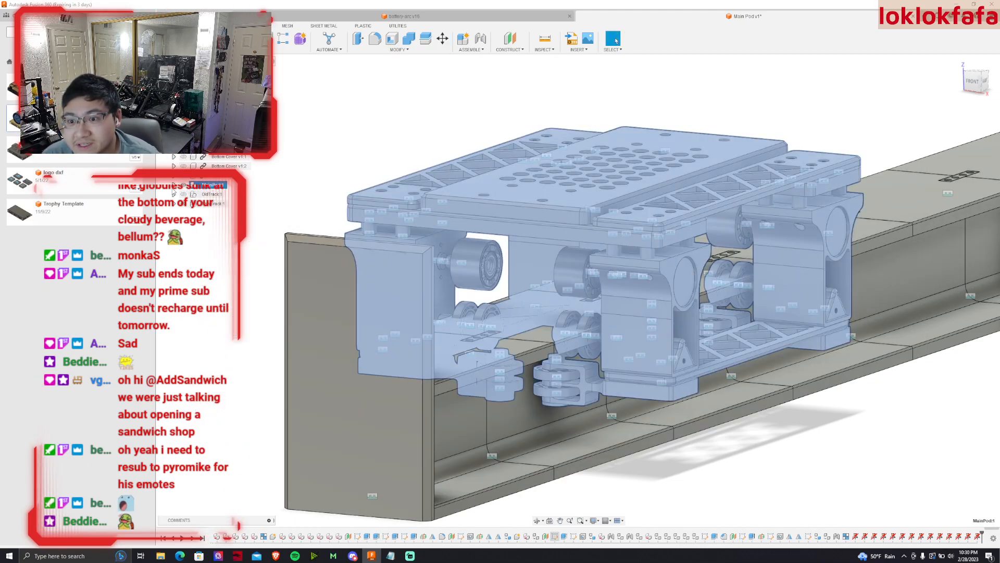
{"action": "left_click", "coordinate": [174, 185]}
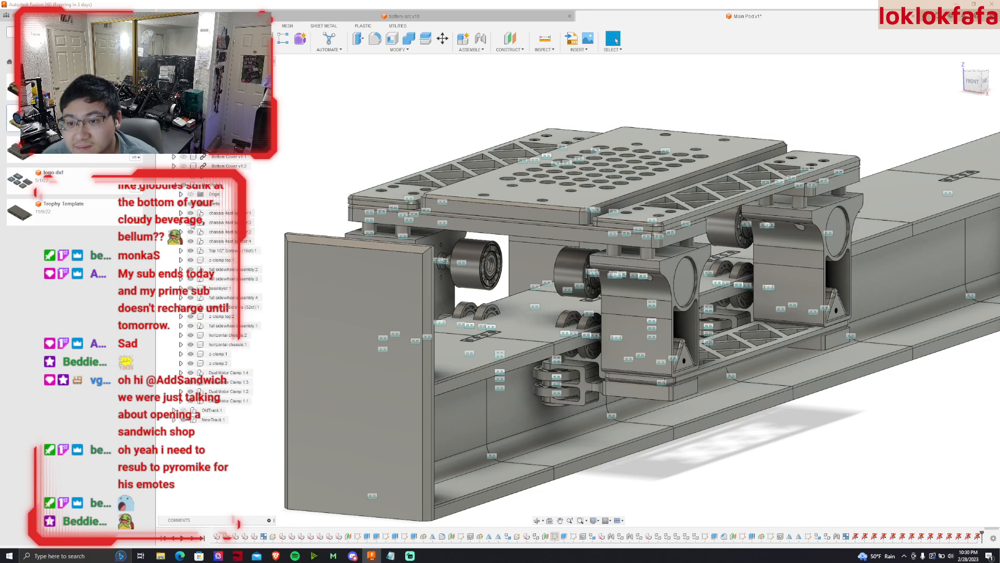
{"action": "left_click", "coordinate": [181, 401]}
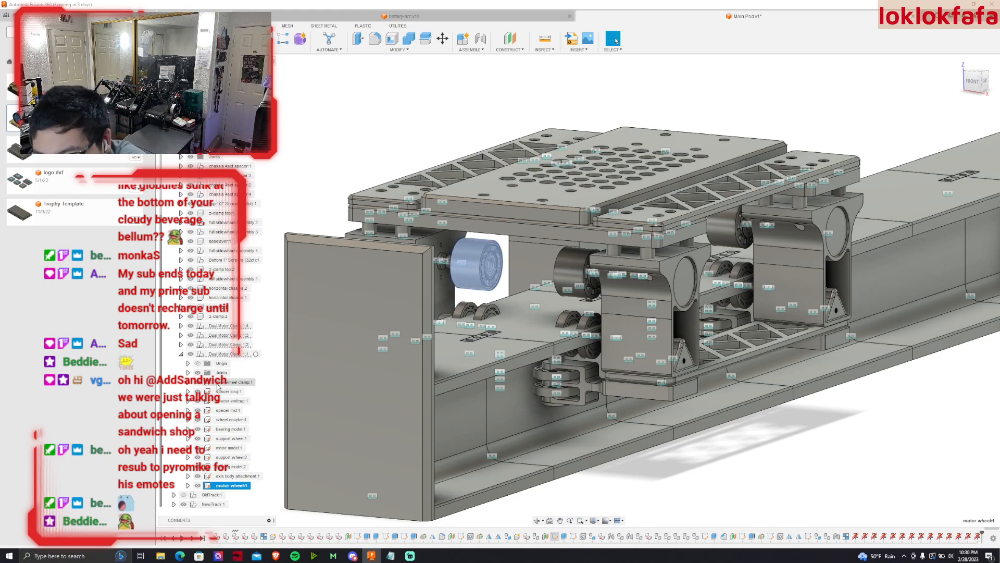
{"action": "left_click", "coordinate": [220, 383]}
{"action": "left_click", "coordinate": [222, 485], "text": "shift"}
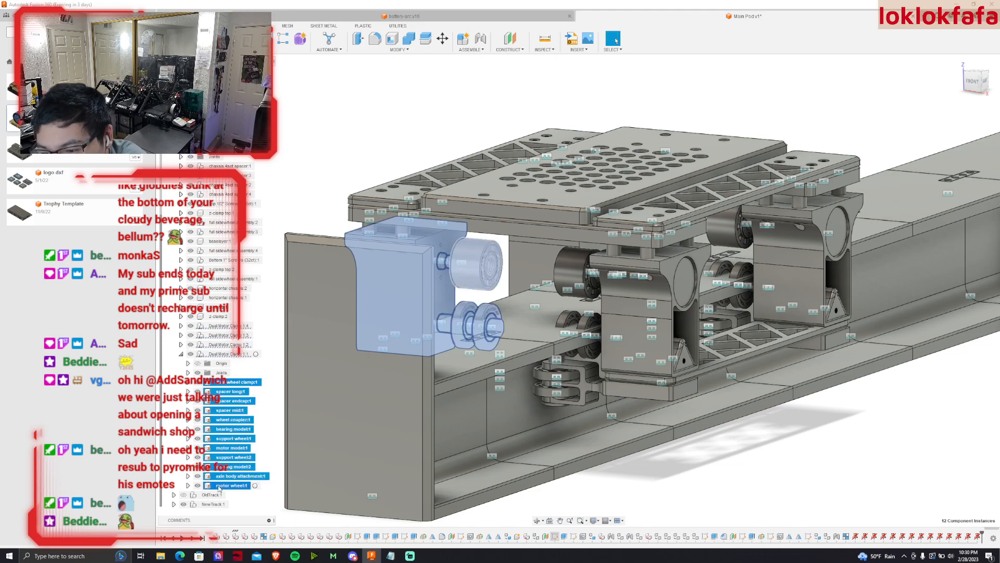
{"action": "right_click", "coordinate": [218, 485]}
{"action": "left_click", "coordinate": [250, 303]}
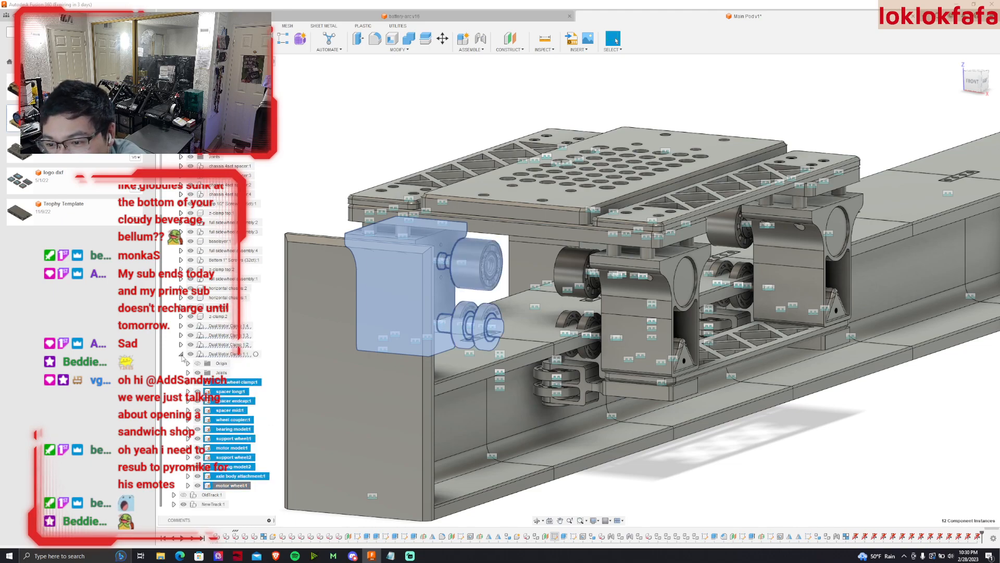
Collapse Dual Motor Clamp 1:1 and expand Dual Motor Clamp 1:2 and the chassis foot spacer subcomponents.
{"action": "left_click", "coordinate": [181, 353]}
{"action": "left_click", "coordinate": [181, 391]}
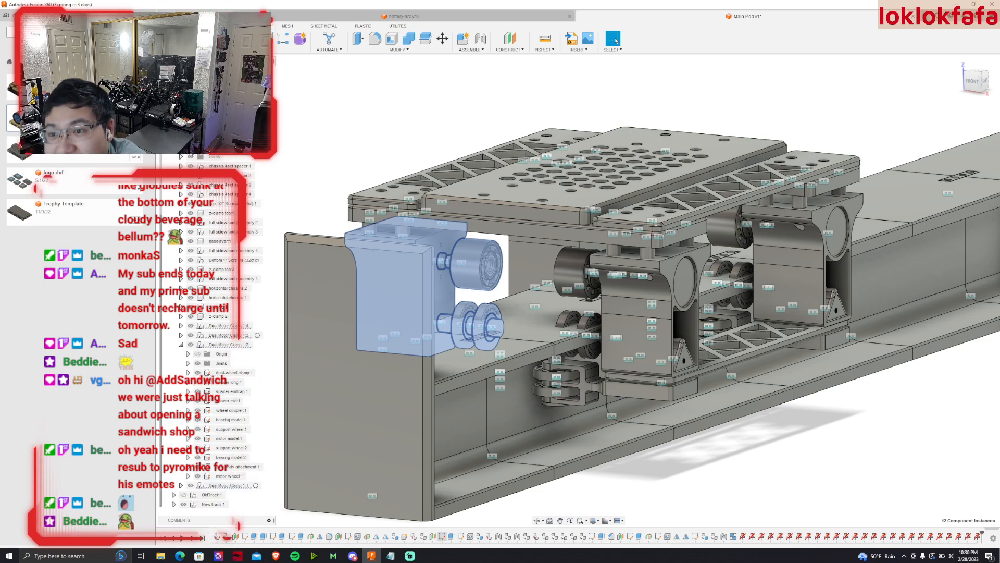
{"action": "left_click", "coordinate": [181, 166]}
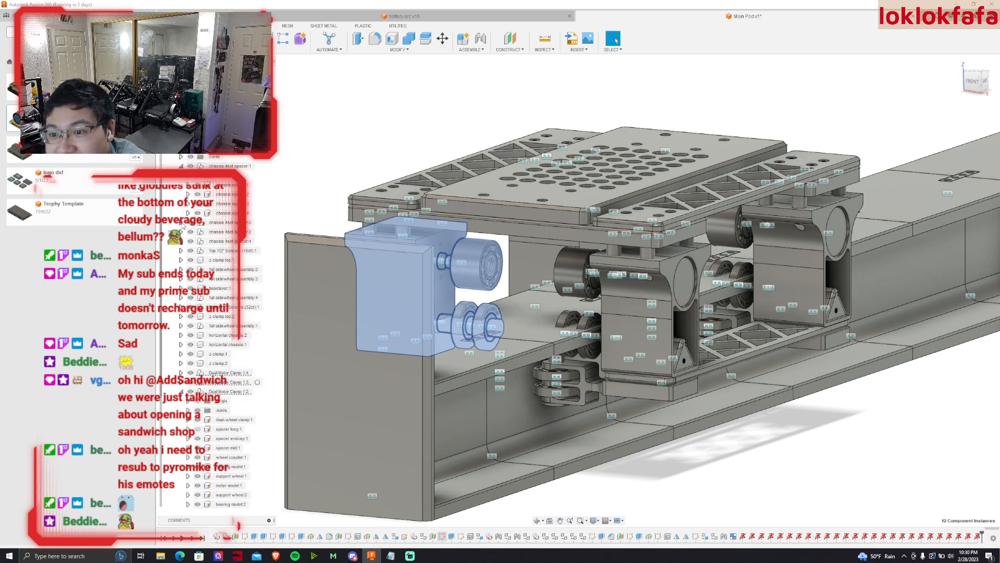
{"action": "left_click", "coordinate": [180, 222]}
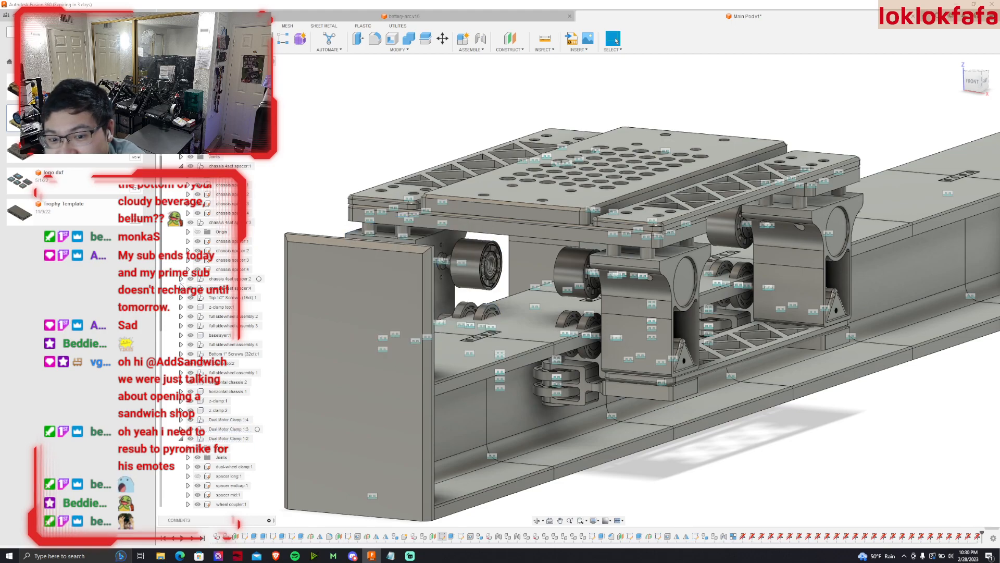
{"action": "left_click", "coordinate": [180, 278]}
{"action": "scroll", "coordinate": [182, 312], "scroll_direction": "down", "scroll_amount": 1}
{"action": "left_click", "coordinate": [181, 315]}
{"action": "scroll", "coordinate": [185, 327], "scroll_direction": "down", "scroll_amount": 3}
{"action": "left_click", "coordinate": [181, 344]}
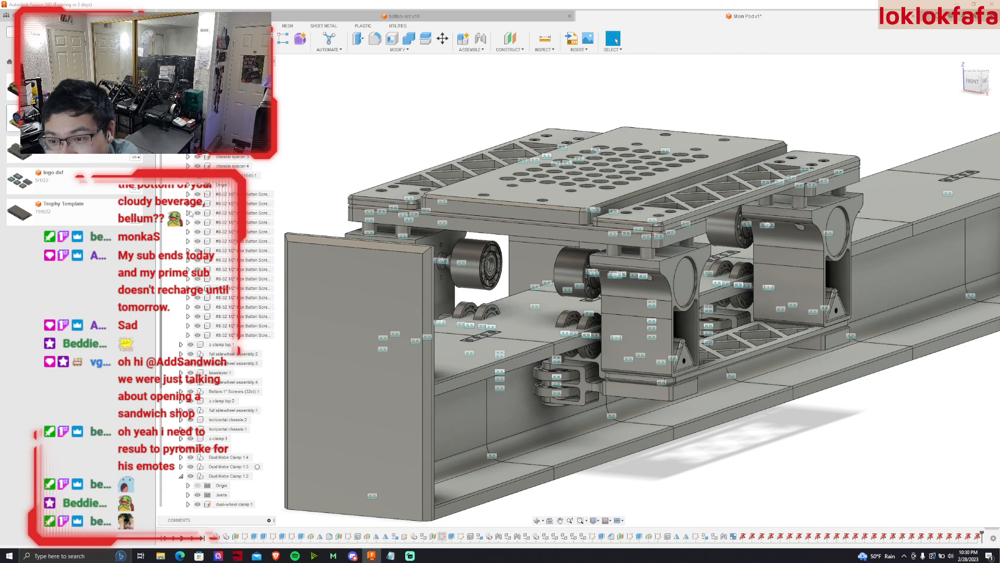
{"action": "left_click", "coordinate": [184, 179]}
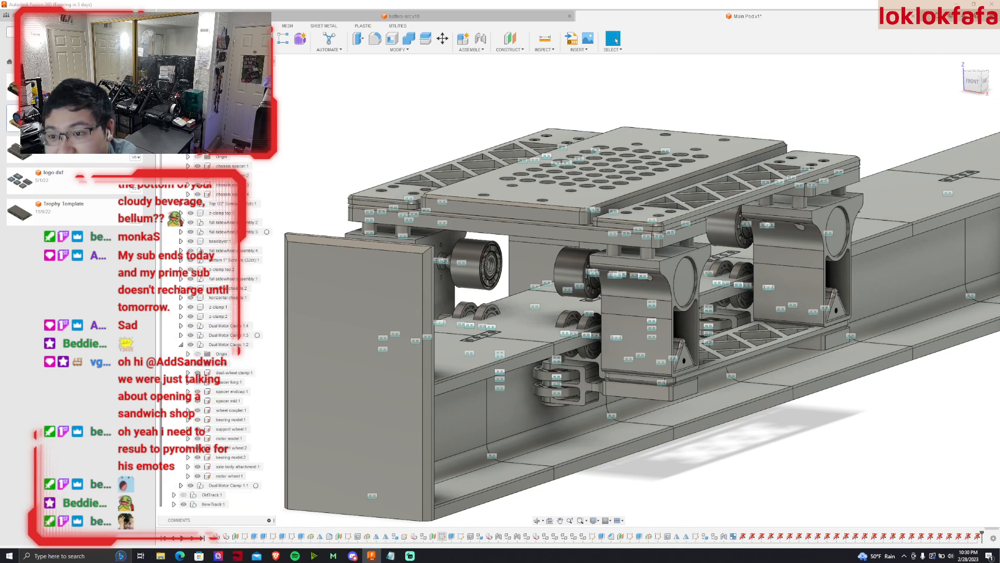
Check the contents of the z-clamp top components and the Bottom 1" Screws group for nested parts.
{"action": "left_click", "coordinate": [181, 212]}
{"action": "left_click", "coordinate": [181, 213]}
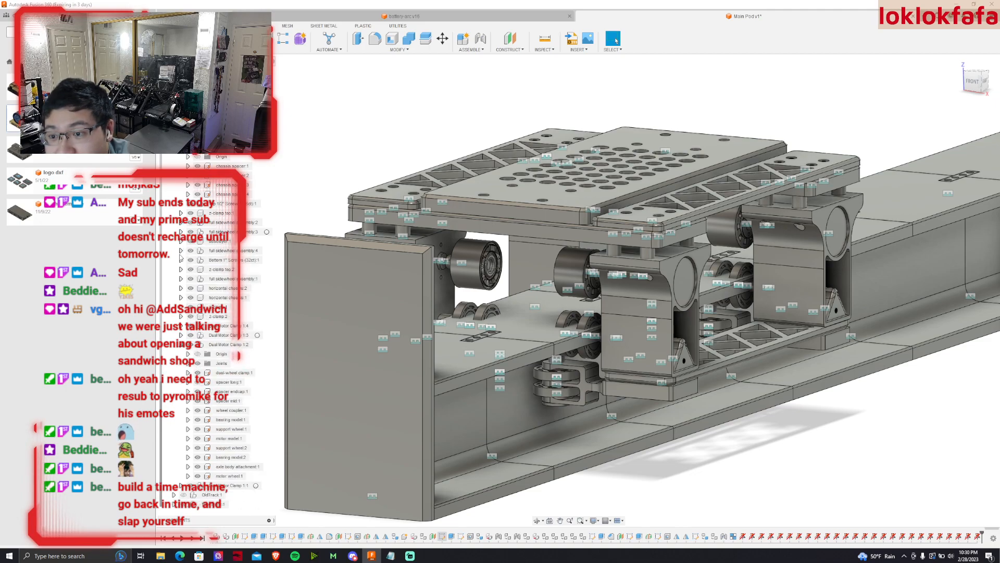
{"action": "left_click", "coordinate": [181, 260]}
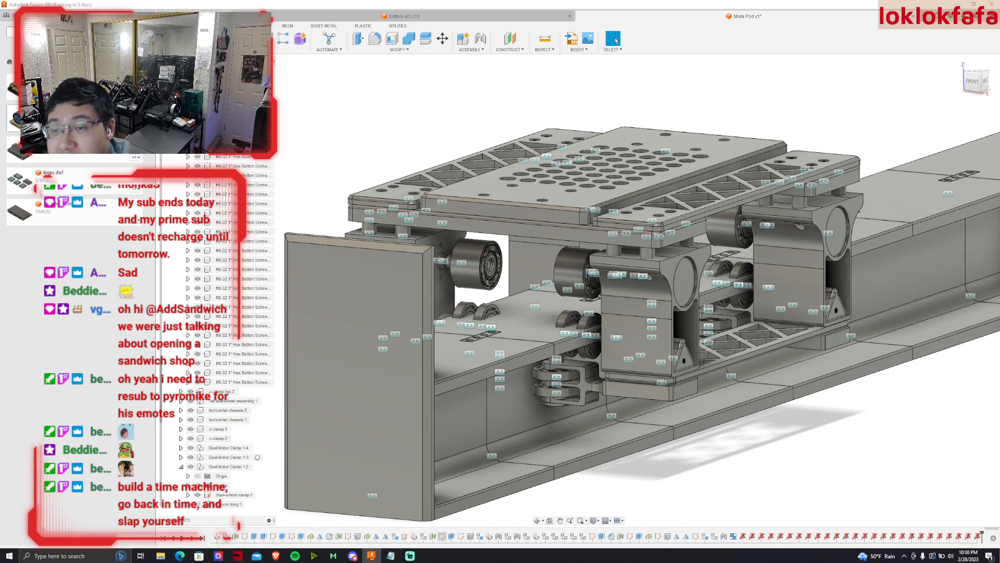
{"action": "left_click", "coordinate": [181, 259]}
{"action": "left_click", "coordinate": [181, 270]}
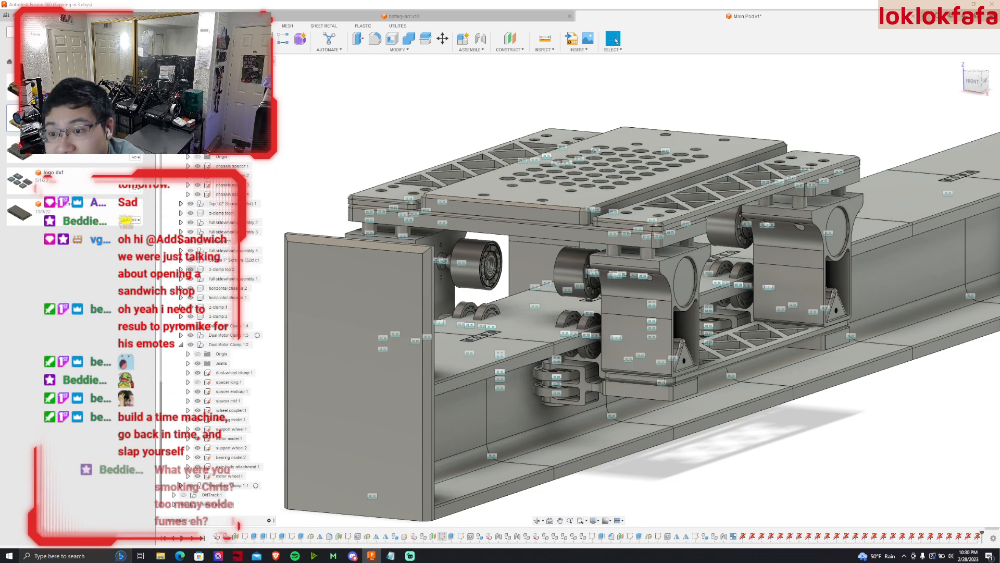
{"action": "left_click", "coordinate": [181, 270]}
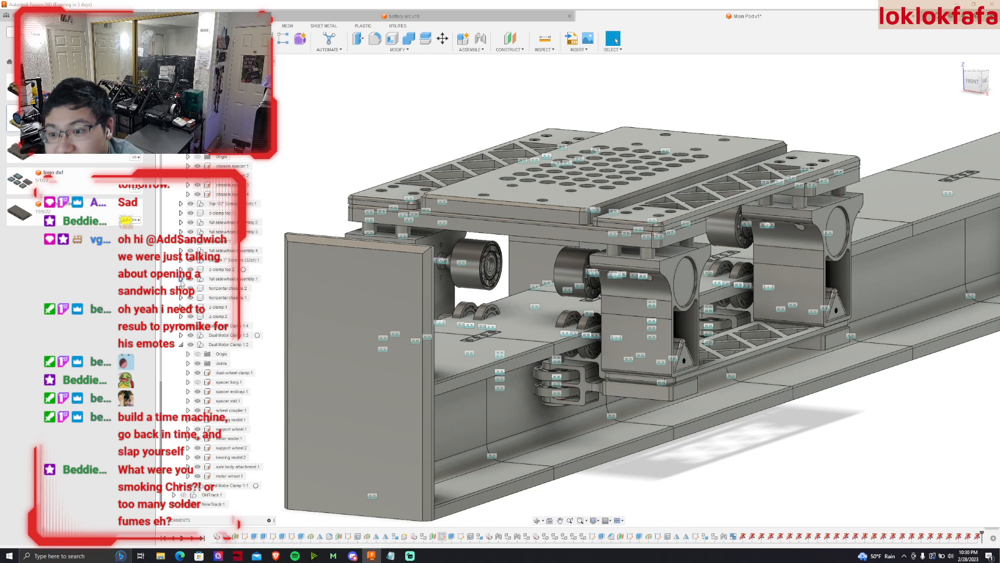
Expand Dual Motor Clamp 1:3 and 1:4, and check inside the z-clamp and horizontal chassis components.
{"action": "left_click", "coordinate": [181, 335]}
{"action": "left_click", "coordinate": [181, 194]}
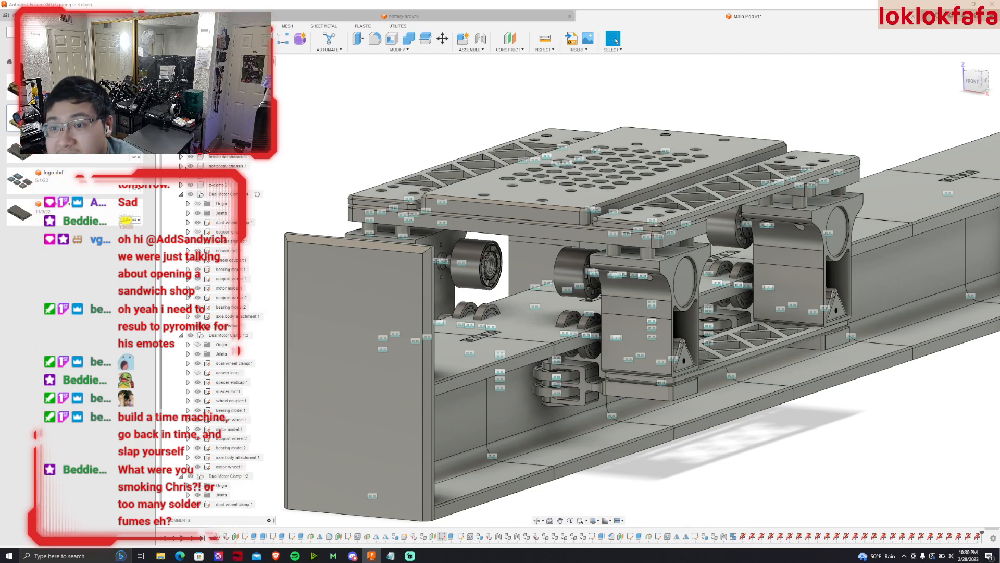
{"action": "left_click", "coordinate": [181, 185]}
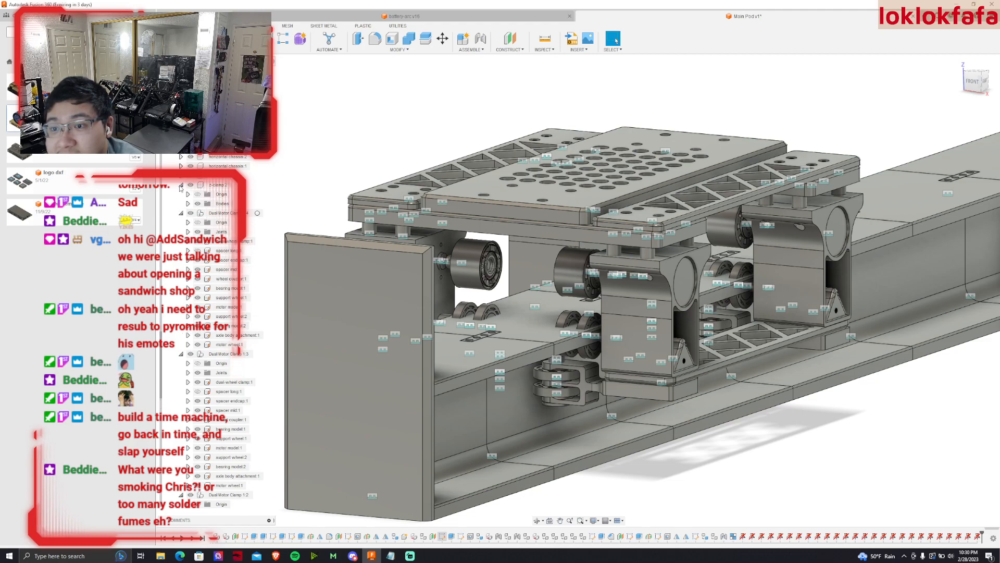
{"action": "left_click", "coordinate": [180, 185]}
{"action": "left_click", "coordinate": [181, 166]}
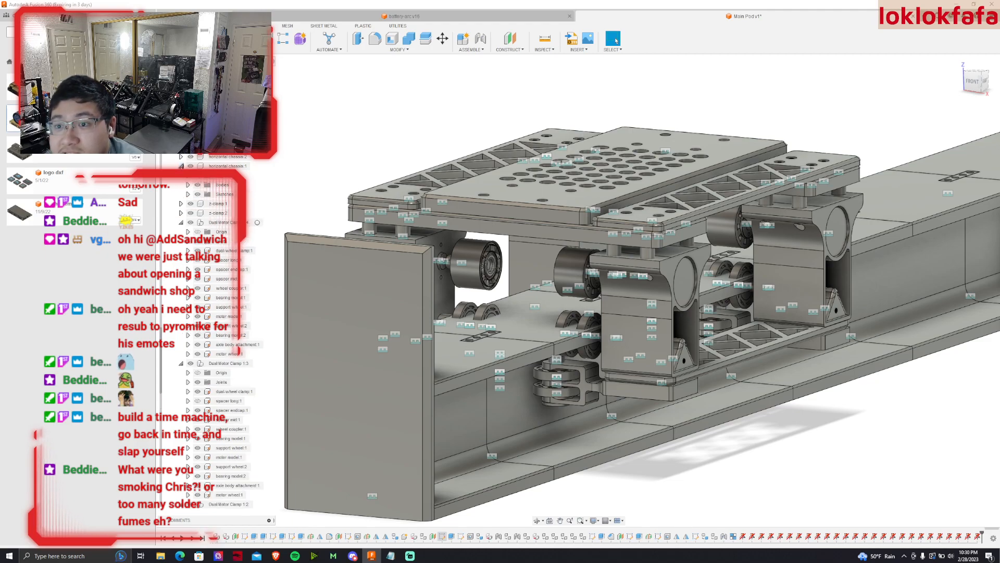
{"action": "scroll", "coordinate": [246, 384], "scroll_direction": "down", "scroll_amount": 6}
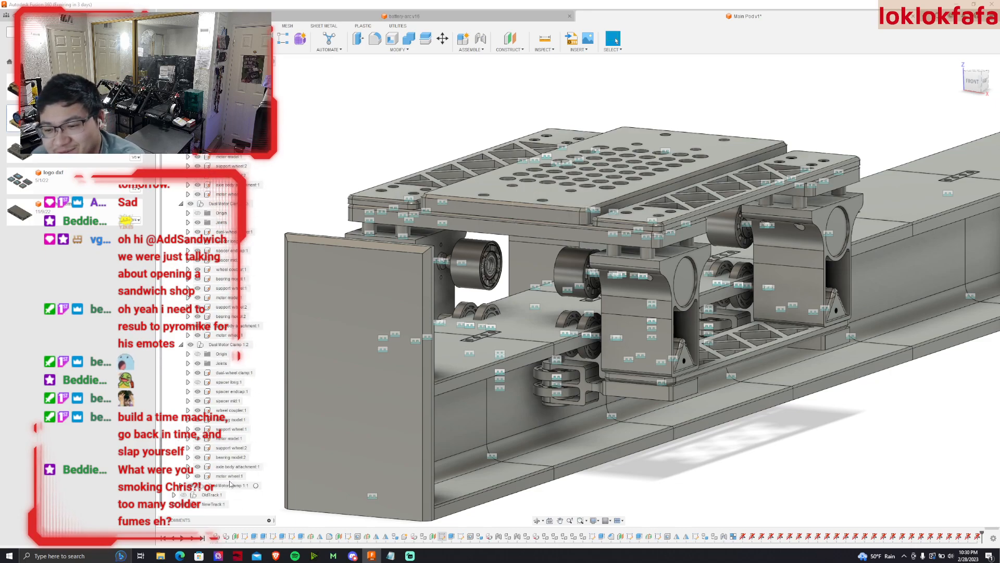
Unground all parts of Dual Motor Clamp 1:2, from the dual wheel clamp through the motor wheel.
{"action": "left_click", "coordinate": [235, 373]}
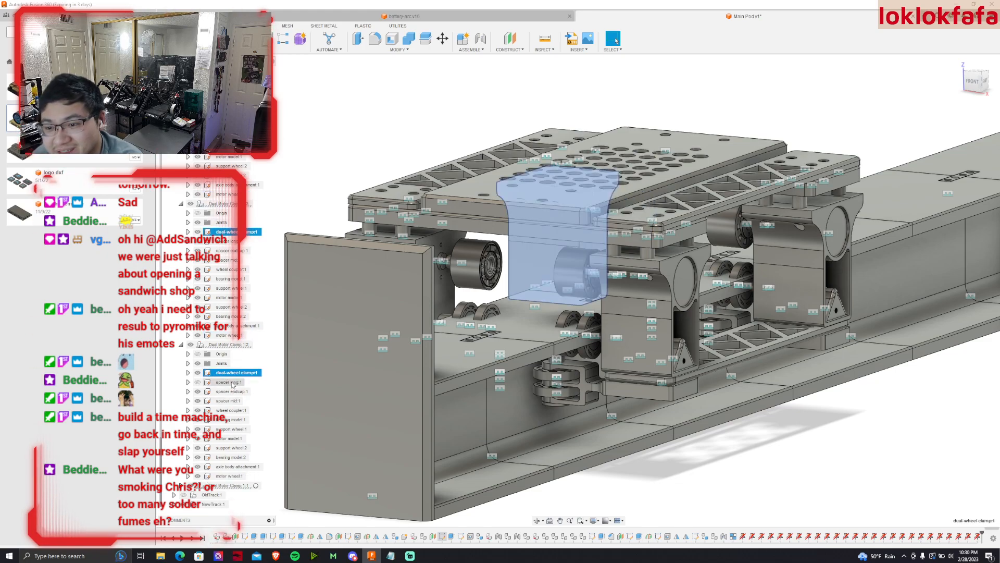
{"action": "left_click", "coordinate": [229, 475], "text": "shift"}
{"action": "right_click", "coordinate": [234, 387]}
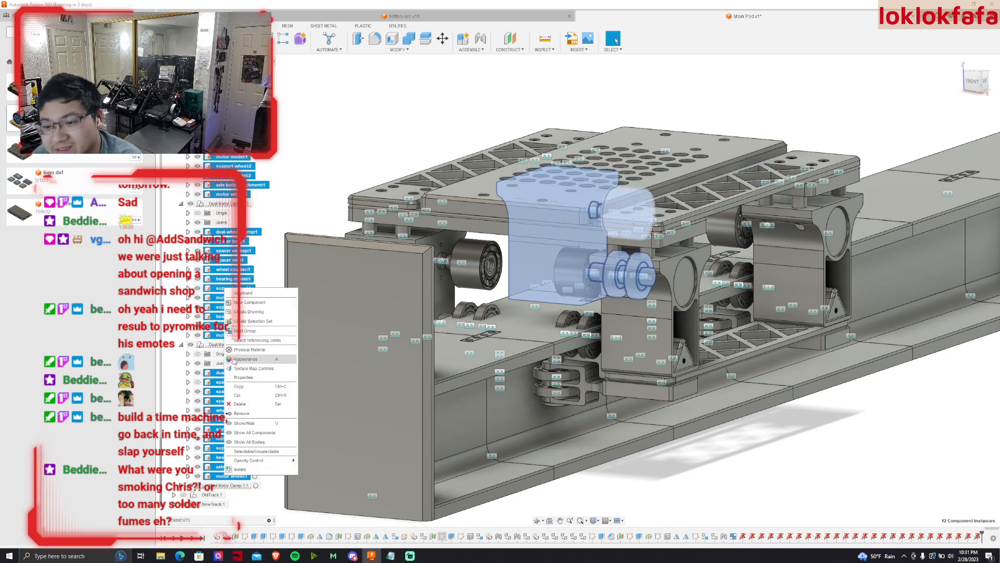
{"action": "left_click", "coordinate": [233, 292]}
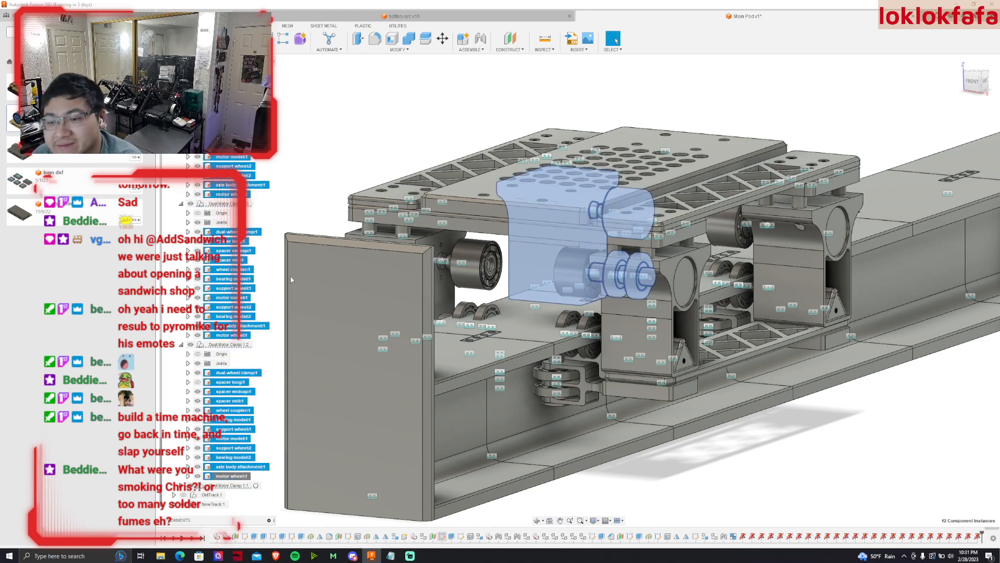
{"action": "right_click", "coordinate": [244, 305]}
{"action": "left_click", "coordinate": [255, 312]}
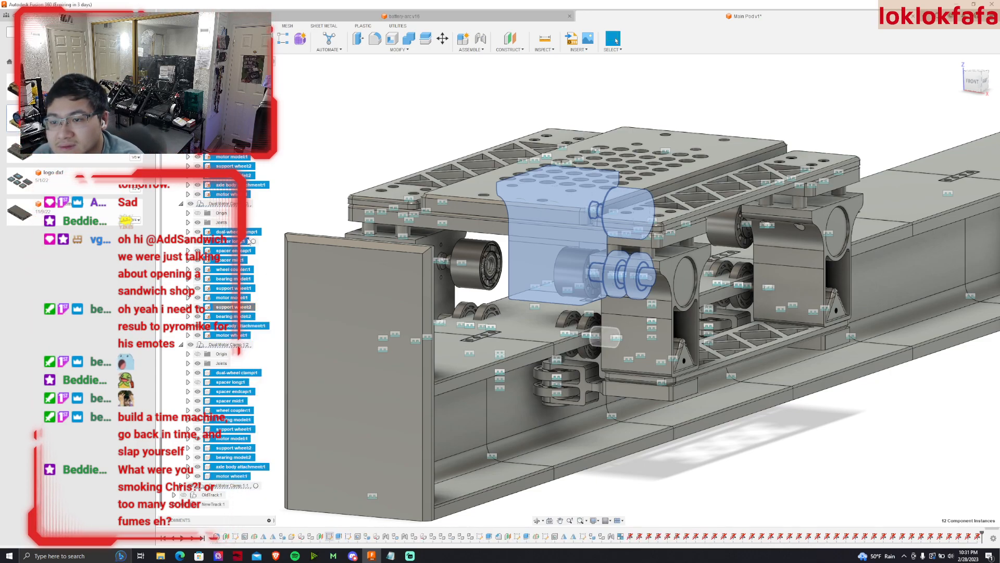
Unground all parts of Dual Motor Clamp 1:3, from the dual wheel clamp through the motor wheel.
{"action": "left_click", "coordinate": [236, 231]}
{"action": "left_click", "coordinate": [228, 335]}
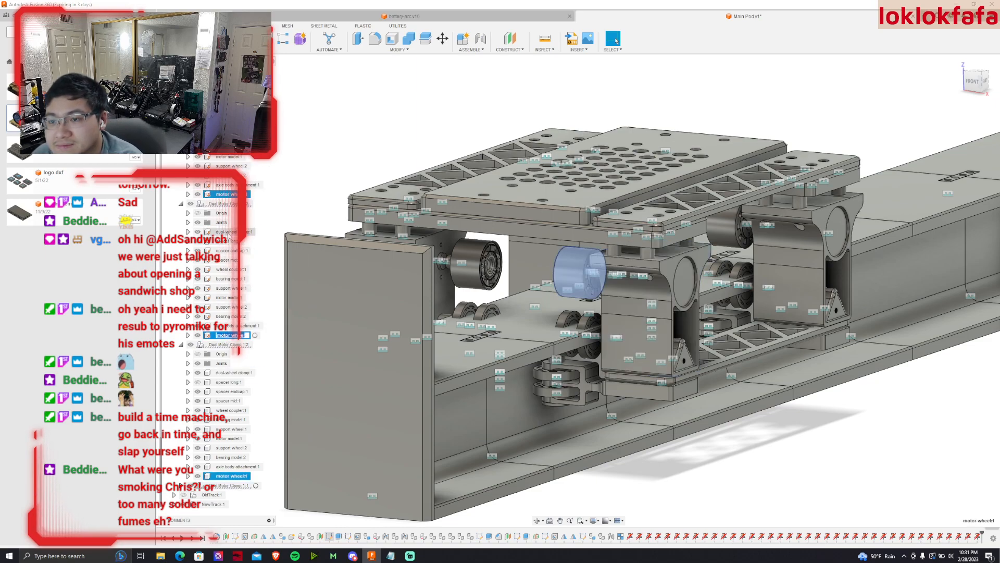
{"action": "left_click", "coordinate": [222, 231]}
{"action": "left_click", "coordinate": [222, 336], "text": "shift"}
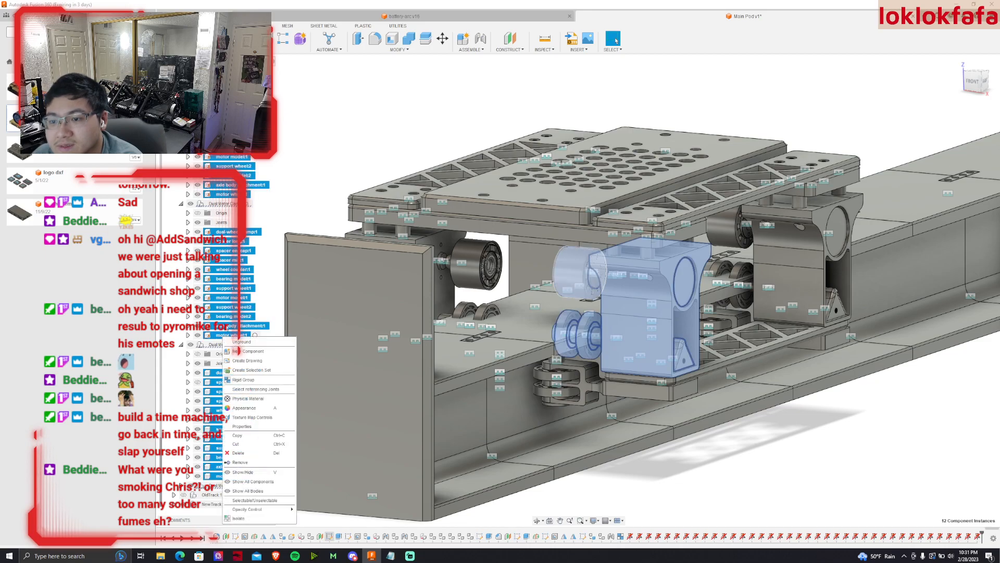
{"action": "scroll", "coordinate": [263, 270], "scroll_direction": "down", "scroll_amount": 3}
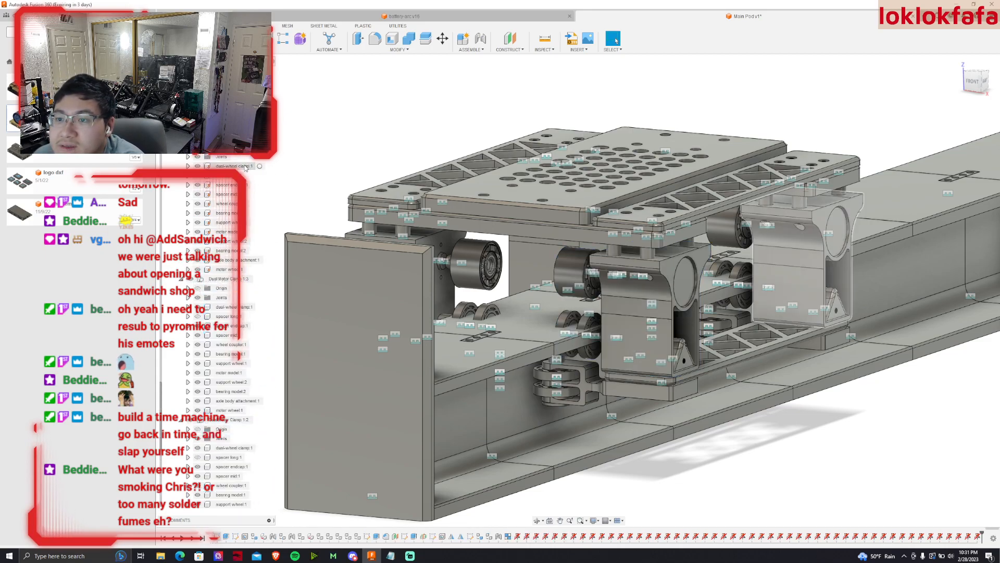
Unground all parts of Dual Motor Clamp 1:4, from the dual wheel clamp through the motor wheel.
{"action": "right_click", "coordinate": [223, 278]}
{"action": "left_click", "coordinate": [223, 275]}
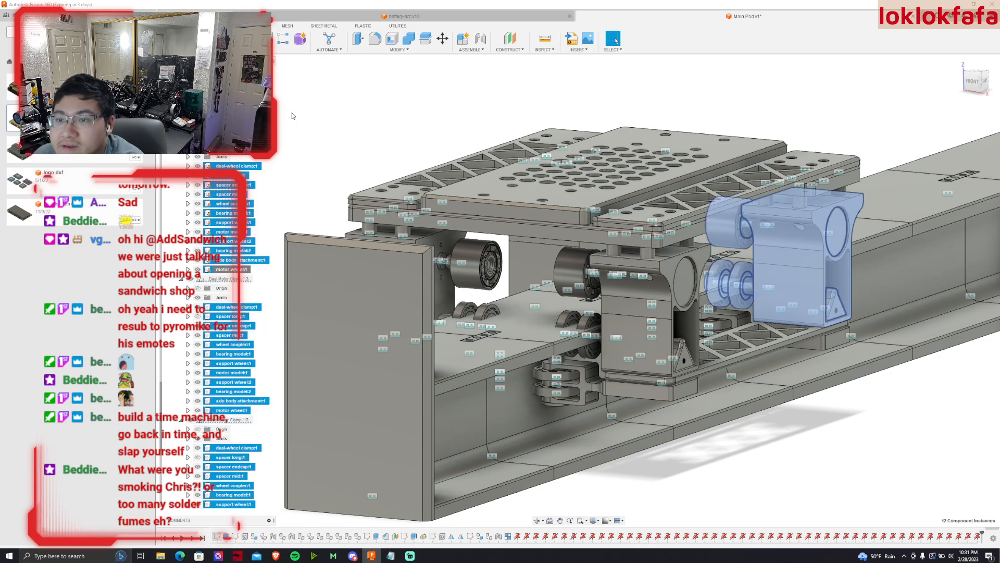
Unground the four chassis spacers in each of the first two chassis spacer groups.
{"action": "scroll", "coordinate": [263, 250], "scroll_direction": "up", "scroll_amount": 9}
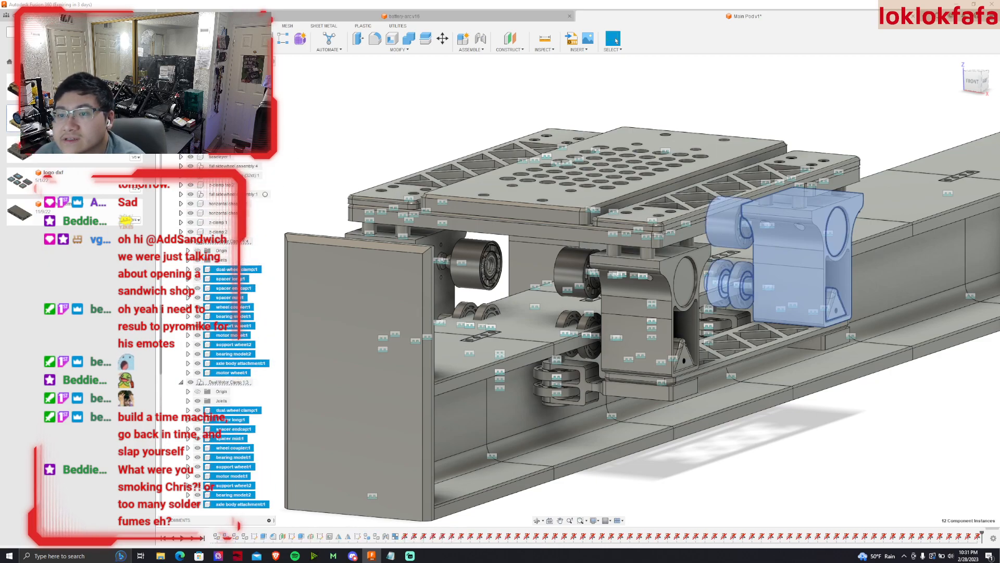
{"action": "scroll", "coordinate": [263, 250], "scroll_direction": "up", "scroll_amount": 6}
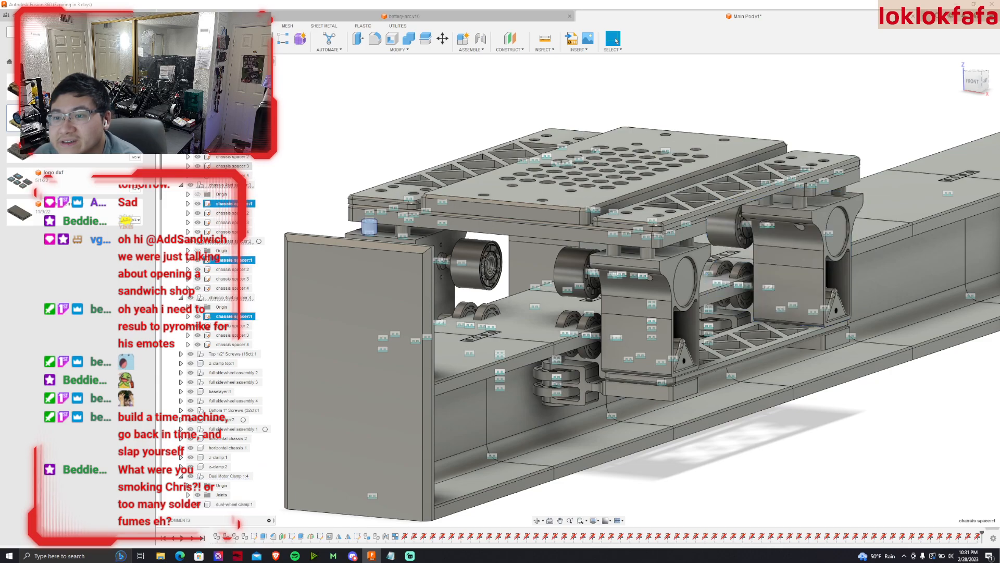
{"action": "right_click", "coordinate": [228, 180]}
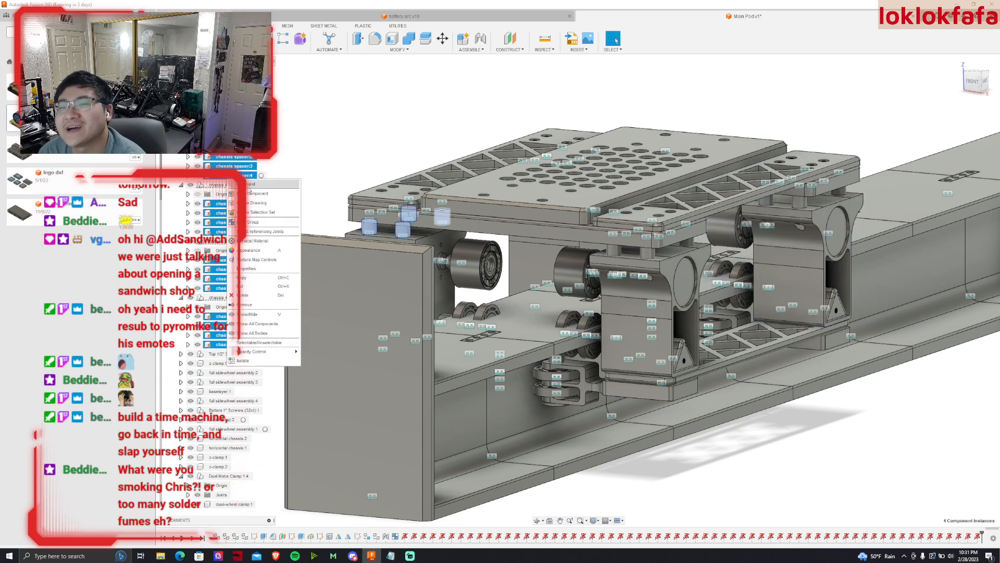
{"action": "left_click", "coordinate": [249, 188]}
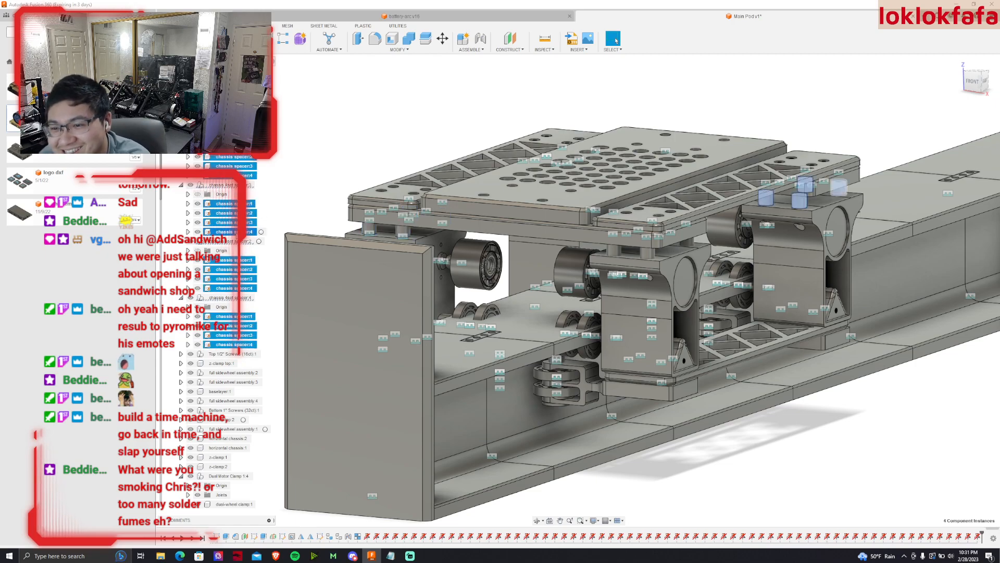
{"action": "right_click", "coordinate": [240, 234]}
{"action": "left_click", "coordinate": [254, 239]}
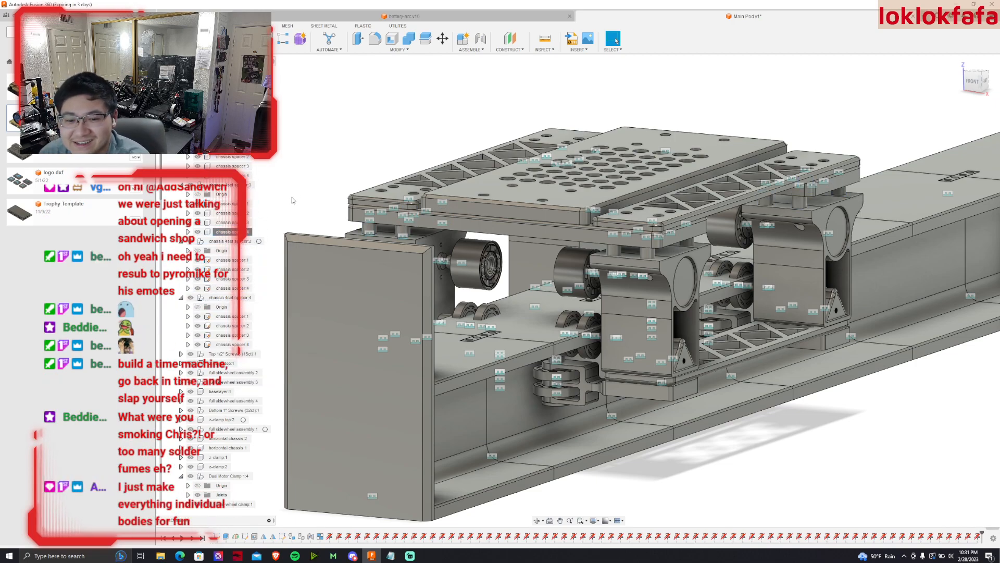
Unground the four chassis spacers in each of the remaining two chassis spacer groups.
{"action": "left_click", "coordinate": [229, 259]}
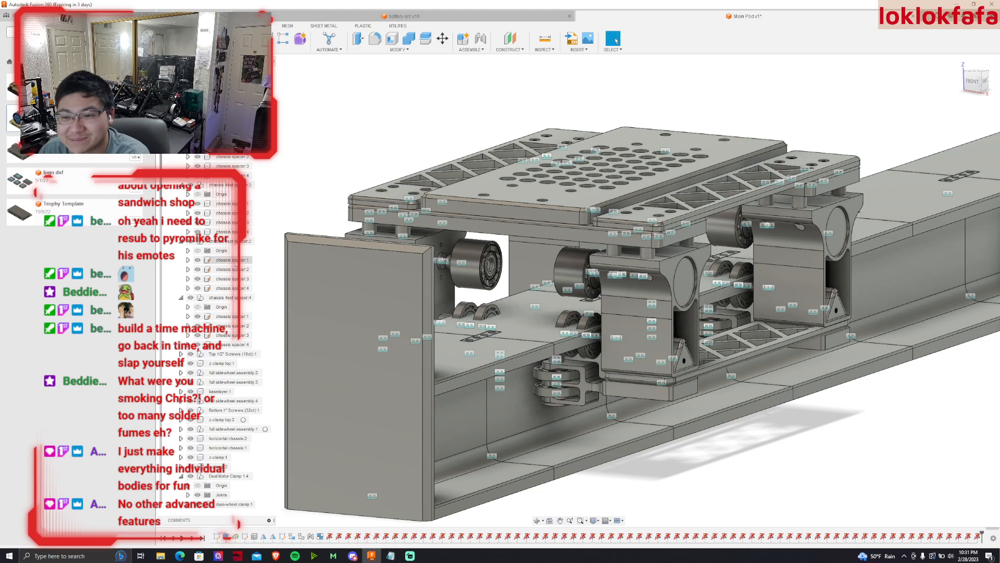
{"action": "right_click", "coordinate": [227, 294]}
{"action": "left_click", "coordinate": [229, 322]}
{"action": "double_click", "coordinate": [230, 317]}
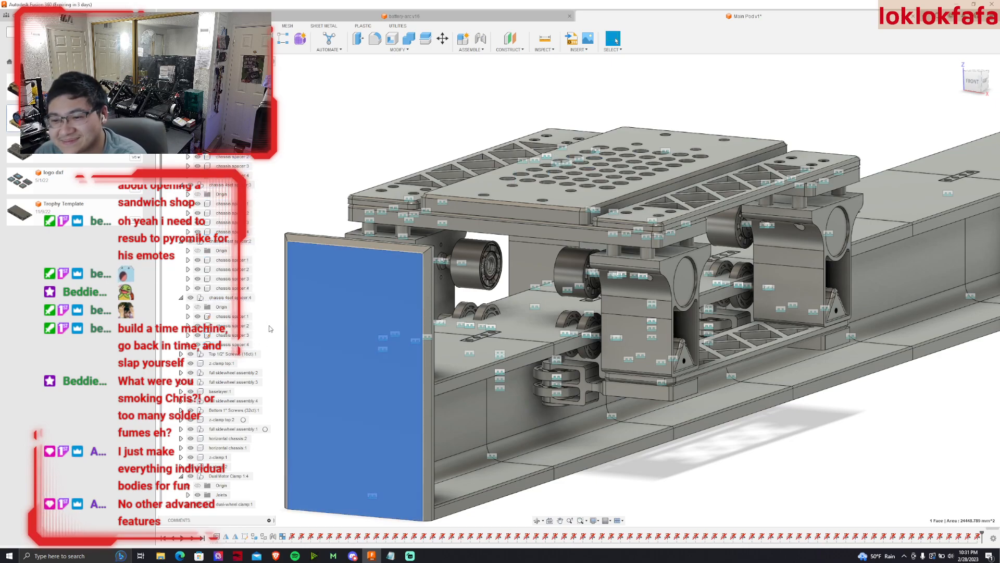
{"action": "left_click", "coordinate": [242, 317]}
{"action": "right_click", "coordinate": [236, 344]}
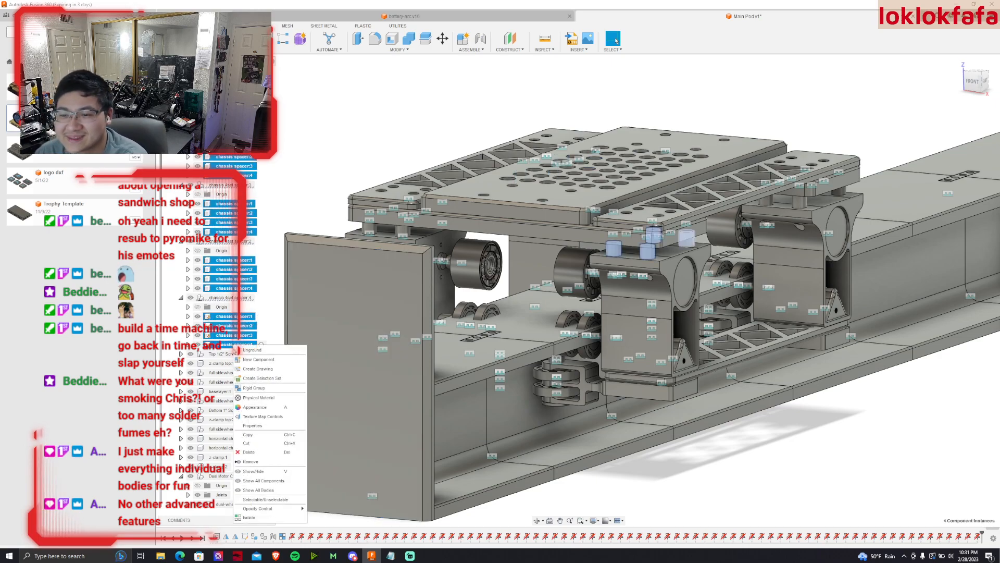
{"action": "left_click", "coordinate": [258, 372]}
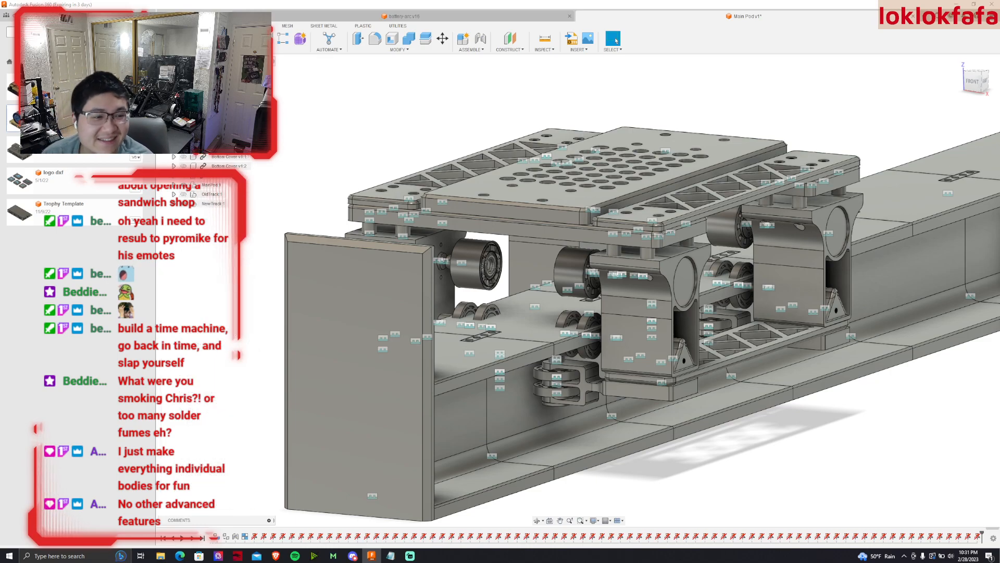
Move the whole MainPod component 20 mm down along Z toward the new track.
{"action": "scroll", "coordinate": [288, 150], "scroll_direction": "up", "scroll_amount": 2}
{"action": "scroll", "coordinate": [288, 153], "scroll_direction": "down", "scroll_amount": 1}
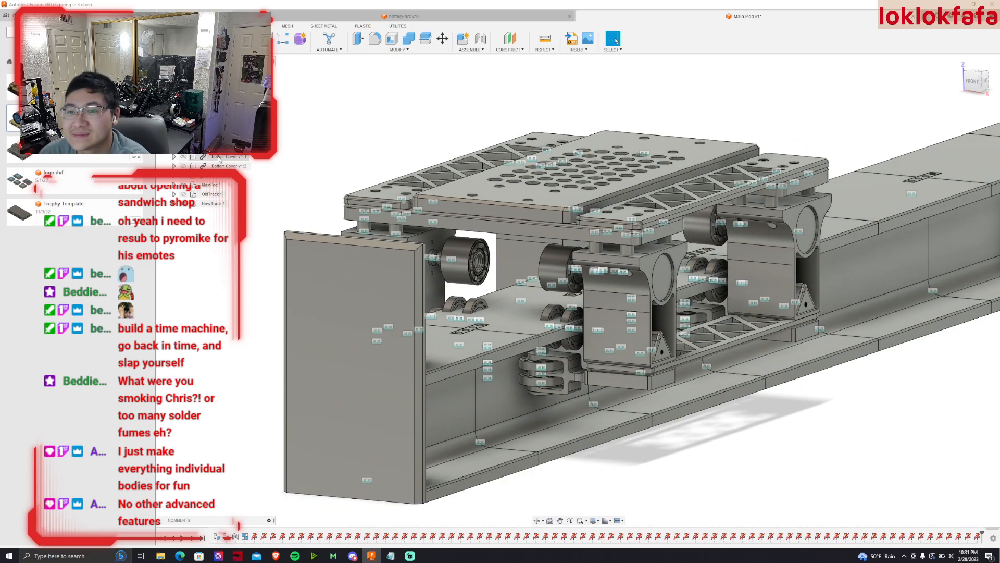
{"action": "left_click", "coordinate": [211, 184]}
{"action": "left_click", "coordinate": [442, 38]}
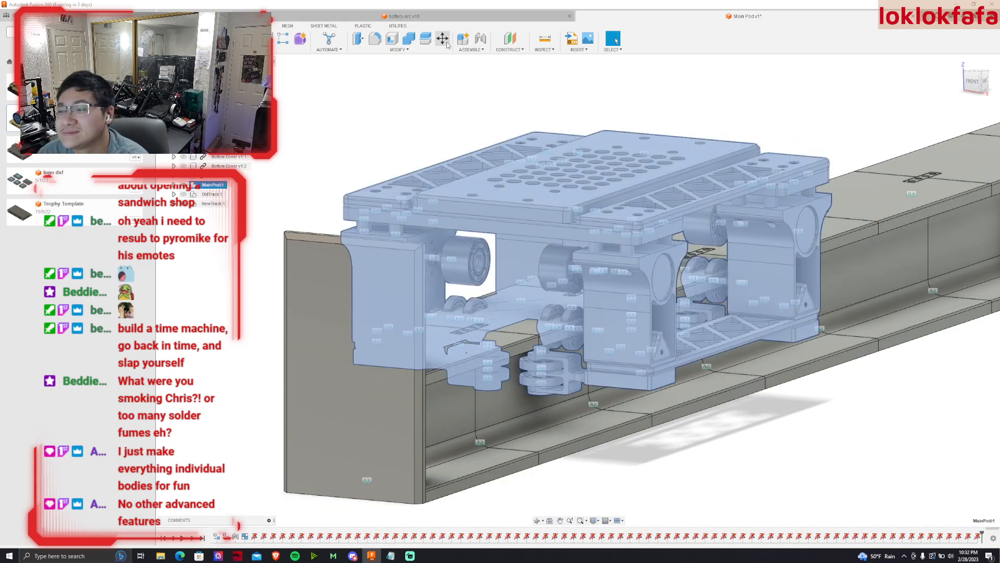
{"action": "left_click_drag", "start_coordinate": [324, 302], "coordinate": [326, 327]}
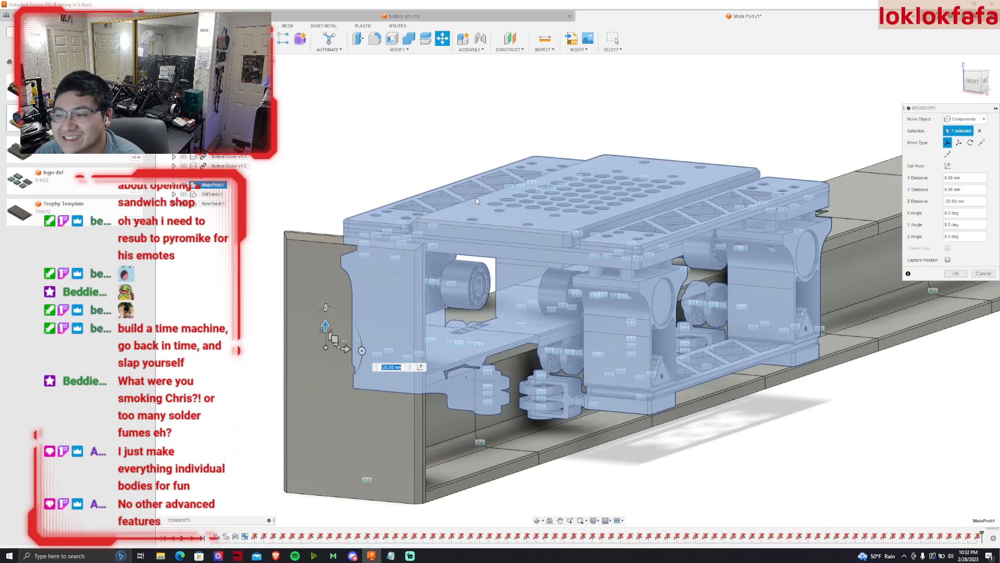
View the assembly from the front and hide both endcaps of NewTrack to expose the wheels against the rail profile.
{"action": "left_click", "coordinate": [979, 84]}
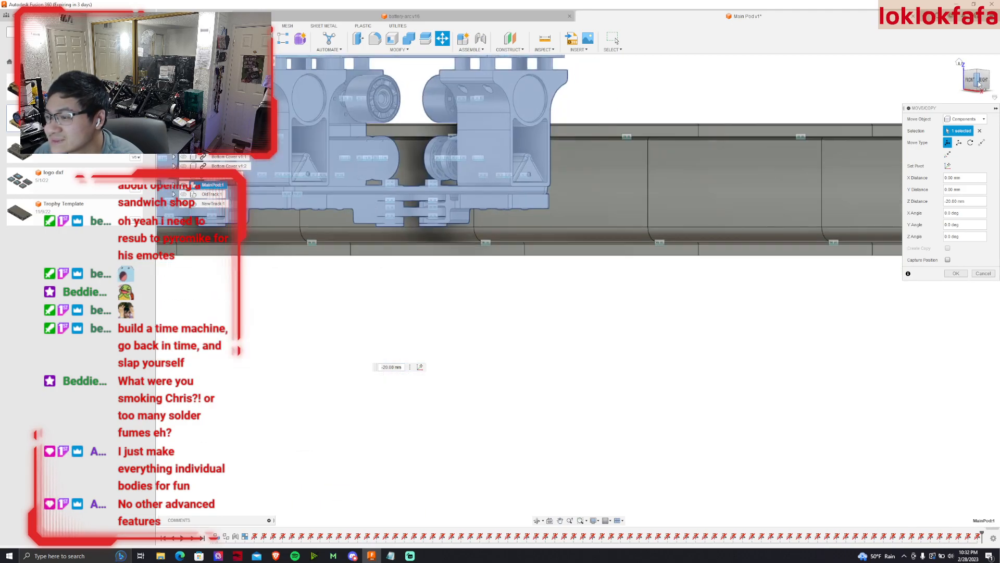
{"action": "left_click", "coordinate": [971, 83]}
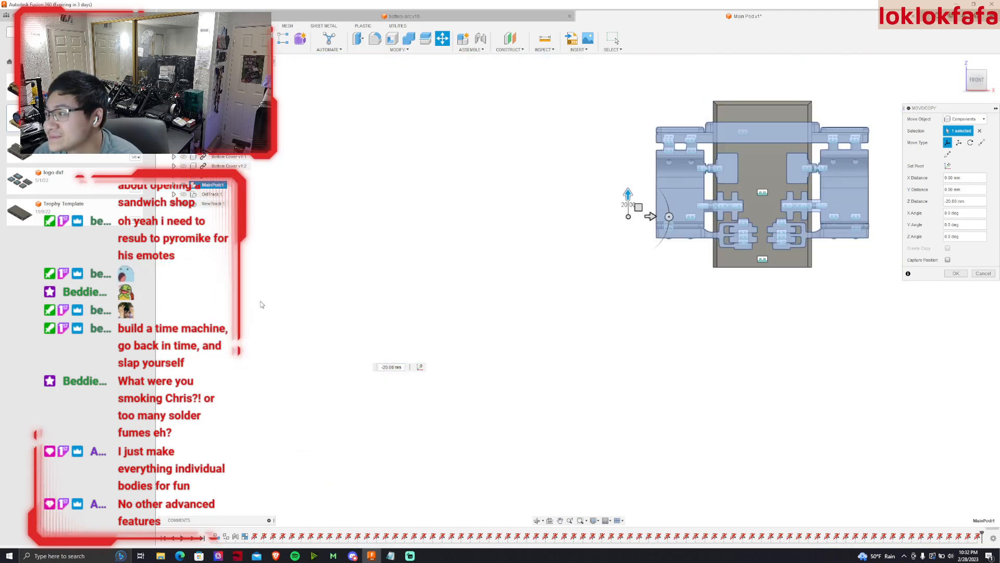
{"action": "scroll", "coordinate": [772, 194], "scroll_direction": "up", "scroll_amount": 3}
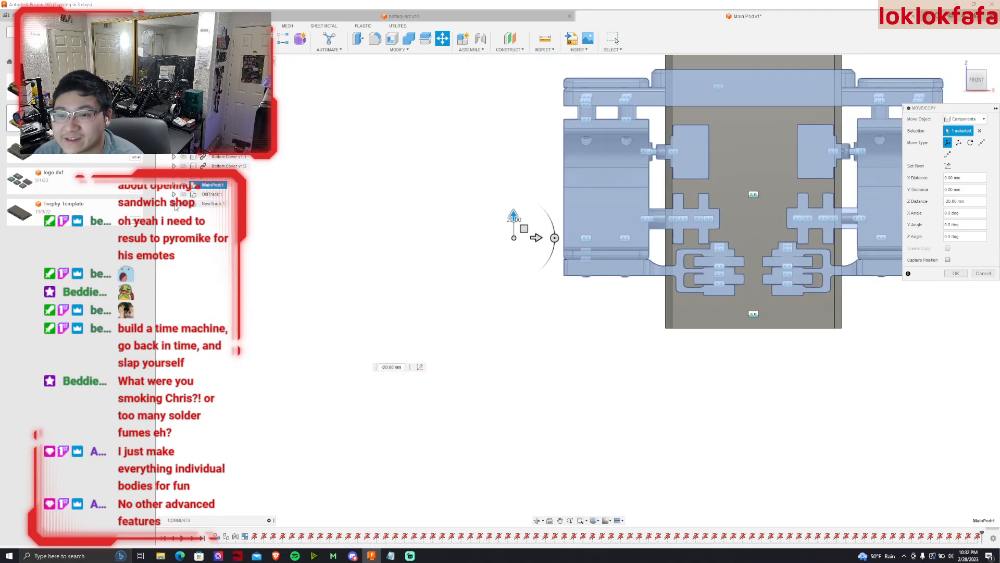
{"action": "left_click", "coordinate": [174, 203]}
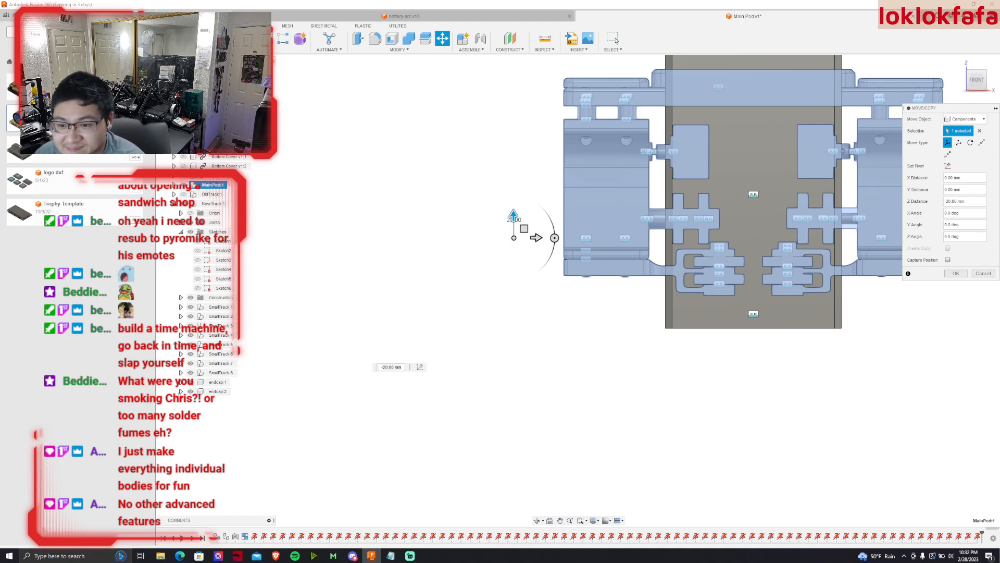
{"action": "left_click", "coordinate": [190, 383]}
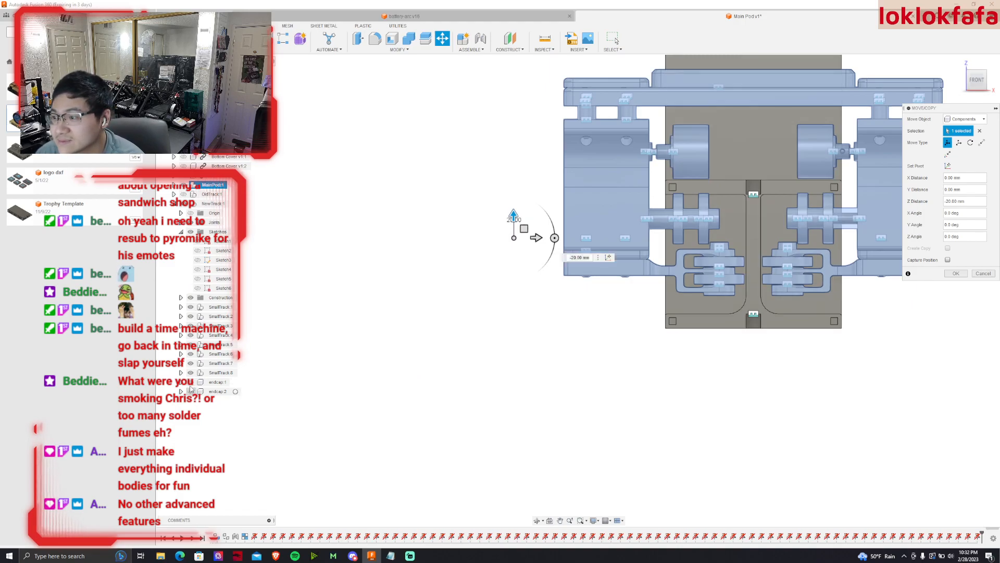
{"action": "left_click", "coordinate": [191, 391]}
Fine-tune MainPod's height over the rail, trying -21 mm before applying a Z distance of -20.5 mm.
{"action": "scroll", "coordinate": [753, 134], "scroll_direction": "up", "scroll_amount": 4}
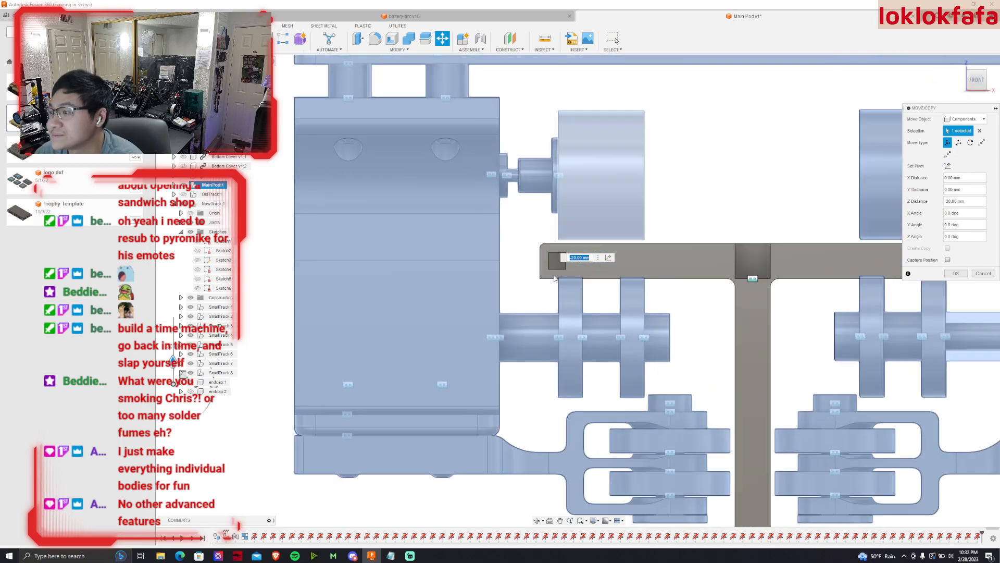
{"action": "scroll", "coordinate": [585, 261], "scroll_direction": "down", "scroll_amount": 1}
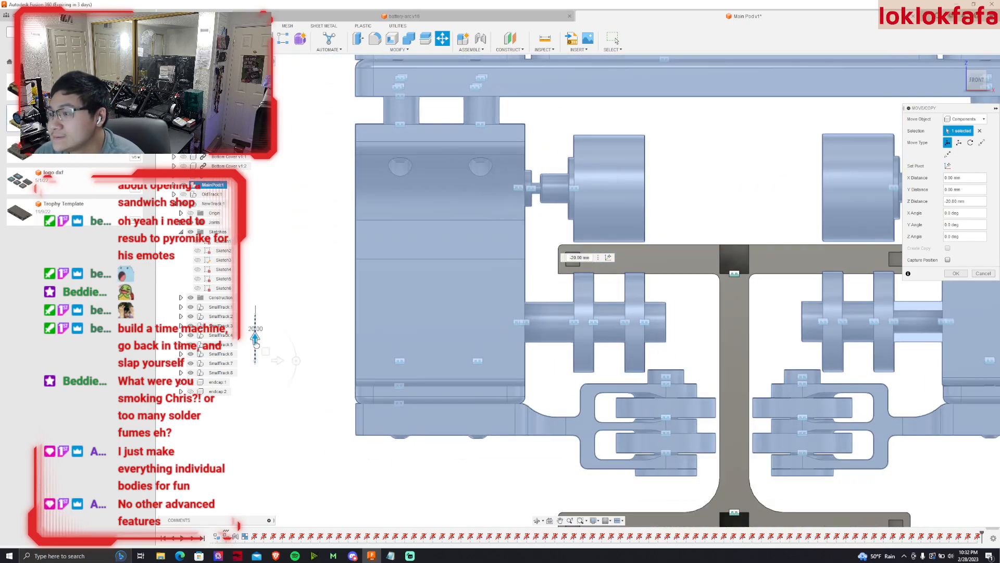
{"action": "scroll", "coordinate": [255, 338], "scroll_direction": "up", "scroll_amount": 1}
{"action": "left_click_drag", "start_coordinate": [255, 337], "coordinate": [259, 339]}
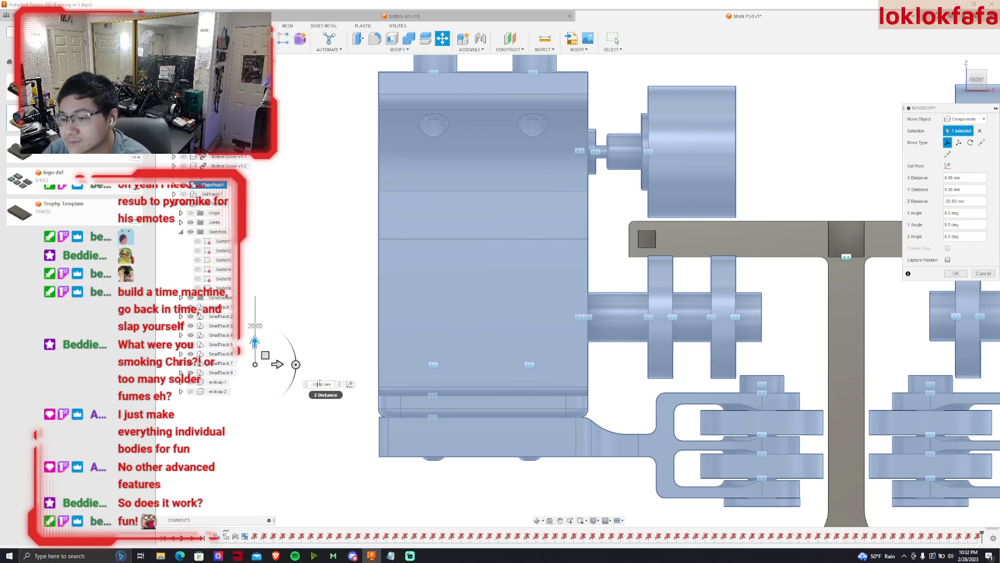
{"action": "key", "text": "BackSpace"}
{"action": "key", "text": "BackSpace"}
{"action": "type", "text": "2"}
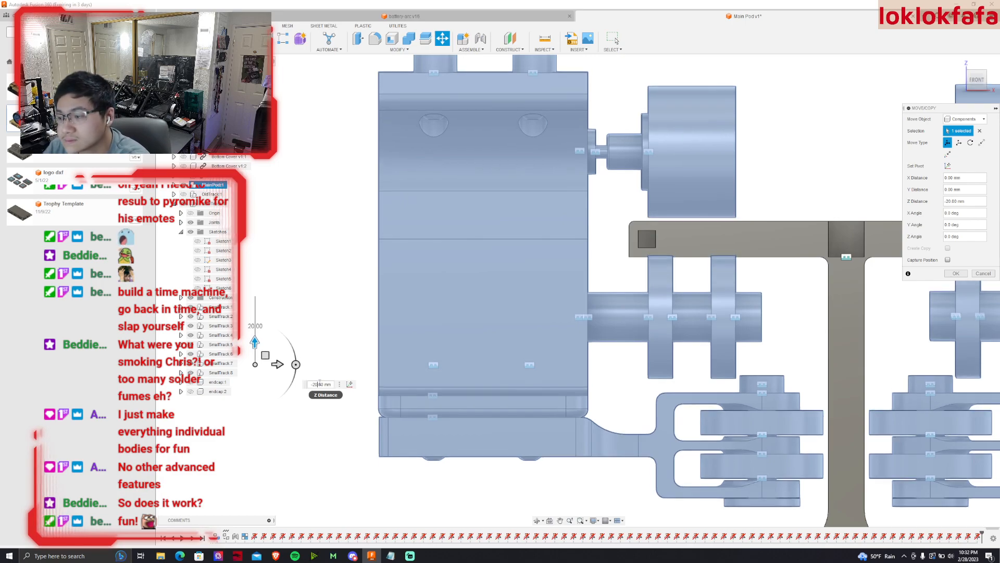
{"action": "type", "text": "1"}
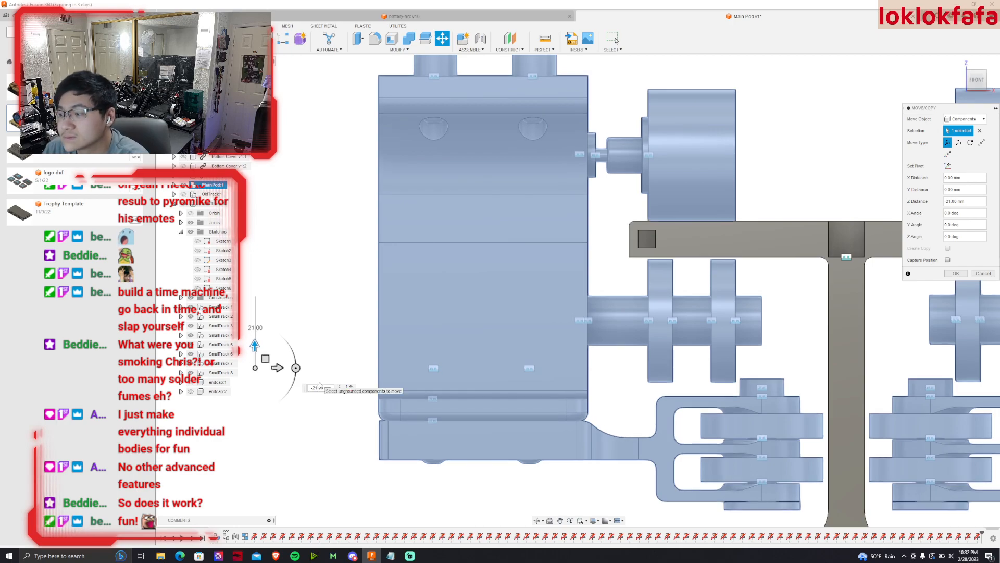
{"action": "scroll", "coordinate": [552, 297], "scroll_direction": "down", "scroll_amount": 2}
{"action": "type", "text": "0.5"}
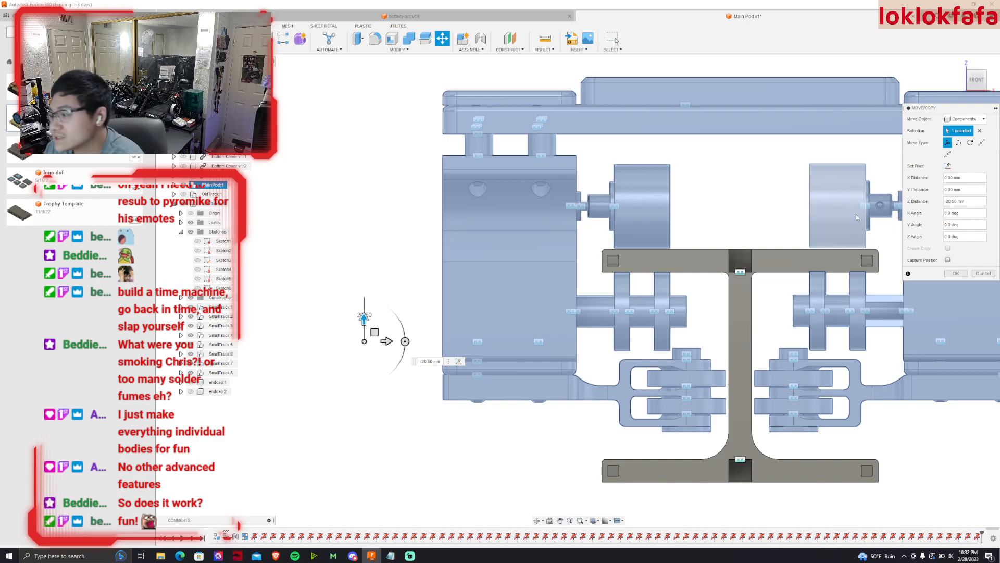
{"action": "left_click", "coordinate": [956, 273]}
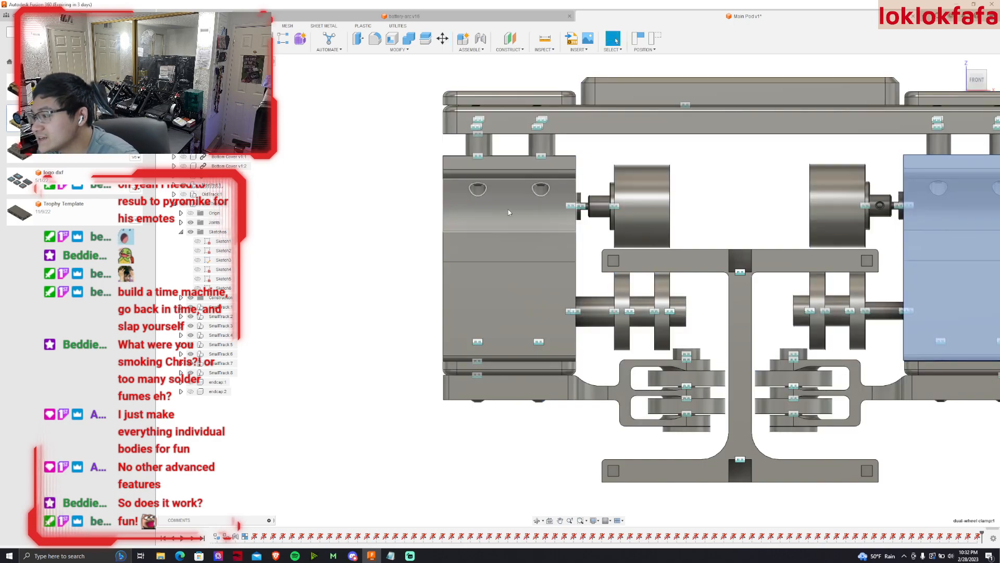
Show both track endcaps again and try sliding the pod along the new track.
{"action": "scroll", "coordinate": [521, 203], "scroll_direction": "down", "scroll_amount": 2}
{"action": "left_click", "coordinate": [969, 87]}
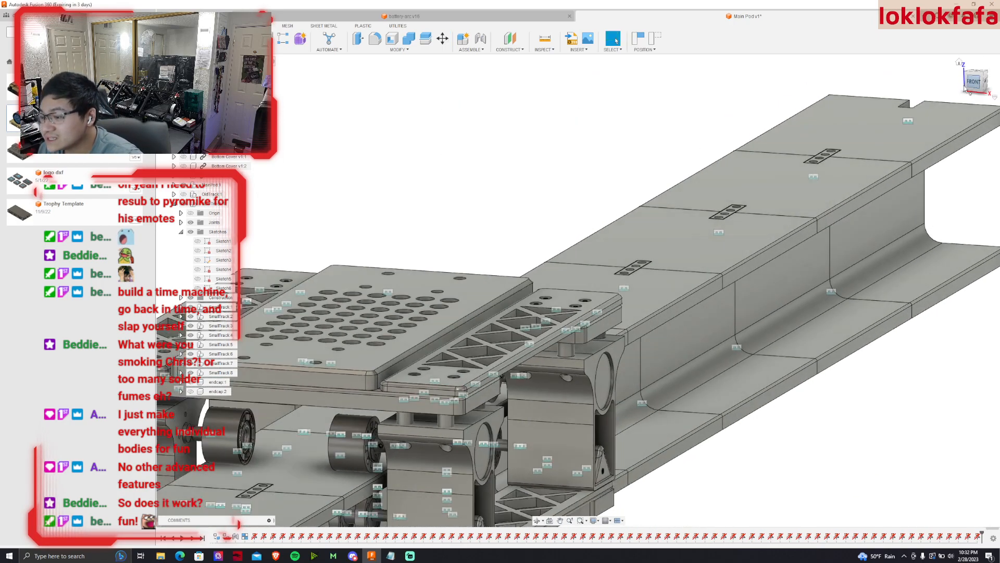
{"action": "scroll", "coordinate": [522, 283], "scroll_direction": "up", "scroll_amount": 2}
{"action": "scroll", "coordinate": [522, 284], "scroll_direction": "down", "scroll_amount": 3}
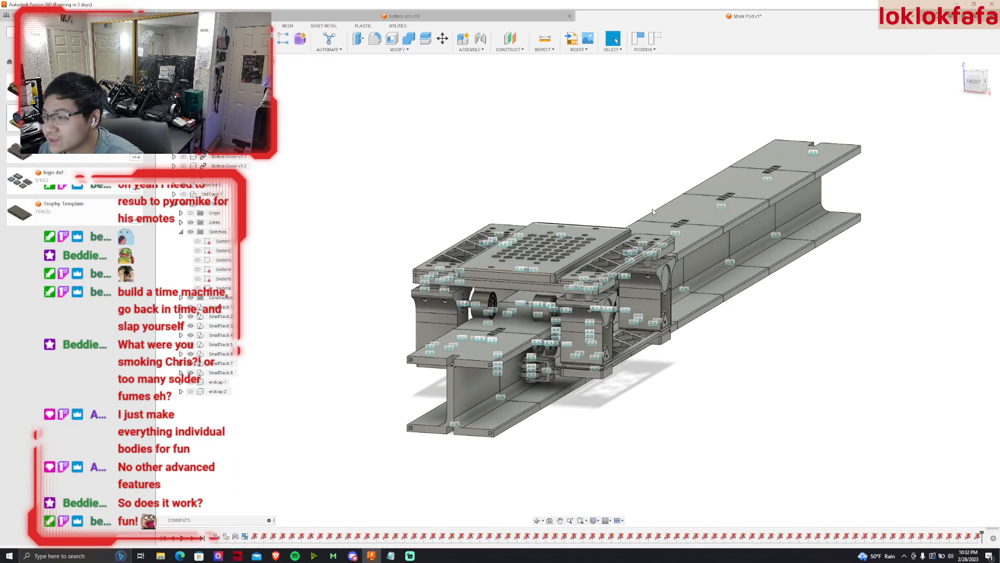
{"action": "left_click", "coordinate": [190, 381]}
{"action": "left_click", "coordinate": [191, 391]}
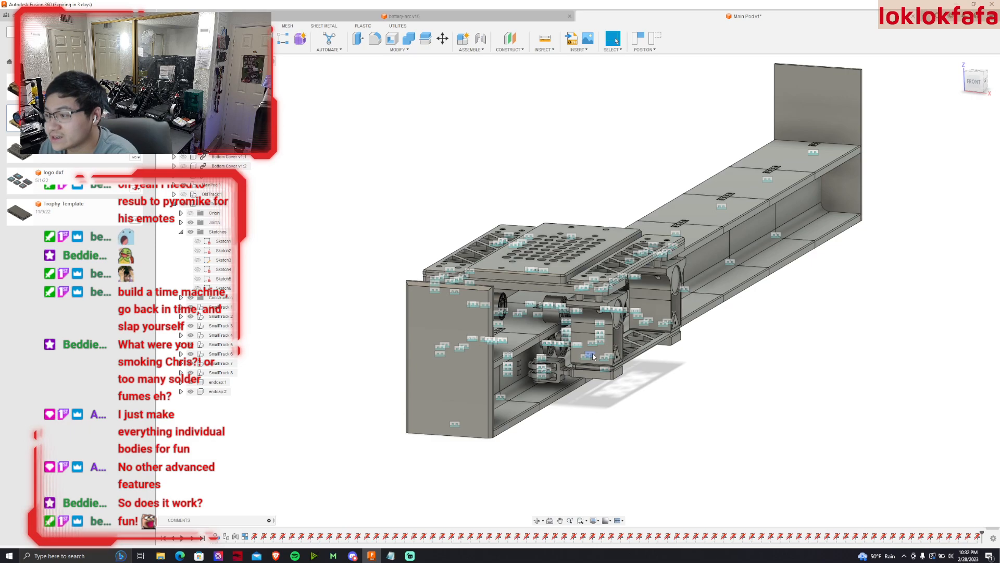
{"action": "left_click_drag", "start_coordinate": [593, 353], "coordinate": [529, 354]}
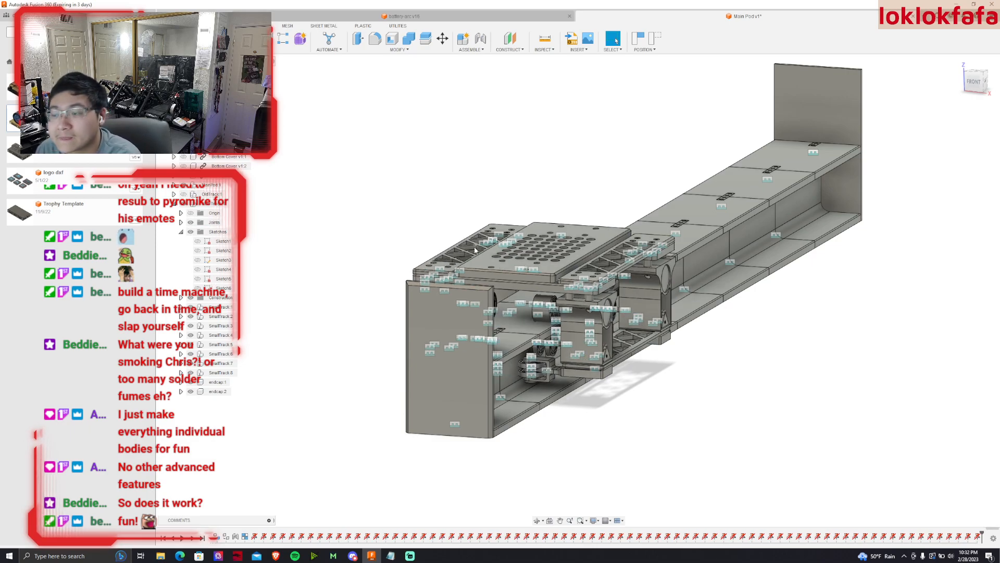
Measure between the top face of the pod's perforated plate and the underside face of the track.
{"action": "middle_click_drag", "start_coordinate": [618, 191], "coordinate": [425, 103], "text": "shift"}
{"action": "left_click", "coordinate": [552, 41]}
{"action": "scroll", "coordinate": [440, 276], "scroll_direction": "up", "scroll_amount": 3}
{"action": "left_click", "coordinate": [438, 292]}
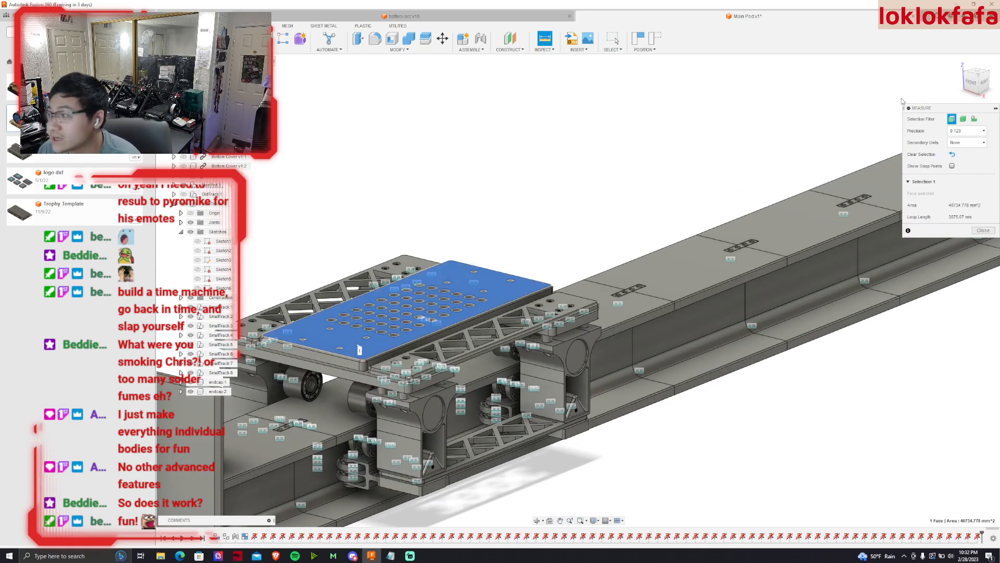
{"action": "left_click", "coordinate": [970, 78]}
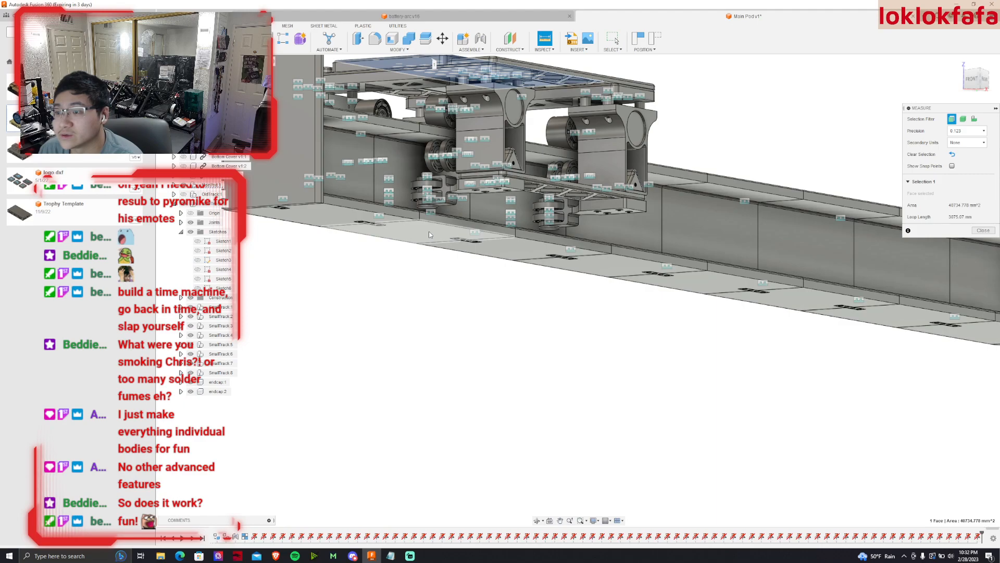
{"action": "left_click", "coordinate": [432, 235]}
{"action": "scroll", "coordinate": [458, 208], "scroll_direction": "up", "scroll_amount": 3}
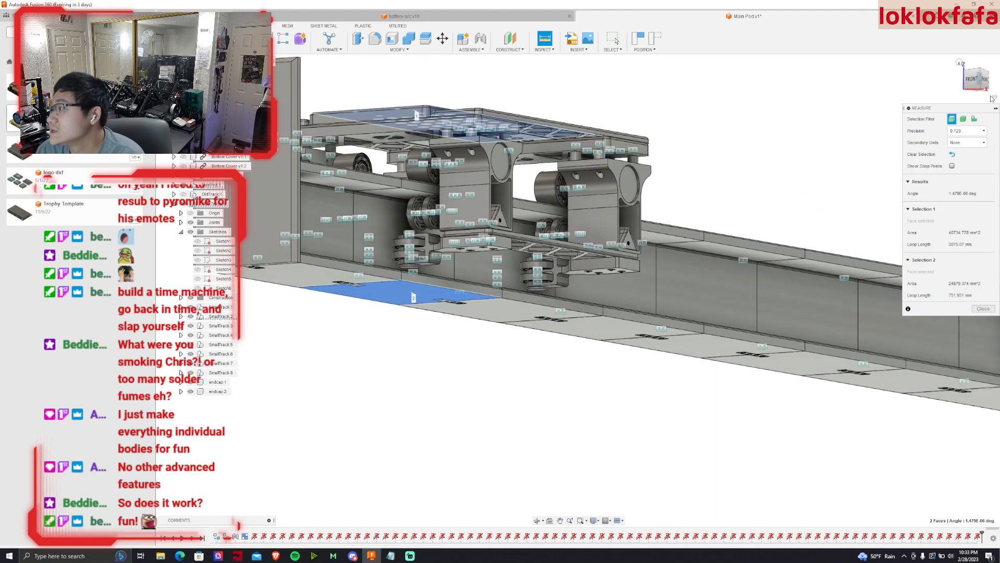
{"action": "left_click_drag", "start_coordinate": [986, 87], "coordinate": [996, 95]}
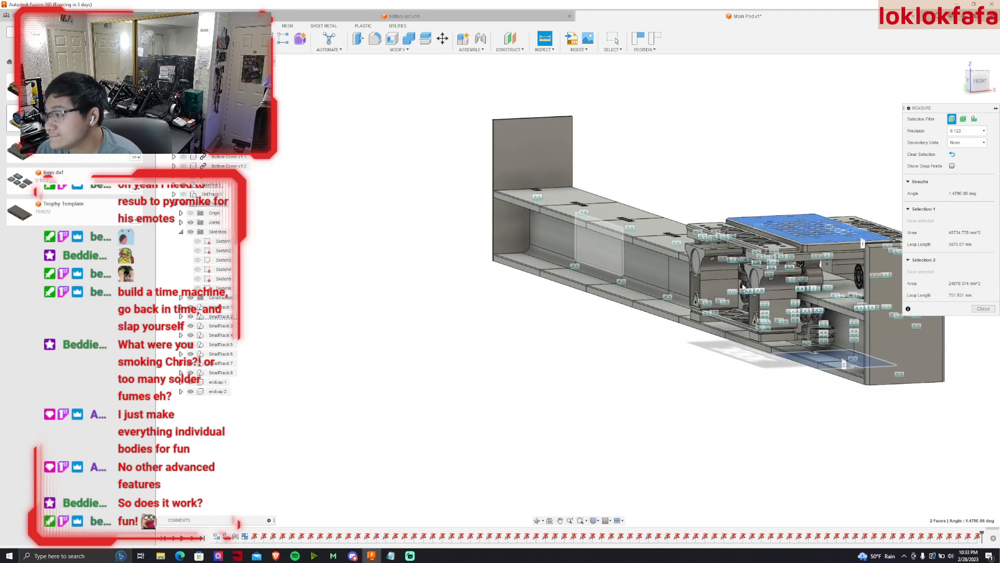
{"action": "scroll", "coordinate": [895, 295], "scroll_direction": "up", "scroll_amount": 3}
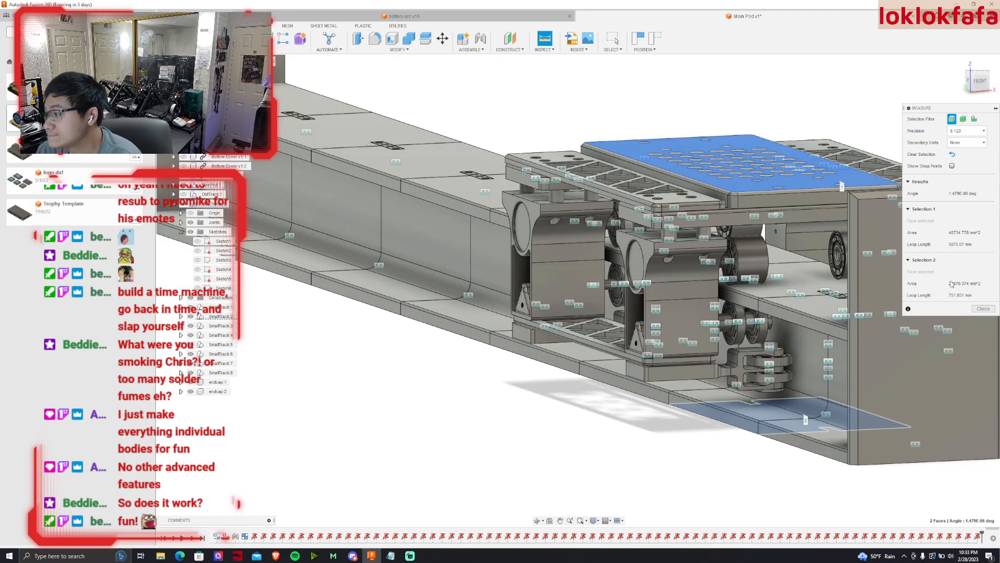
{"action": "left_click", "coordinate": [983, 308]}
Measure the distance from the pod's top plate face to the bottom circular edge of the lower side-roller bracket.
{"action": "left_click", "coordinate": [545, 38]}
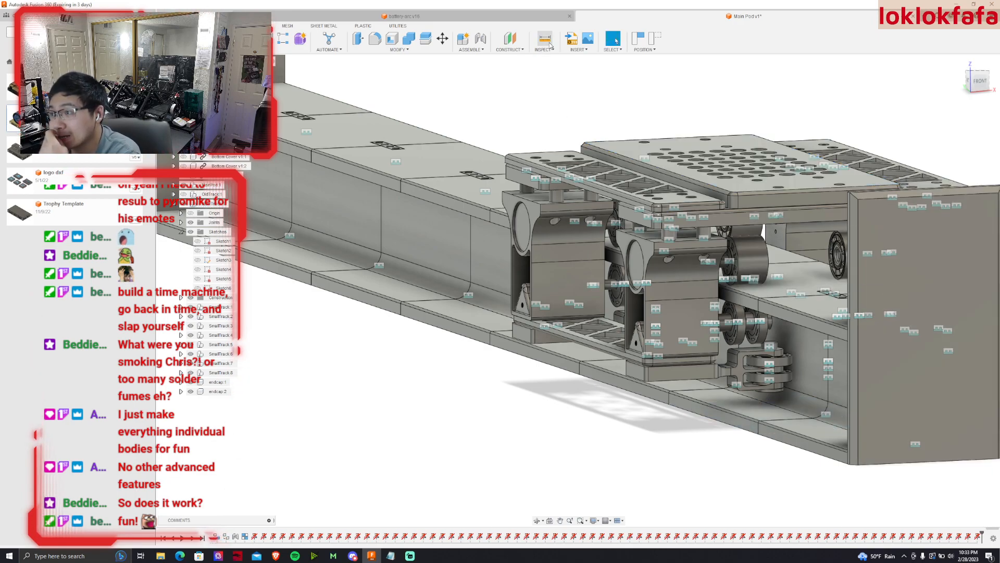
{"action": "left_click", "coordinate": [748, 191]}
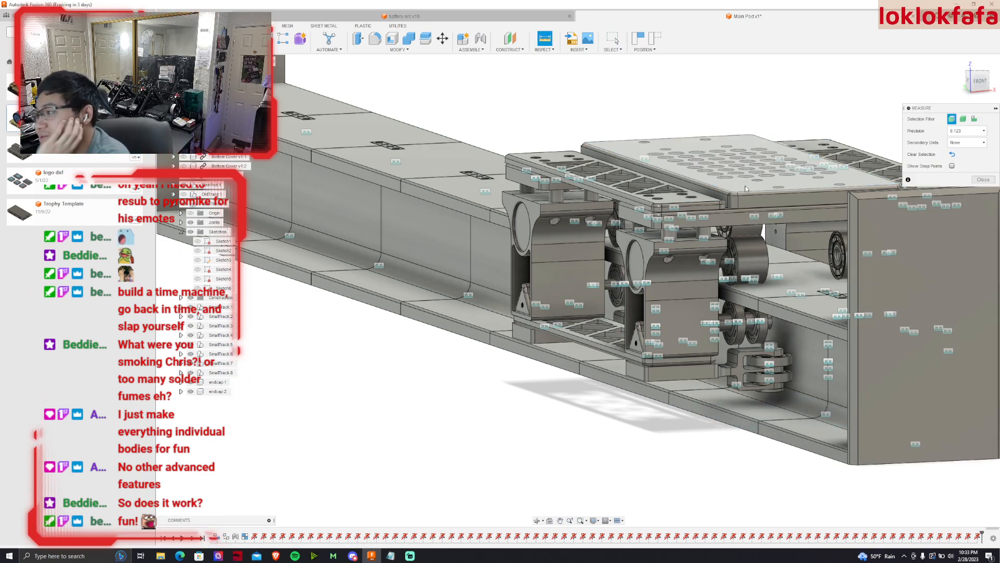
{"action": "left_click", "coordinate": [775, 395]}
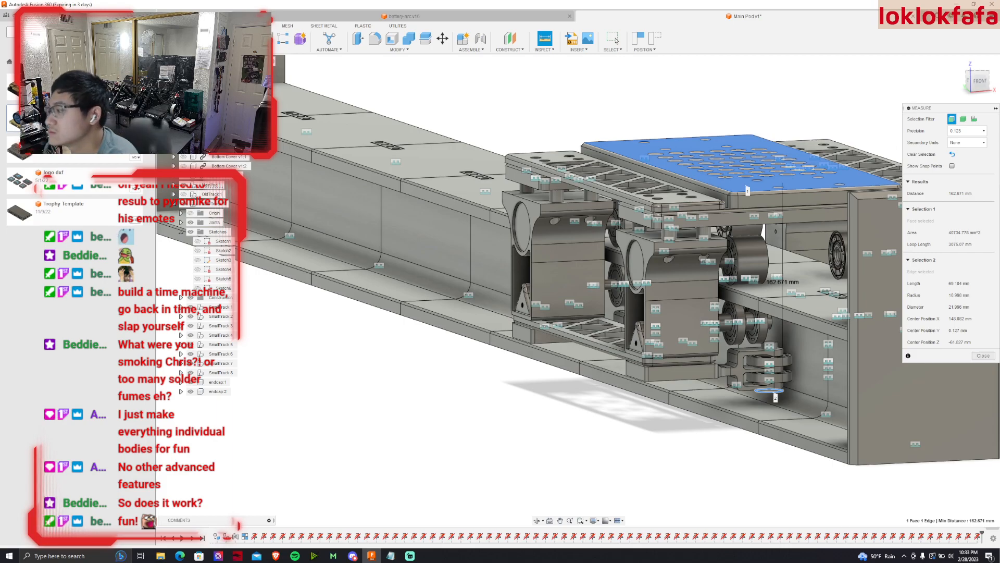
{"action": "left_click", "coordinate": [979, 354]}
Measure the clearance between the bottom circular edge of the lower side-roller bracket and the track's underside face.
{"action": "left_click", "coordinate": [966, 90]}
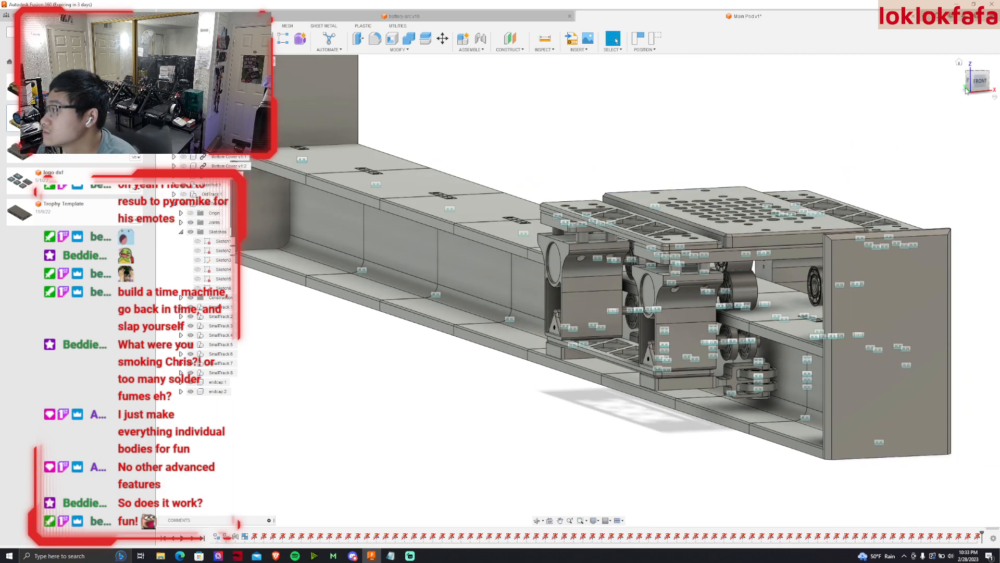
{"action": "scroll", "coordinate": [579, 291], "scroll_direction": "up", "scroll_amount": 5}
{"action": "middle_click_drag", "start_coordinate": [579, 290], "coordinate": [579, 291], "text": "shift"}
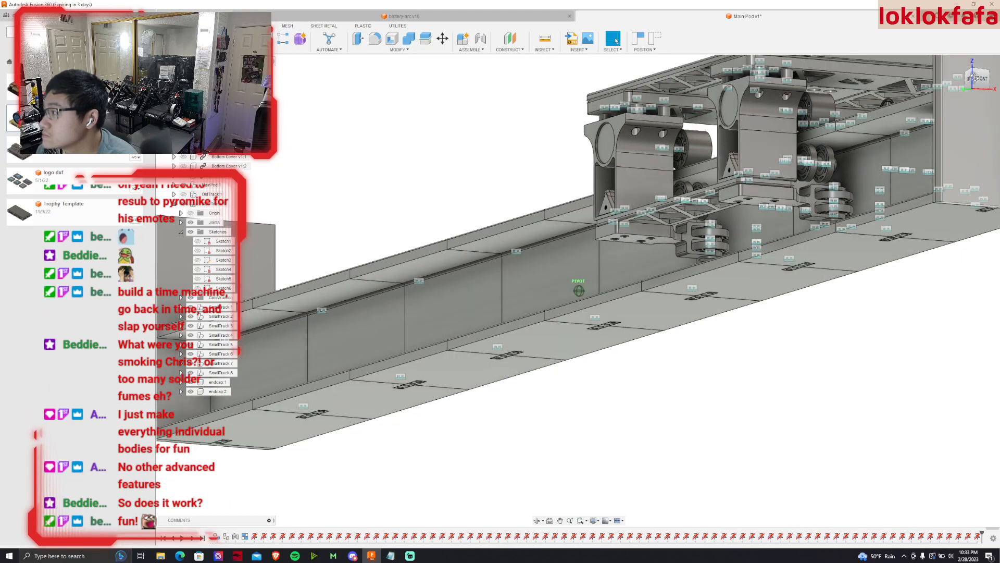
{"action": "scroll", "coordinate": [850, 277], "scroll_direction": "up", "scroll_amount": 8}
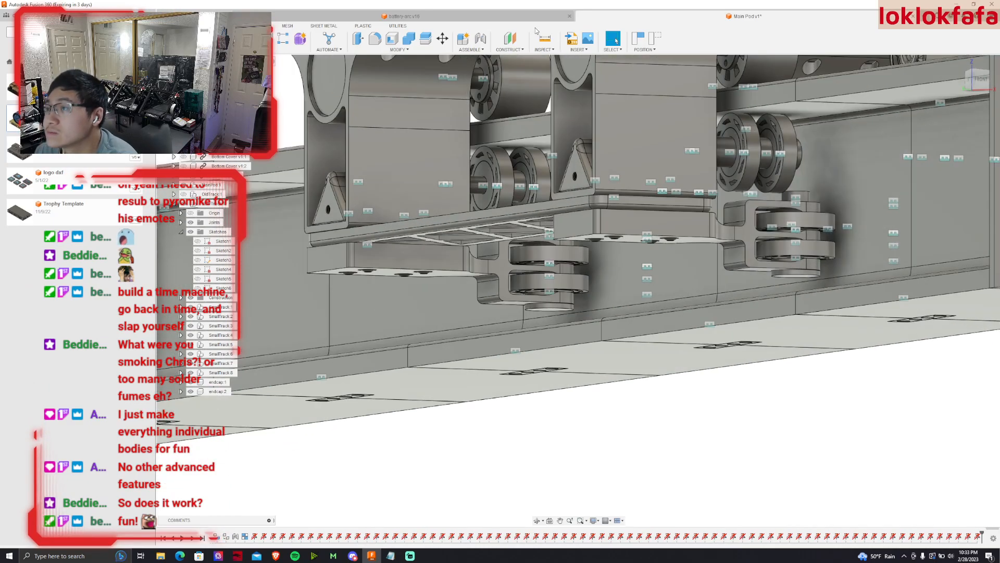
{"action": "left_click", "coordinate": [543, 37]}
{"action": "left_click", "coordinate": [795, 275]}
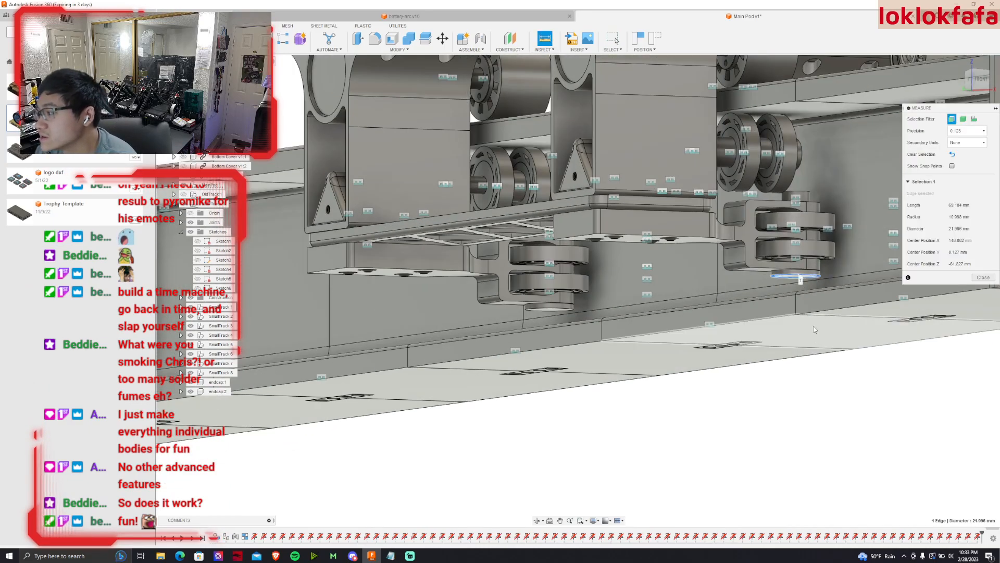
{"action": "left_click", "coordinate": [815, 329]}
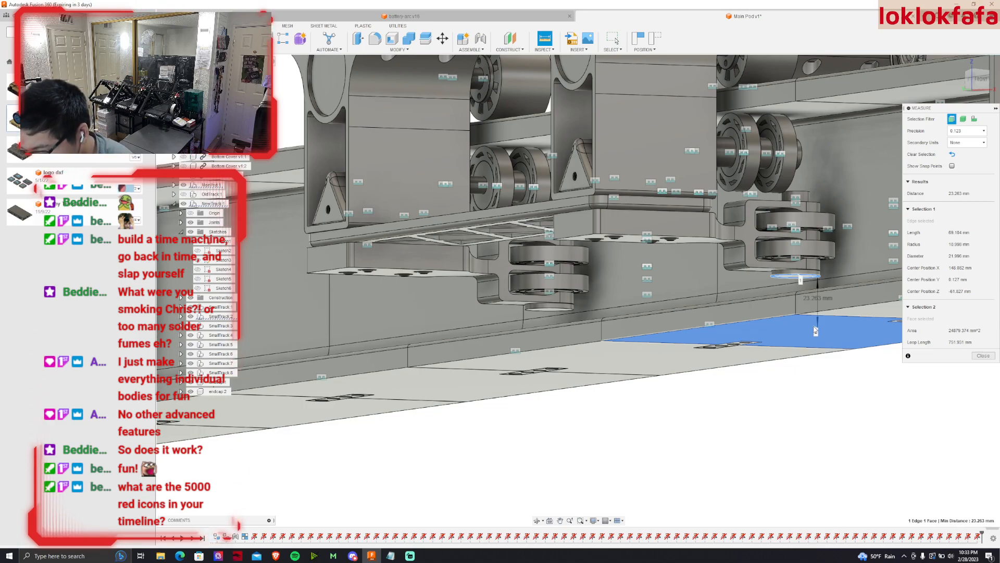
{"action": "scroll", "coordinate": [816, 330], "scroll_direction": "up", "scroll_amount": 3}
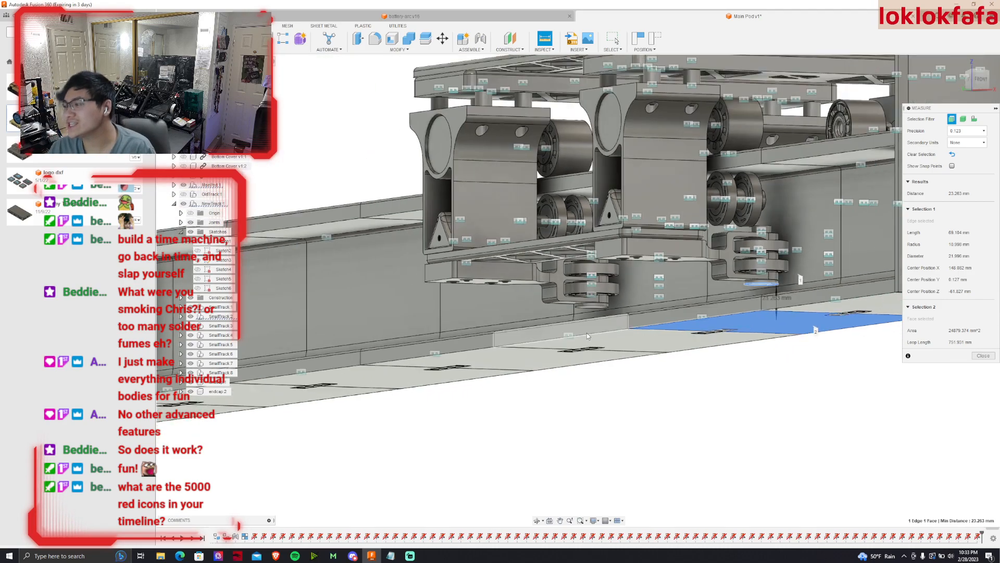
{"action": "left_click", "coordinate": [983, 355]}
Frame the whole pod and track assembly in an angled view and save the Main Pod design.
{"action": "key", "text": "F6"}
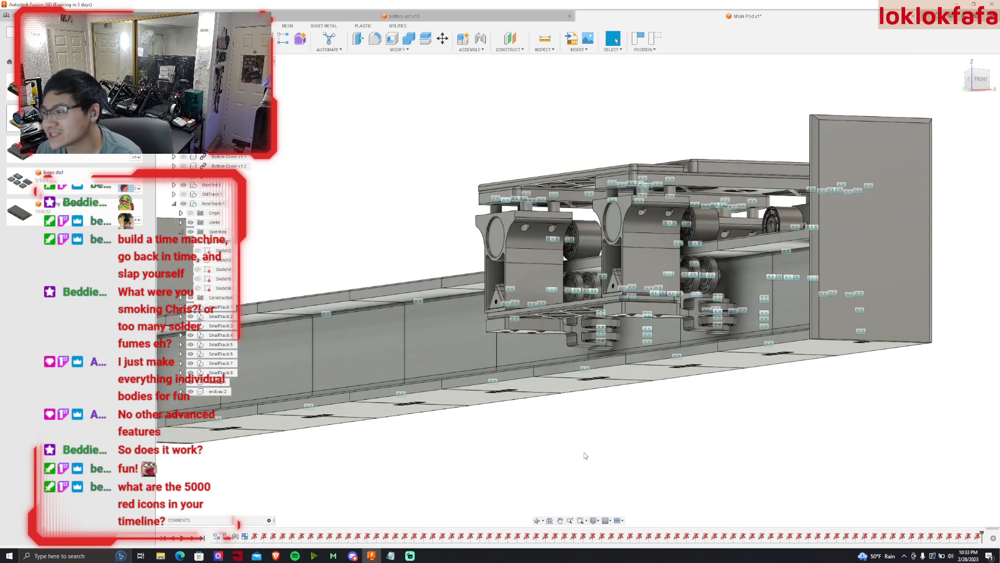
{"action": "left_click_drag", "start_coordinate": [961, 92], "coordinate": [686, 199]}
{"action": "scroll", "coordinate": [564, 409], "scroll_direction": "down", "scroll_amount": 1}
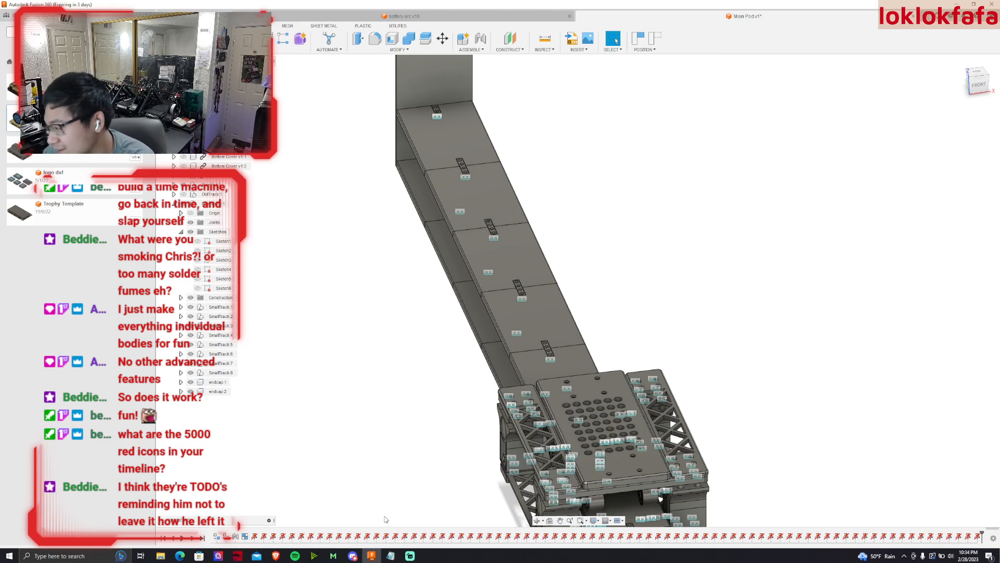
{"action": "middle_click_drag", "start_coordinate": [578, 290], "coordinate": [500, 292], "text": "shift"}
{"action": "scroll", "coordinate": [714, 382], "scroll_direction": "up", "scroll_amount": 5}
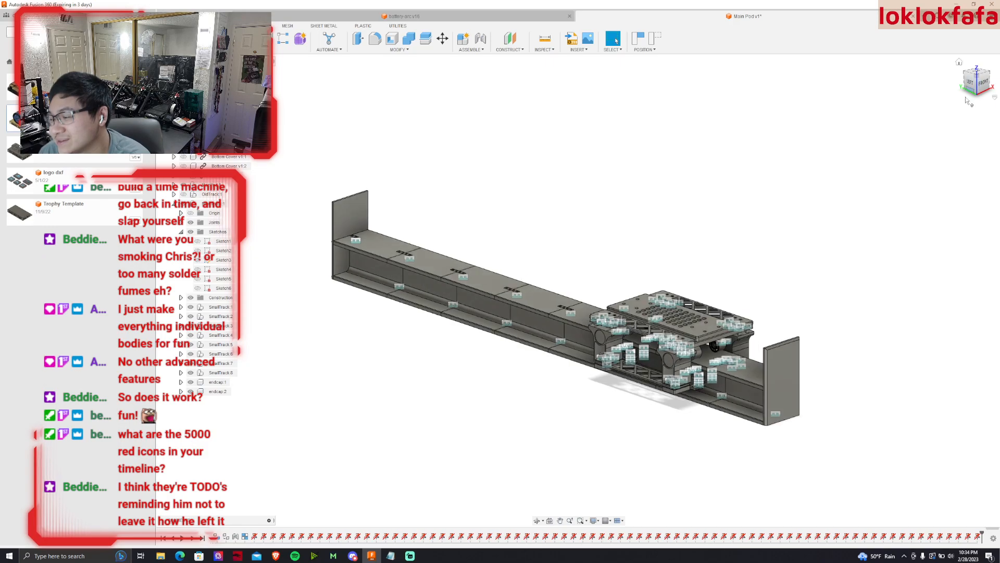
{"action": "scroll", "coordinate": [715, 365], "scroll_direction": "down", "scroll_amount": 3}
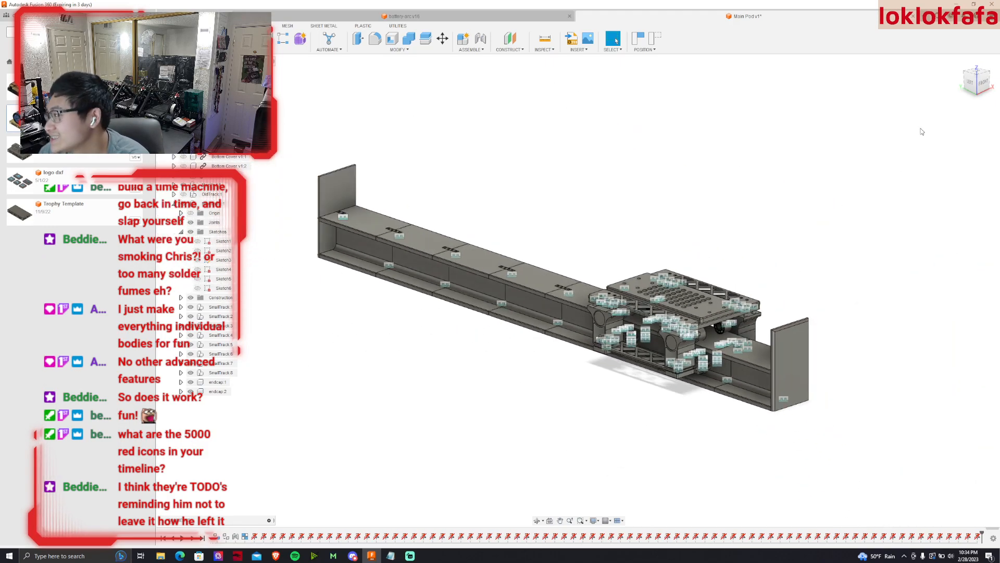
{"action": "left_click_drag", "start_coordinate": [976, 81], "coordinate": [984, 86]}
{"action": "scroll", "coordinate": [736, 298], "scroll_direction": "down", "scroll_amount": 2}
{"action": "scroll", "coordinate": [736, 298], "scroll_direction": "up", "scroll_amount": 1}
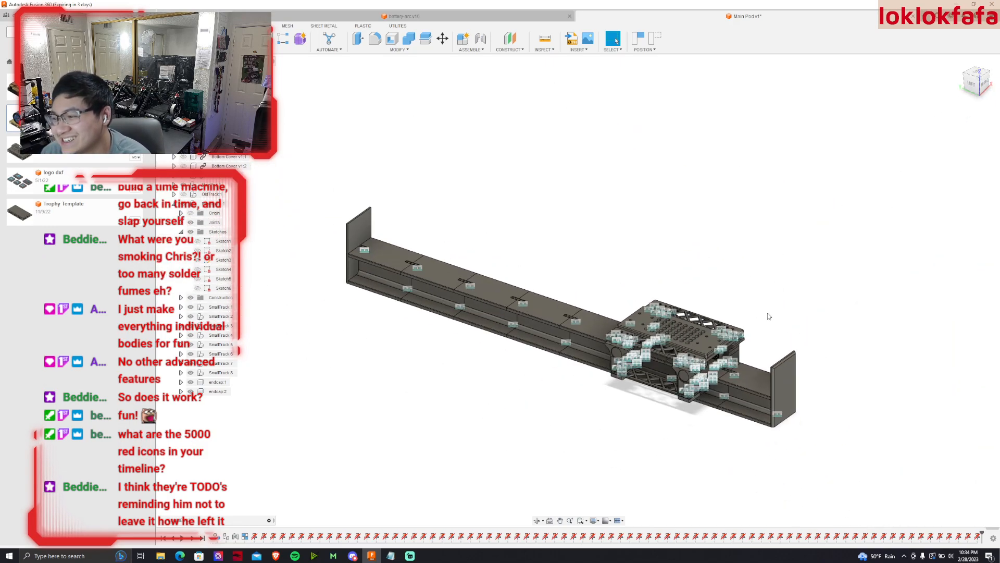
{"action": "key", "text": "ctrl+s"}
{"action": "key", "text": "Return"}
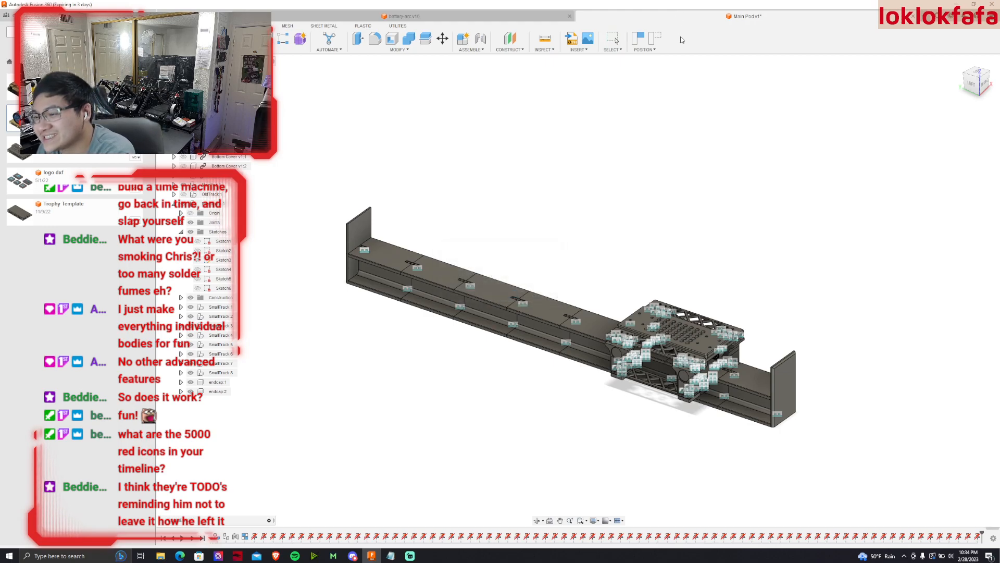